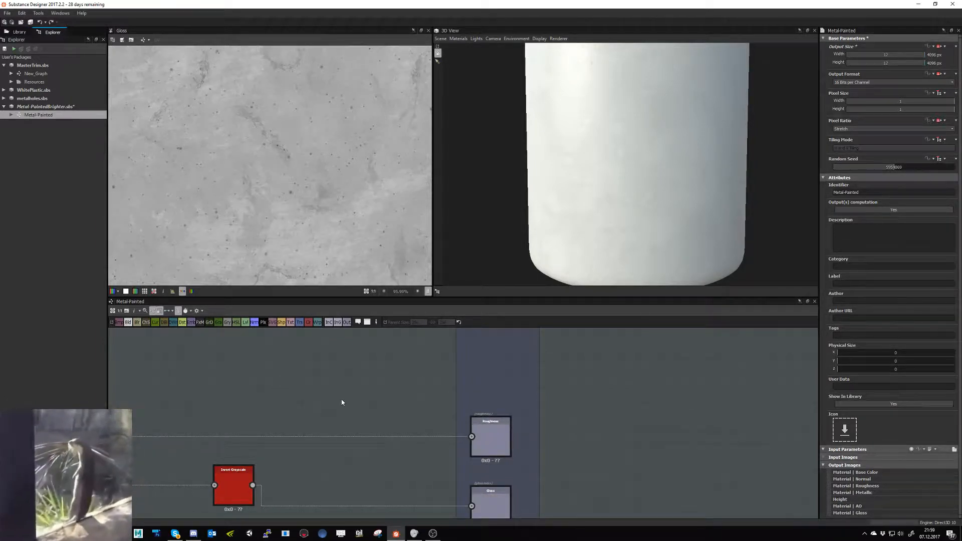
- Display the output and parameters of the light Uniform Color node in the Base Color frame
scroll(351, 401, "down", 1)
scroll(350, 421, "down", 4)
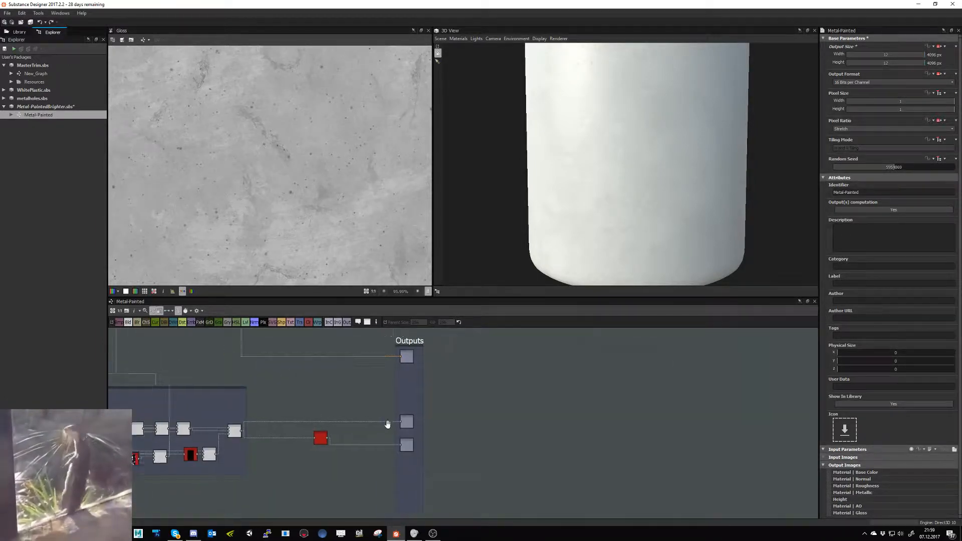
middle_click_drag(387, 425, 542, 433)
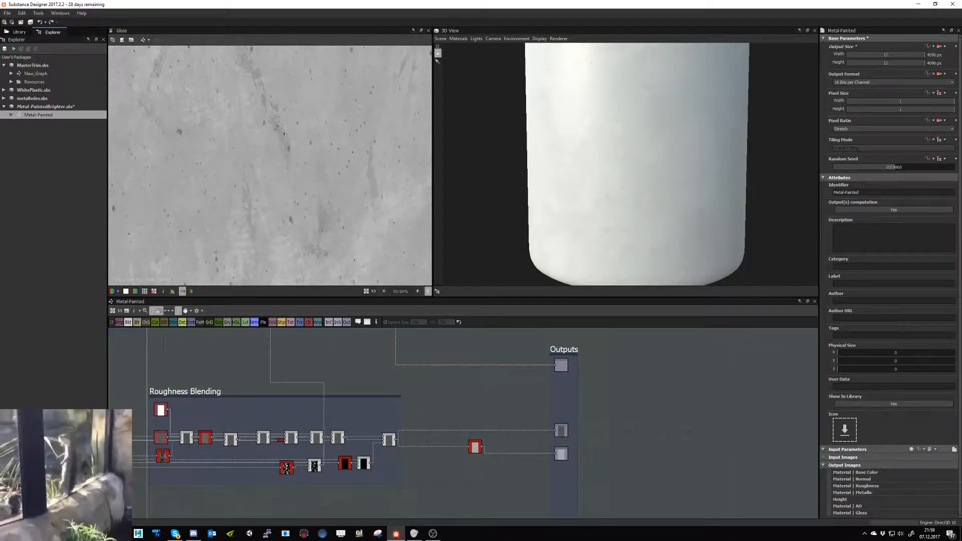
key("alt+Tab")
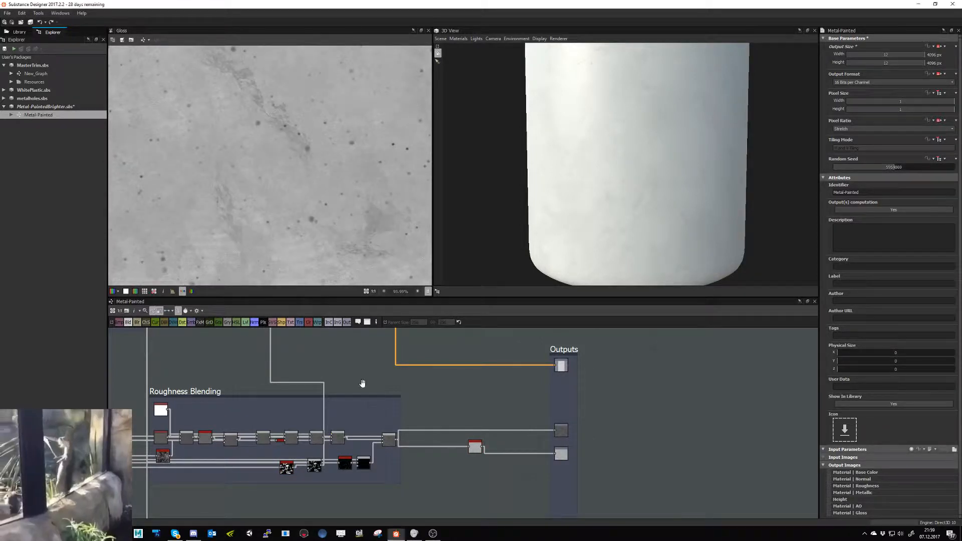
middle_click_drag(220, 425, 296, 405)
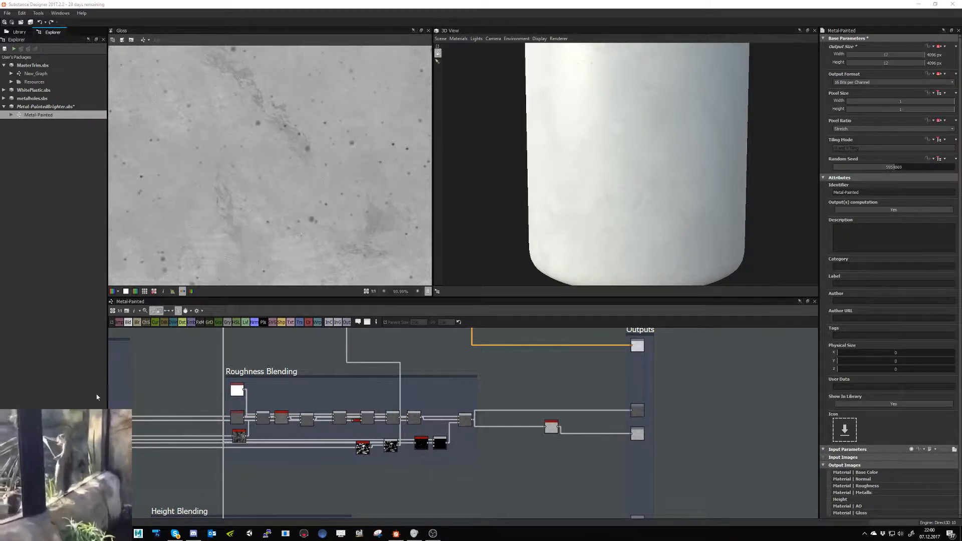
scroll(295, 425, "down", 5)
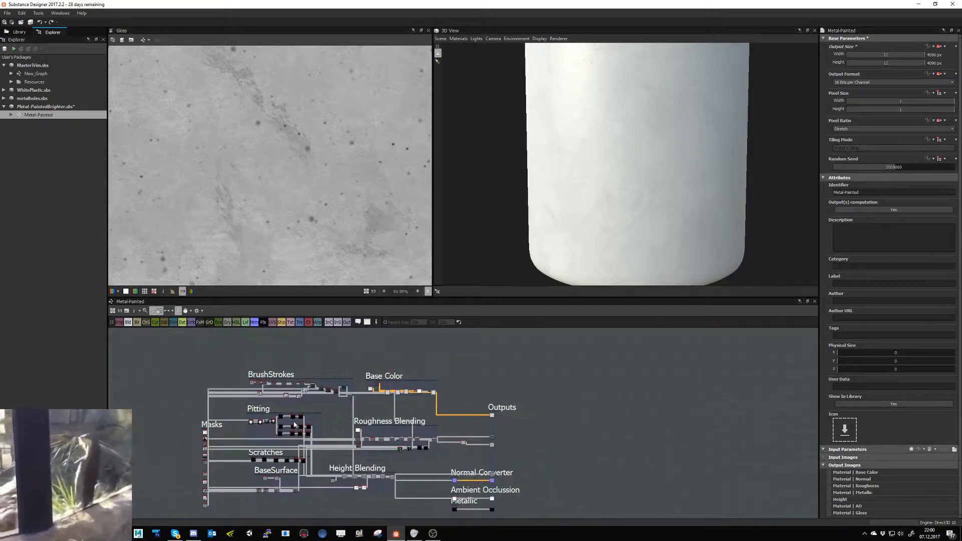
scroll(391, 388, "up", 6)
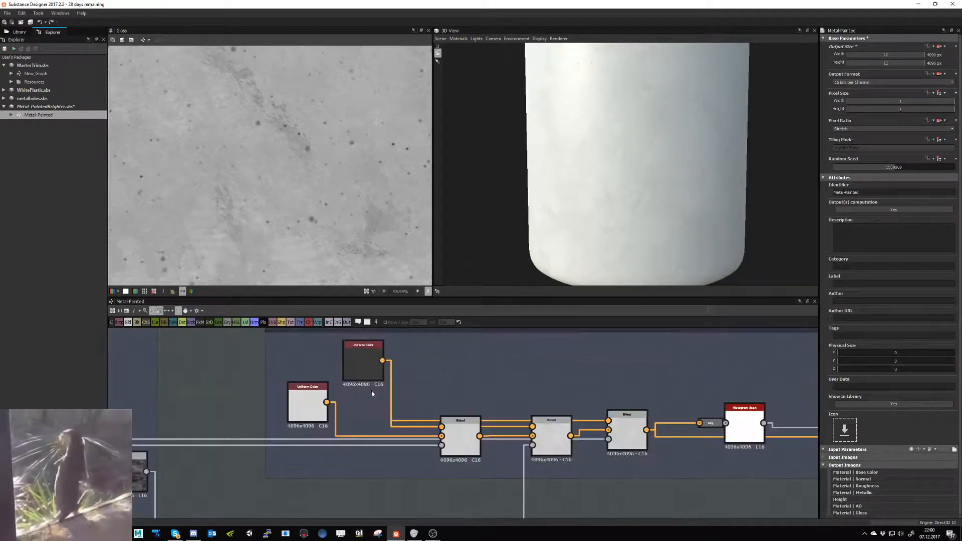
double_click(297, 400)
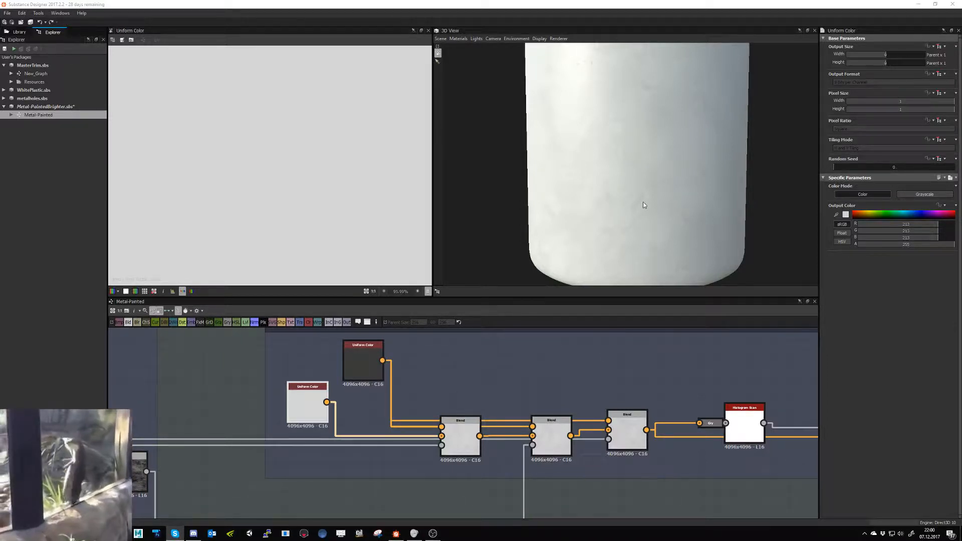
- Examine the painted metal surface on the cylinder from several angles in the 3D preview
left_click_drag(644, 205, 599, 189)
left_click(487, 383)
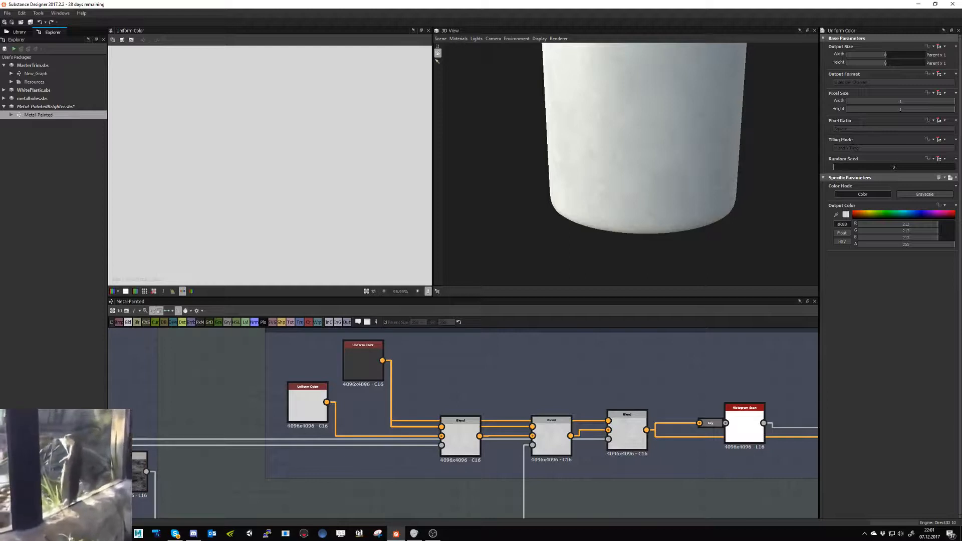
left_click_drag(658, 198, 663, 161)
middle_click_drag(663, 161, 657, 194)
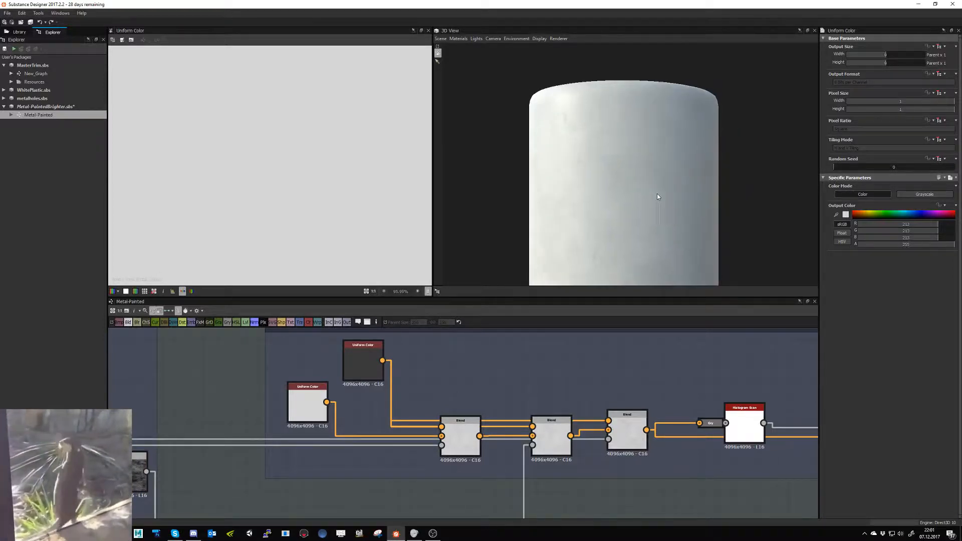
left_click_drag(657, 194, 614, 205)
middle_click_drag(432, 412, 476, 424)
left_click(344, 412)
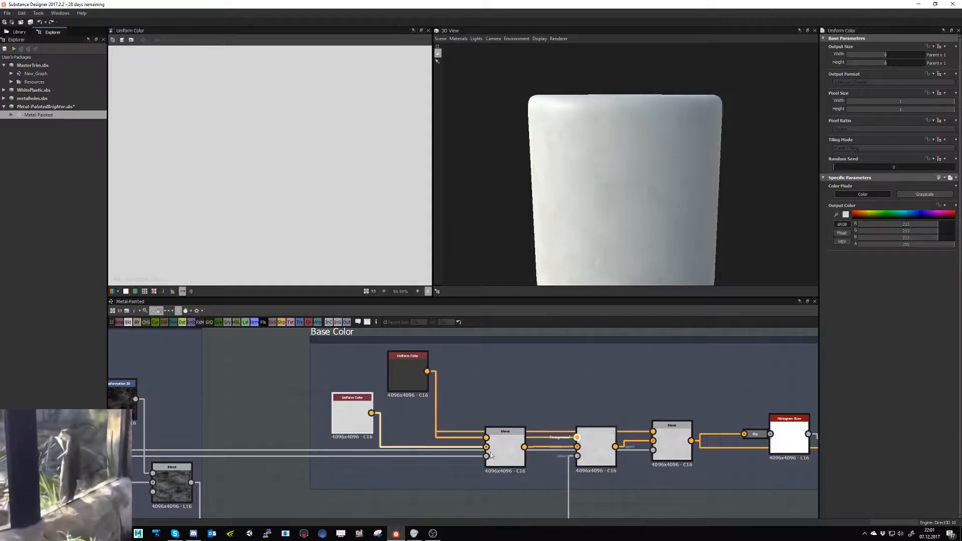
- Search the system for "pure" and launch the matching application
key("super")
type("pure")
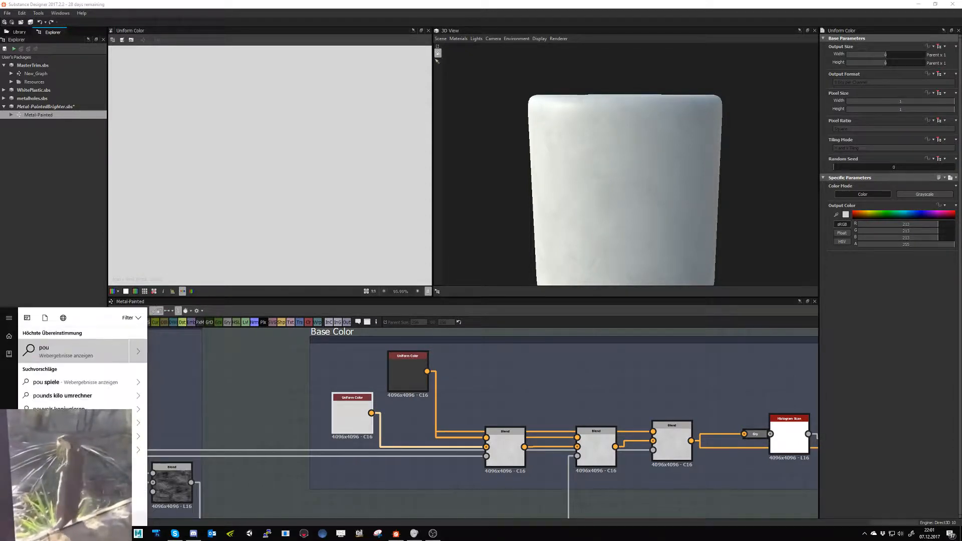
key("Return")
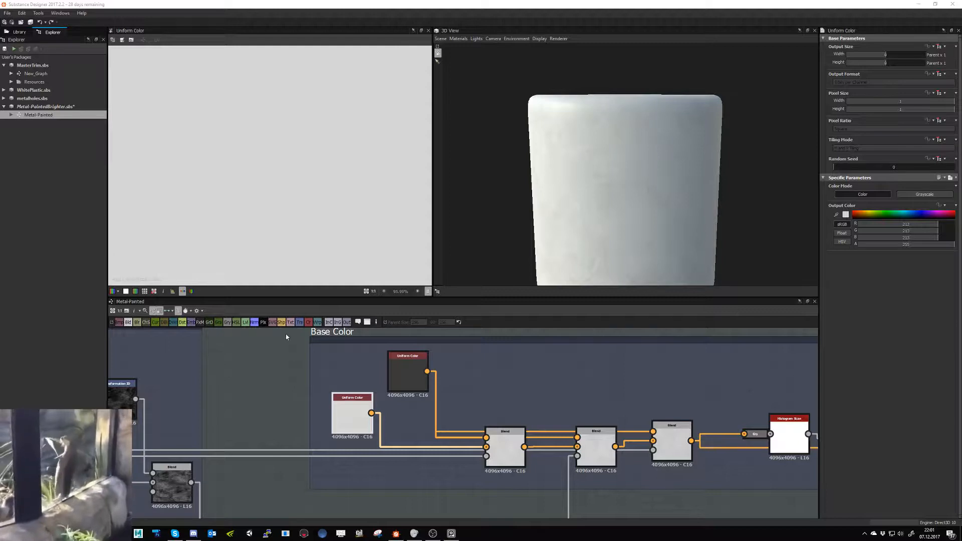
- Sample a blue-grey for the light Uniform Color node and darken it to #94999e in the color editor
middle_click_drag(470, 389, 489, 384)
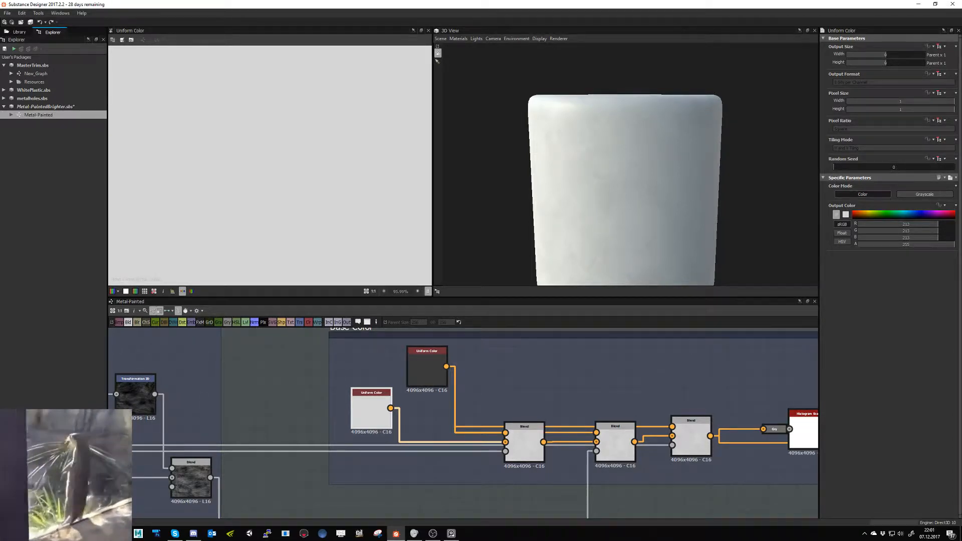
left_click(195, 413)
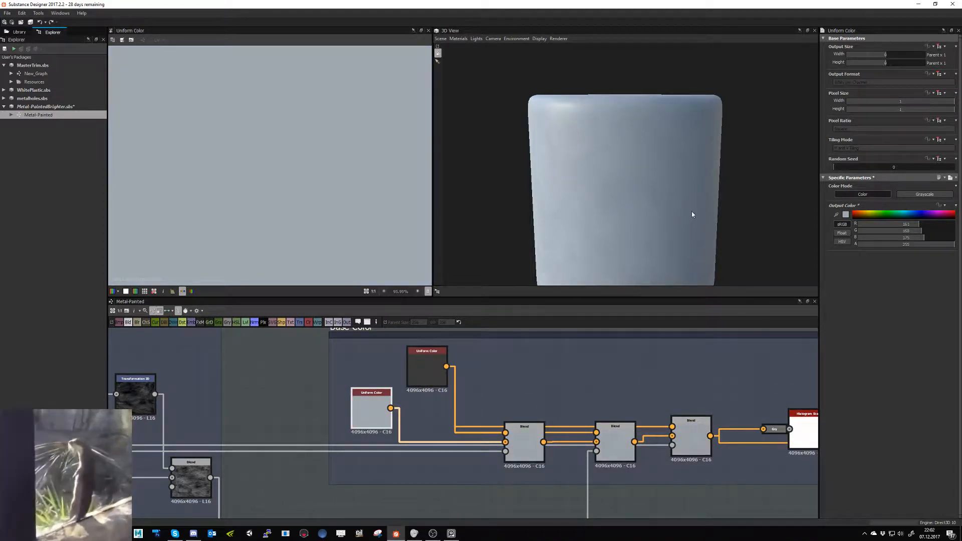
left_click_drag(691, 211, 683, 224)
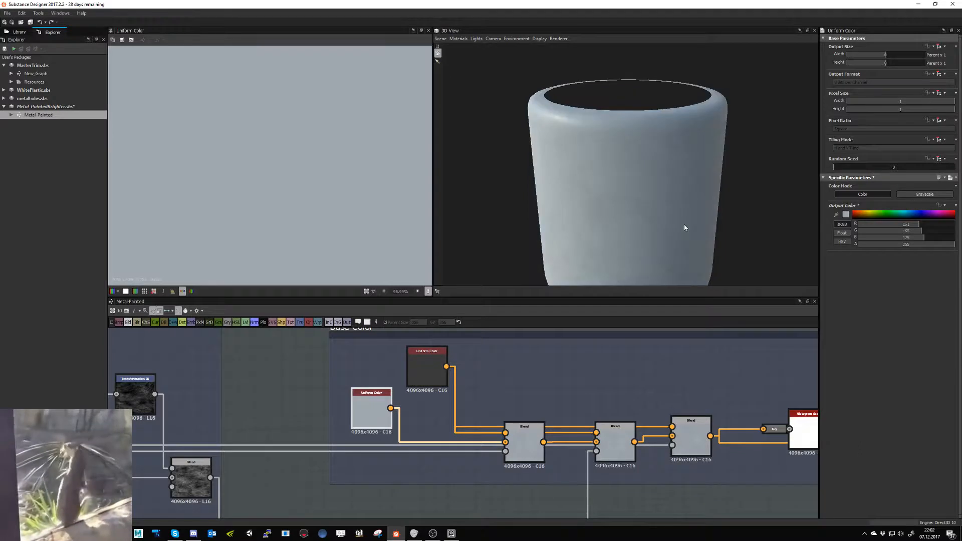
left_click(846, 214)
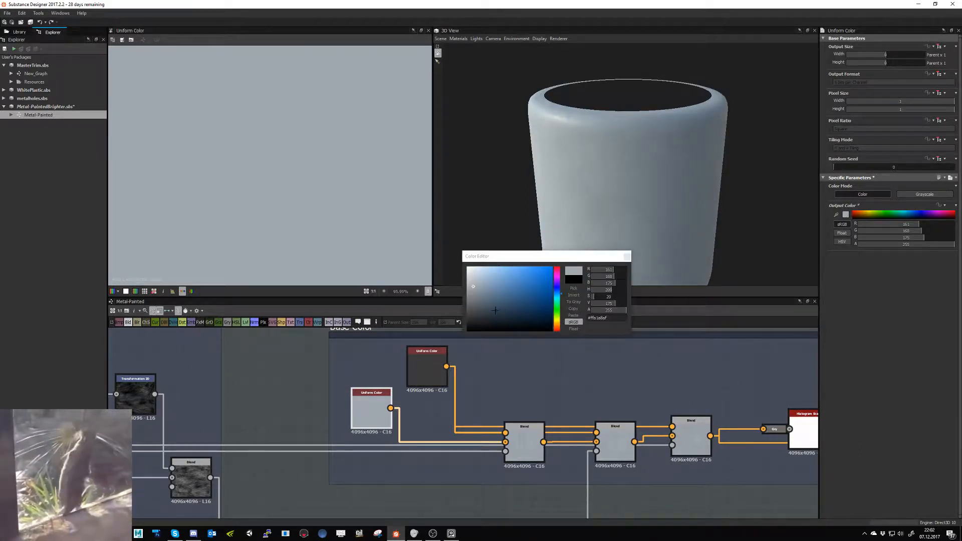
left_click(472, 291)
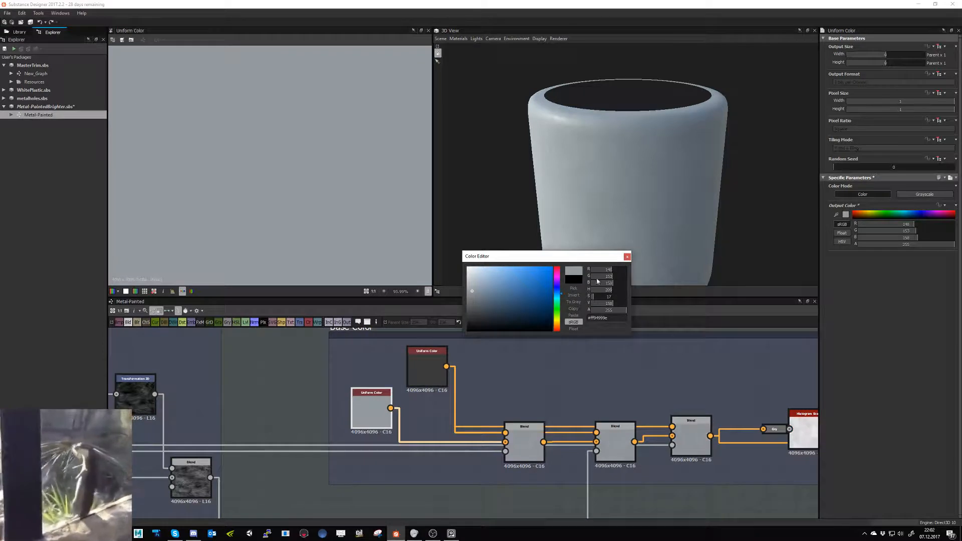
left_click(626, 258)
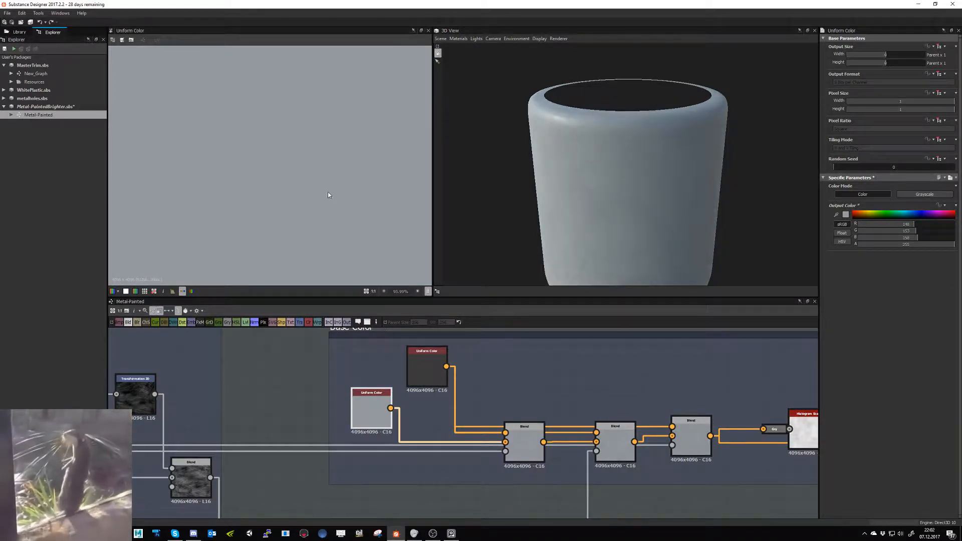
- Fit the whole color texture in the 2D view and switch the 3D preview mesh to Rounded Cube
scroll(324, 201, "down", 7)
scroll(323, 211, "down", 4)
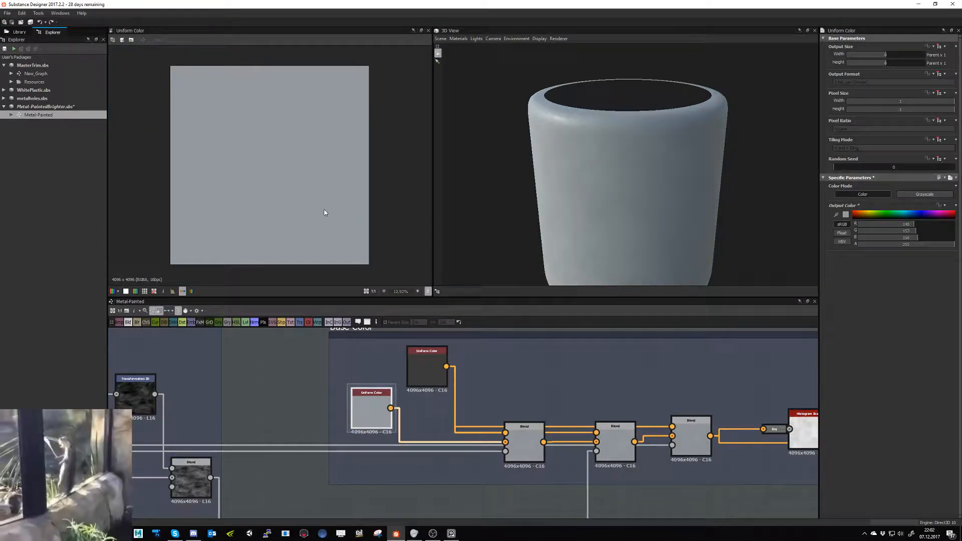
left_click_drag(591, 164, 619, 198)
left_click(441, 38)
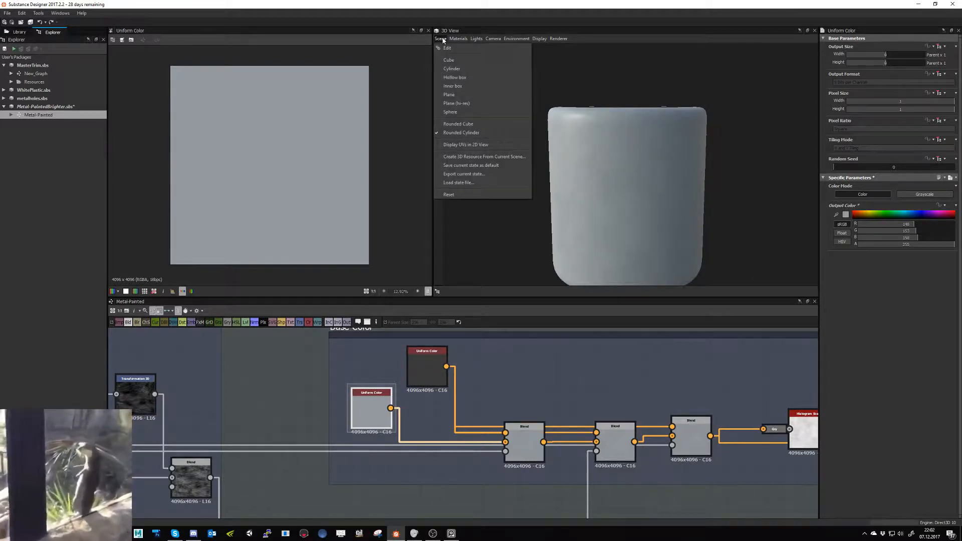
left_click(481, 124)
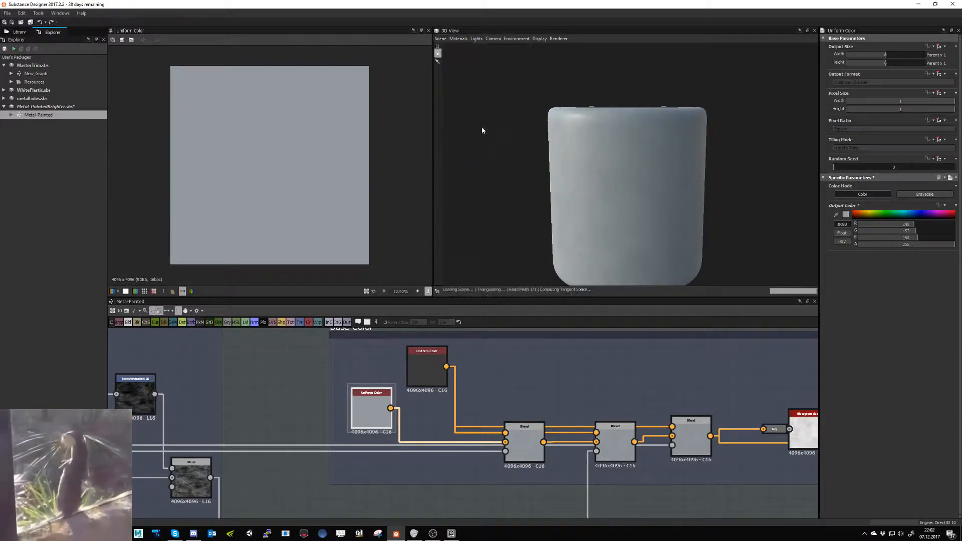
mouse_move(582, 173)
left_mouse_down()
mouse_move(634, 171)
mouse_move(596, 179)
left_mouse_up()
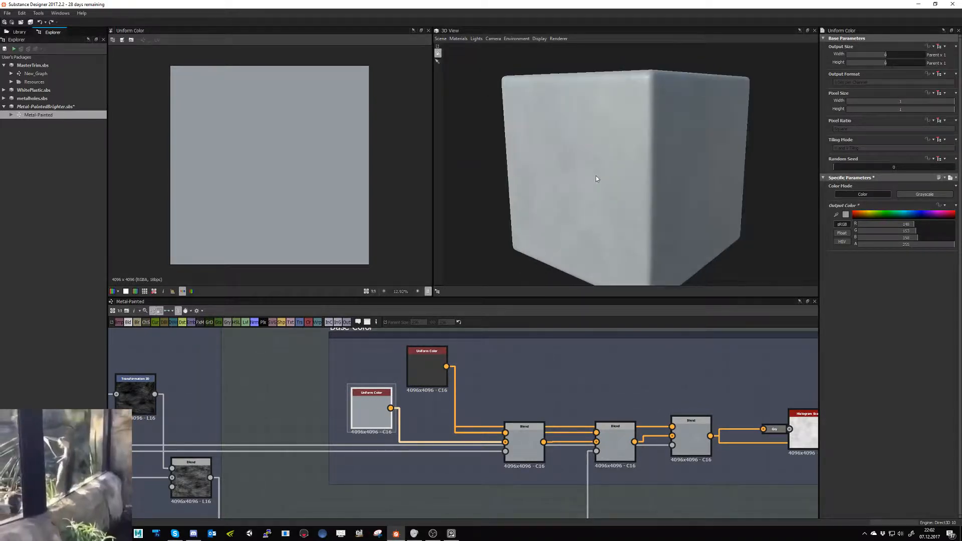
- Compare the dark and the blue-grey Uniform Color nodes feeding the first Base Color blend
left_click(297, 370)
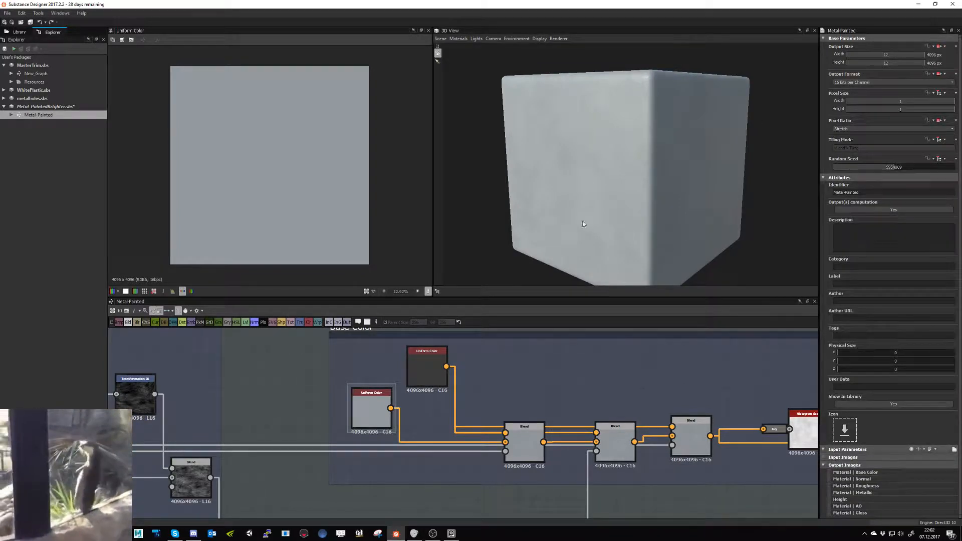
left_click(419, 367)
double_click(446, 348)
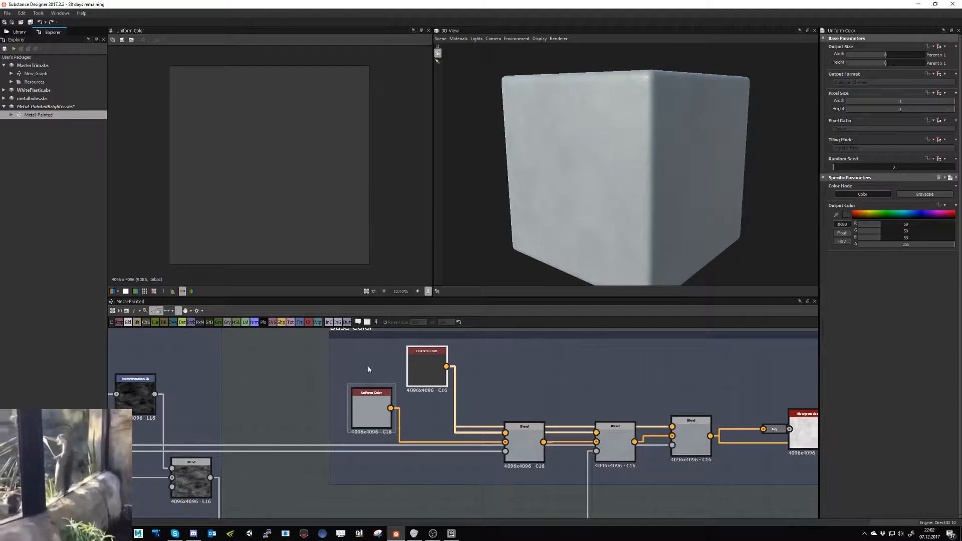
double_click(375, 403)
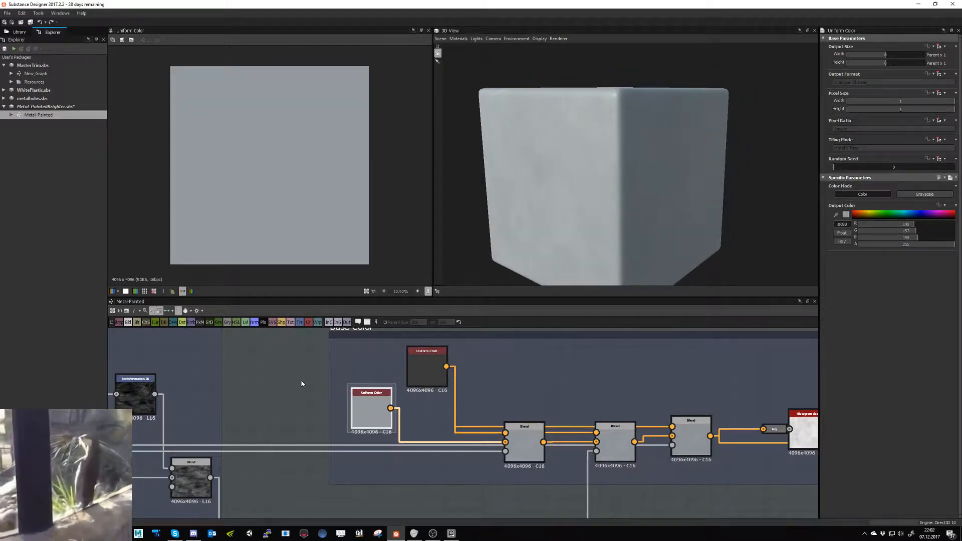
- Set the Metal-Painted graph's random seed to 51516 and check the new variation on the cube
left_click(301, 383)
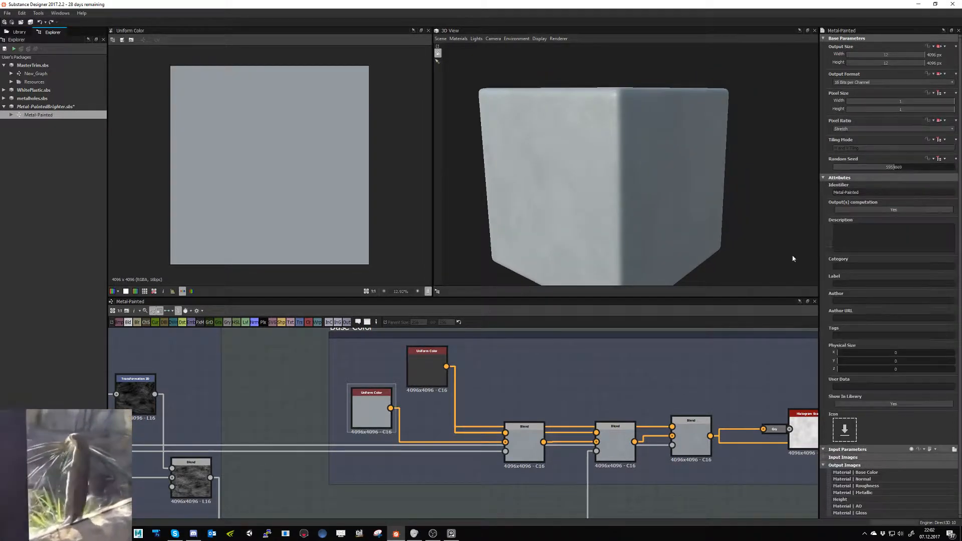
double_click(883, 168)
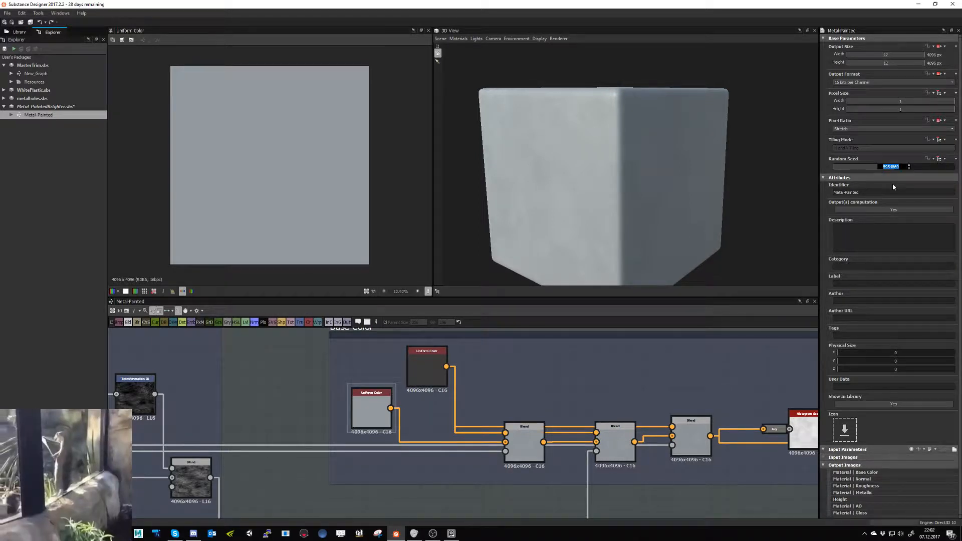
type("51516")
key("Return")
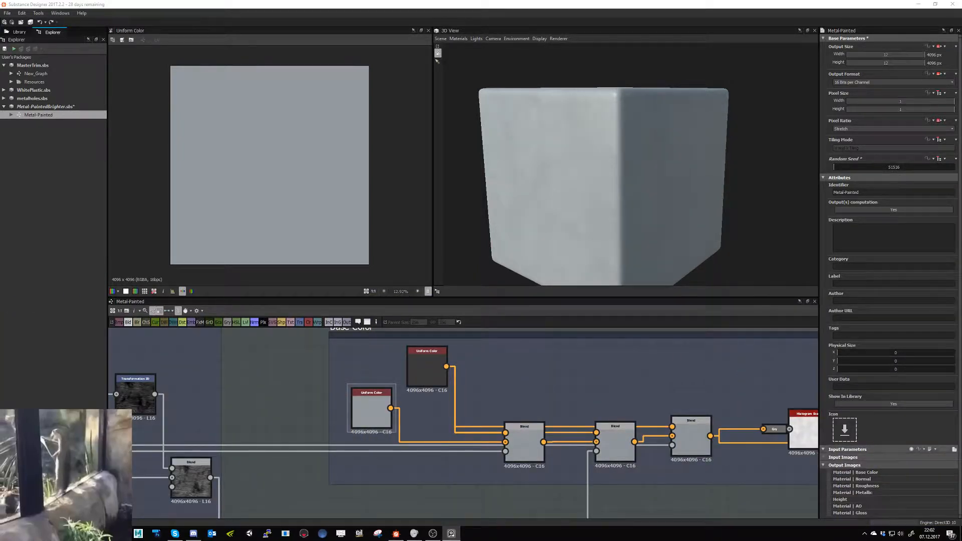
left_click_drag(515, 221, 555, 223)
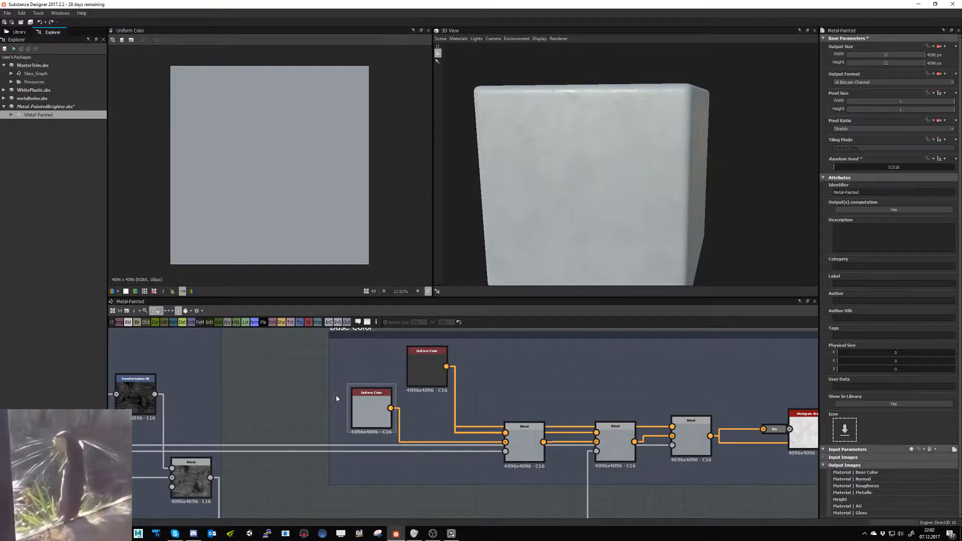
- Display the graph's node links as curves instead of right-angled lines
scroll(321, 395, "down", 4)
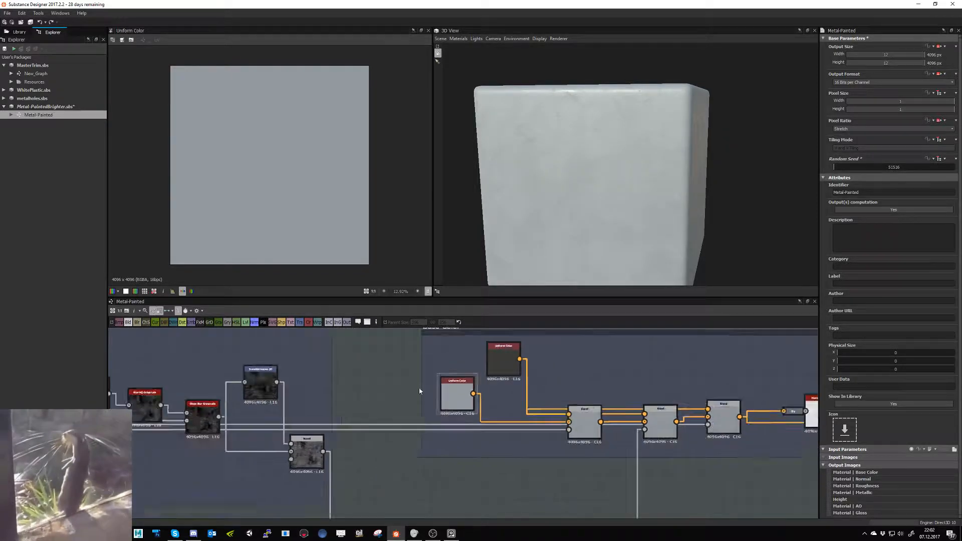
left_click(172, 314)
left_click(180, 323)
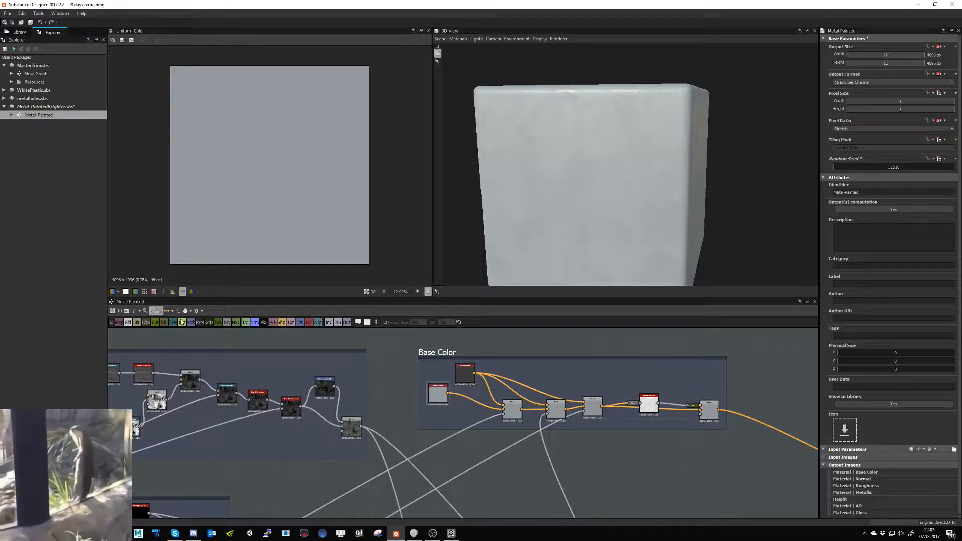
- Examine how the Pitting, Scratches, Masks, Roughness Blending and Base Color frames connect across the graph
scroll(500, 454, "down", 3)
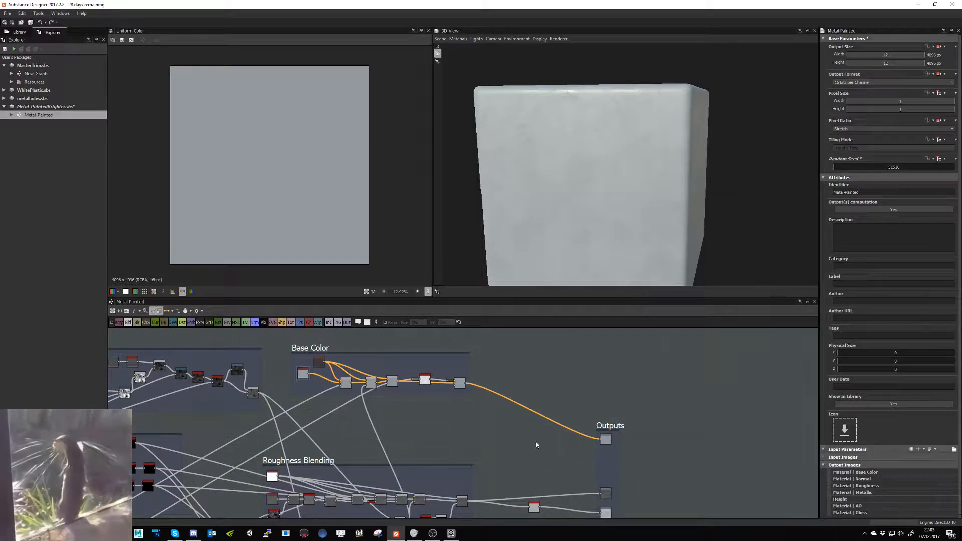
middle_click_drag(536, 444, 576, 461)
middle_click_drag(424, 427, 456, 368)
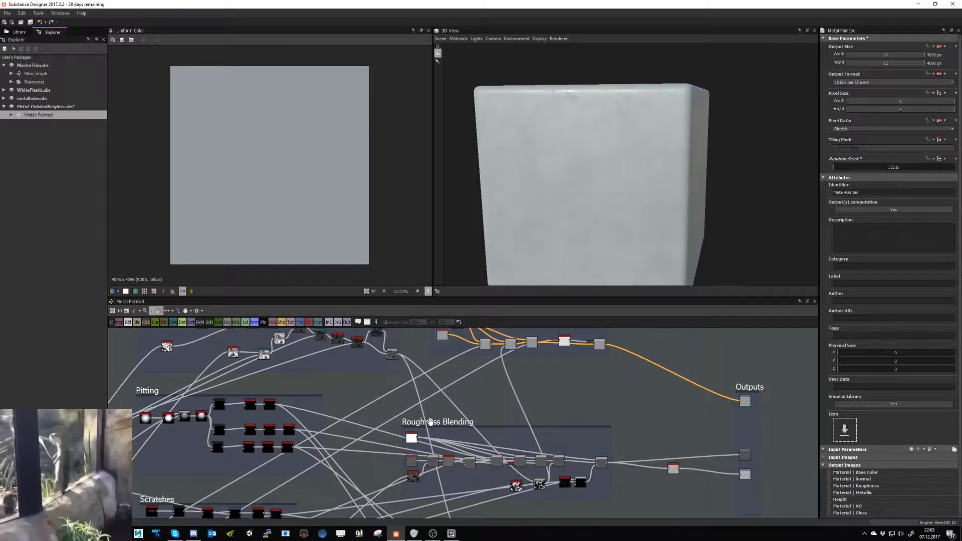
middle_click_drag(376, 423, 498, 422)
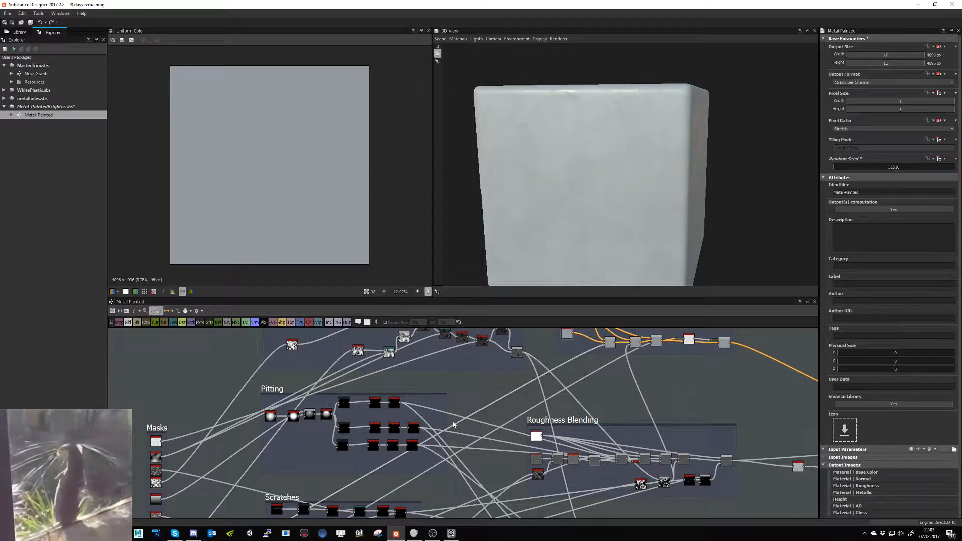
middle_click_drag(519, 375, 344, 450)
scroll(415, 401, "up", 3)
scroll(464, 390, "up", 3)
middle_click_drag(464, 390, 360, 452)
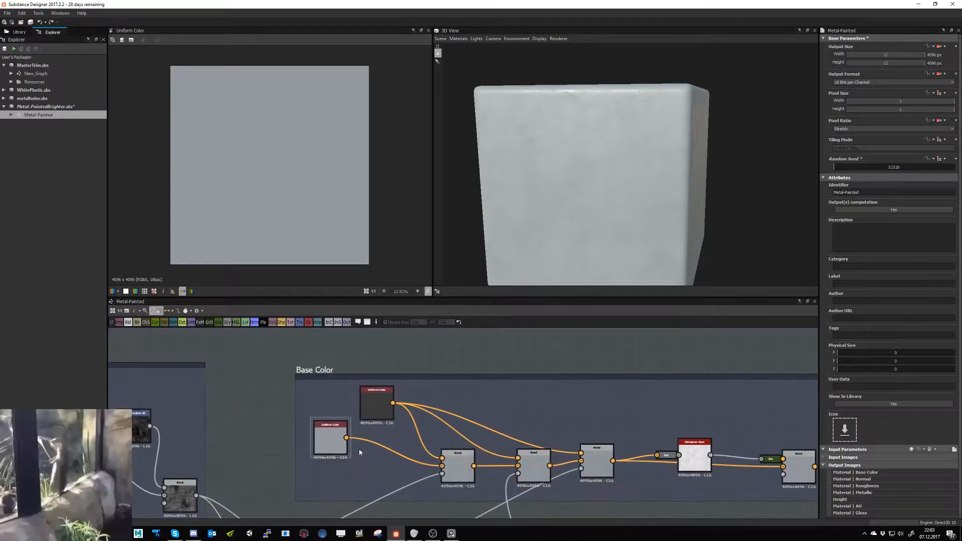
- Try an opacity of 0.12 on the first Base Color blend and check the result on the cube
middle_click_drag(336, 383, 280, 398)
double_click(169, 371)
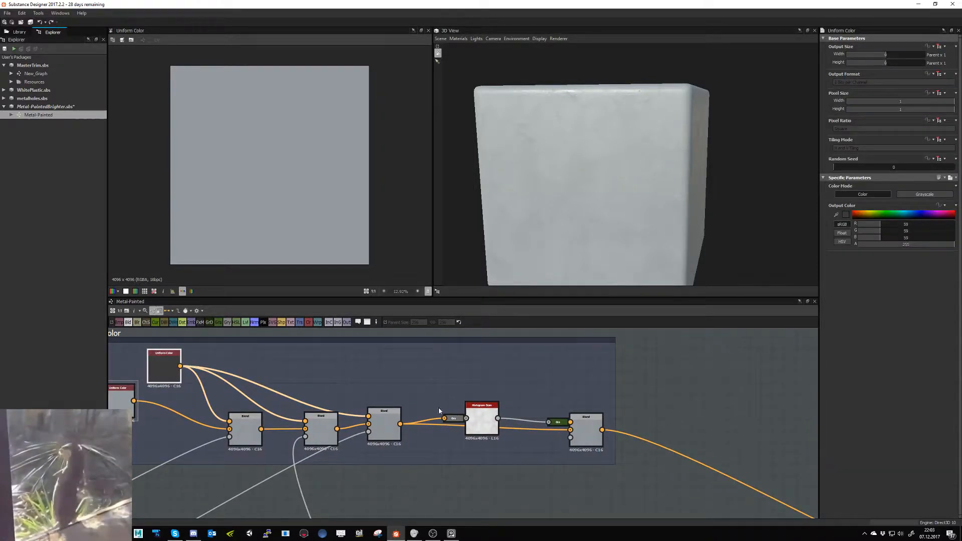
double_click(258, 427)
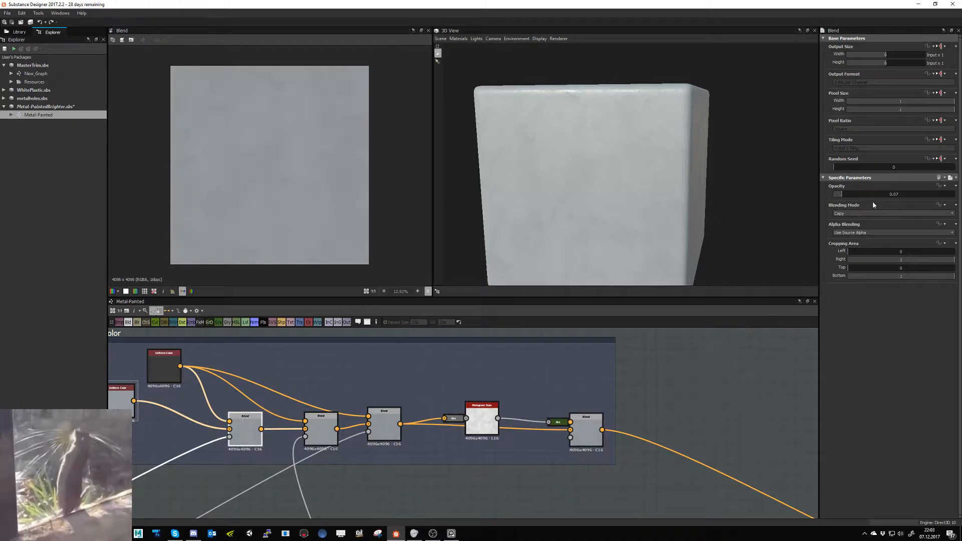
left_click(872, 194)
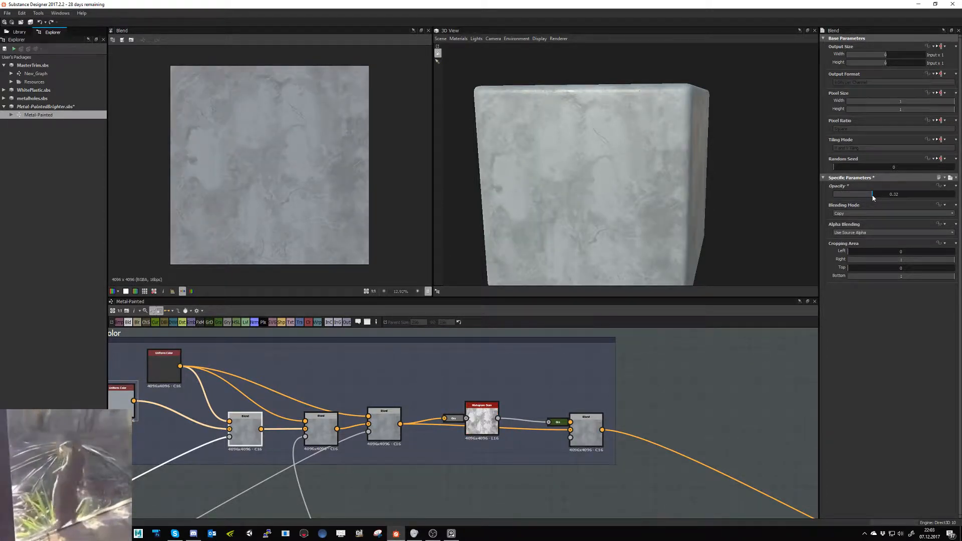
double_click(872, 196)
type(".1")
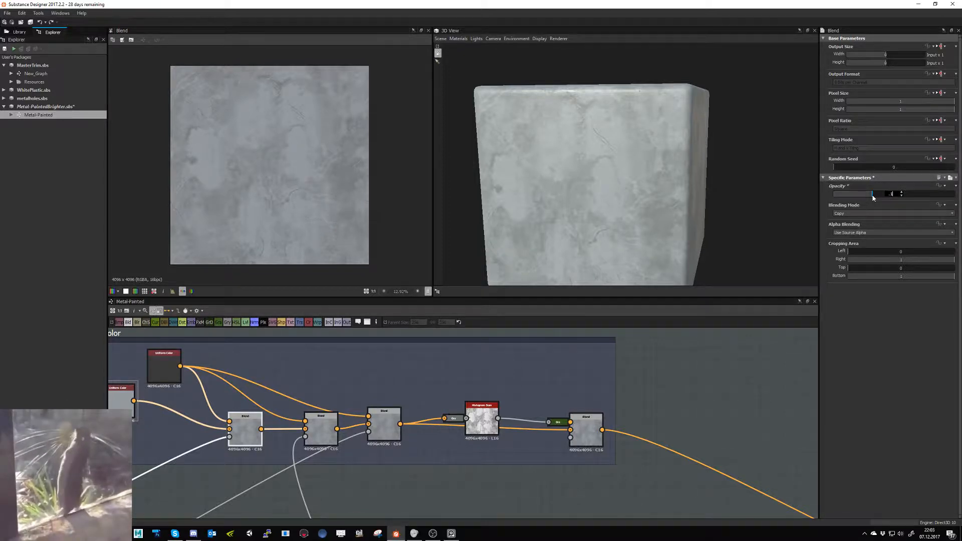
type("2")
key("Return")
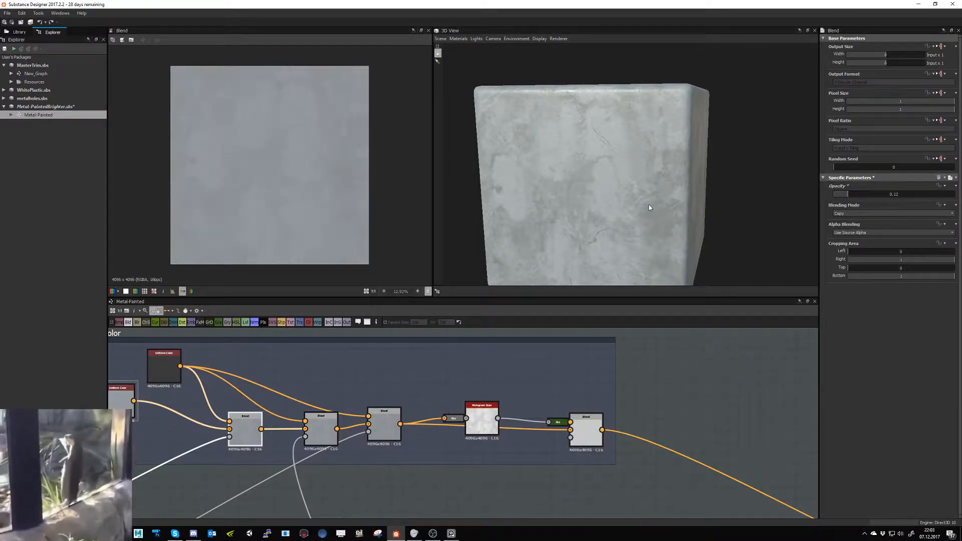
left_click_drag(640, 206, 606, 203)
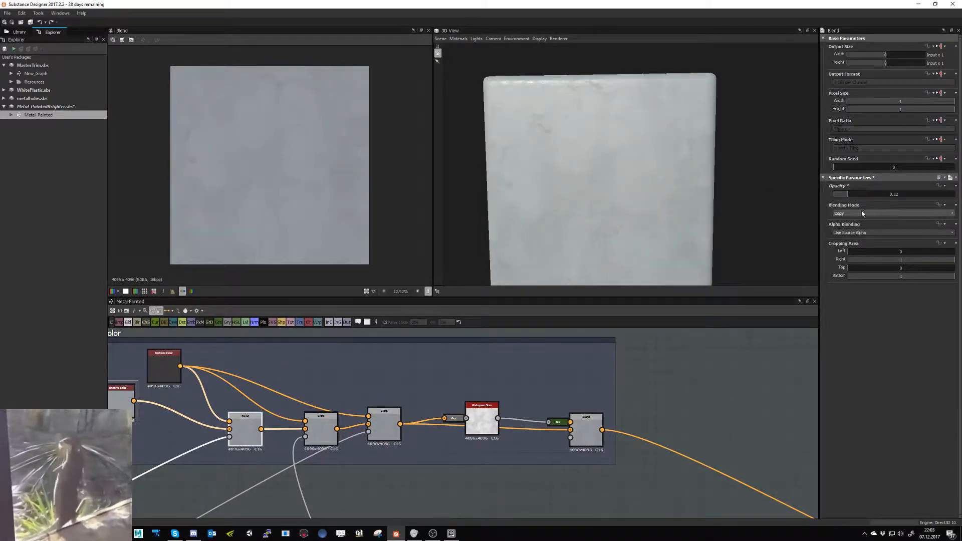
- Set the first Base Color blend's opacity to 0.08, inspect the surface up close and save the package
double_click(872, 194)
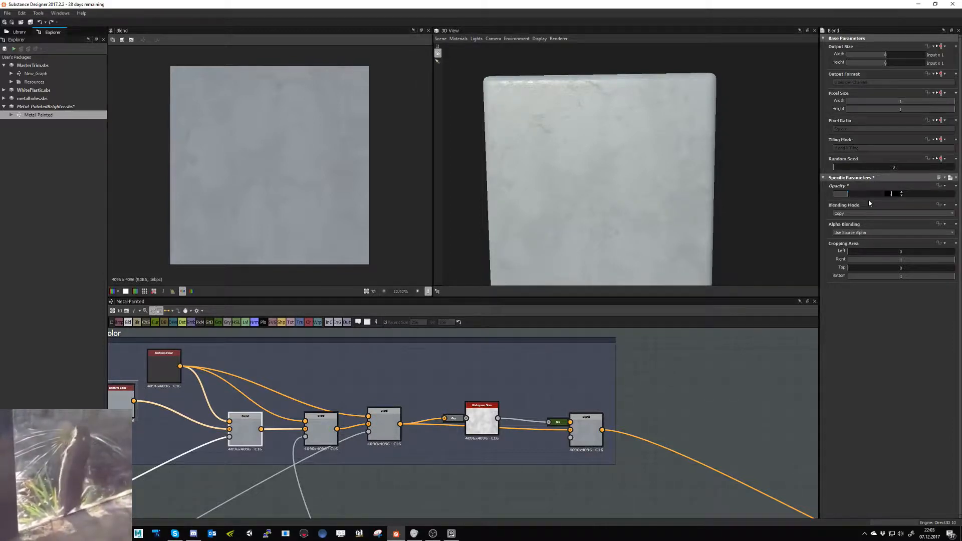
type(".0")
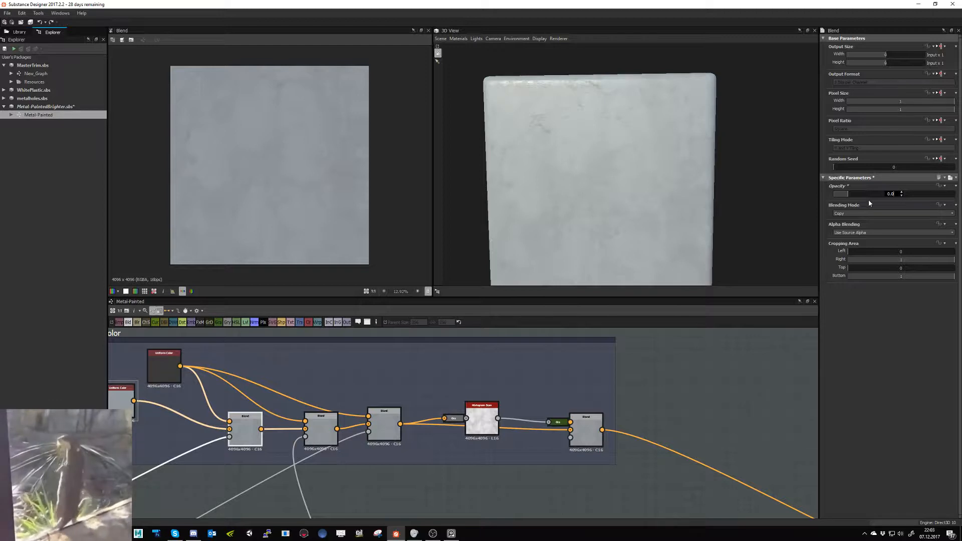
type("8")
key("Return")
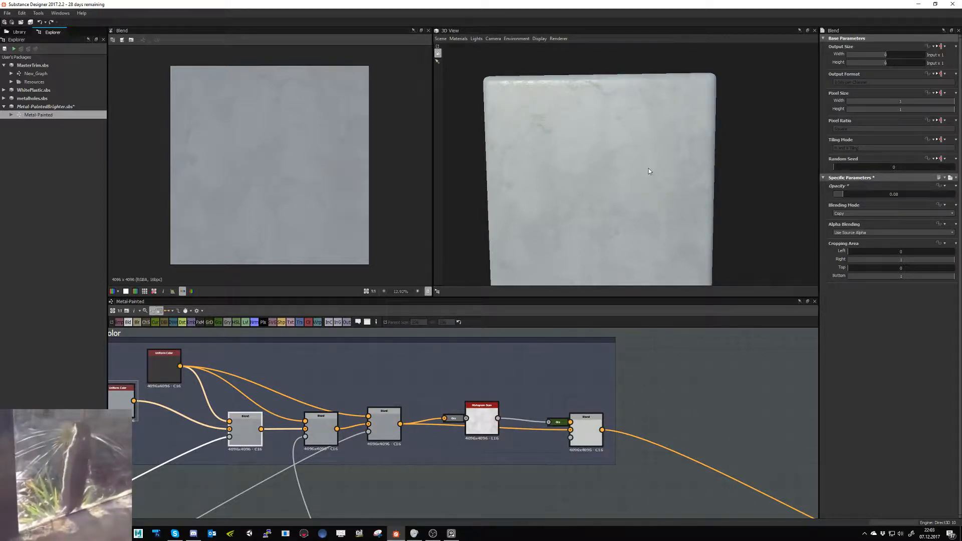
left_click_drag(648, 170, 665, 142)
scroll(629, 156, "up", 6)
right_click_drag(651, 216, 133, 60)
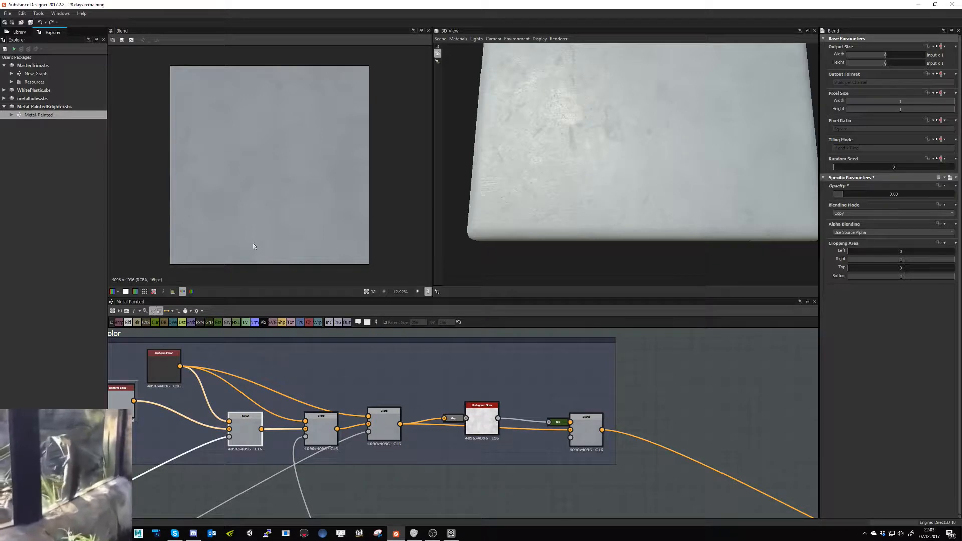
- Delete the Gloss output node from the Outputs frame
middle_click_drag(614, 378, 342, 346)
scroll(543, 368, "down", 4)
middle_click_drag(660, 505, 407, 395)
scroll(374, 409, "up", 6)
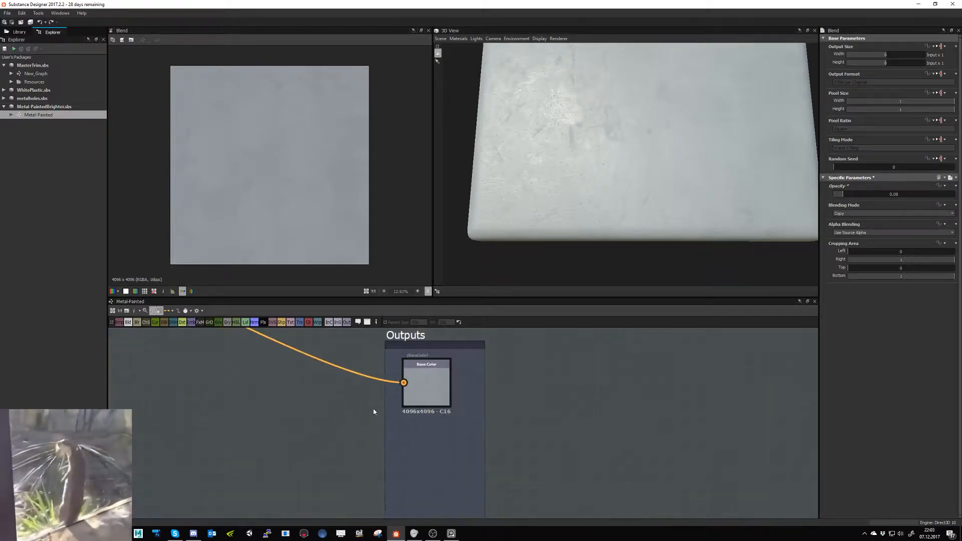
middle_click_drag(528, 414, 471, 280)
scroll(436, 503, "down", 3)
middle_click_drag(436, 504, 438, 392)
scroll(380, 379, "up", 3)
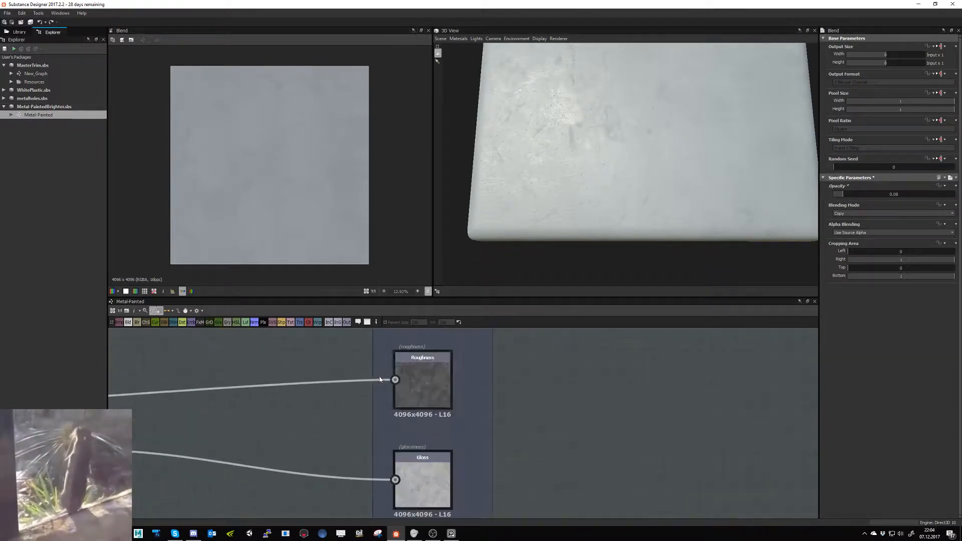
middle_click_drag(474, 459, 432, 332)
left_click(394, 370)
key("Delete")
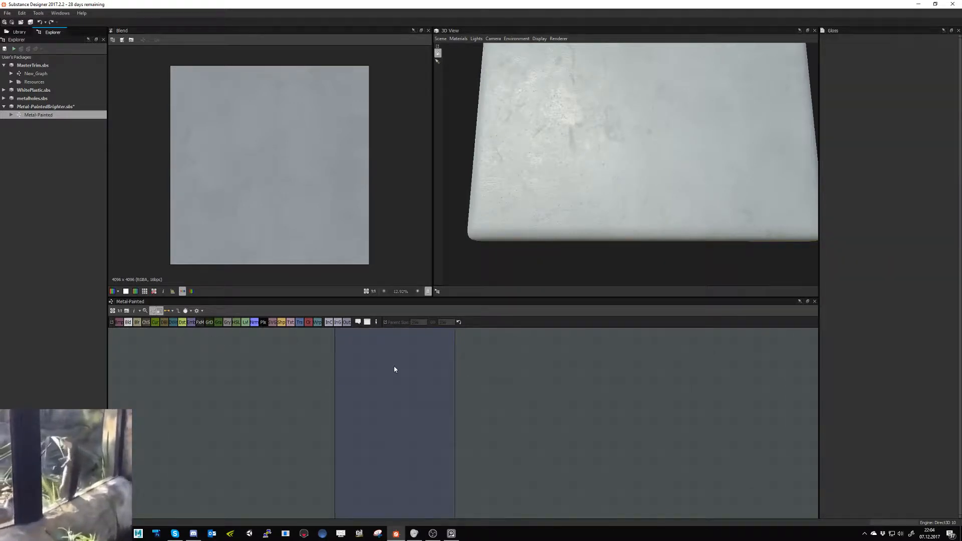
- Delete the leftover Invert Grayscale node between the roughness blending and the Outputs frame
scroll(394, 371, "down", 4)
middle_click_drag(299, 359, 311, 383)
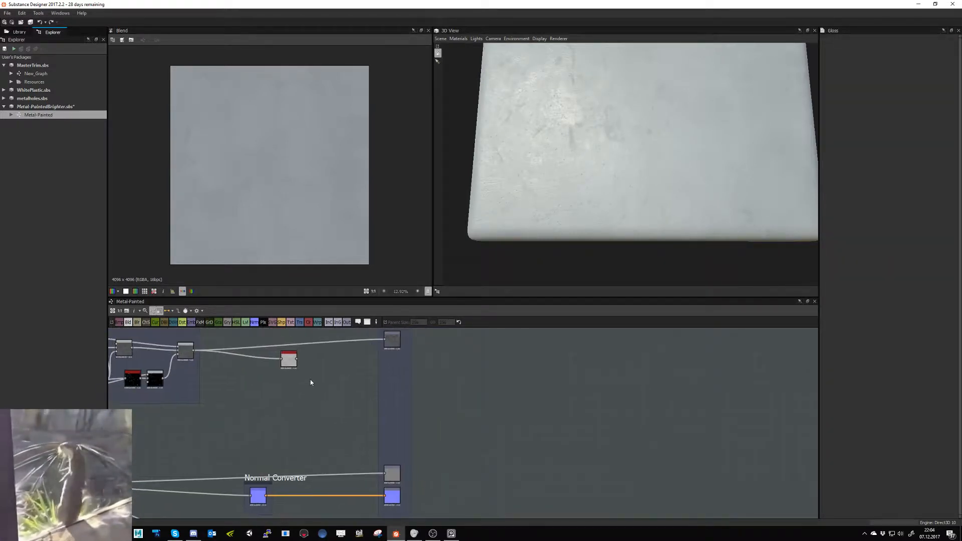
left_click_drag(274, 363, 275, 364)
key("Delete")
- Examine the Normal Converter node's map, the ambient occlusion output and the Metallic output
middle_click_drag(392, 478, 383, 417)
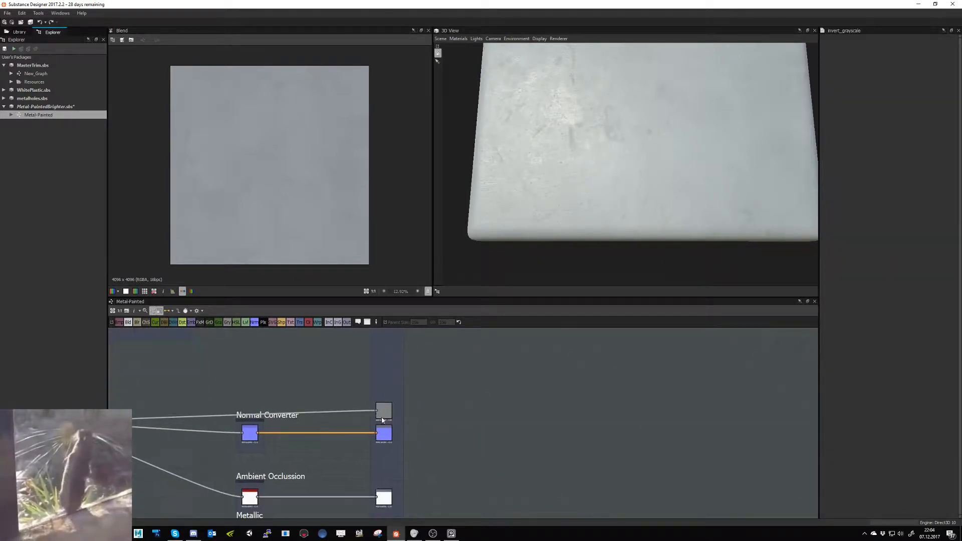
scroll(267, 425, "up", 2)
double_click(239, 441)
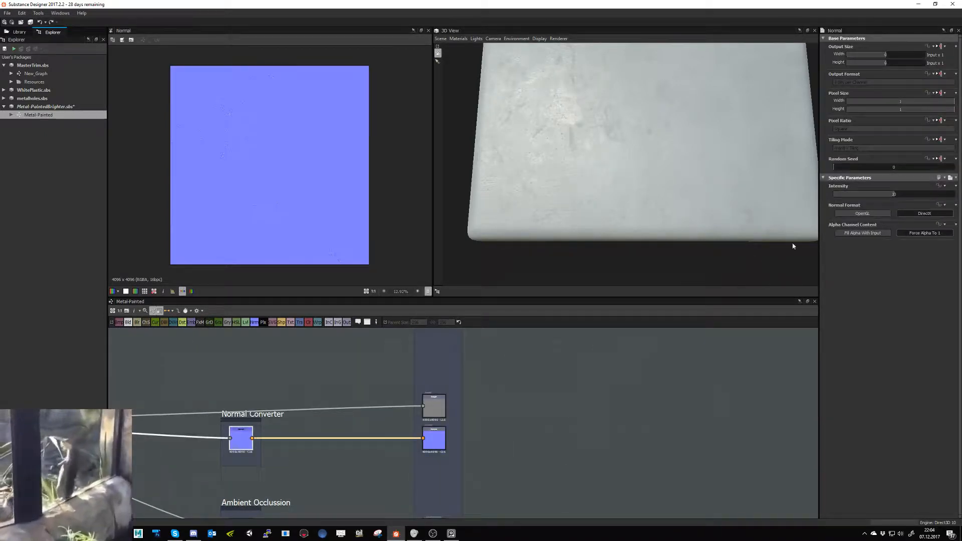
scroll(307, 204, "up", 3)
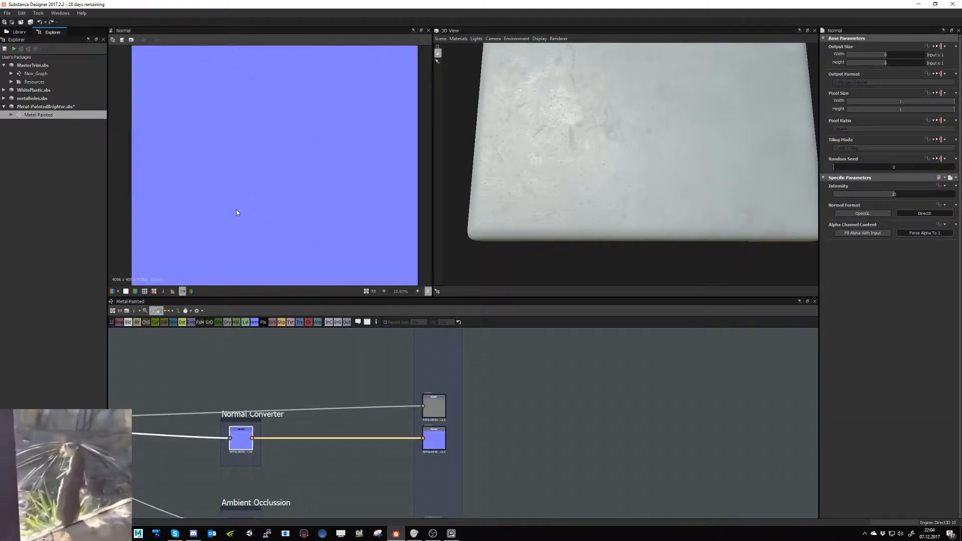
scroll(236, 210, "down", 3)
middle_click_drag(459, 474, 472, 410)
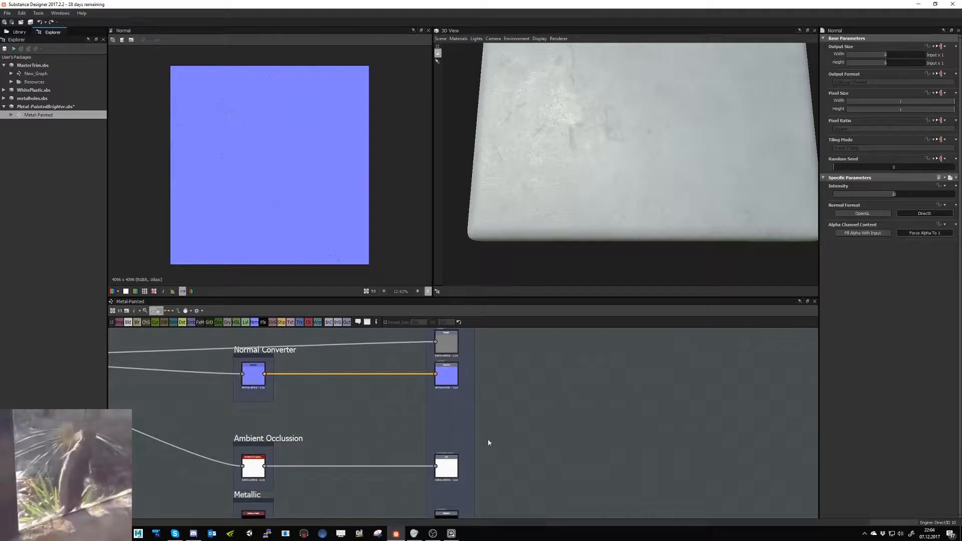
scroll(488, 437, "up", 3)
double_click(408, 375)
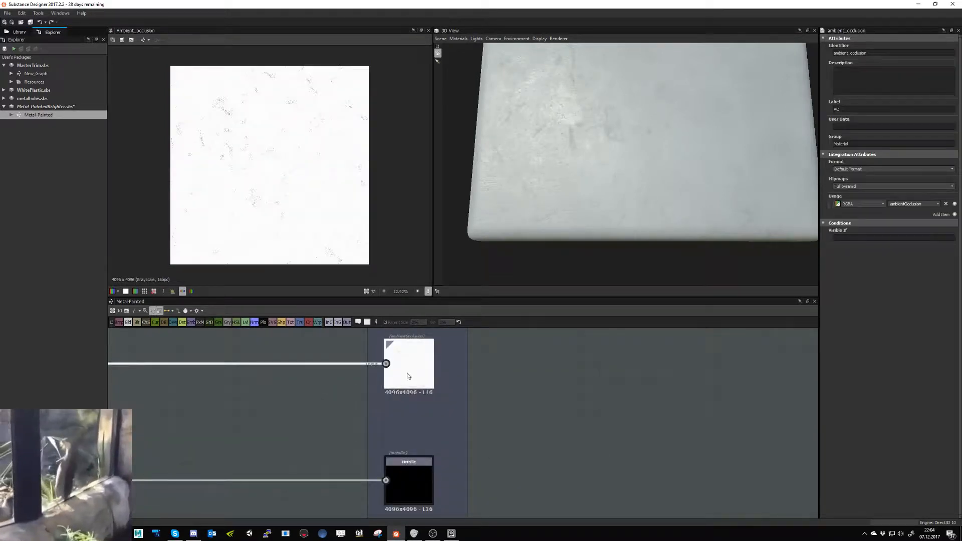
middle_click_drag(554, 489, 565, 446)
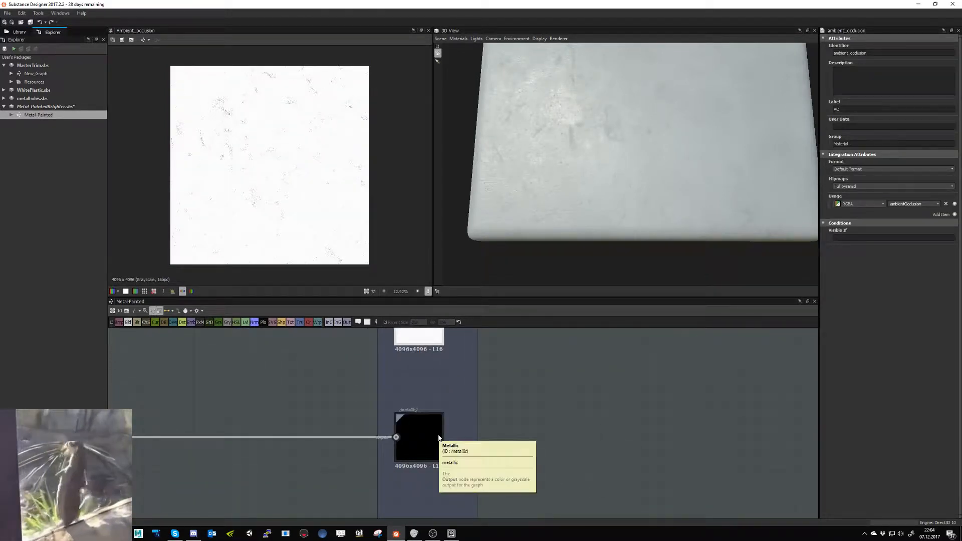
scroll(551, 454, "down", 5)
scroll(533, 454, "down", 2)
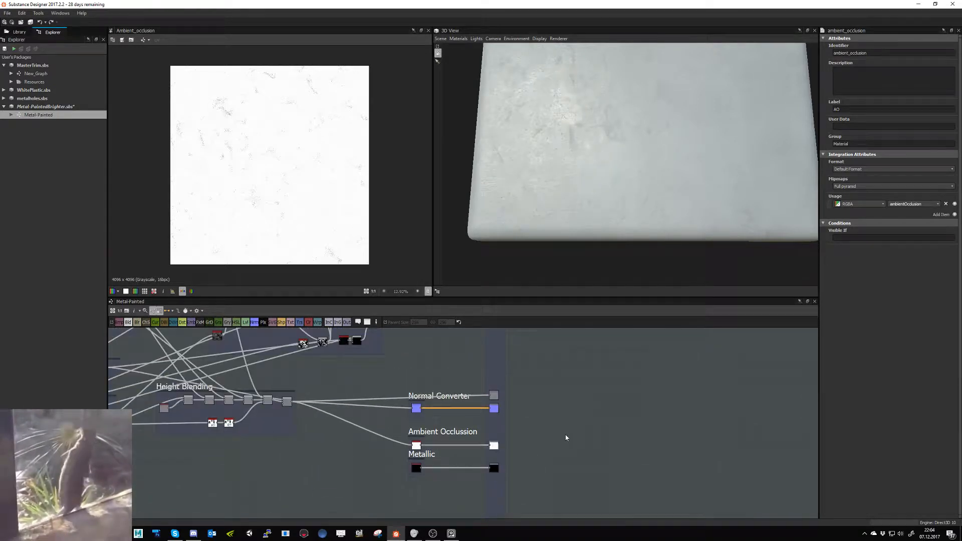
- Lower the Height Depth of the Ambient Occlusion frame's HBAO node to about 0.19
middle_click_drag(479, 440, 517, 465)
left_click(454, 471)
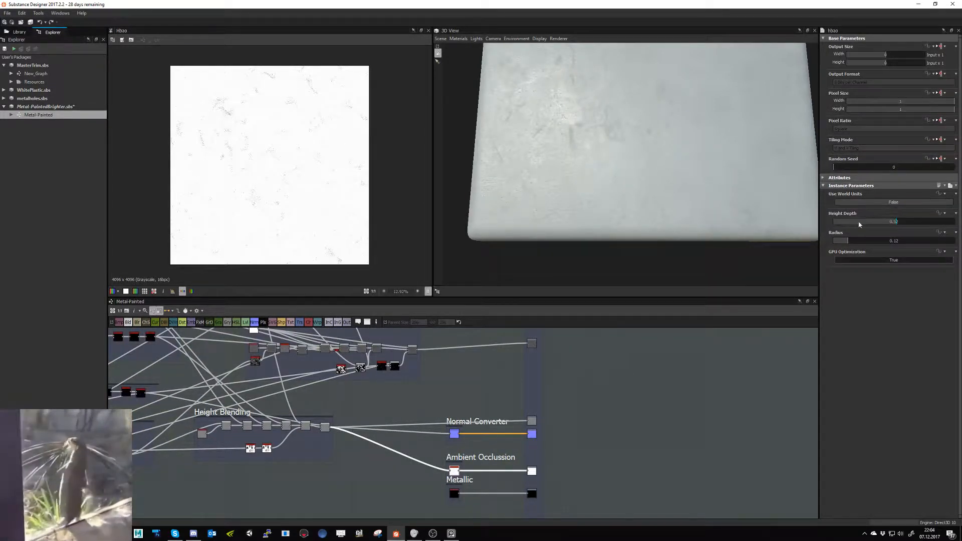
left_click(856, 222)
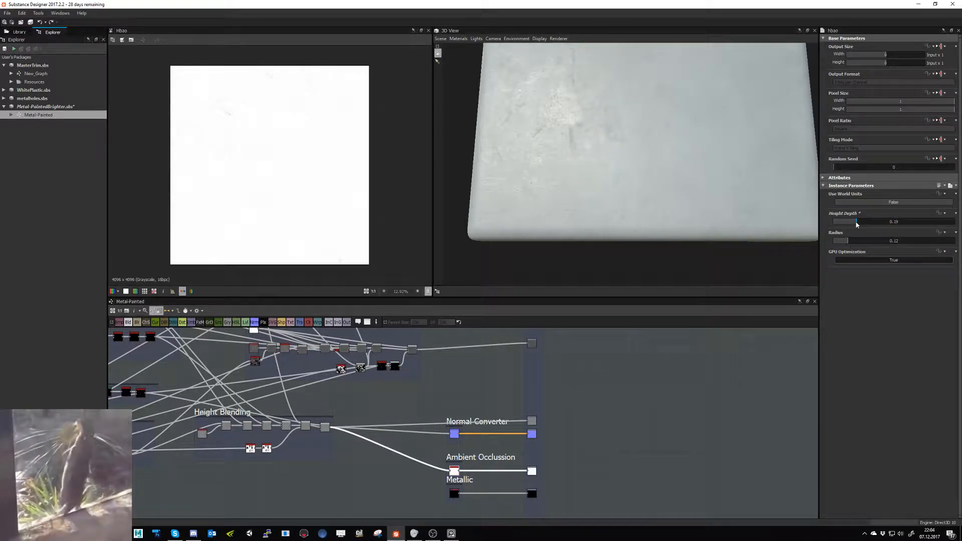
- Enable world units on the HBAO node and set its surface size to 200
left_click(862, 202)
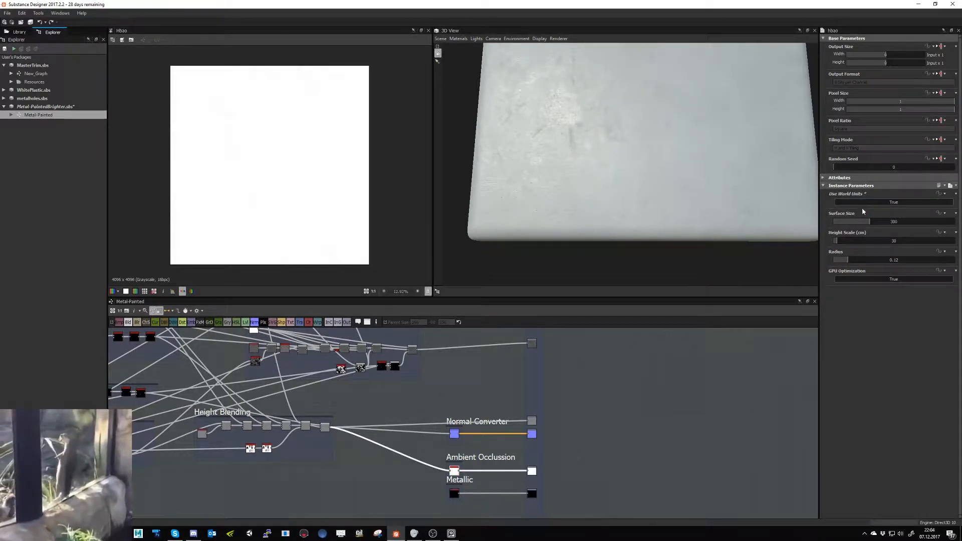
double_click(888, 224)
type("200")
key("Return")
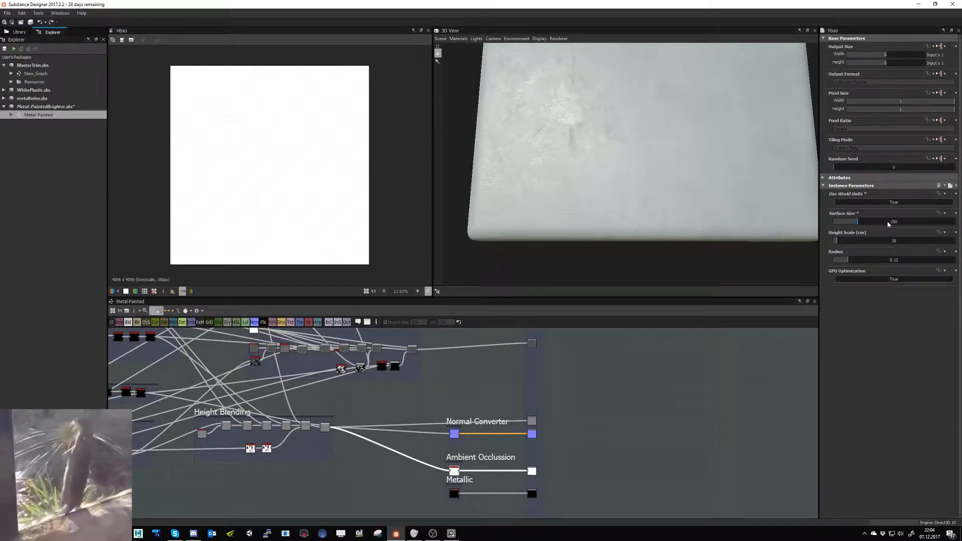
- Try a surface size of 350 on the HBAO node, judging the occlusion map up close
scroll(208, 172, "up", 3)
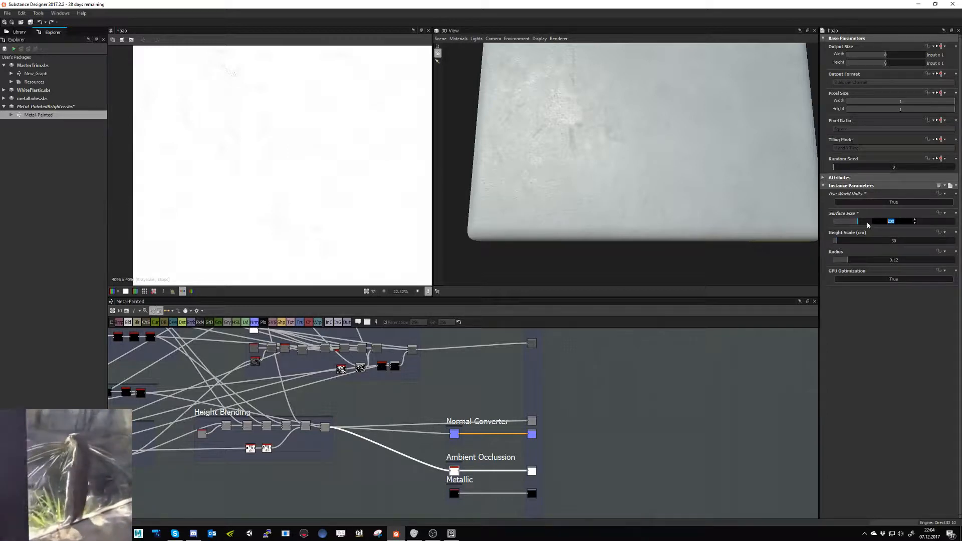
type("350")
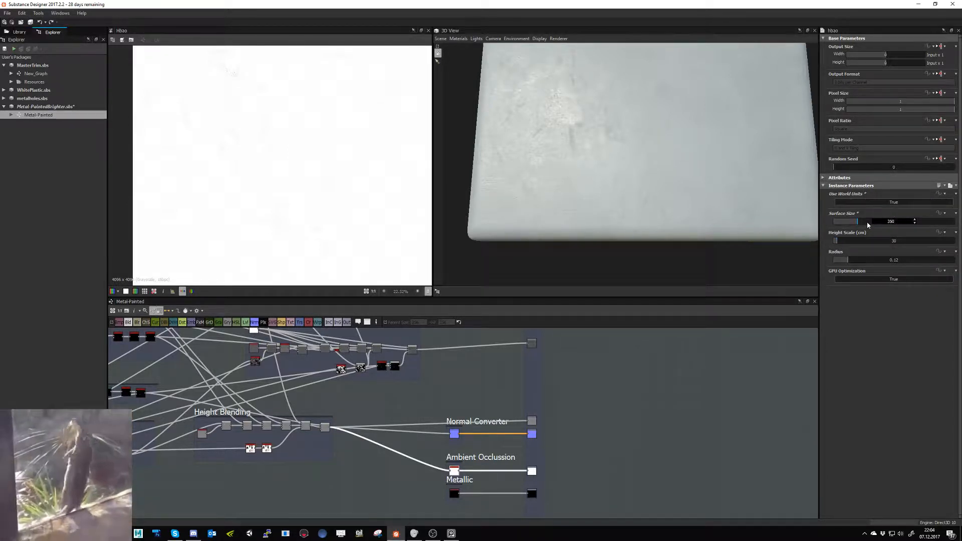
key("Return")
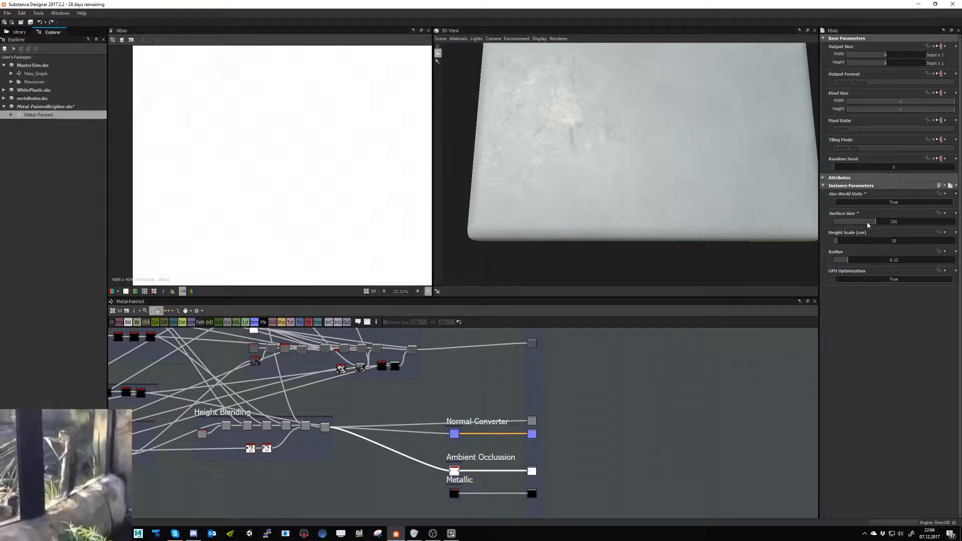
- Set the HBAO node's surface size to 150 and check the whole occlusion map
double_click(868, 222)
type("150")
key("Return")
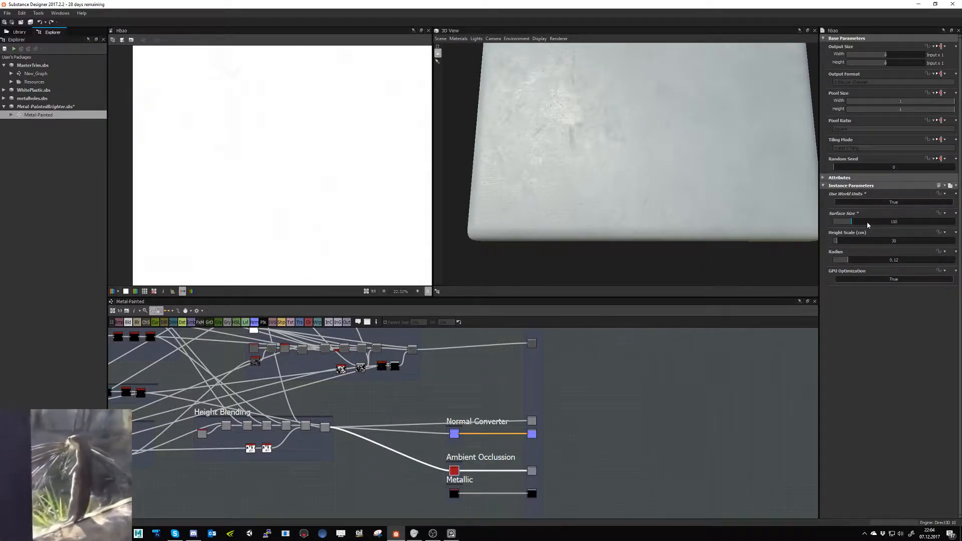
scroll(279, 178, "down", 3)
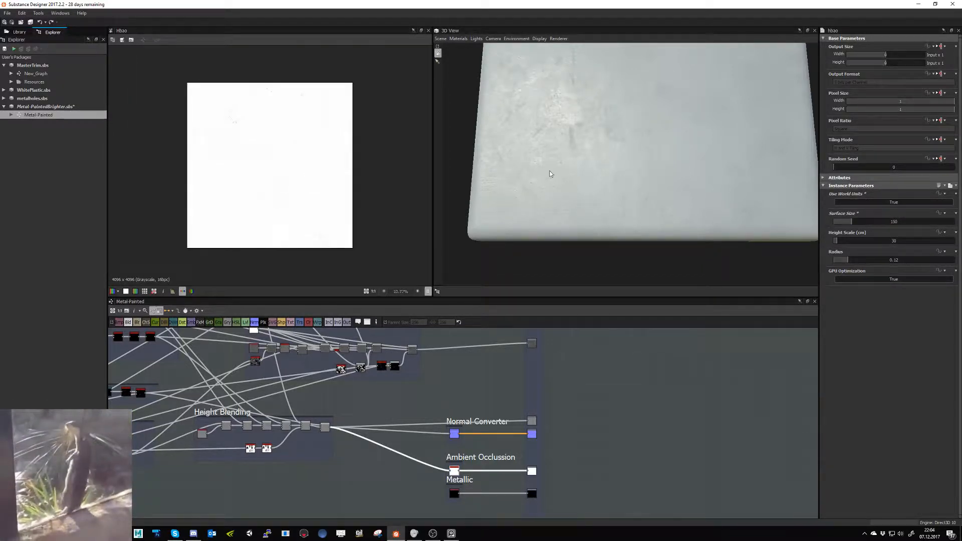
- Show the Metal-Painted graph's outputs in the 3D view and save the Metal-PaintedBrighter package
right_click(605, 403)
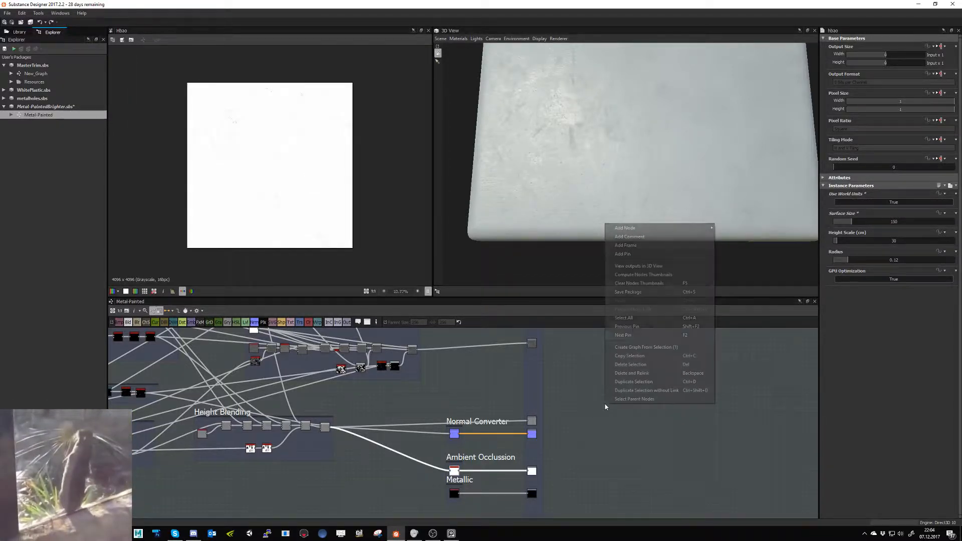
left_click(649, 266)
left_click_drag(539, 159, 532, 159)
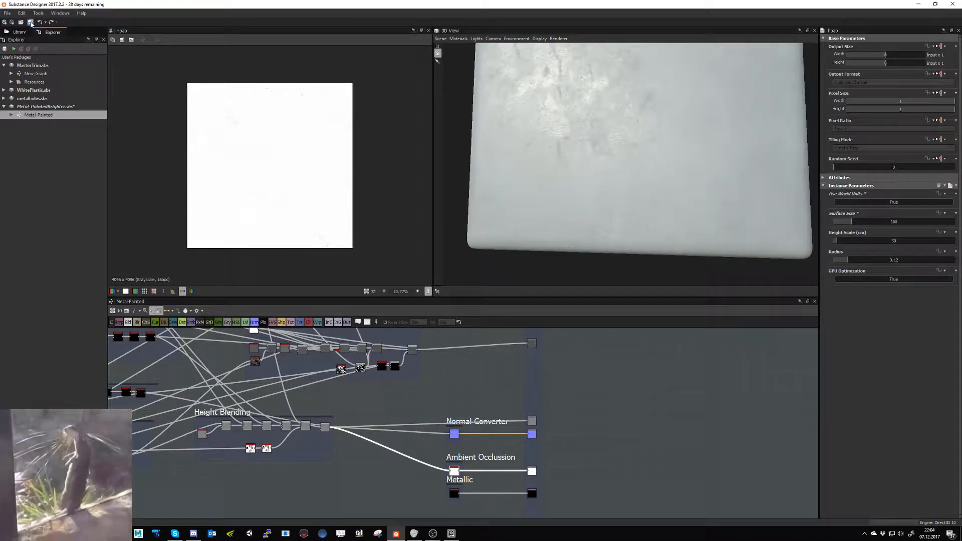
key("ctrl+s")
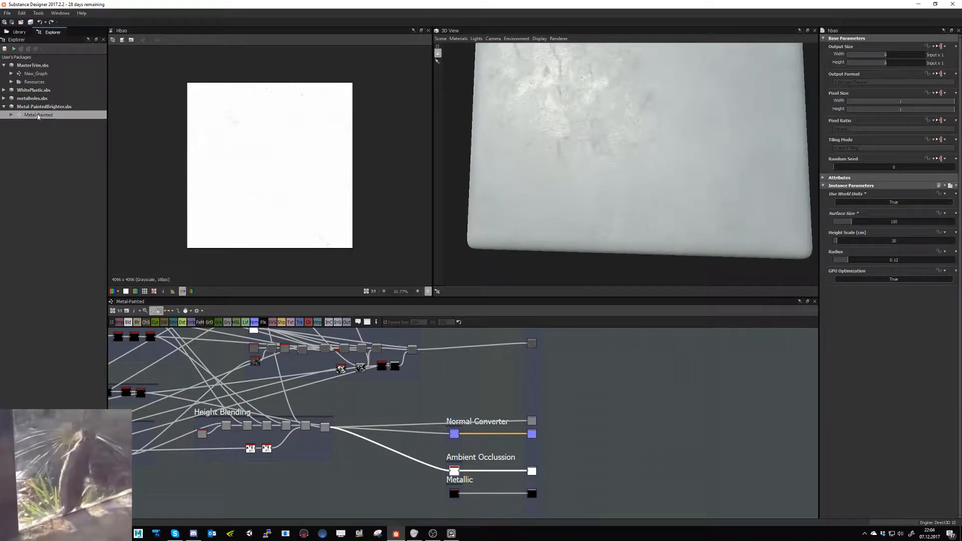
- Open the MasterTrim package's New_Graph and view the trim sheet material on the whole cube
double_click(30, 74)
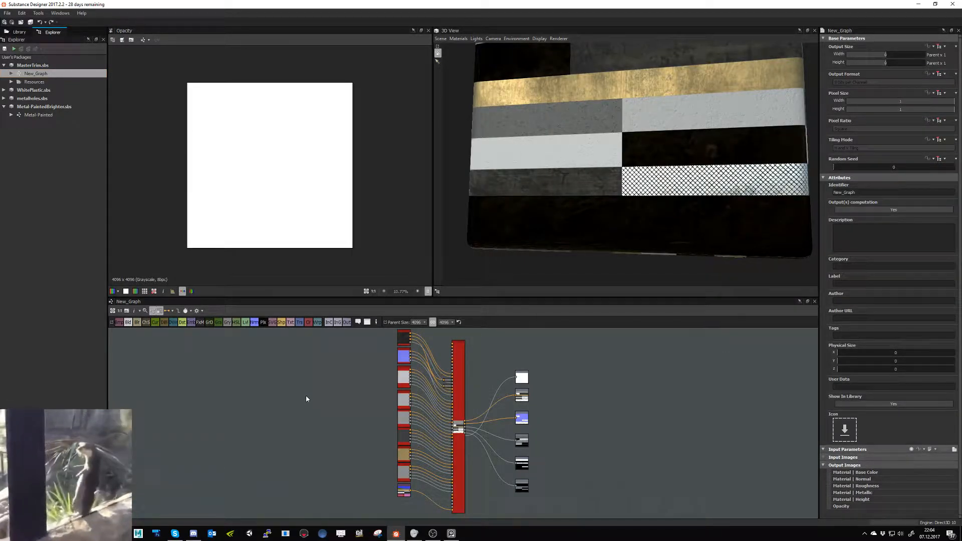
scroll(551, 248, "down", 3)
left_click_drag(551, 251, 570, 227)
middle_click_drag(570, 227, 562, 281)
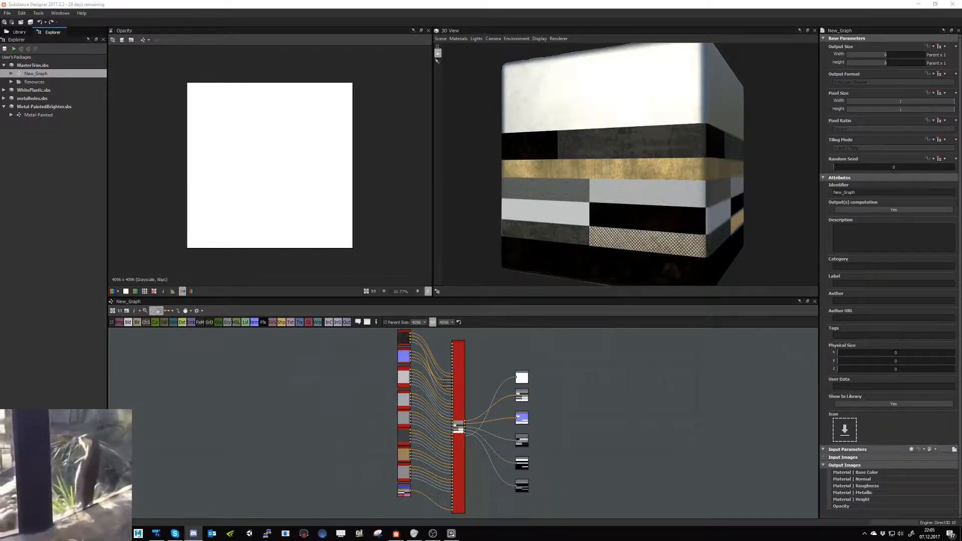
- Switch to Photoshop and open the recent file Trim_1_new.psd
key("alt+Tab")
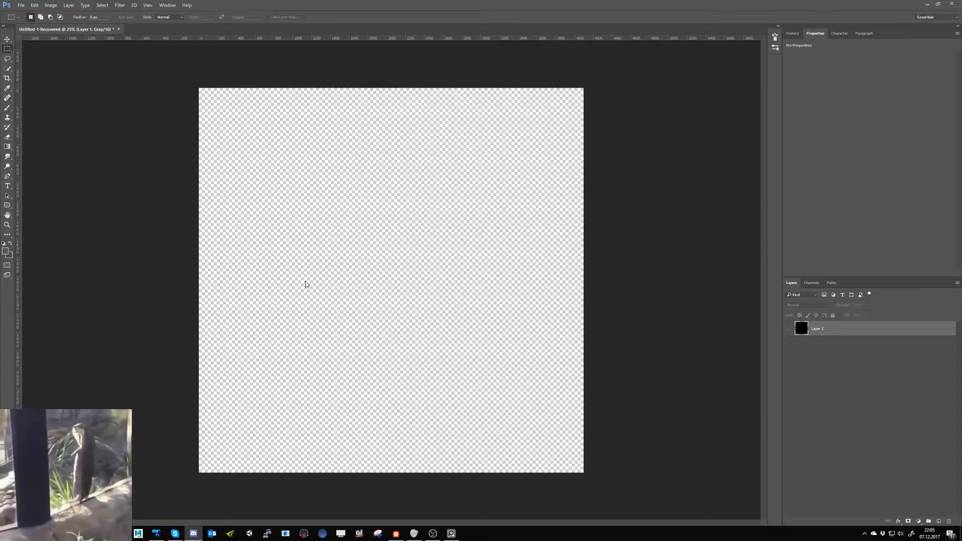
left_click(21, 6)
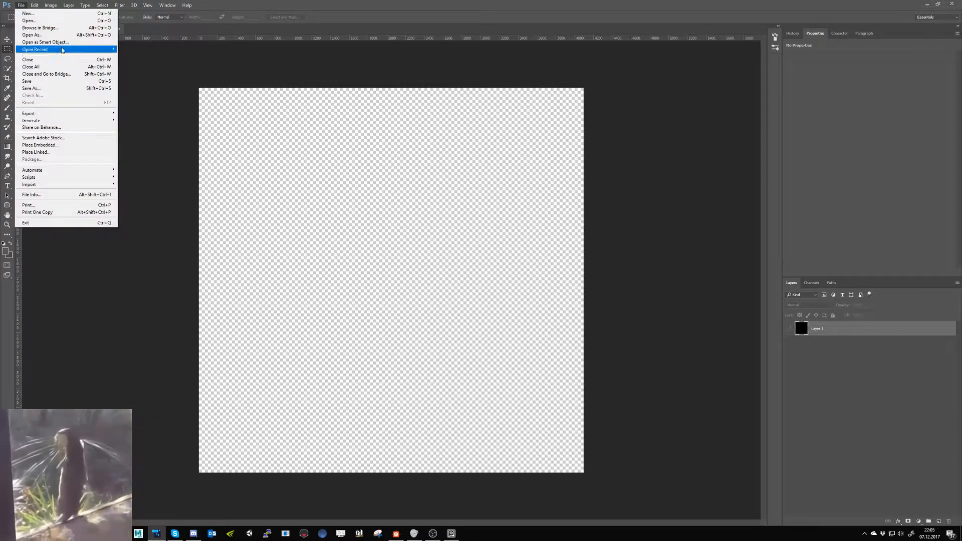
mouse_move(100, 49)
left_click(172, 50)
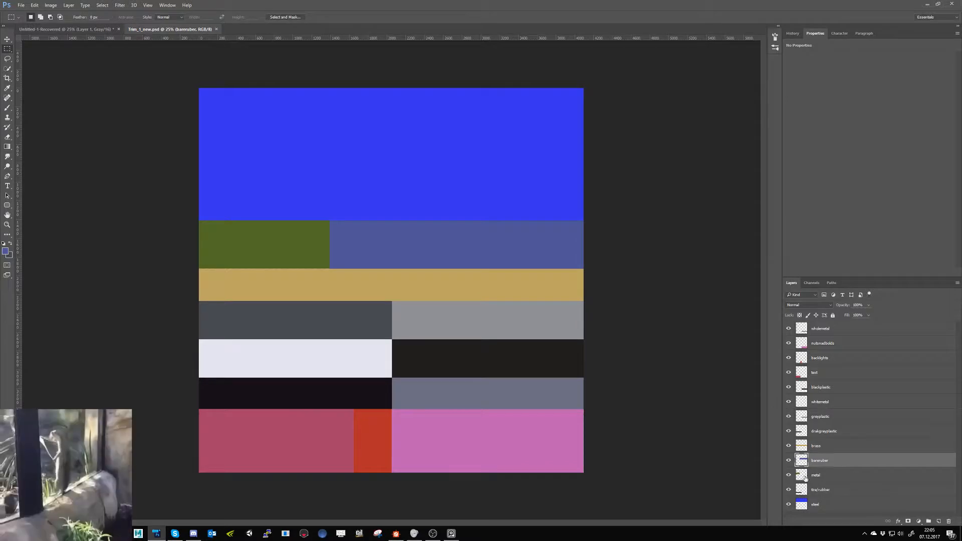
- Hide and show the metal layer to locate its area on the trim sheet, and select that layer
left_click(790, 476)
left_click(789, 476)
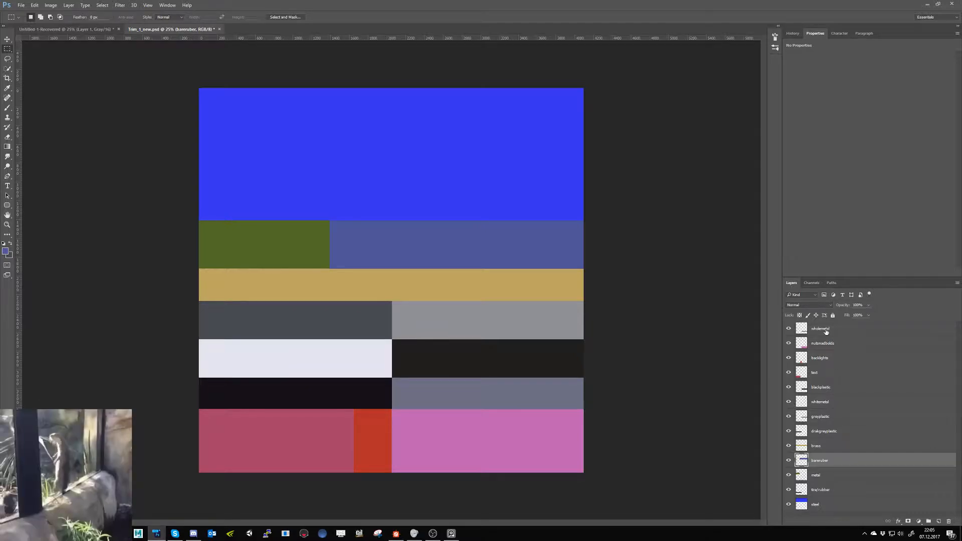
left_click(830, 474)
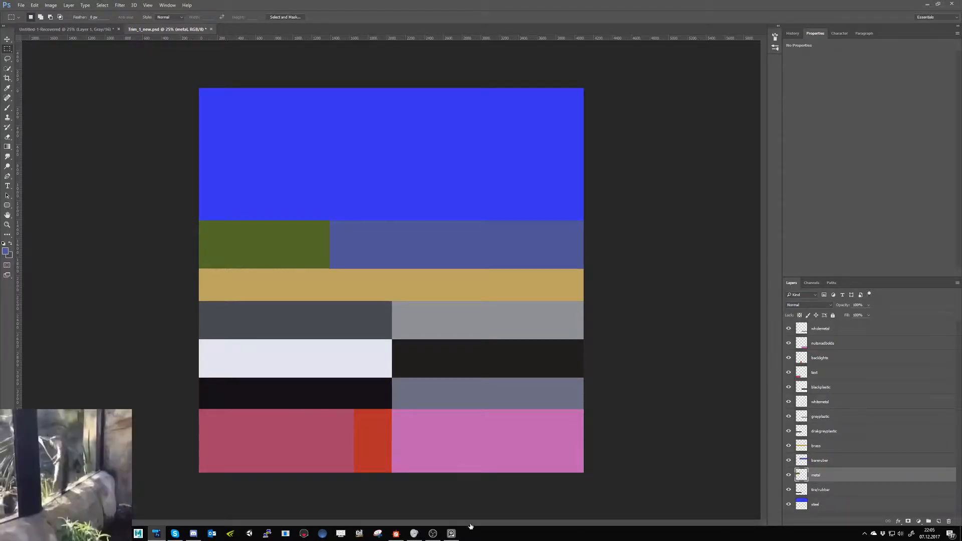
- Switch back to Substance Designer and add the Metal-Painted graph as a node in New_Graph, above the BareRubber node
left_click(395, 533)
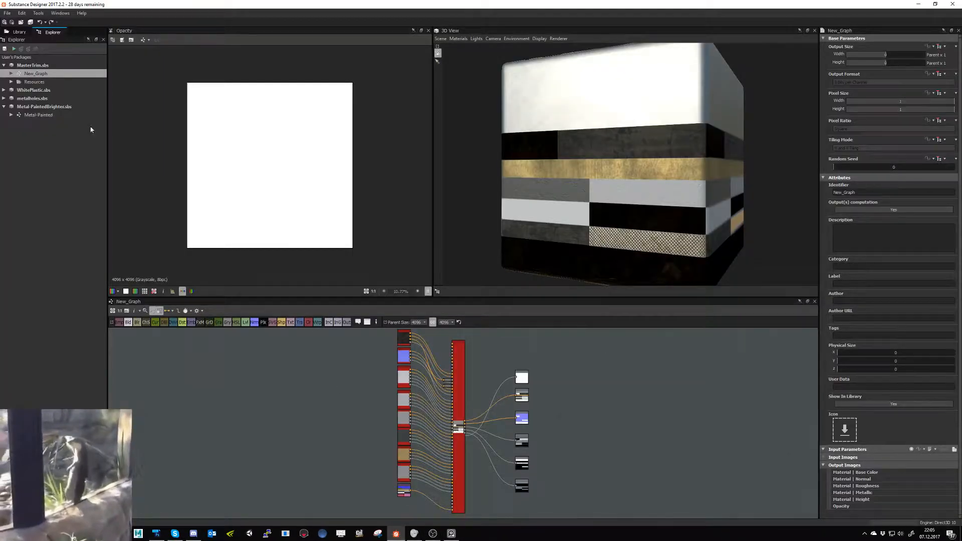
left_click_drag(22, 117, 315, 408)
middle_click_drag(338, 413, 248, 409)
scroll(288, 387, "down", 1)
left_click_drag(305, 368, 324, 517)
left_click(248, 413)
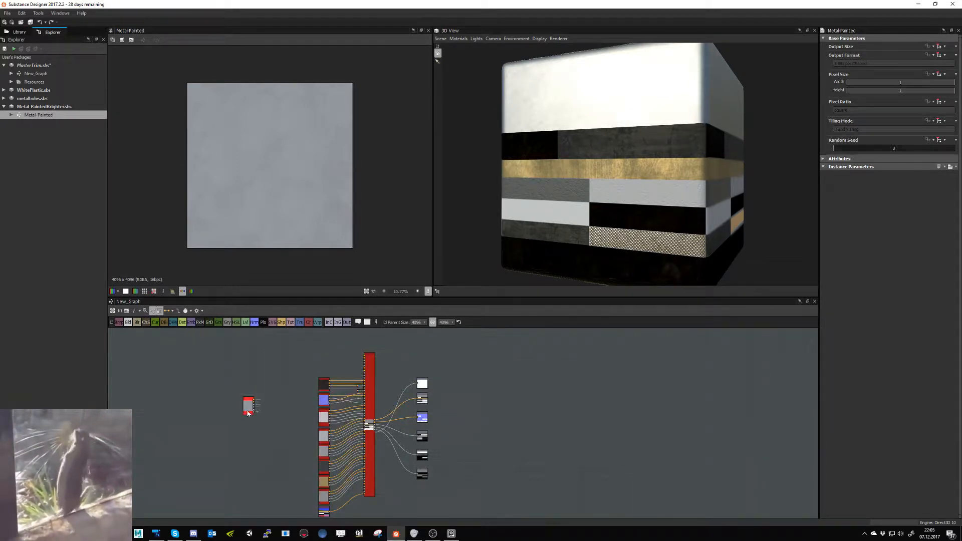
left_click_drag(248, 413, 324, 372)
scroll(325, 371, "up", 3)
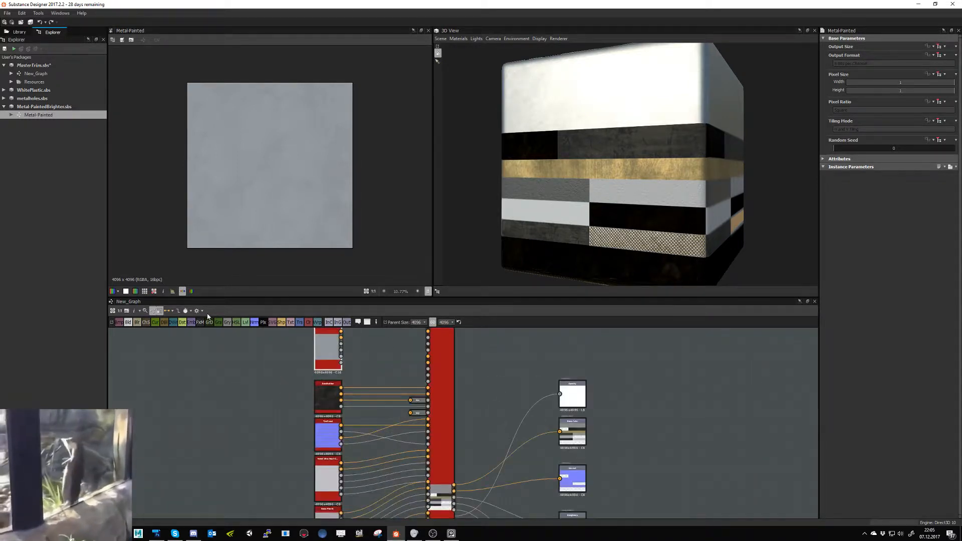
- Set the graph's link creation mode to Material and connect the Metal-Painted node to a free material input of Multi-Material Blend
left_click(173, 311)
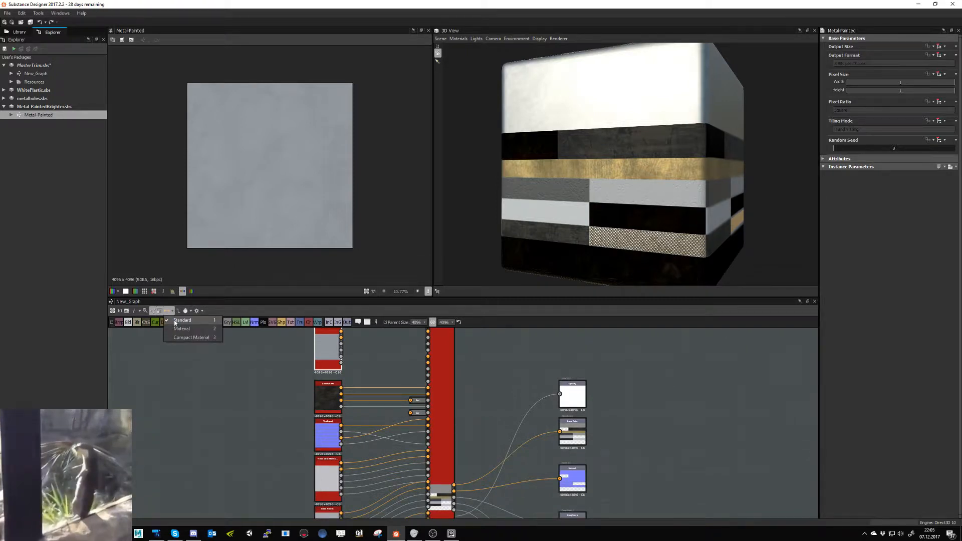
left_click(181, 329)
scroll(271, 378, "down", 3)
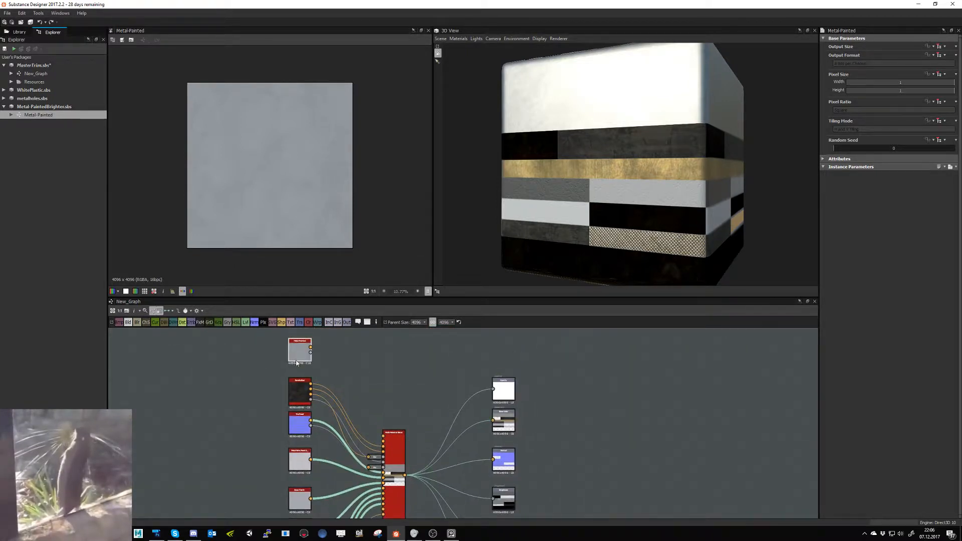
scroll(391, 441, "up", 4)
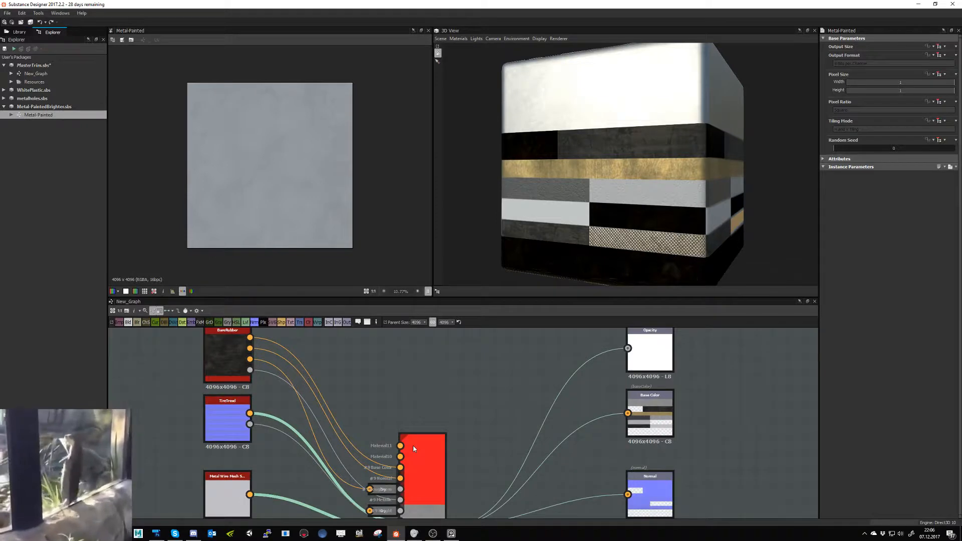
mouse_move(295, 355)
middle_mouse_down()
mouse_move(314, 387)
mouse_move(292, 417)
middle_mouse_up()
mouse_move(270, 353)
left_mouse_down()
mouse_move(445, 422)
mouse_move(416, 401)
mouse_move(410, 379)
mouse_move(401, 410)
left_mouse_up()
middle_click_drag(404, 333, 414, 408)
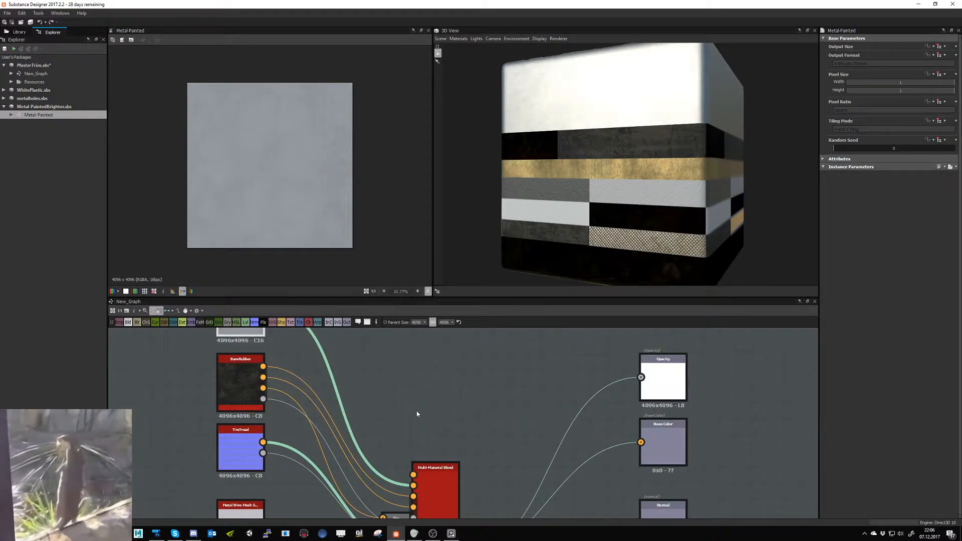
- Select the Multi-Material Blend node and expand its Material 10 settings
scroll(418, 412, "down", 2)
left_click(434, 464)
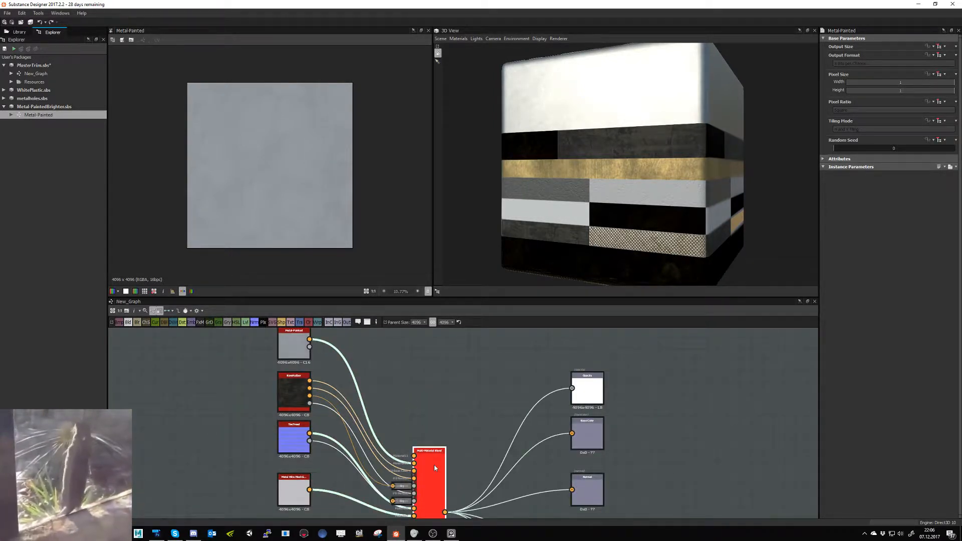
scroll(859, 399, "down", 15)
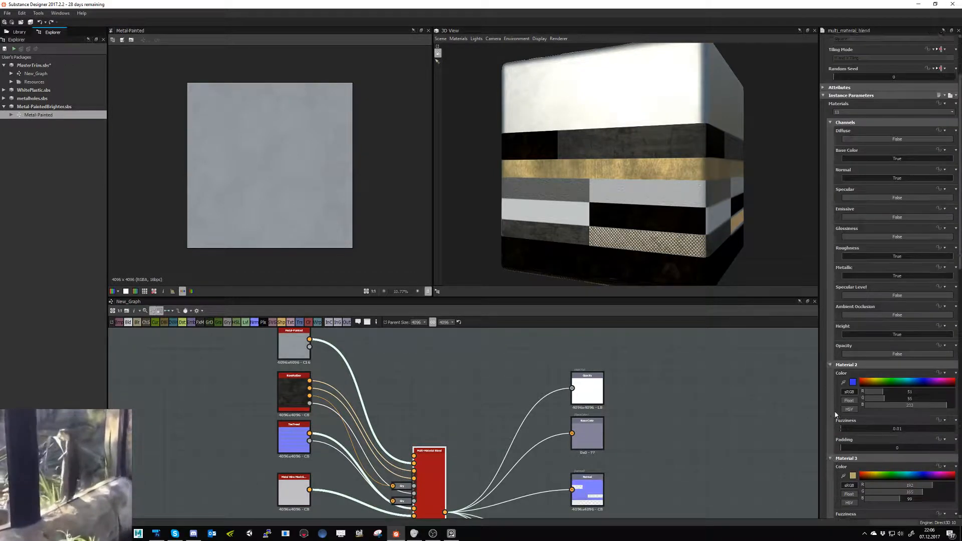
scroll(839, 421, "down", 6)
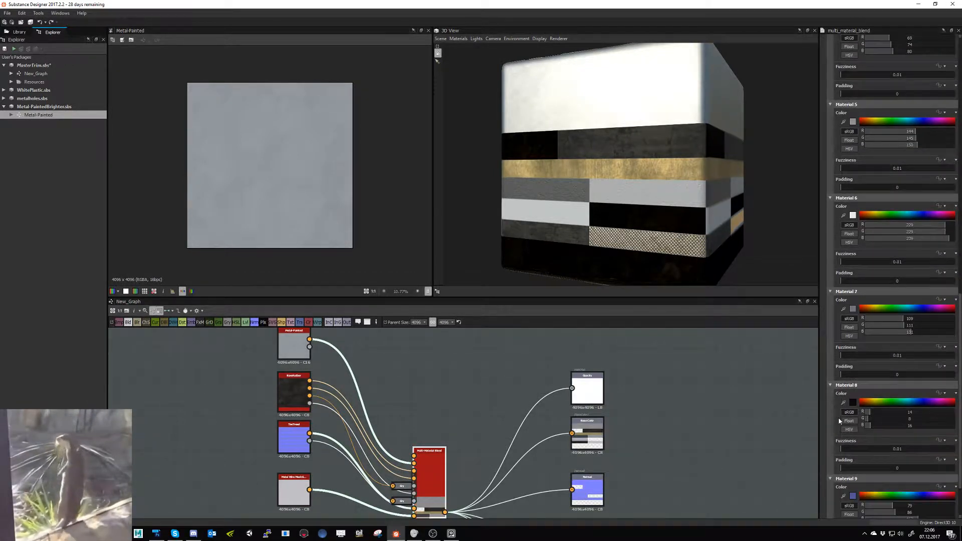
left_click(831, 506)
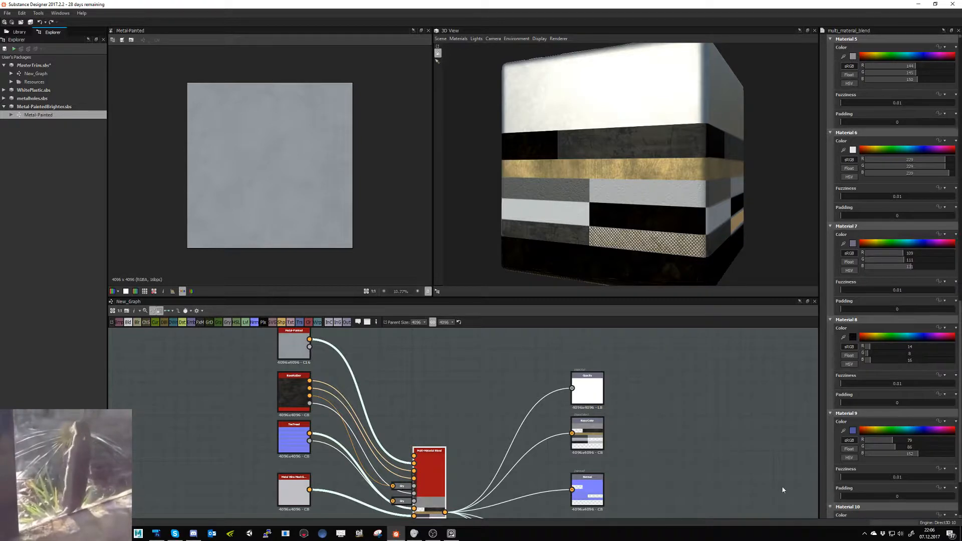
scroll(835, 471, "down", 2)
- Set Material 10's color to the olive green sampled from the Bitmap node's trim ID map
left_click(844, 440)
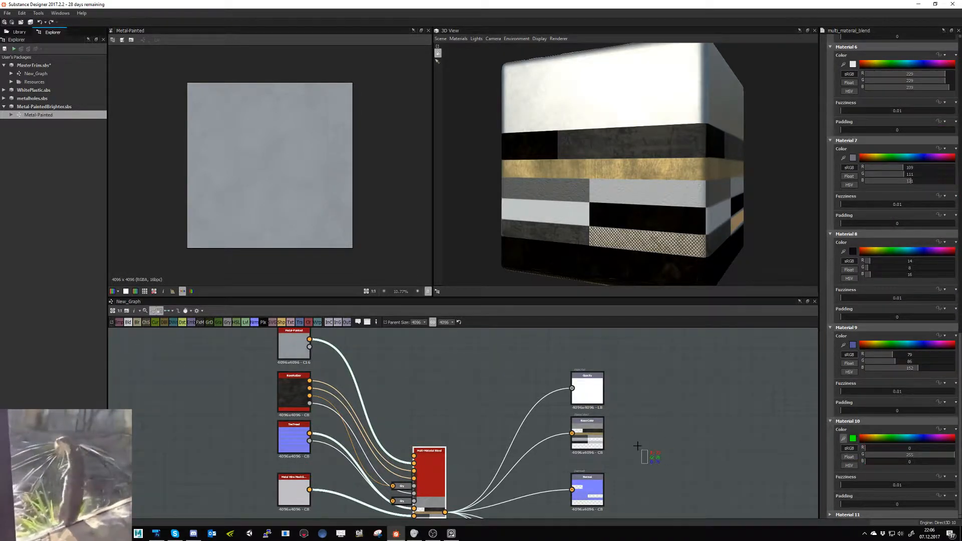
key("Escape")
middle_click_drag(638, 446, 690, 366)
middle_click_drag(578, 487, 648, 381)
middle_click_drag(481, 506, 529, 354)
scroll(467, 438, "up", 5)
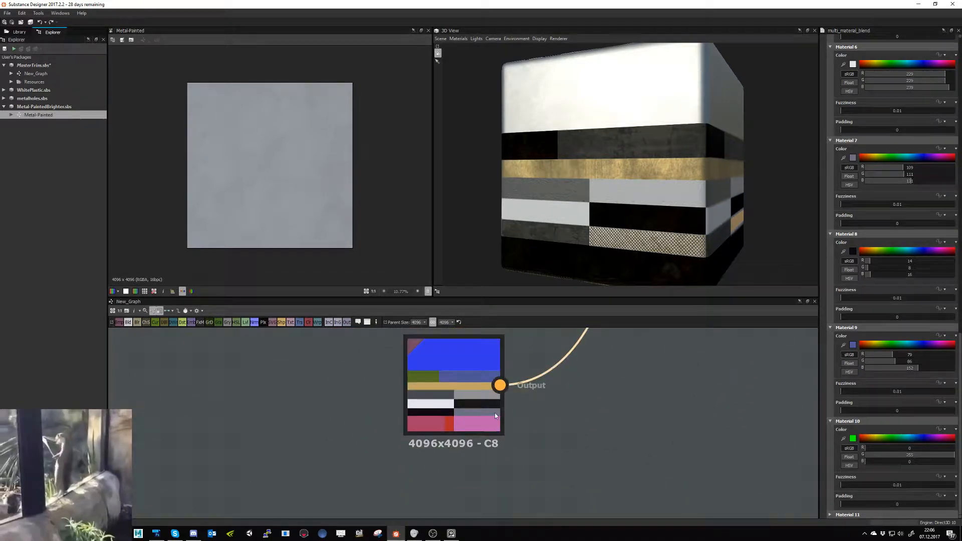
left_click(844, 440)
left_click(426, 375)
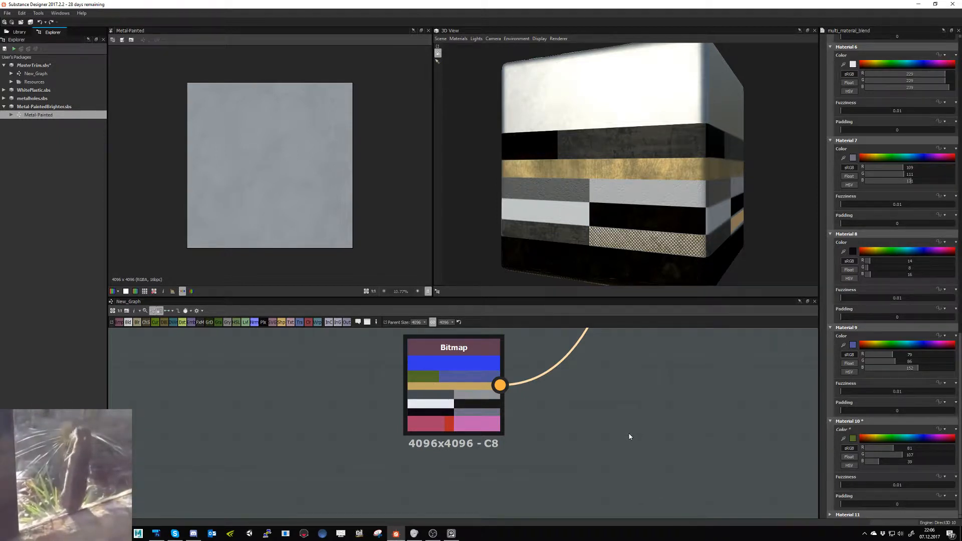
- Inspect the painted metal patch on the cube up close in the 3D view
middle_click_drag(559, 460, 457, 527)
scroll(561, 422, "down", 3)
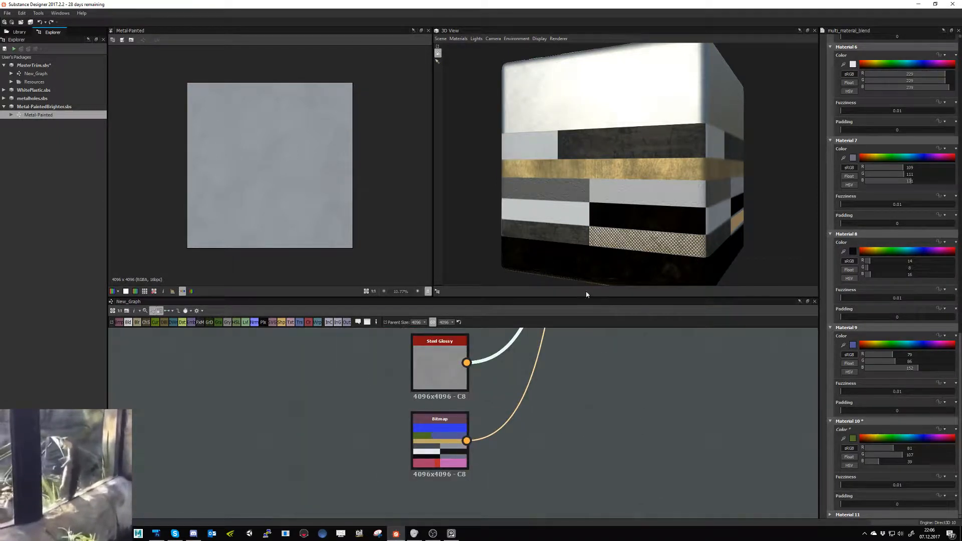
left_click_drag(560, 218, 598, 222)
scroll(566, 169, "up", 3)
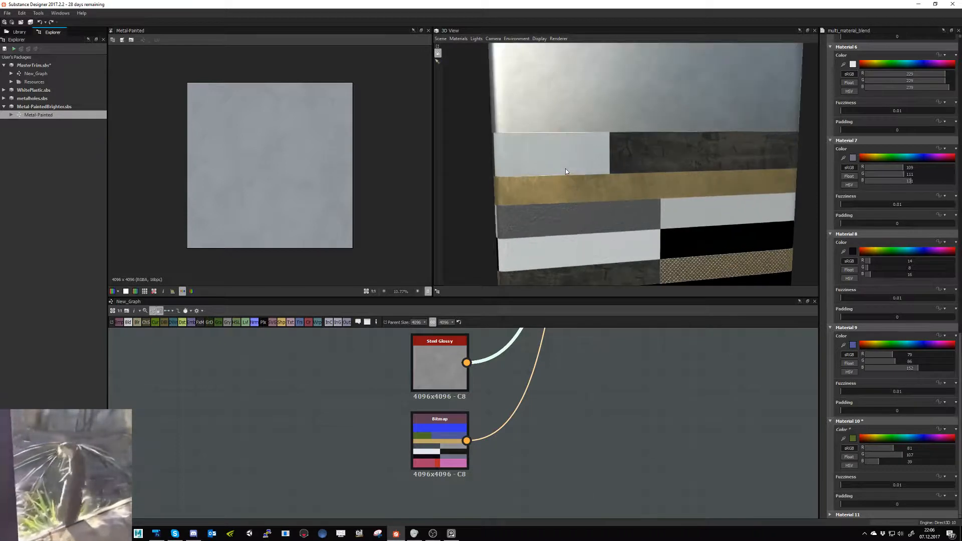
left_click_drag(565, 169, 578, 197)
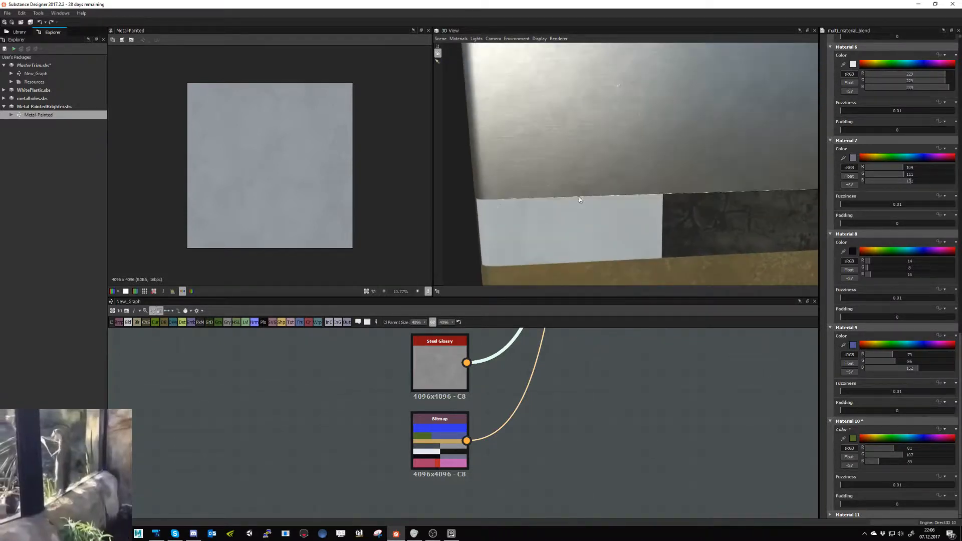
- Switch the 3D view's default material definition to physically_metallic_roughness with Tessellation
left_click(478, 40)
mouse_move(460, 39)
left_click(501, 48)
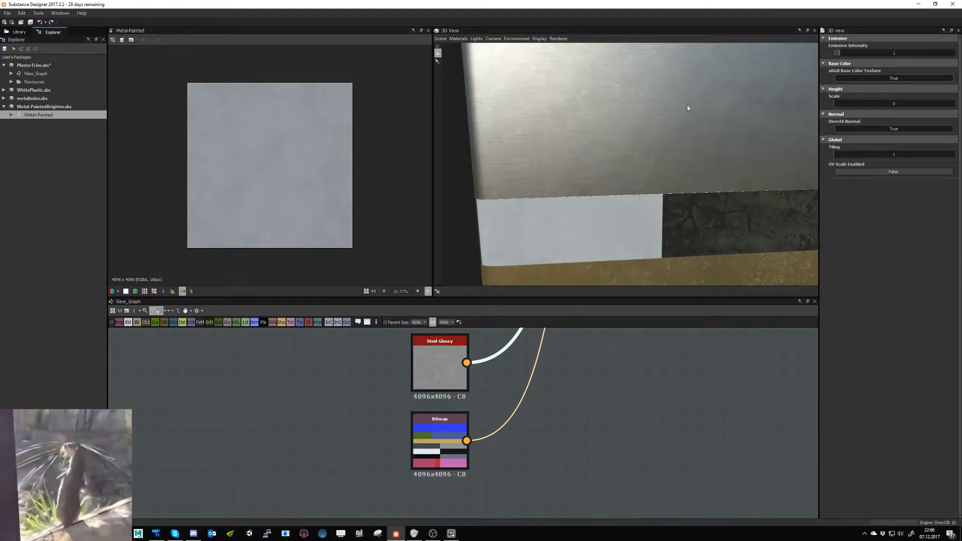
left_click(458, 39)
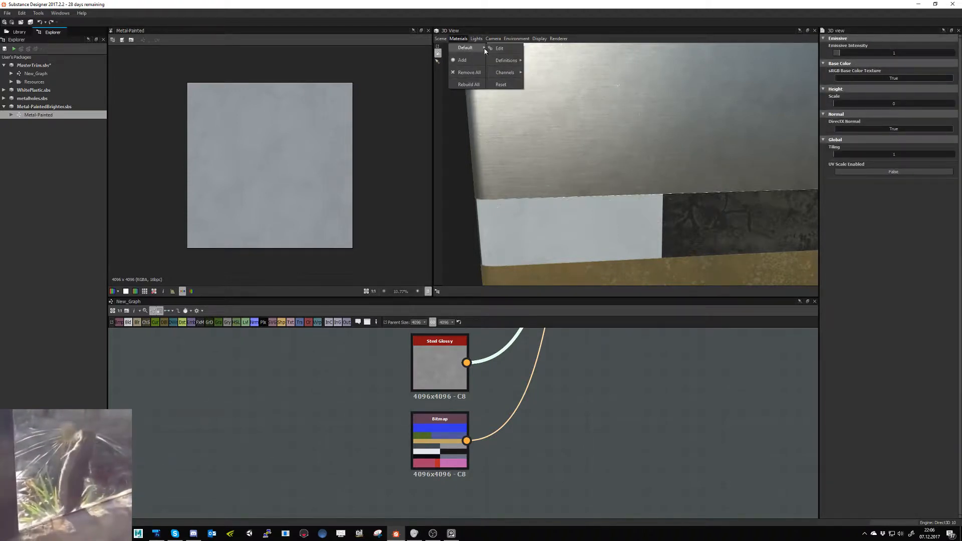
mouse_move(509, 60)
mouse_move(576, 87)
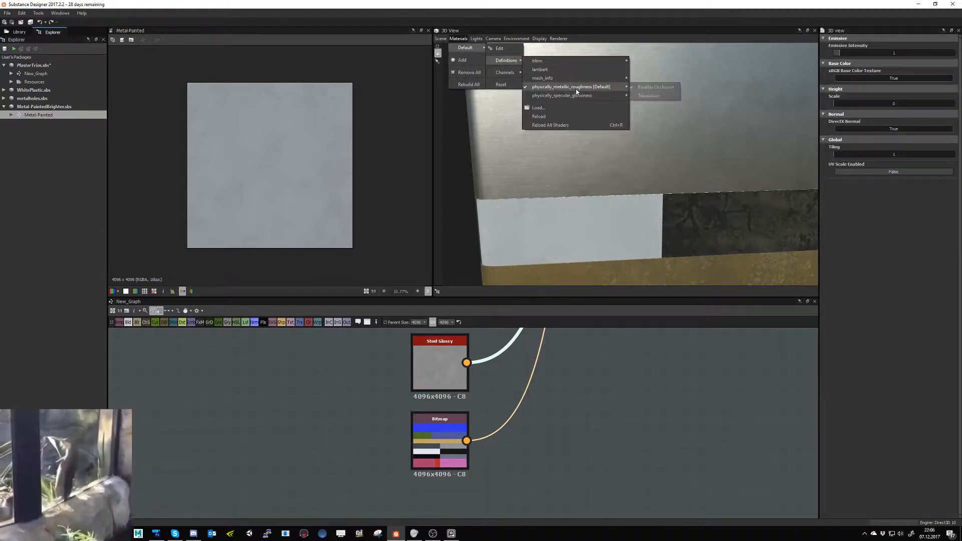
left_click(646, 96)
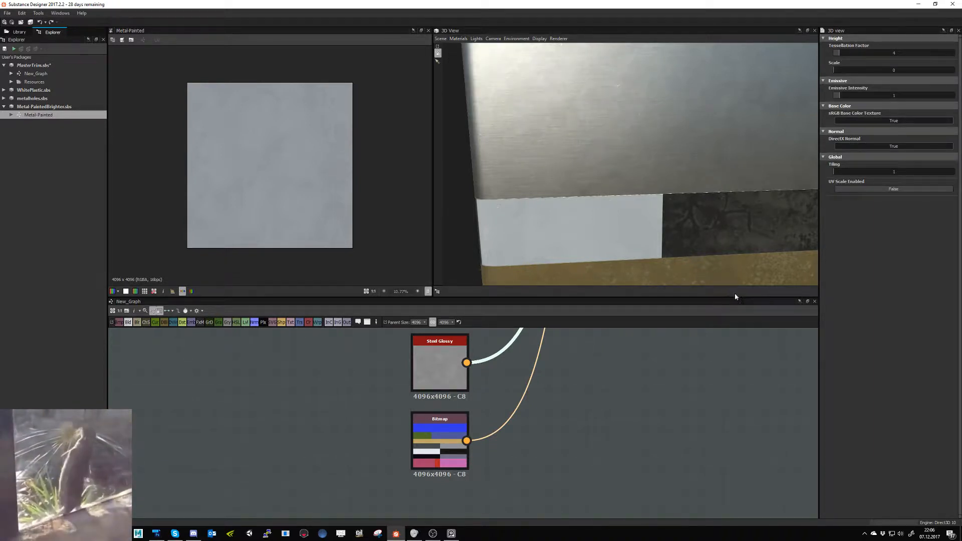
- Light the Metal-Painted material in the 3D view with the library's panorama environment map
scroll(654, 227, "down", 6)
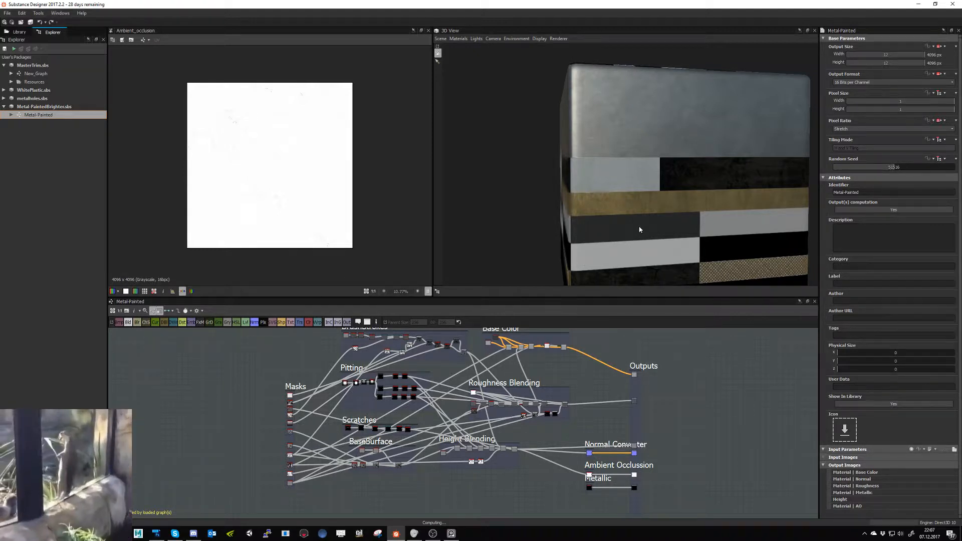
left_click_drag(609, 217, 617, 216)
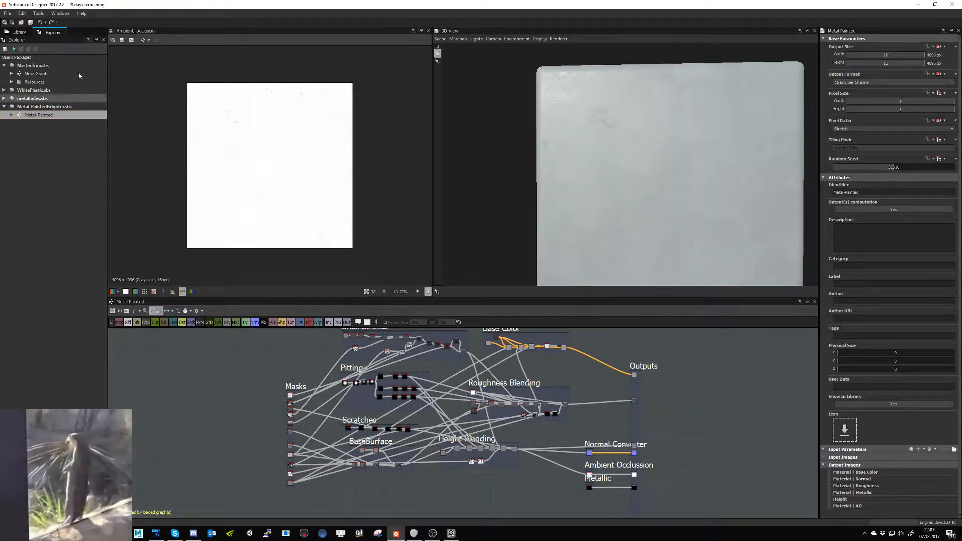
left_click(19, 31)
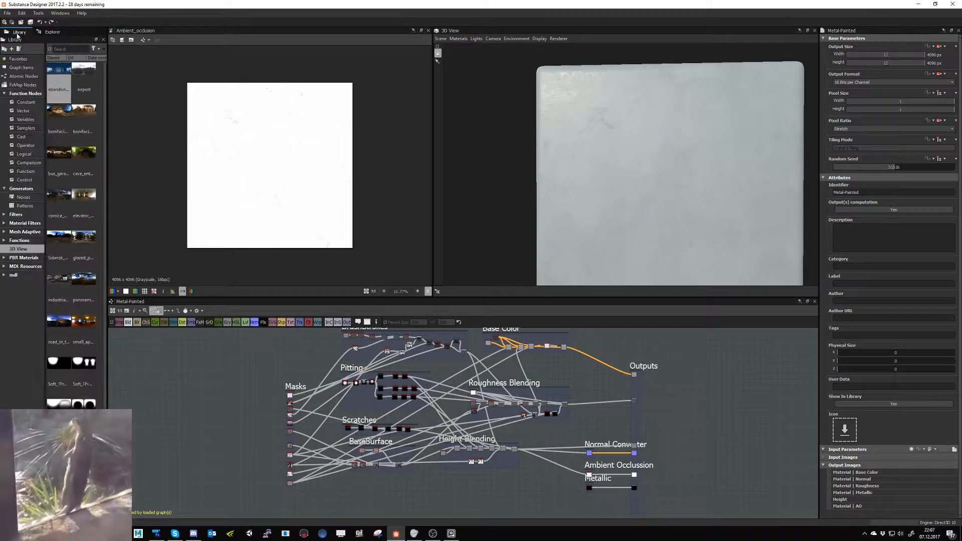
scroll(79, 185, "down", 3)
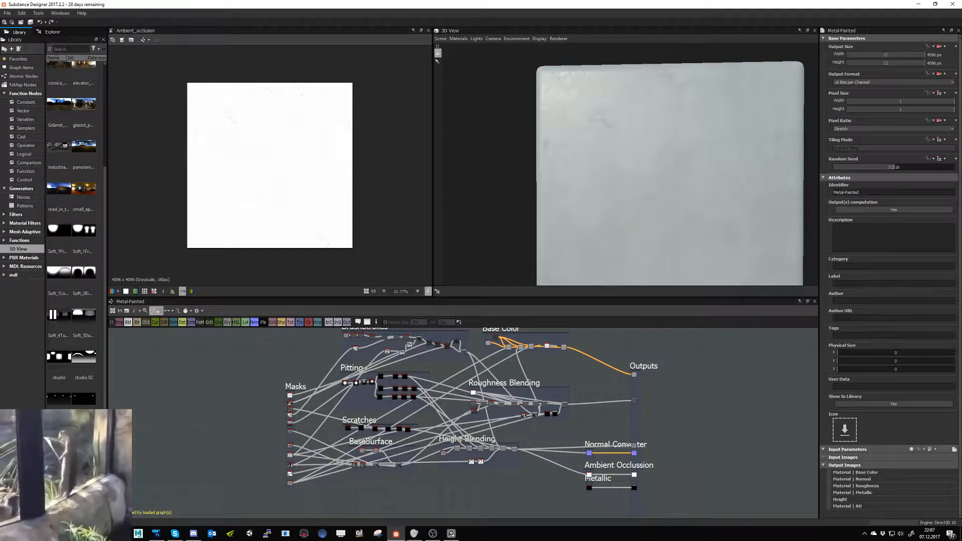
left_click_drag(84, 146, 602, 183)
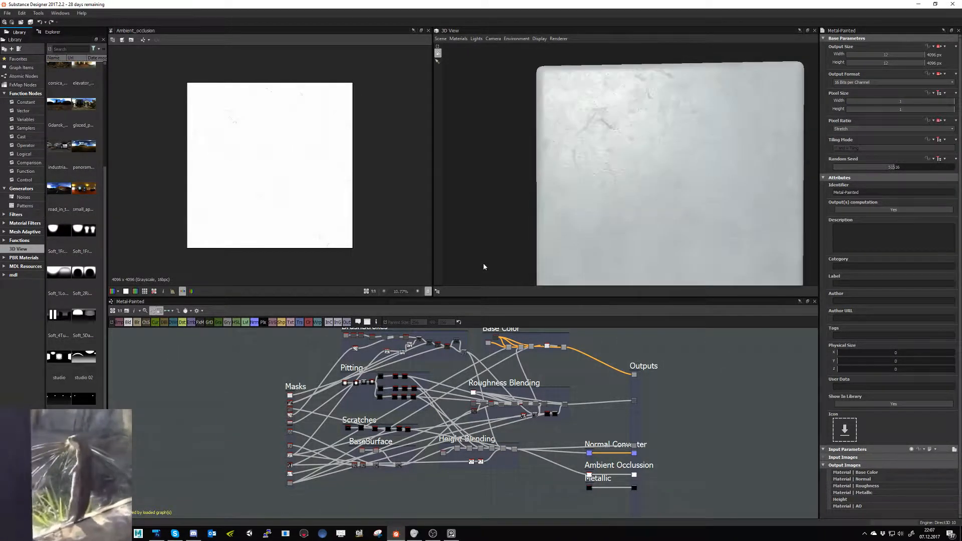
- Open MasterTrim's New_Graph and light its trim sheet cube with the library's road environment map
left_click(53, 32)
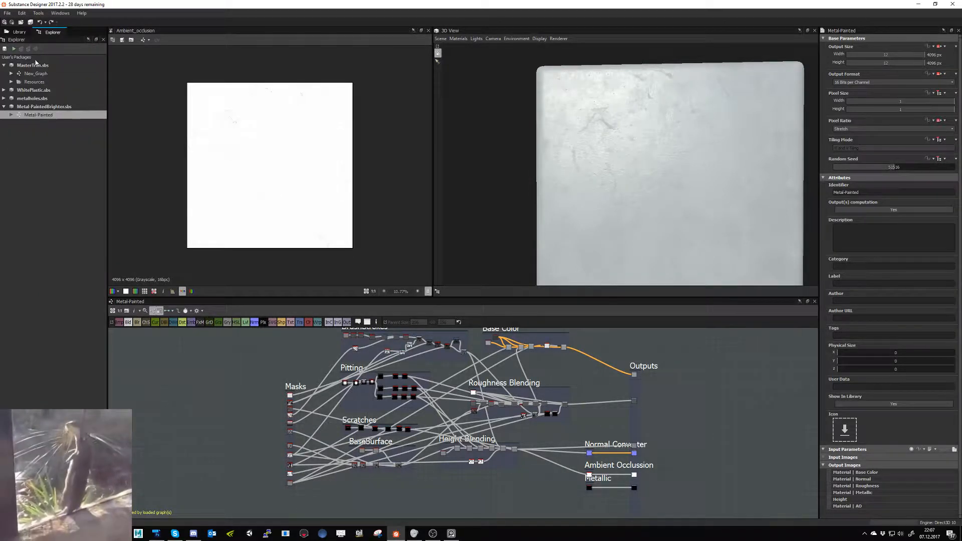
left_click(35, 74)
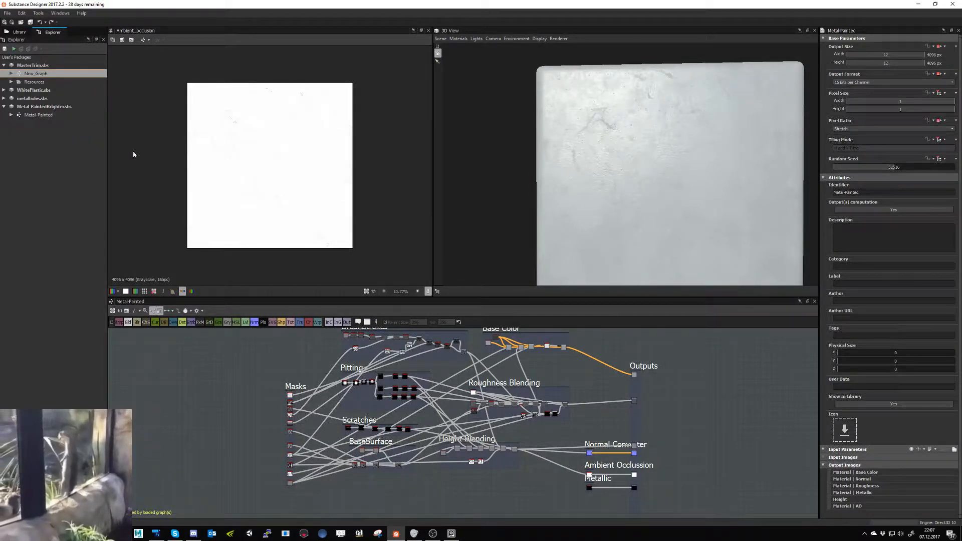
left_click(17, 32)
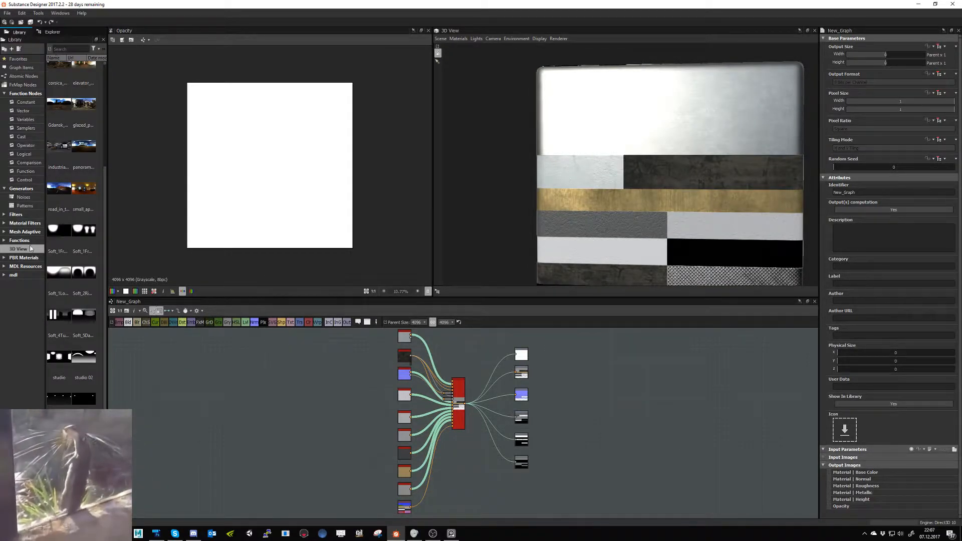
left_click_drag(59, 190, 459, 171)
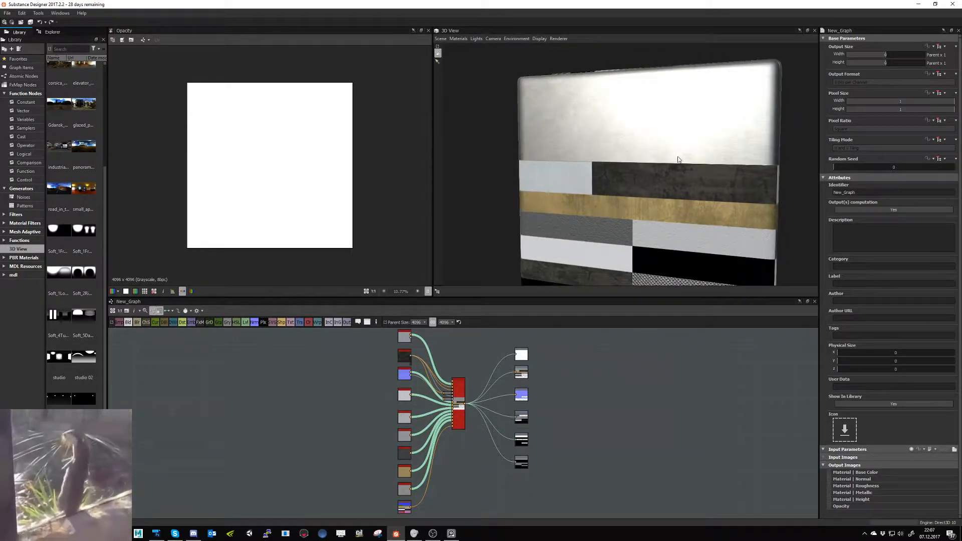
- Export the output maps of MasterTrim's New_Graph as Targa images into the HotDogCart Exports/Trimsheet_1 folder
left_click_drag(676, 157, 696, 165)
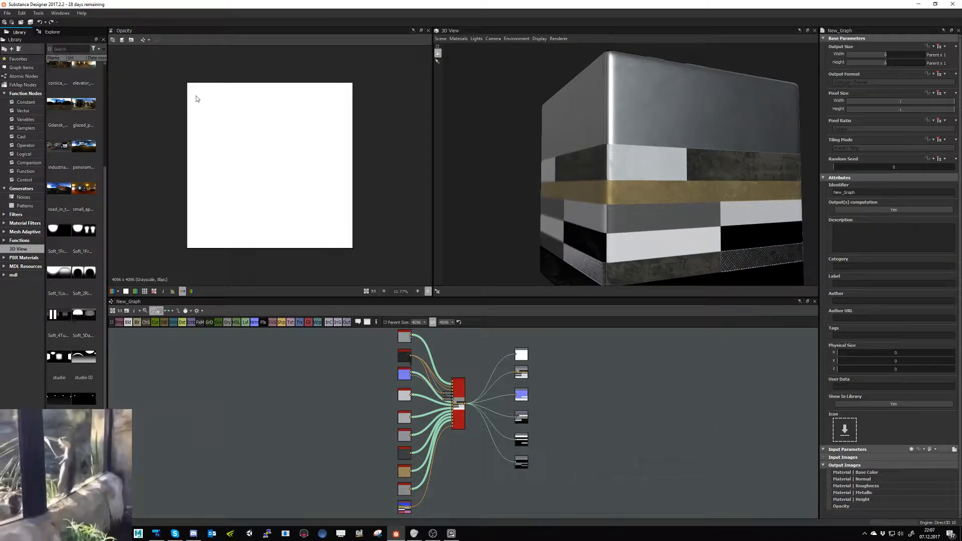
left_click(53, 32)
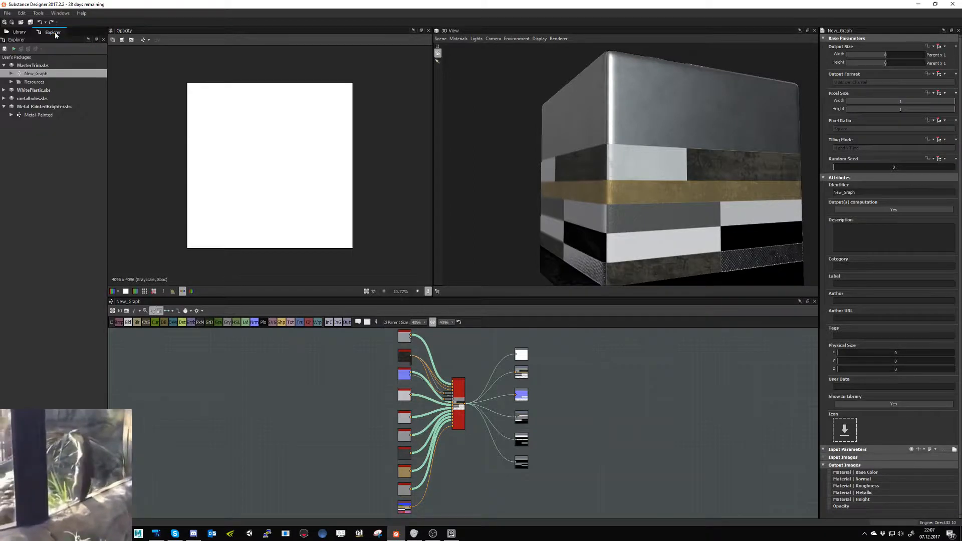
right_click(46, 74)
left_click(81, 147)
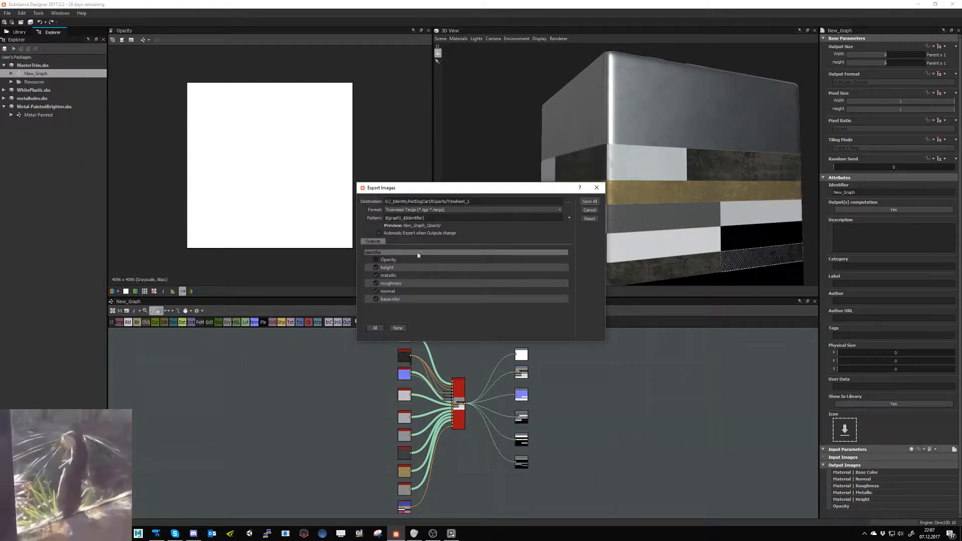
left_click(376, 259)
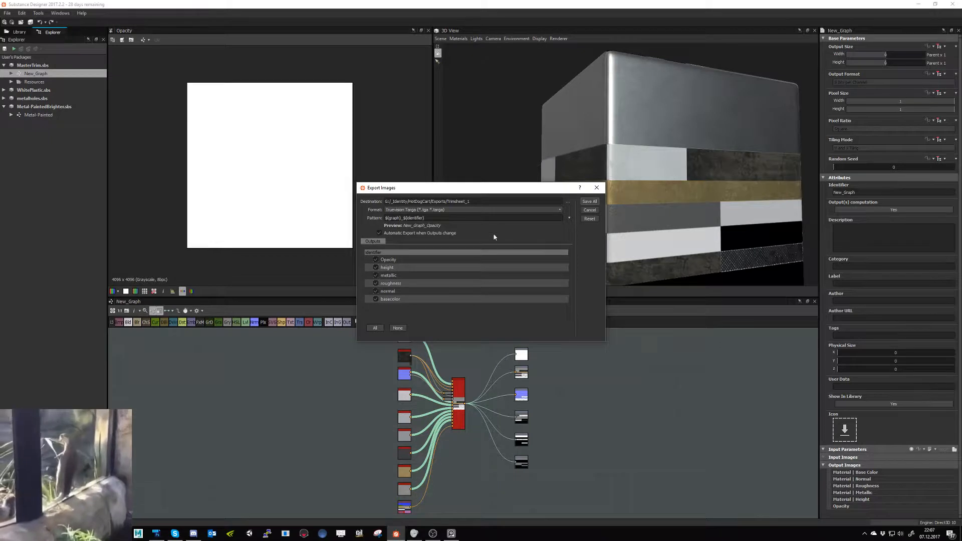
left_click(584, 203)
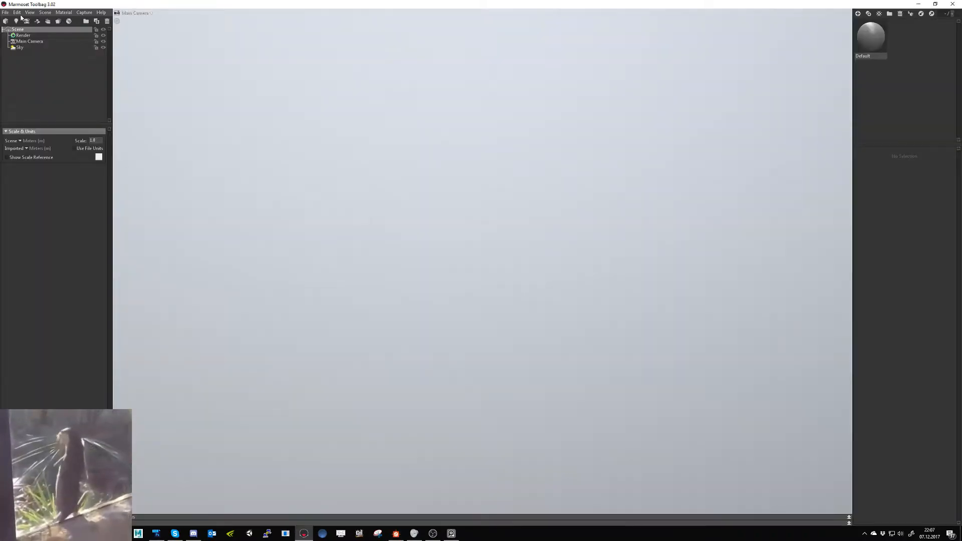
- In Marmoset Toolbag, open the recent hotdogcart.tbscene scene and inspect the cart's front basket up close
left_click(5, 12)
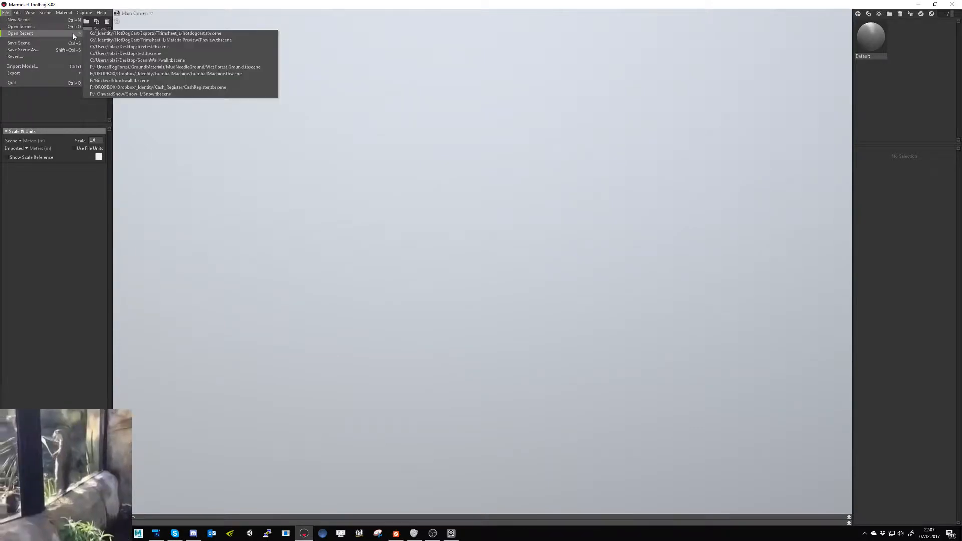
left_click(151, 33)
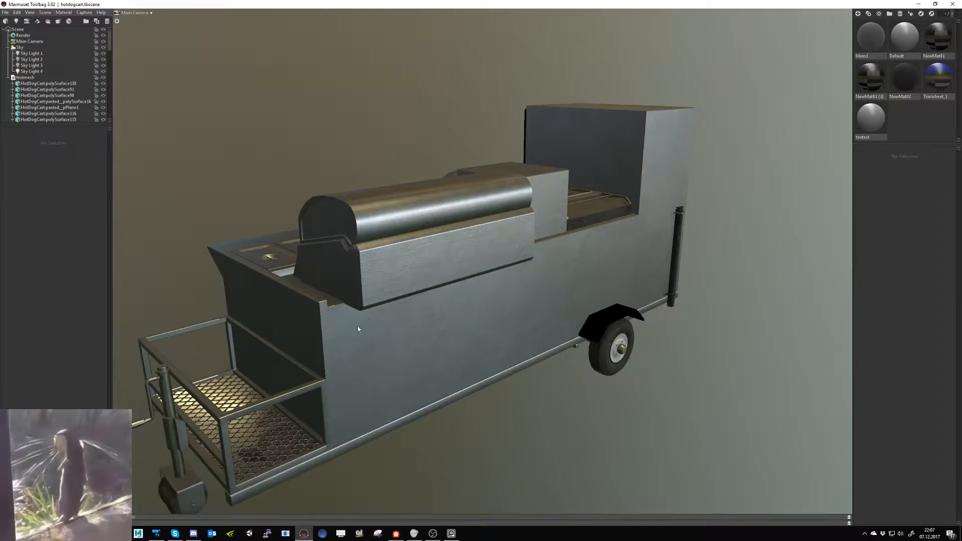
middle_click_drag(307, 424, 421, 374)
scroll(431, 398, "up", 5)
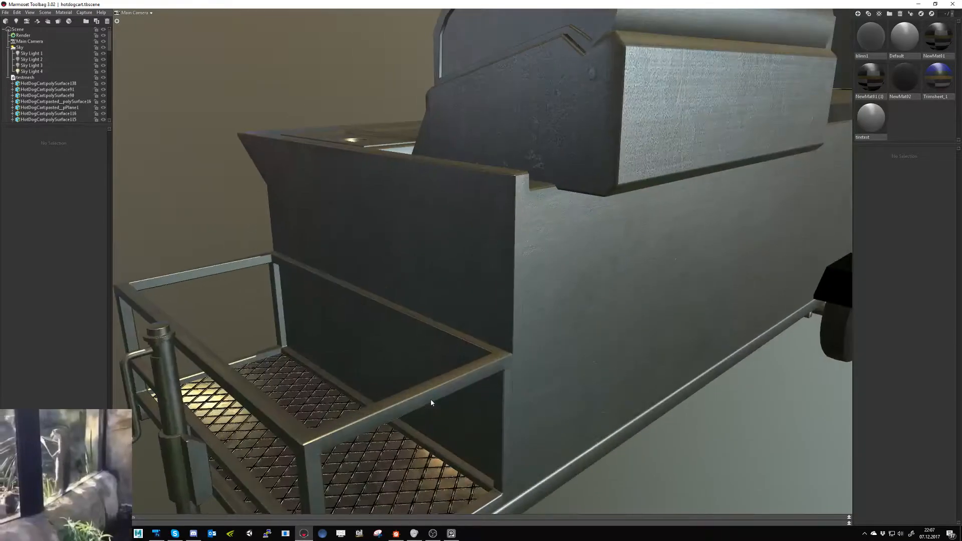
left_click(432, 396)
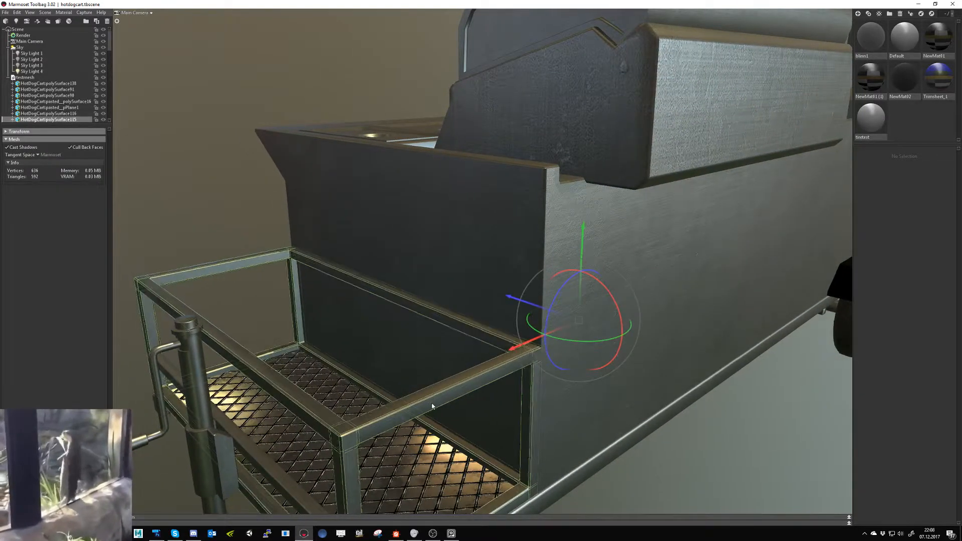
left_click_drag(432, 406, 380, 393)
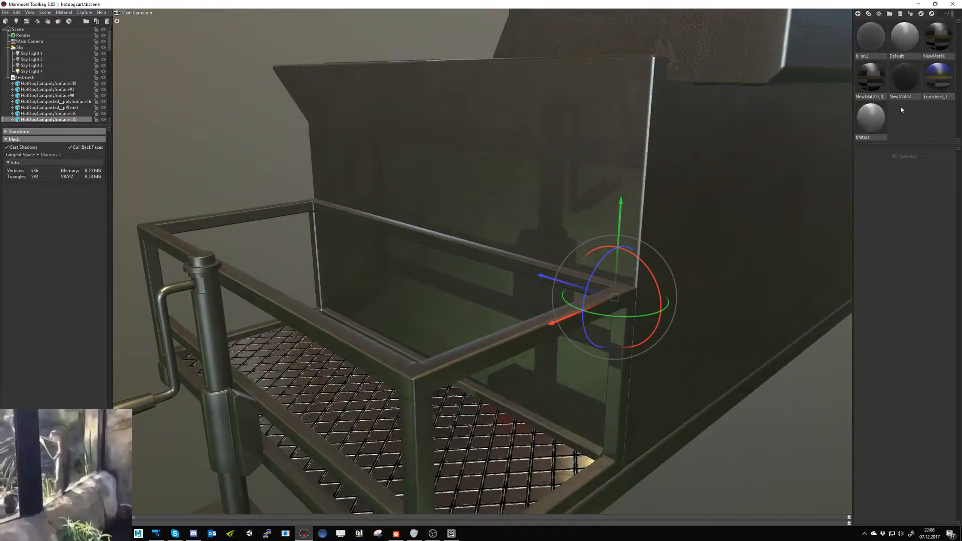
- Try the NewMat#2 and NewMat#1 (1) materials on the basket's floor grate and Trimsheet_1 on the basket frame
left_click_drag(904, 78, 502, 466)
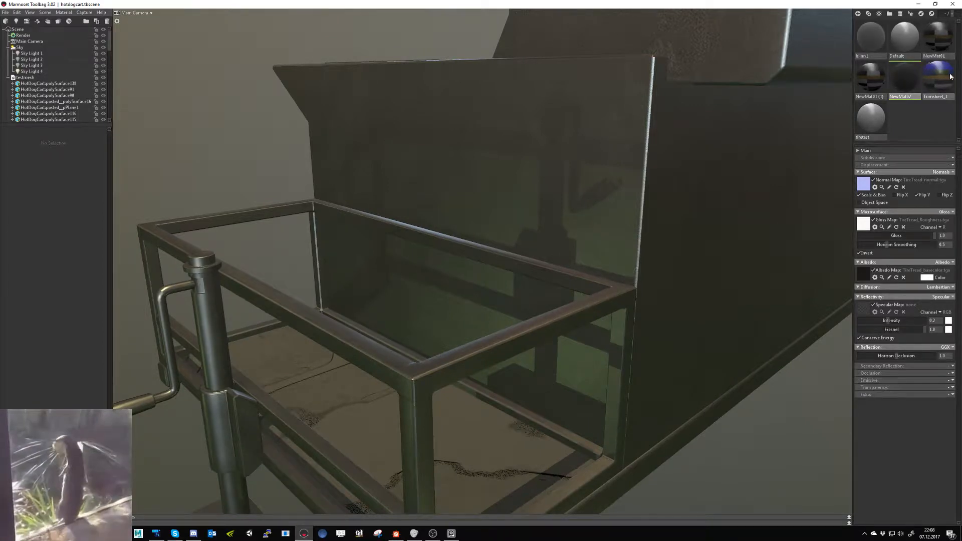
left_click_drag(947, 76, 575, 322)
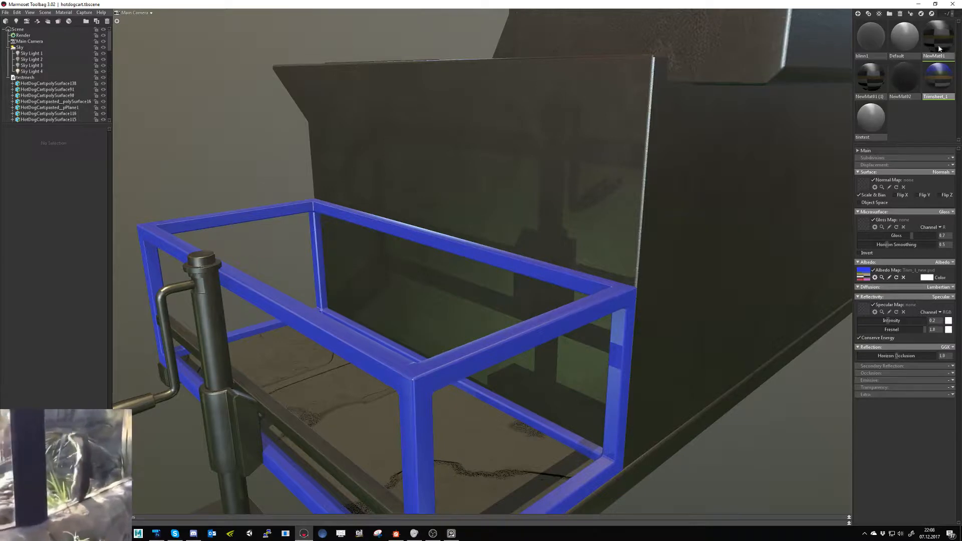
left_click_drag(871, 77, 505, 458)
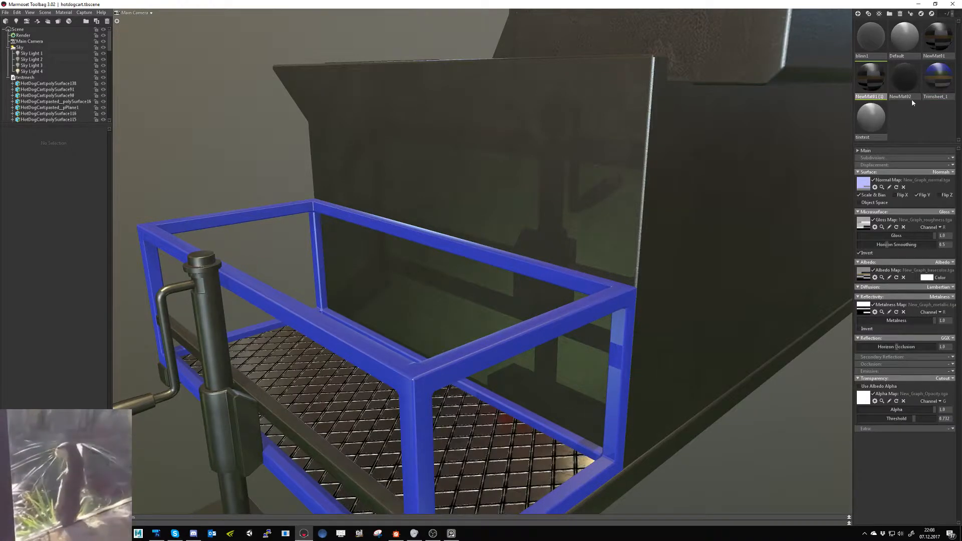
- Apply the NewMat#1 material to the whole testmesh object instead of only the basket frame
left_click_drag(938, 37, 591, 299)
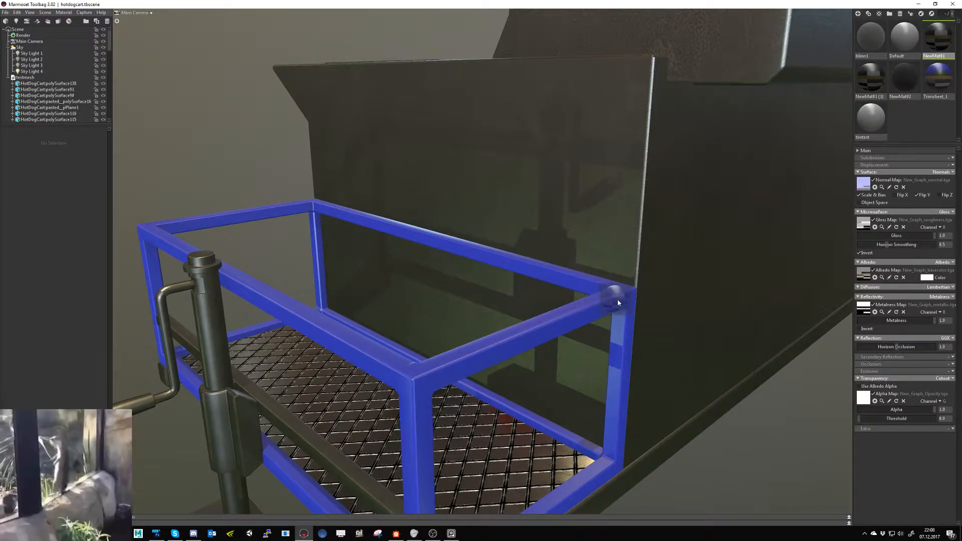
left_click_drag(652, 223, 719, 231, "alt")
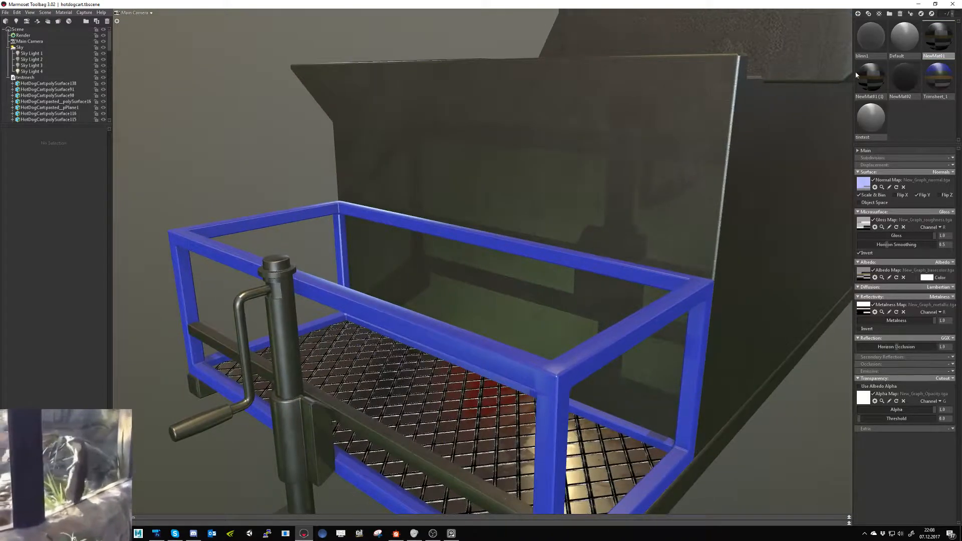
left_click_drag(941, 33, 46, 78)
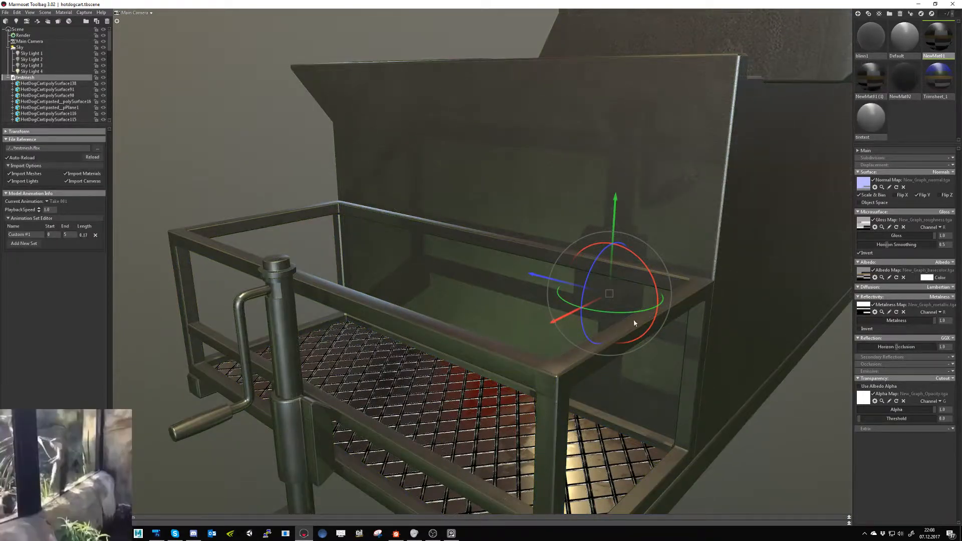
- Compare the materials' texture and transparency settings and assign NewMat#1 (1) to the basket's floor grate
left_click(462, 441)
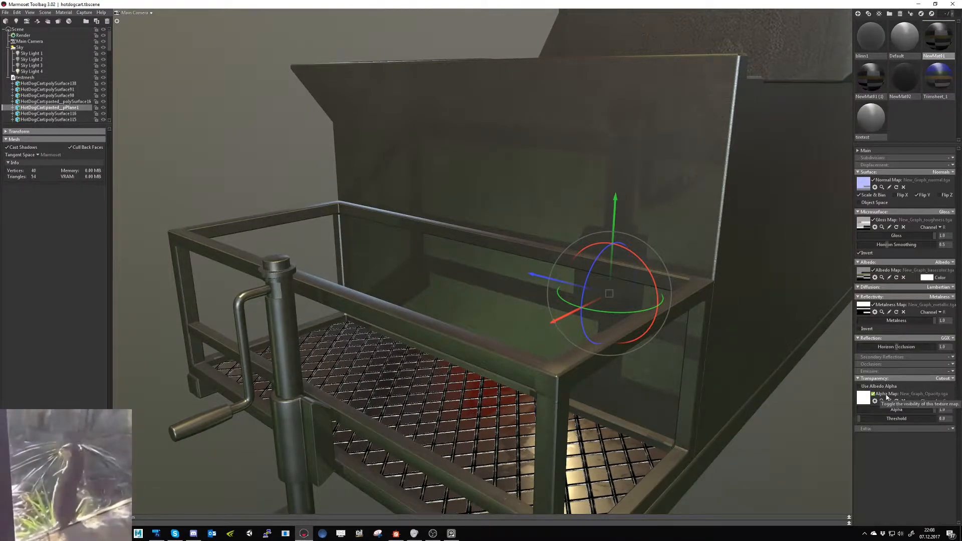
left_click(900, 80)
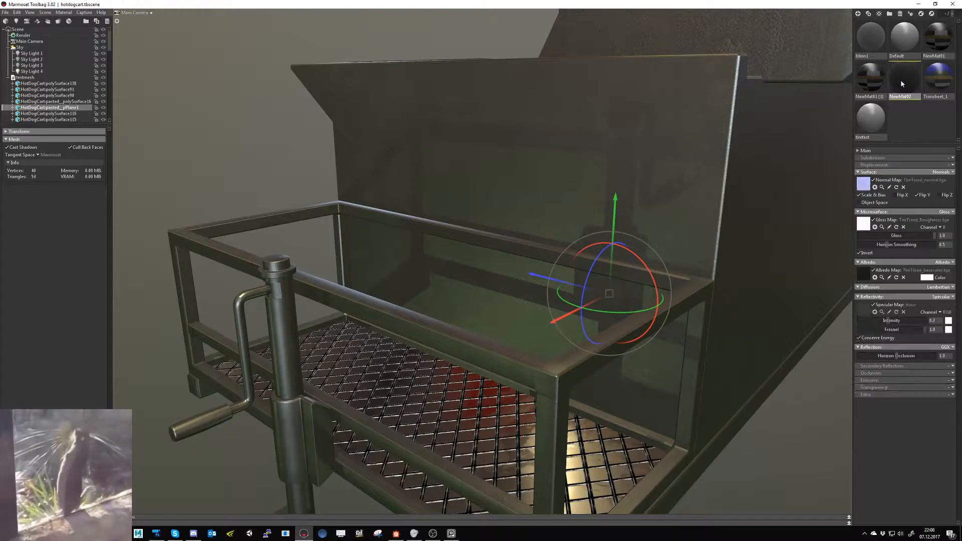
left_click(872, 78)
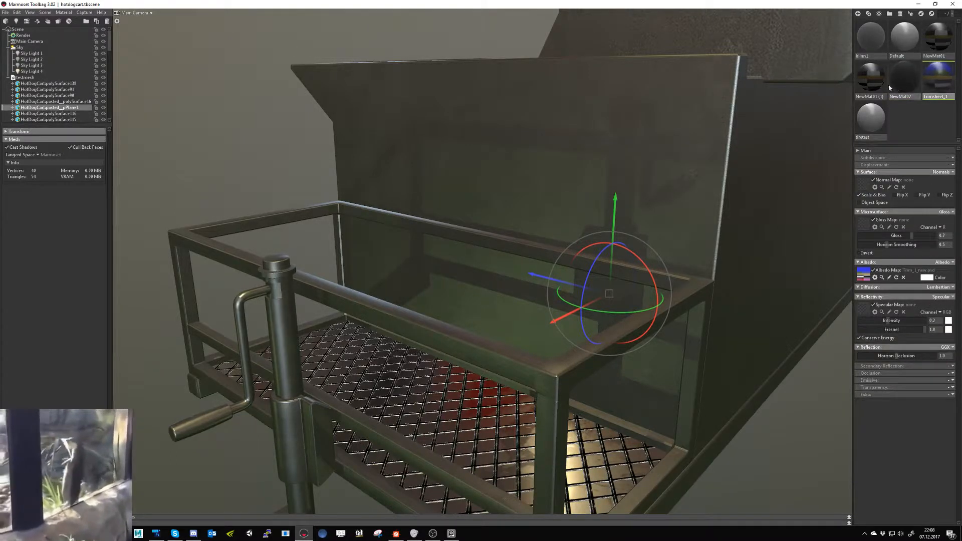
left_click(938, 42)
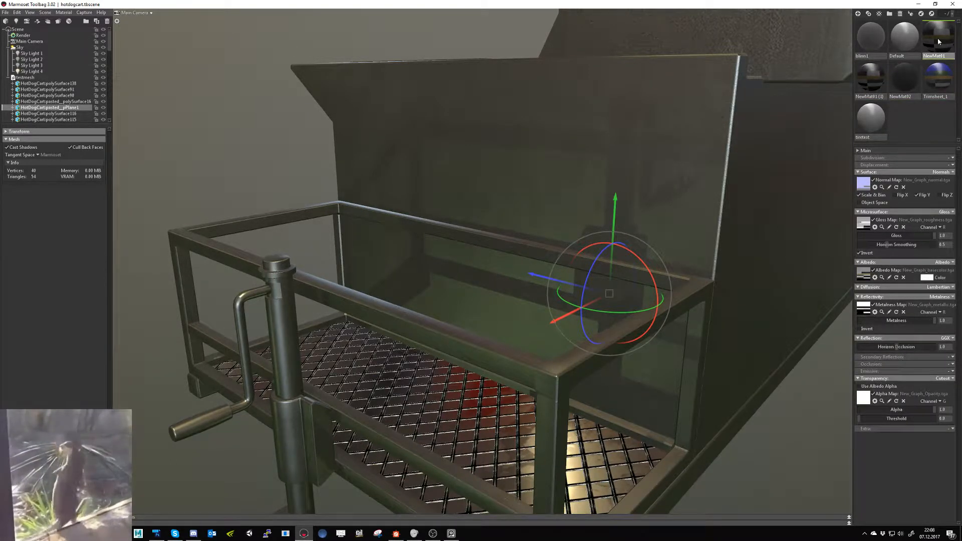
mouse_move(869, 78)
left_mouse_down()
mouse_move(869, 105)
mouse_move(495, 451)
left_mouse_up()
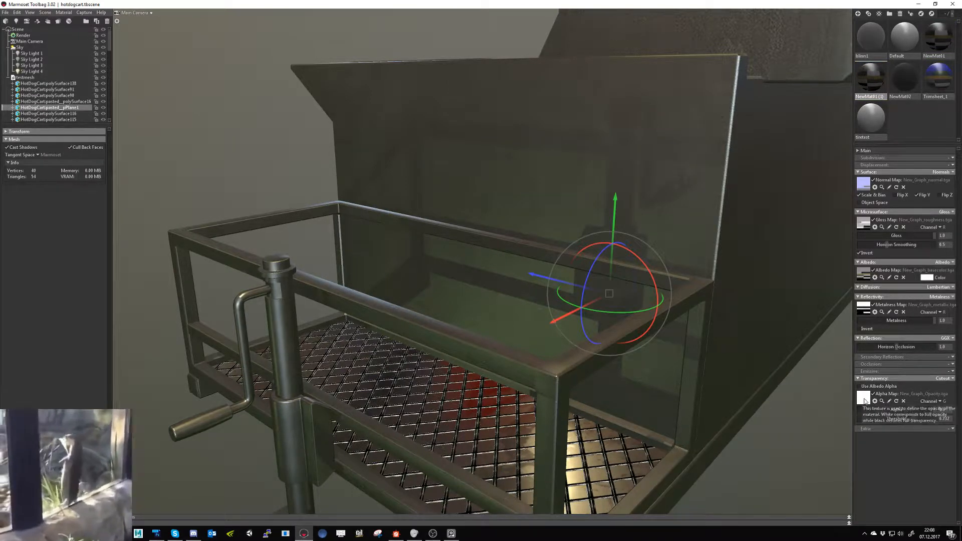
- Check the multi material blend node's channel settings in Substance Designer and return to Marmoset Toolbag
key("alt+Tab")
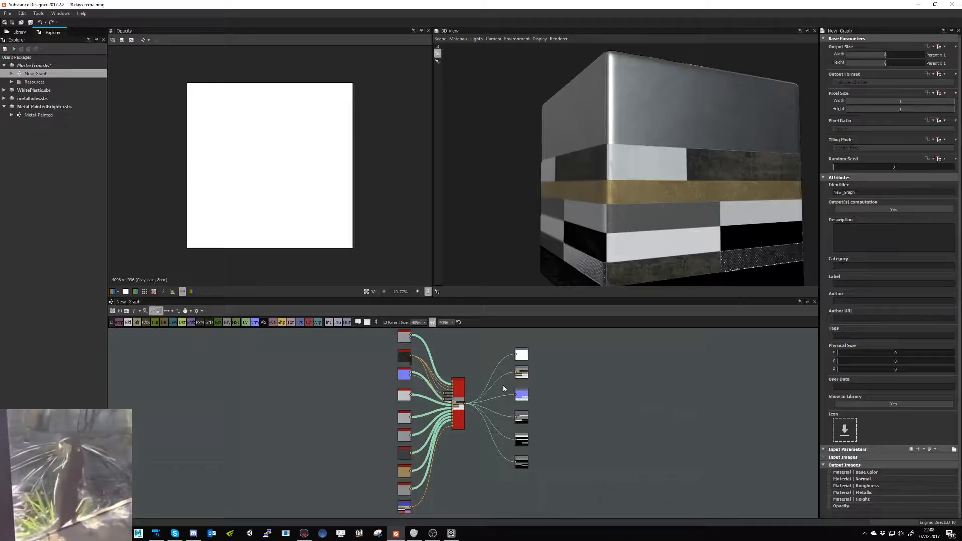
left_click(461, 389)
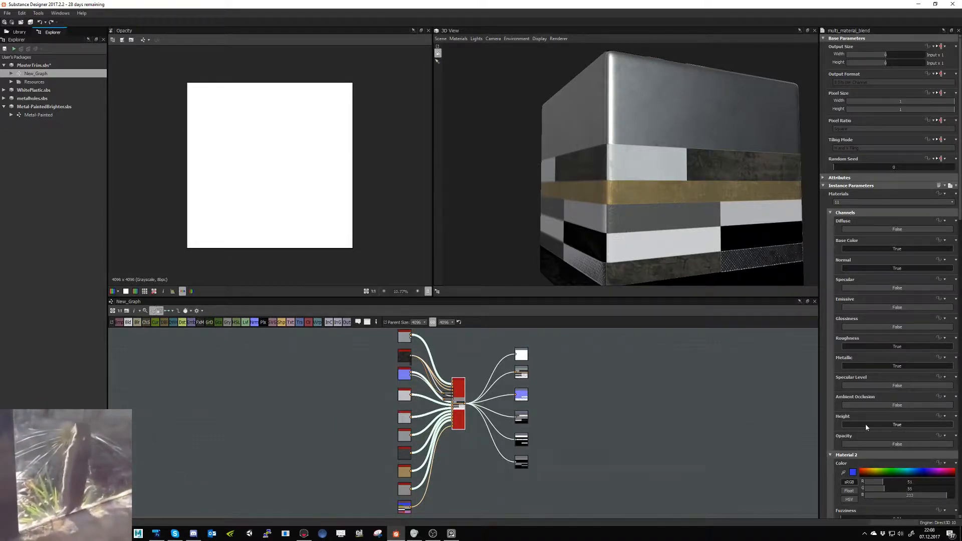
key("alt+Tab")
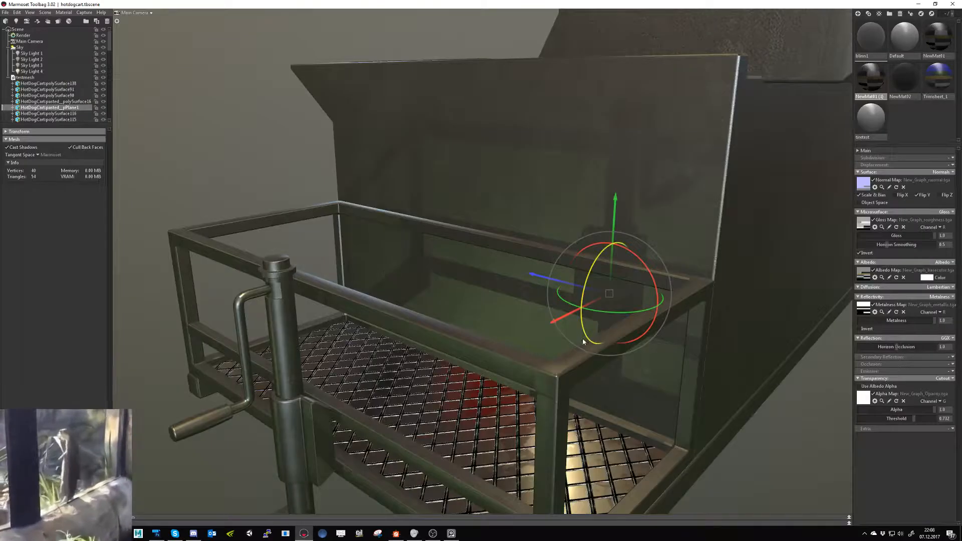
- Apply the Trimsheet_1 material to the whole testmesh object and look over the cart
left_click(543, 370)
left_click_drag(531, 380, 519, 380, "alt")
left_click_drag(938, 78, 32, 83)
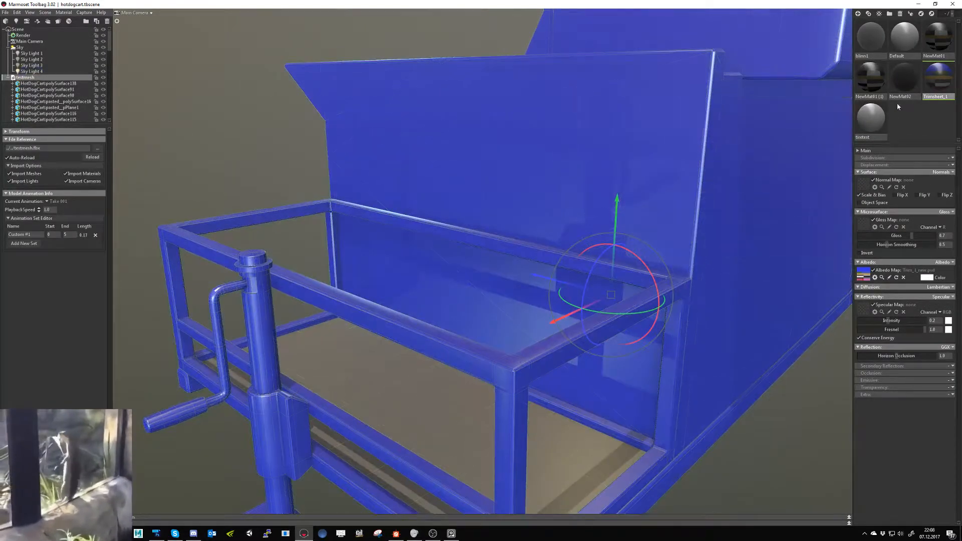
scroll(683, 269, "down", 5)
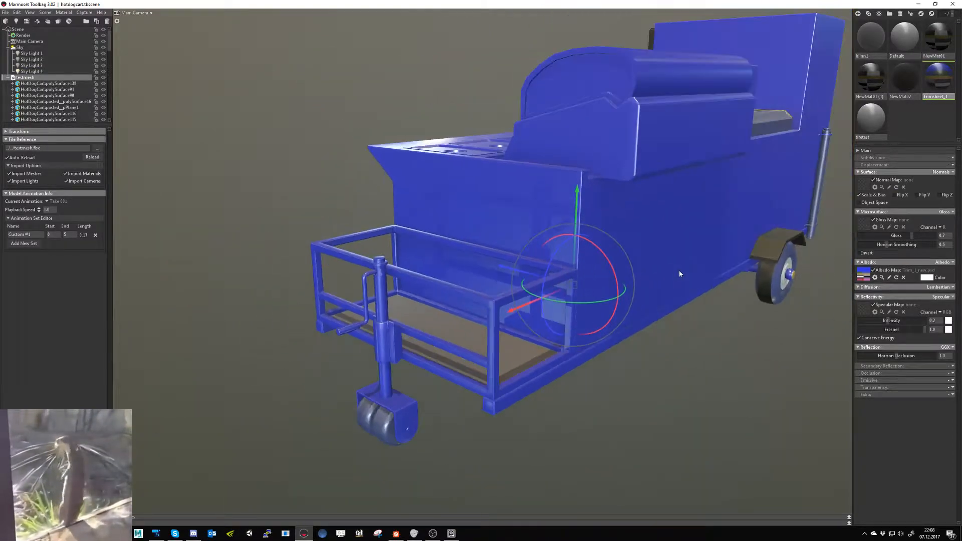
left_click_drag(676, 277, 834, 163)
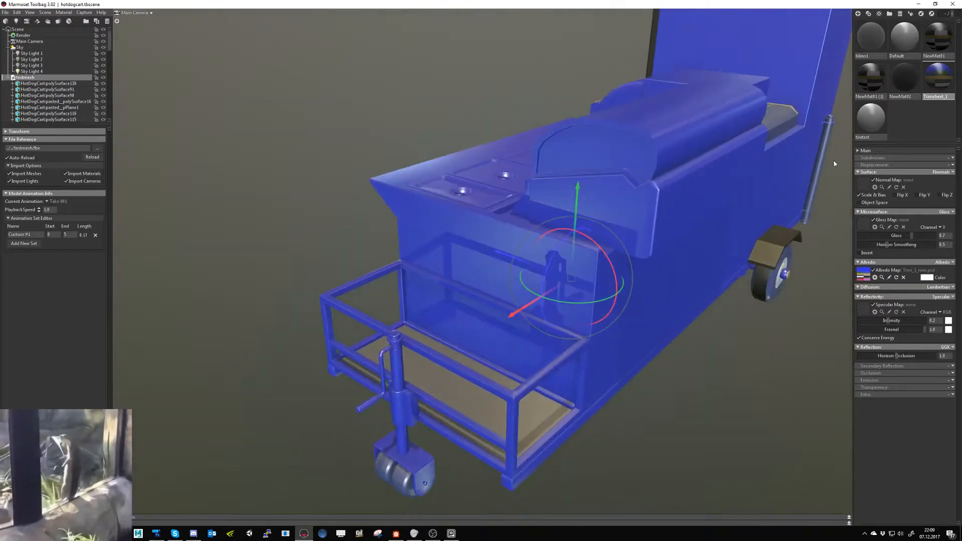
- Apply the NewMat#1 (1) material with Cutout transparency to the whole testmesh object
left_click(937, 36)
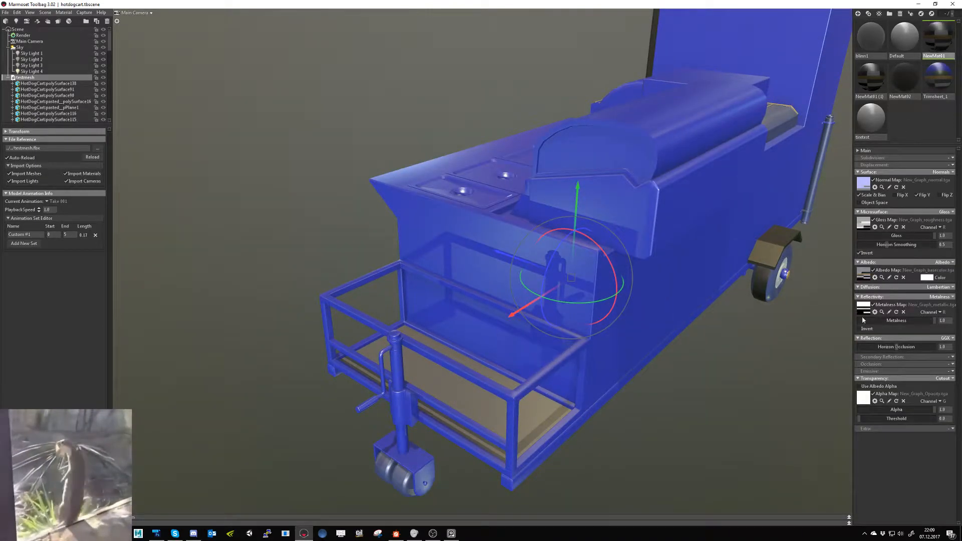
left_click(868, 90)
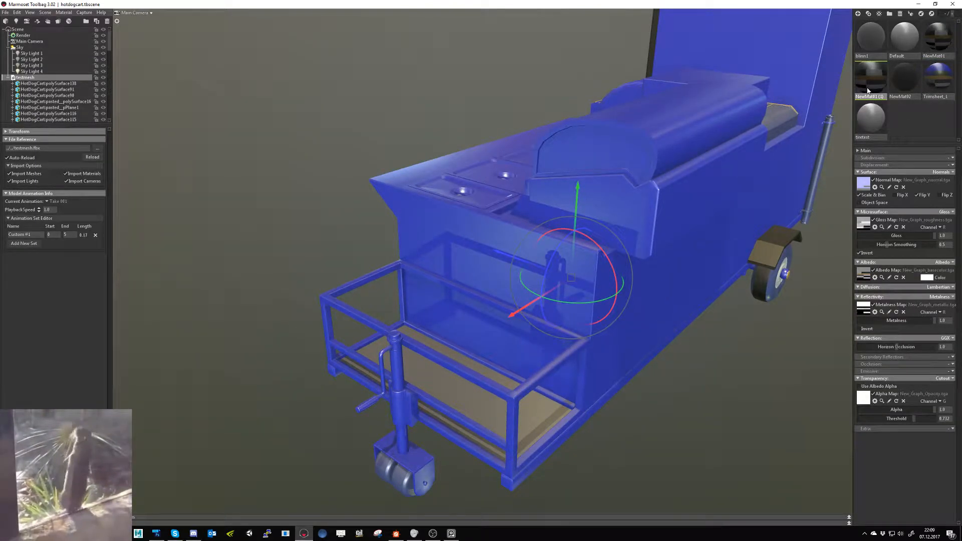
left_click_drag(870, 91, 15, 78)
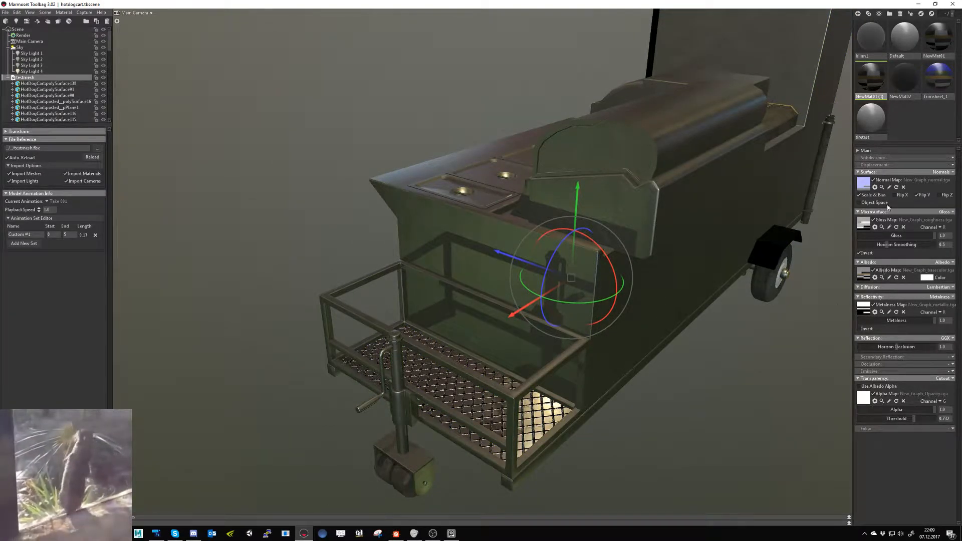
- Load New_Graph_normal.tga from the HotDogCart Exports/Trimsheet_1 folder as the normal map of NewMat#1 (1)
left_click(862, 185)
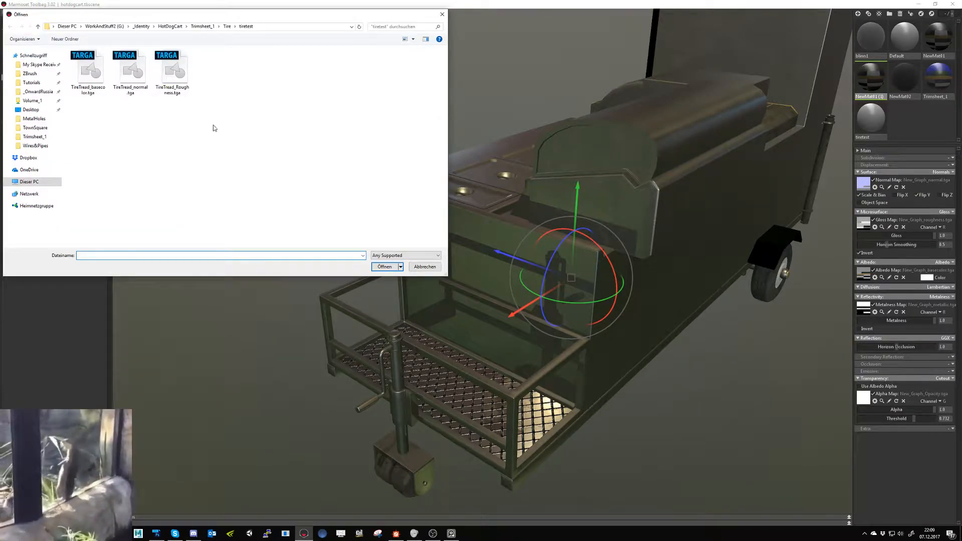
left_click(202, 26)
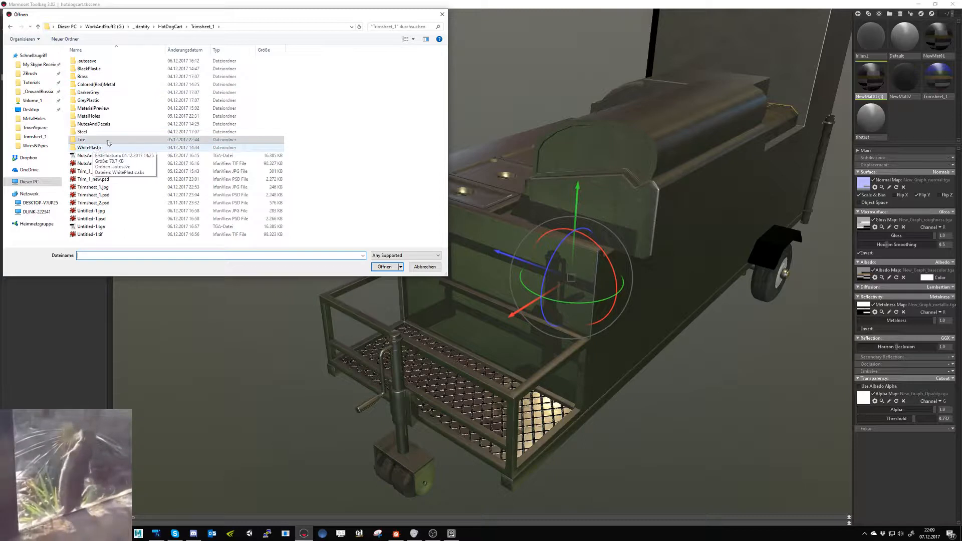
left_click(171, 26)
double_click(84, 69)
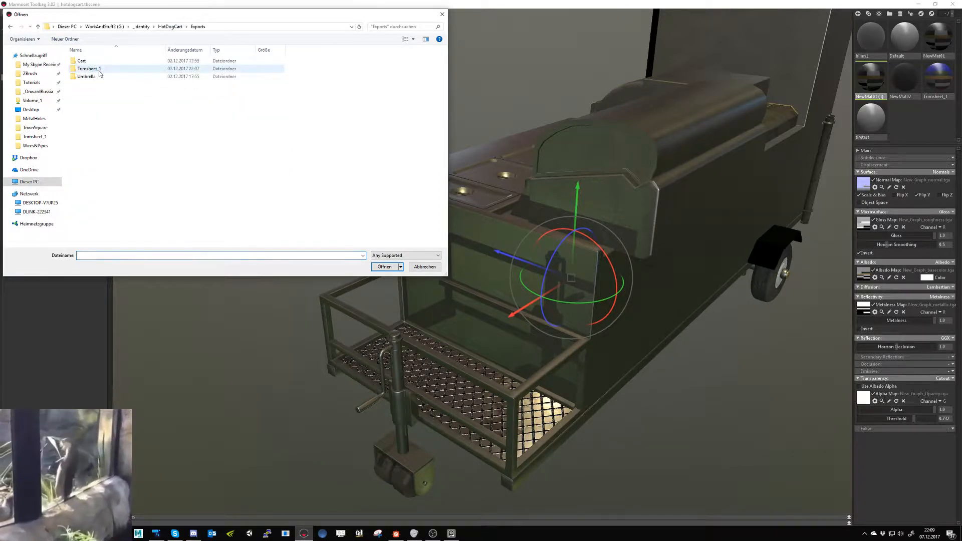
double_click(100, 70)
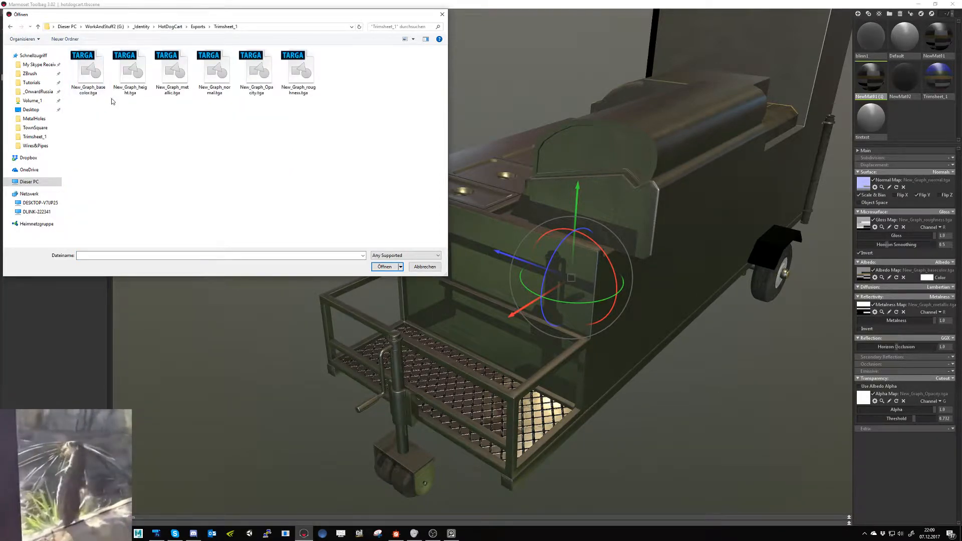
double_click(215, 72)
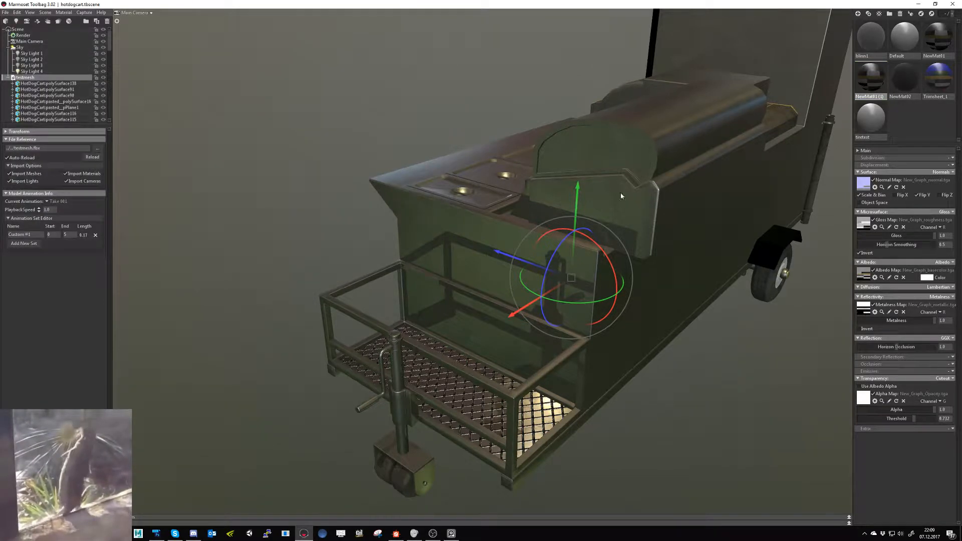
- Load New_Graph_roughness.tga, New_Graph_basecolor.tga and New_Graph_metallic.tga as the gloss, albedo and metalness maps of NewMat#1 (1)
left_click(864, 223)
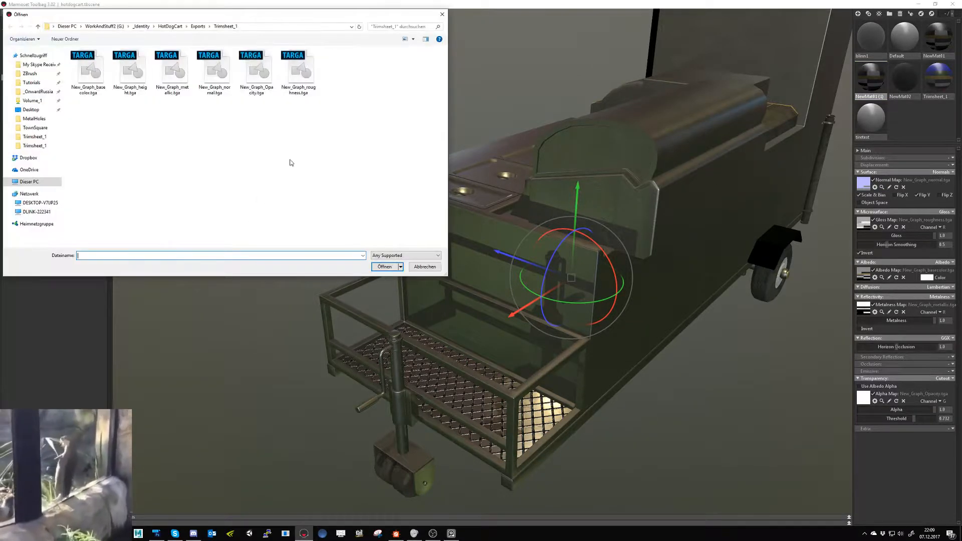
double_click(298, 80)
left_click(878, 279)
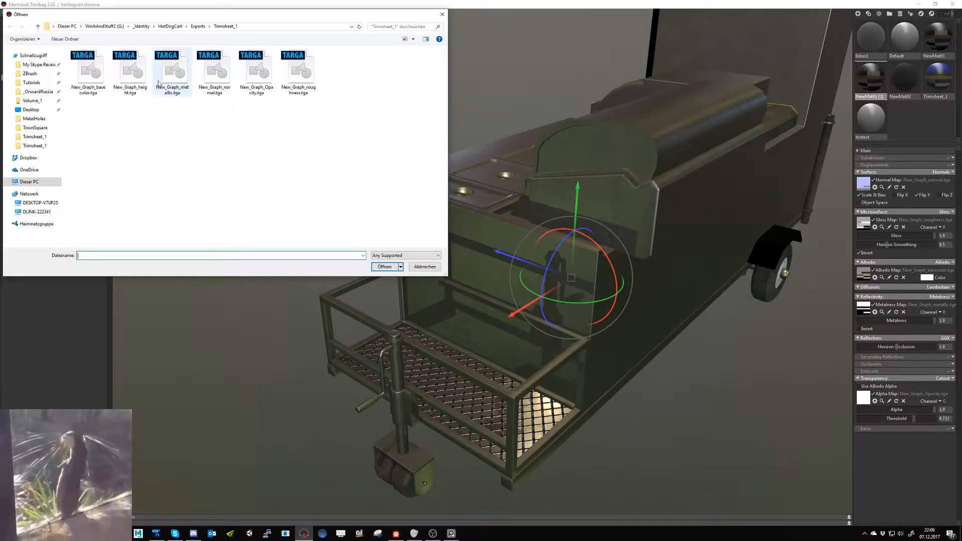
double_click(88, 72)
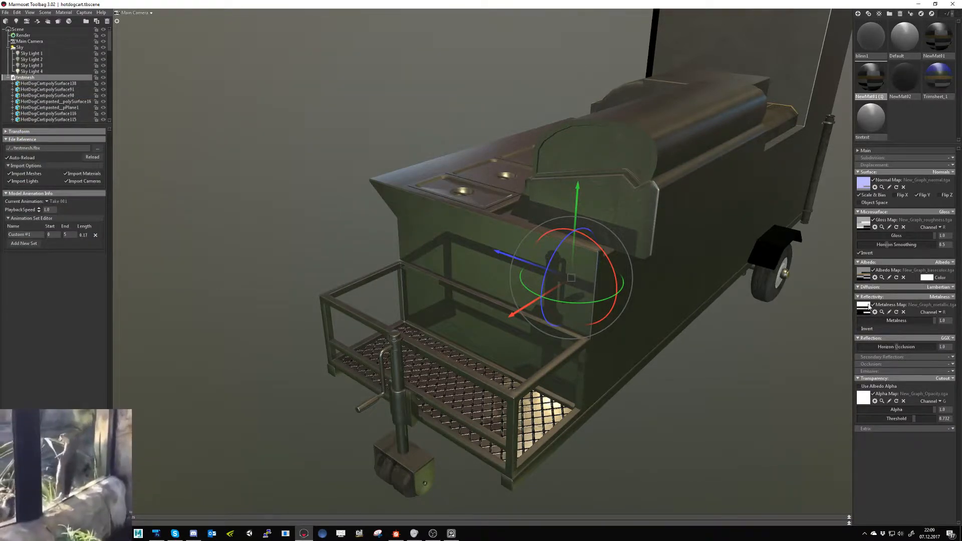
left_click(868, 307)
left_click(177, 91)
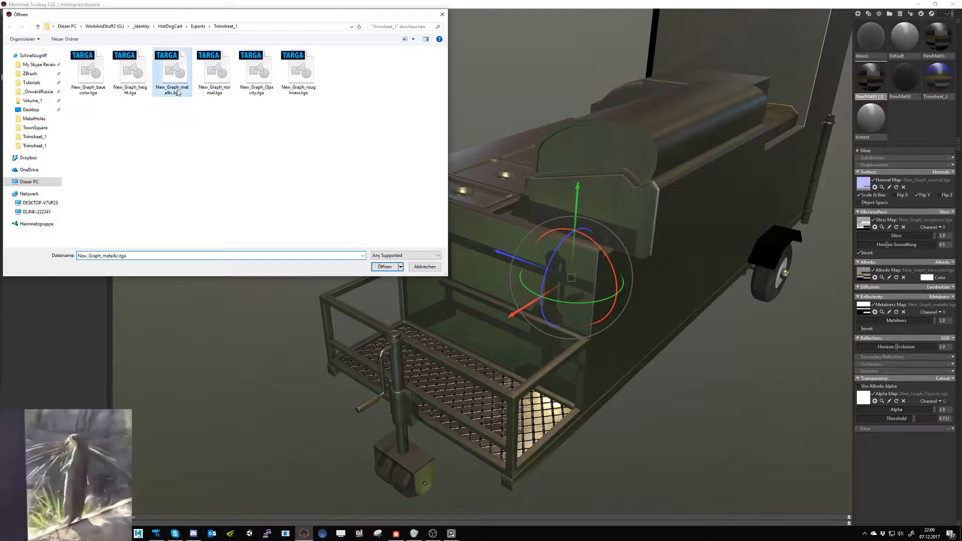
double_click(177, 90)
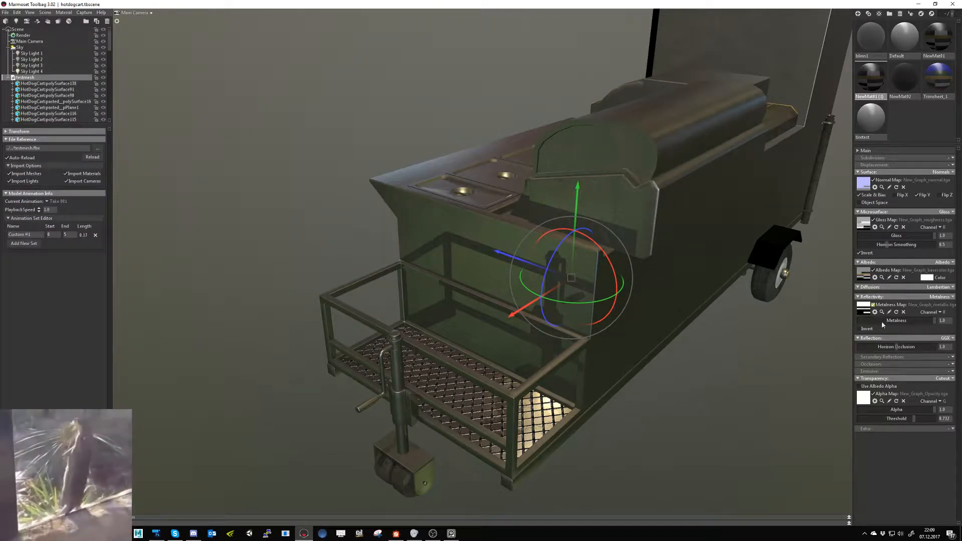
left_click(952, 365)
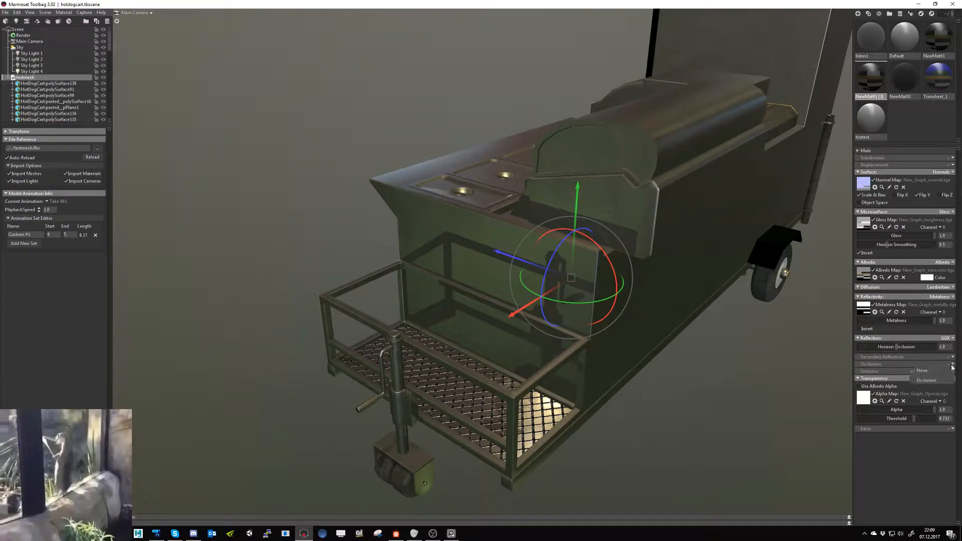
left_click(927, 381)
left_click(871, 374)
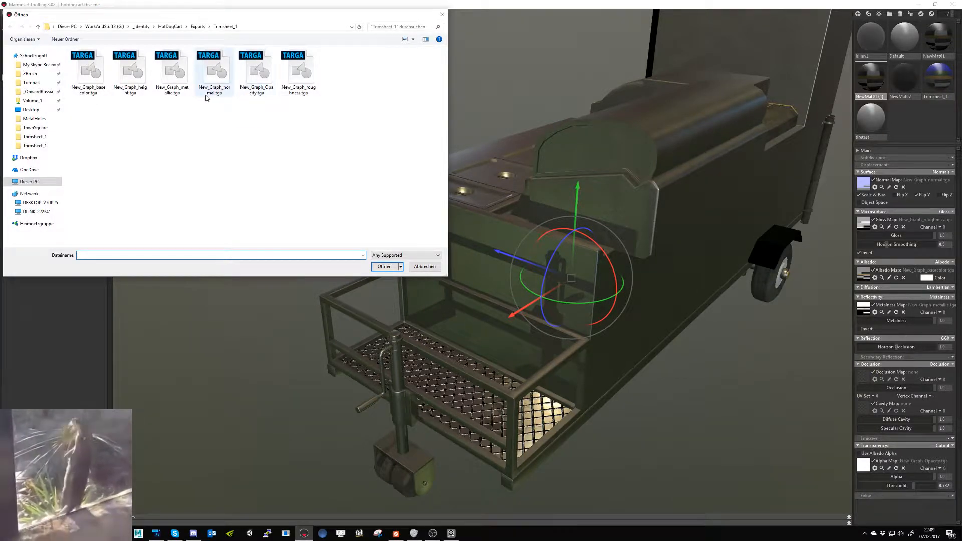
left_click(437, 269)
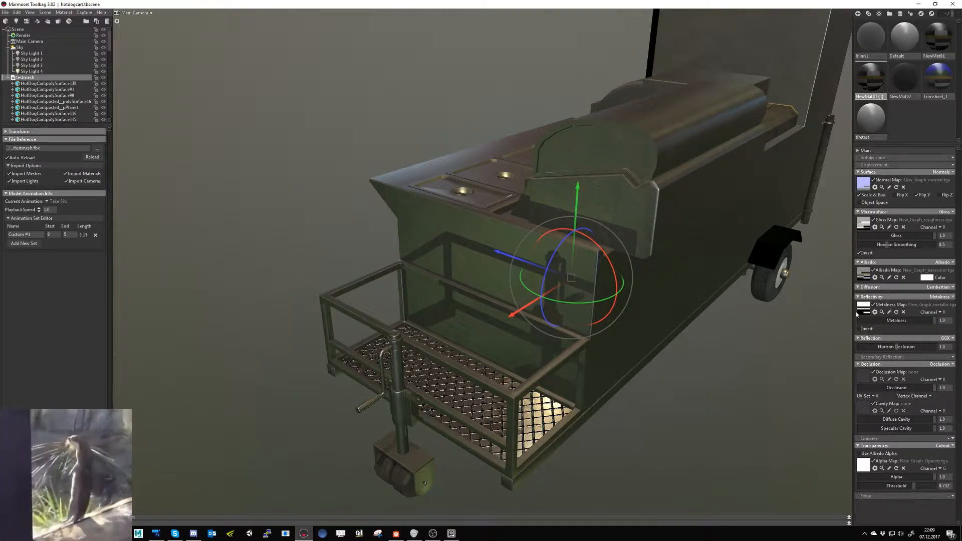
left_click(940, 364)
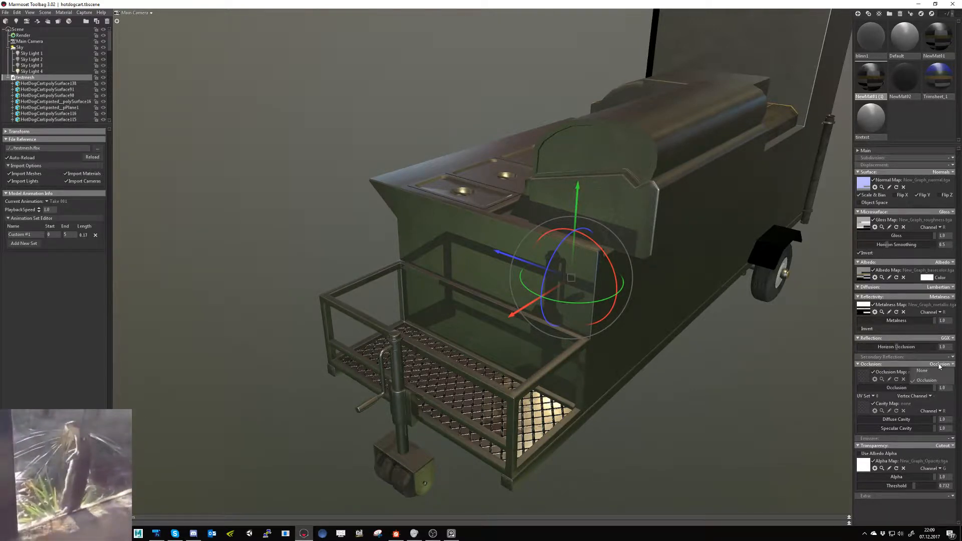
left_click(922, 370)
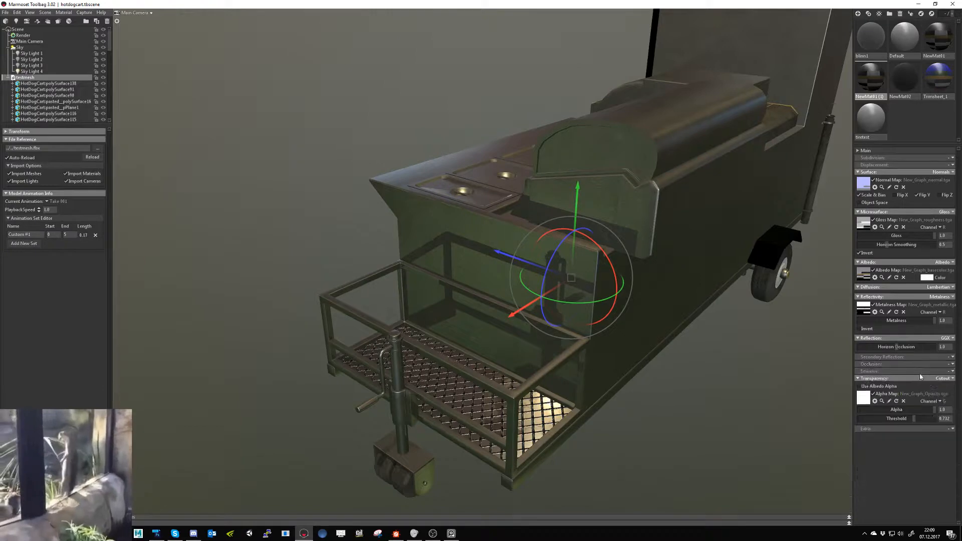
- Launch Maya, switch to Substance Designer and set the multi material blend node's Opacity channel to True
left_click(168, 496)
left_click(138, 533)
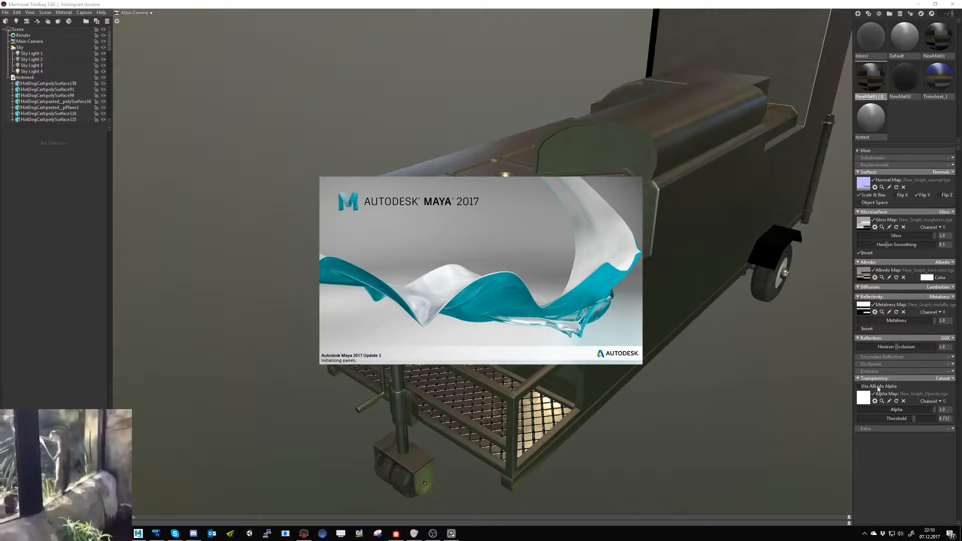
left_click(396, 534)
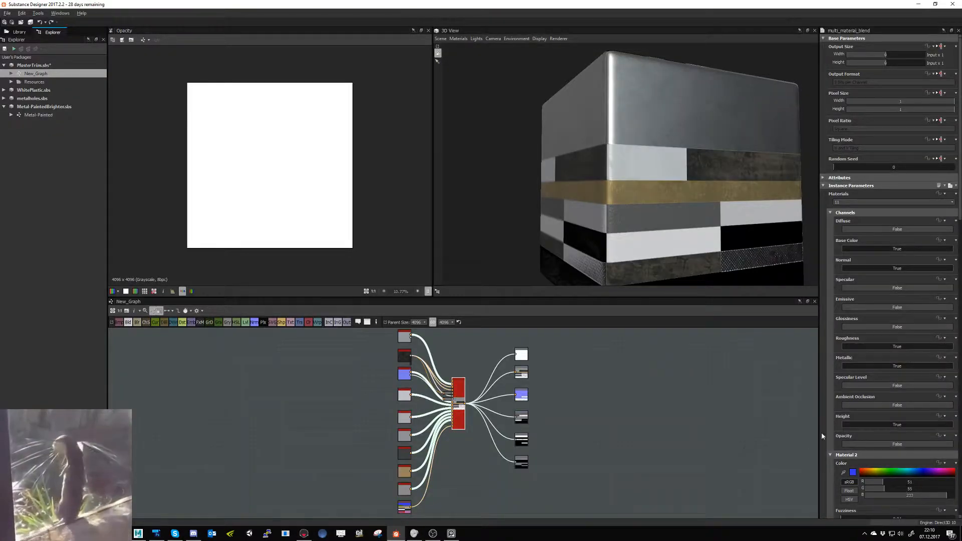
left_click(878, 444)
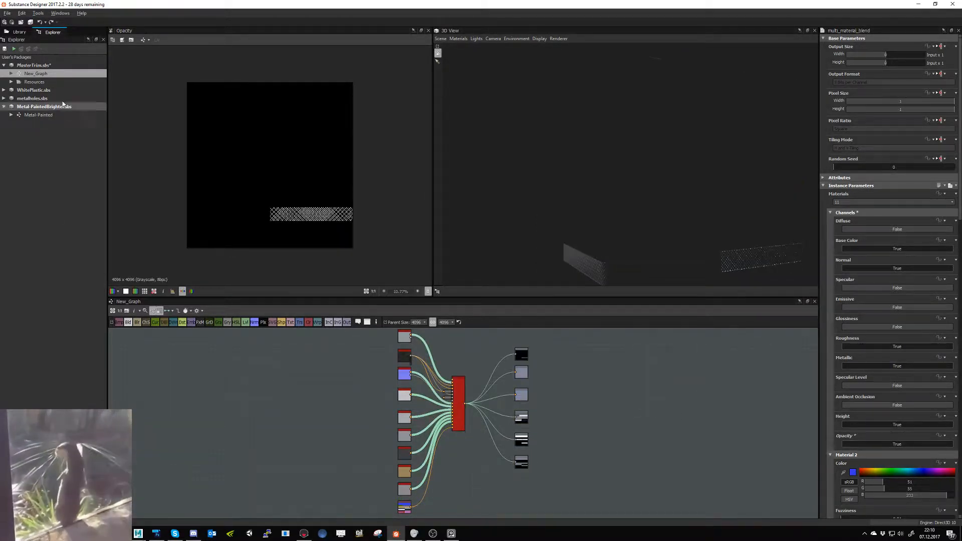
- Export only the Opacity output of New_Graph as a Targa image to the HotDogCart Exports/Trimsheet_1 folder
right_click(44, 74)
left_click(78, 145)
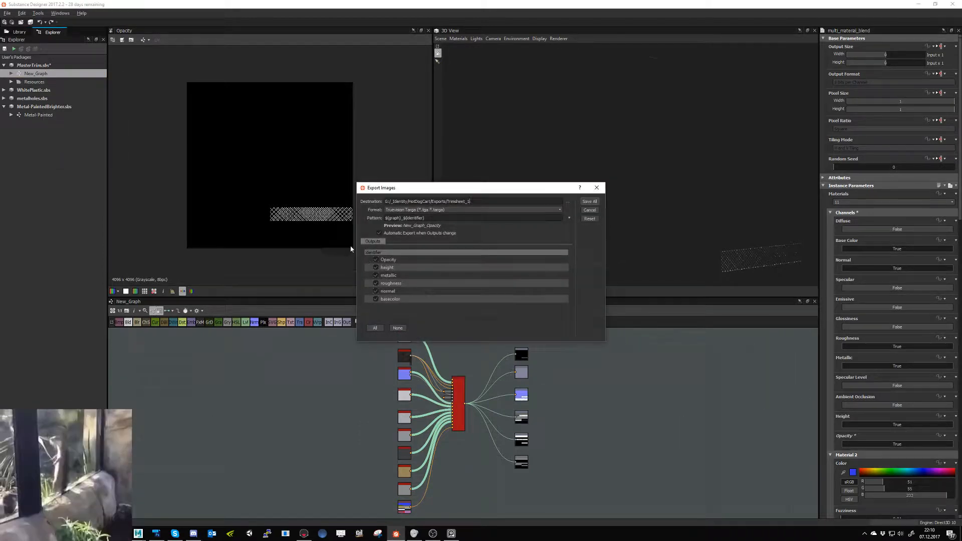
left_click(375, 267)
left_click(375, 275)
left_click(376, 284)
left_click(376, 291)
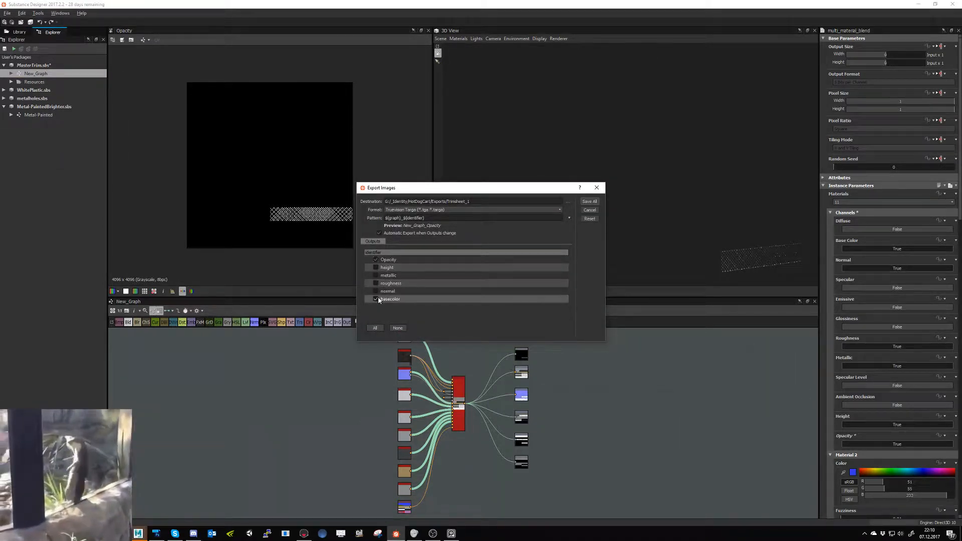
left_click(376, 299)
left_click(589, 202)
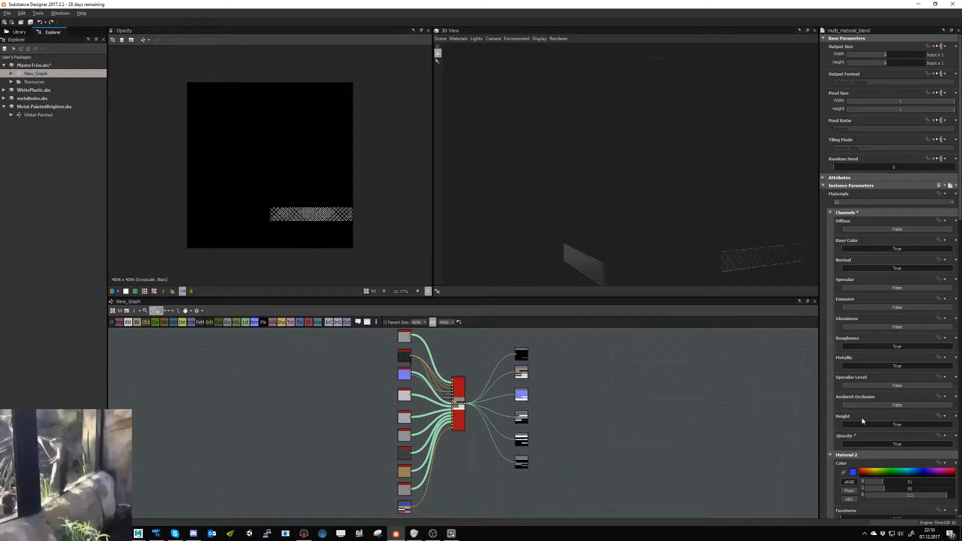
- Set the Opacity channel to False and export New_Graph's height, metallic, roughness, normal and basecolor outputs, without Opacity, to the Trimsheet_1 folder
left_click(896, 444)
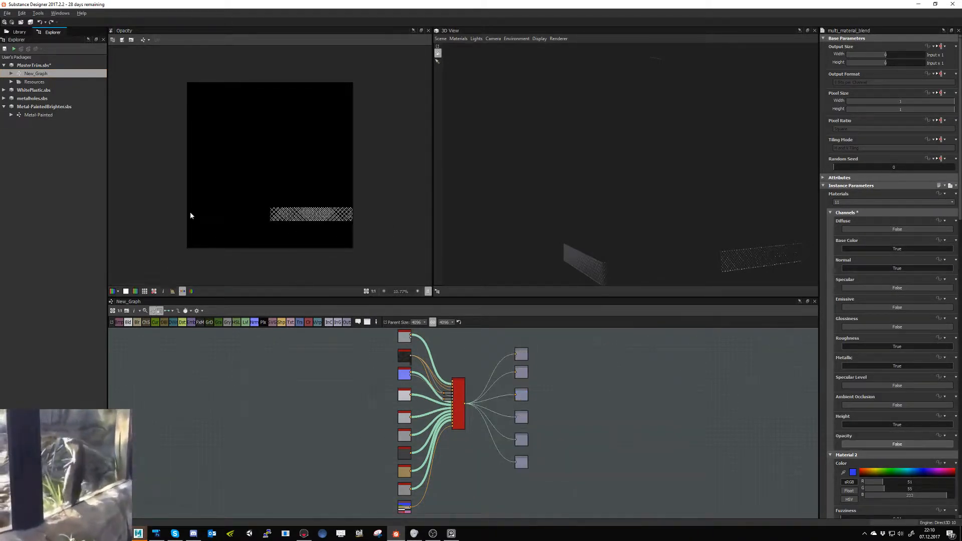
right_click(44, 75)
left_click(95, 147)
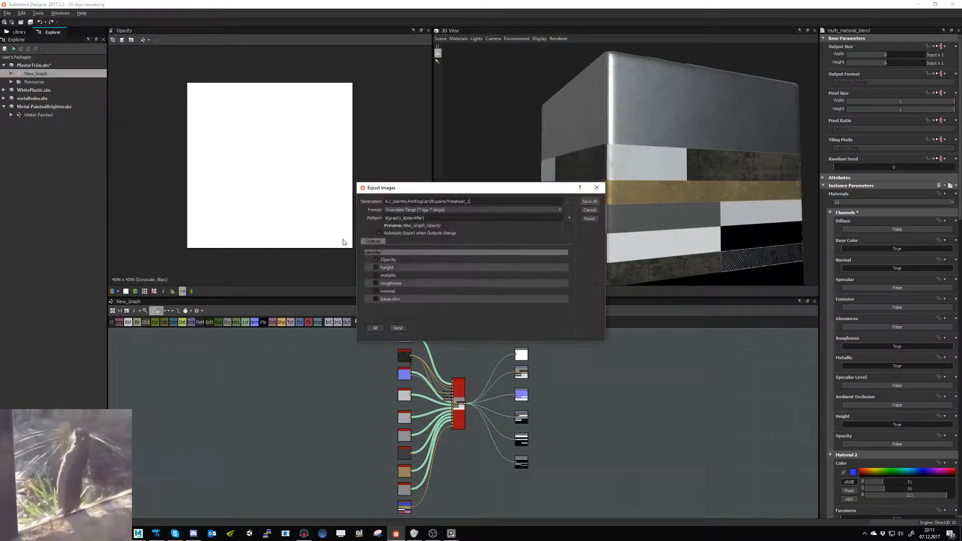
left_click(376, 259)
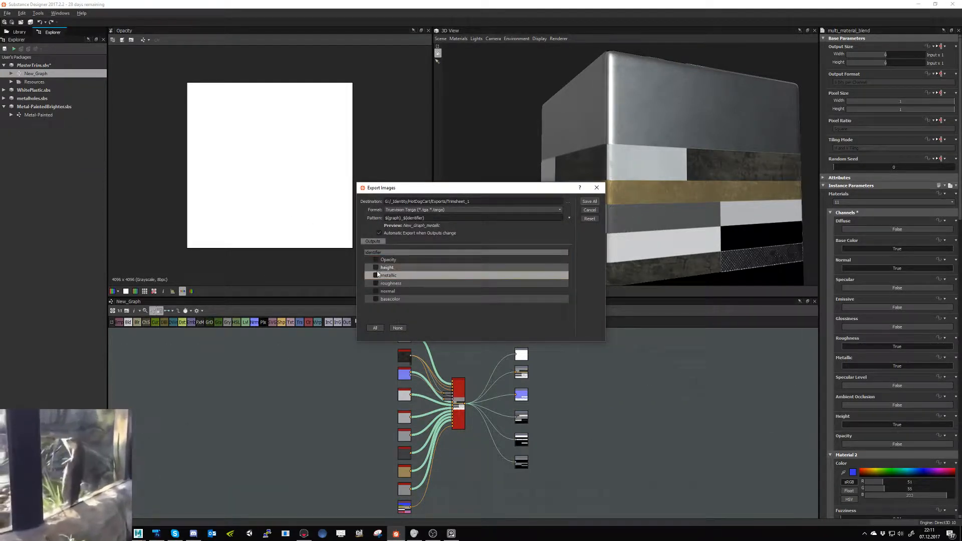
left_click(376, 275)
left_click(376, 283)
left_click(376, 292)
left_click(376, 299)
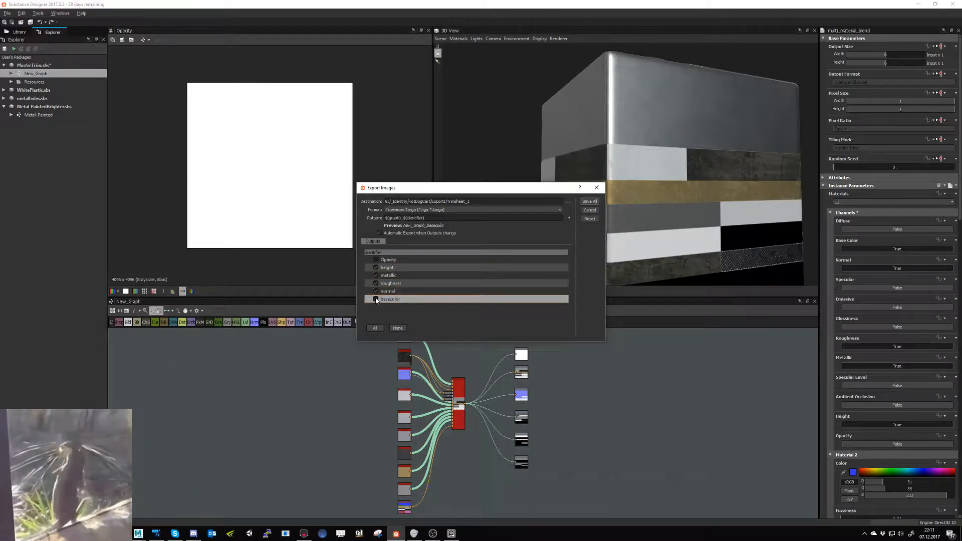
left_click(590, 203)
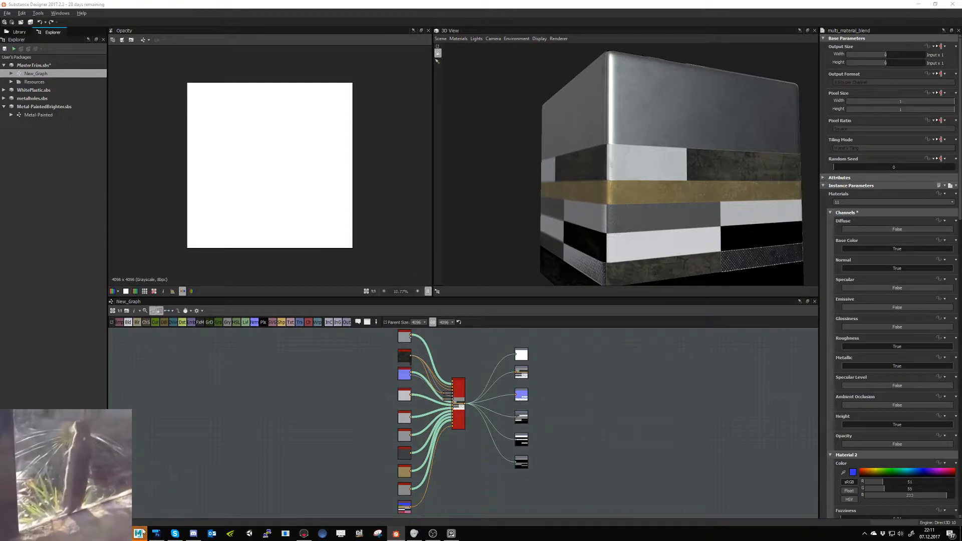
- Switch to Maya and check the computer's CPU performance in Task Manager
left_click(149, 500)
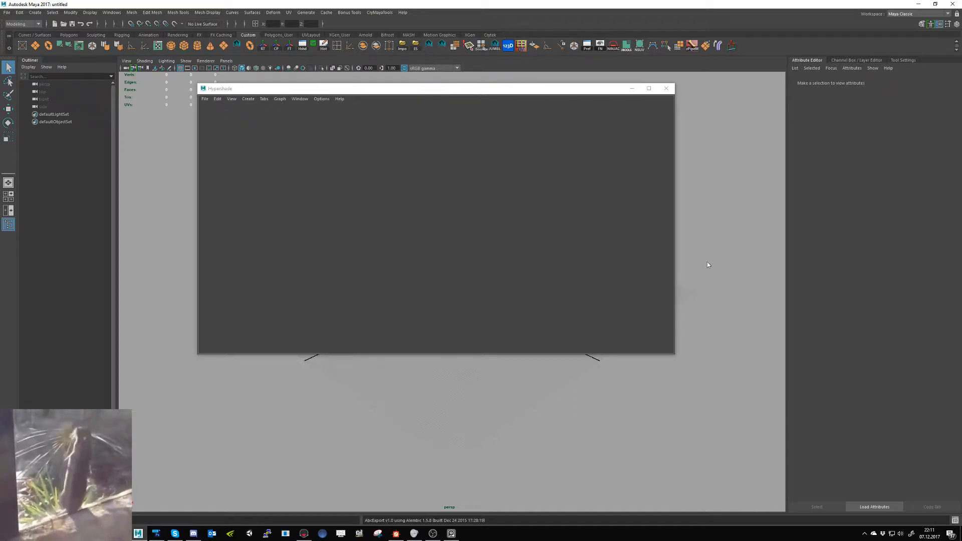
right_click(597, 534)
left_click(621, 515)
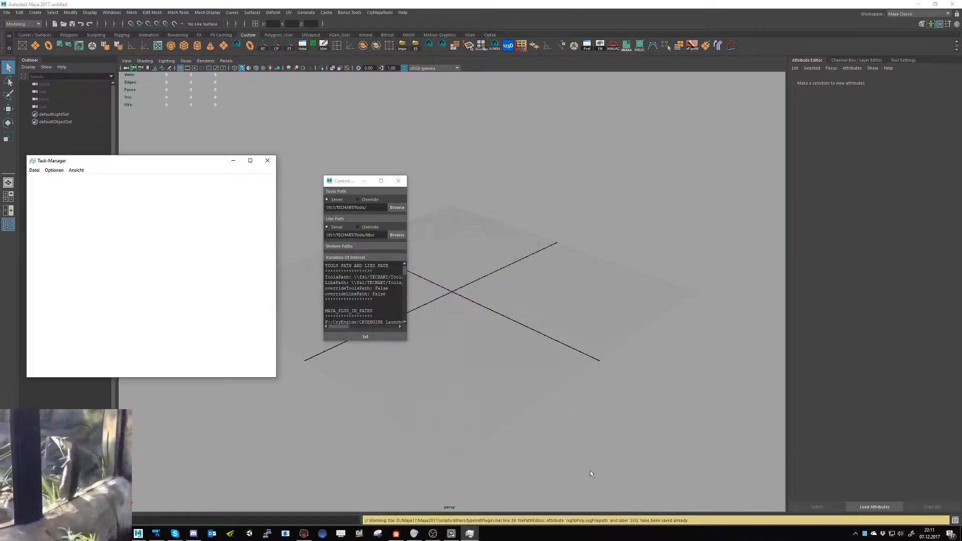
left_click(65, 180)
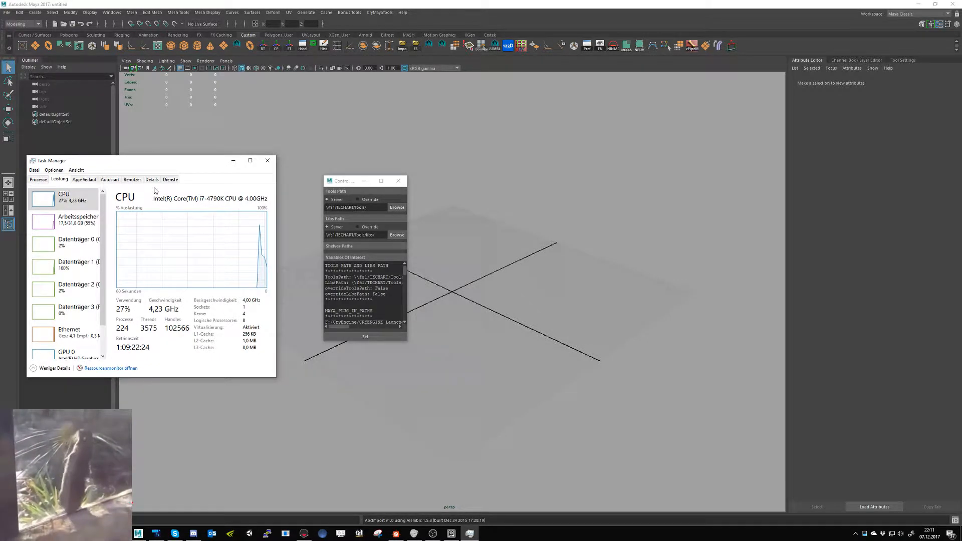
left_click(268, 161)
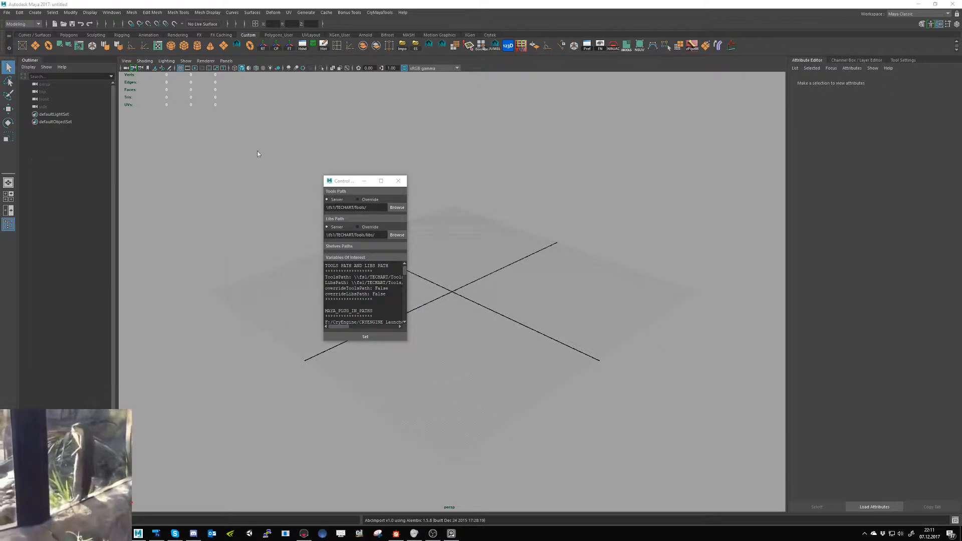
- Open the recent scene HotDogCart.0007.ma without saving the untitled scene
left_click(7, 13)
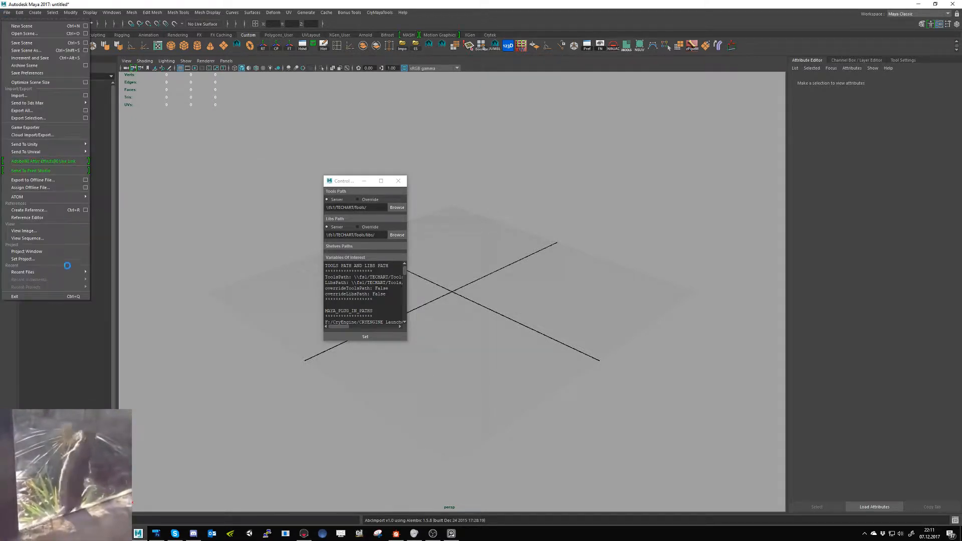
mouse_move(87, 273)
left_click(135, 273)
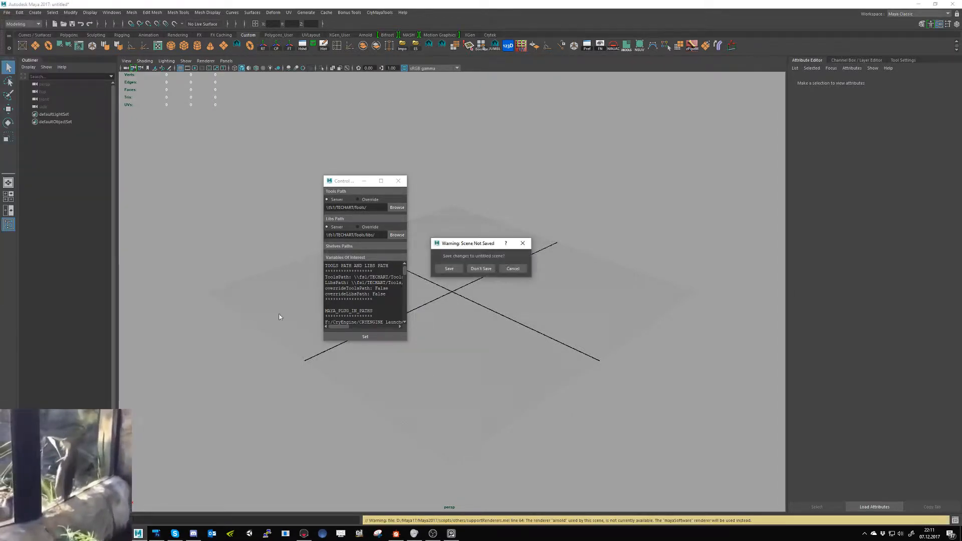
left_click(474, 270)
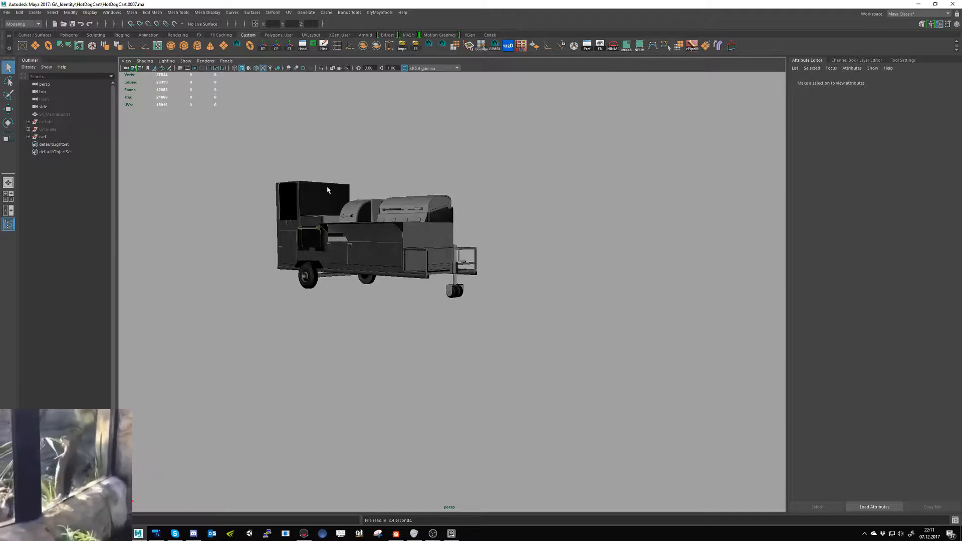
- Select the rectangular basket frame at the cart's front end and examine it from several angles, comparing the viewport with colour management off and on
left_click_drag(295, 275, 326, 295, "alt")
right_click_drag(325, 296, 435, 336, "alt")
left_click_drag(436, 337, 418, 347, "alt")
middle_click_drag(409, 281, 450, 326, "alt")
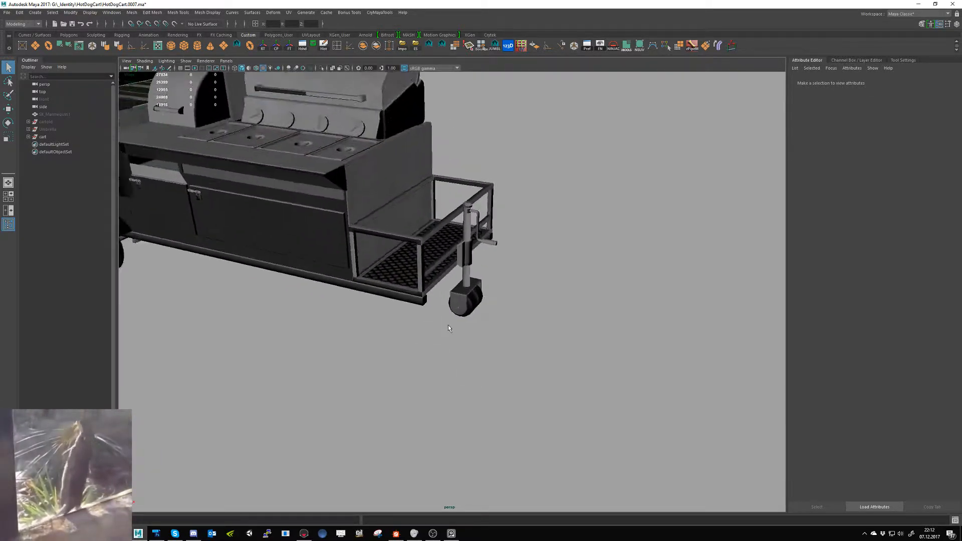
right_click_drag(450, 326, 473, 368, "alt")
mouse_move(397, 290)
right_mouse_down("shift")
mouse_move(359, 291)
mouse_move(396, 291)
right_mouse_up("shift")
left_click(379, 196)
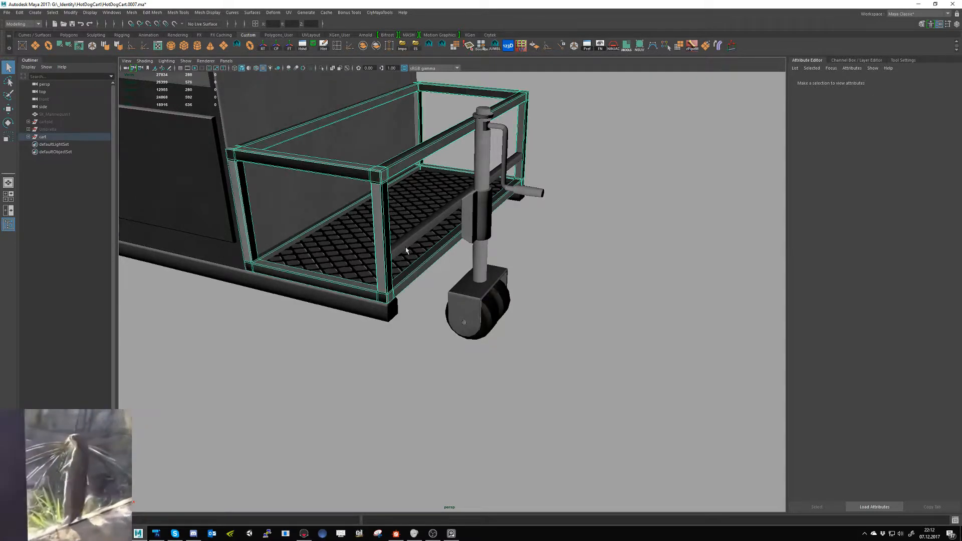
middle_click_drag(353, 357, 358, 376, "alt")
left_click(402, 67)
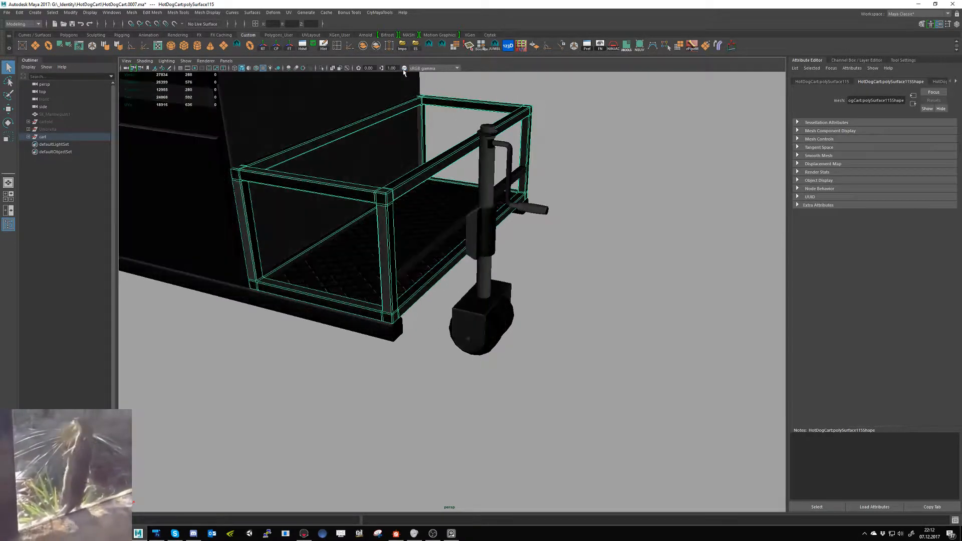
left_click(403, 67)
left_click(600, 247)
left_click_drag(600, 247, 539, 203, "alt")
left_click(371, 178)
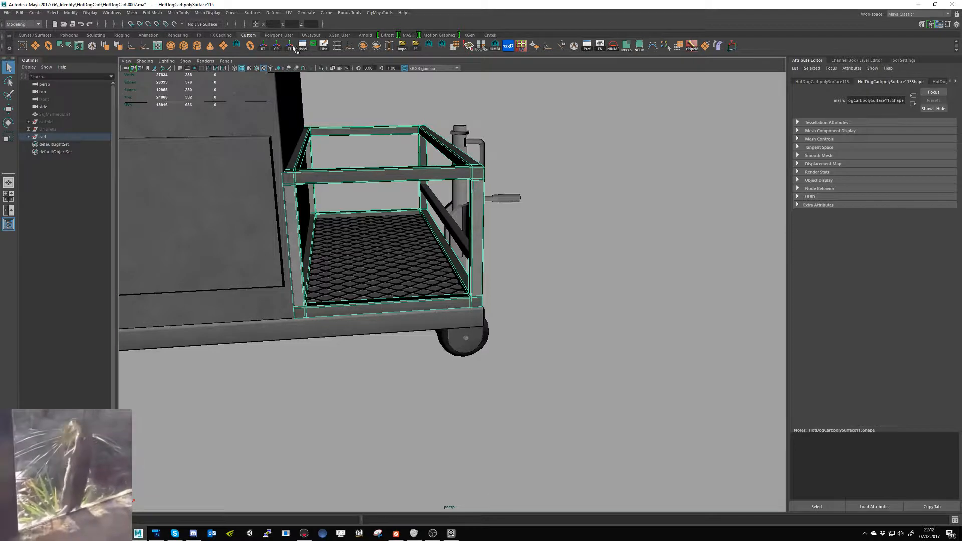
- Open the selected basket frame's mapping in the UV Editor, select all of its UVs and scale them
left_click(158, 46)
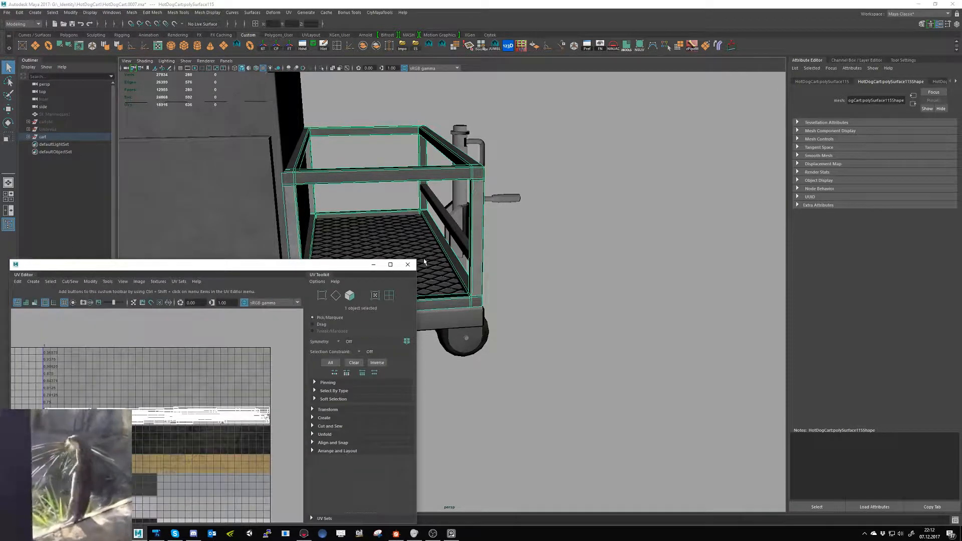
left_click(407, 264)
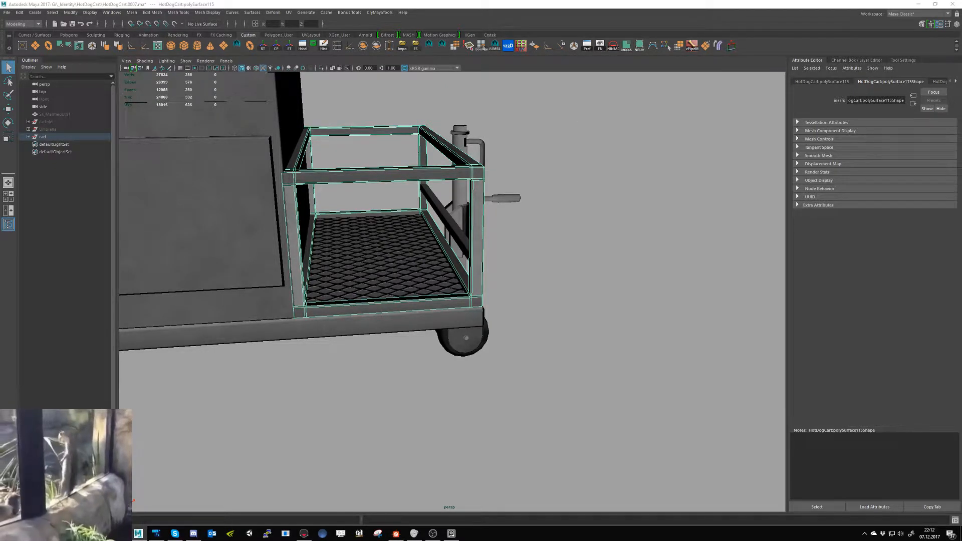
key("F9")
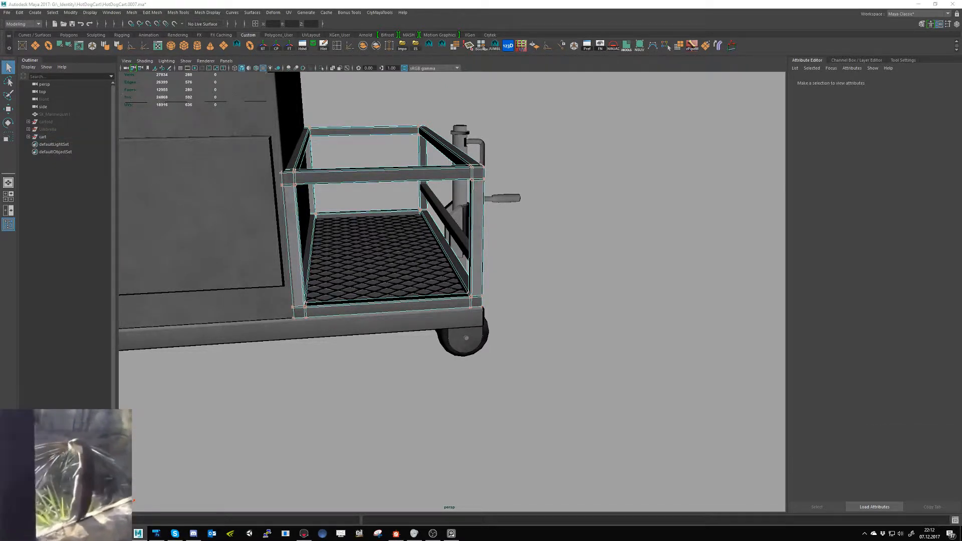
key("ctrl+shift+a")
key("w")
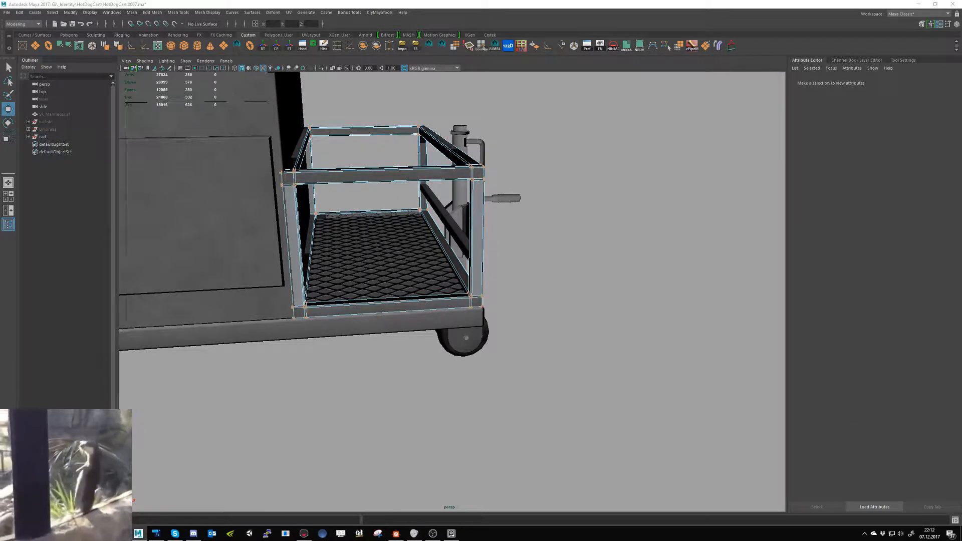
key("r")
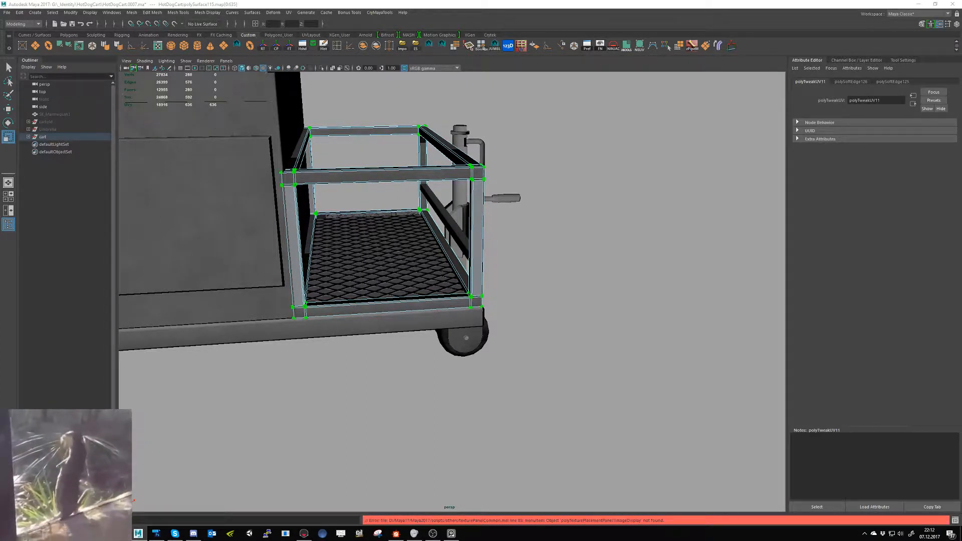
- Reposition and scale separate groups of the basket frame's UVs to refine its trim-sheet mapping
key("w")
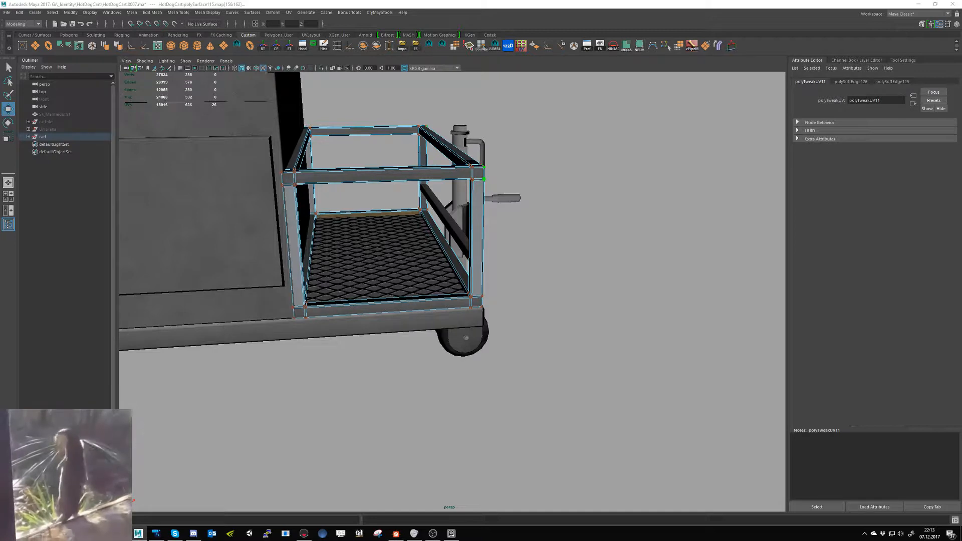
key("r")
key("w")
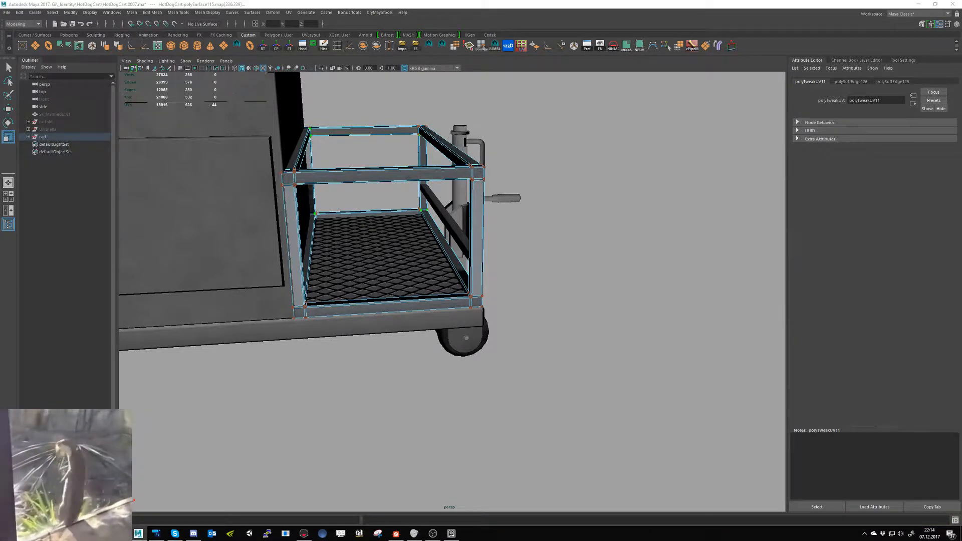
key("r")
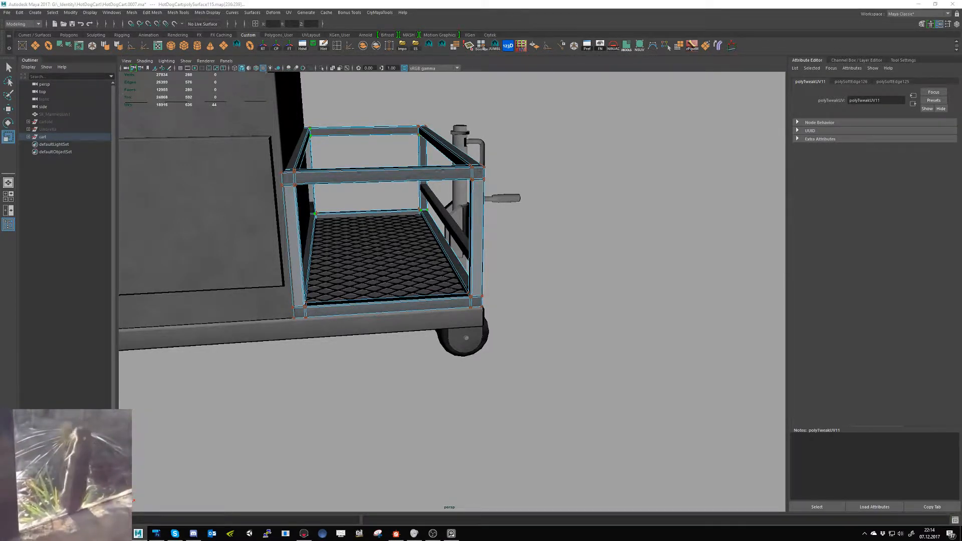
key("w")
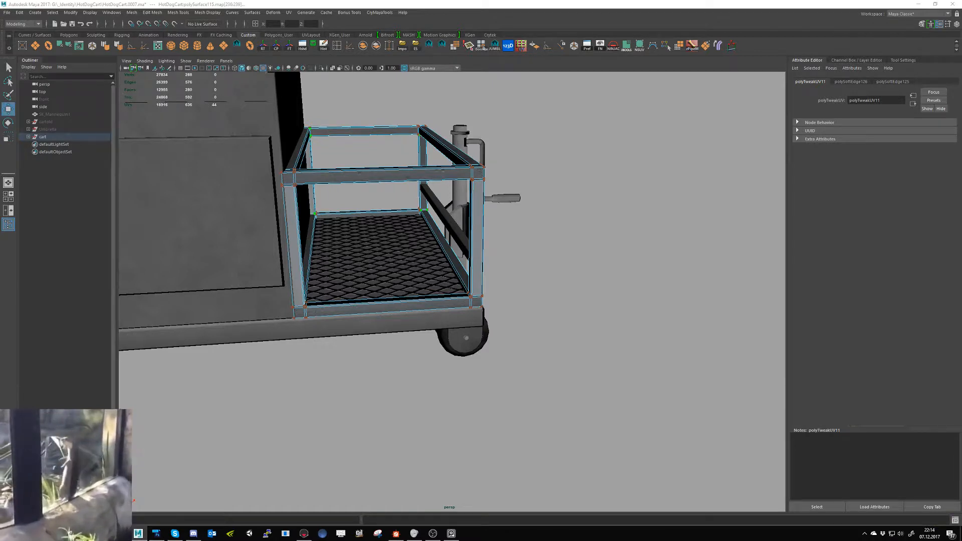
key("r")
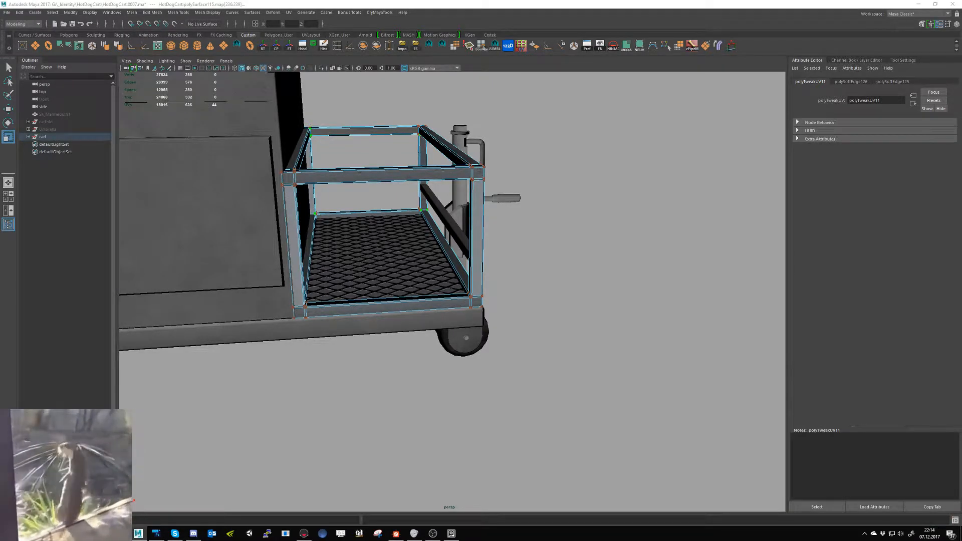
key("w")
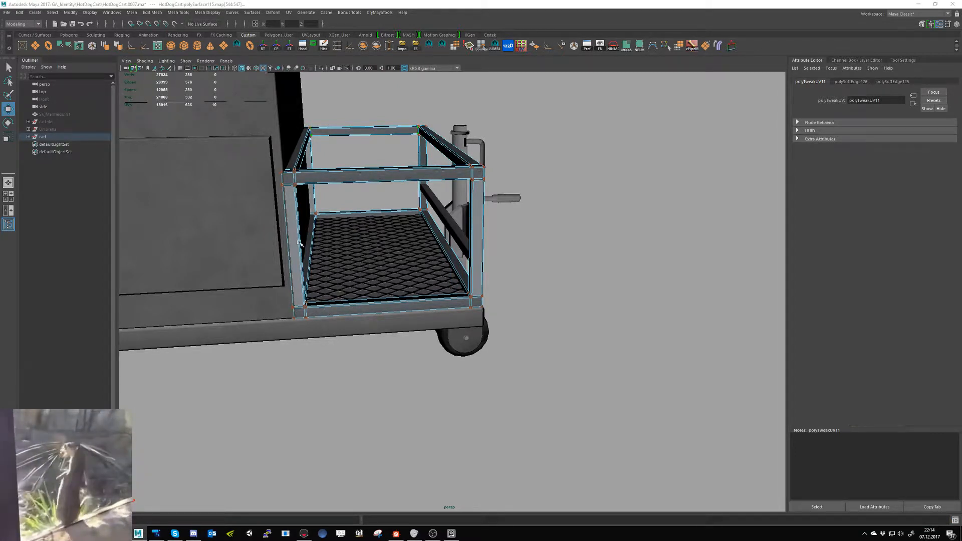
- Frame the basket's vertical corner post face up close and examine the basket frame's texture mapping from several angles
right_click_drag(299, 246, 302, 262)
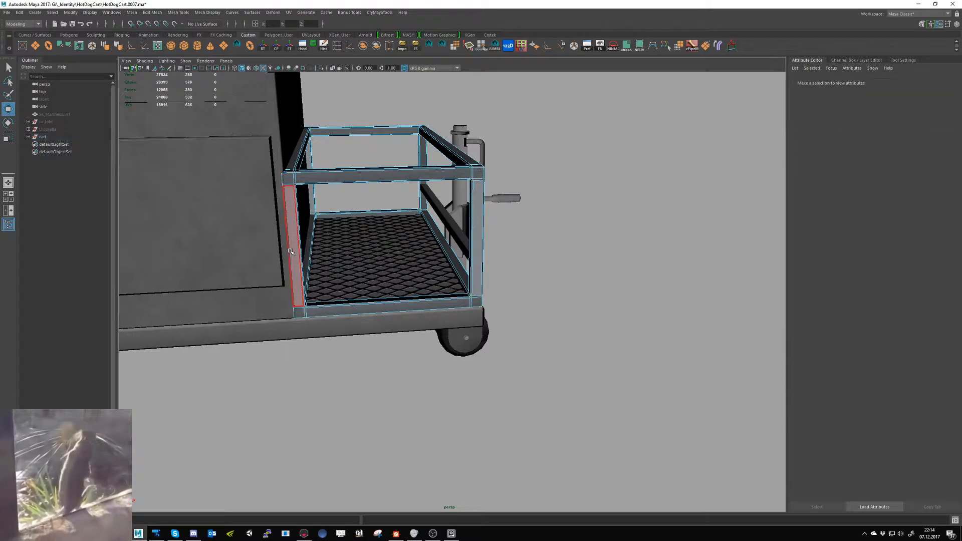
left_click(298, 259)
key("f")
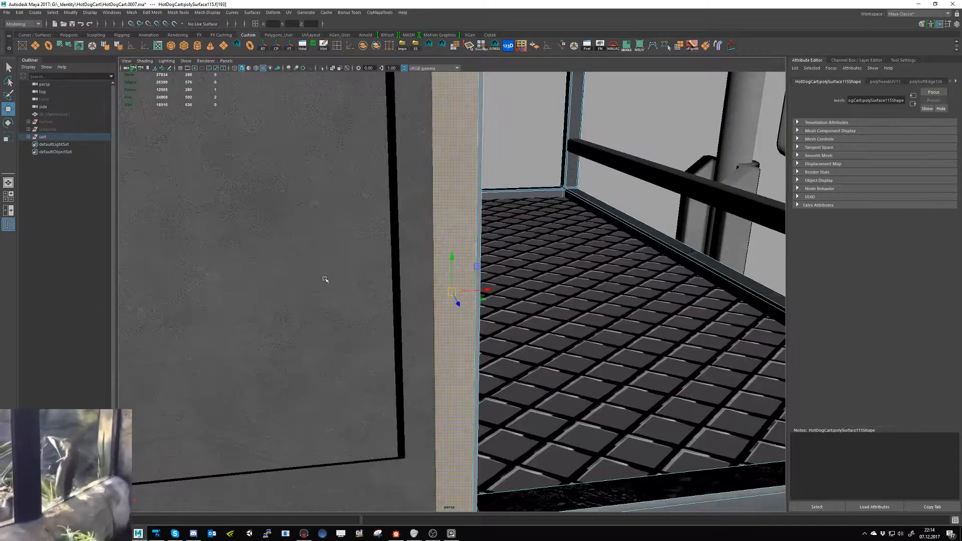
scroll(212, 238, "down", 5)
left_click_drag(211, 238, 163, 240, "alt")
key("q")
right_click_drag(494, 255, 526, 242)
left_click(453, 433)
left_click_drag(539, 318, 524, 317, "alt")
right_click_drag(524, 318, 563, 392, "alt")
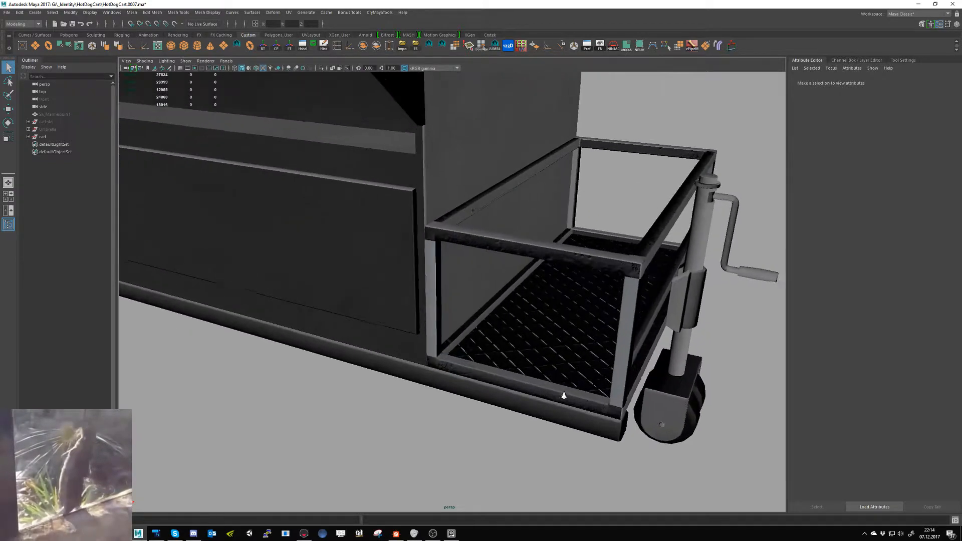
left_click_drag(559, 357, 493, 283, "alt")
left_click(463, 242)
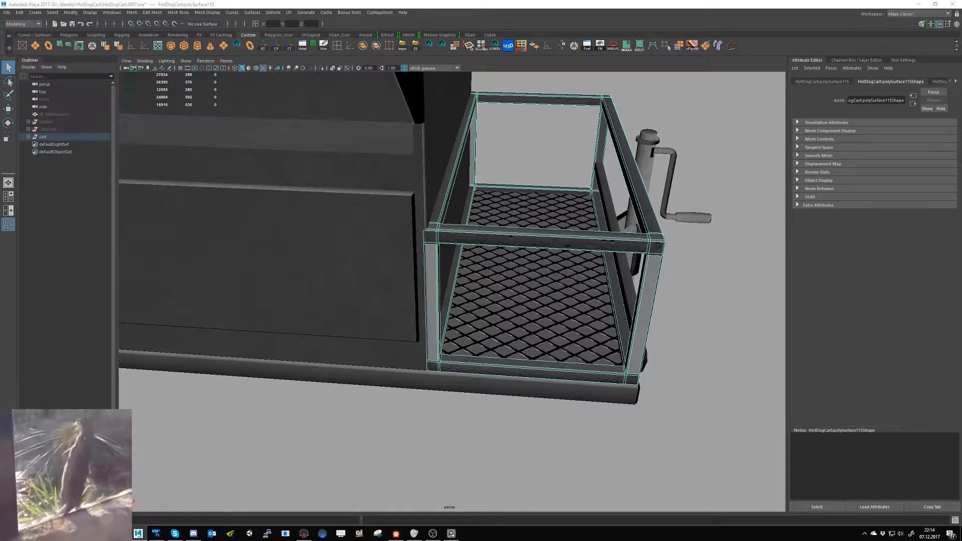
mouse_move(516, 316)
left_mouse_down("alt")
mouse_move(457, 300)
mouse_move(520, 306)
left_mouse_up("alt")
right_click_drag(411, 249, 446, 239)
right_click_drag(470, 294, 271, 247, "alt")
- Select the whole cart and export it as FBX to the HotDogCart folder, replacing testmesh.fbx
left_click_drag(590, 383, 119, 73)
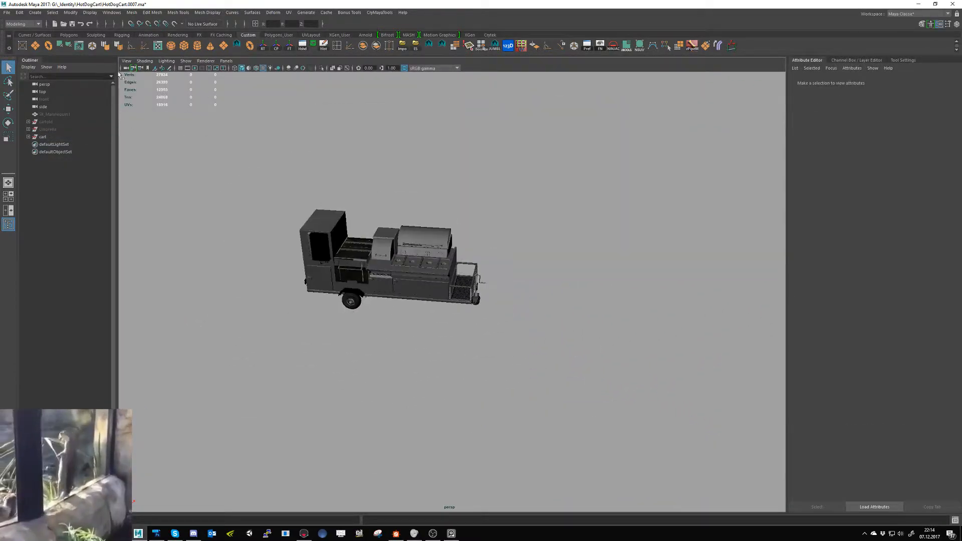
left_click(414, 48)
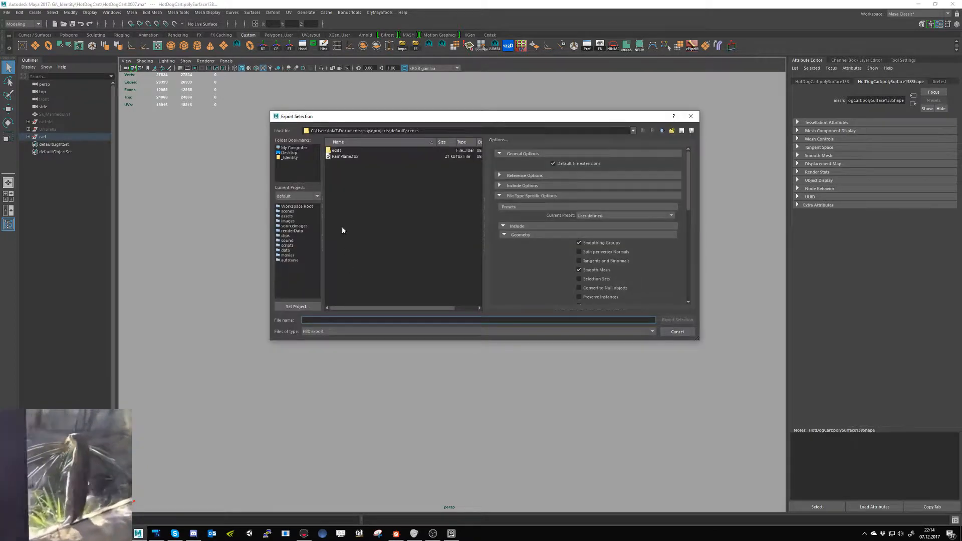
left_click(291, 158)
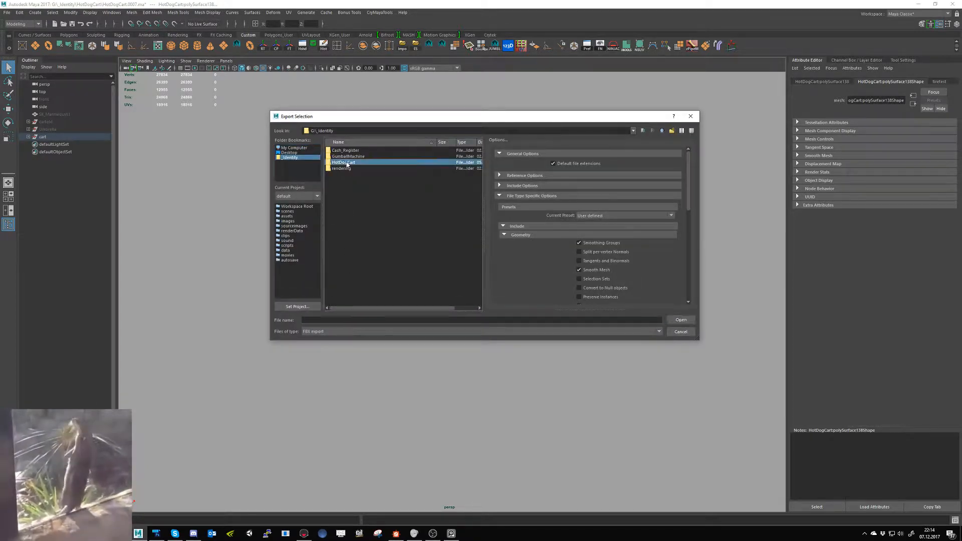
double_click(349, 158)
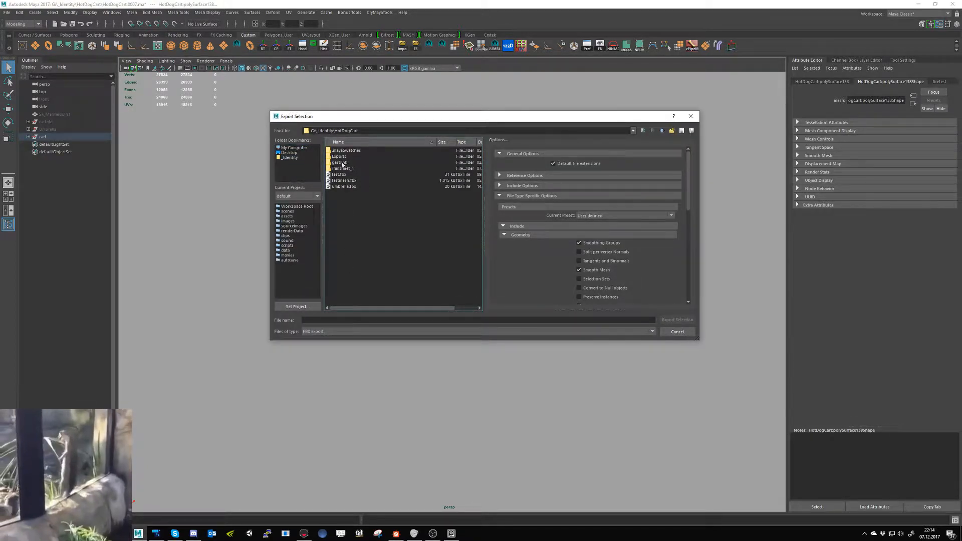
double_click(344, 181)
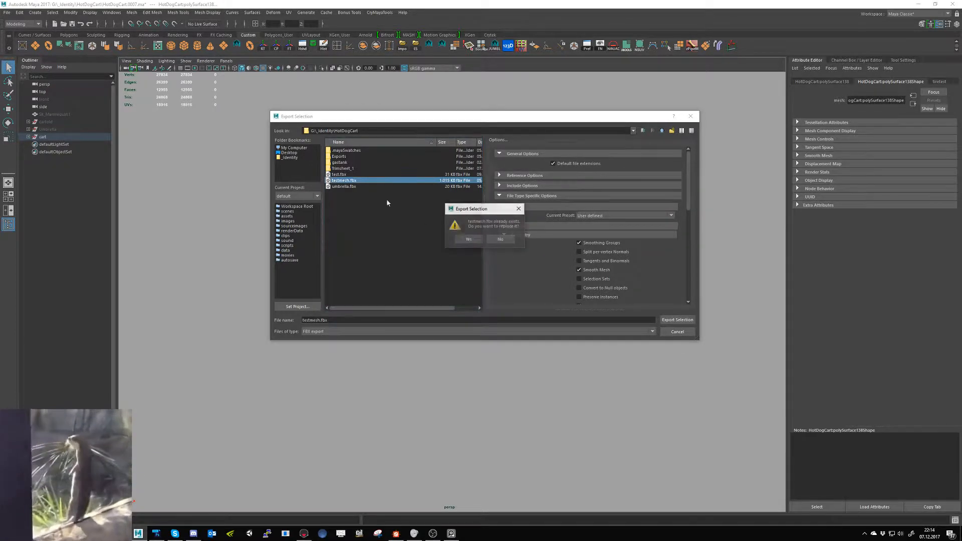
left_click(466, 238)
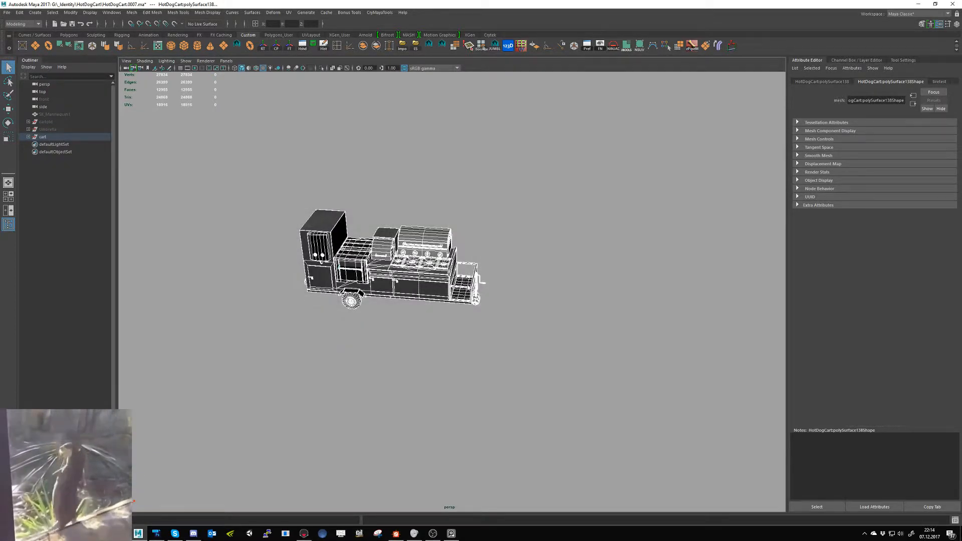
left_click(482, 368)
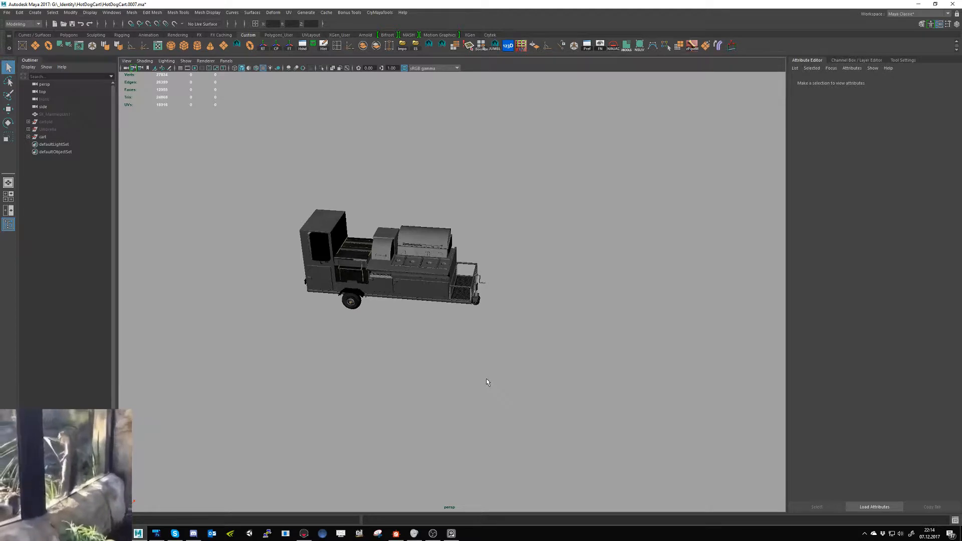
- Switch to Marmoset Toolbag and examine the basket frame on the re-exported cart from the front and side
left_click(304, 533)
scroll(480, 398, "up", 3)
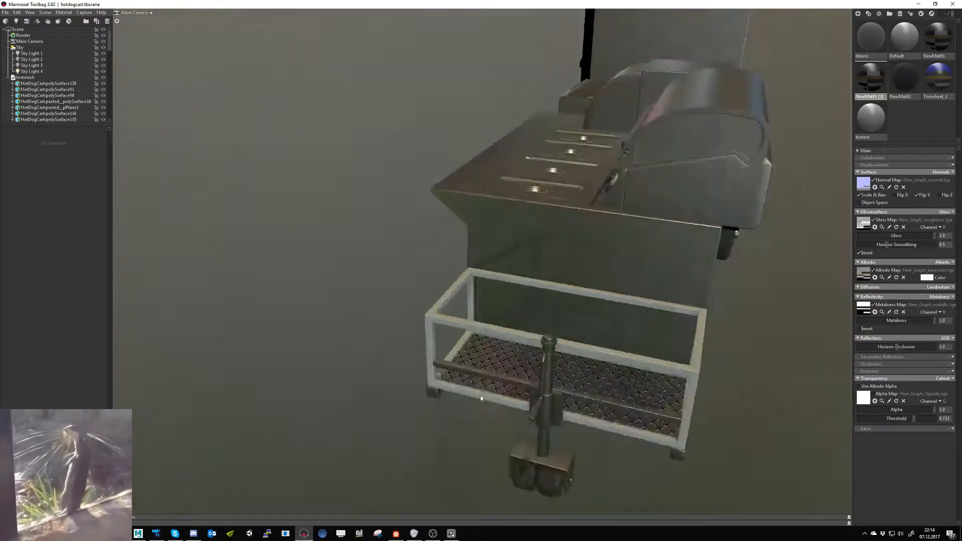
left_click_drag(480, 398, 510, 414, "alt")
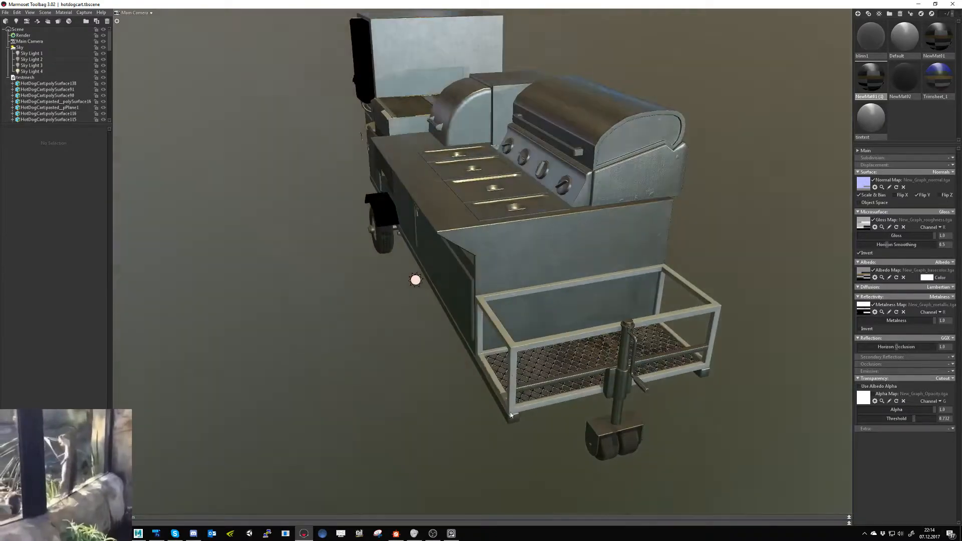
- Switch to Substance Designer and open the Metal-Painted graph of the Metal-PaintedBrighter.sbs package
key("alt+Tab")
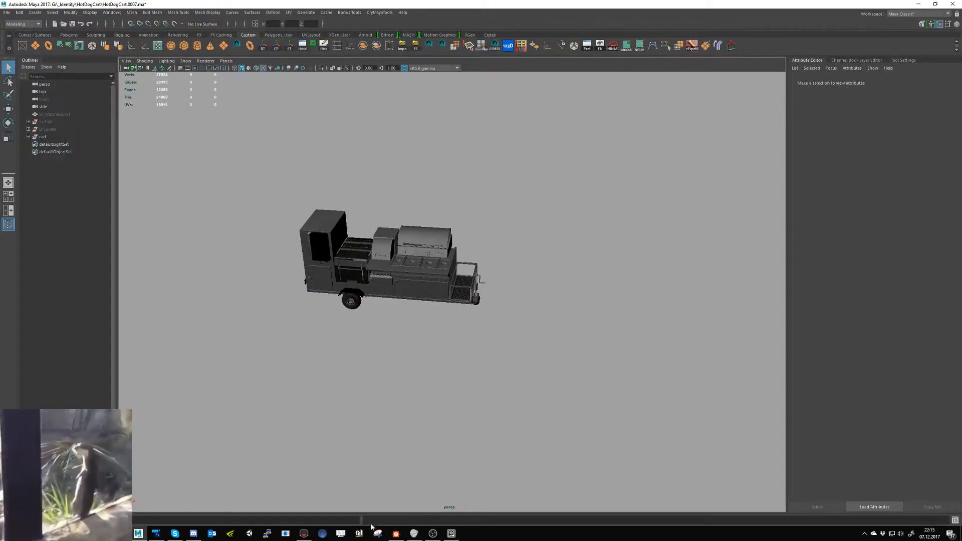
left_click(396, 533)
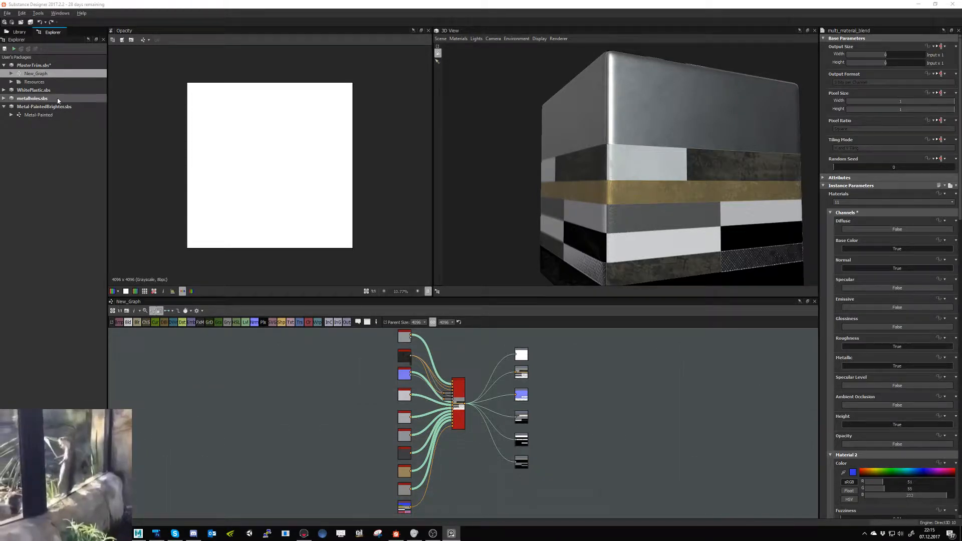
left_click(36, 115)
double_click(36, 115)
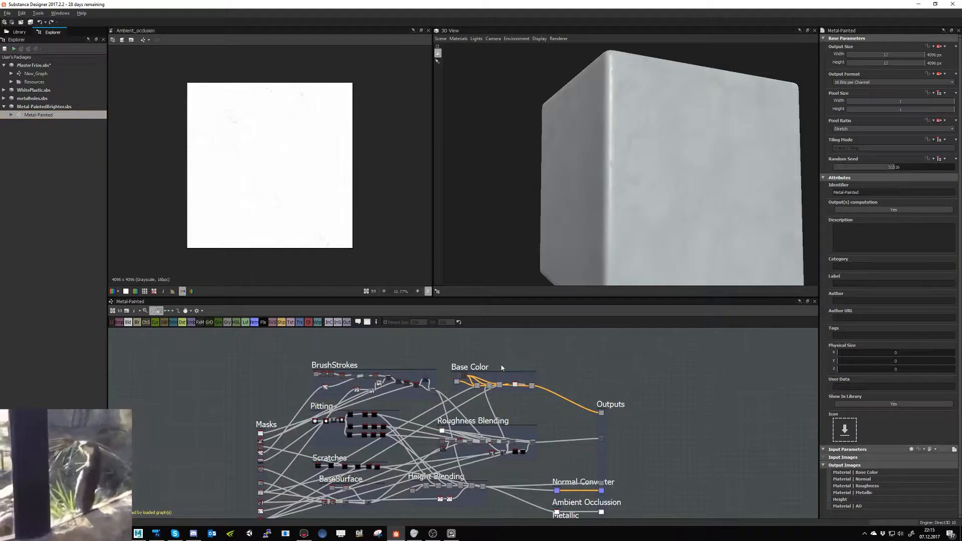
- Darken the Base Color group's first Uniform Color node to RGB 68, 71, 73 and save all modified packages
scroll(462, 389, "up", 4)
double_click(453, 376)
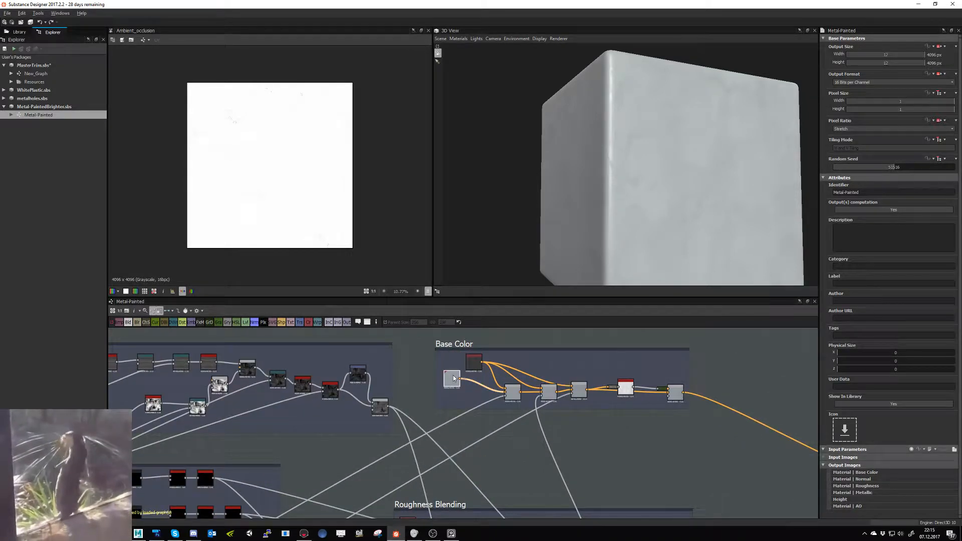
left_click(845, 214)
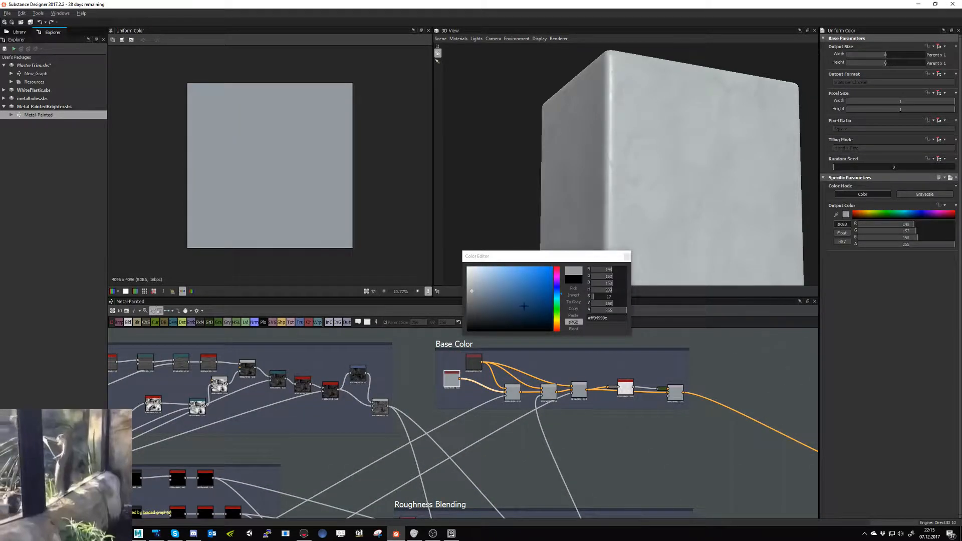
left_click(609, 305)
left_click_drag(609, 305, 602, 307)
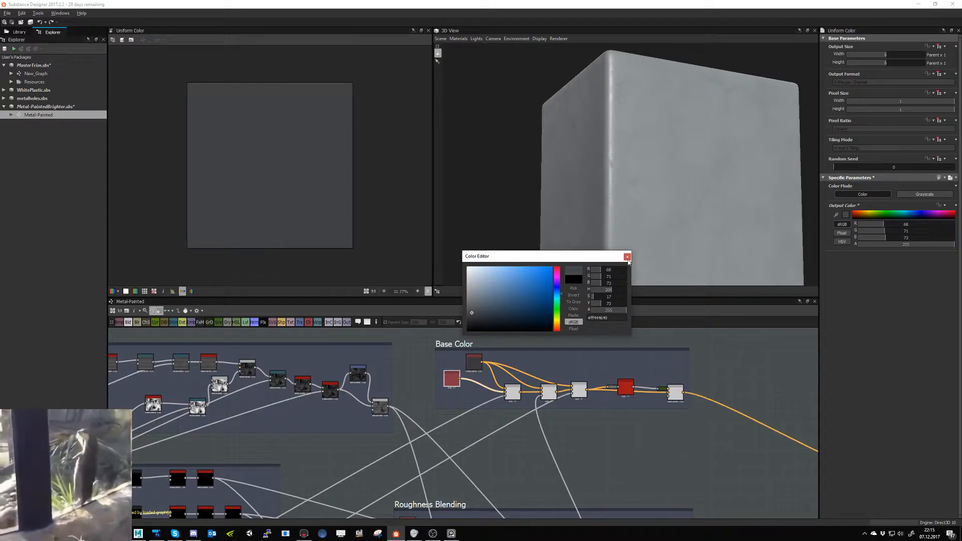
left_click(627, 257)
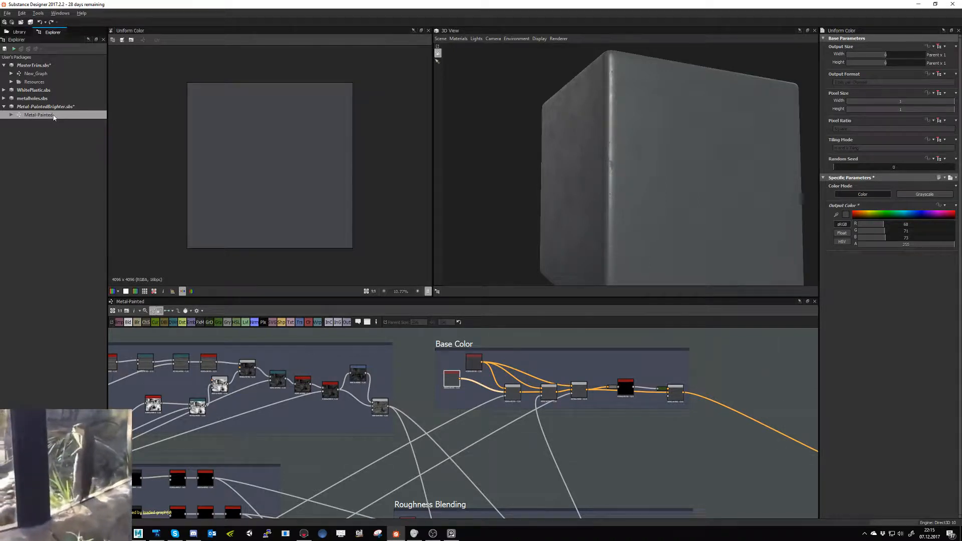
left_click(32, 22)
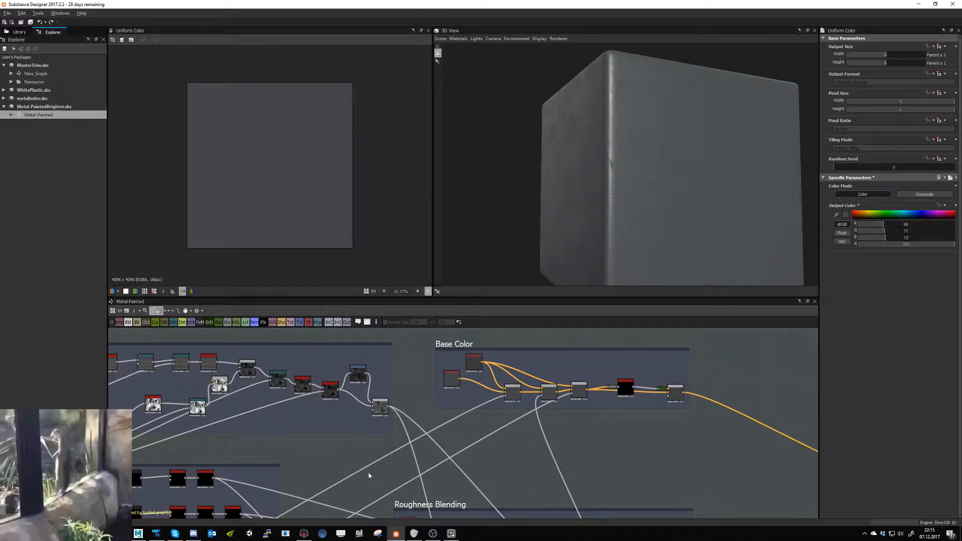
- Switch to Marmoset Toolbag and inspect the settings of the tire-tread material and the New_Graph trim material
left_click(303, 533)
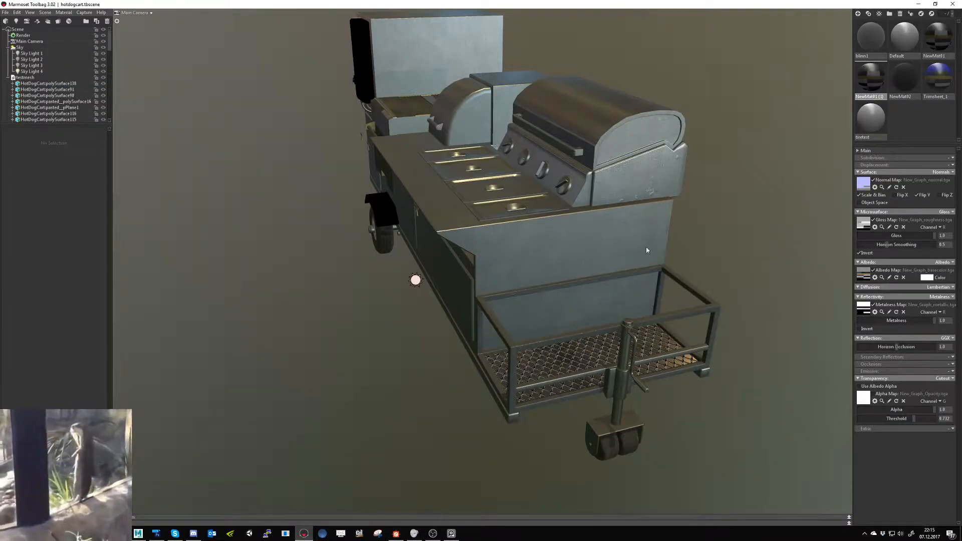
left_click(904, 82)
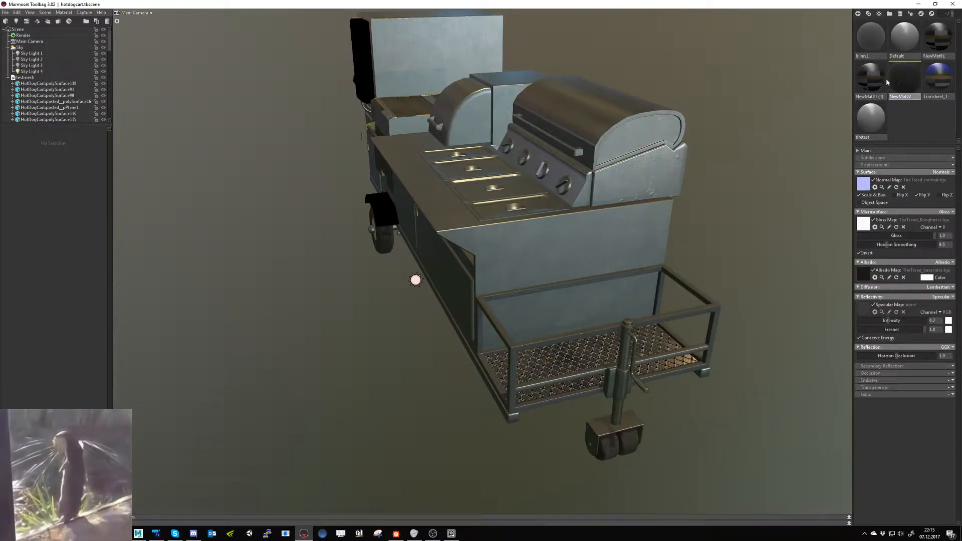
left_click(937, 46)
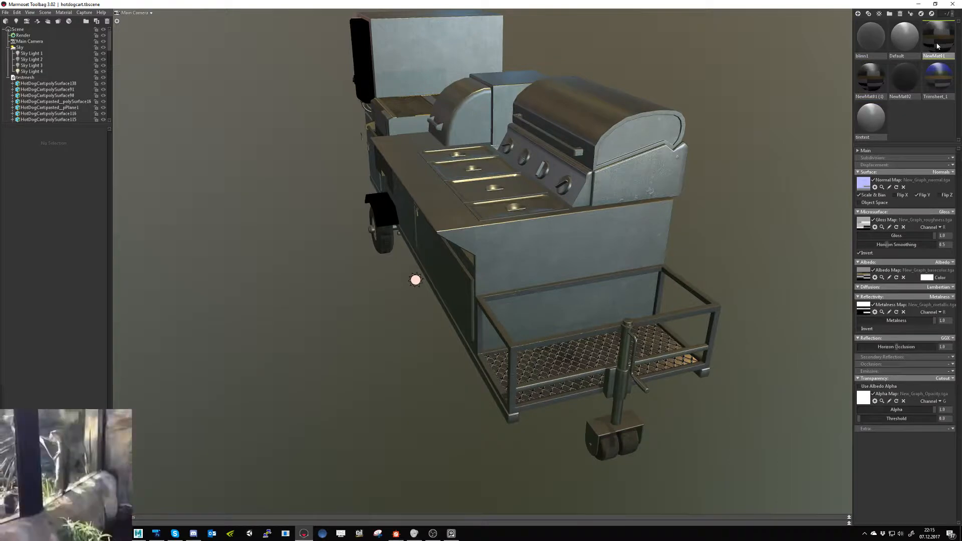
- Load New_Graph_Opacity.tga as the alpha map of the NewMat1 material and set its channel to R
left_click(870, 78)
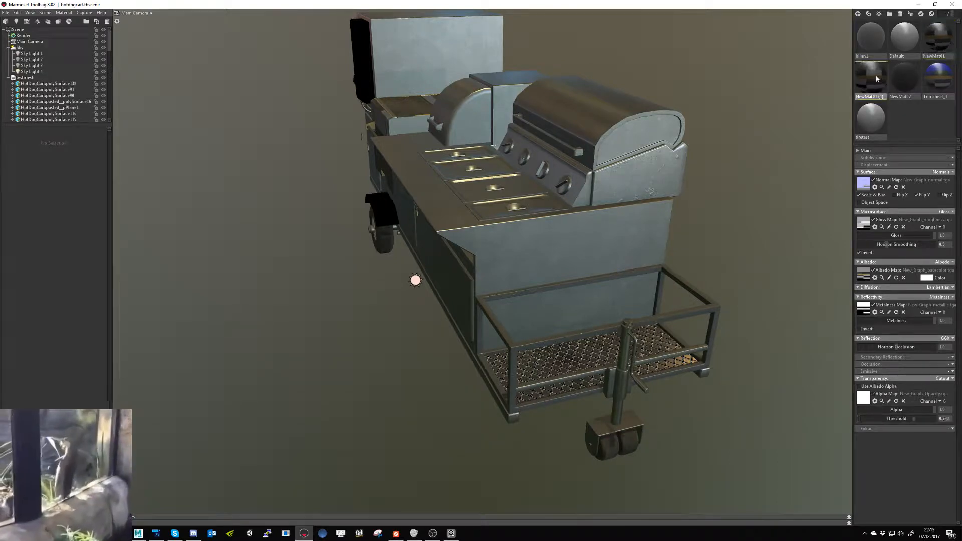
left_click(932, 56)
left_click(863, 400)
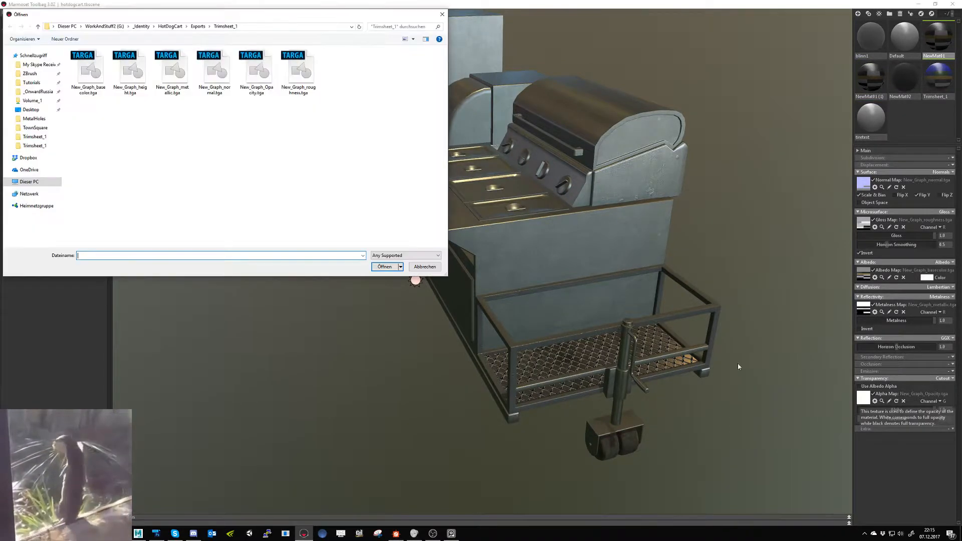
double_click(257, 73)
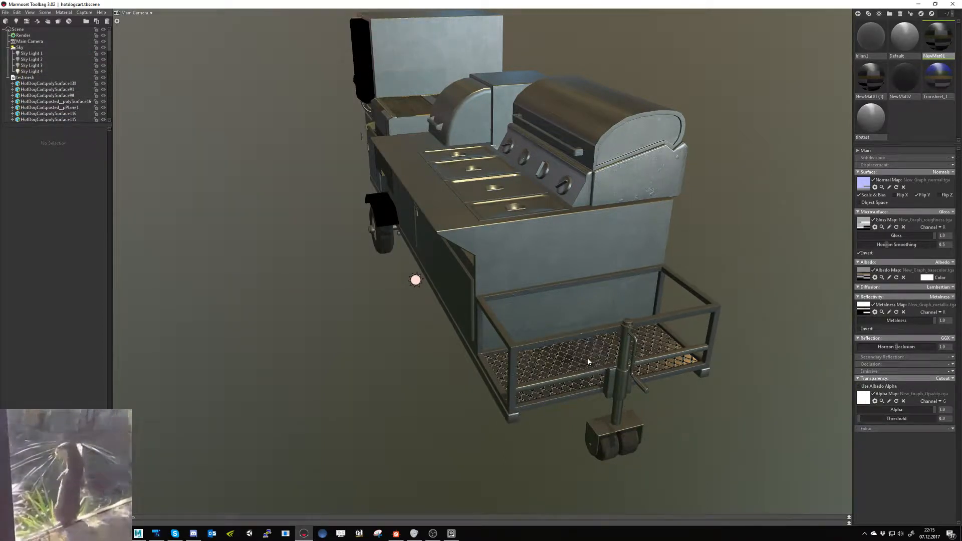
mouse_move(863, 403)
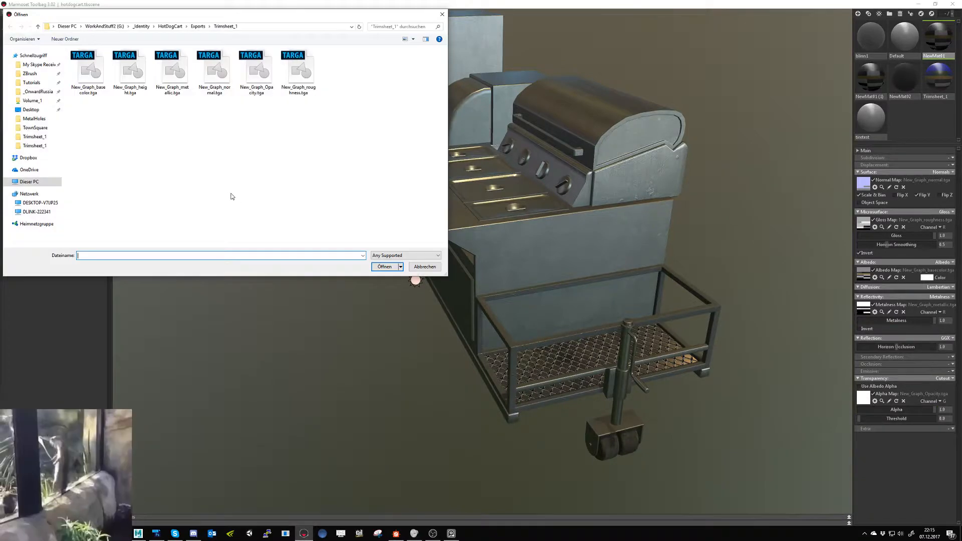
left_click(443, 16)
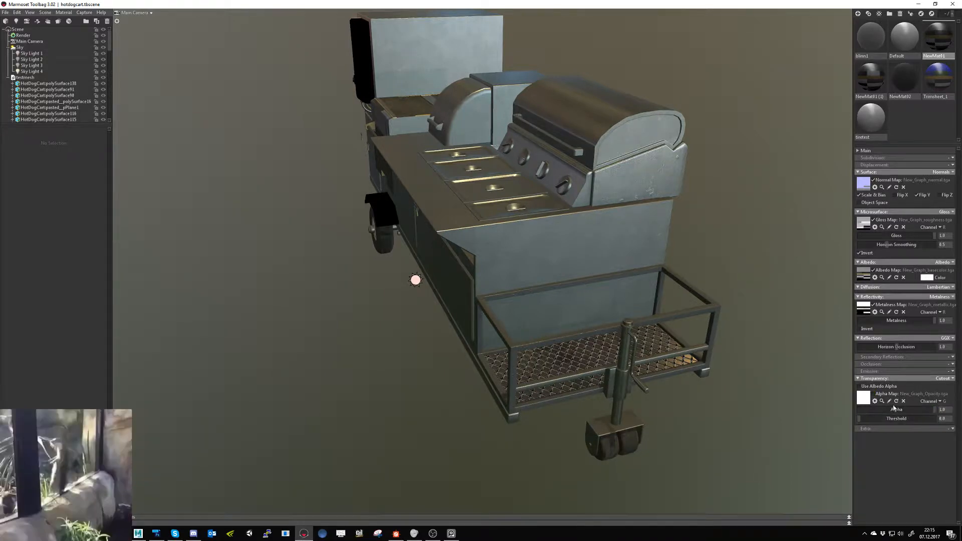
left_click(939, 401)
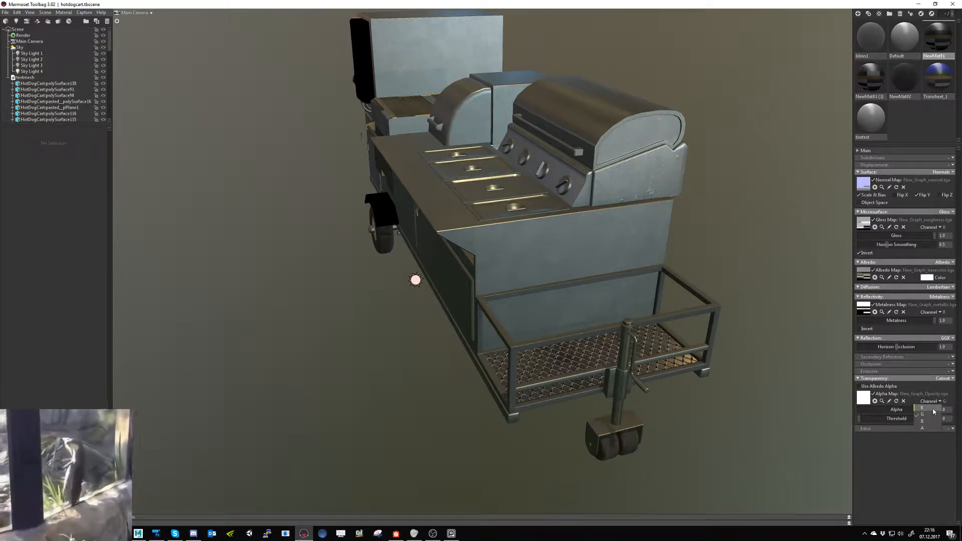
left_click(929, 407)
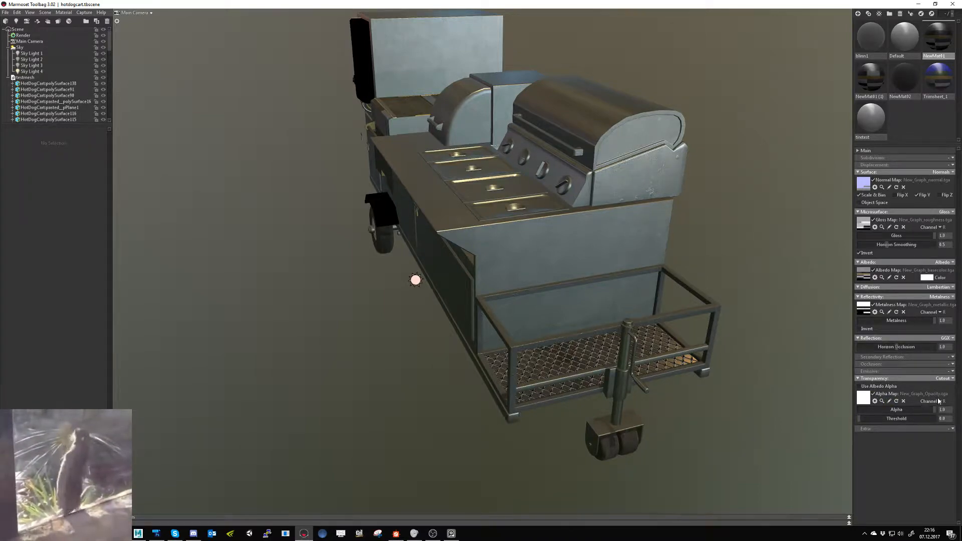
- Browse for NewMat1's alpha map and delete the old New_Graph_Opacity.tga from the Trimsheet_1 export folder
left_click(865, 400)
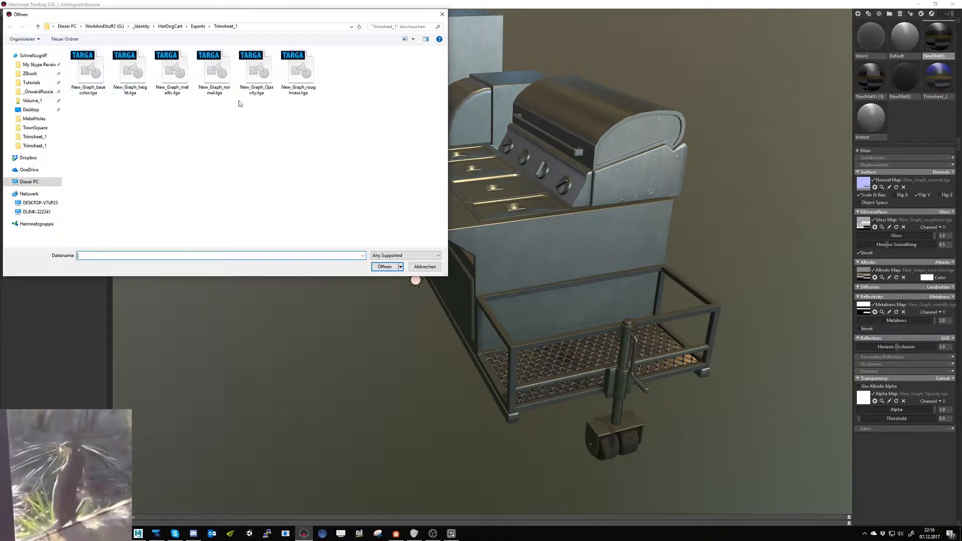
left_click(264, 95)
key("Delete")
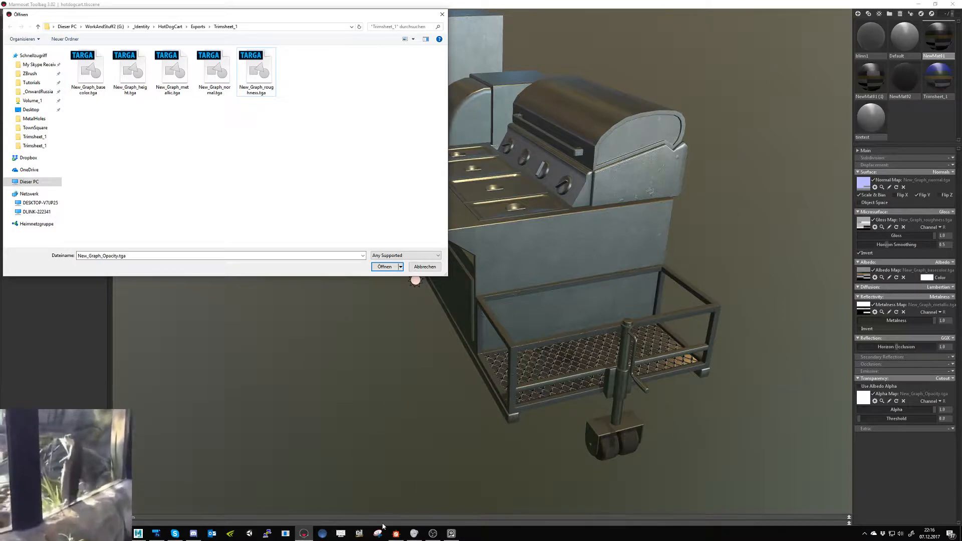
- Switch to Substance Designer, open New_Graph of MasterTrim.sbs and set the multi_material_blend node's Opacity channel to True
left_click(396, 534)
double_click(36, 74)
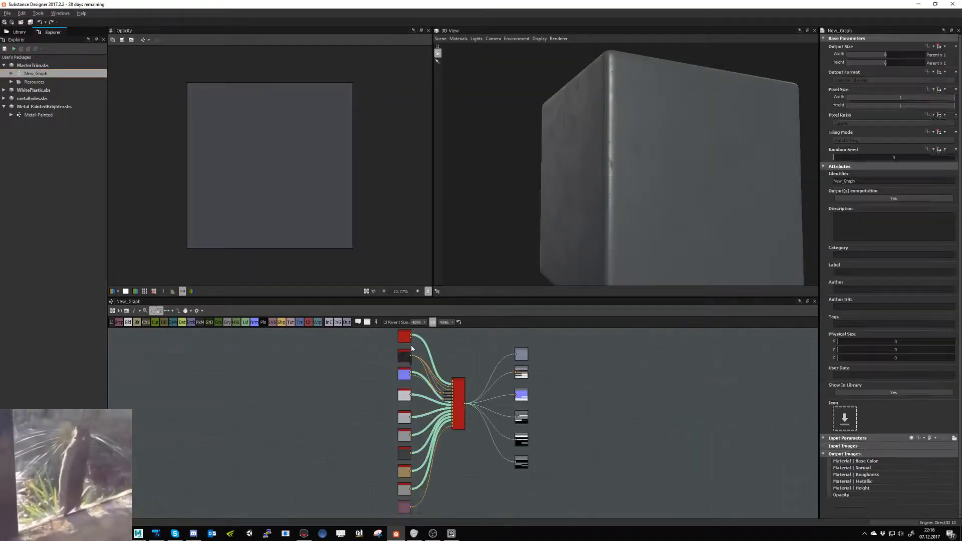
left_click(464, 386)
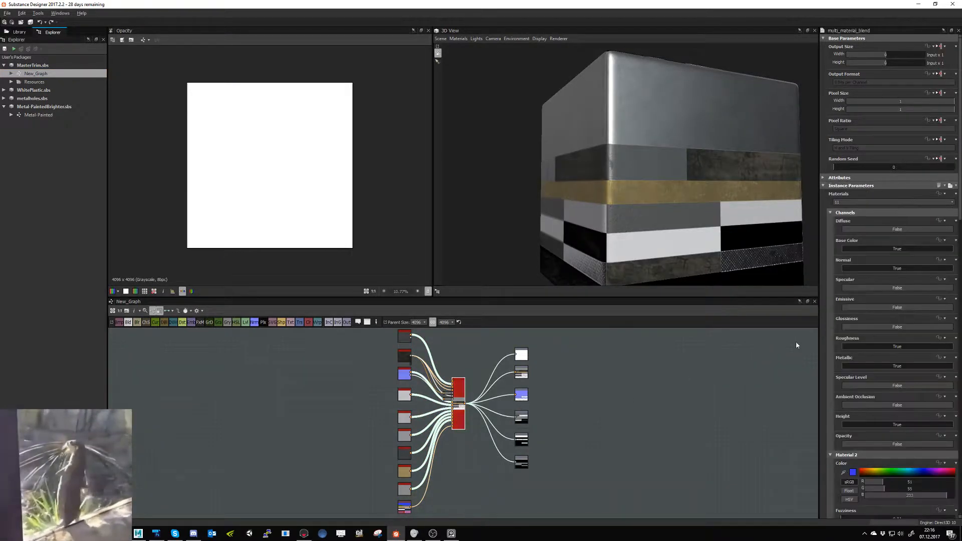
left_click(908, 445)
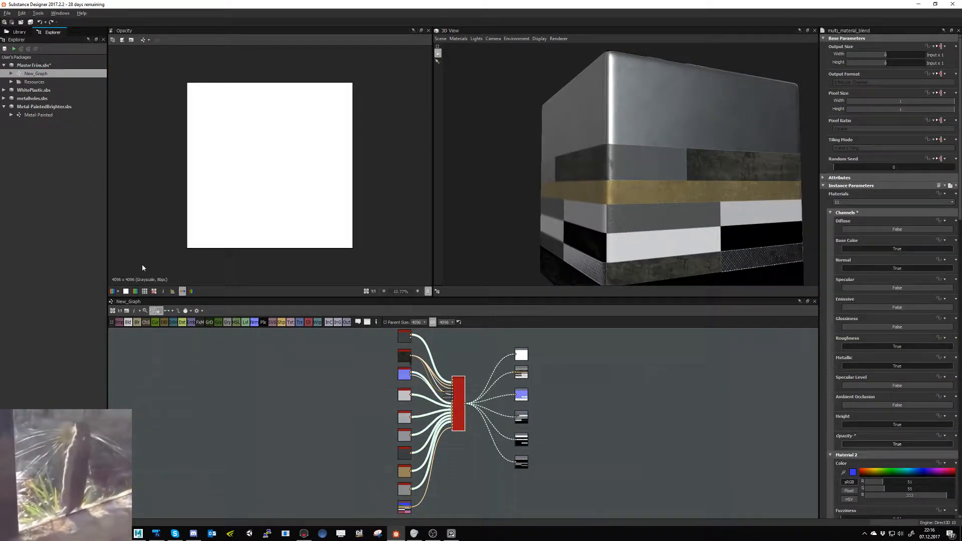
- Export only the Opacity output of New_Graph as a Targa bitmap to the Trimsheet_1 folder
right_click(42, 74)
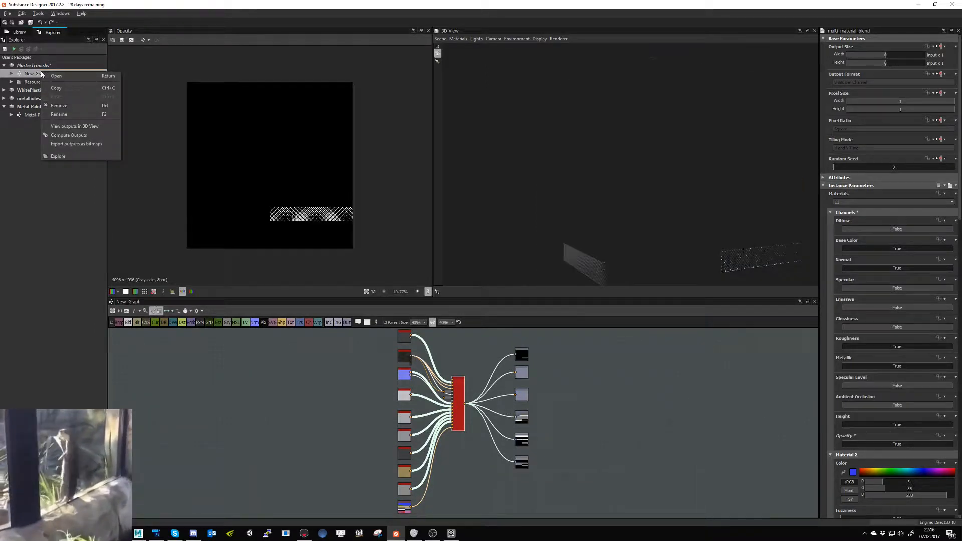
left_click(70, 144)
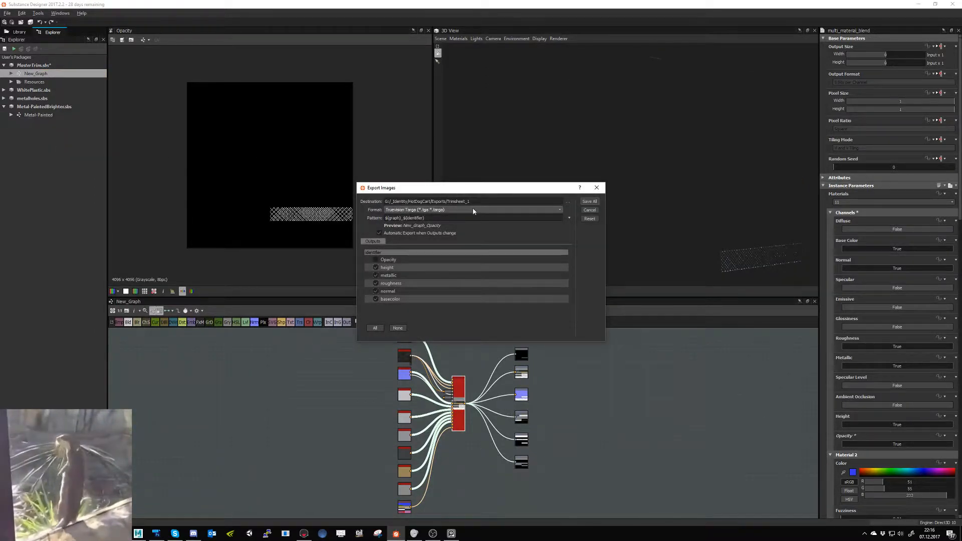
left_click(397, 328)
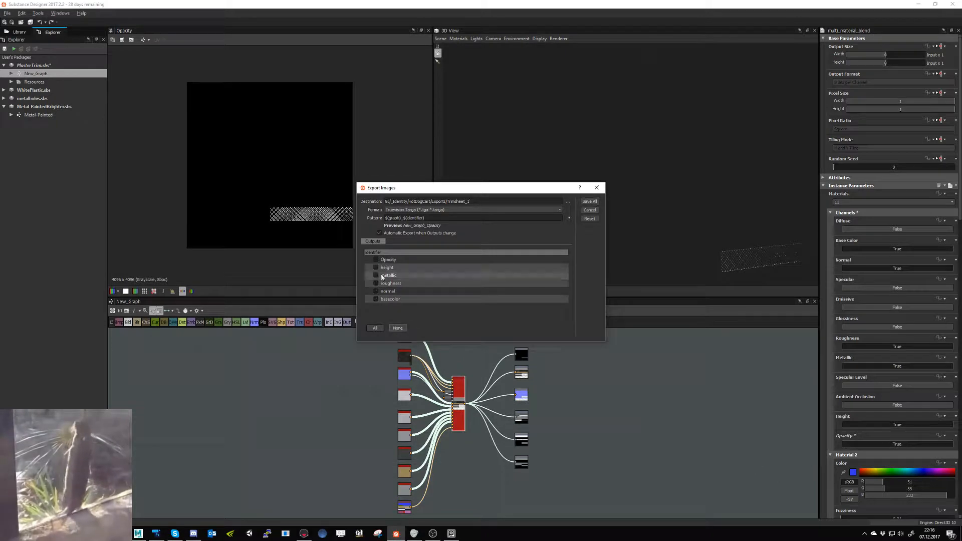
left_click(376, 260)
left_click(589, 201)
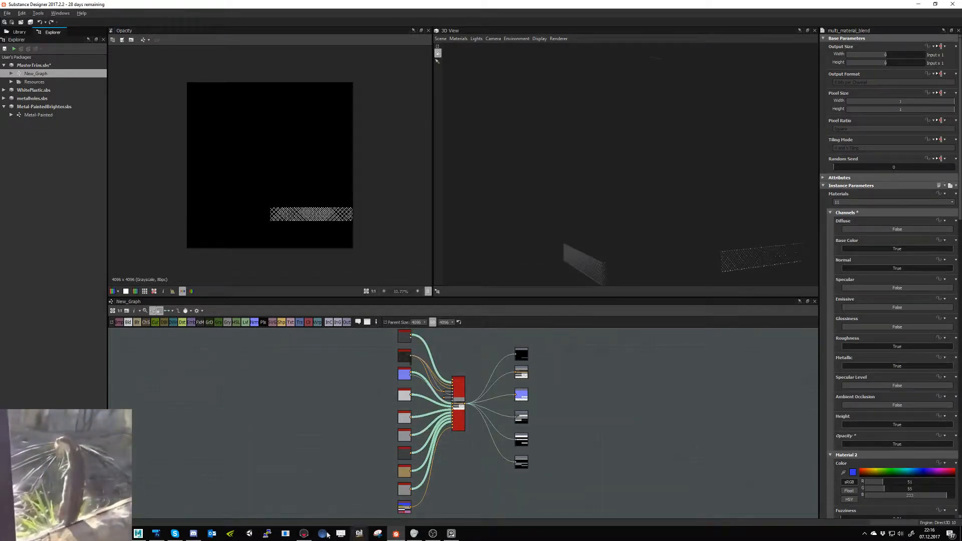
- Switch to Marmoset Toolbag, load the new New_Graph_Opacity.tga as NewMat1's alpha map and apply the material to the basket's mesh floor
left_click(303, 533)
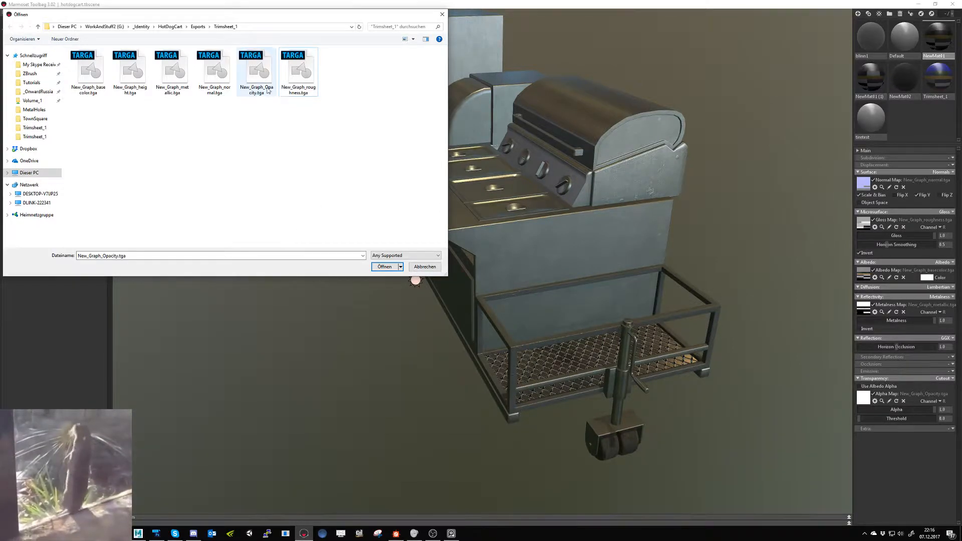
double_click(257, 72)
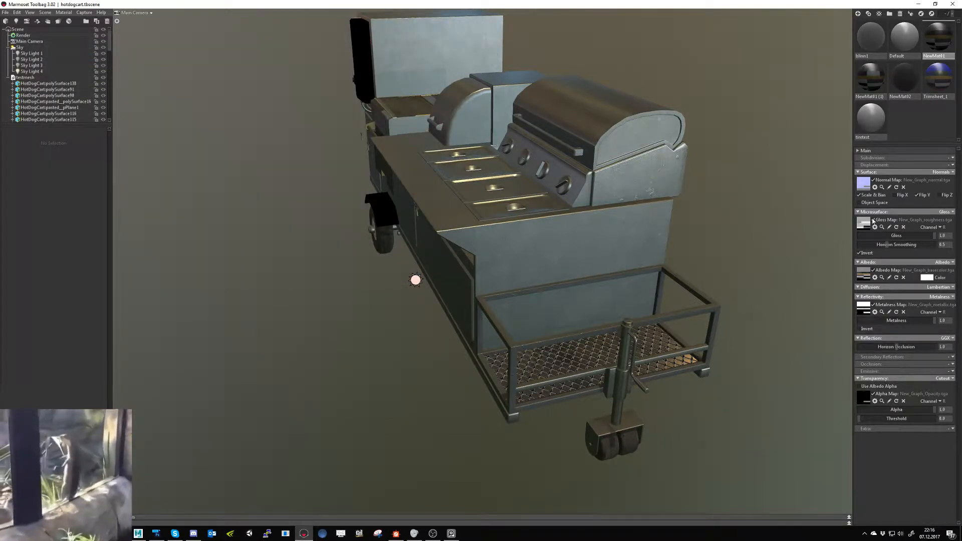
left_click_drag(937, 36, 656, 350)
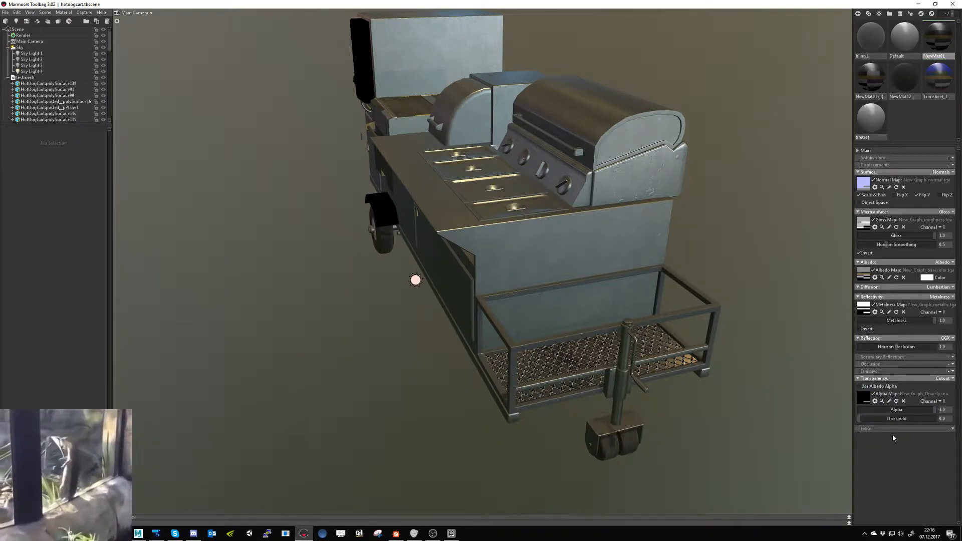
- Set the cutout transparency threshold of the NewMat1 material to 0.2
left_click_drag(933, 410, 870, 419)
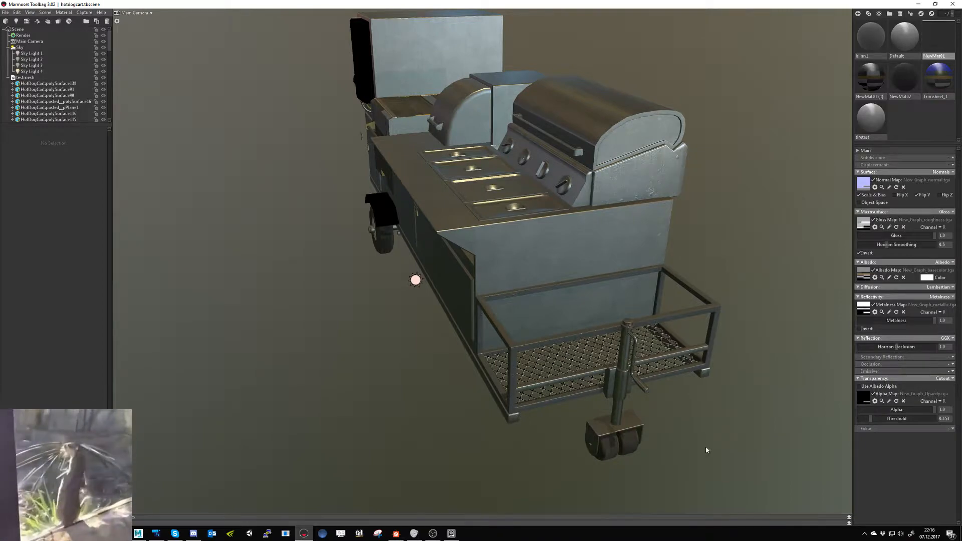
left_click_drag(686, 420, 704, 440)
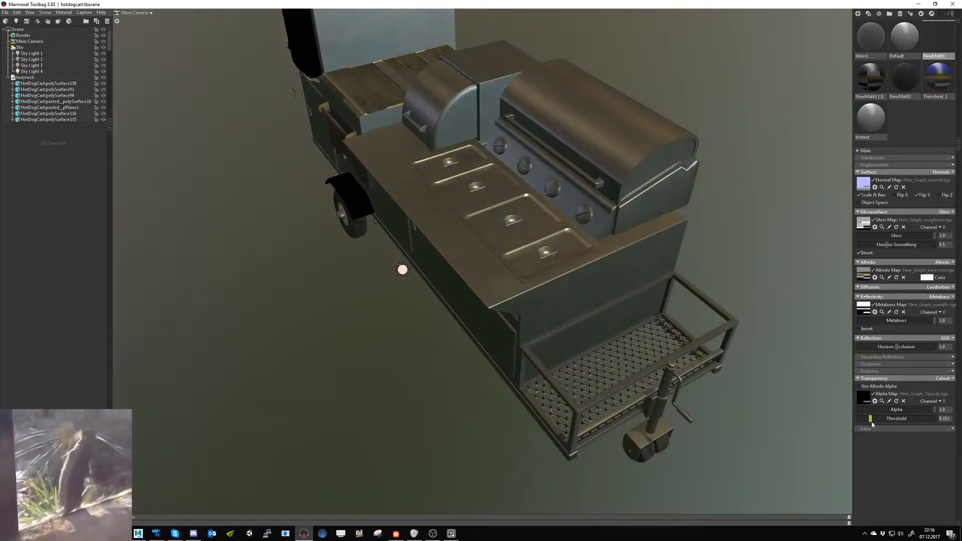
mouse_move(870, 419)
left_mouse_down()
mouse_move(858, 421)
mouse_move(878, 425)
left_mouse_up()
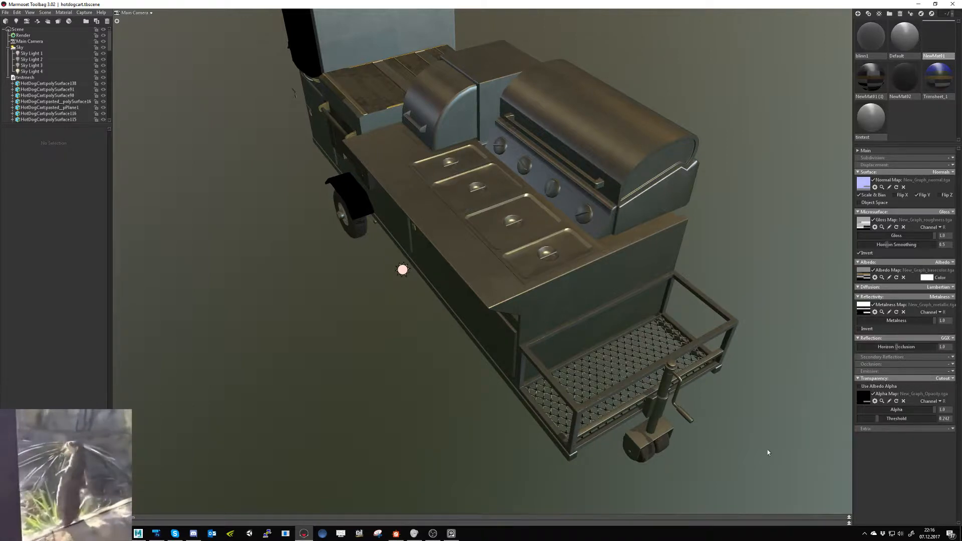
left_click_drag(768, 453, 656, 442)
left_click_drag(950, 420, 942, 418)
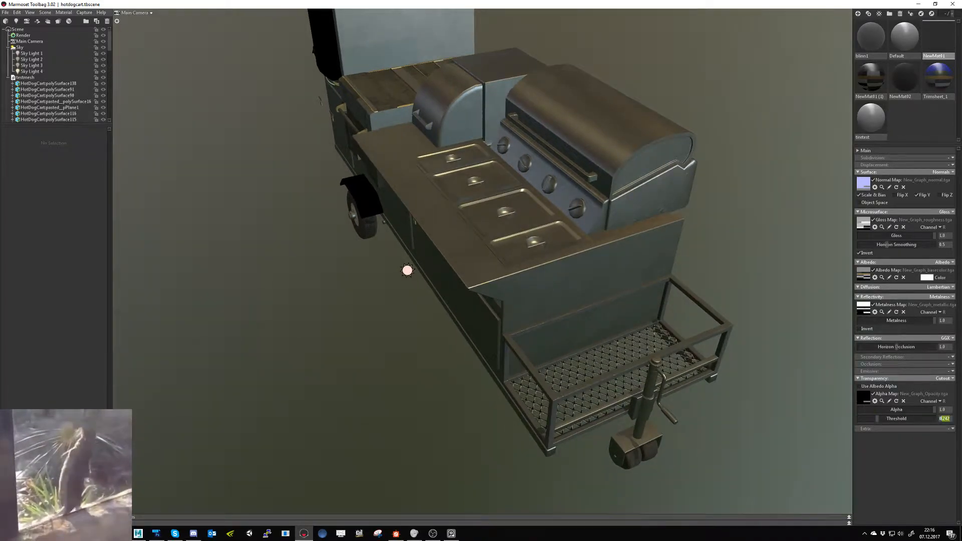
type(".2")
key("Return")
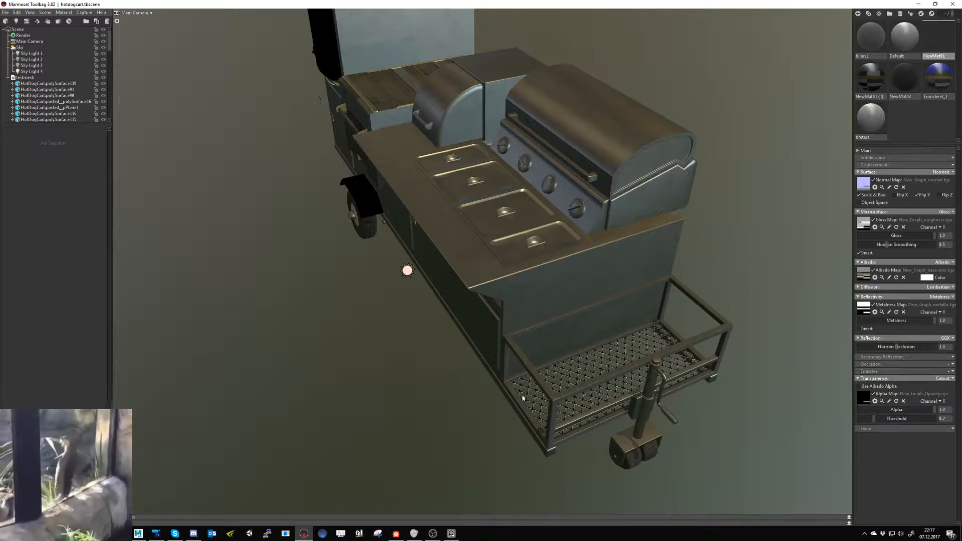
- Examine the cutout mesh floor and frame of the basket up close from low side angles
left_click_drag(416, 373, 449, 358)
middle_click_drag(449, 359, 423, 321)
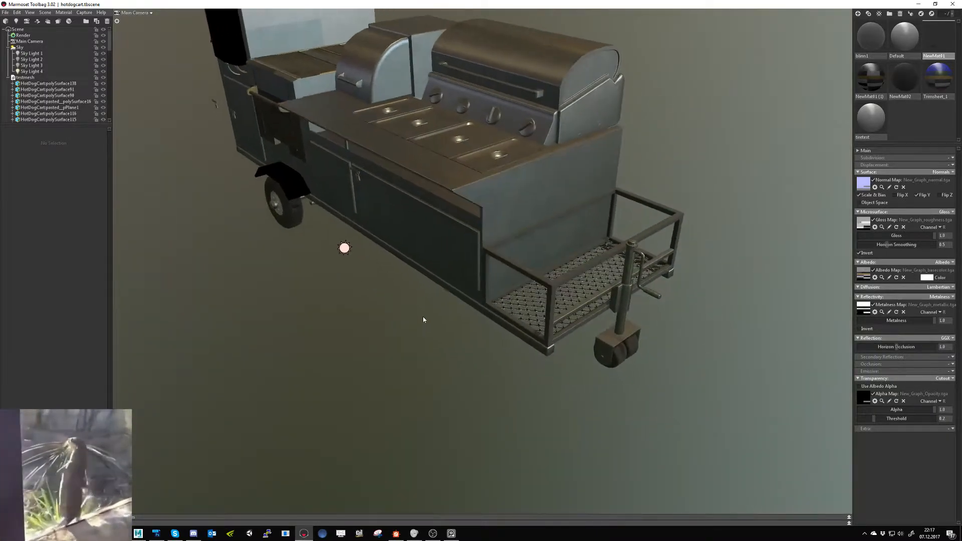
right_click_drag(423, 320, 439, 336)
mouse_move(439, 336)
left_mouse_down("shift")
mouse_move(384, 331)
mouse_move(440, 324)
left_mouse_up("shift")
right_click_drag(440, 325, 465, 348)
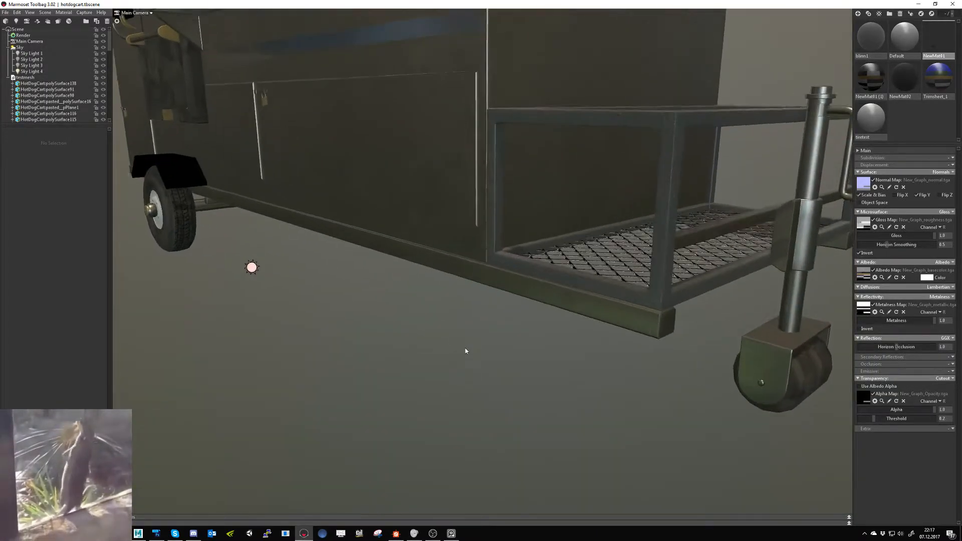
left_click_drag(465, 348, 404, 372)
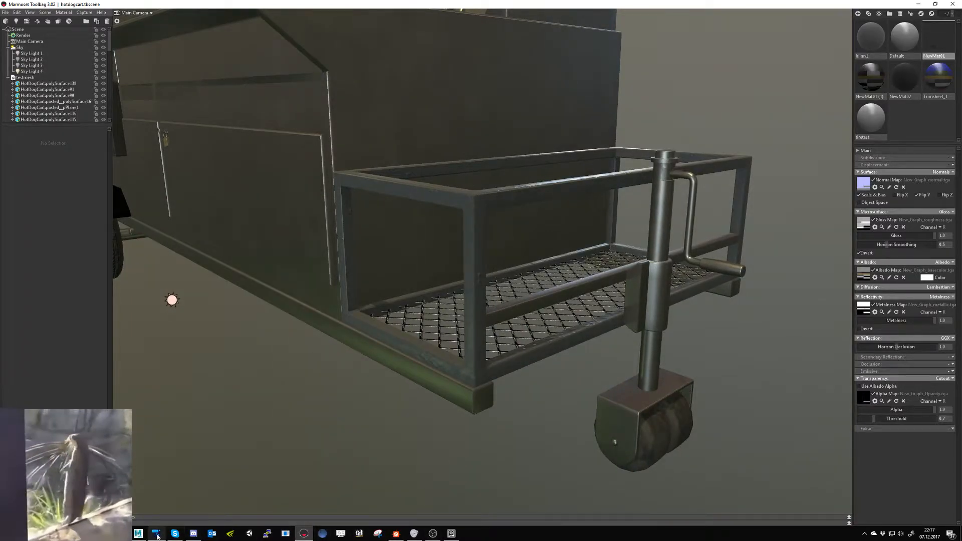
- Switch to Substance Designer and set the multi_material_blend node's Opacity channel back to False
left_click(396, 533)
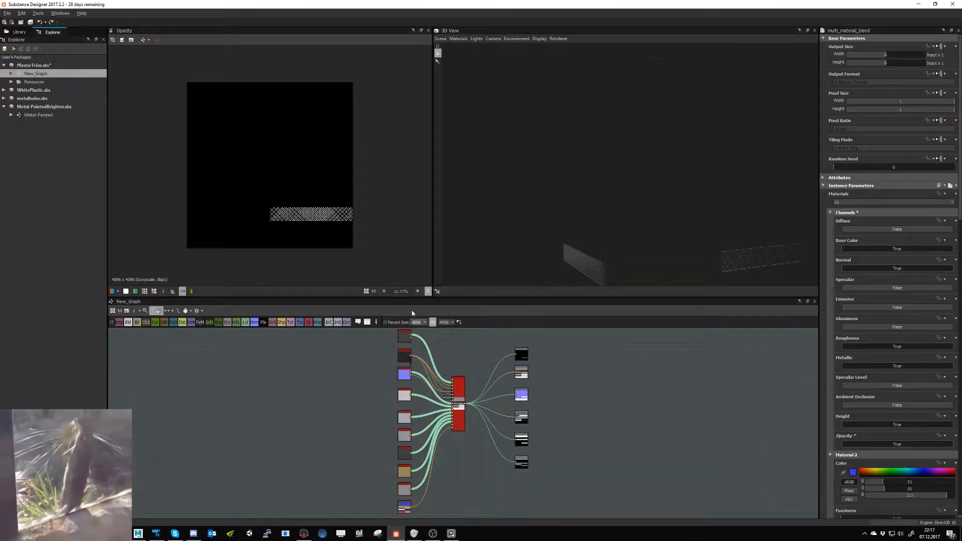
left_click(897, 444)
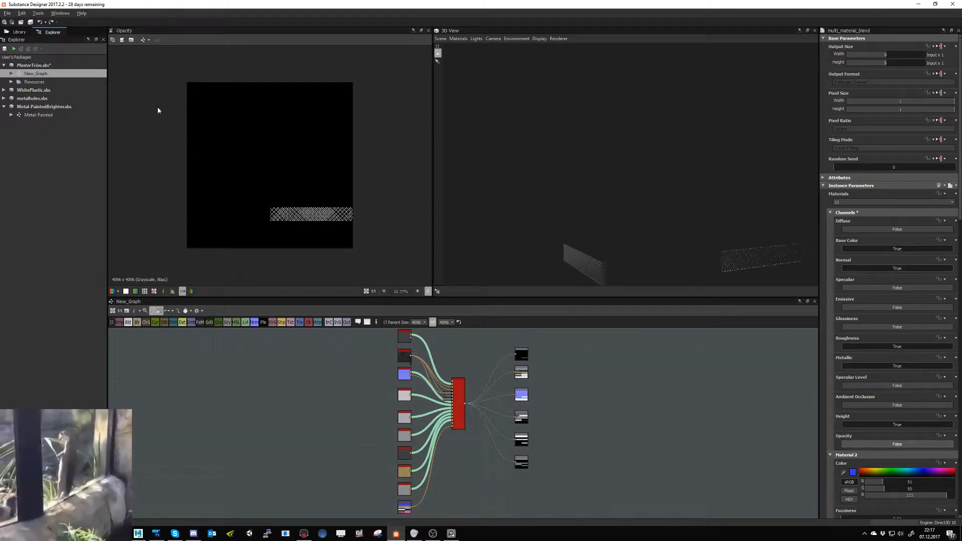
- Open the Metal-Painted graph and inspect the settings of the last Blend node in the Height Blending group
left_click(30, 115)
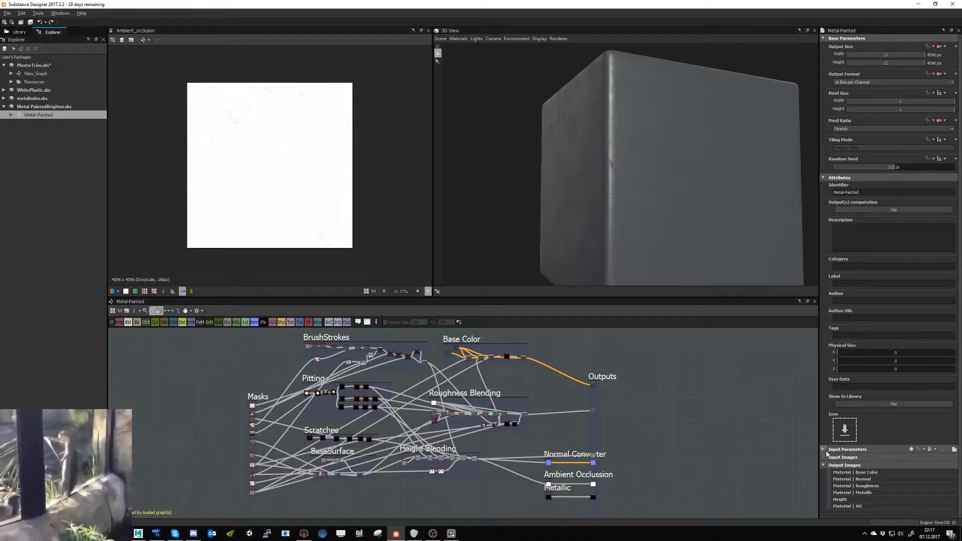
middle_click_drag(601, 451, 580, 460)
scroll(449, 381, "up", 2)
middle_click_drag(456, 394, 524, 375)
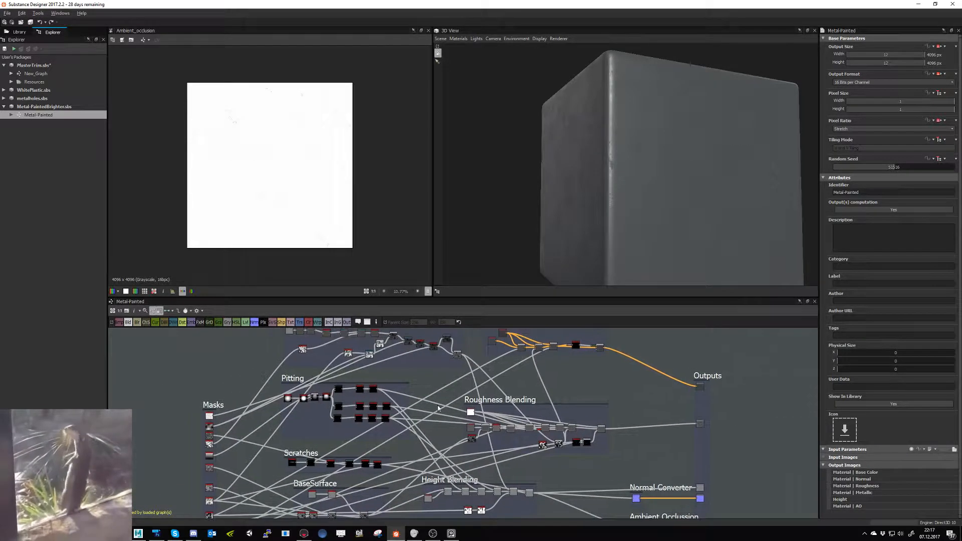
middle_click_drag(304, 432, 269, 403)
scroll(420, 471, "up", 1)
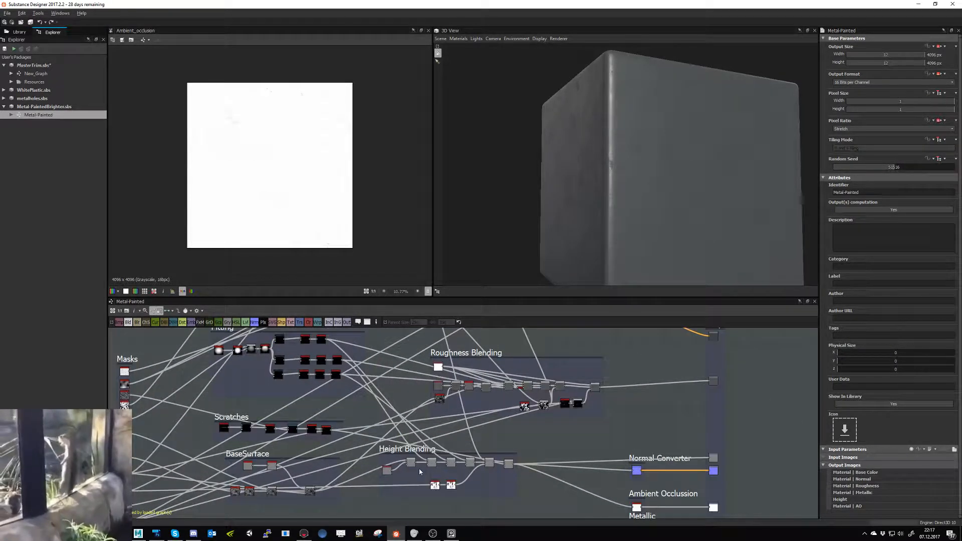
middle_click_drag(432, 456, 466, 428)
mouse_move(281, 465)
middle_mouse_down()
mouse_move(367, 434)
mouse_move(292, 461)
middle_mouse_up()
scroll(367, 434, "up", 2)
middle_click_drag(462, 395, 397, 436)
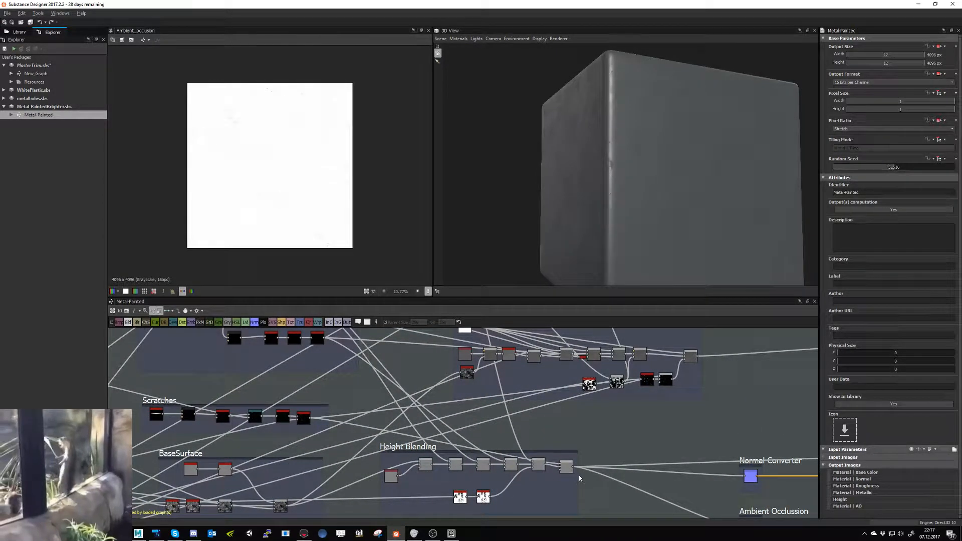
scroll(583, 480, "up", 2)
middle_click_drag(545, 496, 312, 399)
scroll(325, 481, "down", 3)
scroll(416, 473, "up", 2)
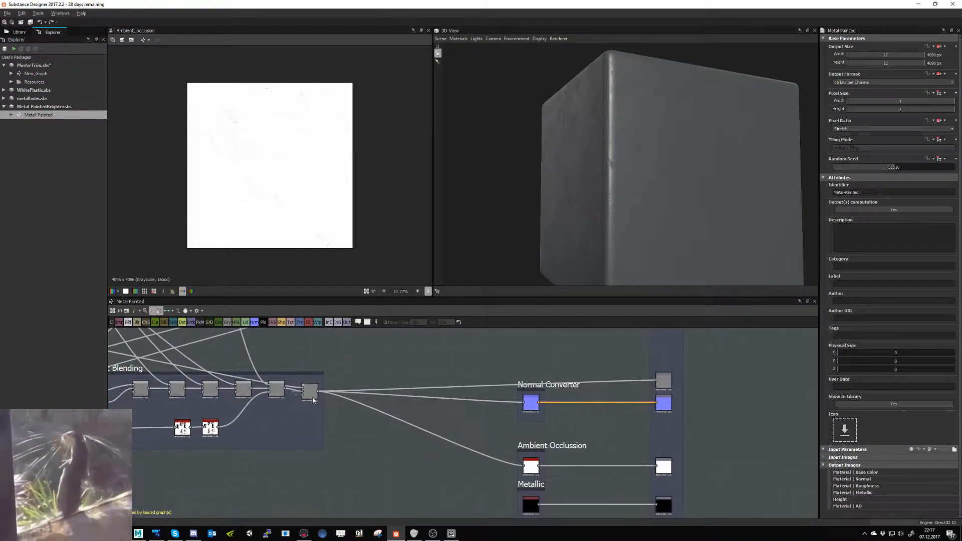
left_click(310, 395)
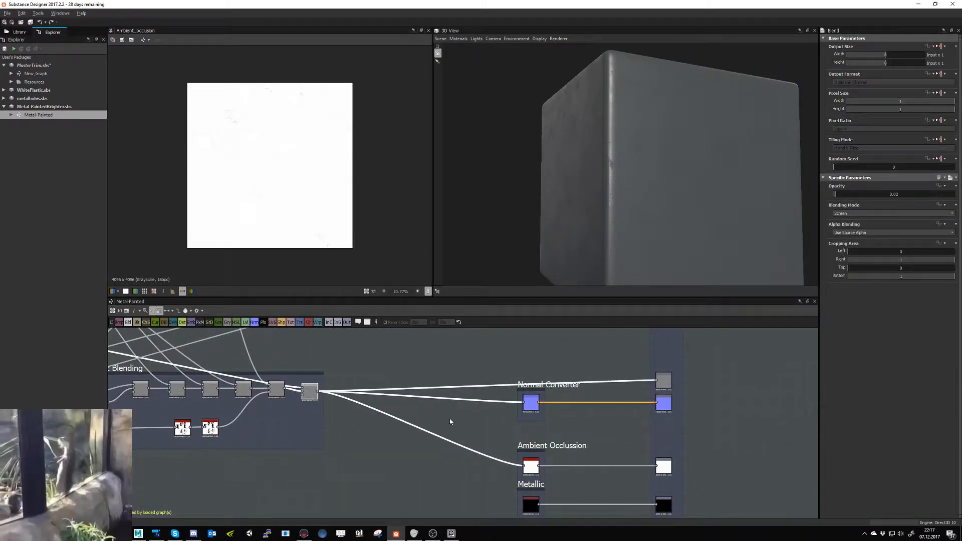
- Insert a Transformation 2D node into the color link feeding the uppermost output of the Outputs group
scroll(449, 422, "down", 3)
scroll(443, 488, "up", 3)
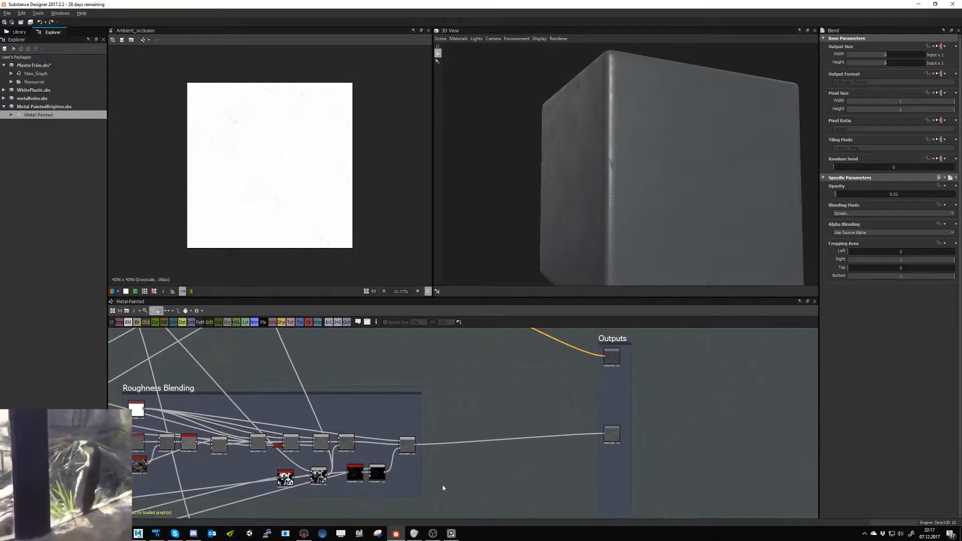
scroll(451, 479, "down", 1)
scroll(469, 449, "down", 1)
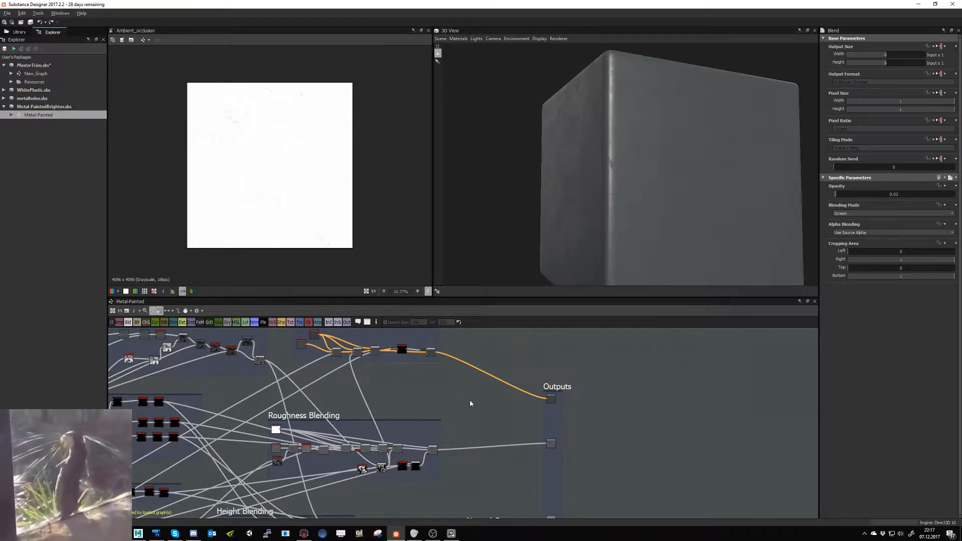
left_click(301, 325)
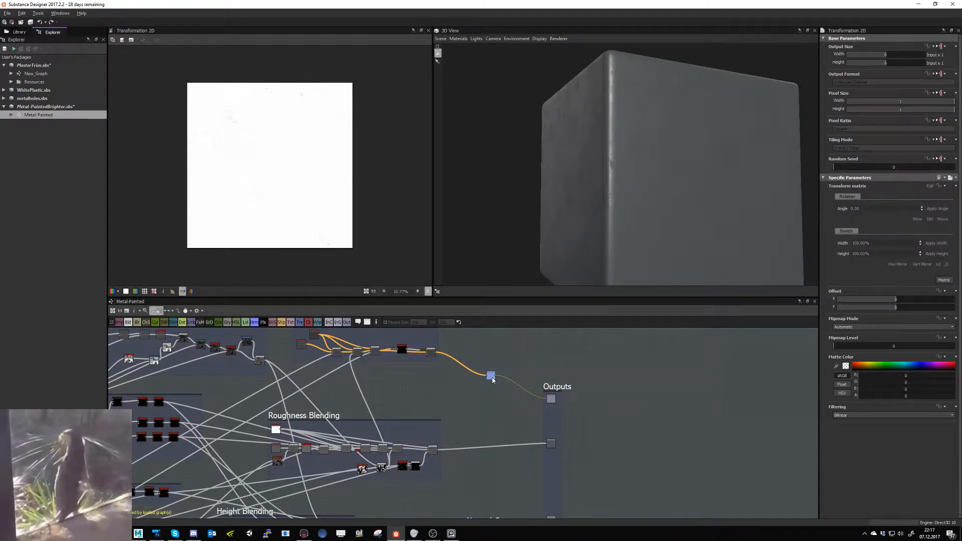
- Add a Transformation 2D node after the last Height Blending blend and route the Normal Converter and Ambient Occlusion inputs through it
middle_click_drag(466, 477, 434, 385)
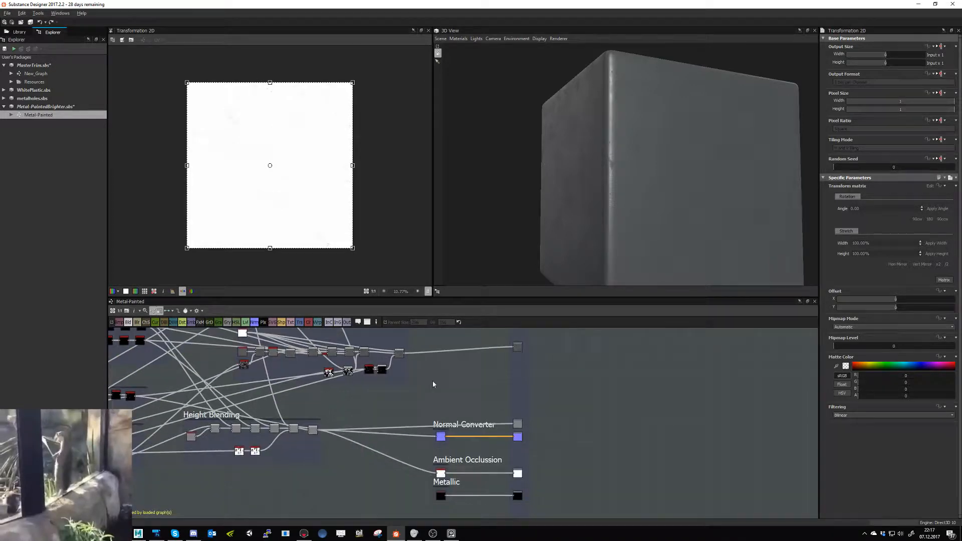
double_click(439, 438)
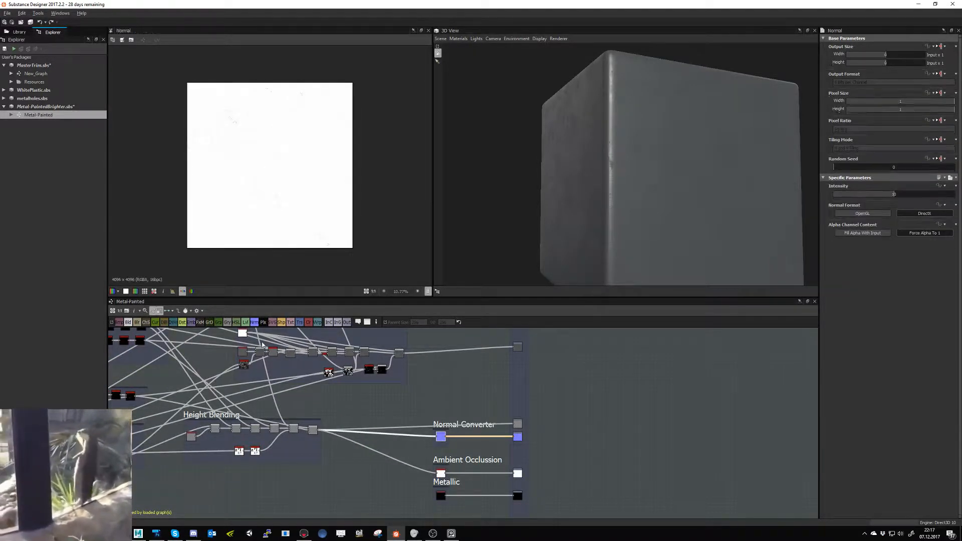
scroll(265, 195, "up", 1)
scroll(350, 426, "up", 5)
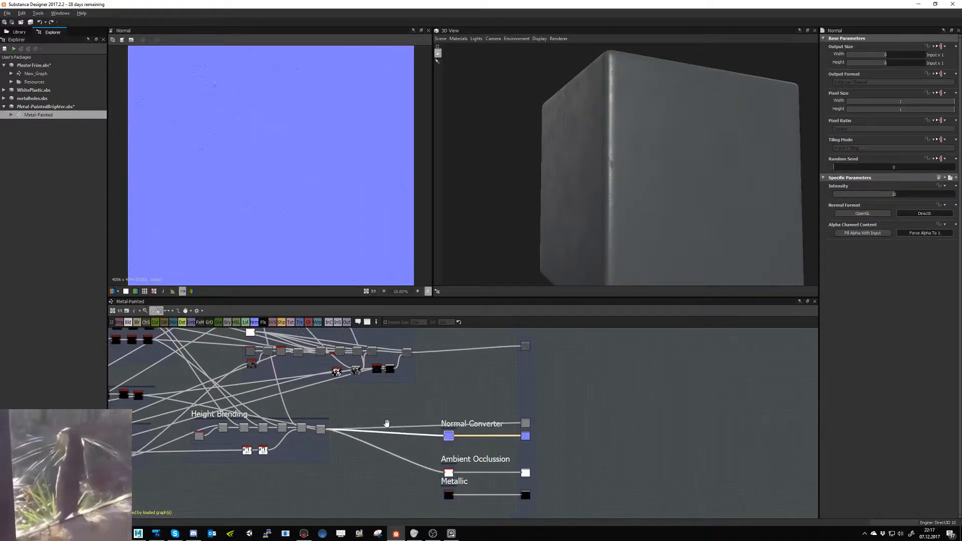
left_click(299, 322)
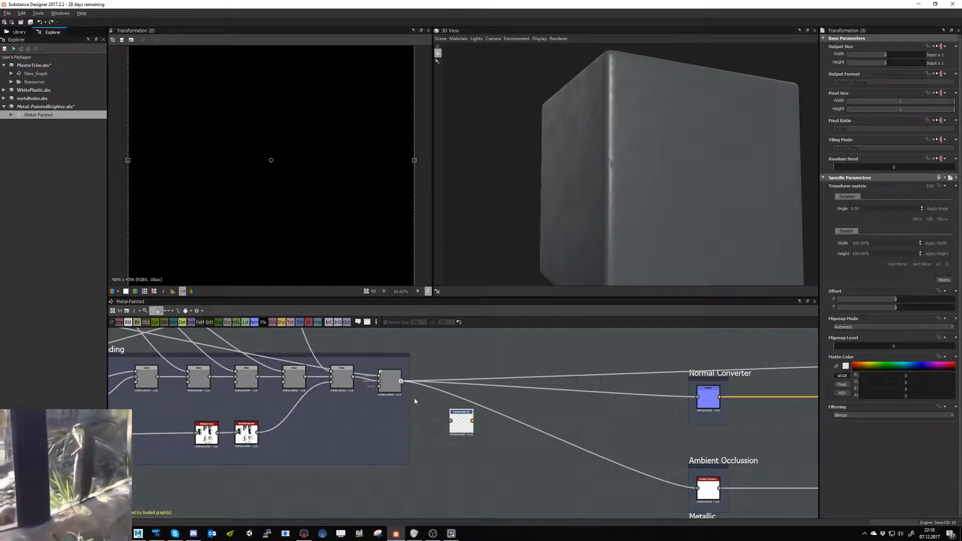
left_click_drag(452, 425, 451, 422)
left_click_drag(400, 382, 453, 409, "shift")
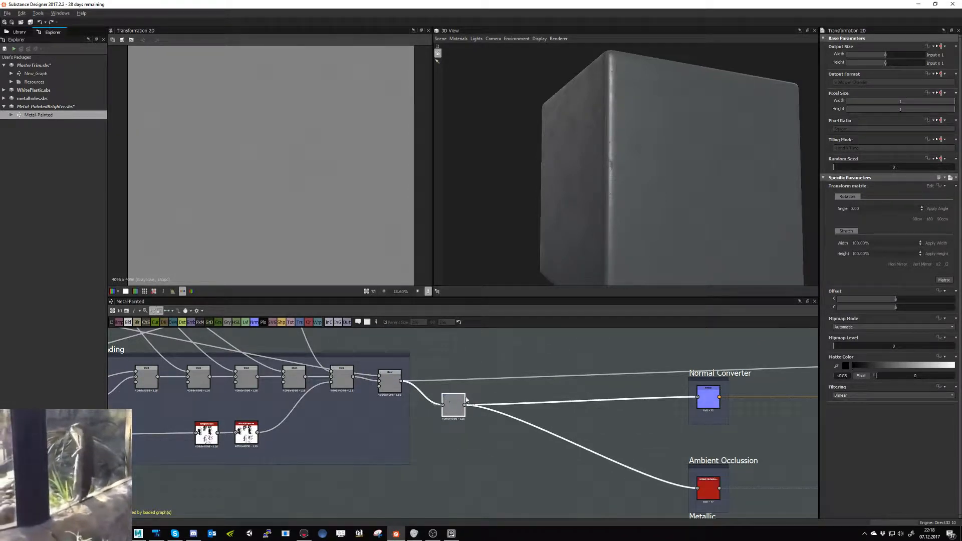
- Replace the blend's direct link to the Height output with one from the new Transformation 2D node, align that node, and save
left_click_drag(517, 364, 522, 391)
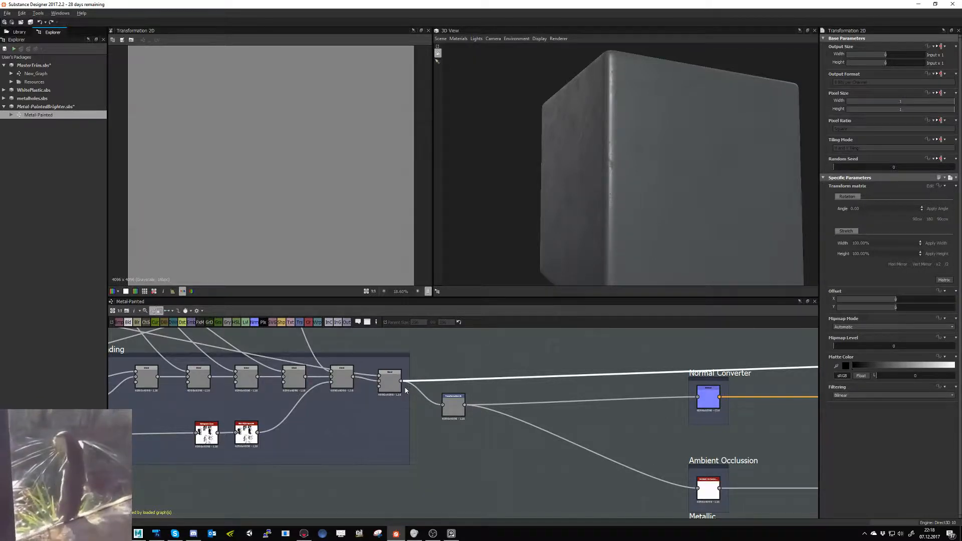
key("Delete")
left_click(465, 404)
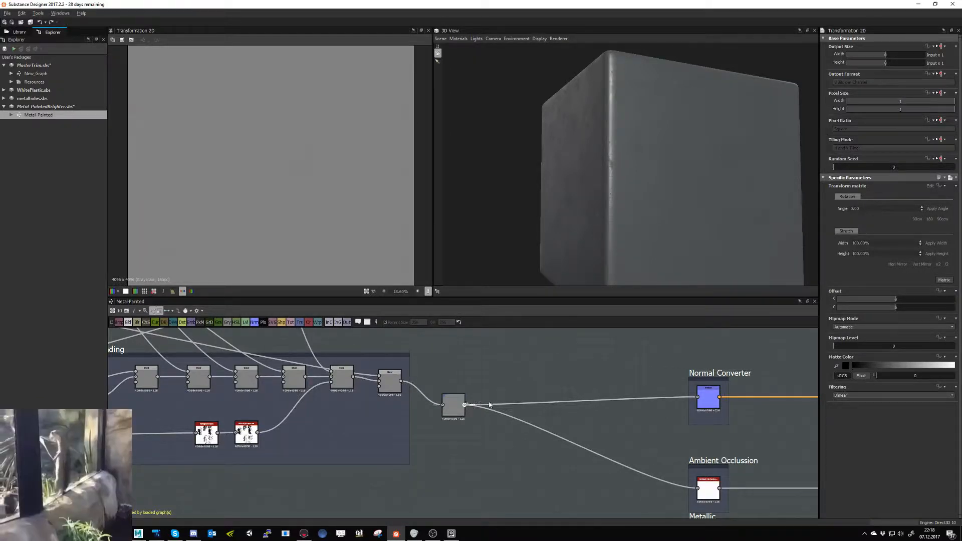
middle_click_drag(609, 374, 161, 456)
left_click(441, 447)
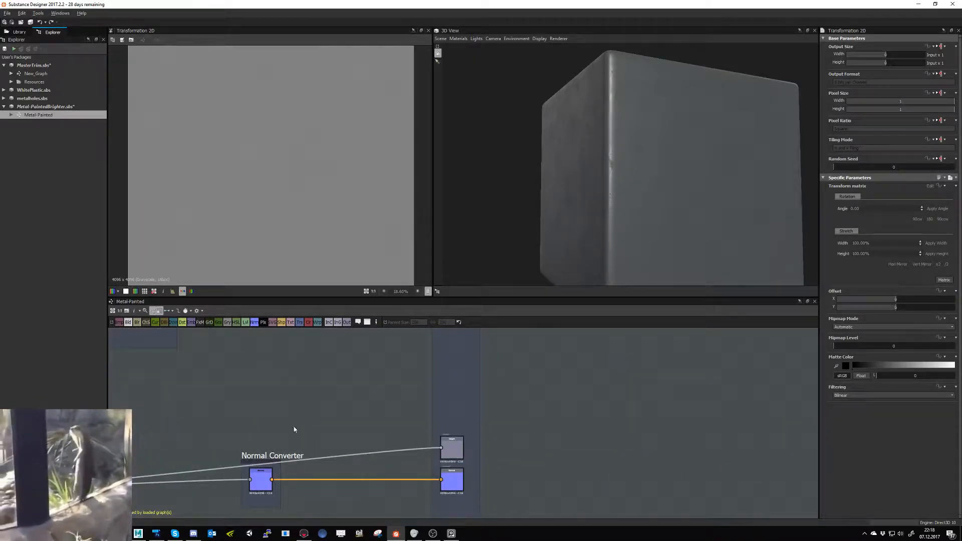
middle_click_drag(400, 408, 637, 333)
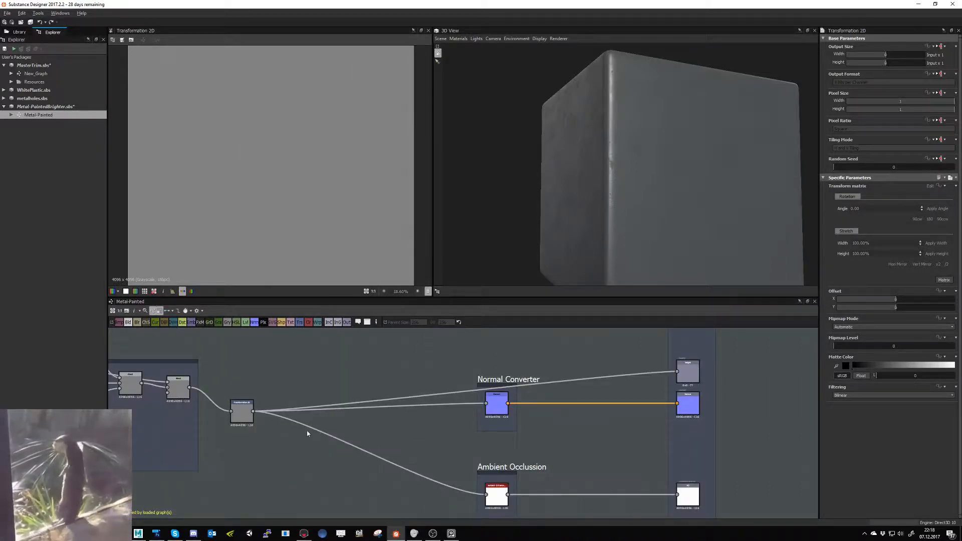
left_click_drag(256, 419, 260, 399)
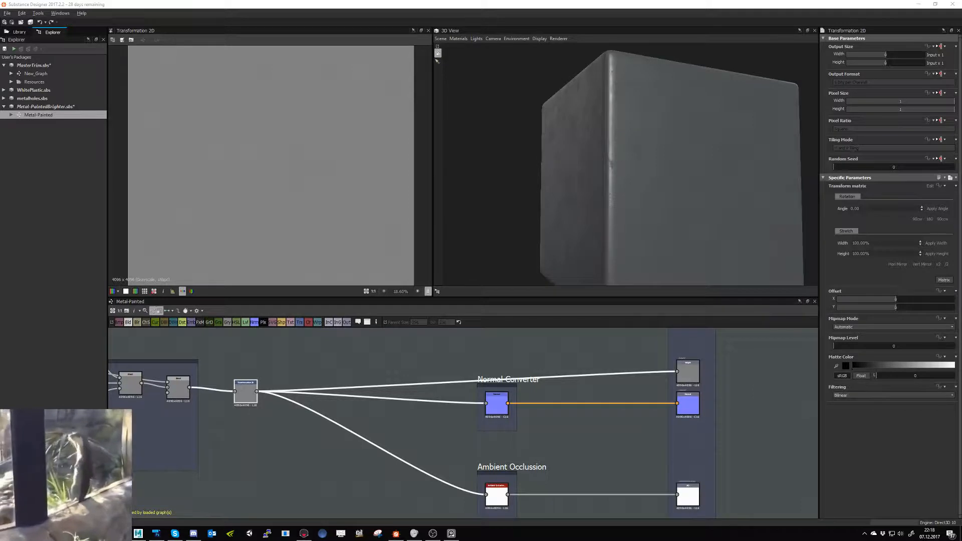
left_click(30, 22)
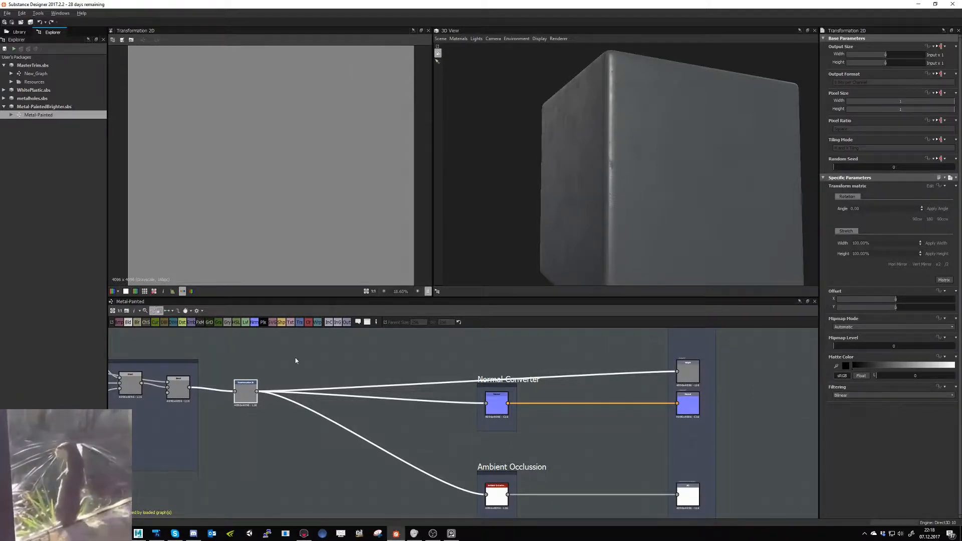
- Halve the stretch of the Transformation 2D node in the height branch, view the resulting normal map, and save the package
left_click(248, 398)
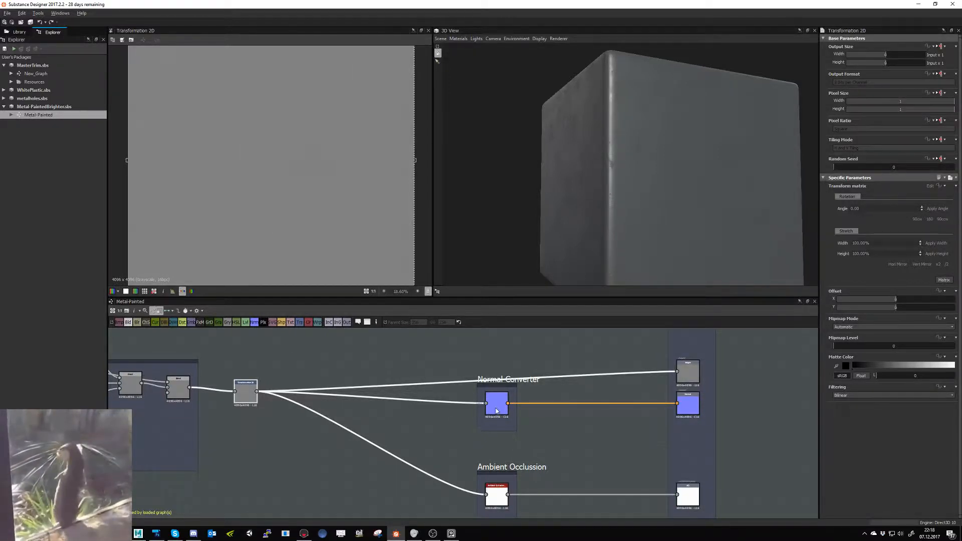
left_click(946, 265)
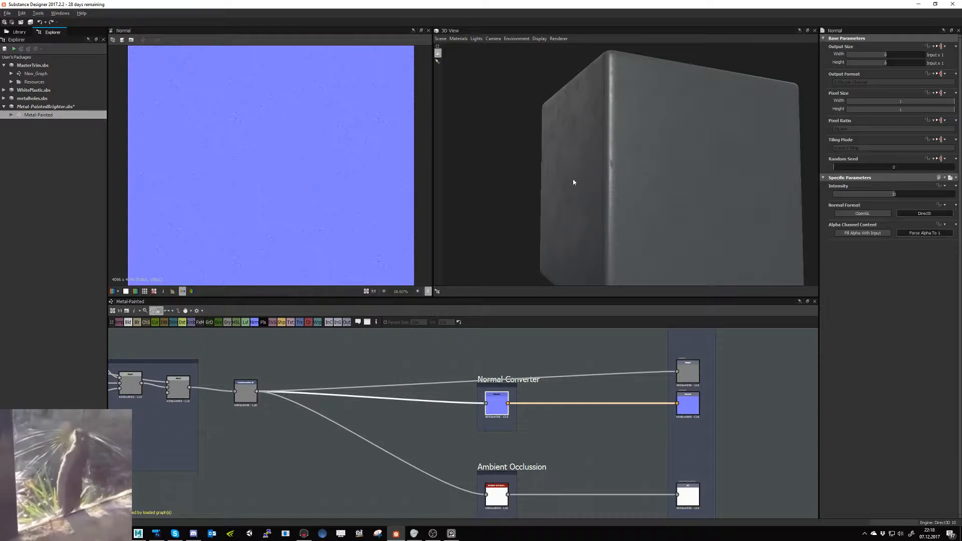
middle_click_drag(525, 332, 421, 455)
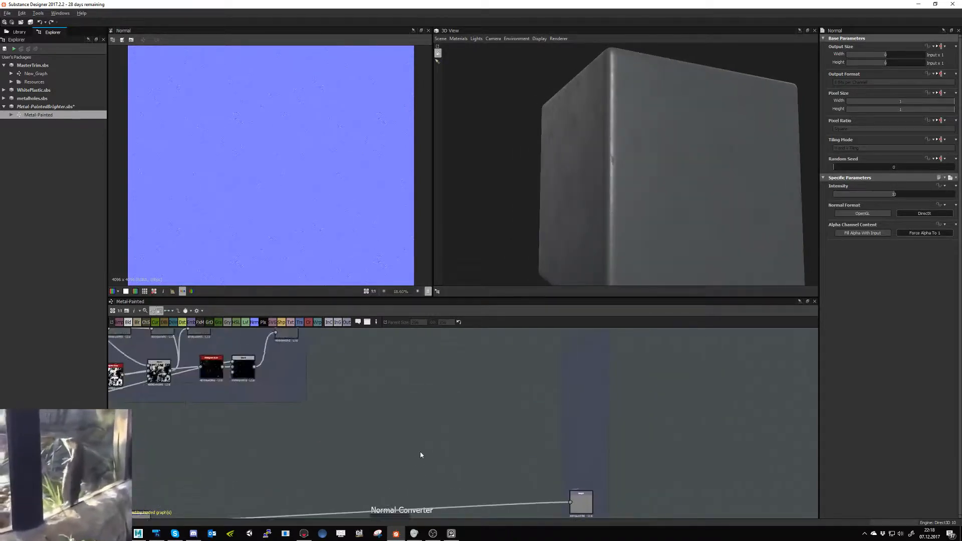
scroll(421, 455, "down", 3)
middle_click_drag(434, 335, 453, 379)
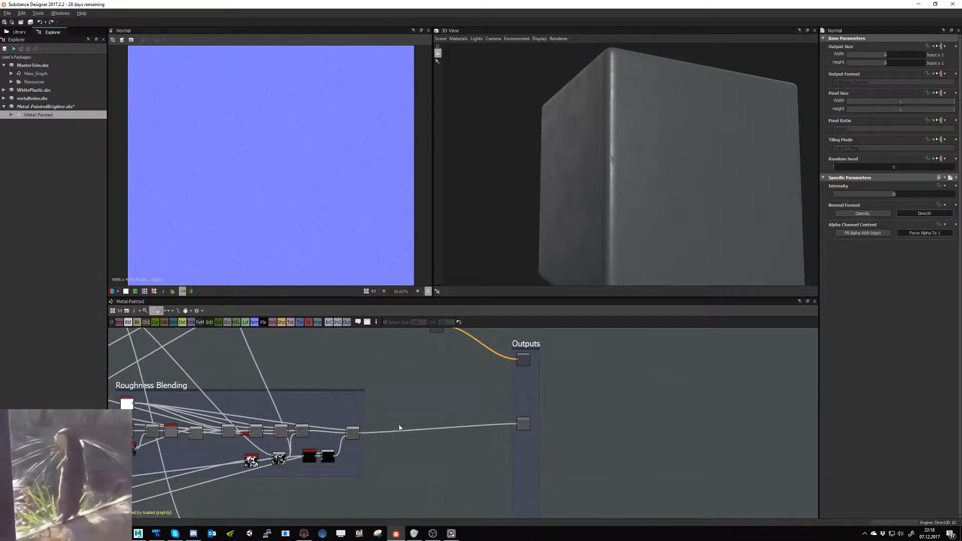
left_click(30, 22)
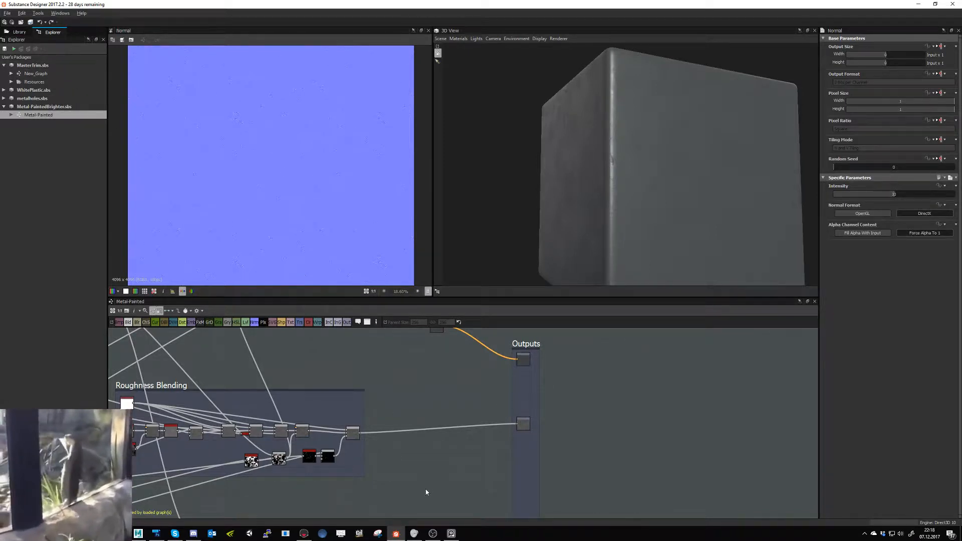
- Open New_Graph, set the multi_material_blend node's Opacity channel to True, and export the graph's outputs as bitmaps
left_click(303, 534)
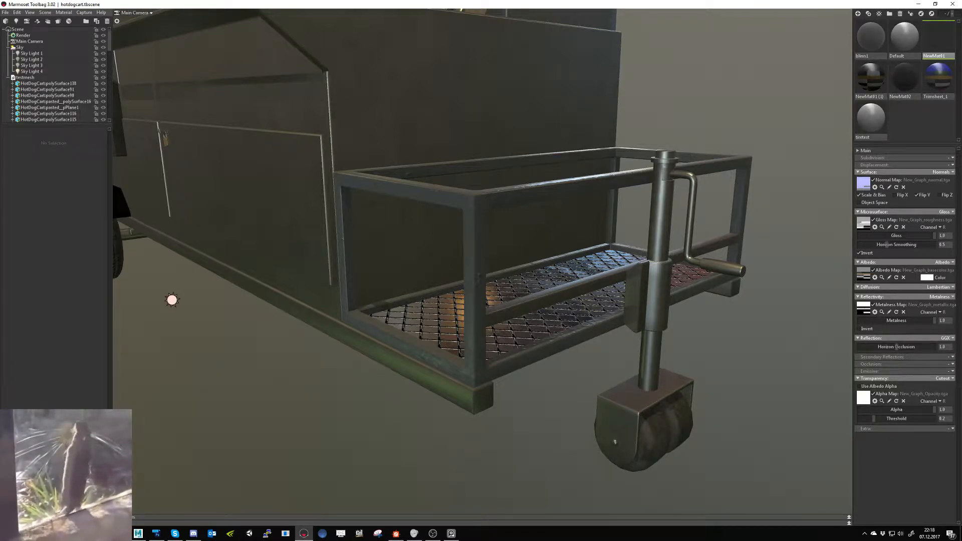
left_click(396, 533)
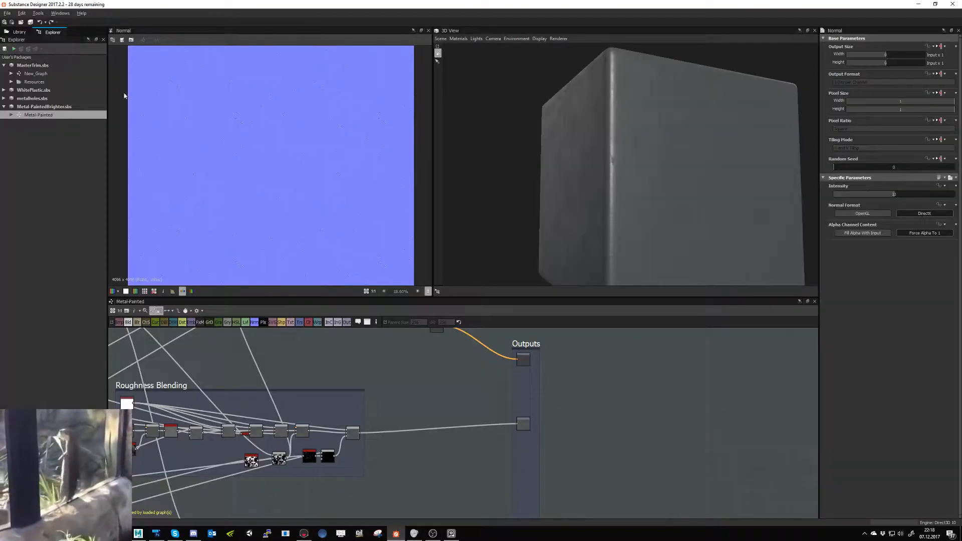
left_click(37, 75)
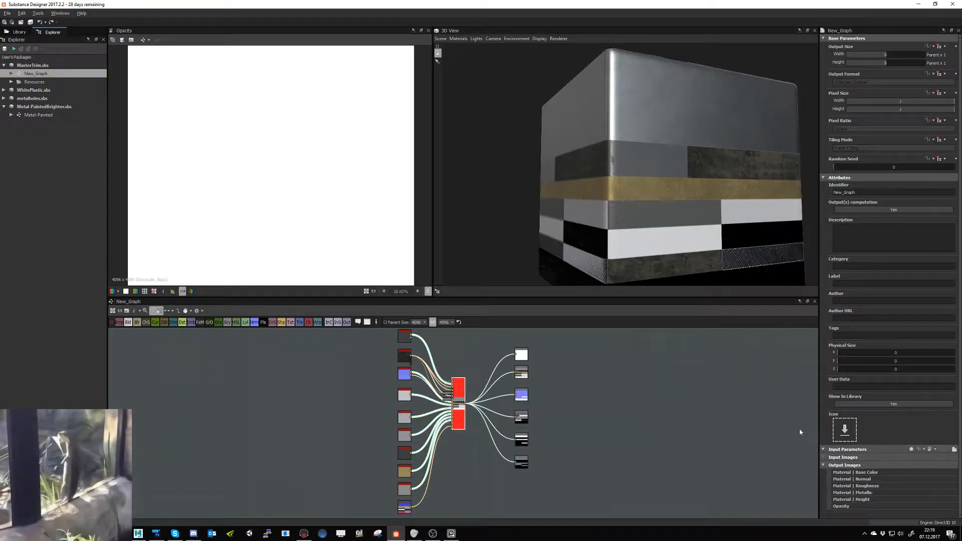
left_click(883, 445)
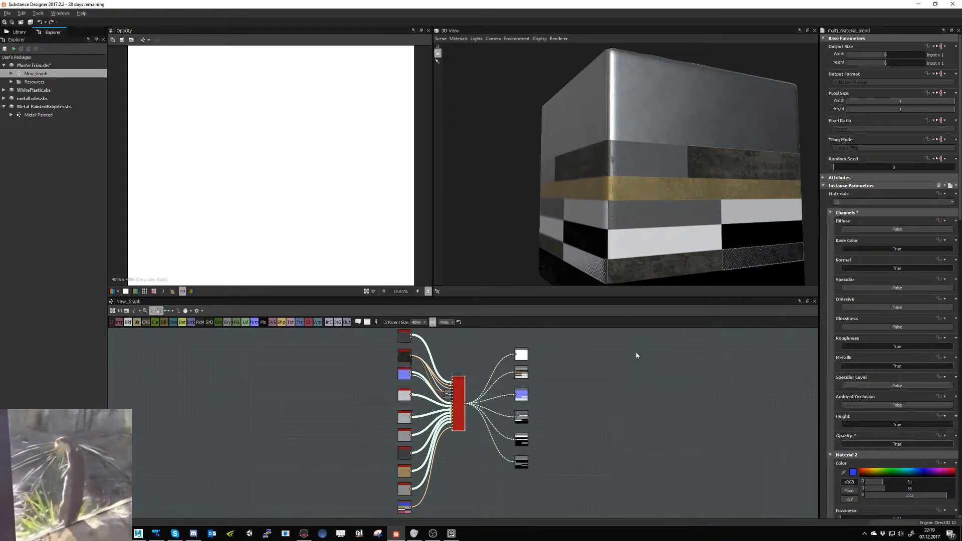
right_click(58, 76)
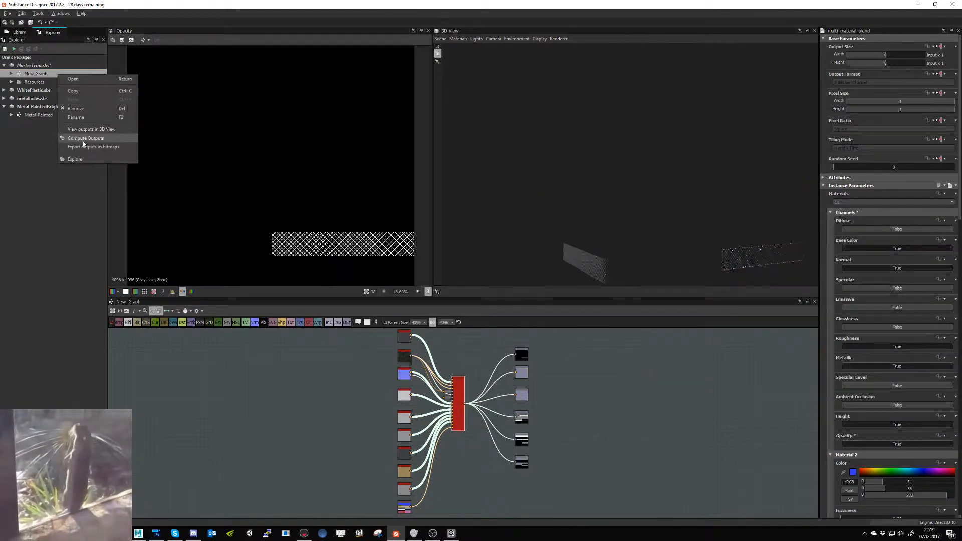
left_click(93, 147)
left_click(589, 201)
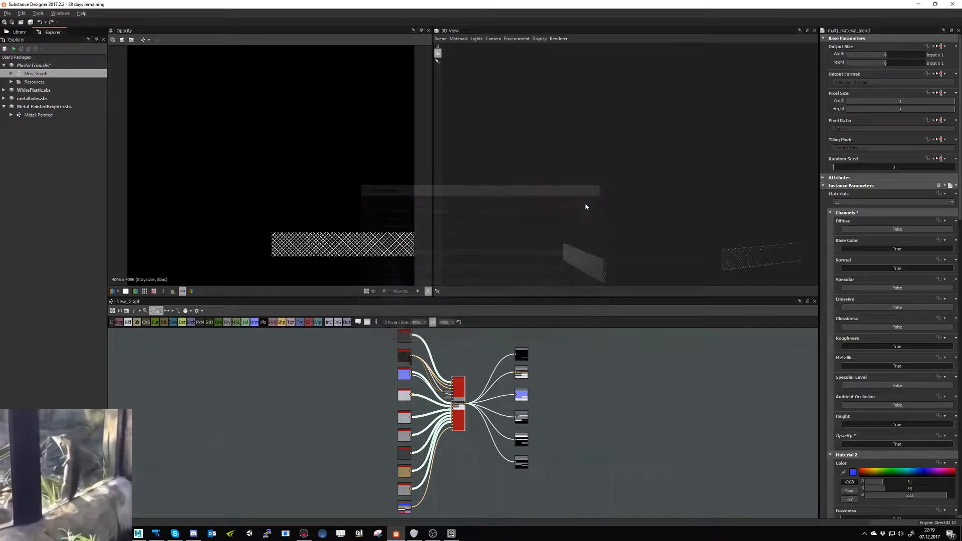
- Set the multi_material_blend Opacity channel back to False and export the New_Graph outputs as bitmaps again
left_click(901, 444)
right_click(54, 73)
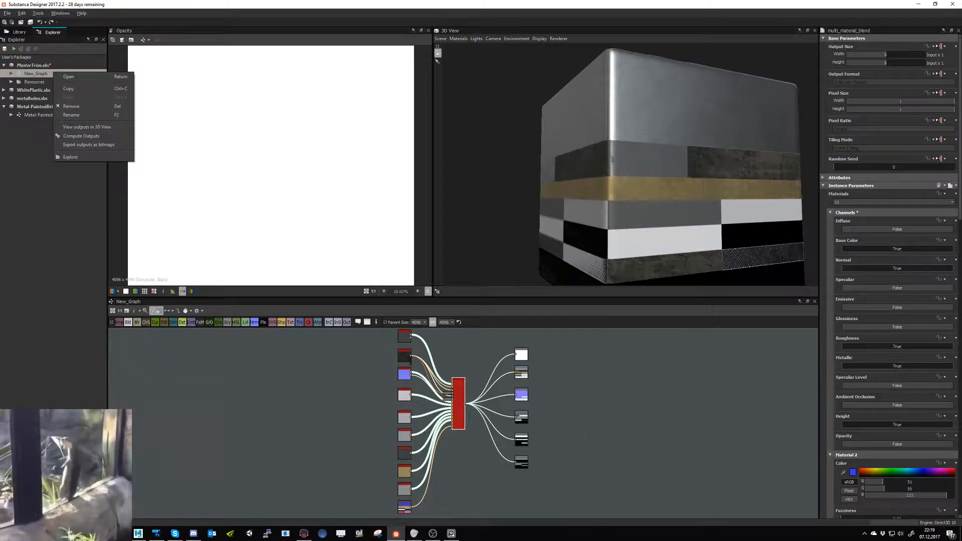
left_click(81, 144)
- Open a File Explorer window and move it clear of the graph
key("super+e")
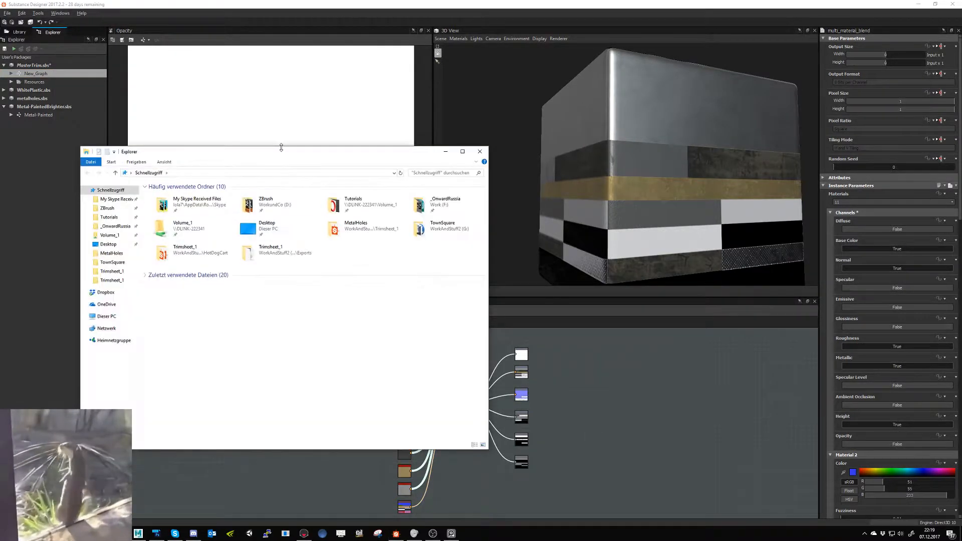
left_click_drag(281, 148, 0, 227)
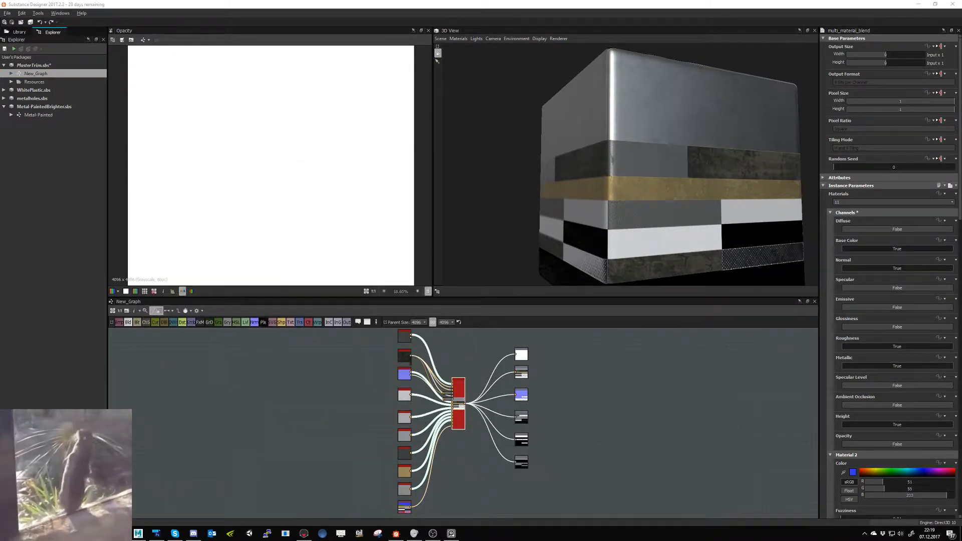
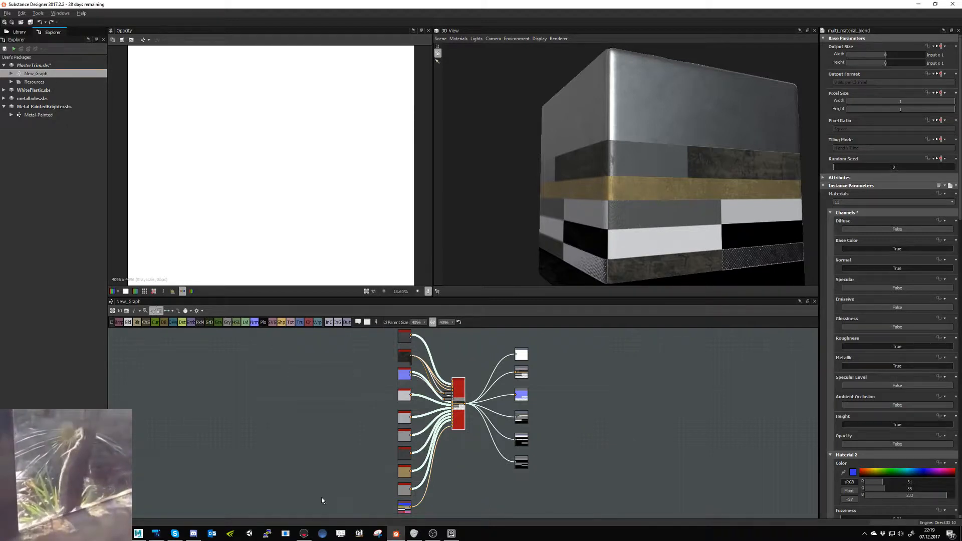
- Export all New_Graph outputs except Opacity as Targa bitmaps to the Trimsheet_1 folder
right_click(49, 74)
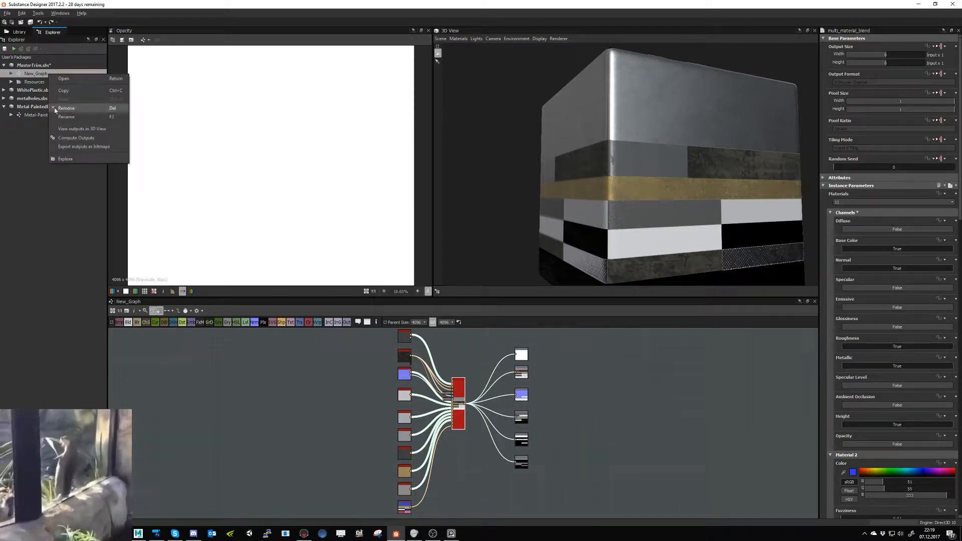
left_click(77, 146)
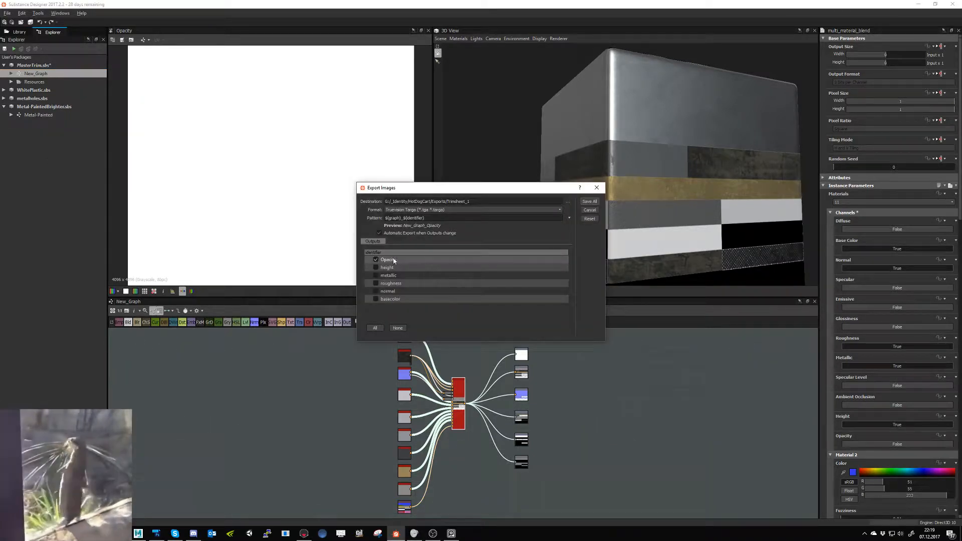
left_click(375, 327)
left_click(376, 260)
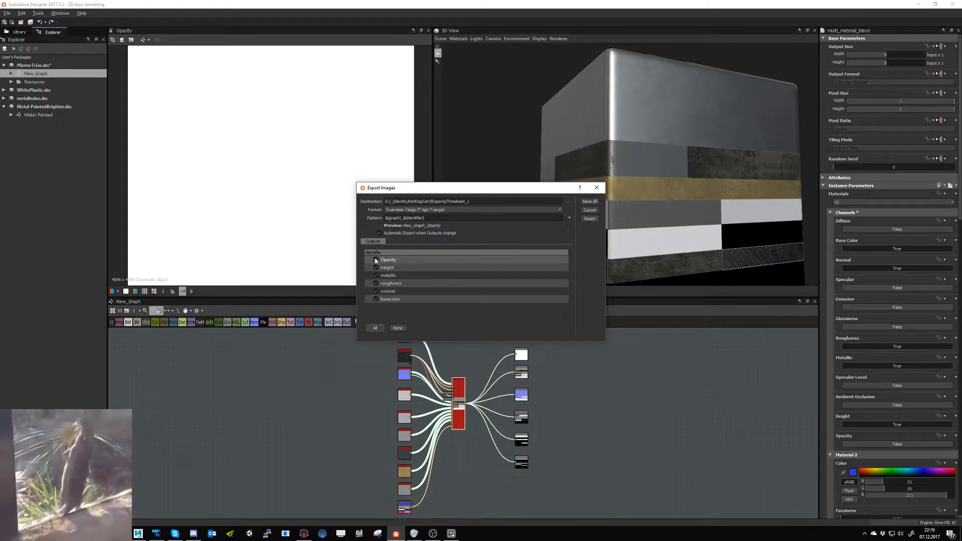
left_click(590, 201)
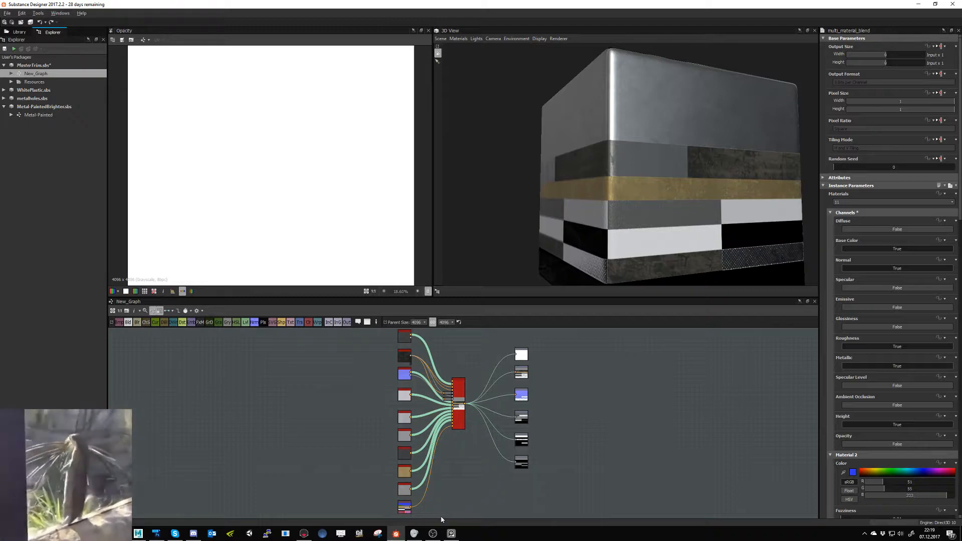
- Switch to Marmoset Toolbag and load "opacity dont change.tga" as the selected trim material's alpha map
left_click(304, 533)
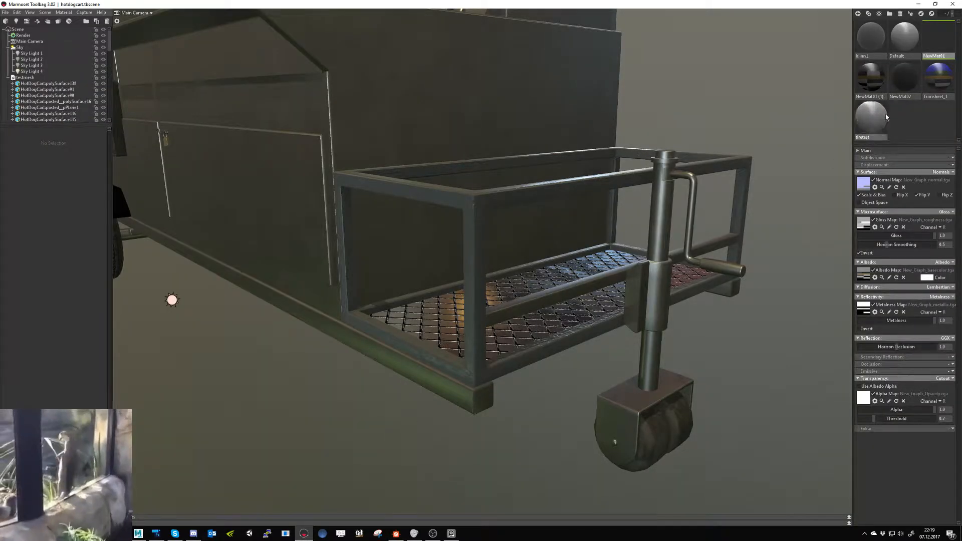
left_click(870, 398)
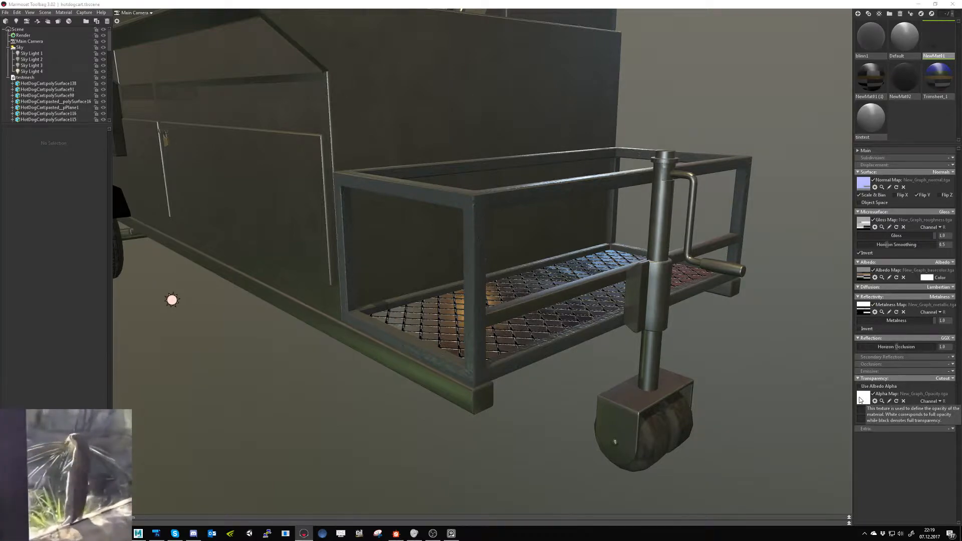
double_click(300, 75)
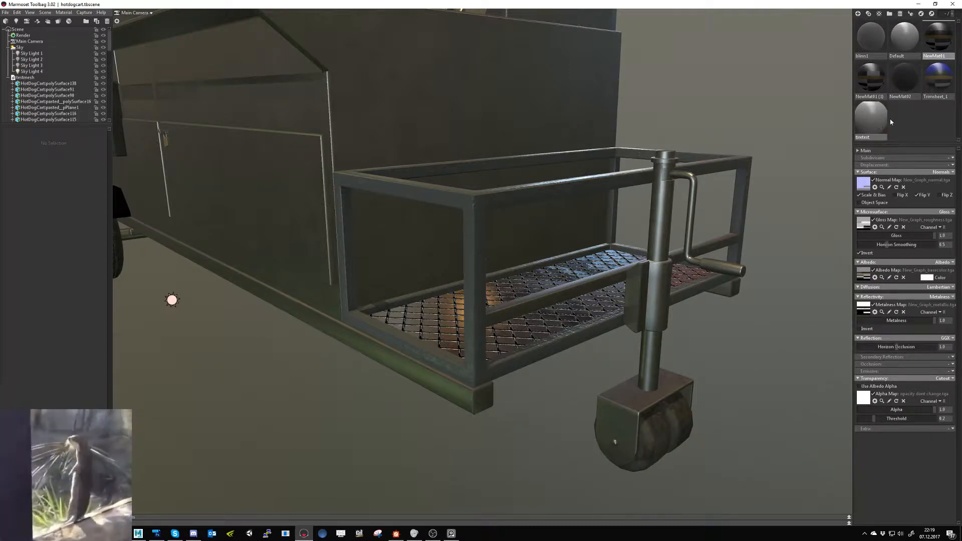
- Delete the leftover materials, keeping only the main trim material and its duplicate
left_click(941, 85)
key("Delete")
left_click(907, 81)
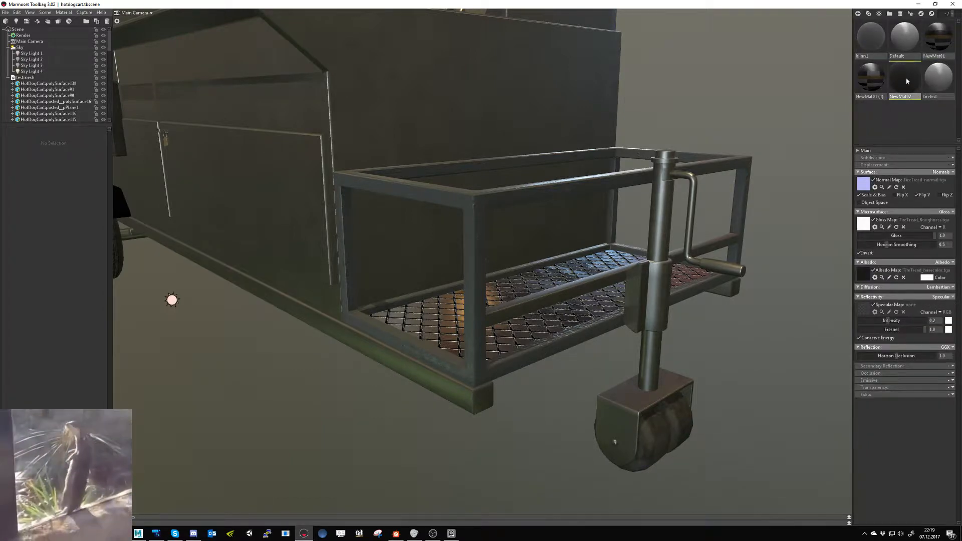
key("Delete")
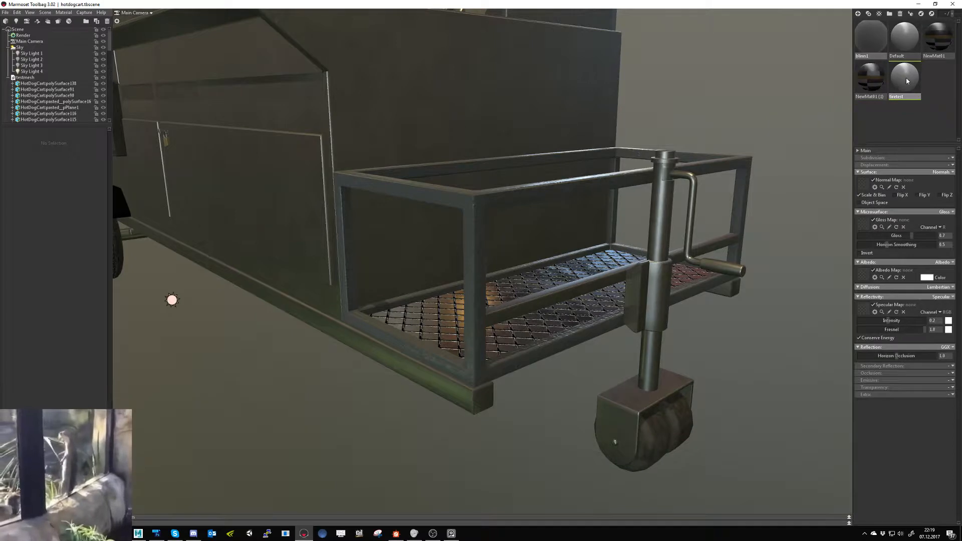
key("Delete")
left_click(904, 48)
key("Delete")
left_click(871, 47)
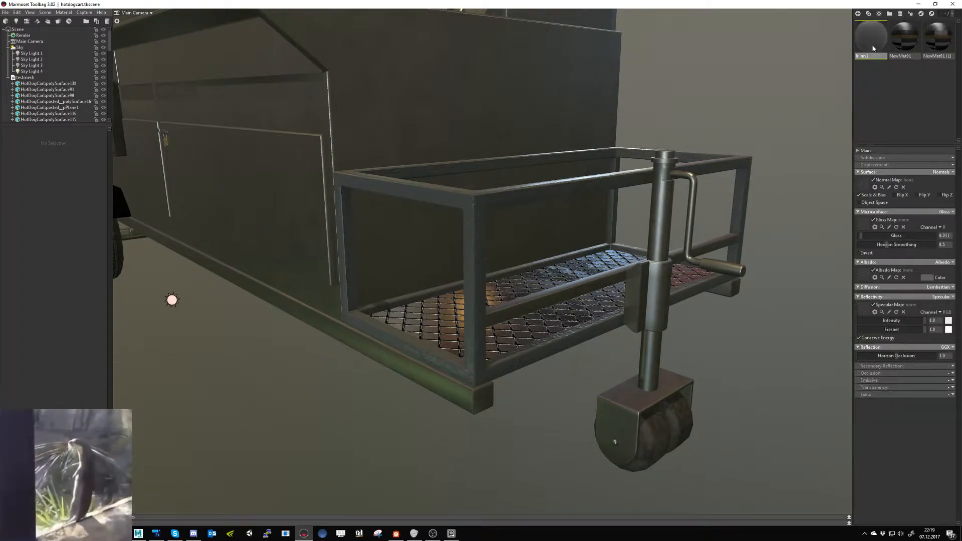
key("Delete")
- Rename the duplicate trim material as opacity and apply it to the wire mesh floor of the cart's basket
left_click(913, 57)
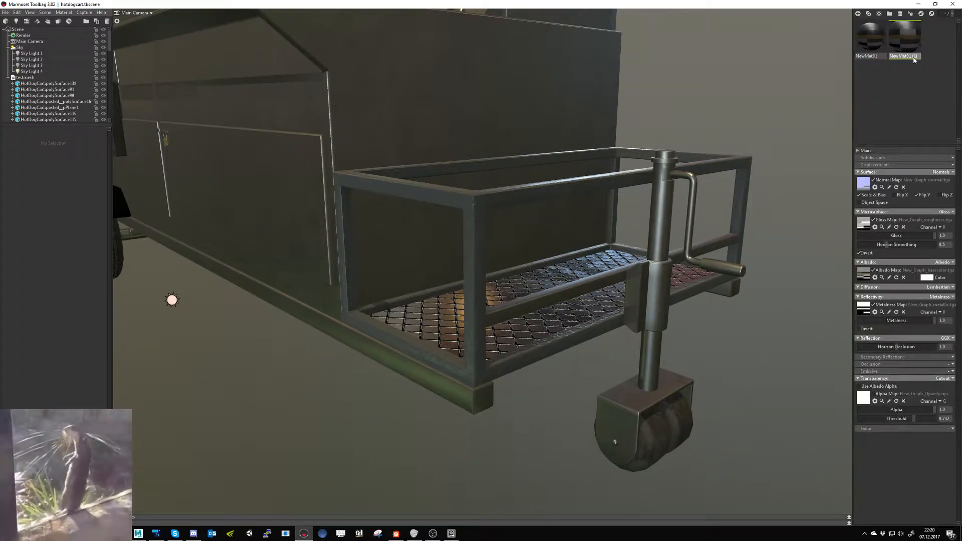
double_click(913, 57)
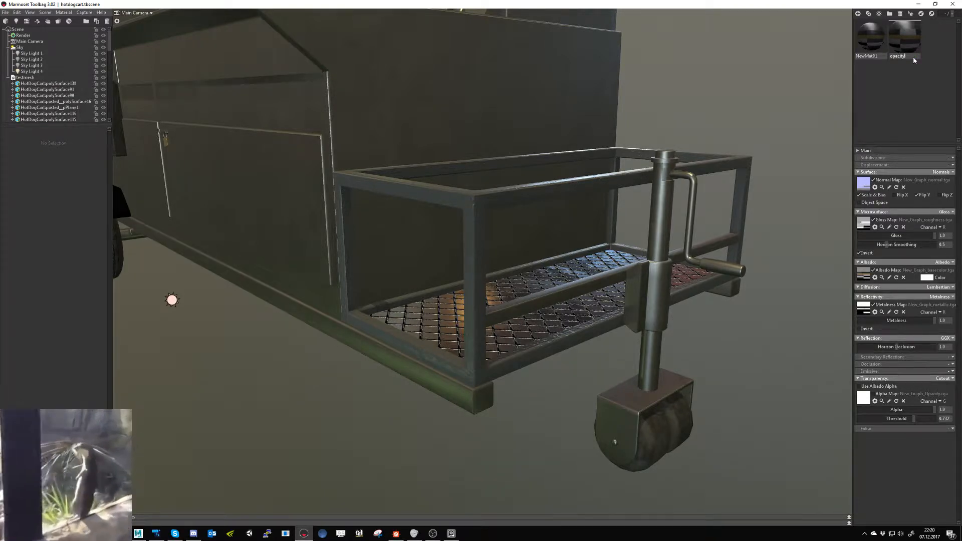
left_click(871, 39)
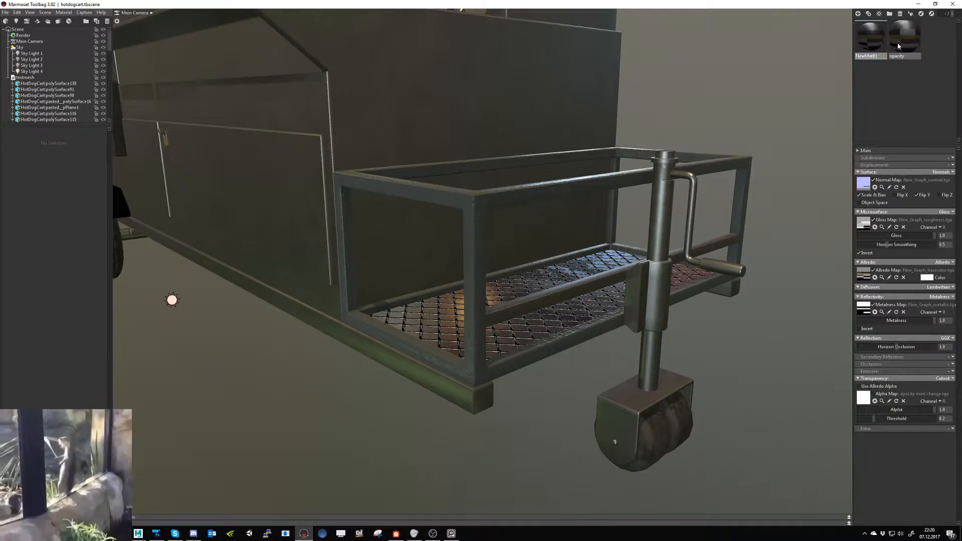
left_click_drag(897, 44, 917, 110)
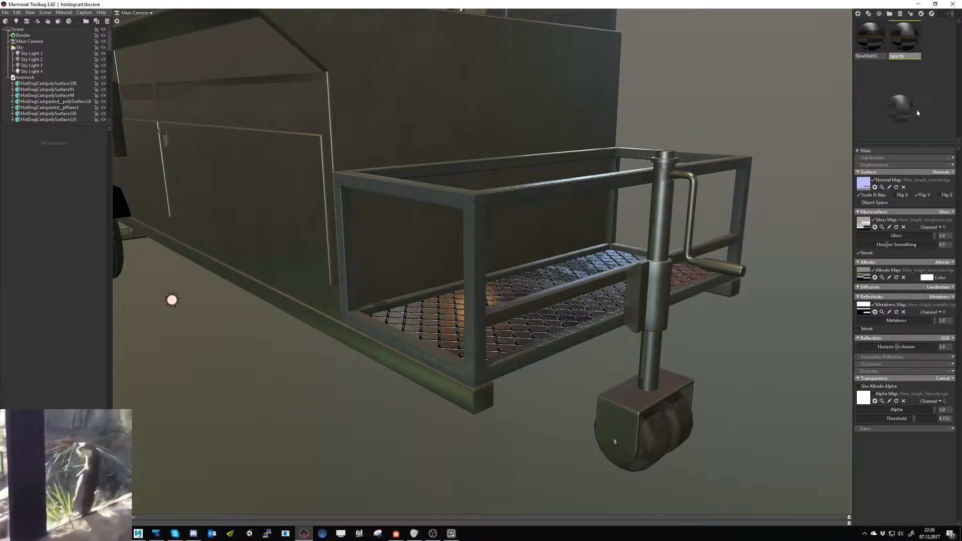
left_click_drag(871, 48, 38, 79)
left_click_drag(913, 38, 587, 275)
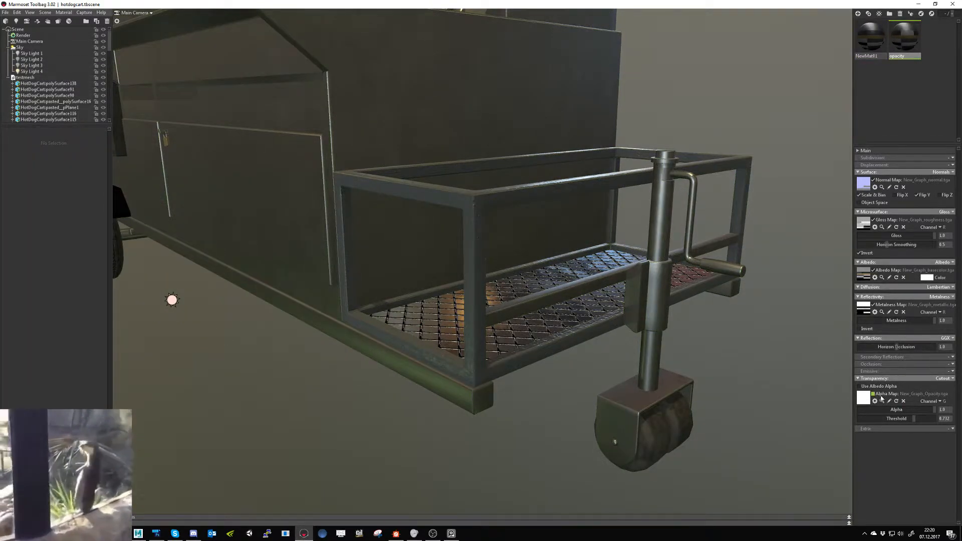
- Load "opacity dont change.tga" as the opacity material's alpha map, clear and reload it, and set the cutout threshold to about 0.549
left_click(864, 399)
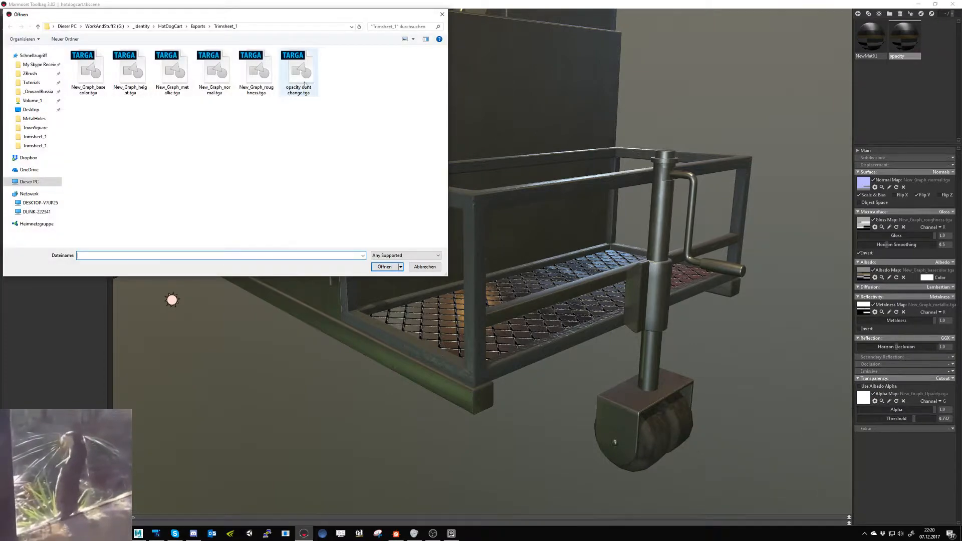
double_click(303, 80)
mouse_move(922, 412)
left_mouse_down()
mouse_move(873, 419)
mouse_move(937, 408)
left_mouse_up()
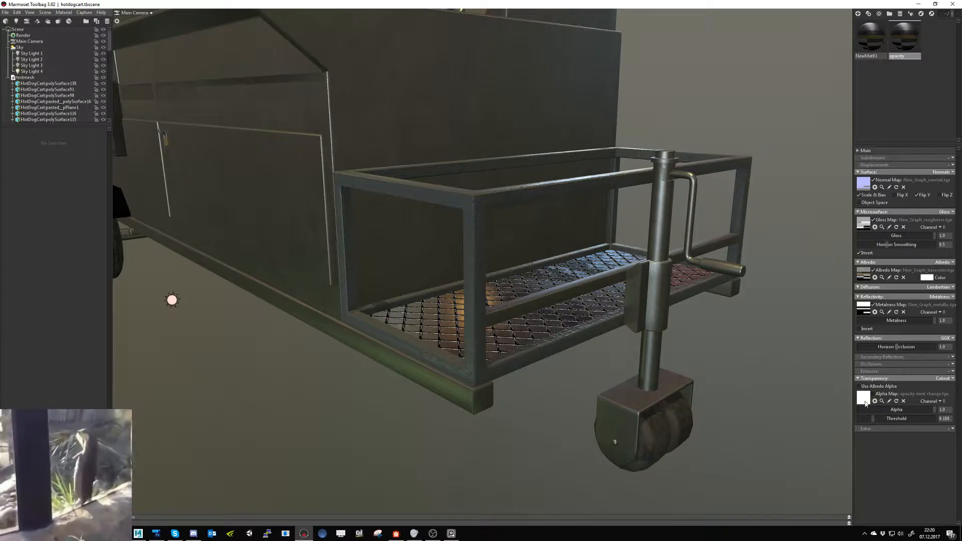
left_click(903, 401)
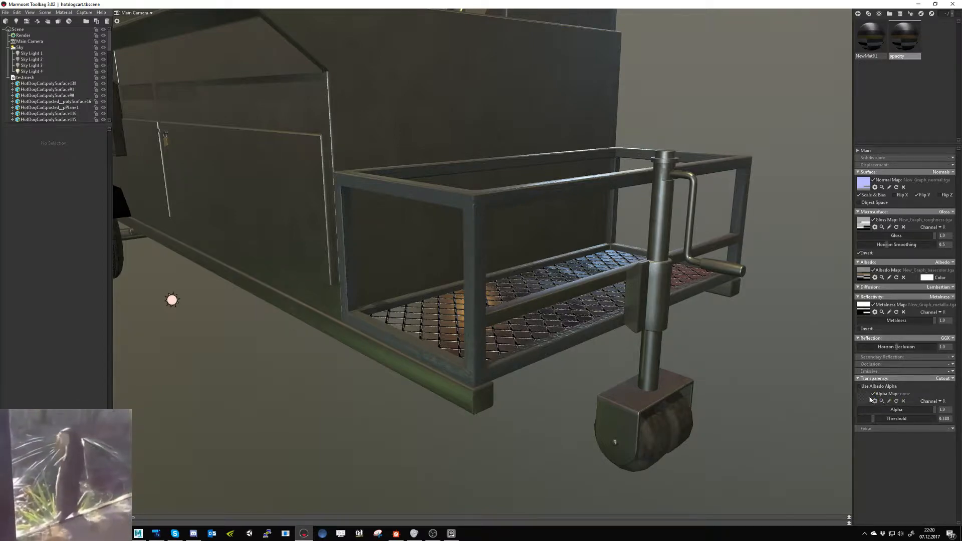
left_click(864, 398)
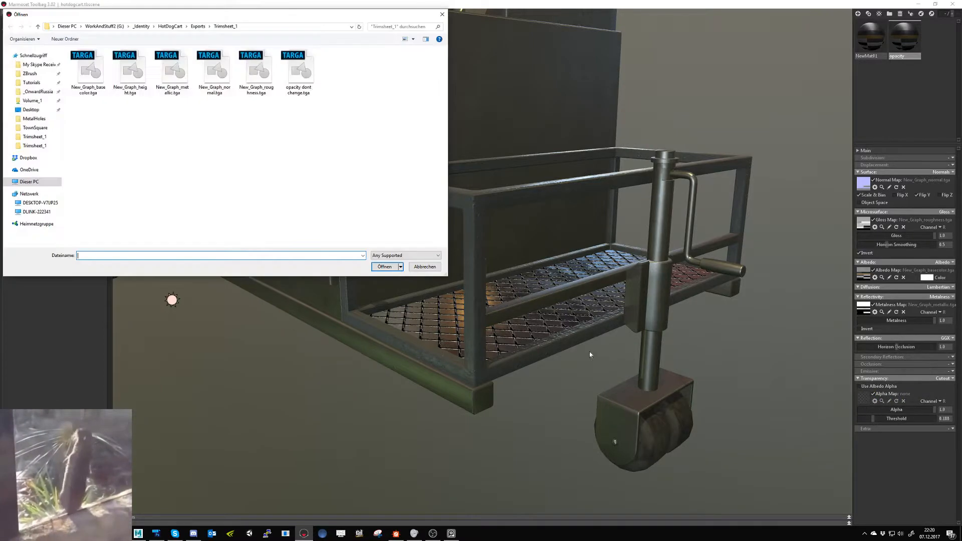
double_click(299, 75)
left_click_drag(874, 418, 901, 418)
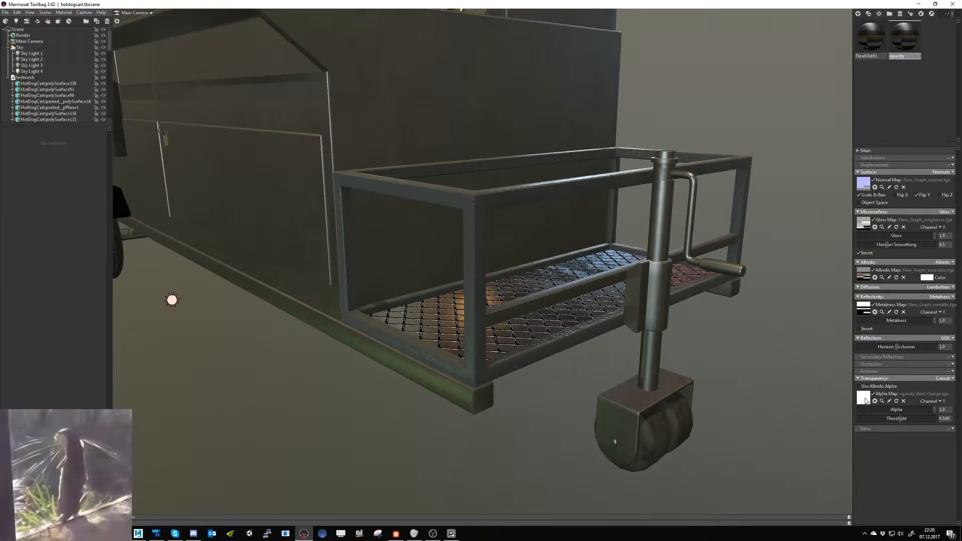
- Switch to Photoshop and look over the Trim_1_new.psd color layout
key("alt+Tab")
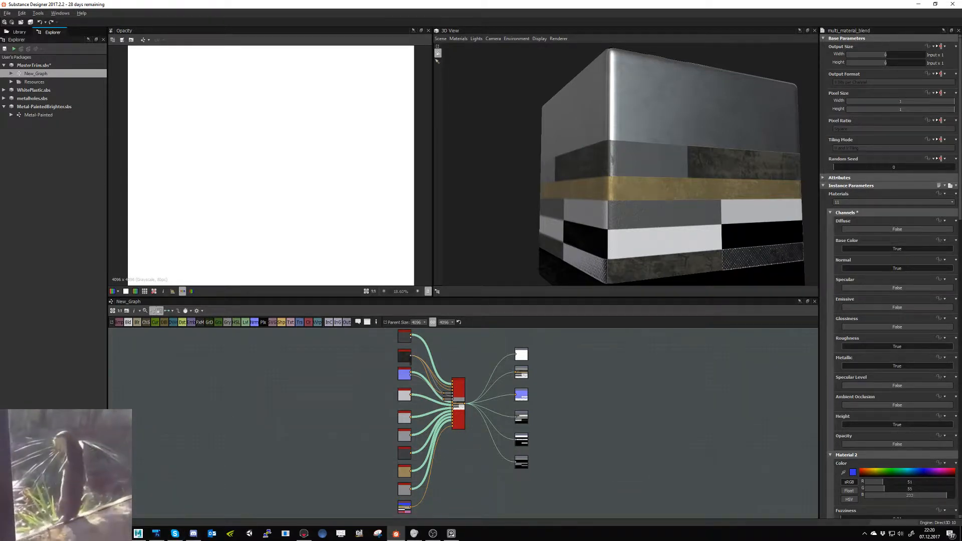
left_click(175, 534)
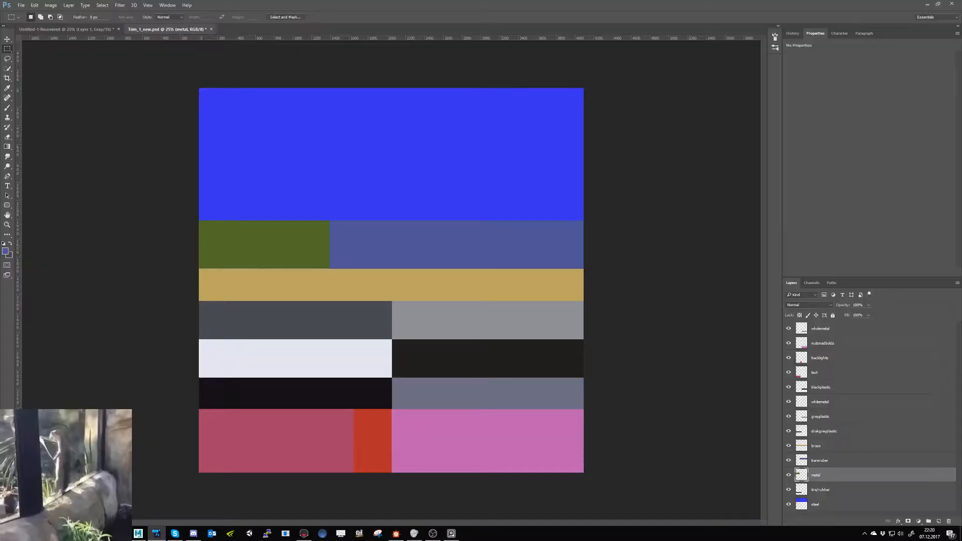
key("ctrl+w")
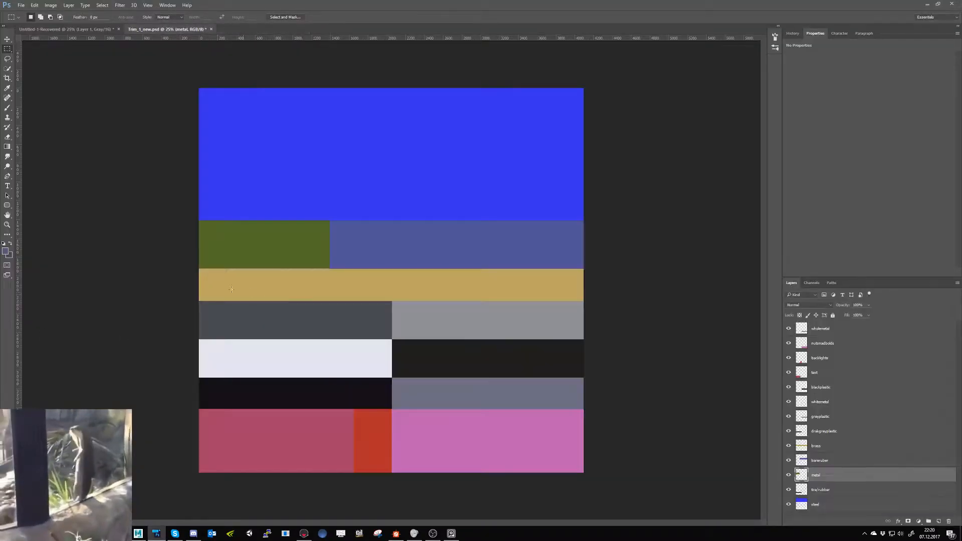
- In Substance Designer, set the multi_material_blend Opacity channel to True and export only New_Graph's Opacity output to the Trimsheet_1 folder
left_click(396, 533)
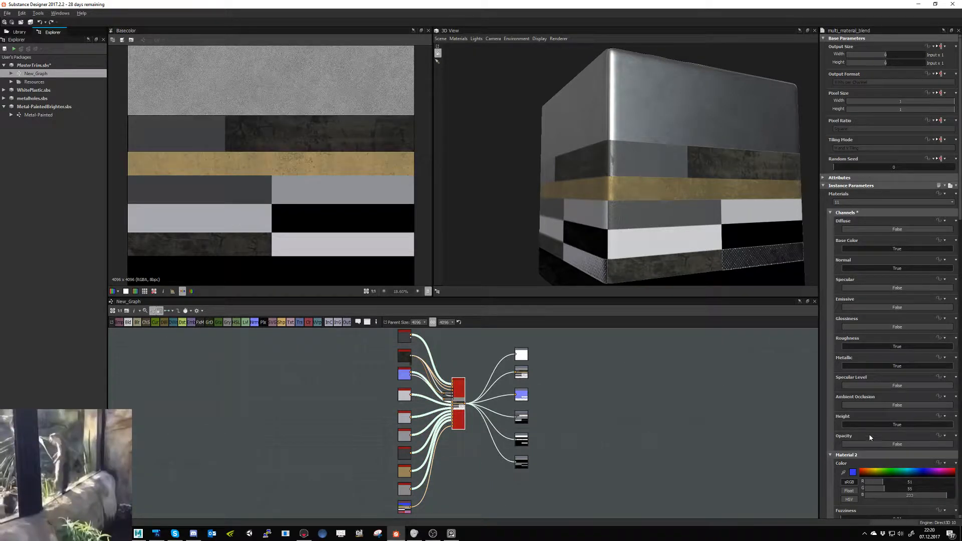
left_click(897, 444)
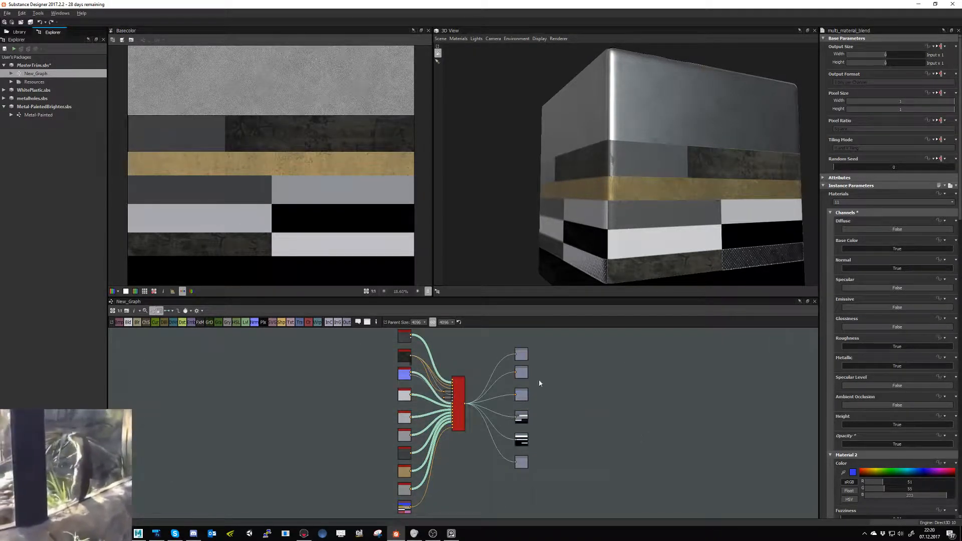
right_click(55, 74)
left_click(71, 147)
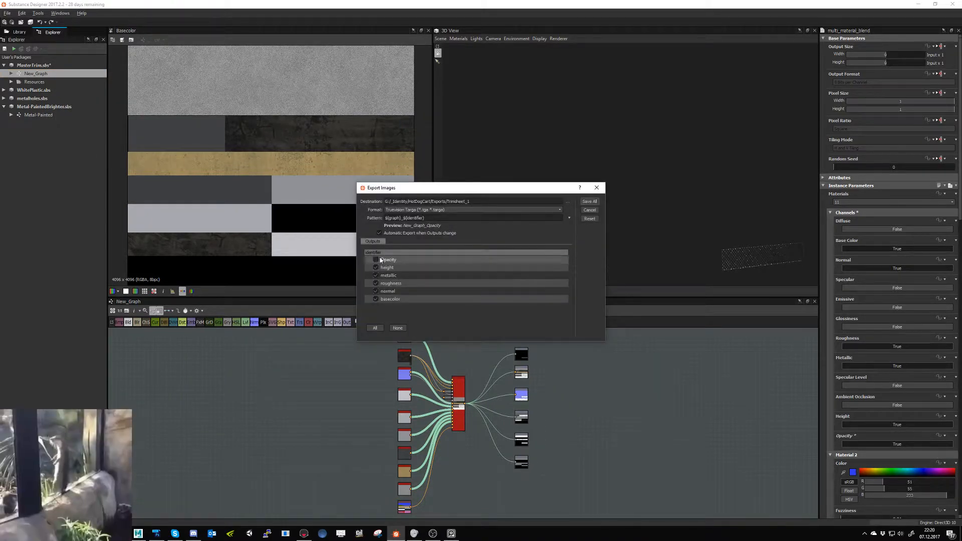
left_click(397, 328)
left_click(376, 260)
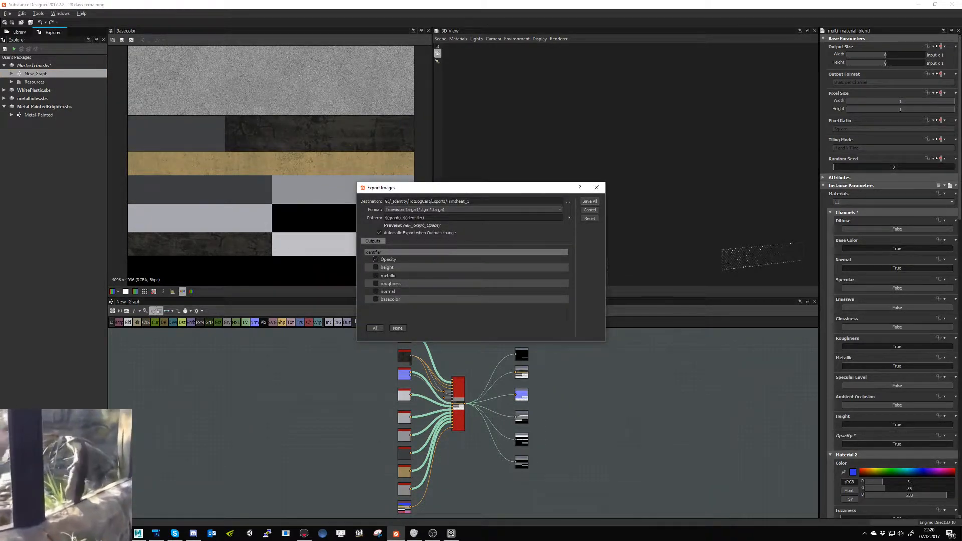
left_click(567, 201)
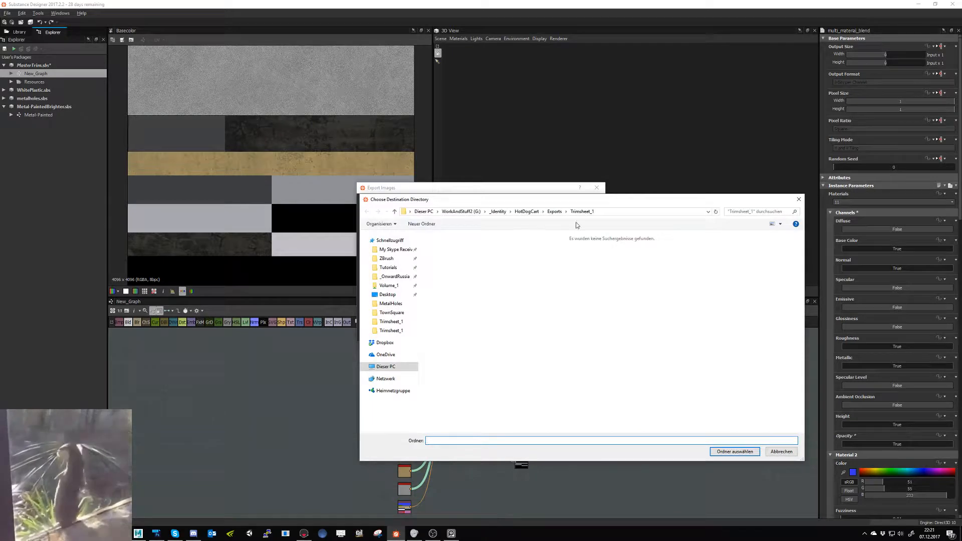
left_click(735, 452)
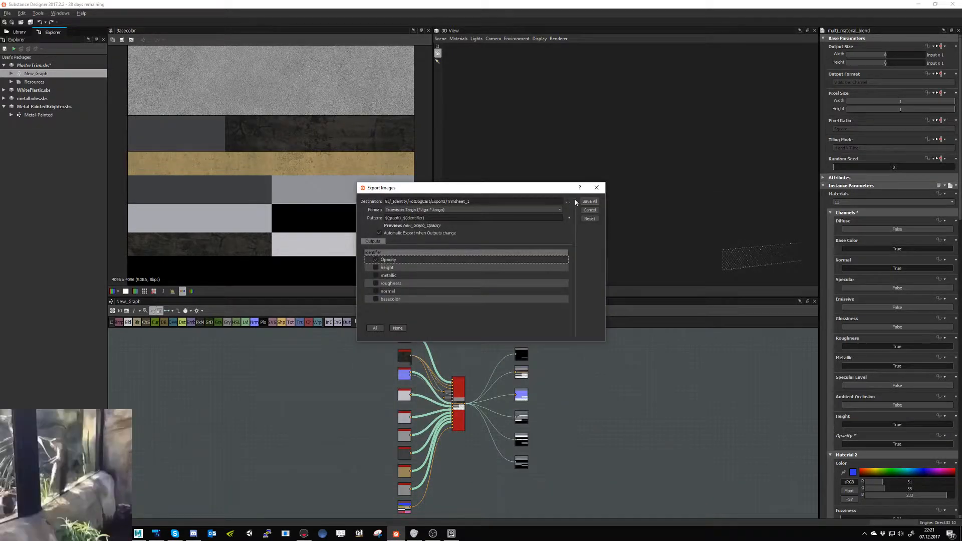
left_click(587, 201)
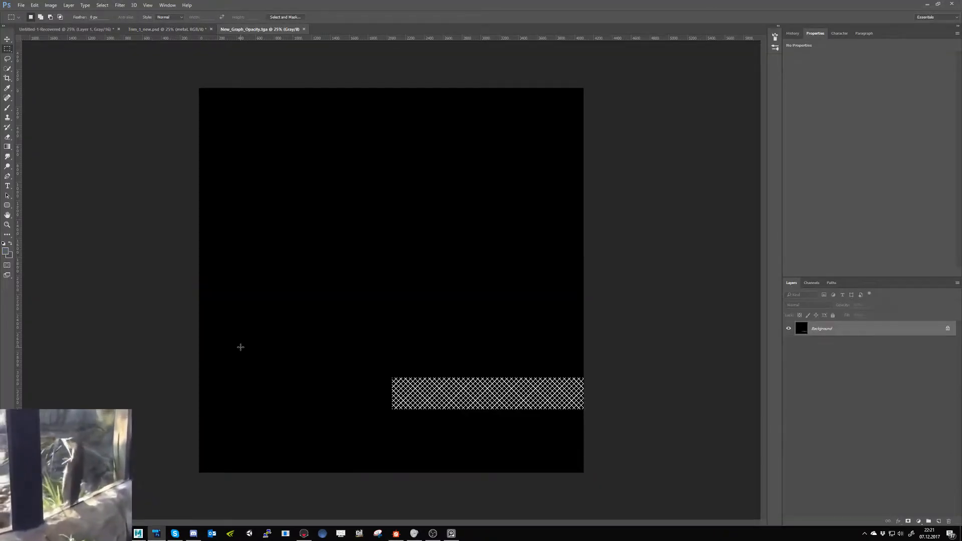
- Close New_Graph_Opacity.tga in Photoshop and load opacitydontchange.tga as the opacity material's alpha map in Marmoset Toolbag
key("ctrl+w")
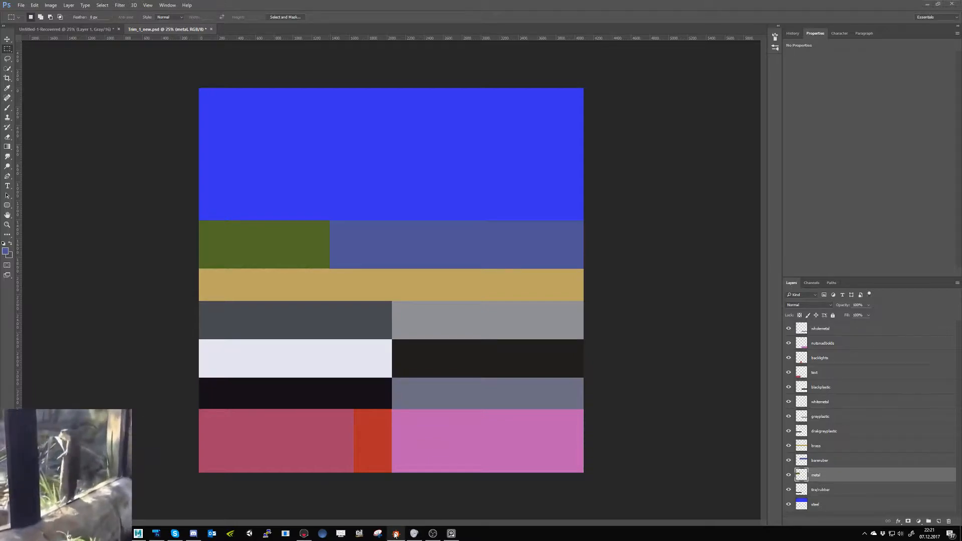
left_click(304, 533)
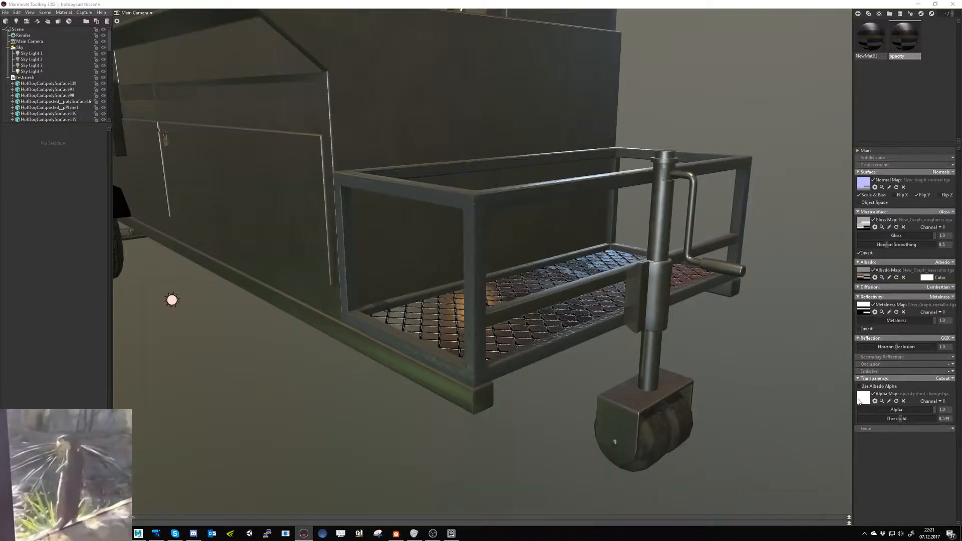
left_click(860, 400)
double_click(299, 73)
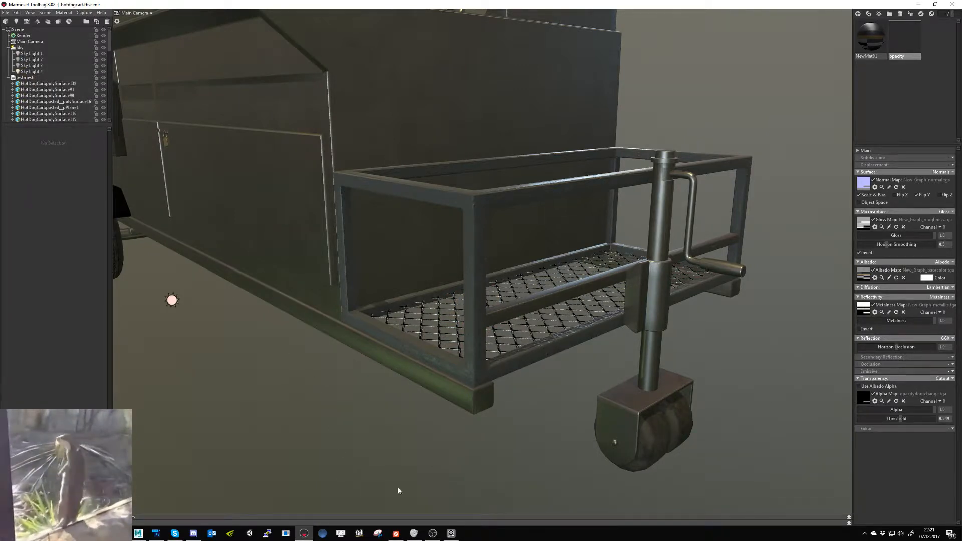
- Switch to Substance Designer and set the multi_material_blend Opacity channel back to False
left_click(396, 534)
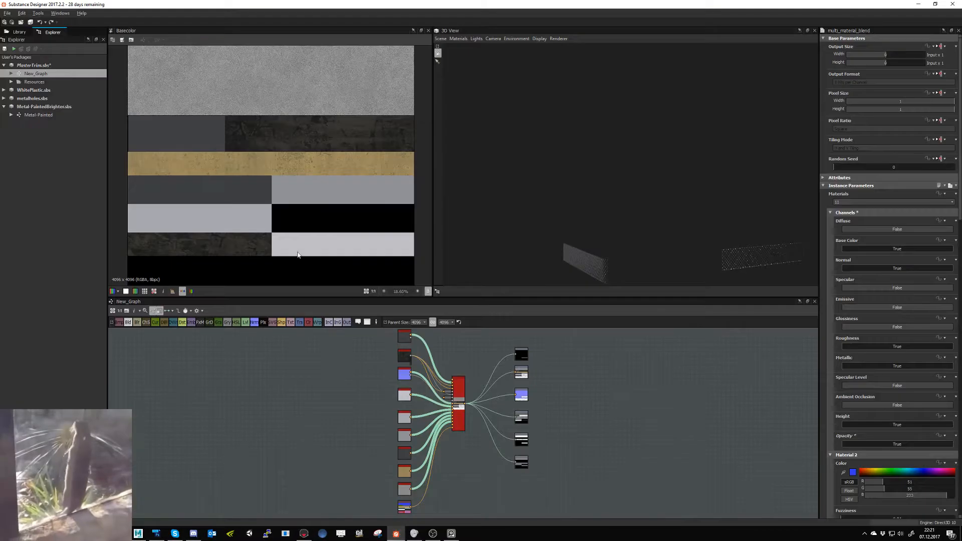
left_click(872, 444)
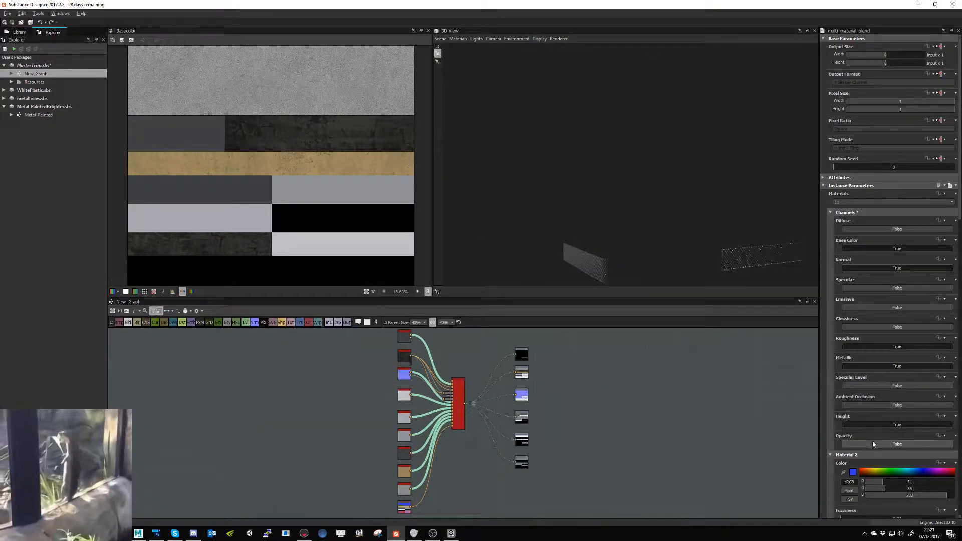
- Export New_Graph's height, metallic, roughness, normal and basecolor outputs as Targa bitmaps to the Trimsheet_1 folder, leaving Opacity out
right_click(31, 74)
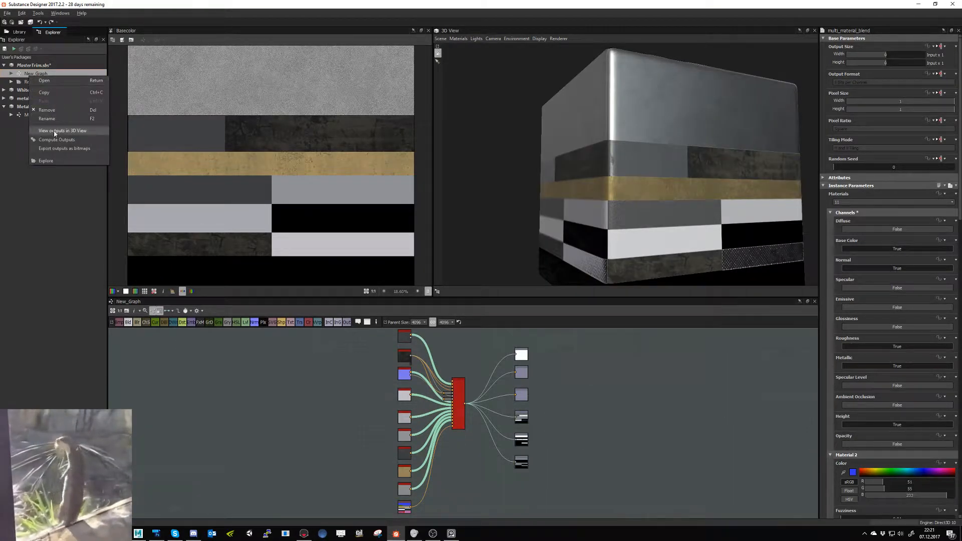
left_click(59, 149)
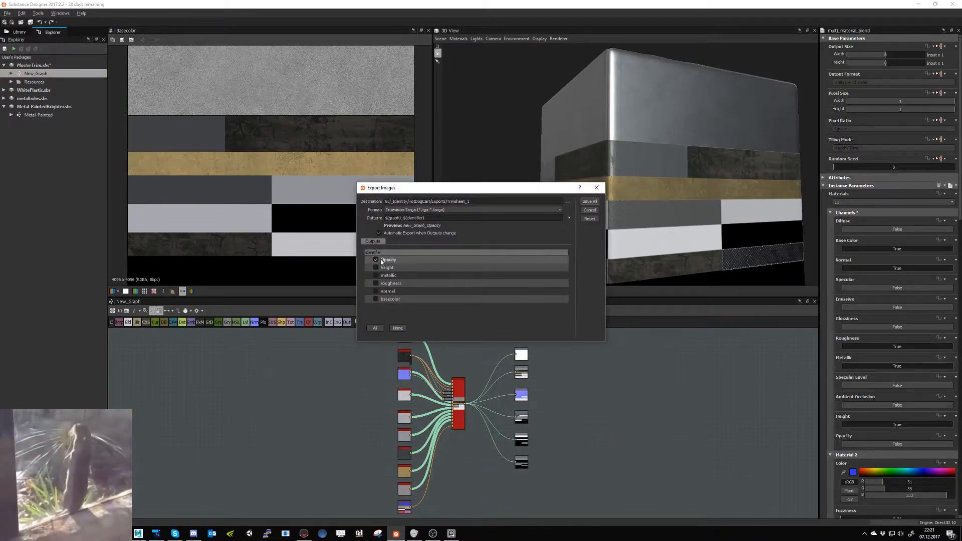
left_click(377, 267)
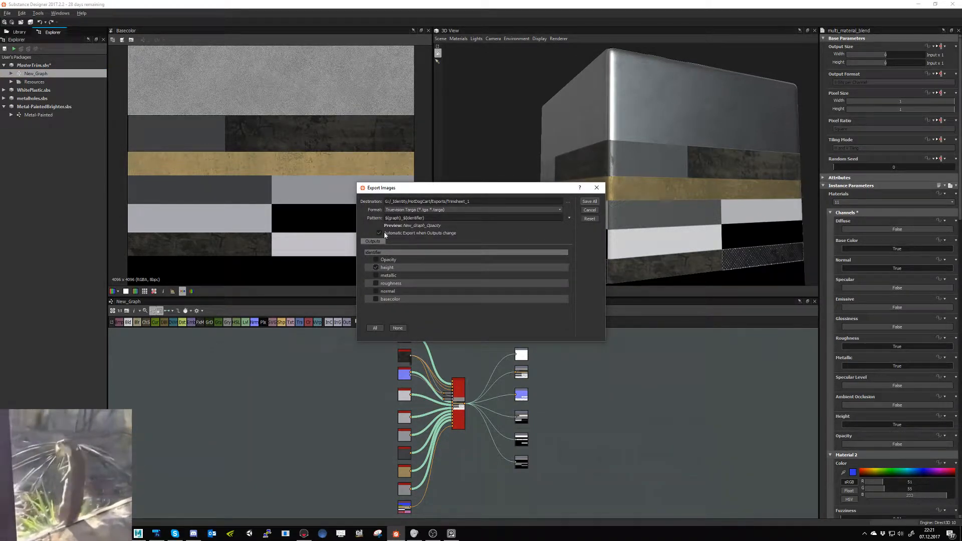
left_click(376, 328)
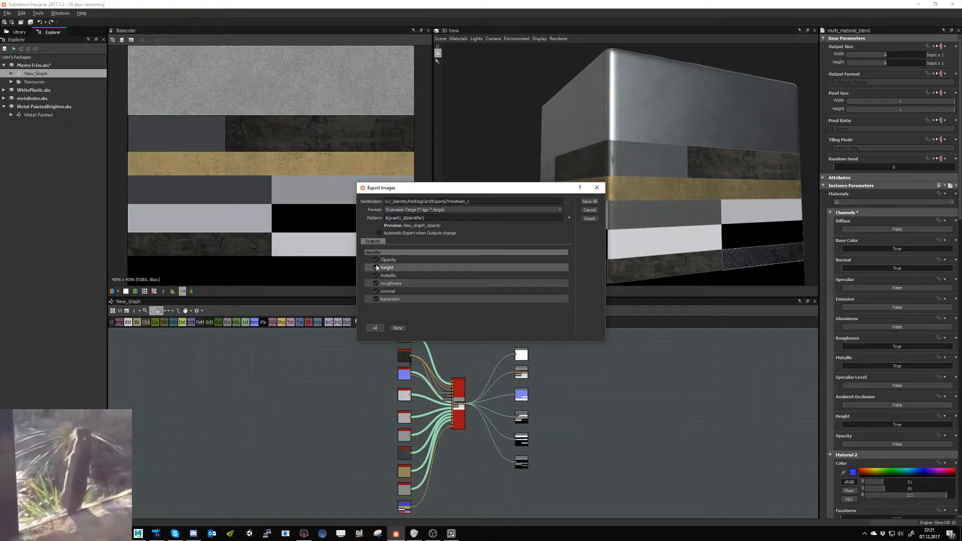
left_click(590, 210)
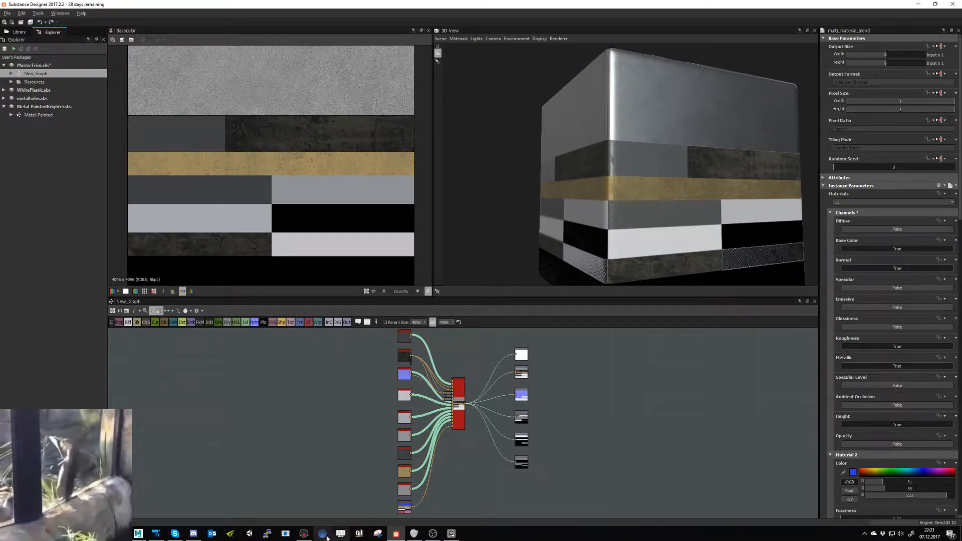
- Switch to Marmoset Toolbag and examine the exported textures on the cart's metal basket and wire mesh
left_click(304, 533)
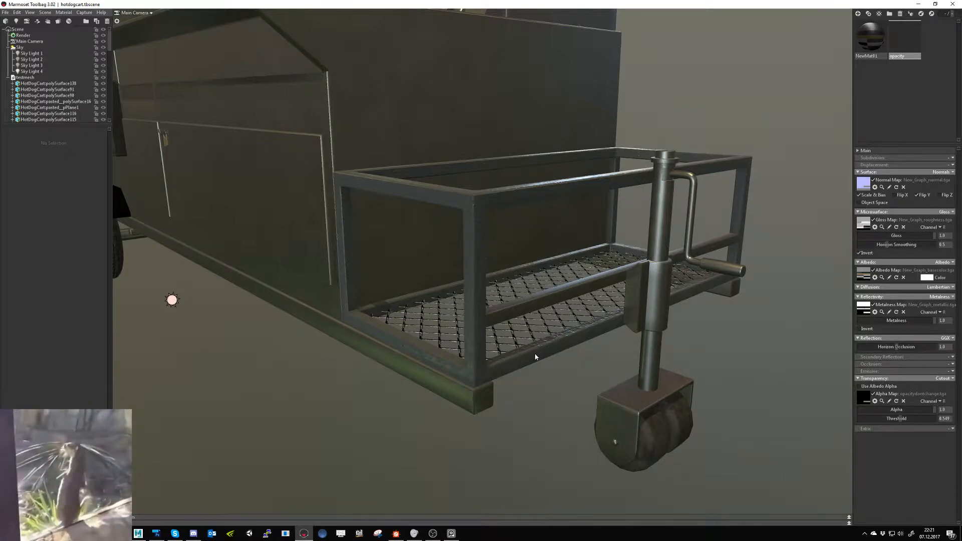
left_click_drag(526, 348, 534, 358)
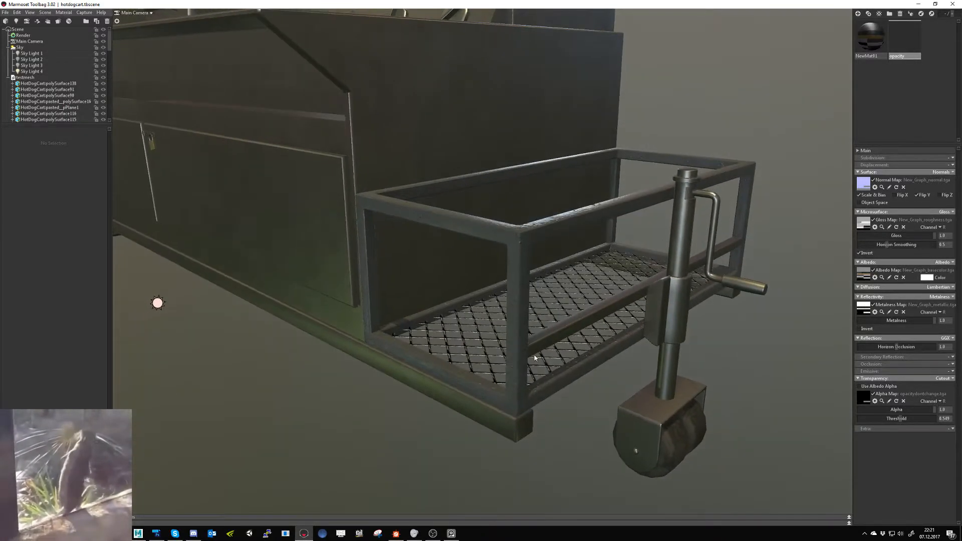
- Return to Substance Designer and show the Normal node of the Metal-Painted graph
key("alt+Tab")
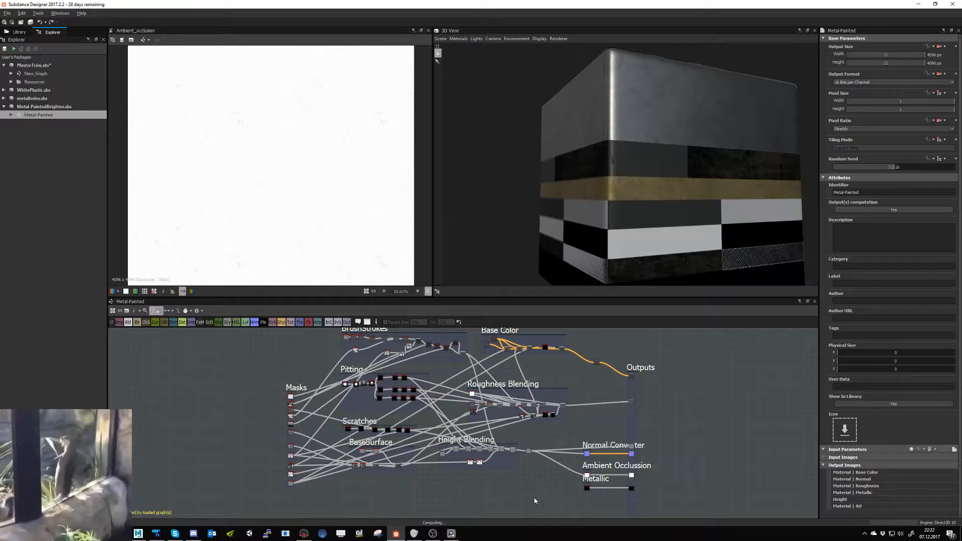
double_click(587, 453)
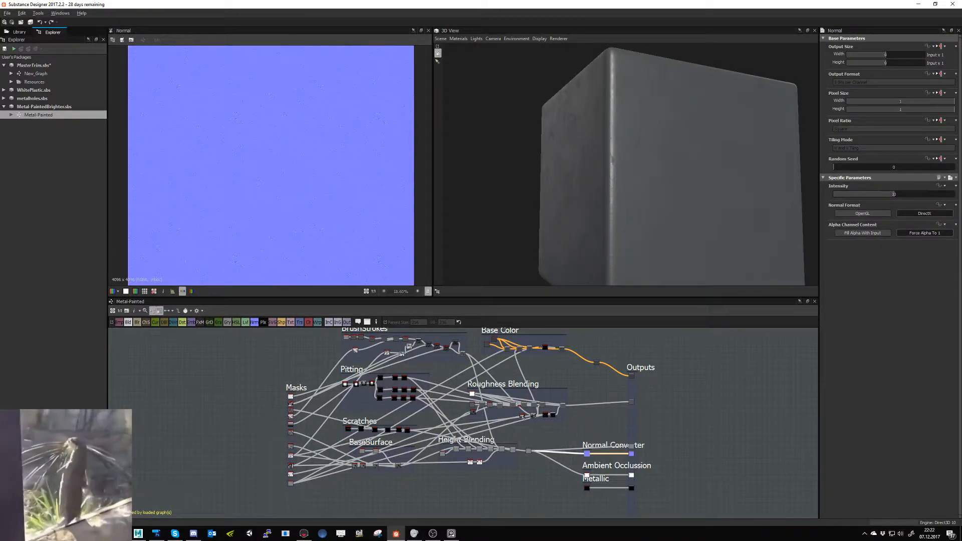
- Open NVIDIA Inspector, show its overclocking options, turn off automatic fan control and apply a 61 % fan speed
right_click(578, 533)
key("super")
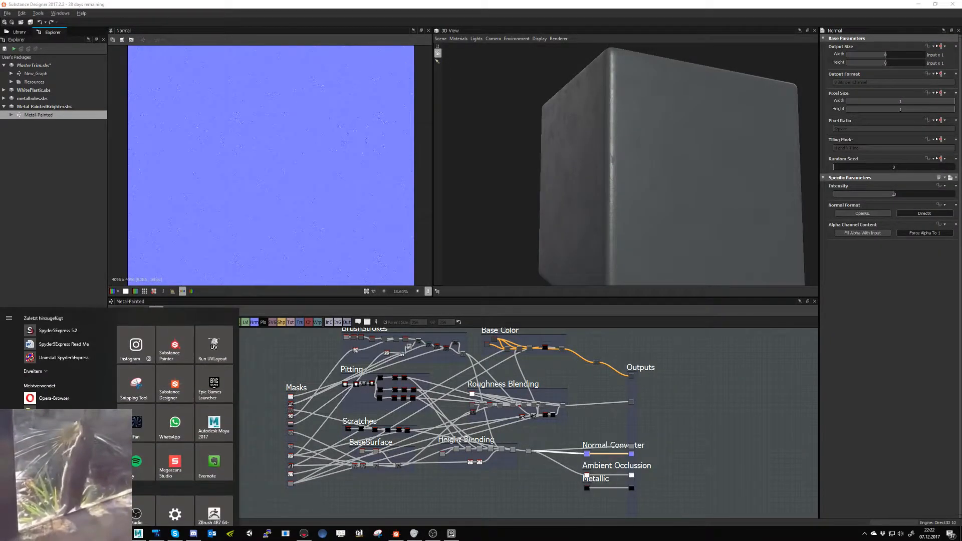
left_click(144, 424)
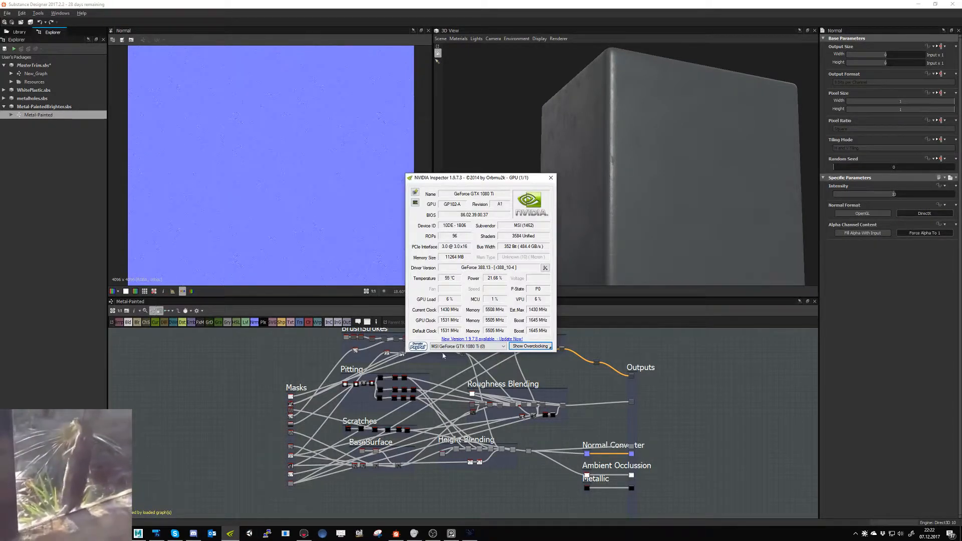
left_click(530, 346)
left_click(502, 300)
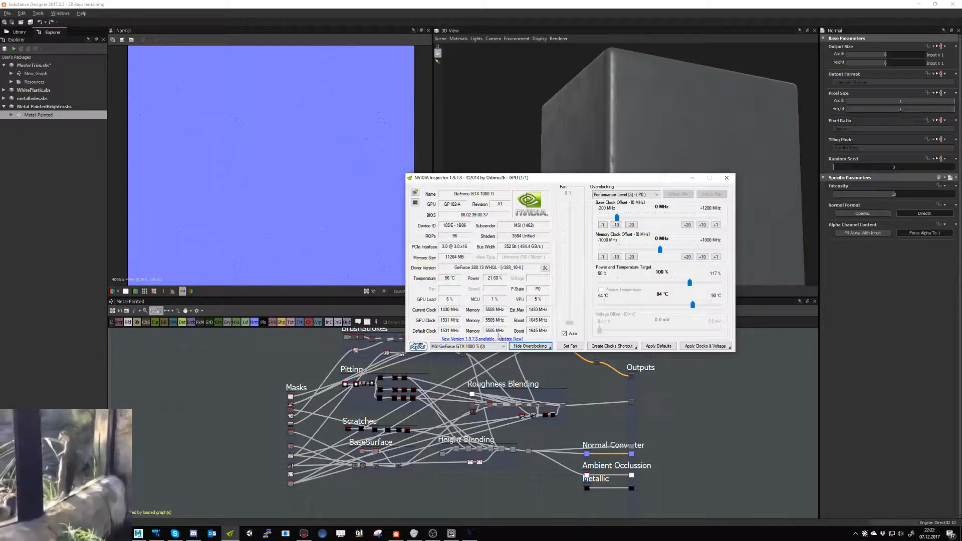
left_click(564, 333)
left_click_drag(570, 323, 570, 248)
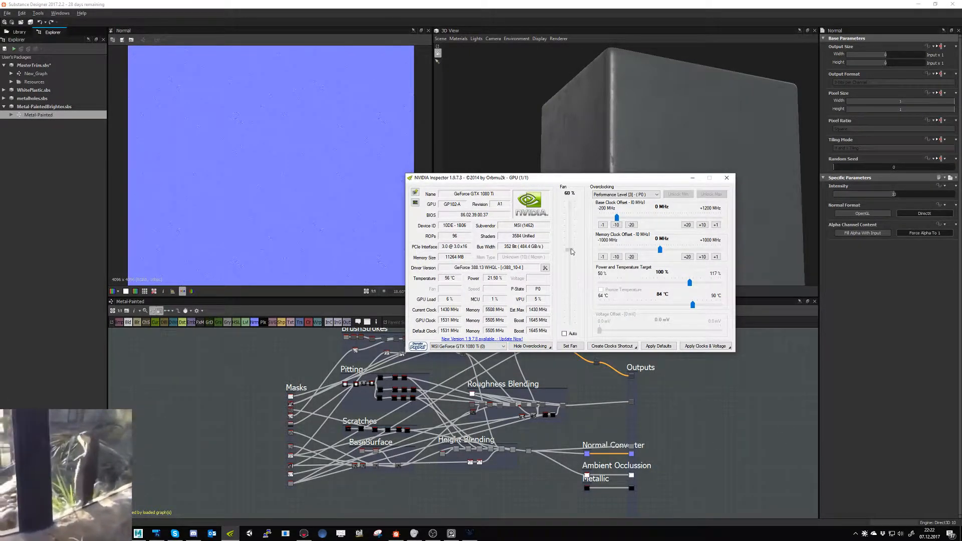
left_click(571, 345)
- Move the NVIDIA Inspector window out of the way, check the SpeedFan readings, close SpeedFan and return to Substance Designer
left_click_drag(658, 179, 961, 269)
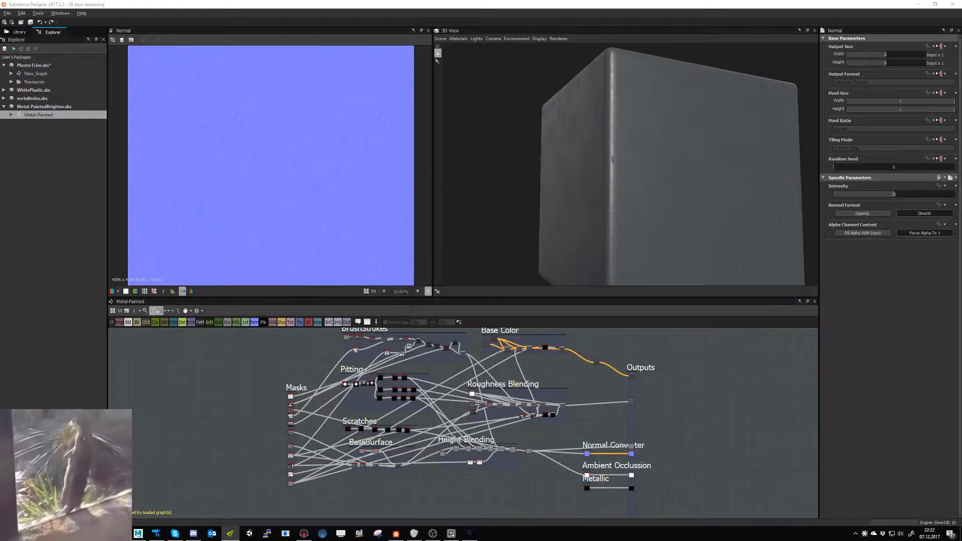
left_click_drag(961, 151, 266, 334)
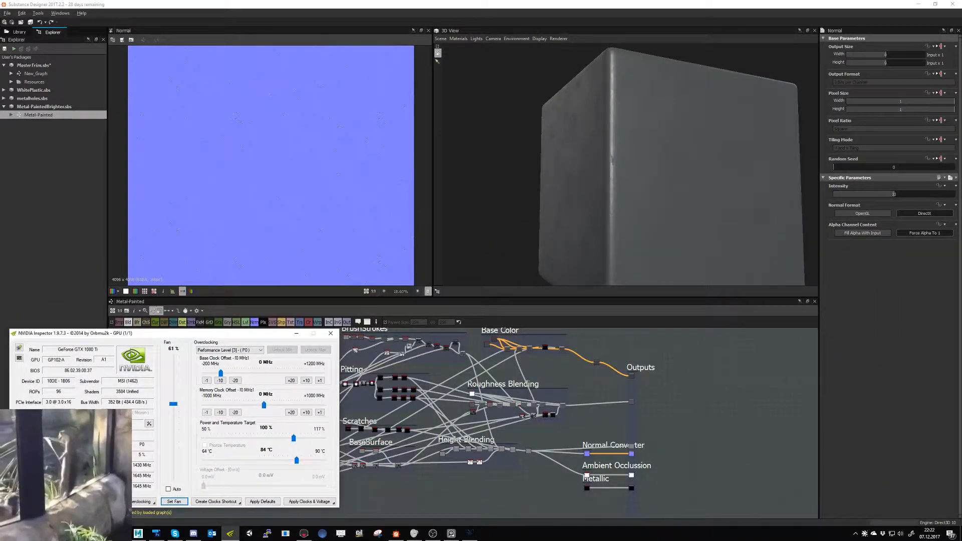
left_click(257, 314)
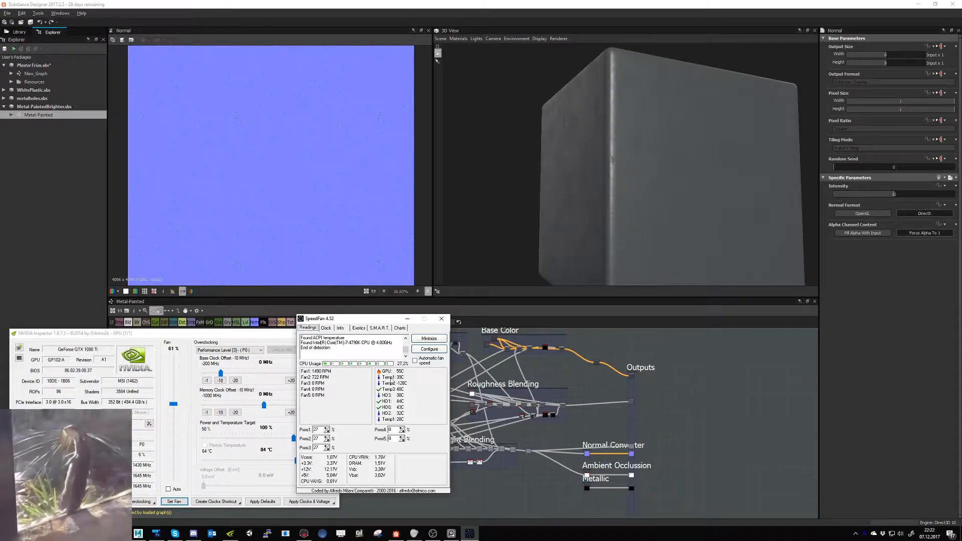
left_click(442, 319)
left_click(536, 483)
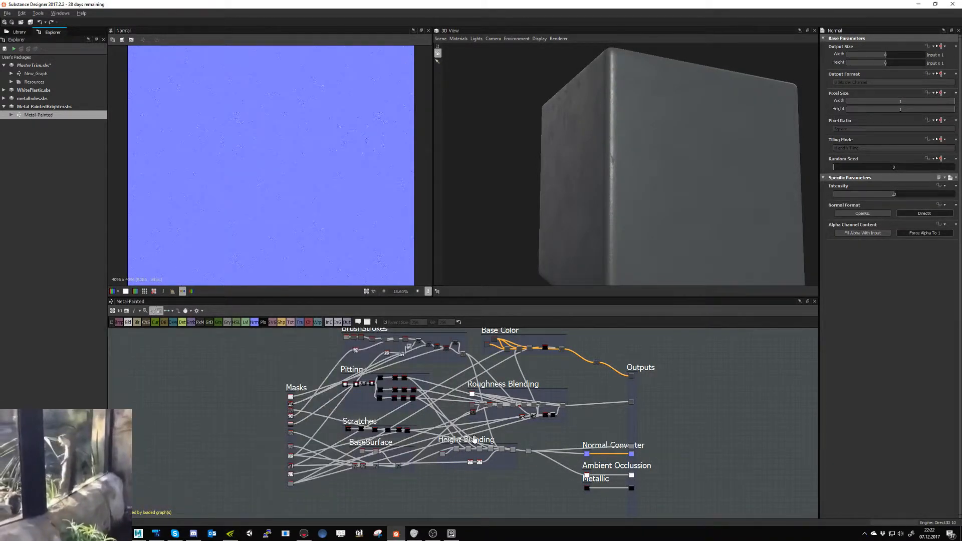
- Set the Intensity of the Metal-Painted graph's Normal node to 6 and check the surface on the preview cube
middle_click_drag(590, 466, 520, 462)
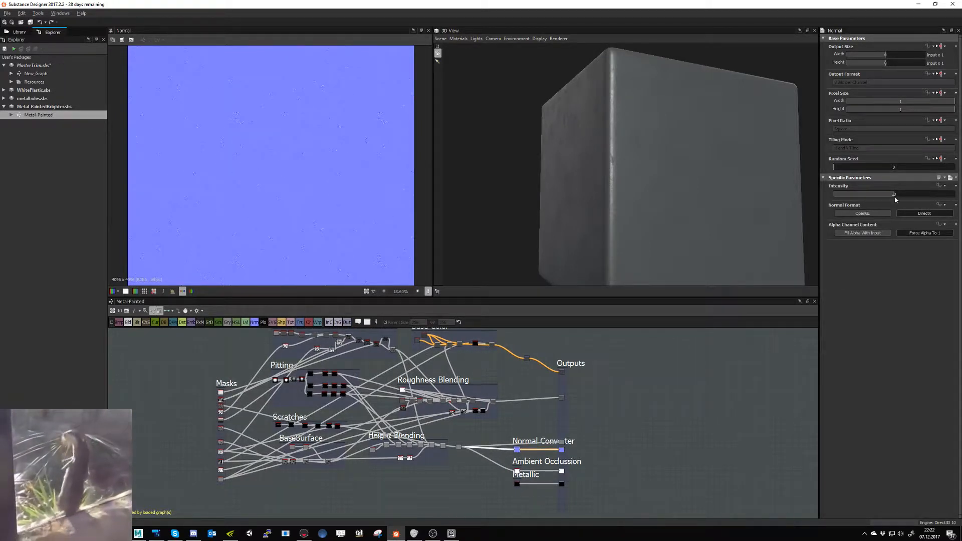
double_click(894, 194)
type("6")
key("Return")
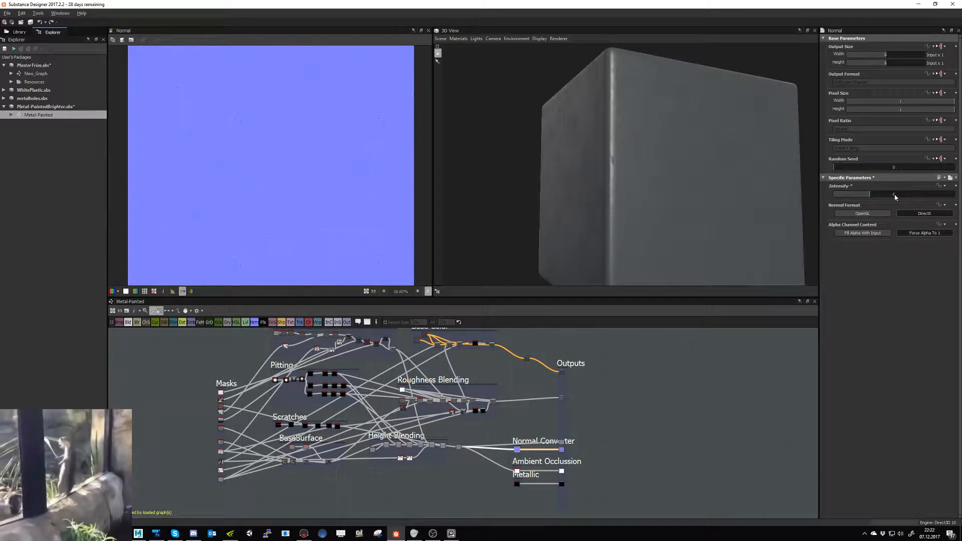
left_click_drag(610, 229, 617, 228)
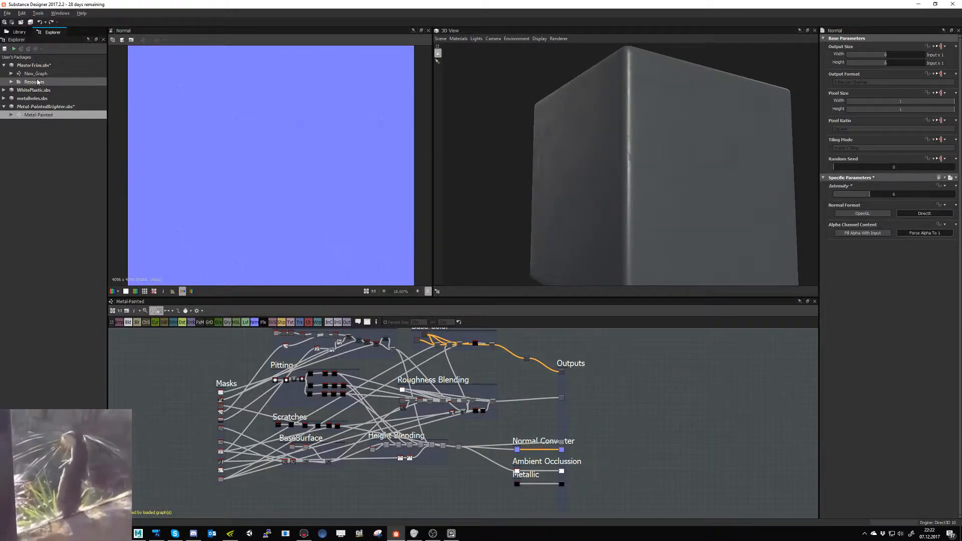
- Open New_Graph and export all its outputs except Opacity again to the Trimsheet_1 folder
left_click(38, 74)
double_click(38, 75)
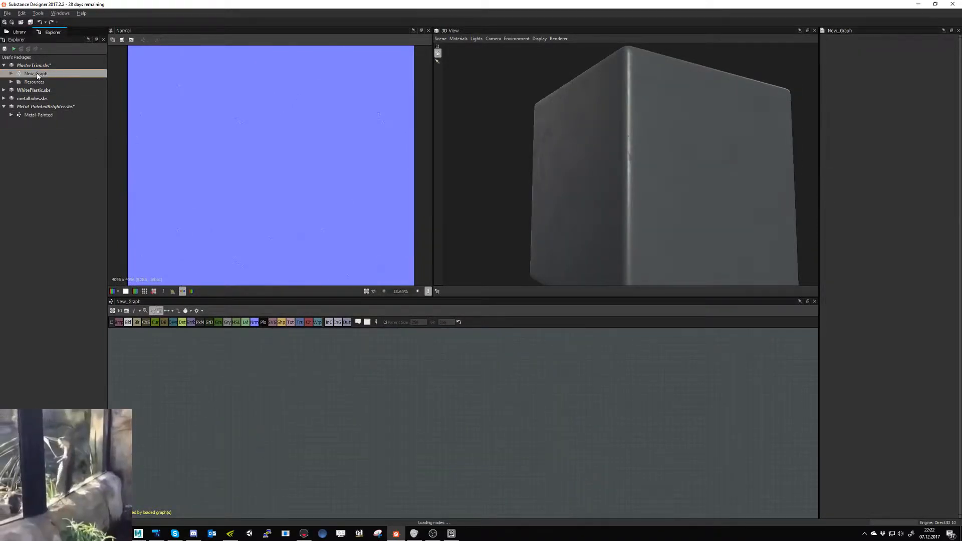
right_click(37, 76)
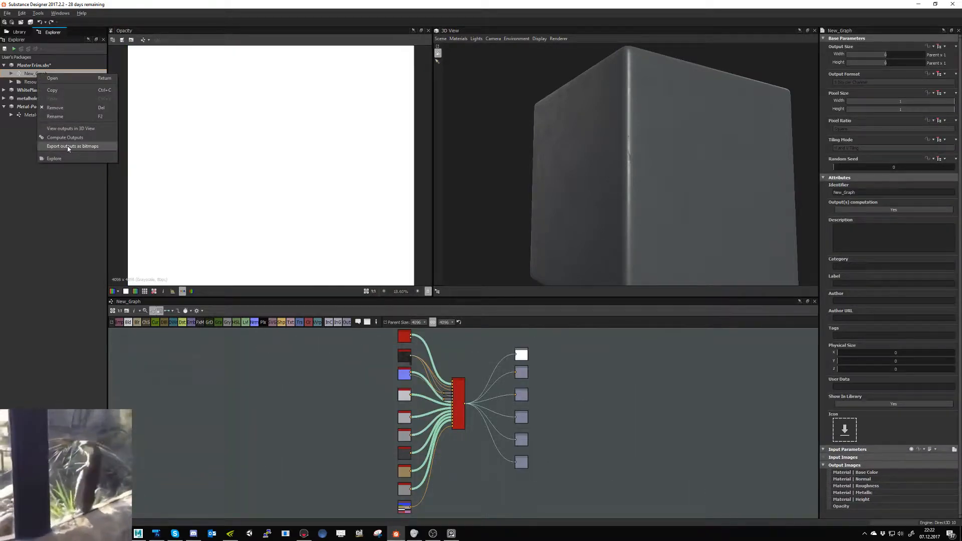
left_click(70, 147)
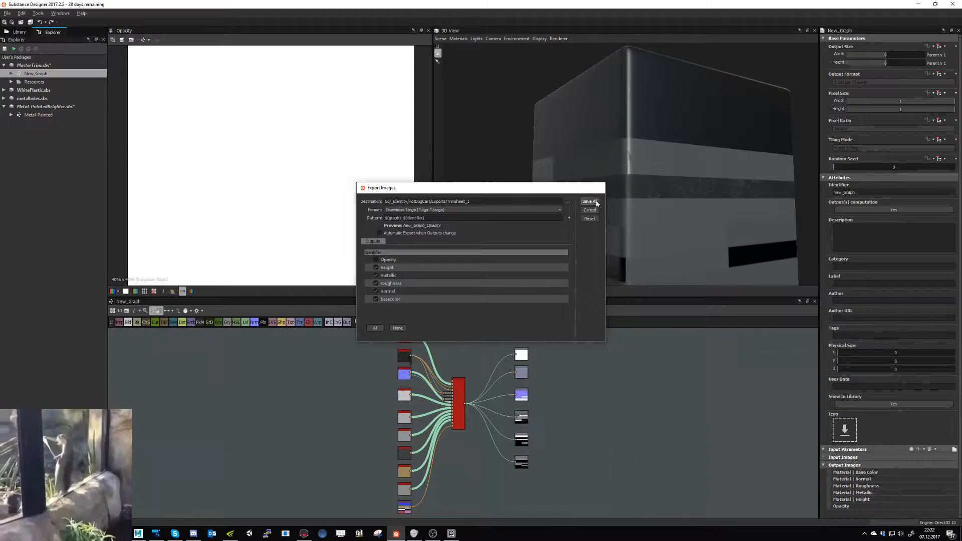
left_click(590, 201)
left_click_drag(632, 186, 651, 209)
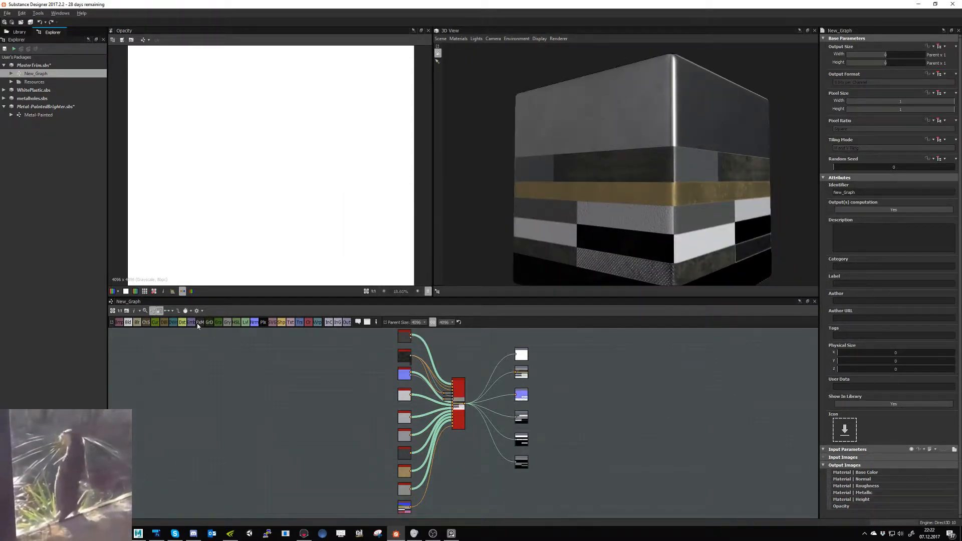
- Show New_Graph's node links in Standard mode and set them back to Compact Material mode
left_click(171, 311)
left_click(179, 320)
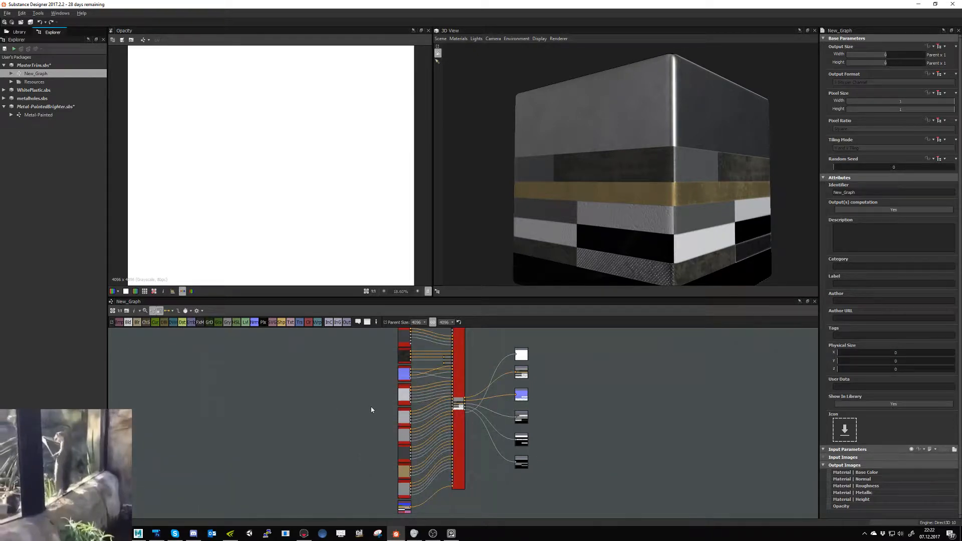
scroll(312, 432, "down", 1)
middle_click_drag(370, 406, 324, 424)
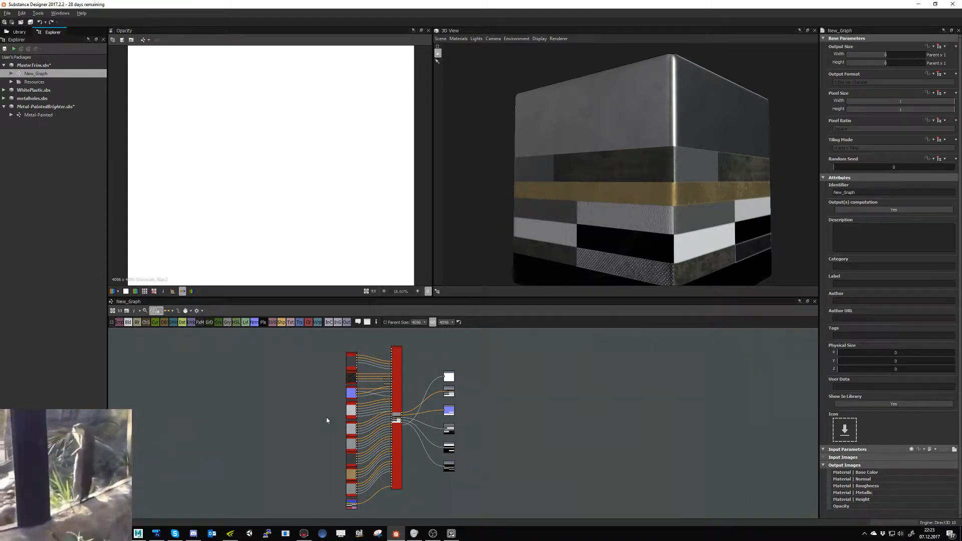
left_click(179, 313)
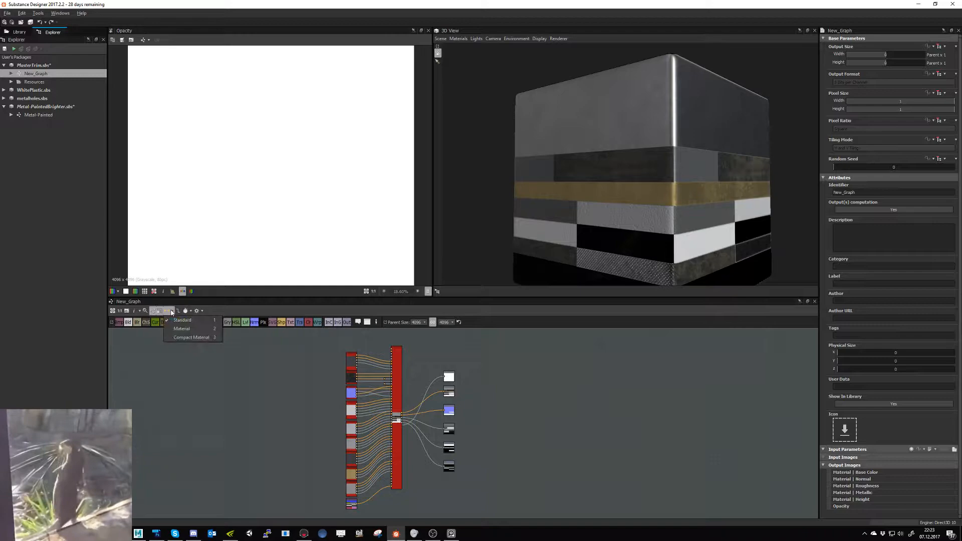
left_click(188, 337)
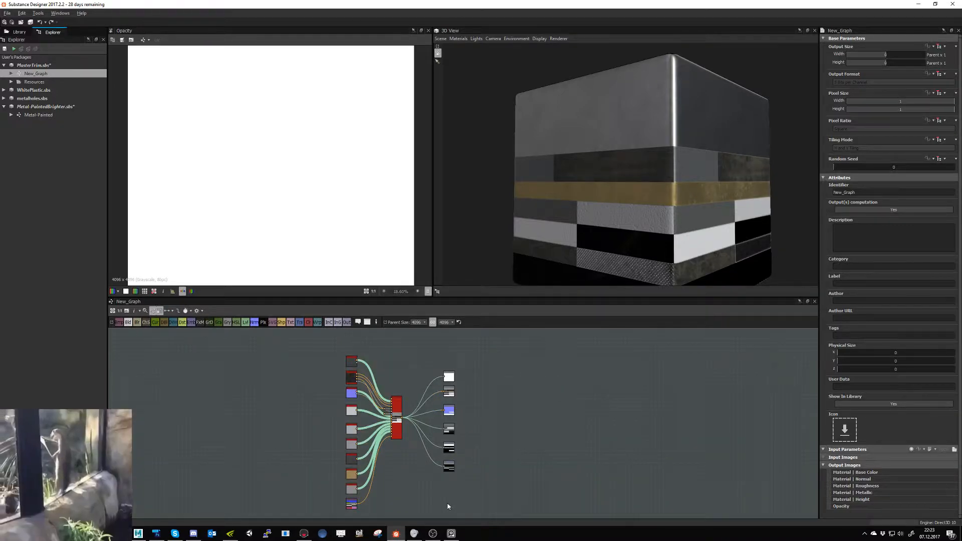
- Move New_Graph's six output nodes slightly farther away from the multi_material_blend node
left_click(303, 534)
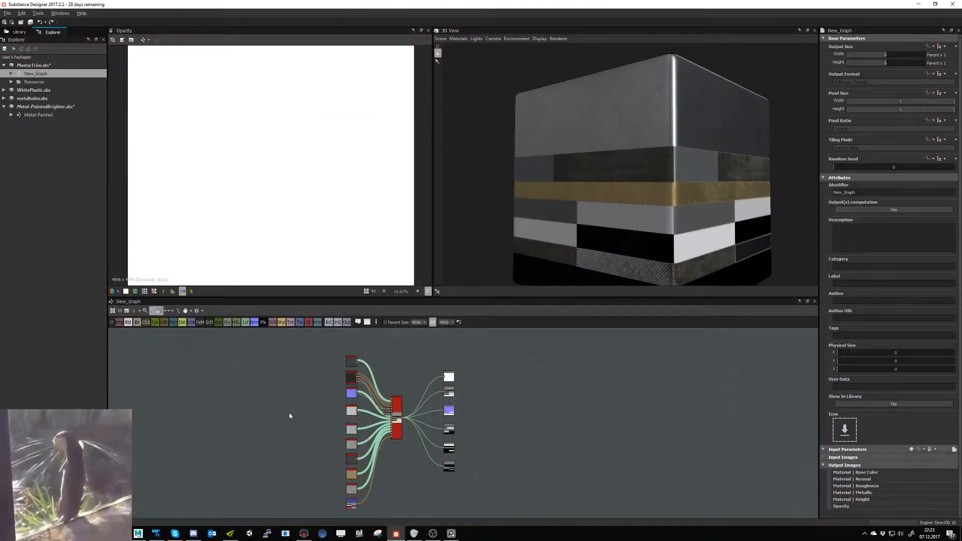
middle_click_drag(290, 415, 288, 409)
scroll(468, 434, "up", 2)
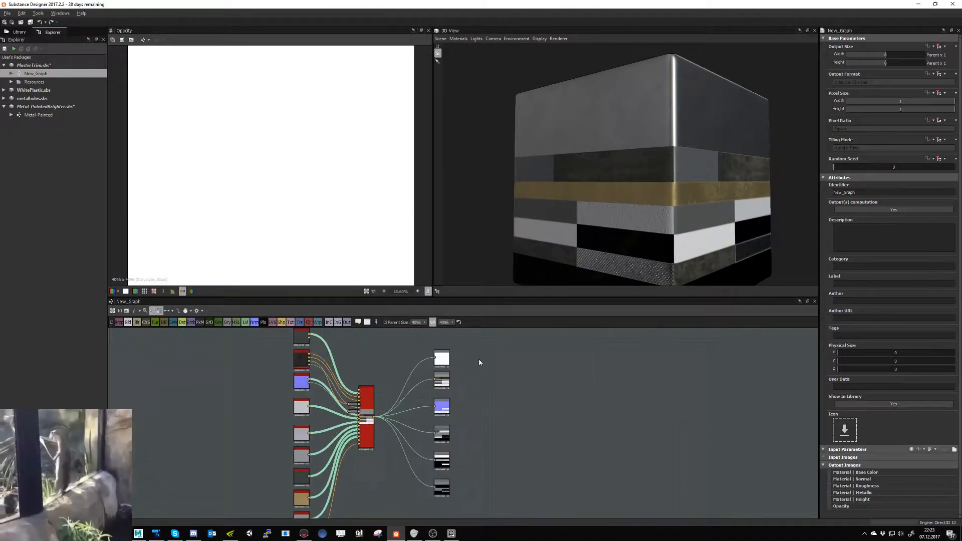
left_click_drag(420, 491, 463, 488)
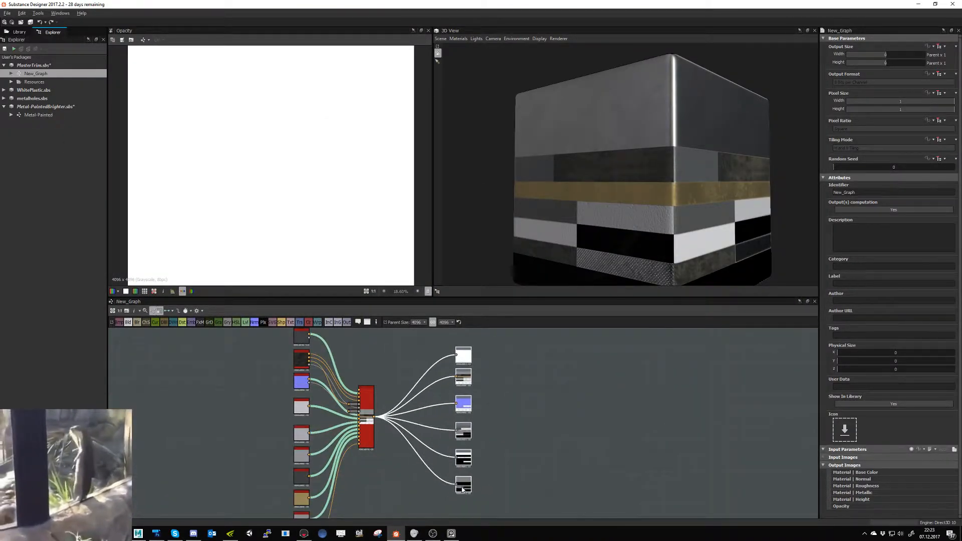
left_click(505, 428)
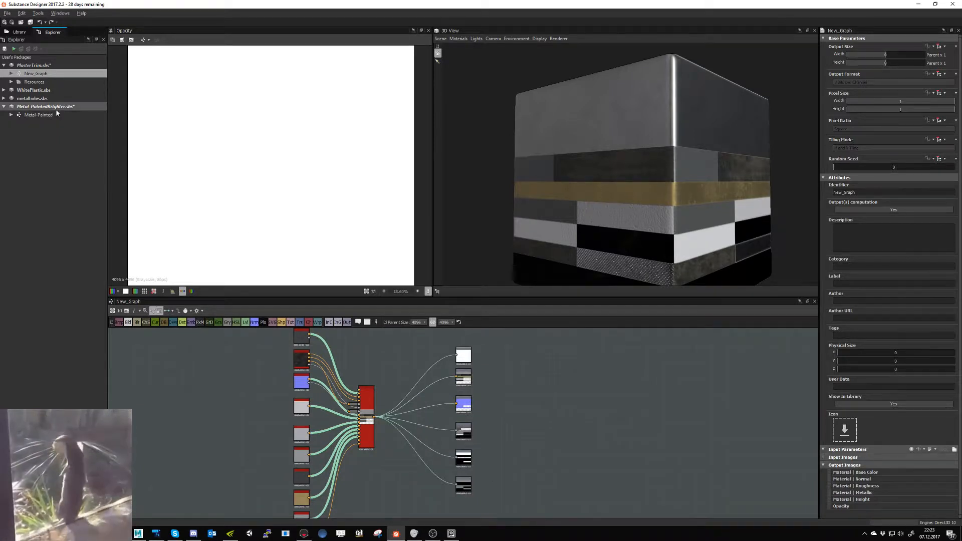
- Save all modified packages and open the Metal-Painted graph of Metal-PaintedBrighter.sbs
left_click(31, 23)
double_click(38, 114)
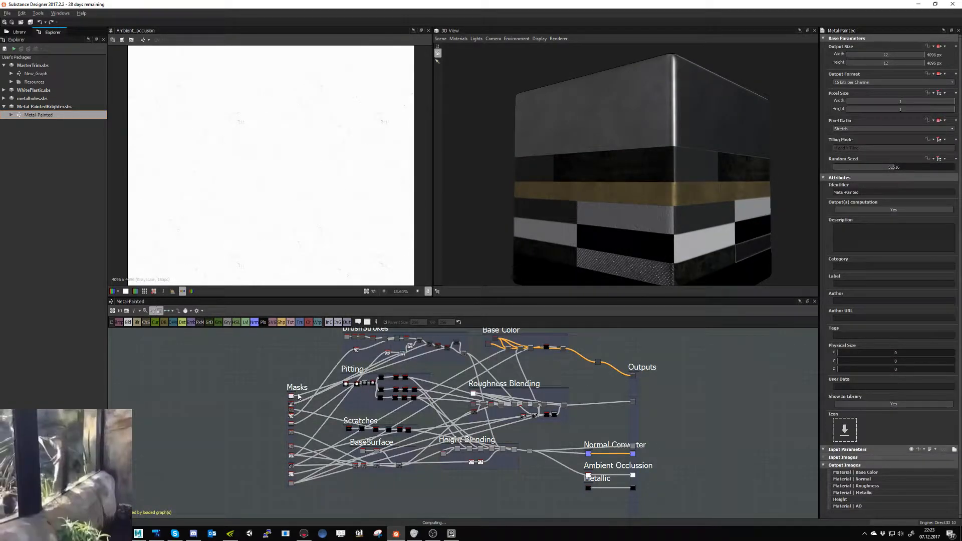
middle_click_drag(283, 405, 250, 412)
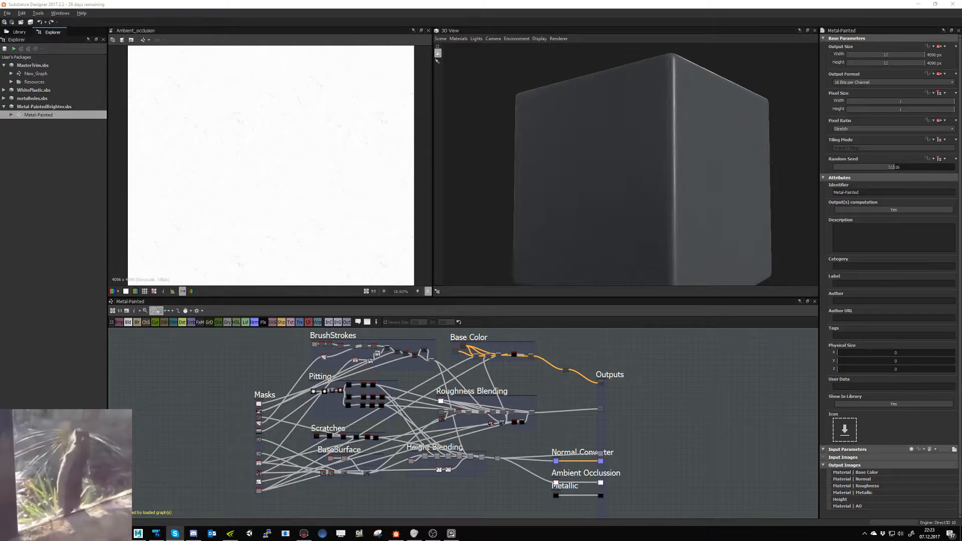
left_click_drag(660, 236, 658, 247)
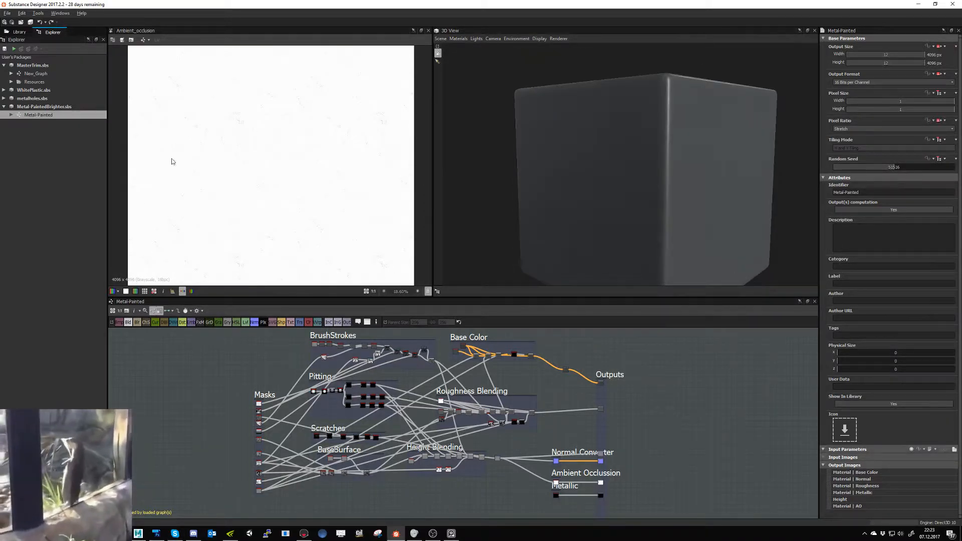
- Open New_Graph, display its Trim_1_new ID map and examine the trim materials on the preview cube
left_click(28, 75)
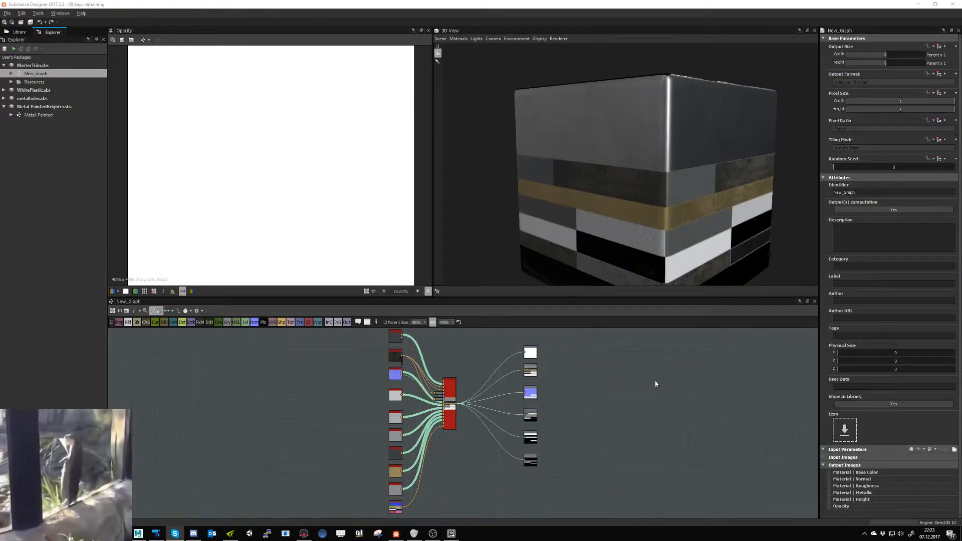
middle_click_drag(656, 260, 631, 231)
left_click_drag(632, 244, 577, 308)
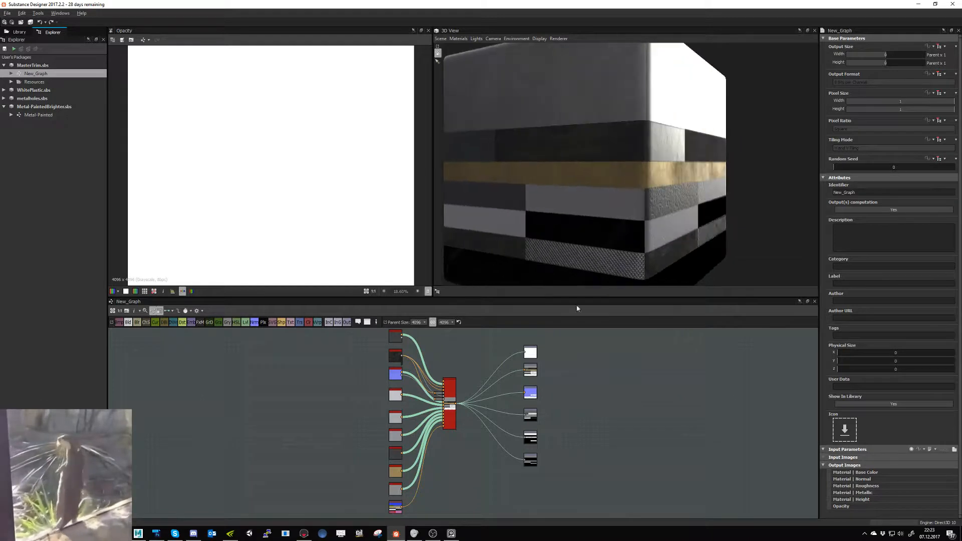
double_click(401, 493)
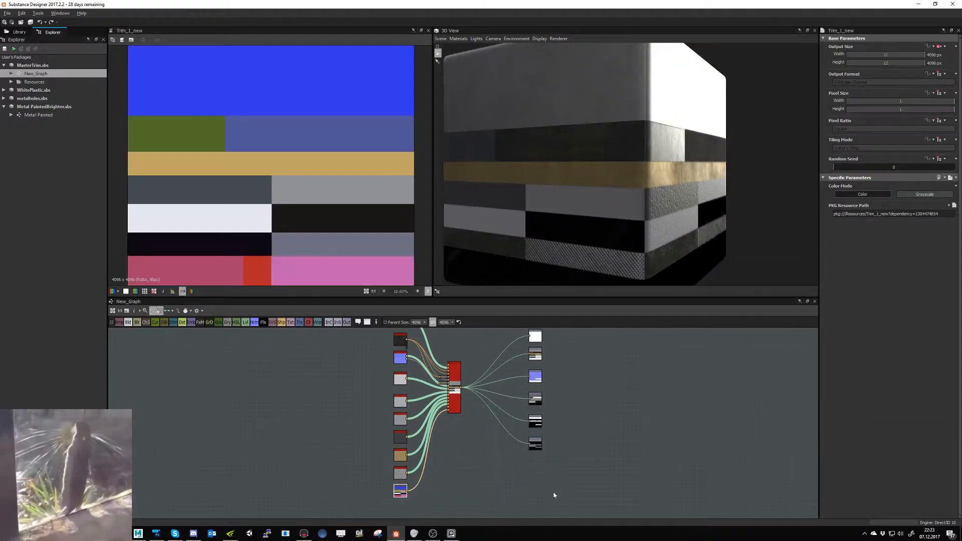
left_click_drag(528, 198, 665, 205)
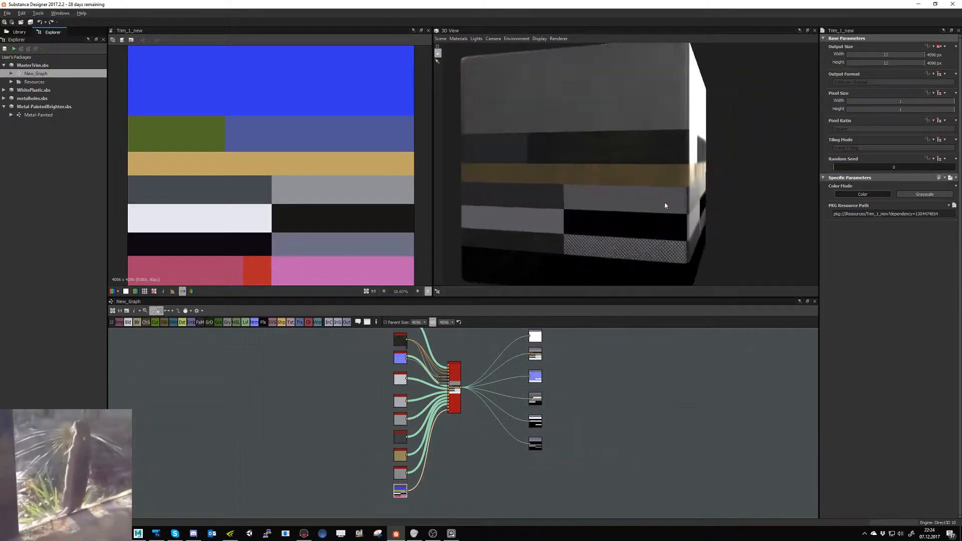
left_click_drag(577, 240, 619, 235)
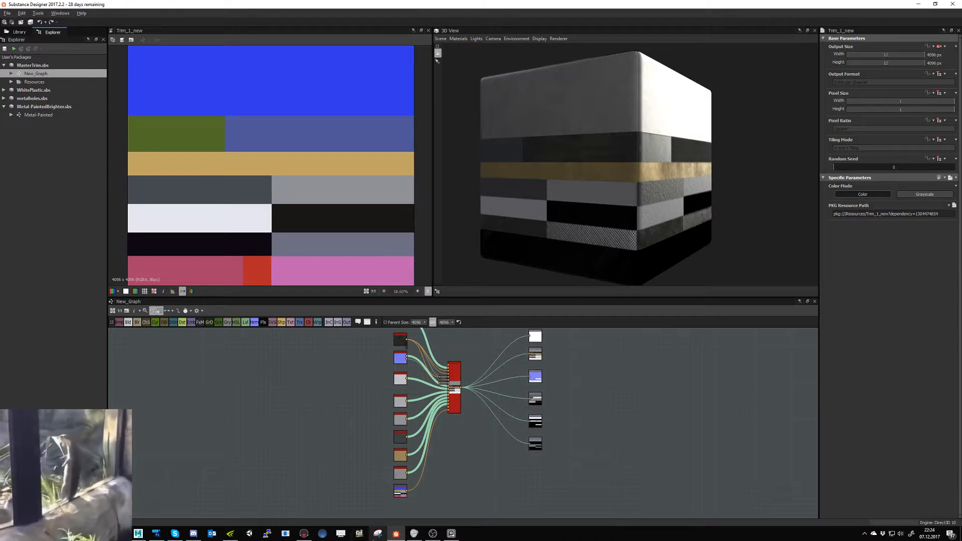
- Switch to Marmoset Toolbag and examine the current trim materials across the whole hot dog cart
left_click(304, 533)
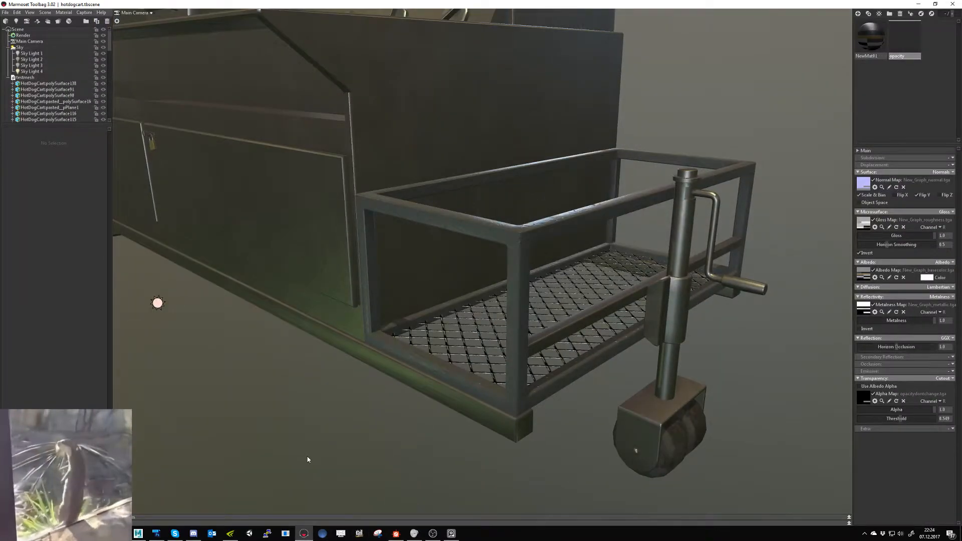
left_click_drag(315, 454, 379, 397)
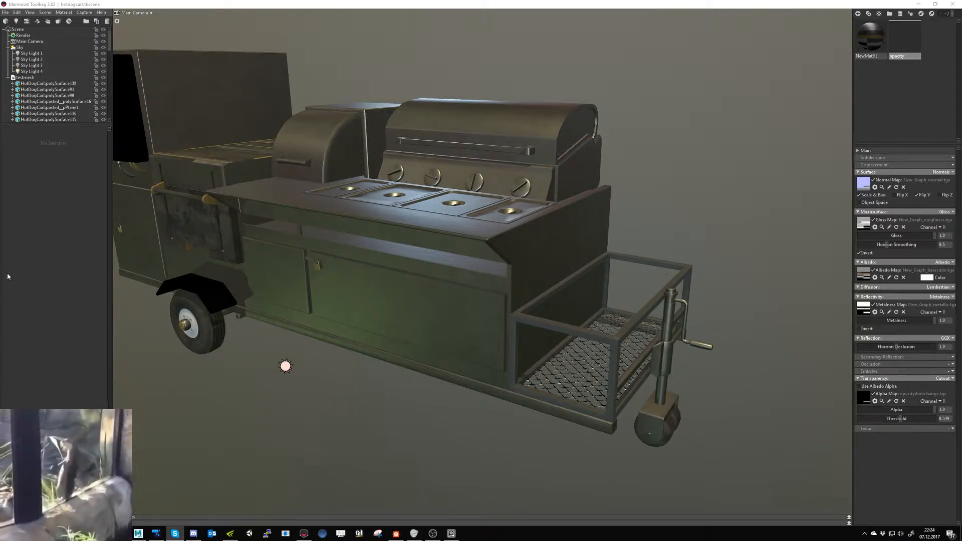
- Switch to Substance Designer, open the Metal-Painted graph and inspect its material on the lit face of the preview cube
left_click(396, 533)
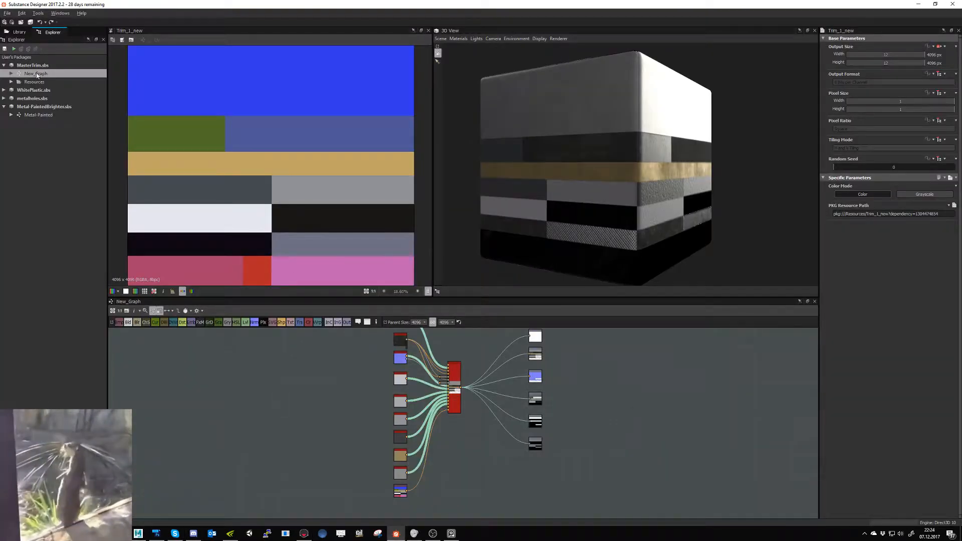
double_click(38, 115)
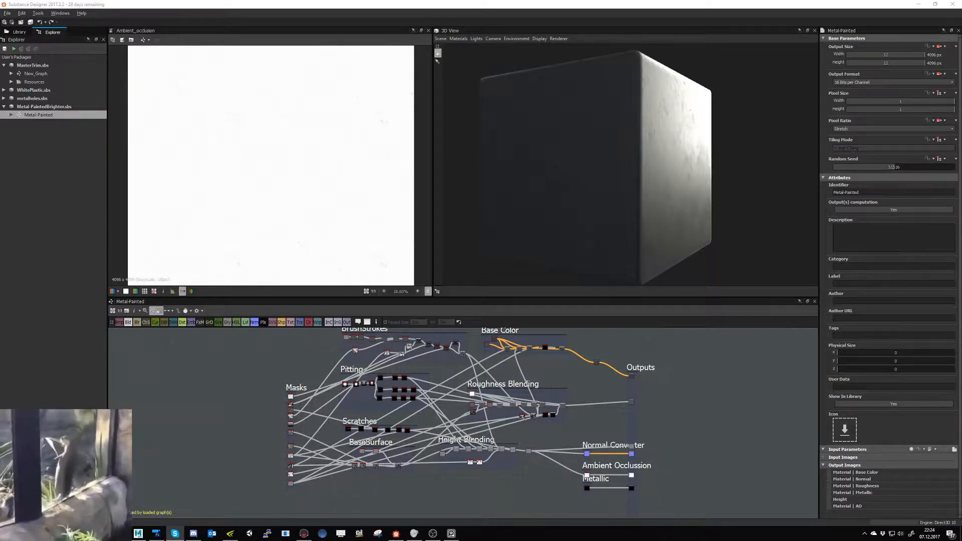
left_click_drag(591, 185, 642, 178)
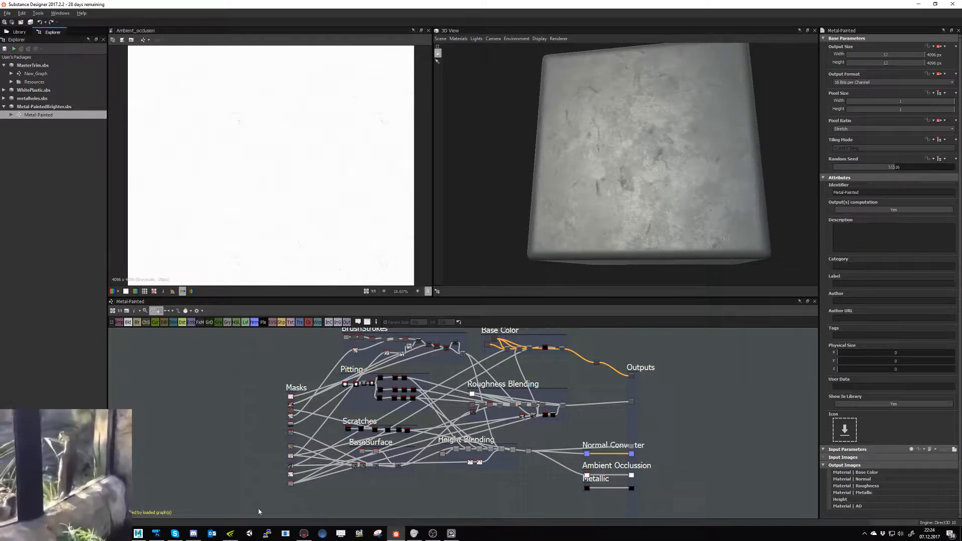
middle_click_drag(212, 499, 203, 506)
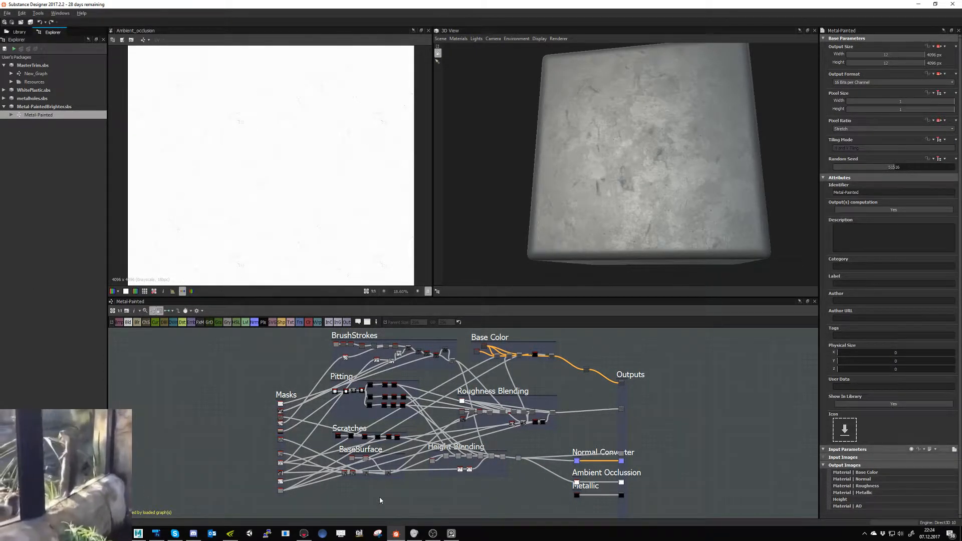
- Switch to Maya, open the cart's UV layout in Nightshade UV Editor and place that window beside the model
left_click(138, 533)
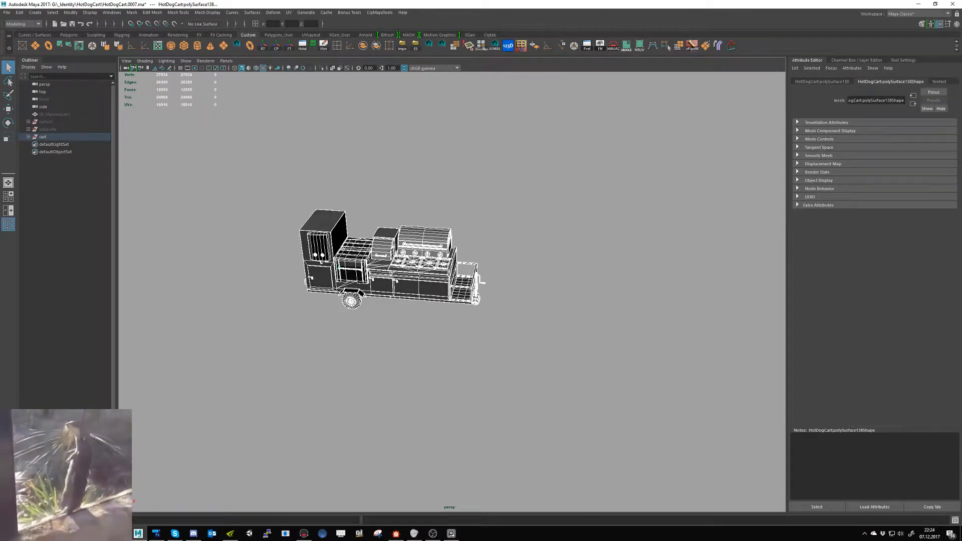
left_click_drag(201, 540, 395, 124)
scroll(352, 337, "up", 6)
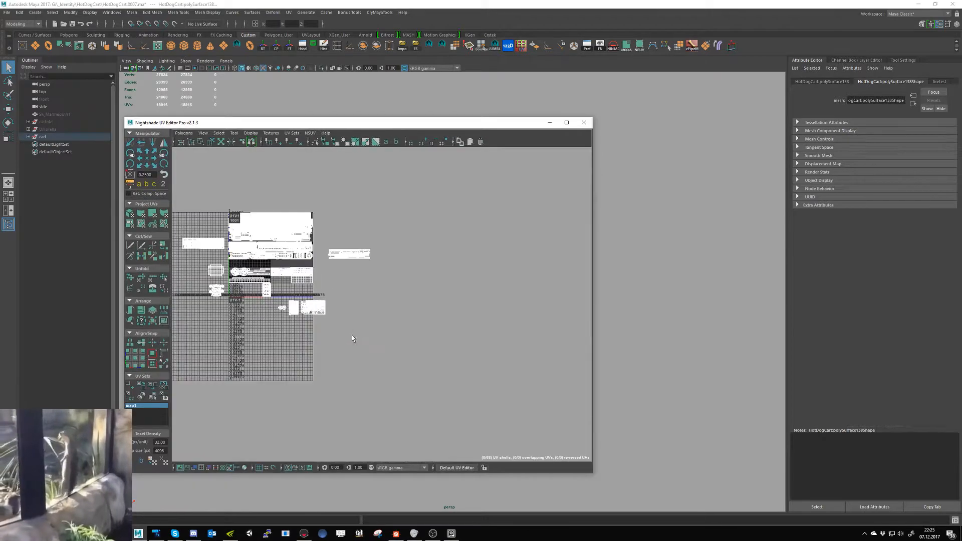
scroll(320, 327, "up", 1)
middle_click_drag(327, 326, 422, 359, "alt")
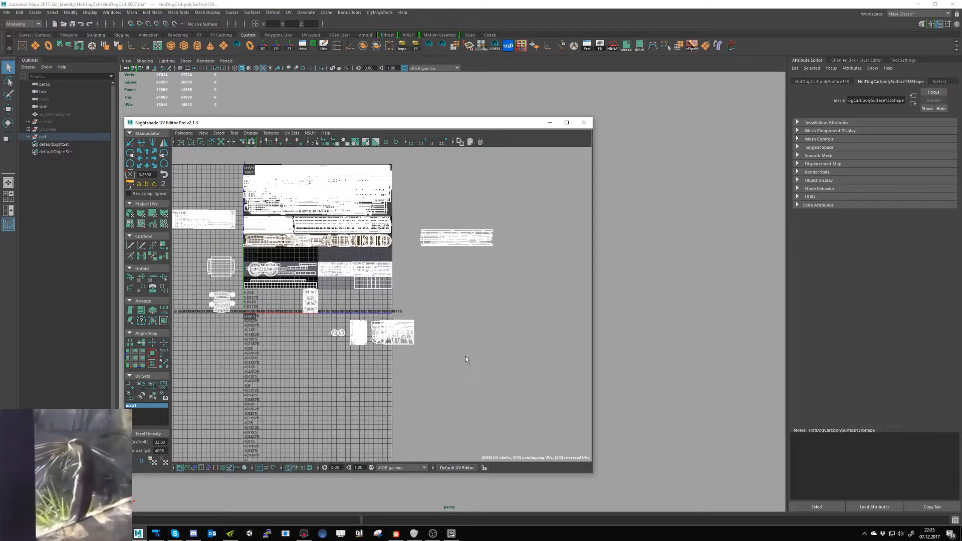
left_click_drag(351, 122, 669, 138)
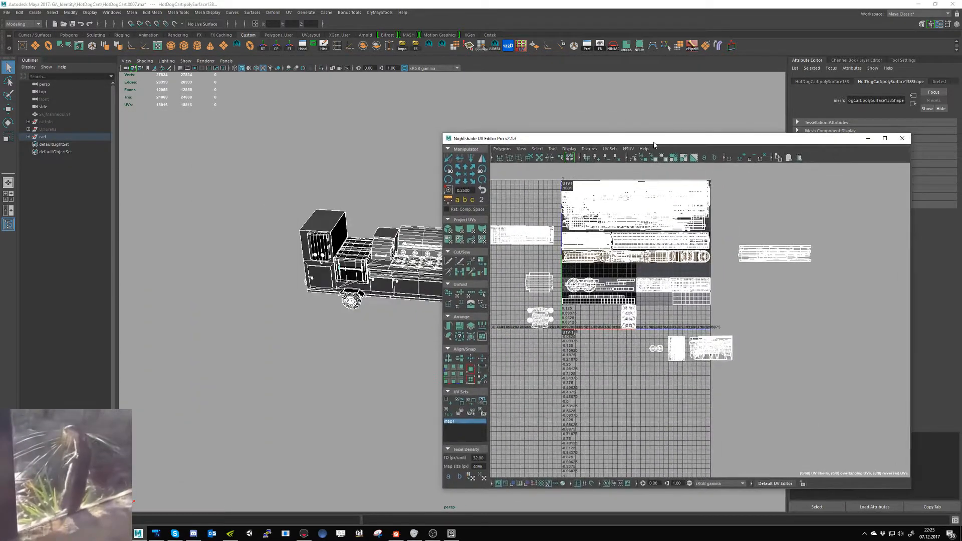
middle_click_drag(302, 274, 203, 271, "alt")
right_click_drag(203, 271, 306, 298, "alt")
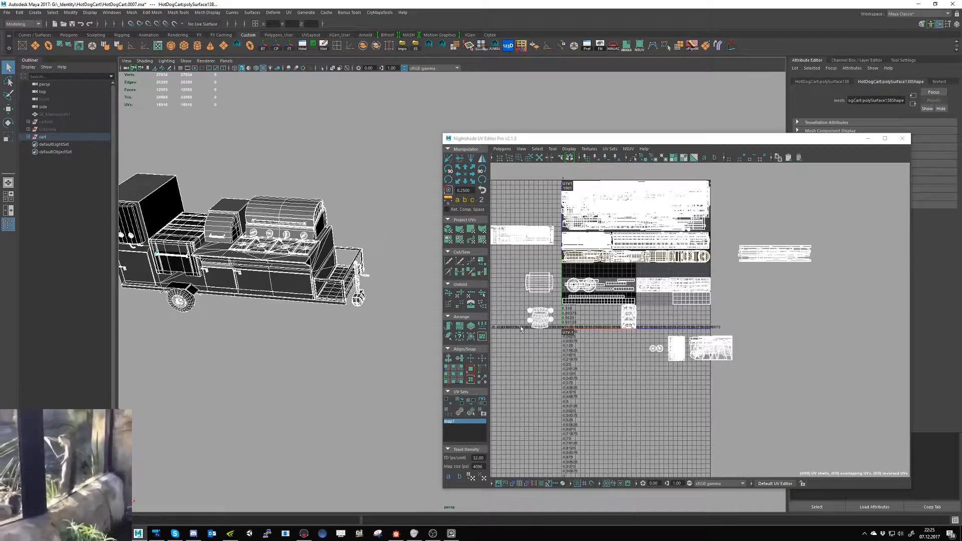
- Select the long UV shell group to the right of the UV tile to locate its part on the cart
left_click(620, 348)
right_click_drag(694, 346, 732, 343)
left_click_drag(757, 276, 732, 278)
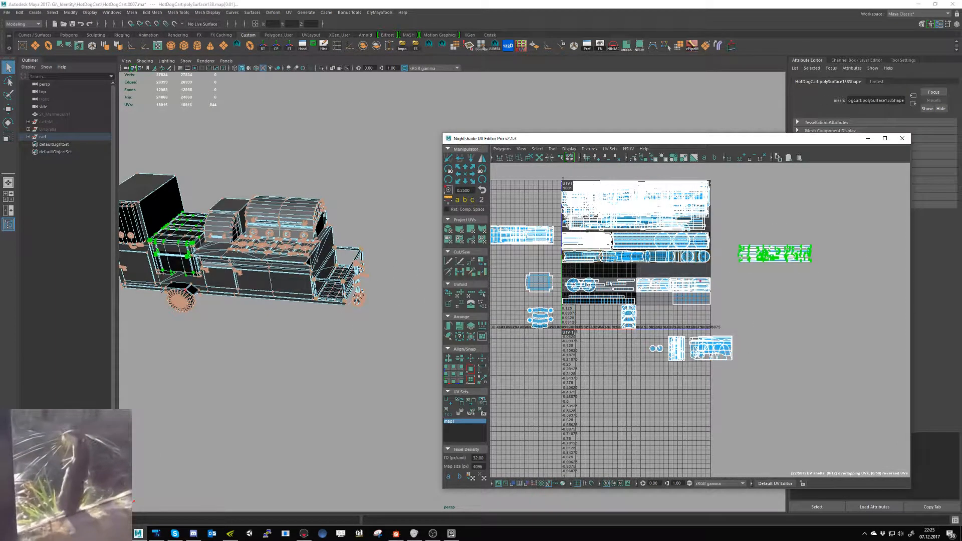
middle_click_drag(351, 296, 444, 316, "alt")
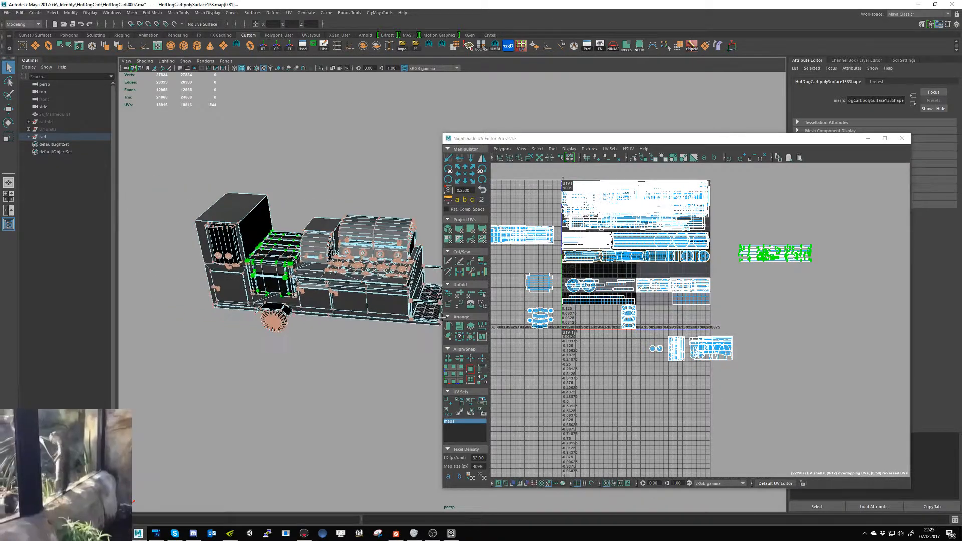
- Try placing the slatted panel's UV shell on the grey trim strip, and move it back outside the UV tile
left_click(547, 289)
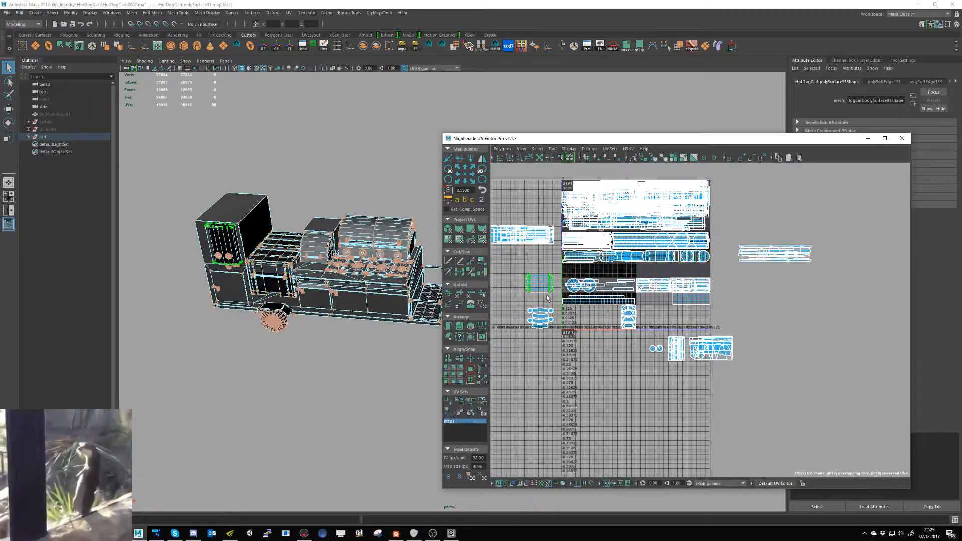
middle_click_drag(275, 271, 327, 284, "alt")
right_click_drag(327, 284, 419, 351, "alt")
key("w")
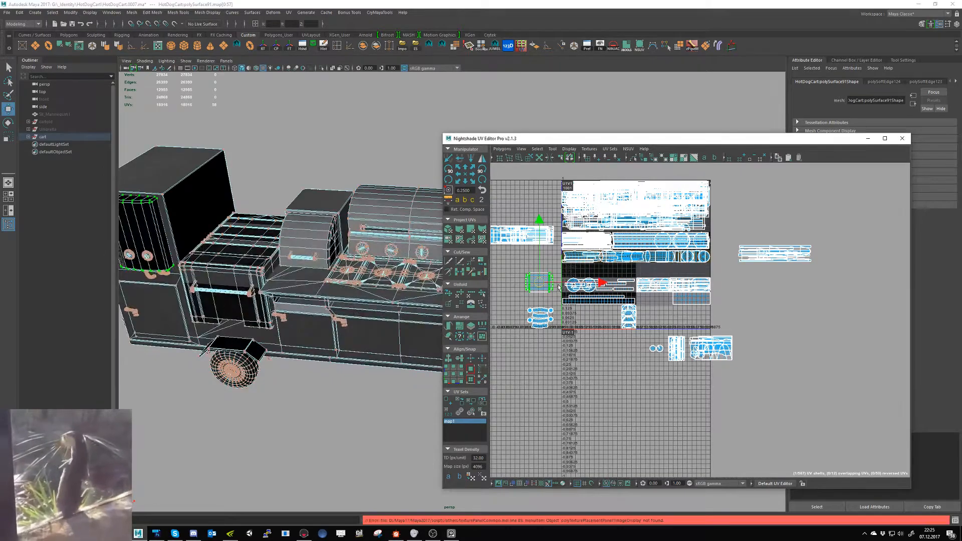
left_click_drag(539, 282, 590, 292)
right_click_drag(590, 292, 670, 299, "alt")
scroll(576, 301, "down", 5)
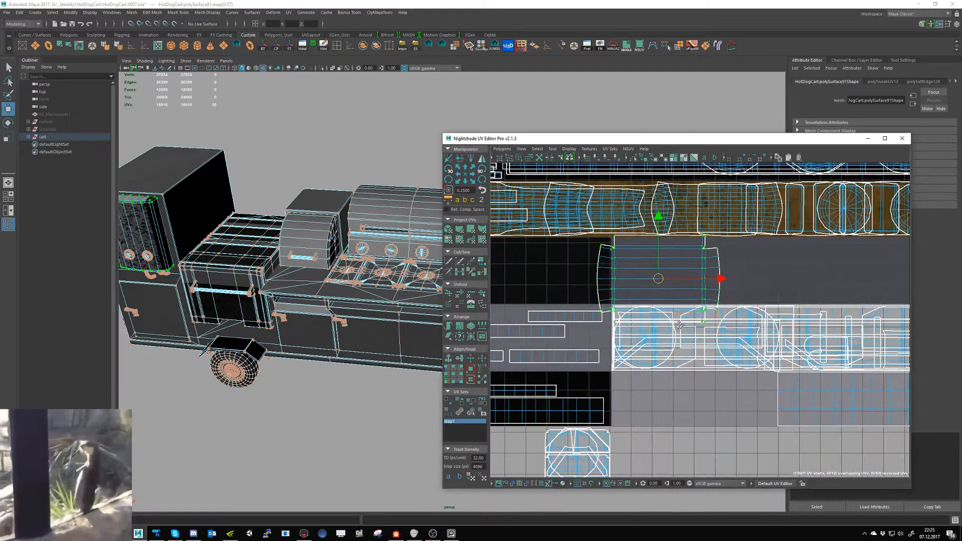
middle_click_drag(618, 312, 661, 326, "alt")
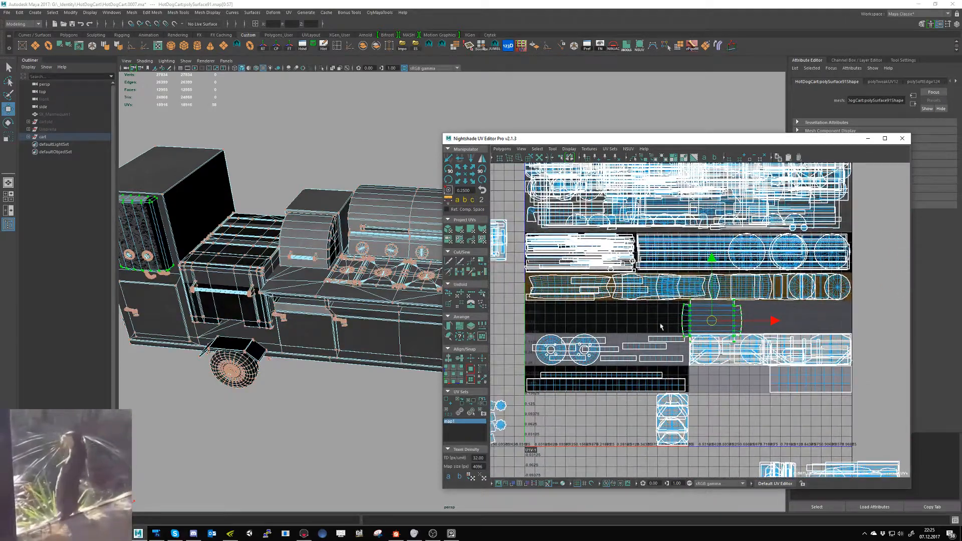
left_click_drag(712, 321, 489, 319)
- Move pCylinder3's UV shells from outside the tile onto the large trim strip at the top of the layout
middle_click_drag(521, 398, 586, 396, "alt")
left_click(515, 445)
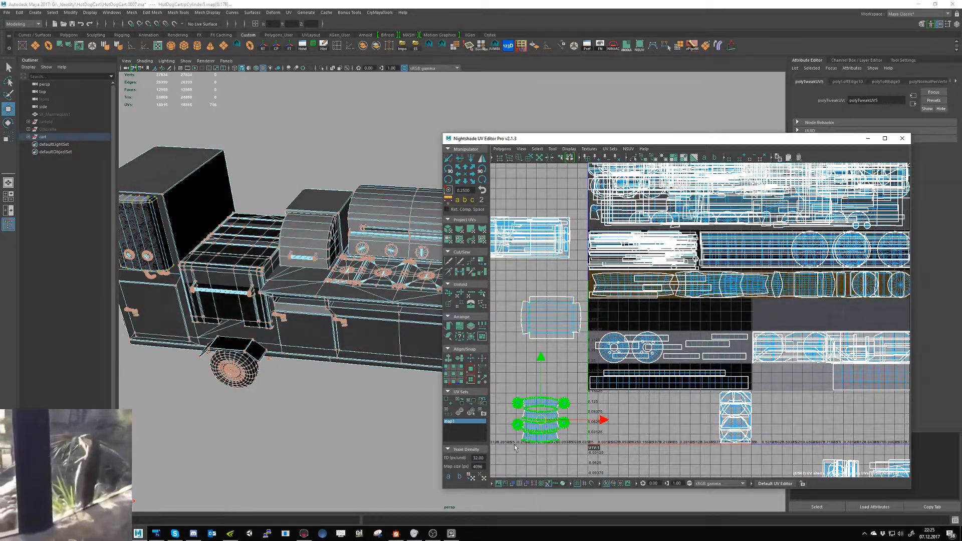
left_click_drag(544, 419, 725, 349)
middle_click_drag(725, 350, 681, 381, "alt")
left_click_drag(681, 381, 601, 187)
middle_click_drag(549, 278, 615, 297, "alt")
middle_click_drag(551, 305, 603, 305, "alt")
scroll(591, 297, "down", 1)
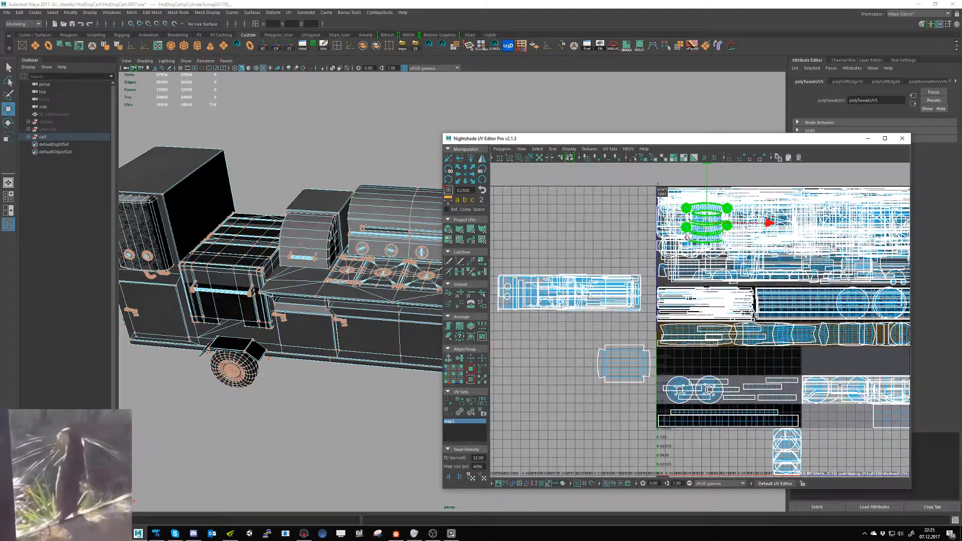
left_click_drag(704, 226, 704, 252)
- Select the long UV shell groups on either side of the tile to identify their parts on the cart
middle_click_drag(574, 278, 602, 280, "alt")
left_click_drag(516, 260, 672, 332)
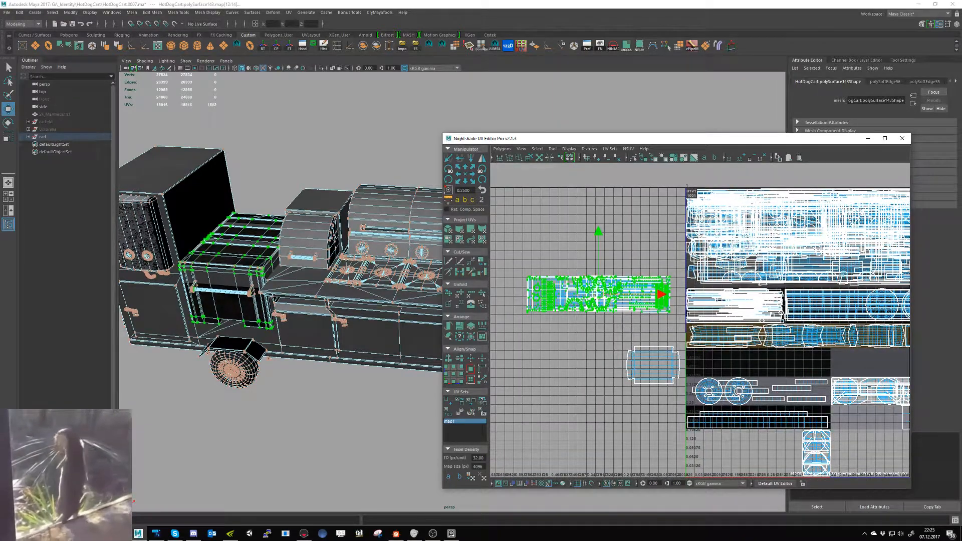
middle_click_drag(812, 325, 526, 333, "alt")
scroll(807, 356, "down", 3)
left_click_drag(910, 357, 816, 357)
left_click_drag(685, 376, 685, 374)
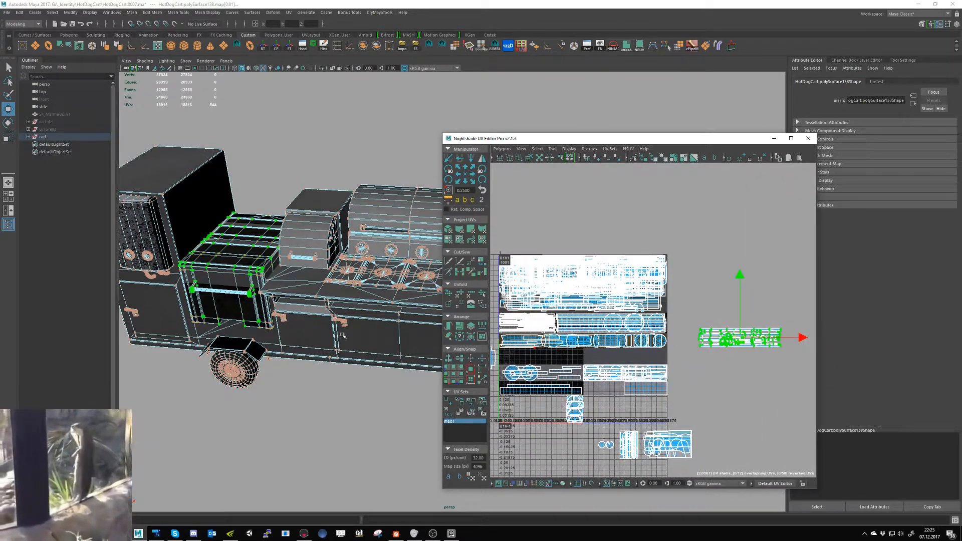
- Move the wide UV shell below the tile farther left, and move pCube50's rear corner shells down out of the tile
middle_click_drag(720, 403, 714, 362, "alt")
left_click_drag(663, 387, 570, 361)
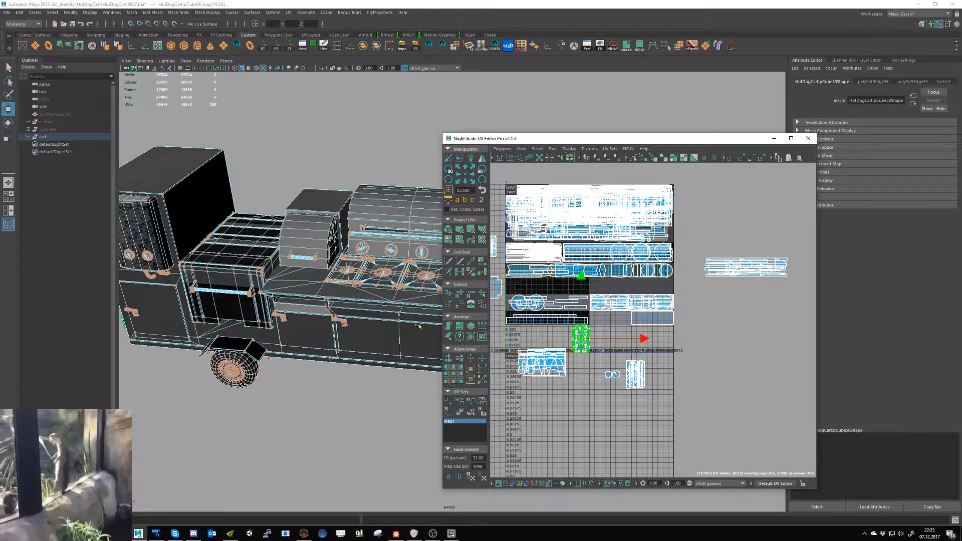
left_click_drag(419, 326, 296, 298, "alt")
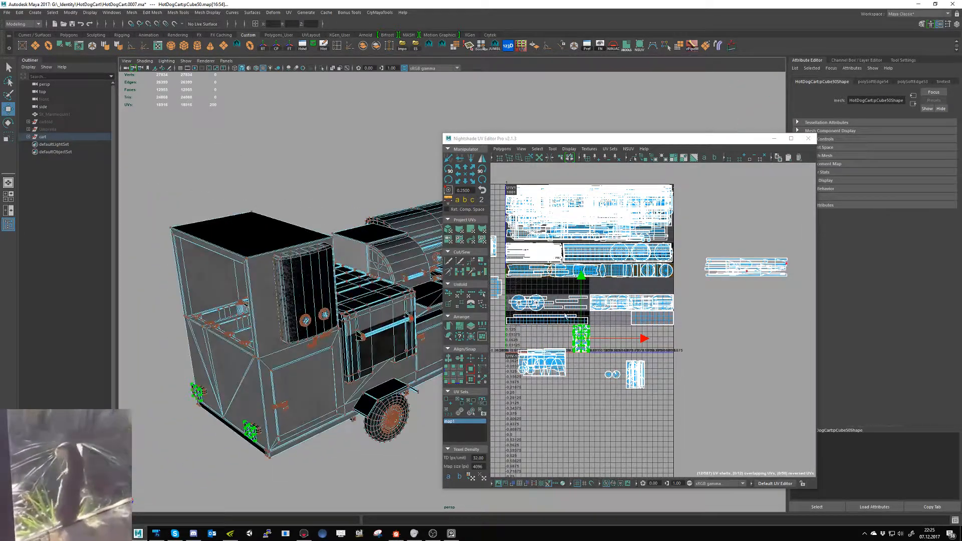
left_click_drag(583, 344, 589, 370)
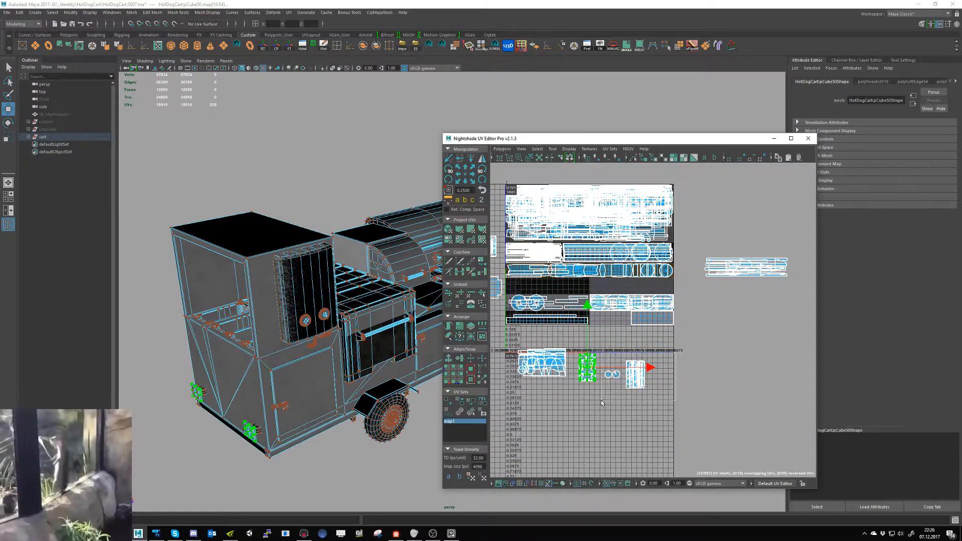
- Locate the door latches on the cart and move their rectangular UV shell group onto the large top trim strip
left_click(635, 373)
left_click_drag(351, 385, 323, 382, "alt")
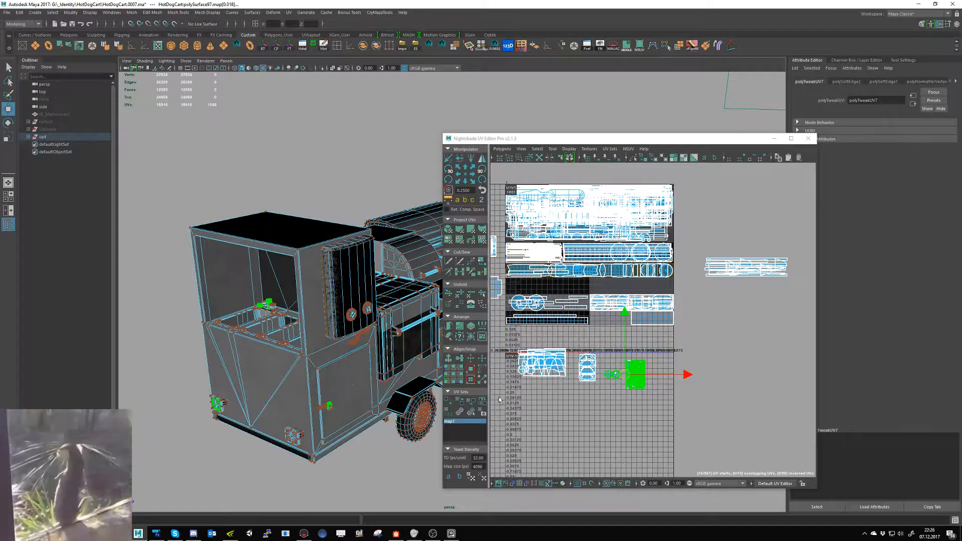
scroll(639, 398, "up", 2)
scroll(639, 398, "up", 1)
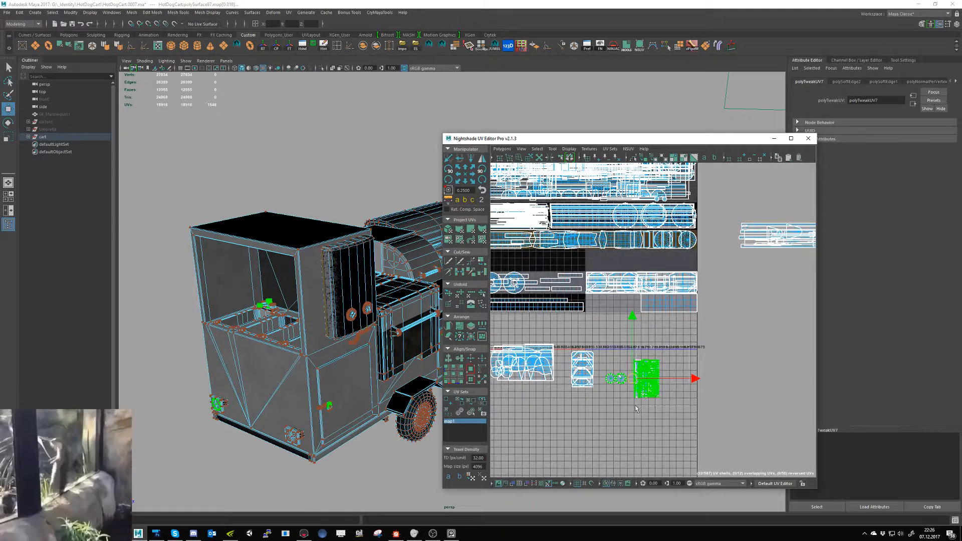
left_click_drag(630, 411, 630, 411)
left_click_drag(324, 369, 366, 348, "alt")
middle_click_drag(370, 349, 208, 346, "alt")
left_click_drag(359, 340, 320, 344, "alt")
middle_click_drag(339, 350, 413, 350, "alt")
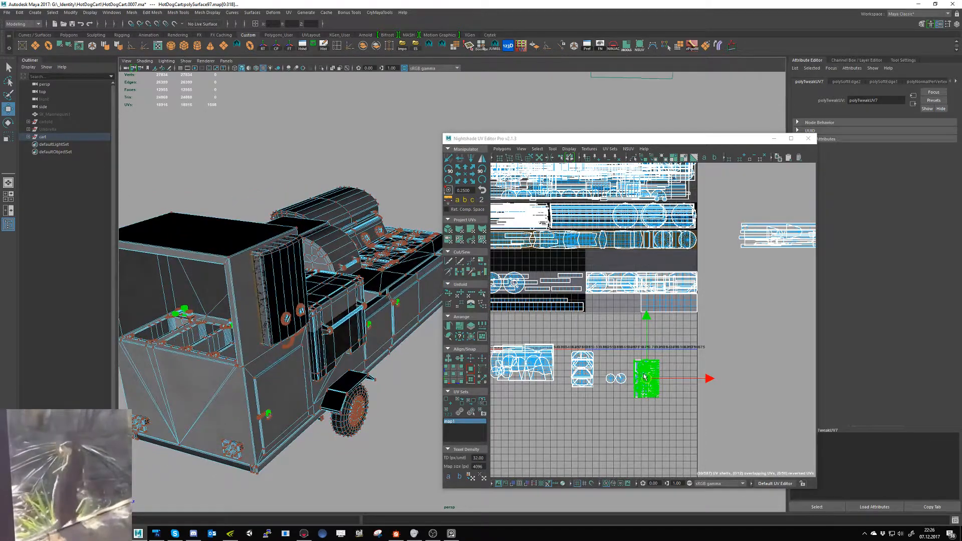
left_click_drag(644, 377, 663, 182)
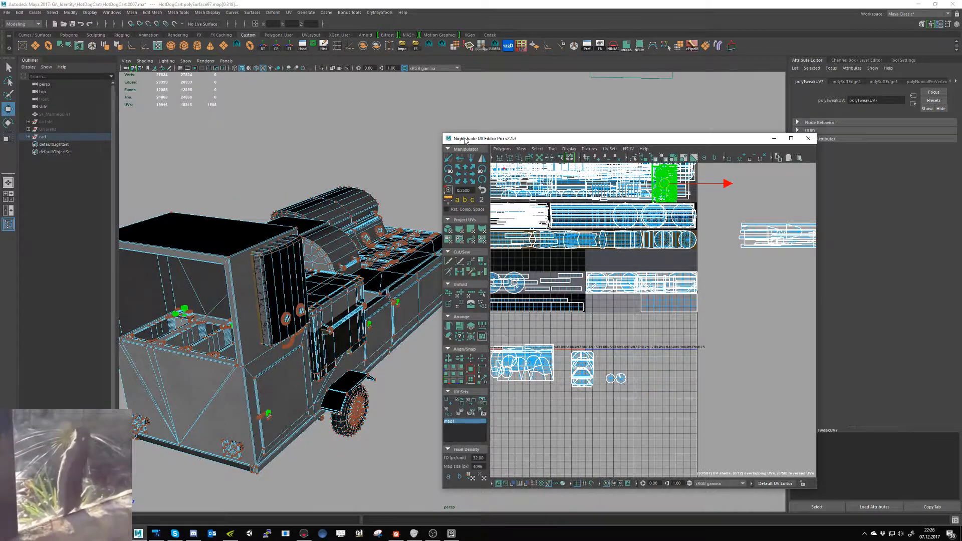
- Minimize the UV editor, frame the whole cart and select all of its meshes in object mode
left_click(774, 139)
middle_click_drag(486, 283, 533, 337, "alt")
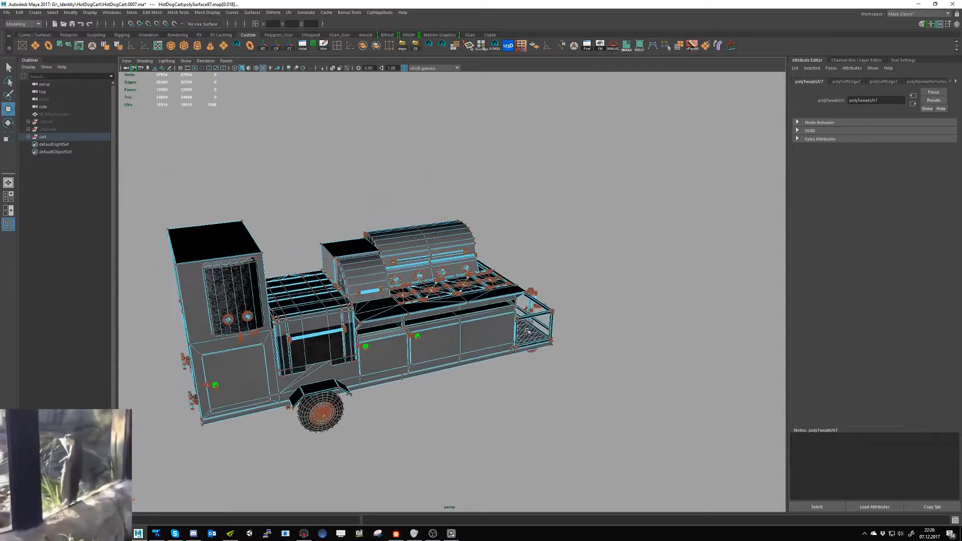
right_click_drag(533, 337, 476, 311, "alt")
right_click_drag(425, 278, 460, 268)
left_click_drag(576, 436, 200, 200)
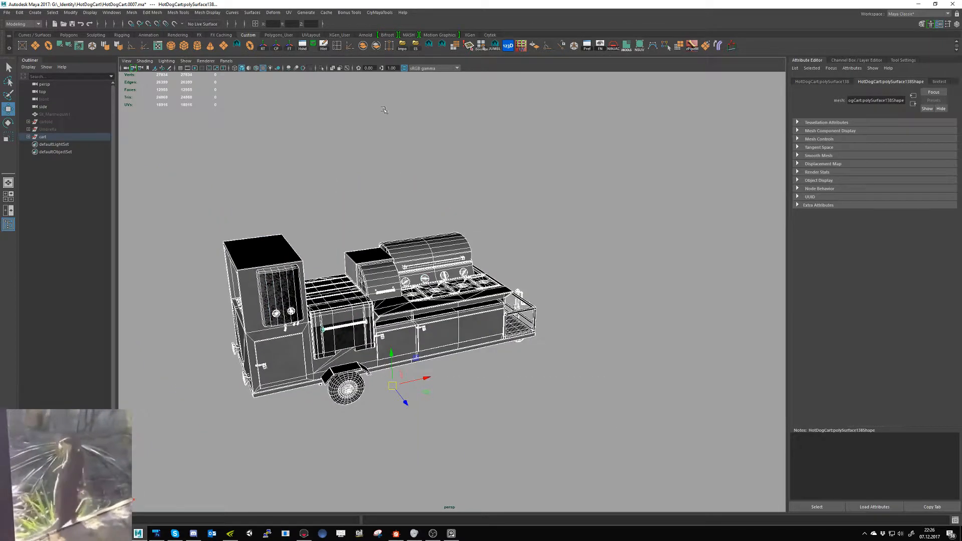
- Export the selected cart meshes as FBX, overwriting testmesh.fbx, and clear the selection
left_click(416, 51)
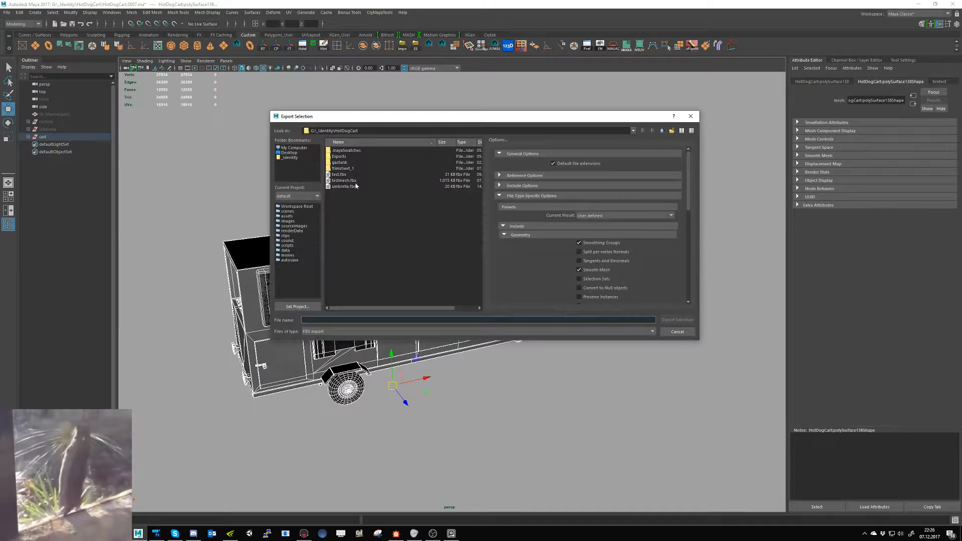
double_click(356, 181)
left_click(460, 239)
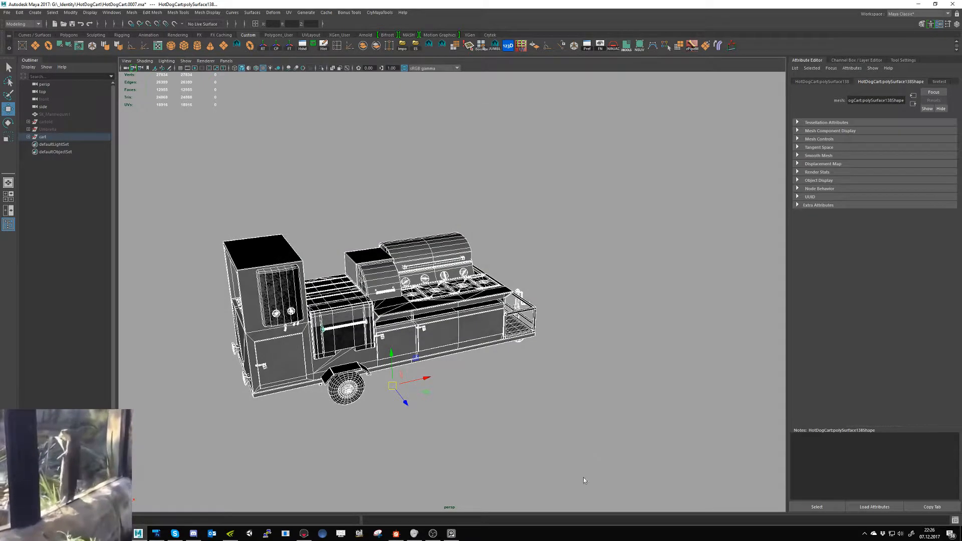
left_click(584, 478)
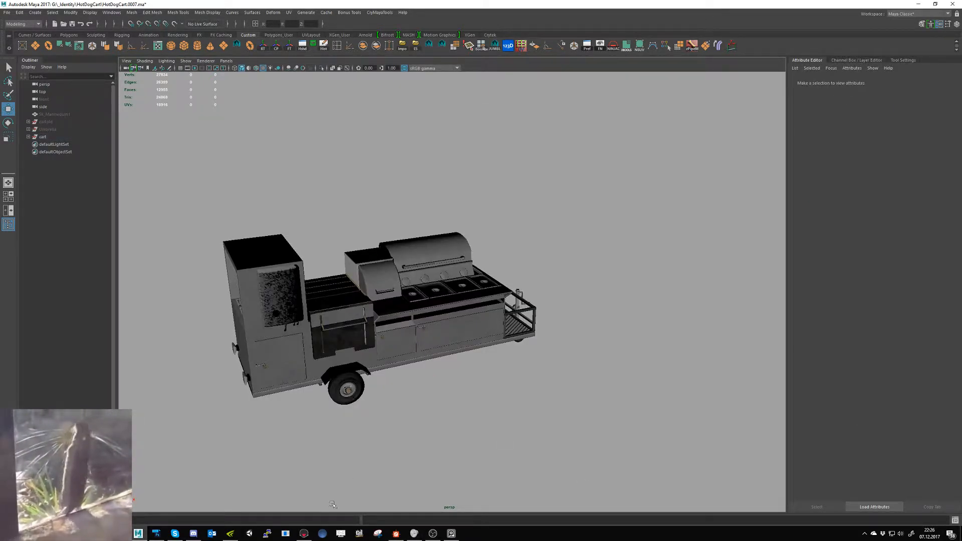
- Switch to Marmoset Toolbag to check the updated cart's wheel and door latches, and return to Maya
left_click(303, 533)
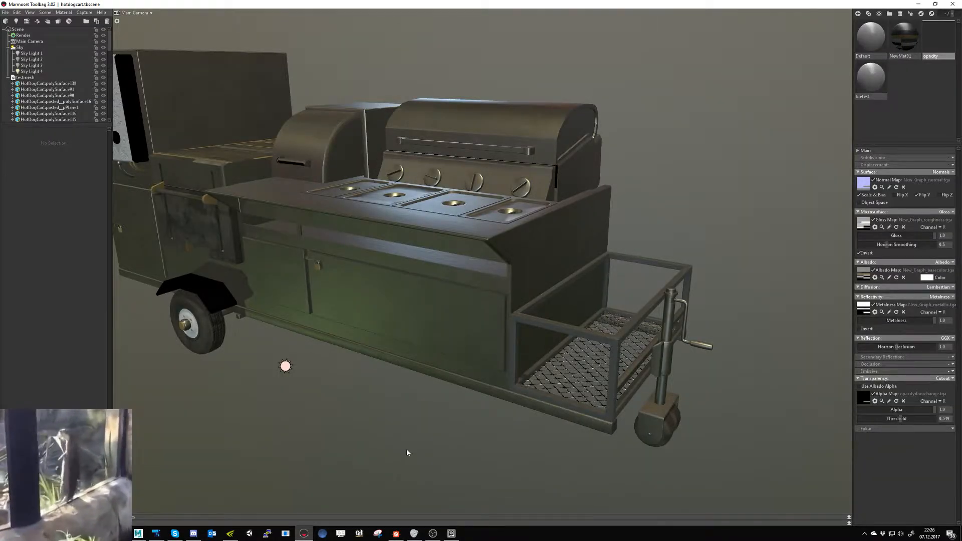
left_click_drag(358, 421, 408, 427)
key("alt+Tab")
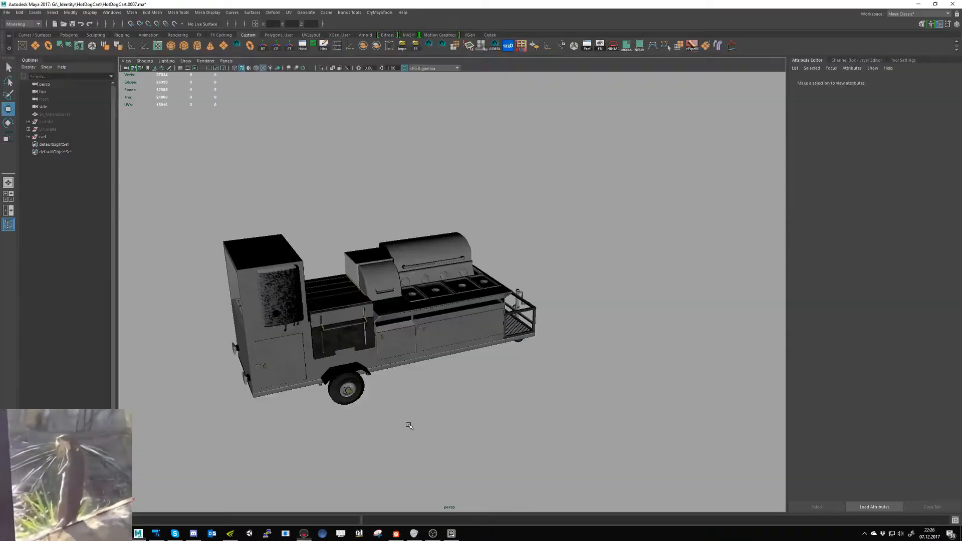
- Open the UV editor for all cart meshes and select the wheel hub's faces on the wheel mesh
left_click(365, 385)
left_click_drag(591, 176, 138, 516)
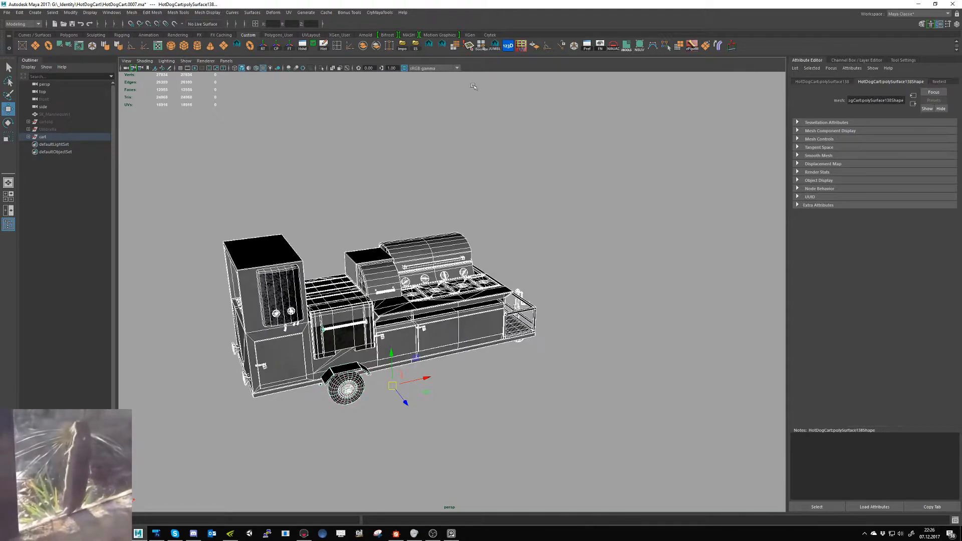
left_click(639, 45)
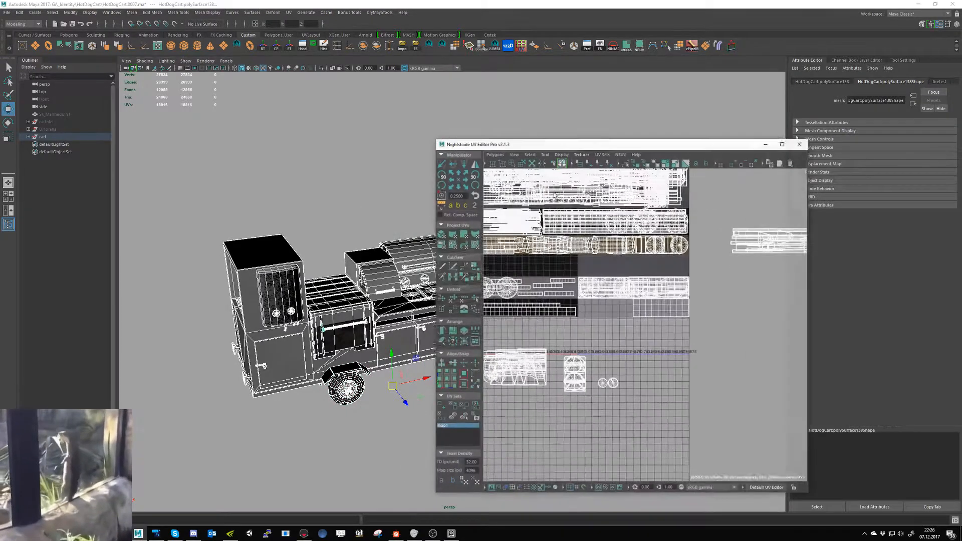
left_click(348, 391)
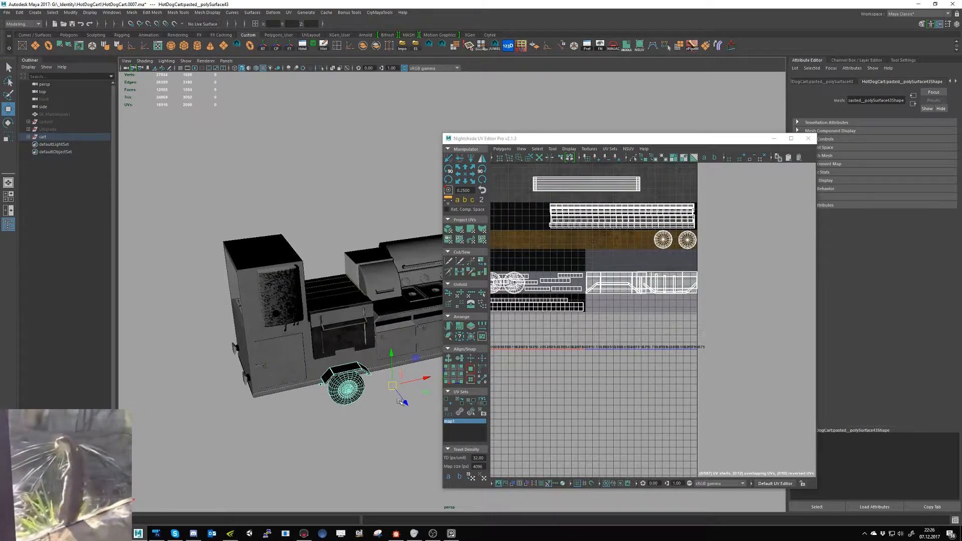
right_click_drag(347, 393, 347, 337)
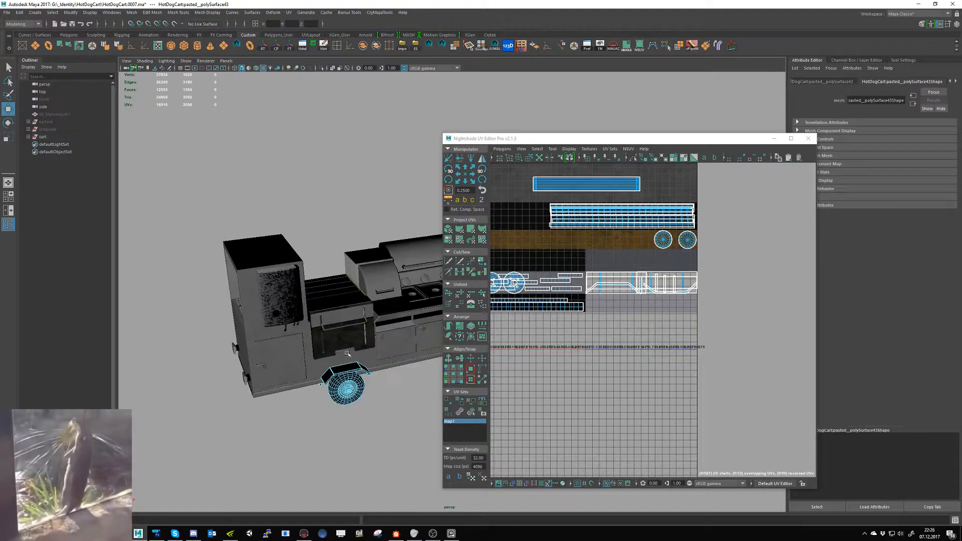
double_click(349, 393)
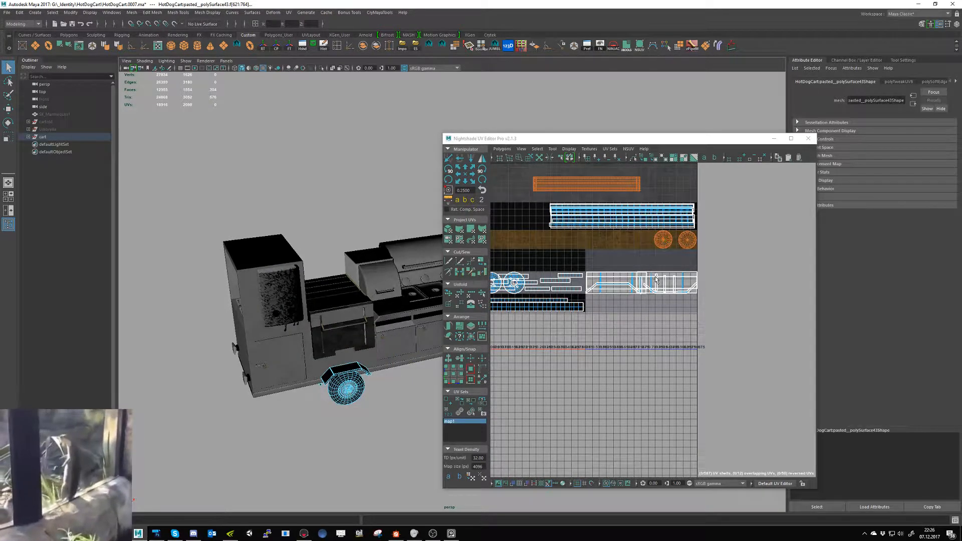
- Move the wheel hub's round UV shells off the brown brass strip and close the UV editor
middle_click_drag(654, 269, 697, 321, "alt")
right_click_drag(628, 237, 658, 239)
right_click_drag(691, 299, 721, 287, "ctrl")
key("w")
left_click_drag(719, 291, 708, 244)
left_click(808, 138)
- Select all cart meshes again and export the selection over testmesh.fbx
left_click(128, 144)
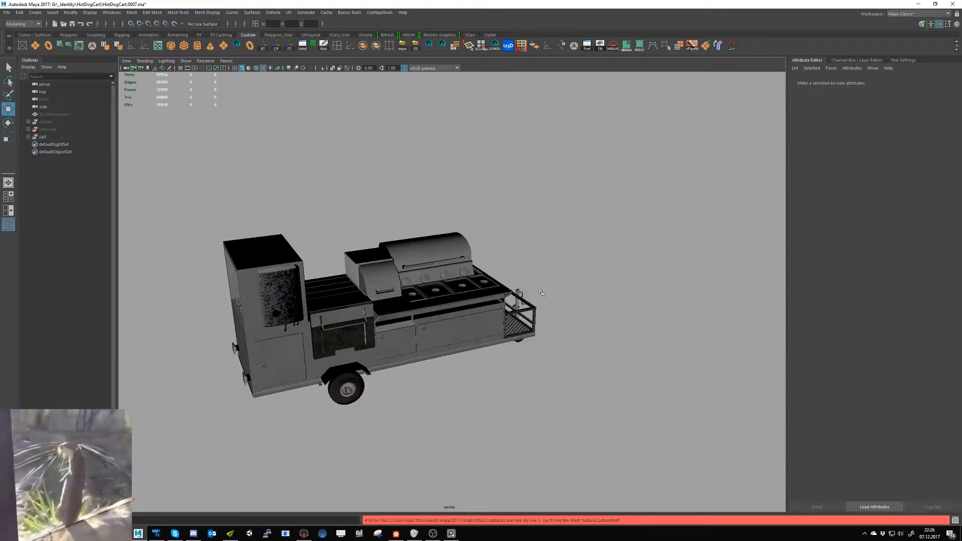
left_click_drag(129, 144, 128, 143)
left_click(415, 45)
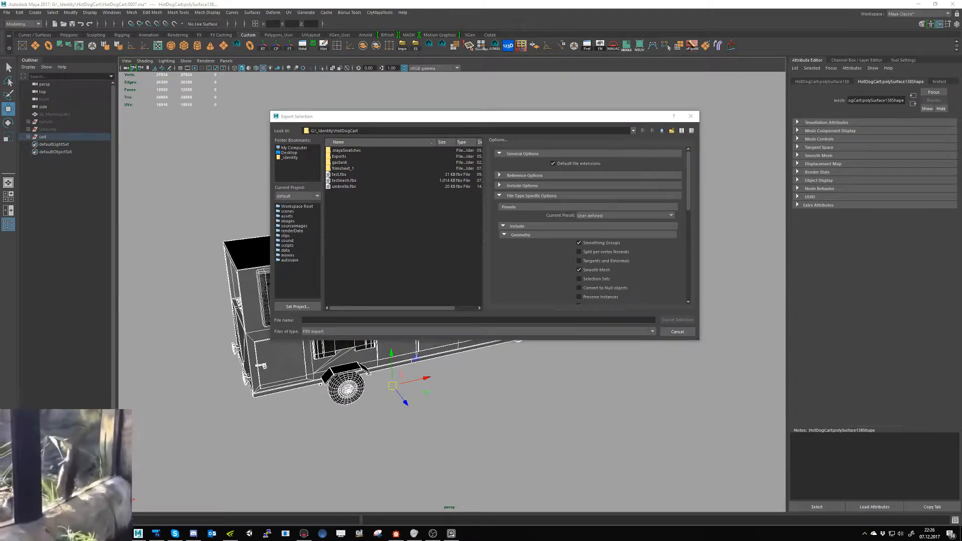
left_click(430, 319)
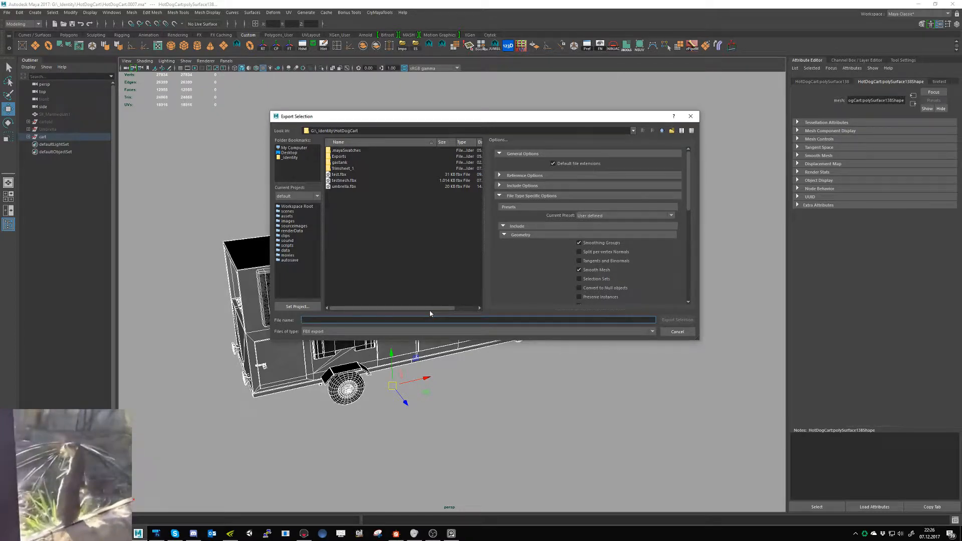
double_click(343, 180)
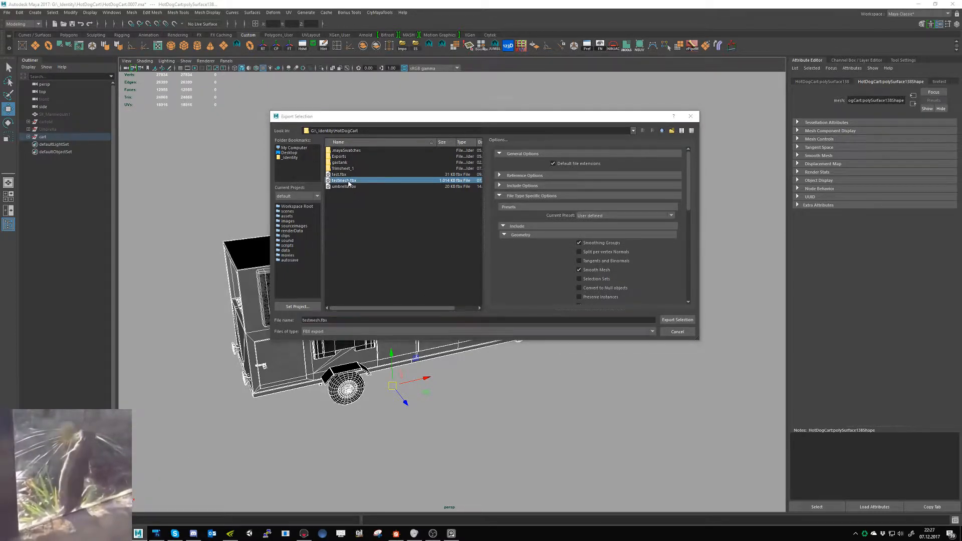
left_click(468, 239)
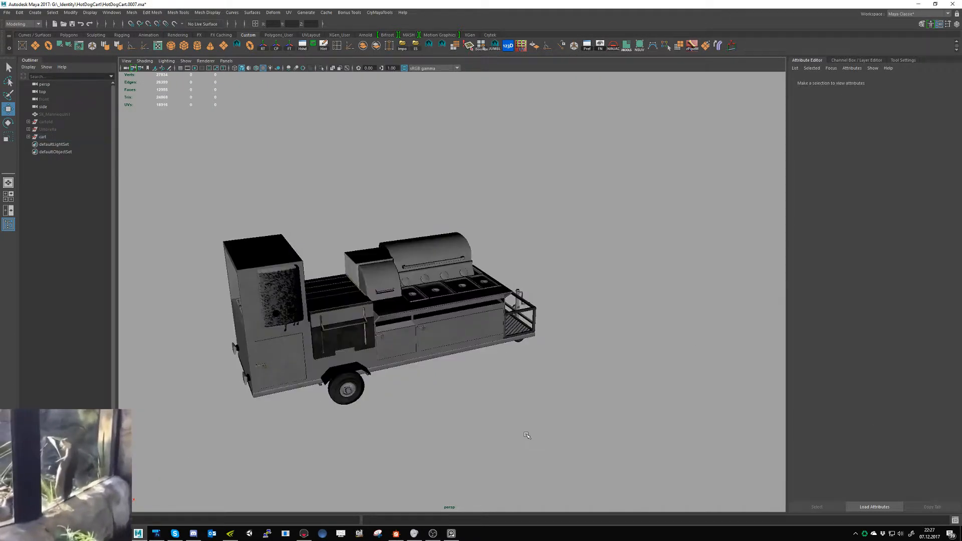
- Examine the wheel hub and the white plastic panel on the re-exported cart in Marmoset Toolbag, and return to Maya
left_click(303, 533)
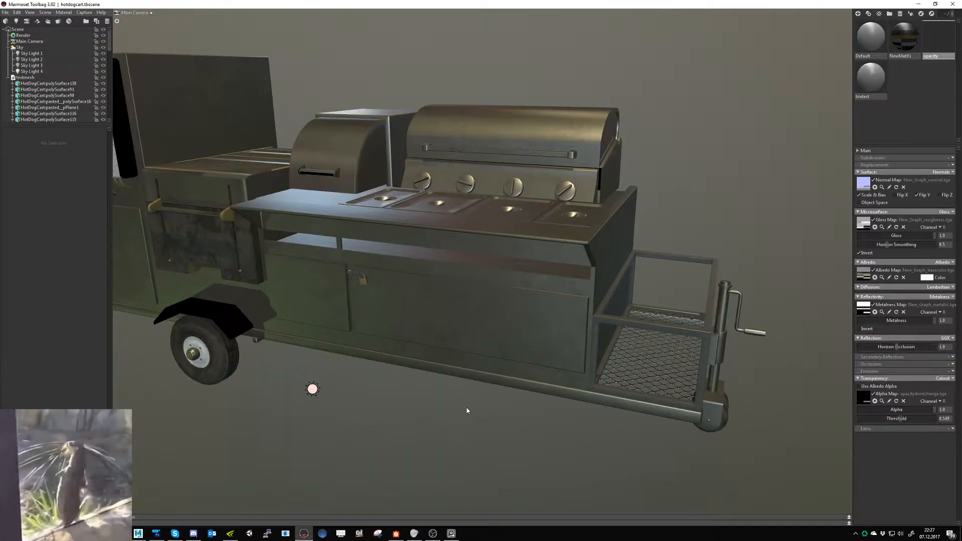
left_click_drag(392, 411, 419, 408, "alt")
right_click_drag(419, 408, 337, 389, "alt")
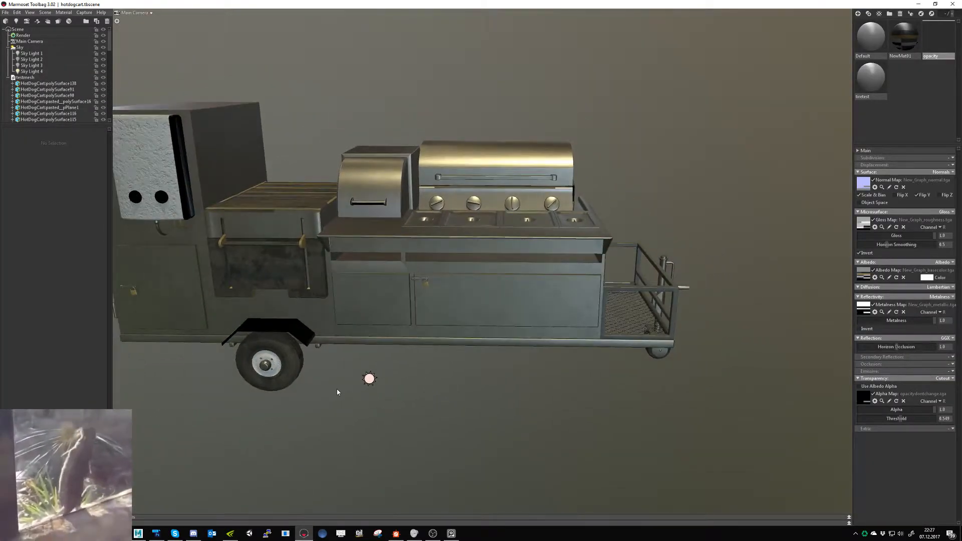
mouse_move(337, 389)
left_mouse_down("alt")
mouse_move(327, 389)
mouse_move(358, 389)
mouse_move(342, 392)
left_mouse_up("alt")
key("alt+Tab")
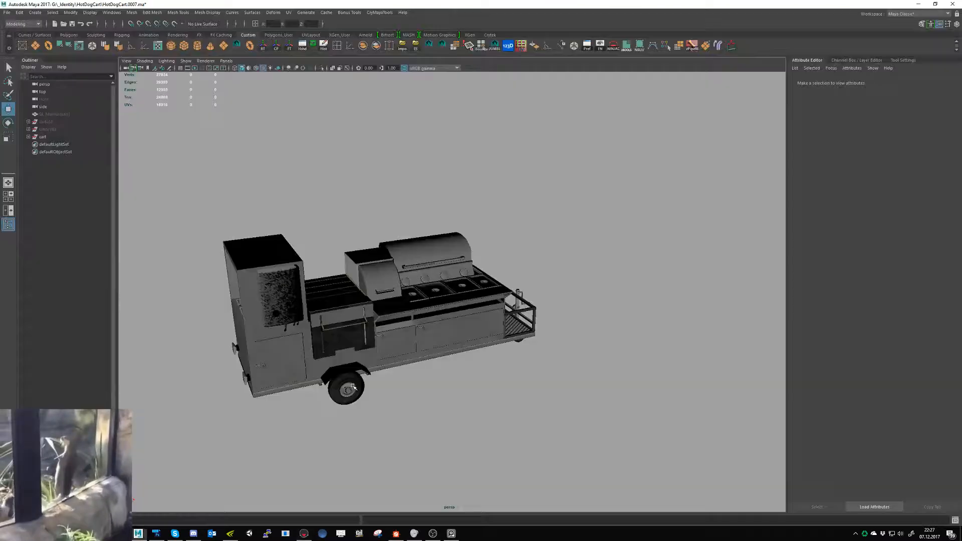
- Switch to Substance Designer and open WhitePlastic.sbs from the WhitePlastic subfolder of the HotDogCart Trimsheet_1 folder
left_click(396, 533)
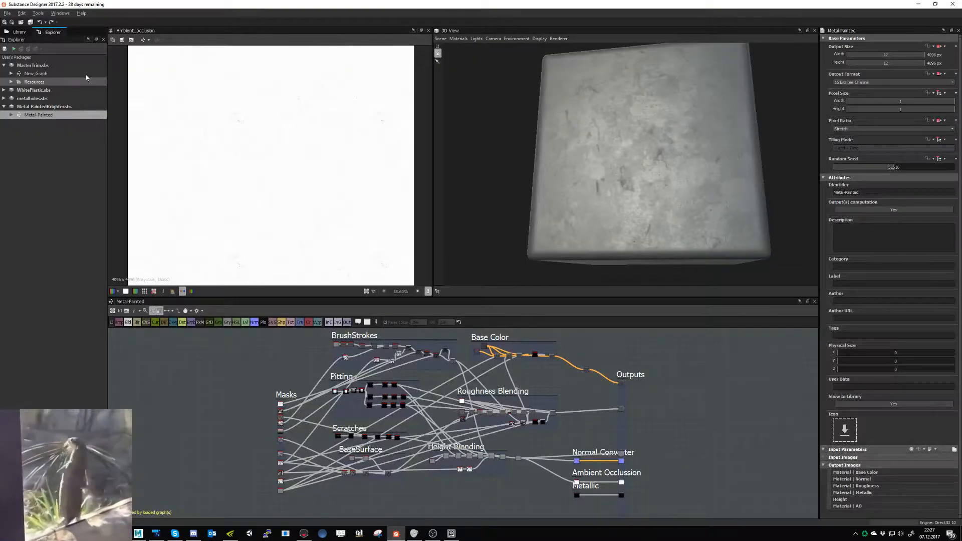
left_click(21, 22)
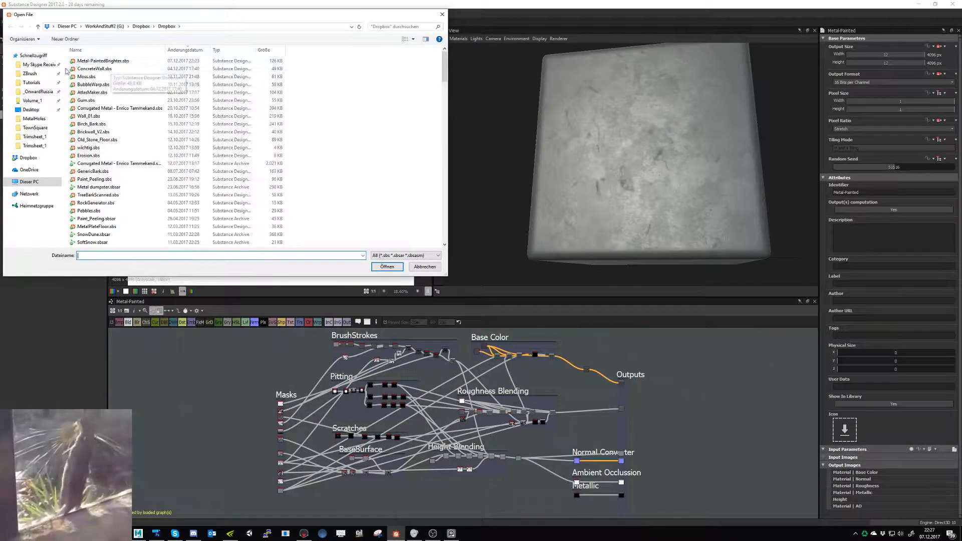
left_click(34, 128)
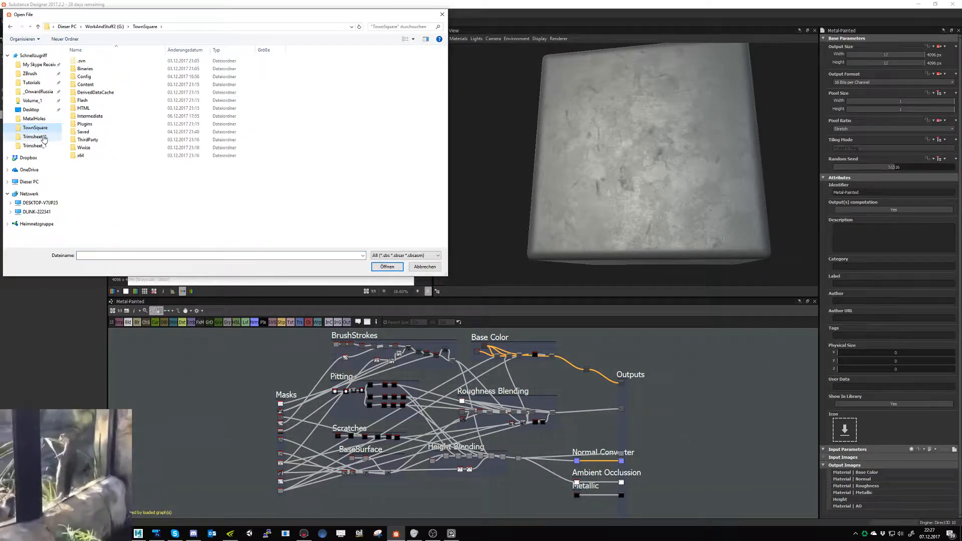
left_click(34, 137)
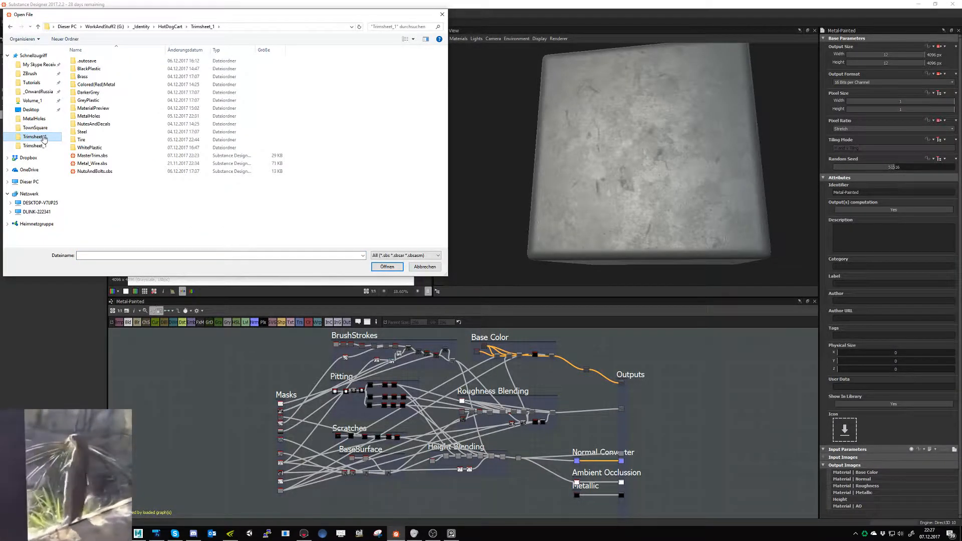
left_click(171, 27)
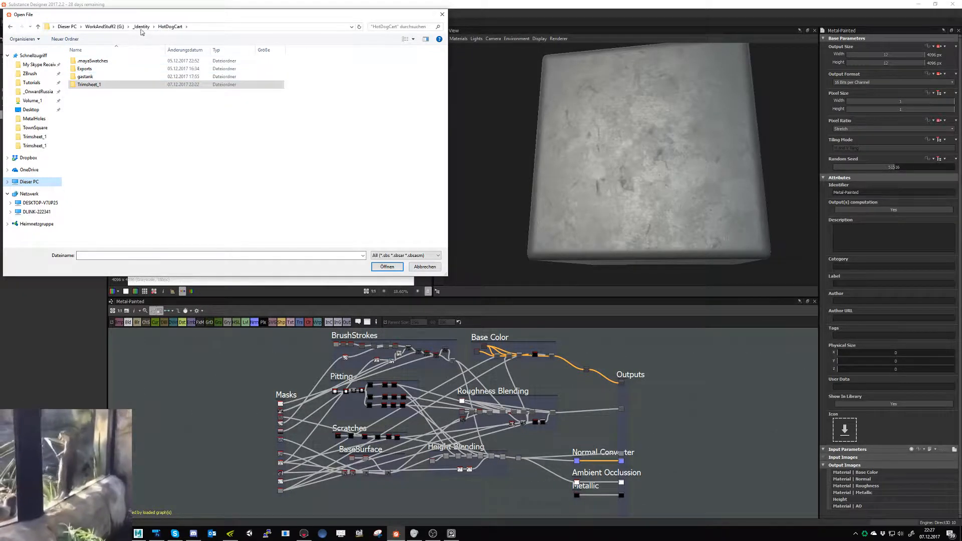
left_click(99, 69)
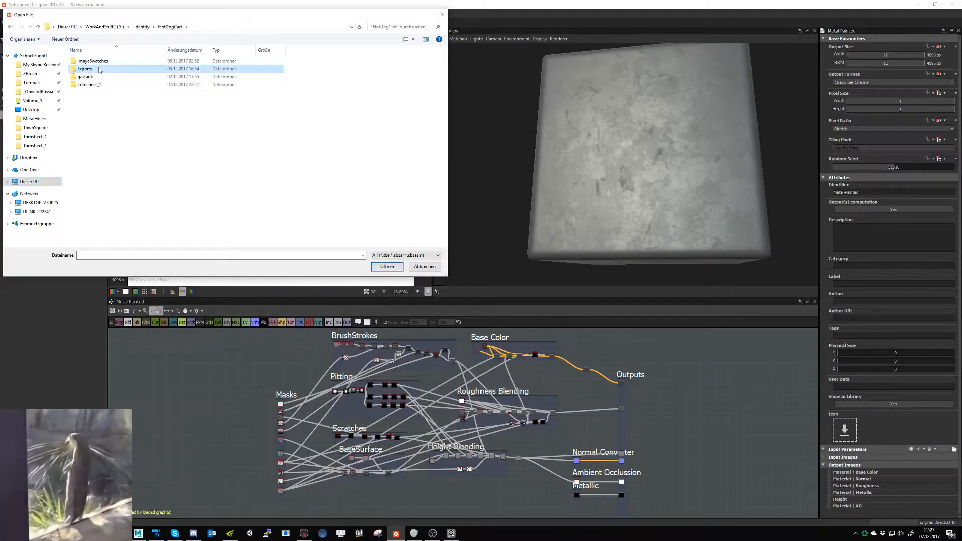
double_click(99, 69)
double_click(103, 69)
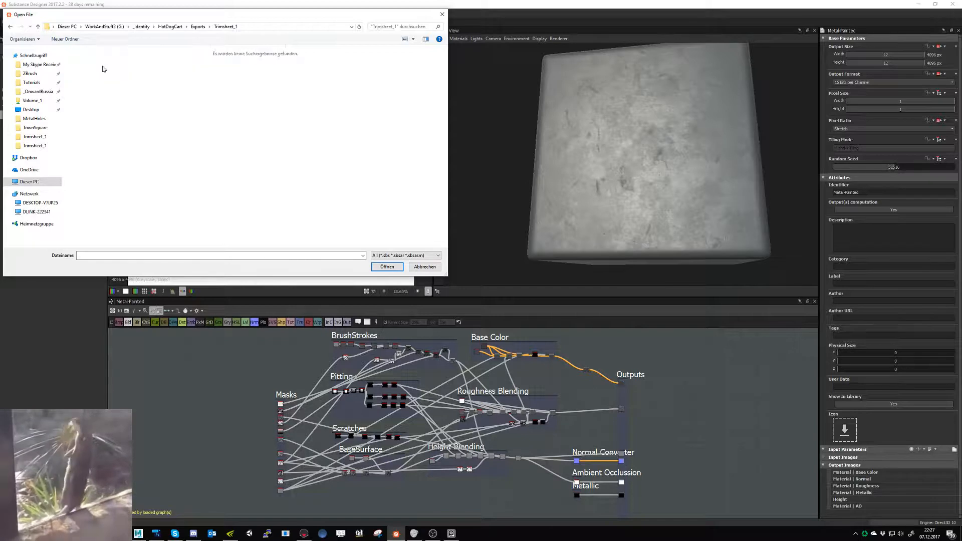
left_click(170, 27)
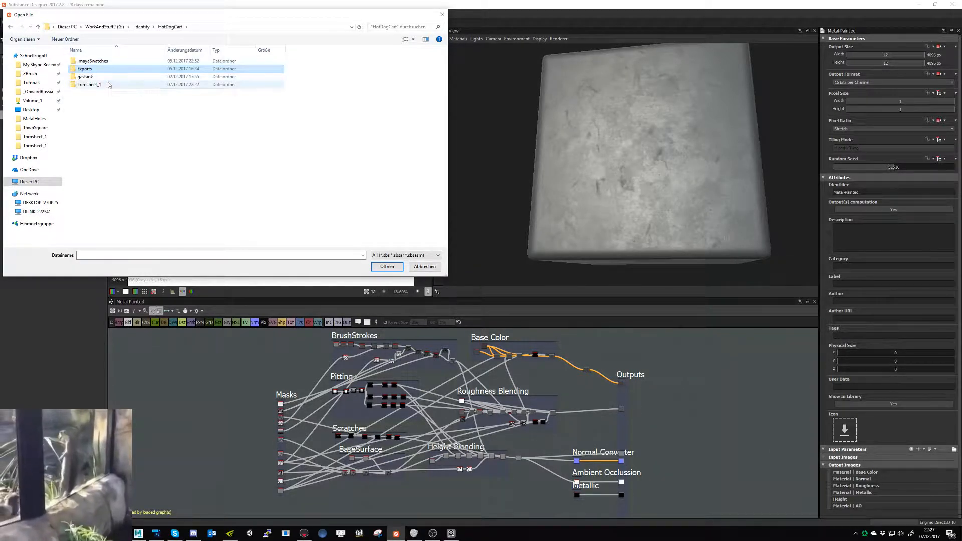
double_click(89, 84)
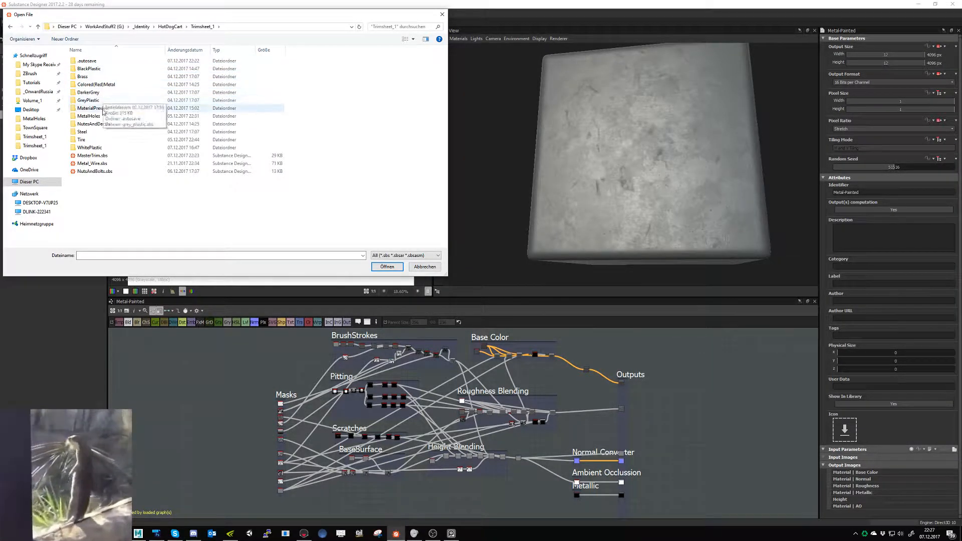
double_click(91, 148)
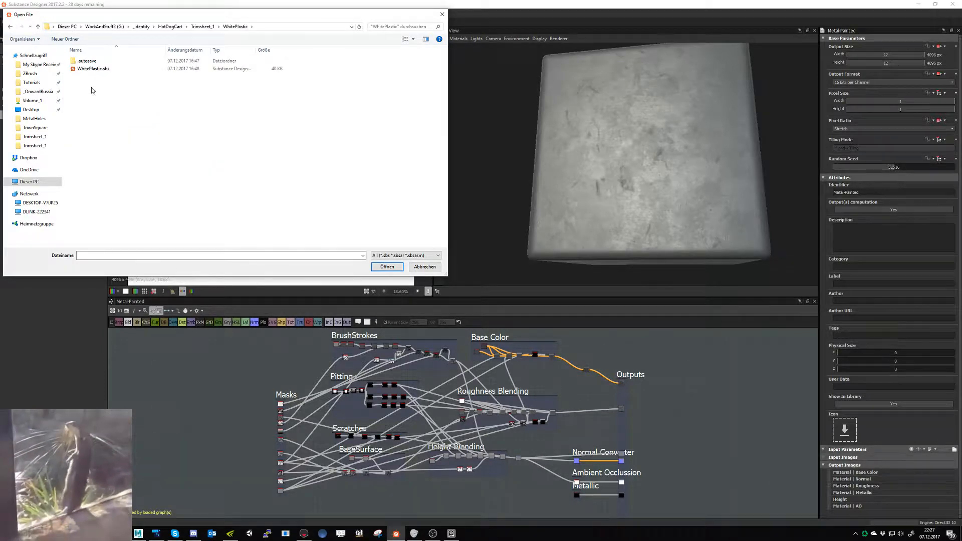
double_click(97, 70)
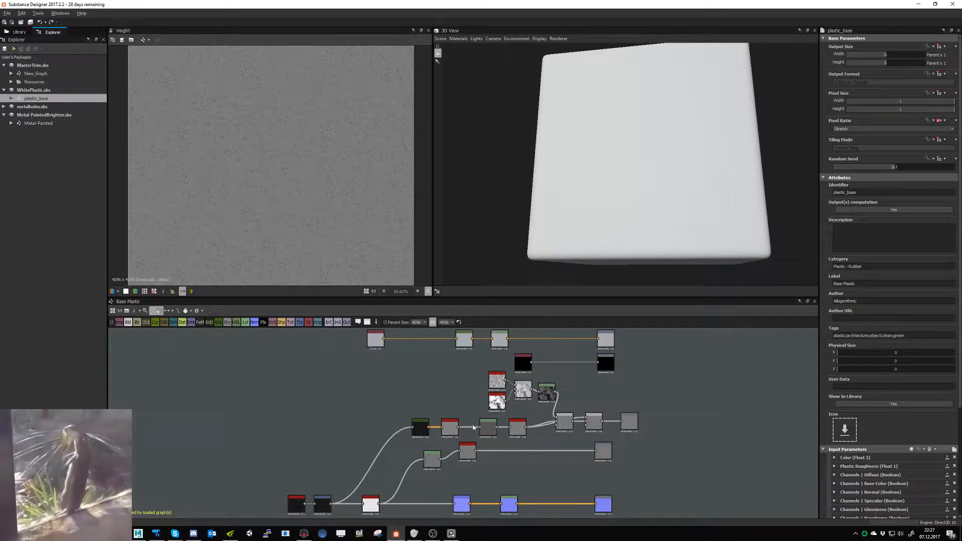
- Halve the stretch of the Transformation 2D node after the noise source twice to make the plastic's grain finer
middle_click_drag(484, 417, 430, 430)
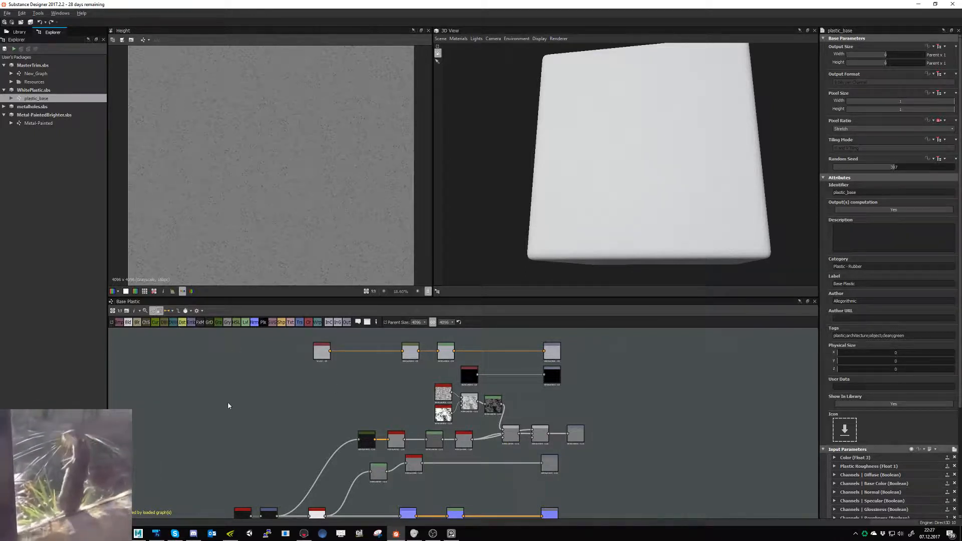
middle_click_drag(566, 436, 451, 421)
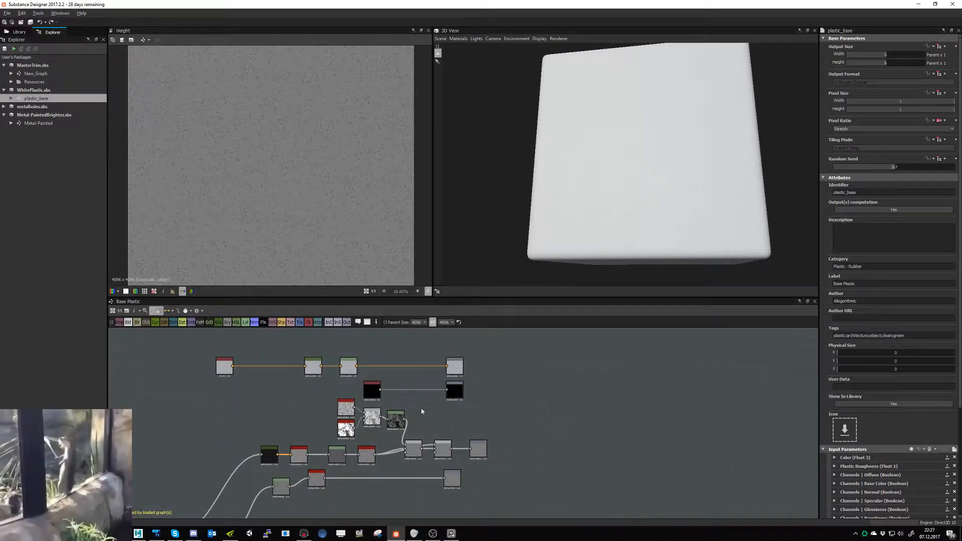
middle_click_drag(422, 484, 428, 460)
middle_click_drag(497, 383, 560, 339)
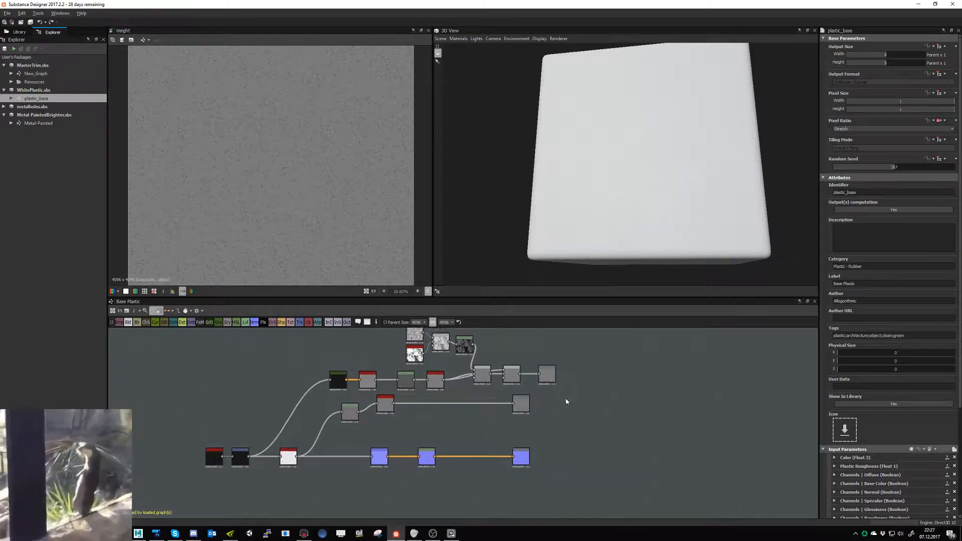
double_click(243, 458)
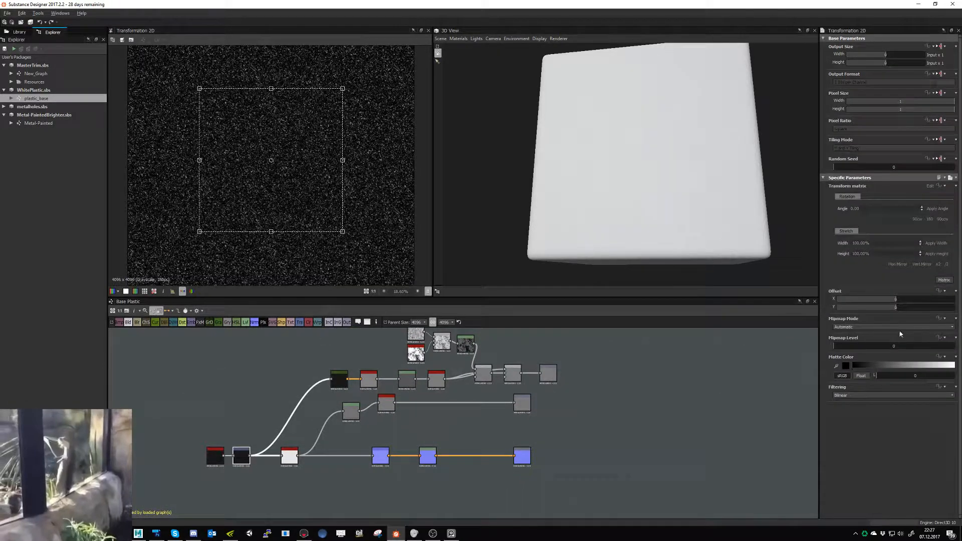
left_click(946, 265)
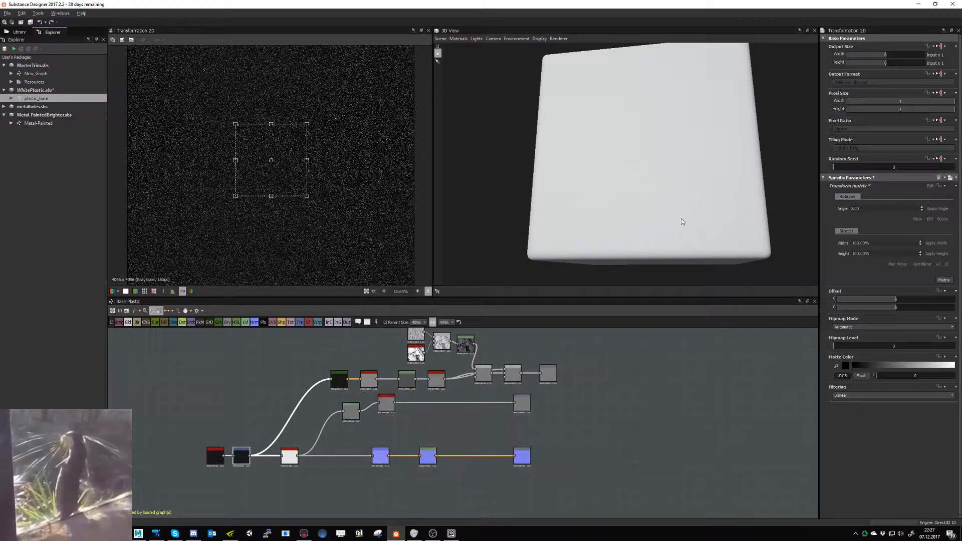
left_click(947, 265)
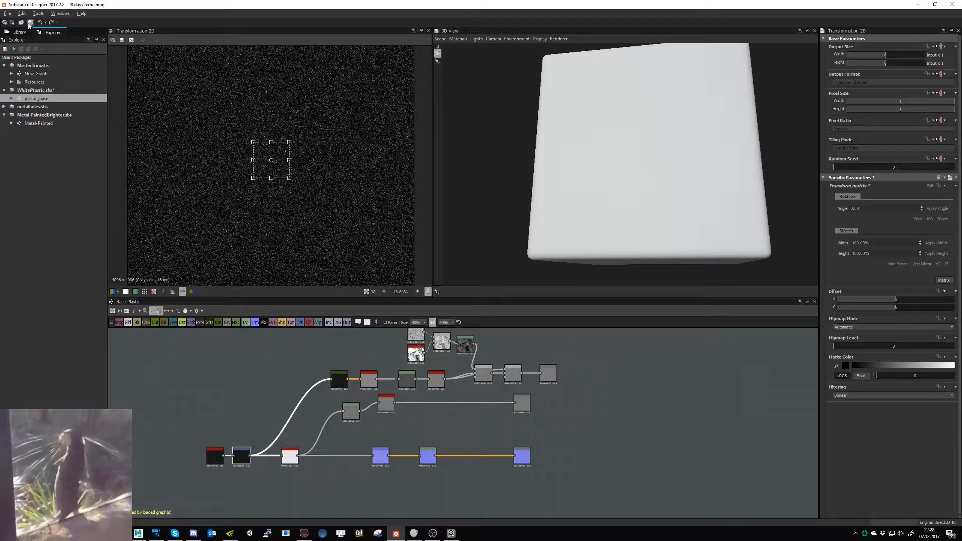
- Save the edited WhitePlastic package, check the cart from another angle in Marmoset Toolbag, and return to Substance Designer
left_click(30, 22)
left_click(171, 388)
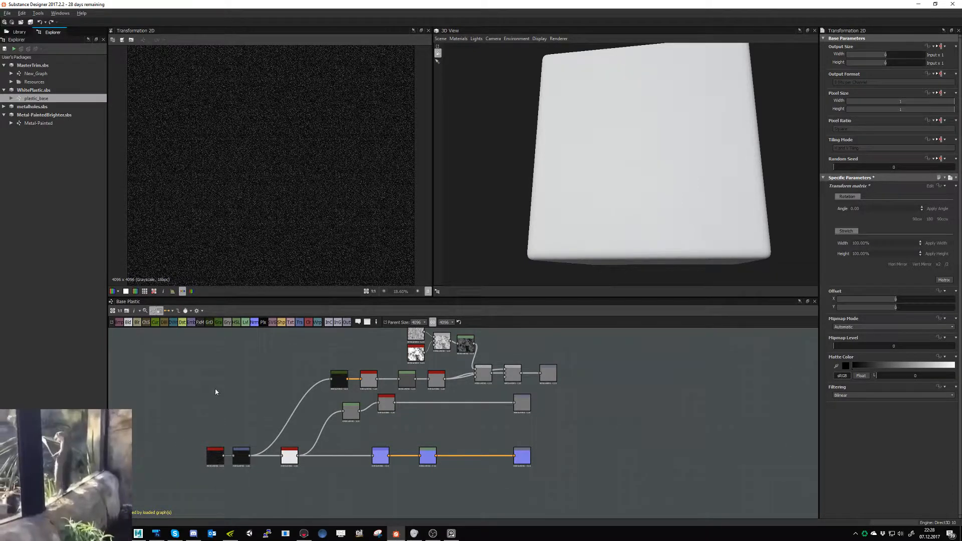
key("alt+Tab")
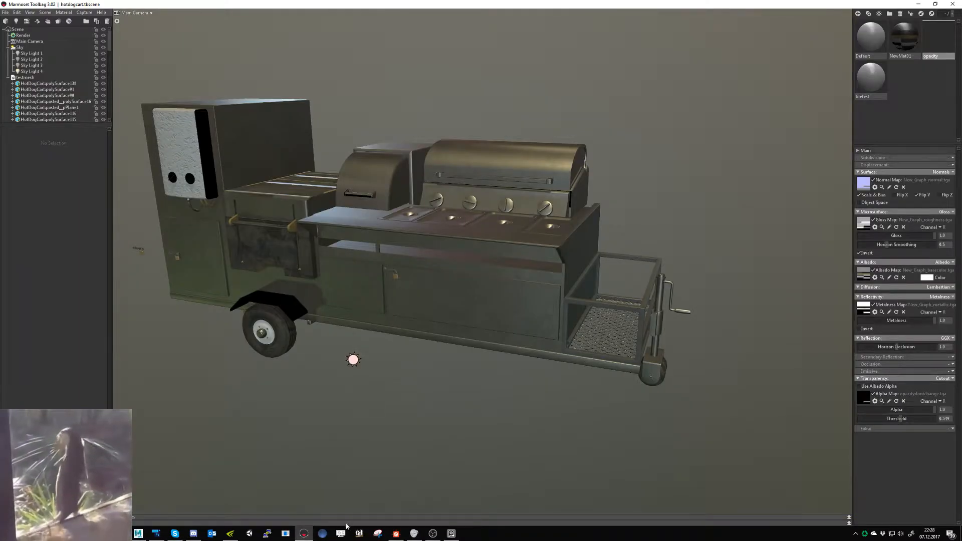
key("alt+Tab")
key("alt+Tab")
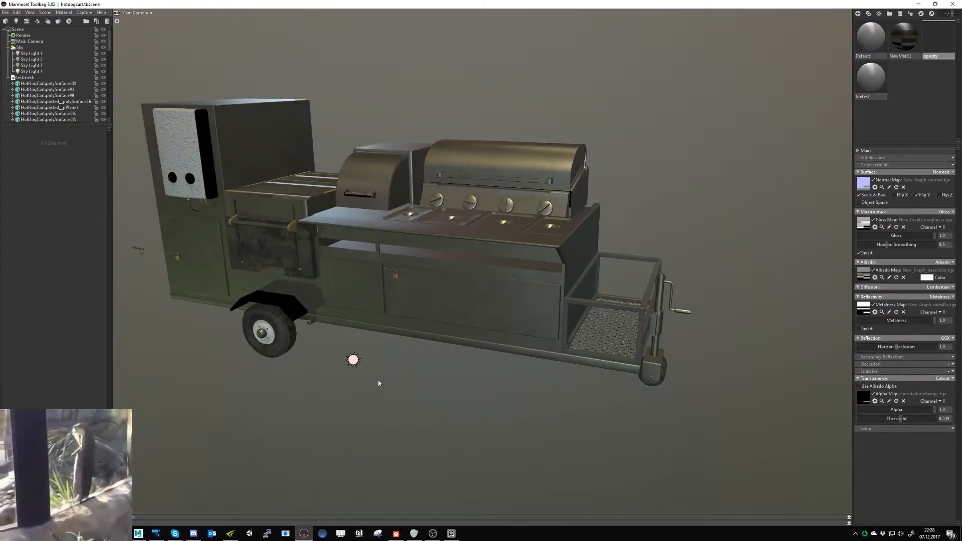
left_click_drag(378, 382, 412, 337, "alt")
mouse_move(412, 337)
right_mouse_down("alt")
mouse_move(485, 356)
mouse_move(412, 326)
right_mouse_up("alt")
key("alt+Tab")
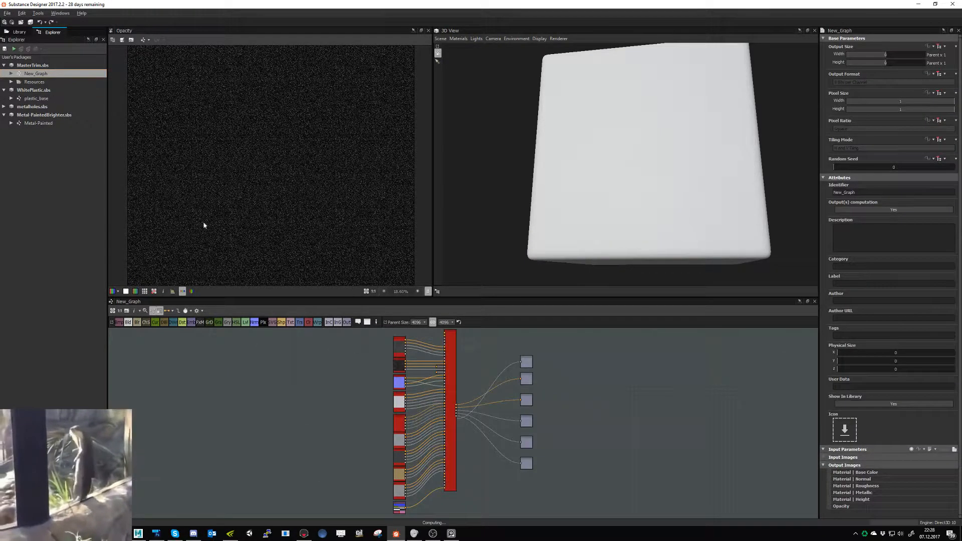
- Export MasterTrim's New_Graph outputs except Opacity as Targa bitmaps to the HotDogCart Exports/Trimsheet_1 folder
right_click(47, 77)
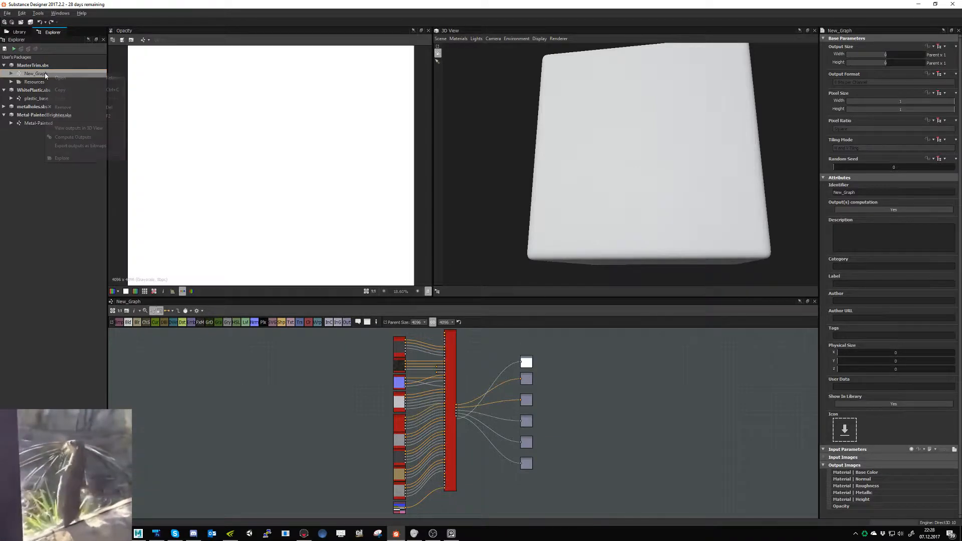
left_click(72, 144)
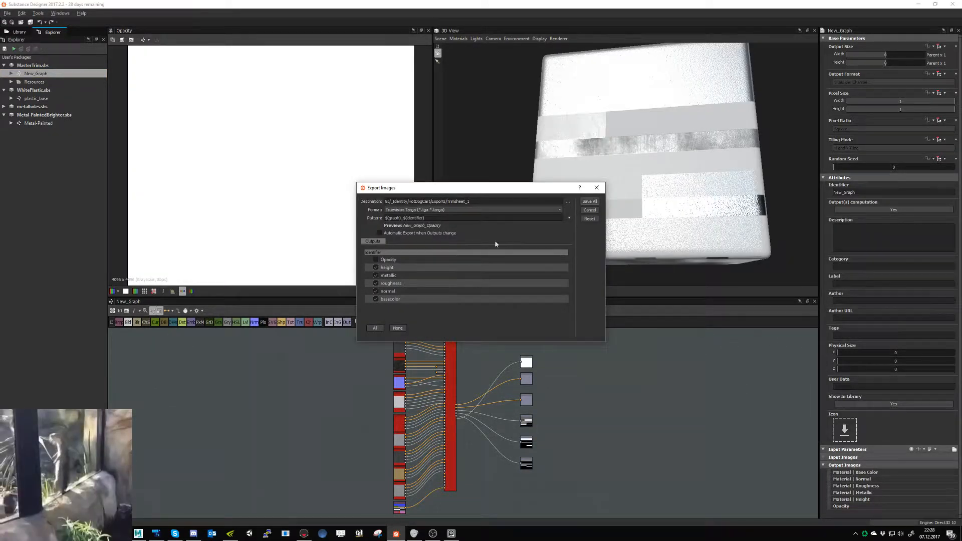
left_click(589, 201)
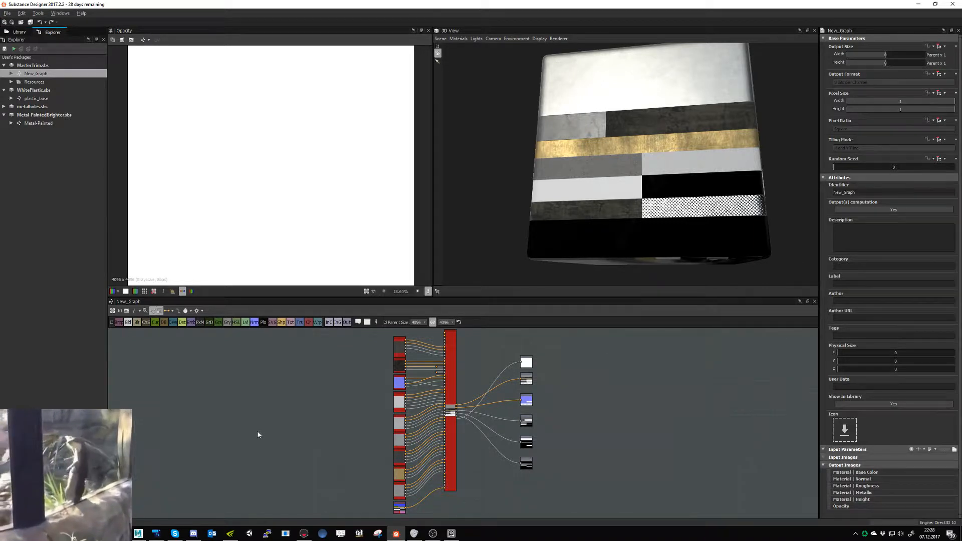
- Examine the cart with the re-exported trim textures in Marmoset Toolbag, and return to Substance Designer
left_click(304, 533)
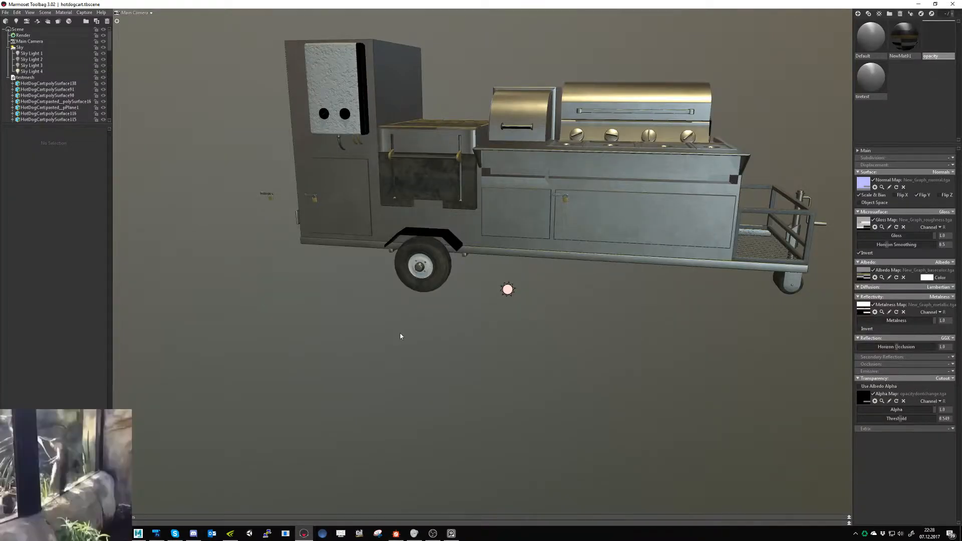
scroll(417, 326, "up", 5)
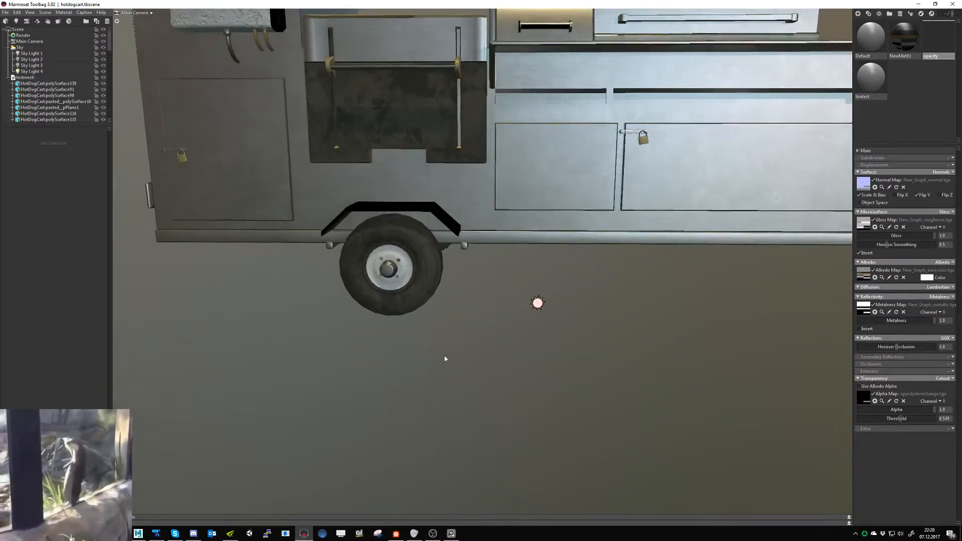
key("alt+Tab")
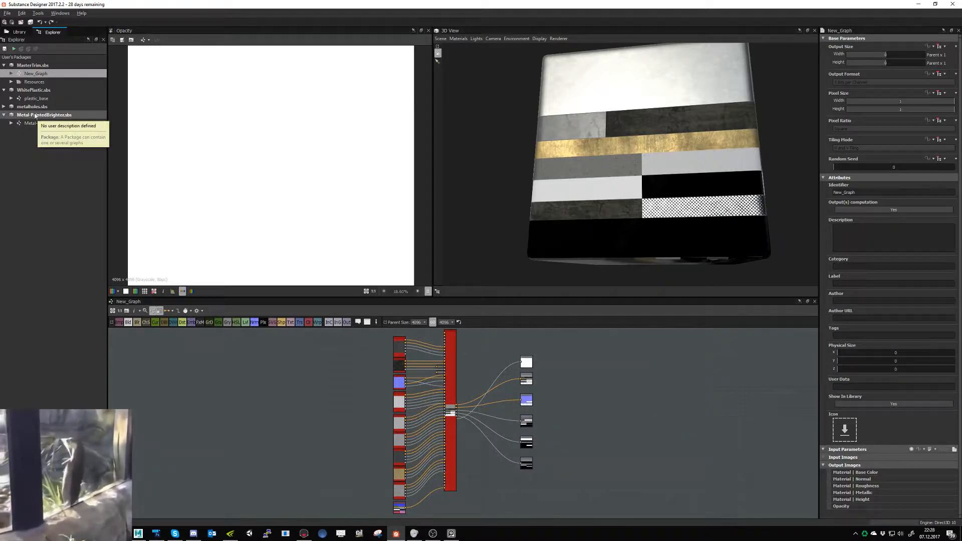
- Open the plastic_base graph and examine its Normal node's grain in the 2D view and on the 3D preview
left_click(29, 99)
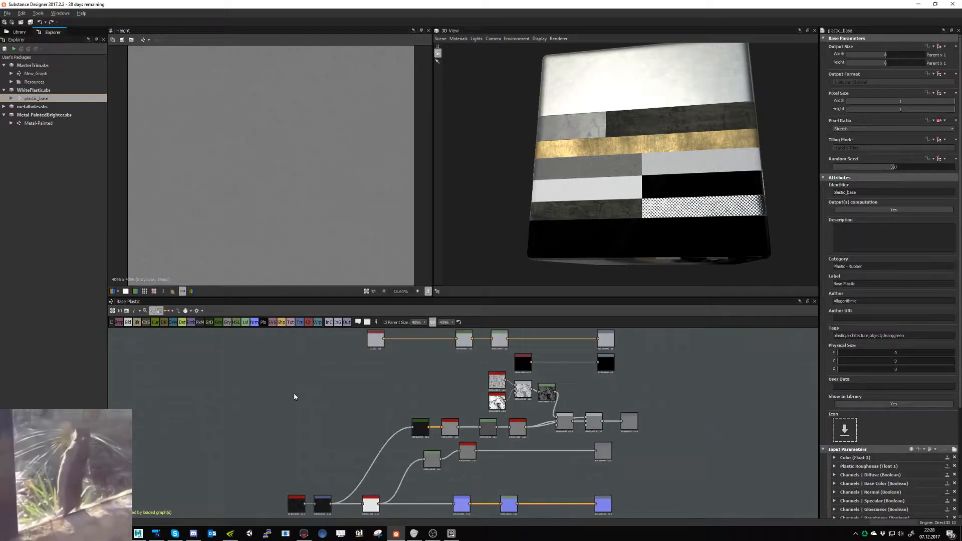
left_click_drag(566, 192, 589, 197)
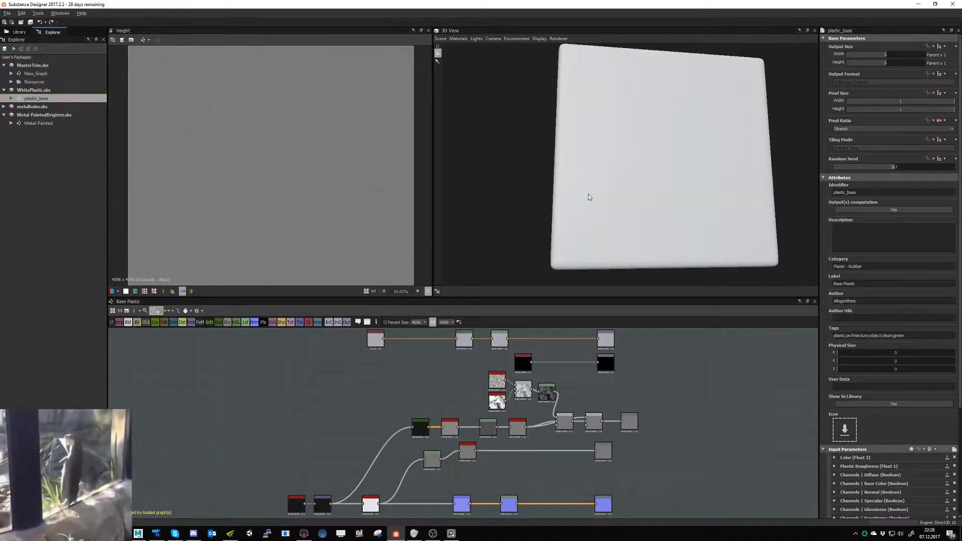
double_click(461, 503)
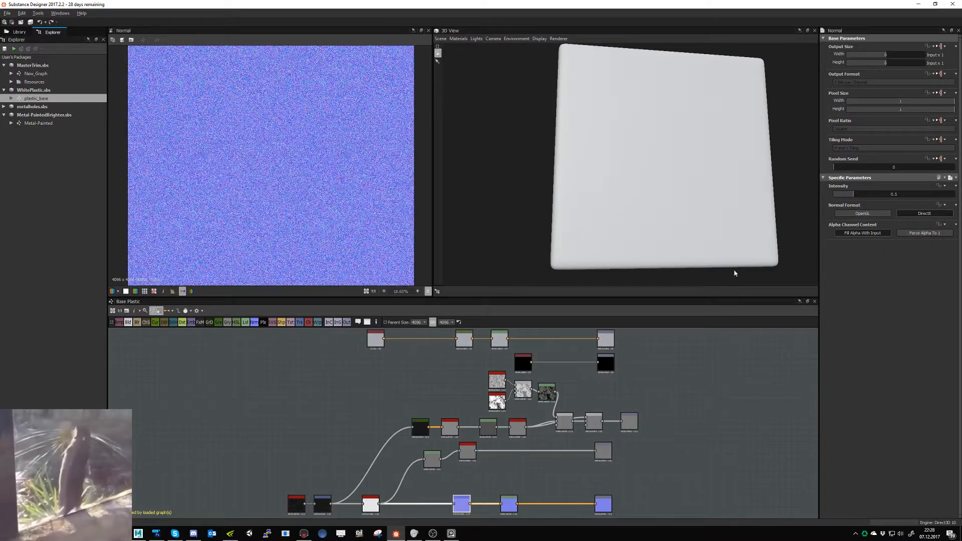
scroll(253, 231, "up", 15)
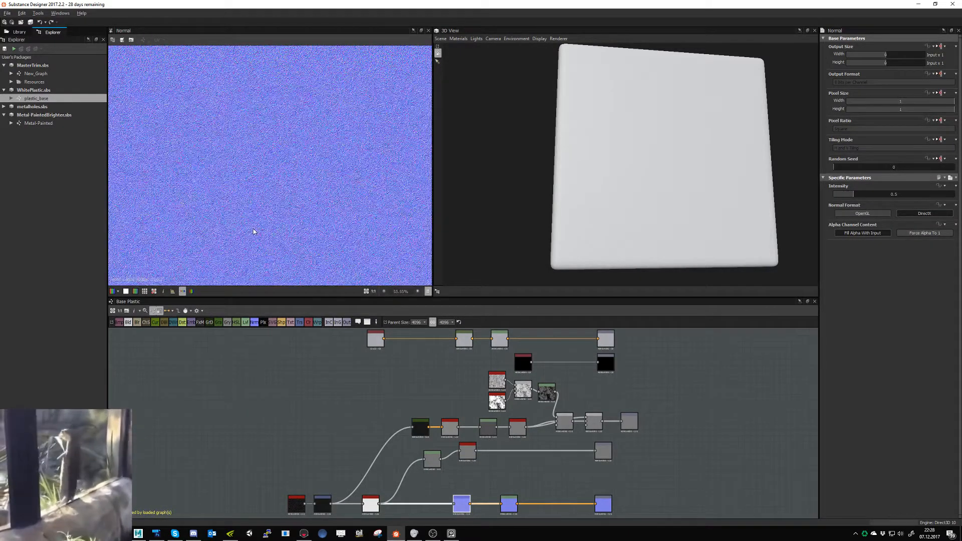
scroll(253, 231, "down", 18)
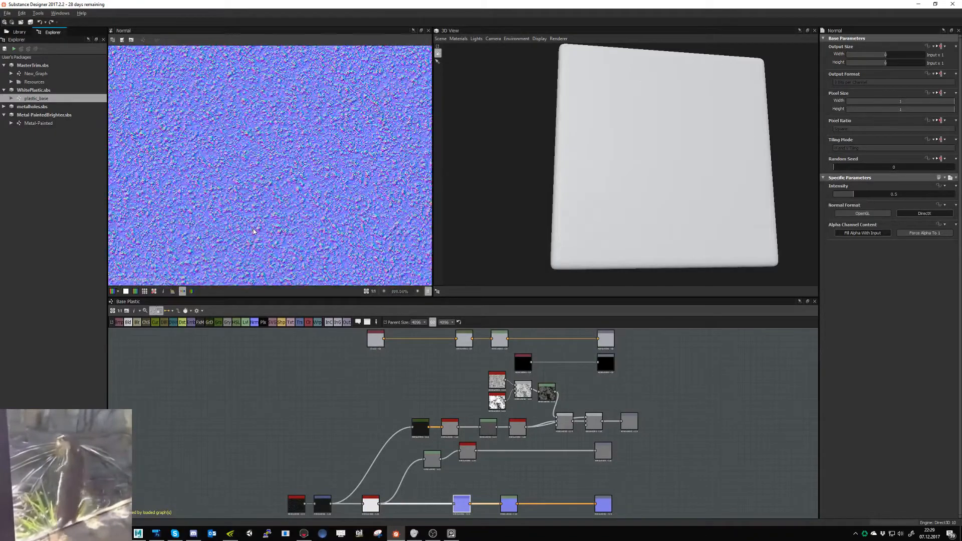
scroll(259, 234, "up", 3)
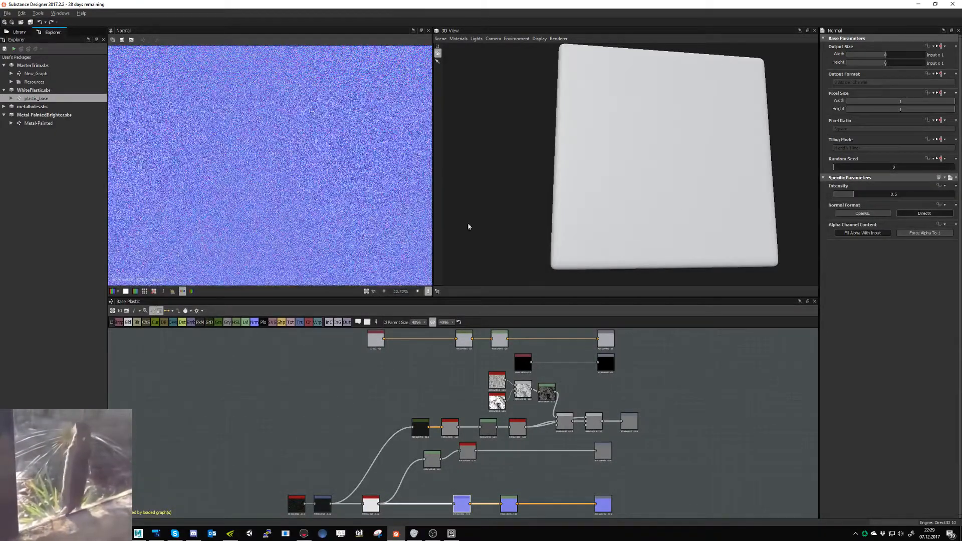
scroll(658, 199, "up", 5)
scroll(617, 218, "up", 2)
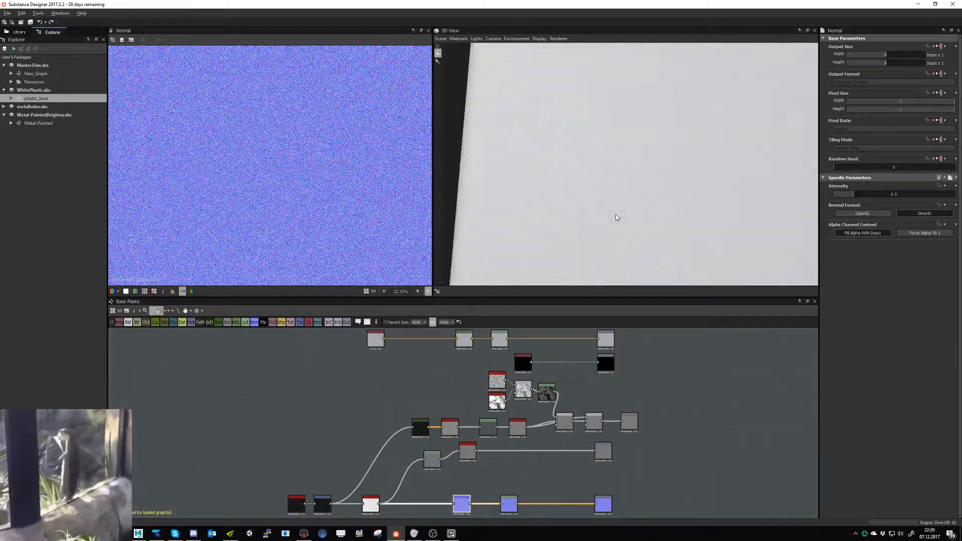
- Insert a Blur HQ Grayscale node between the dirt noise and the Transformation 2D node, with quality 1 and intensity 0.84
middle_click_drag(405, 472, 444, 415)
double_click(336, 449)
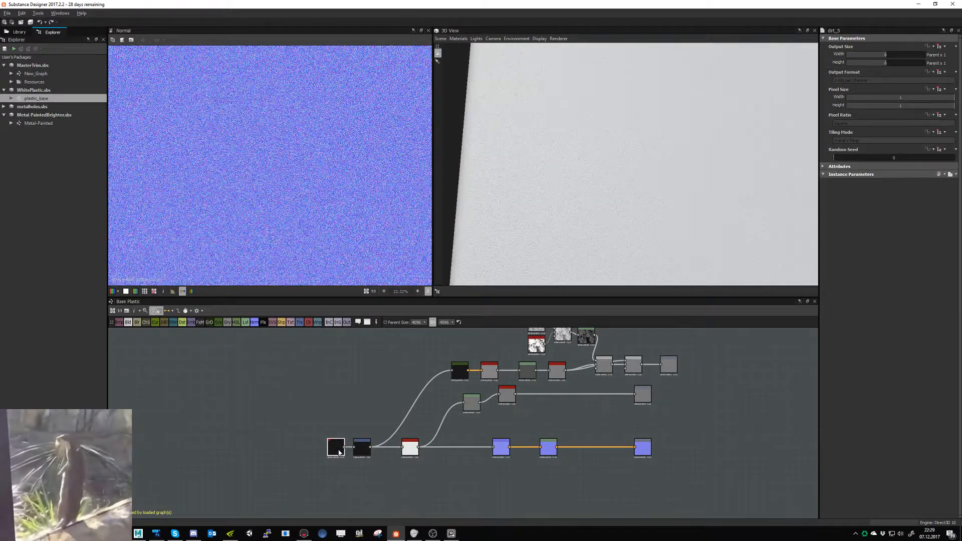
left_click_drag(330, 450, 328, 447)
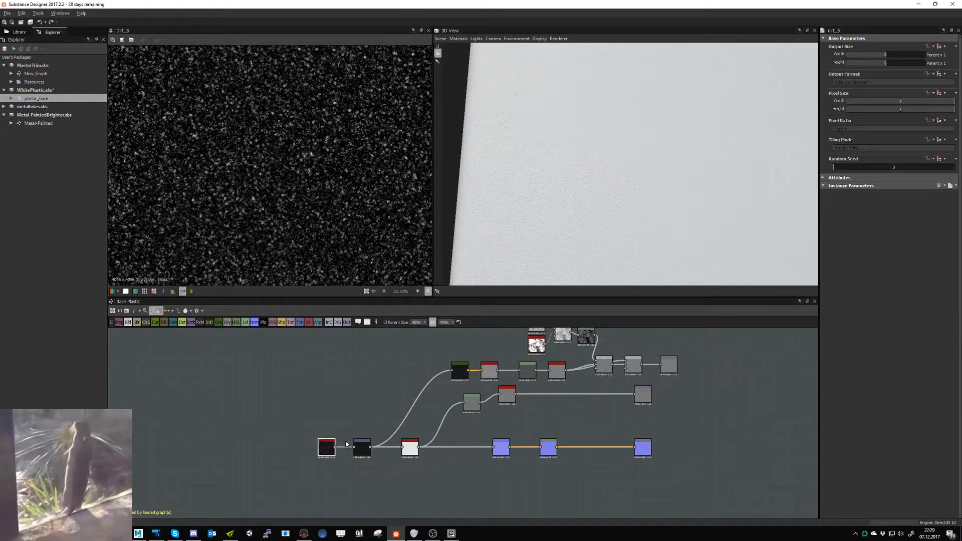
left_click(344, 453)
right_click(345, 453)
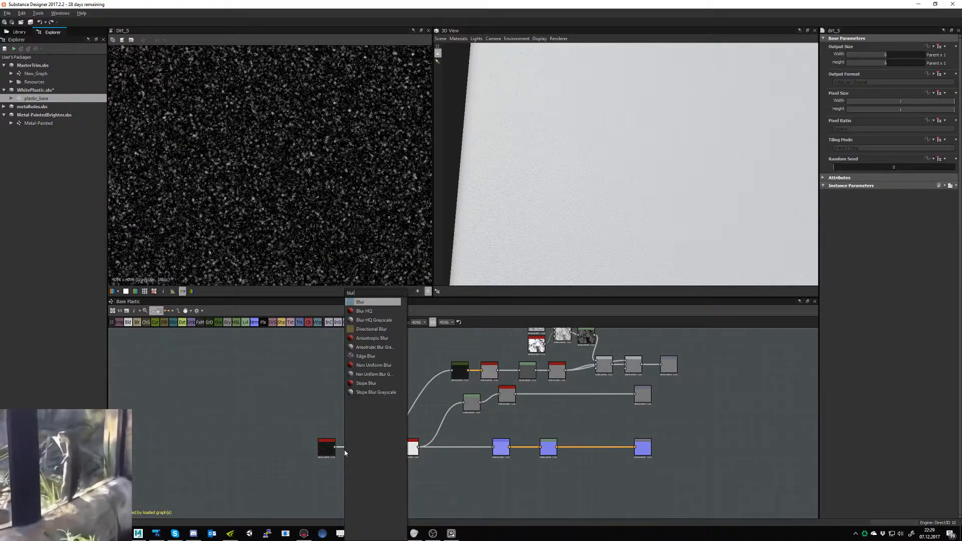
key("Escape")
mouse_move(331, 454)
left_mouse_down()
mouse_move(307, 455)
mouse_move(331, 454)
left_mouse_up()
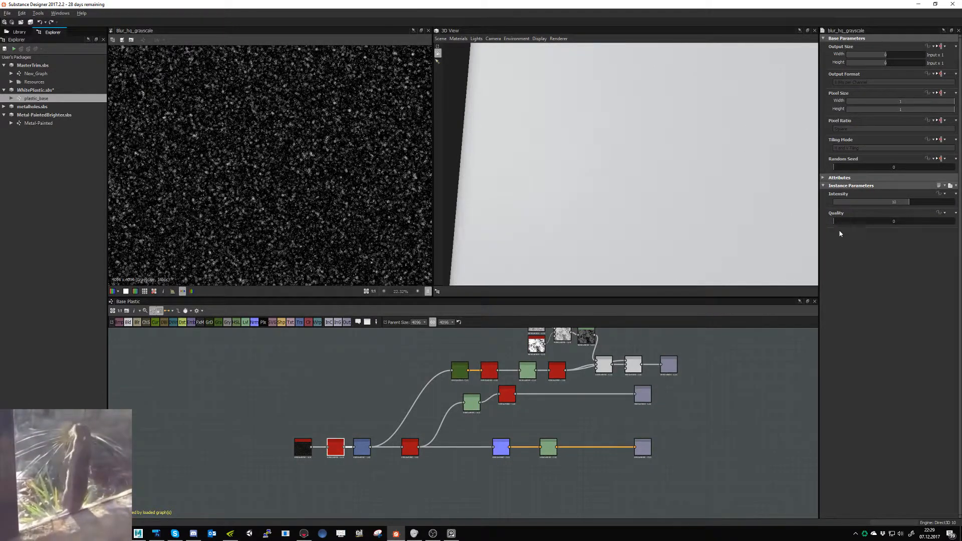
left_click(907, 222)
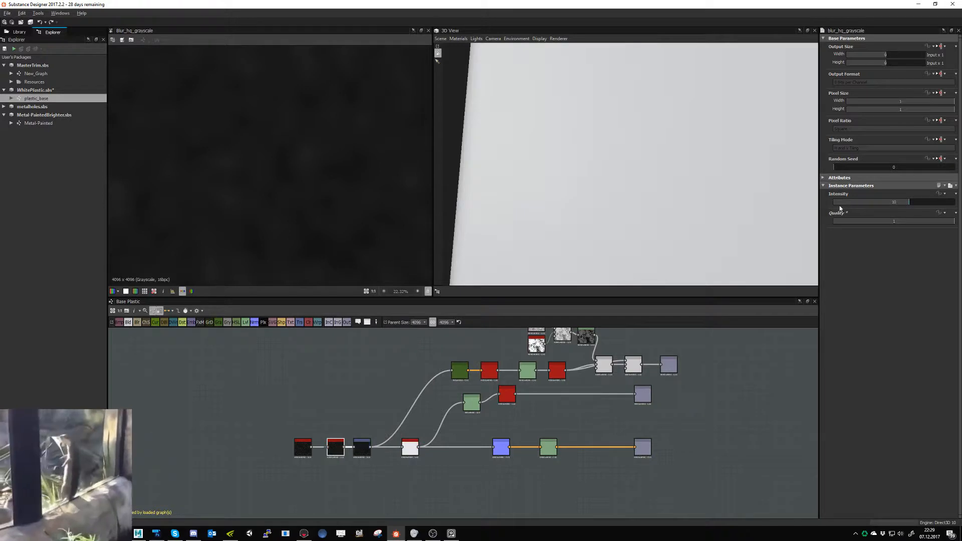
left_click_drag(850, 201, 840, 202)
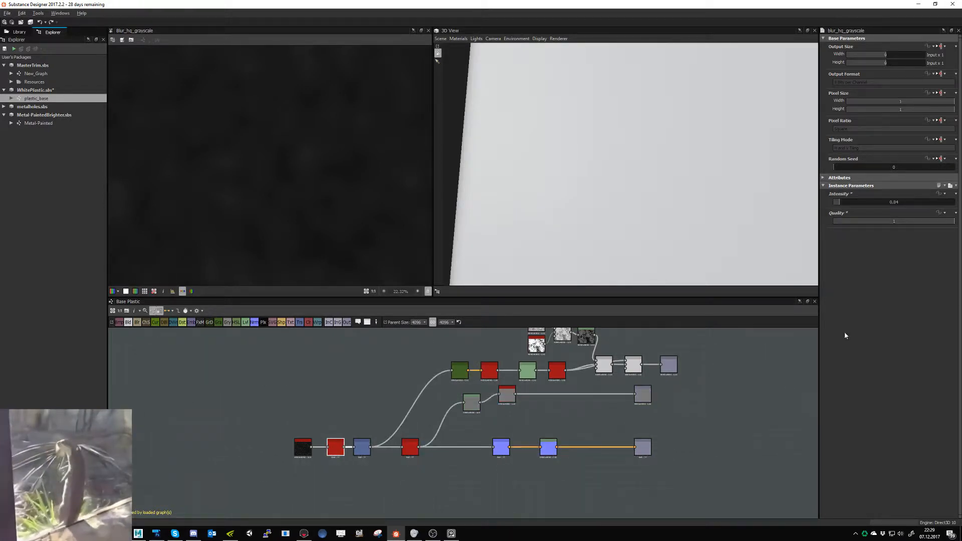
- Check the blurred grain in the Normal node's output and save the WhitePlastic package
double_click(501, 448)
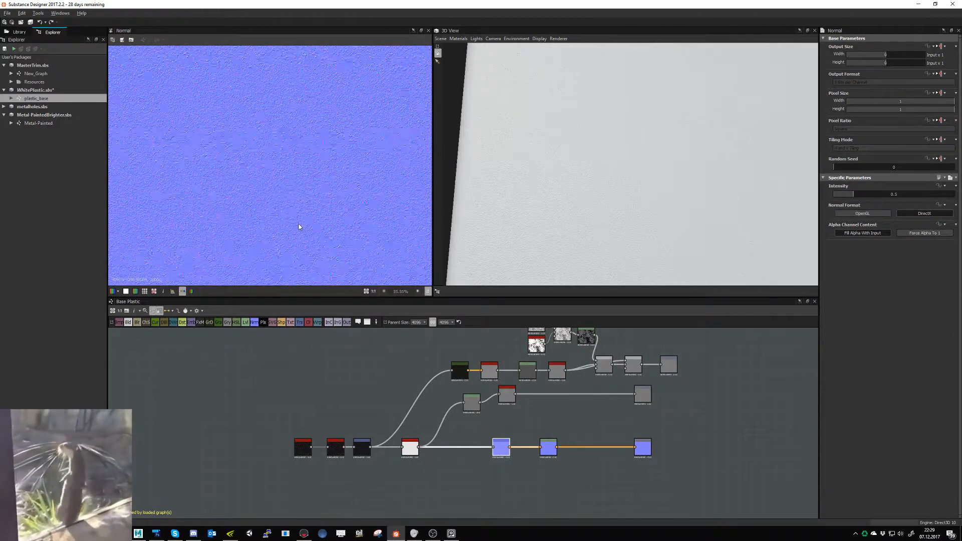
scroll(300, 215, "up", 3)
scroll(299, 227, "down", 7)
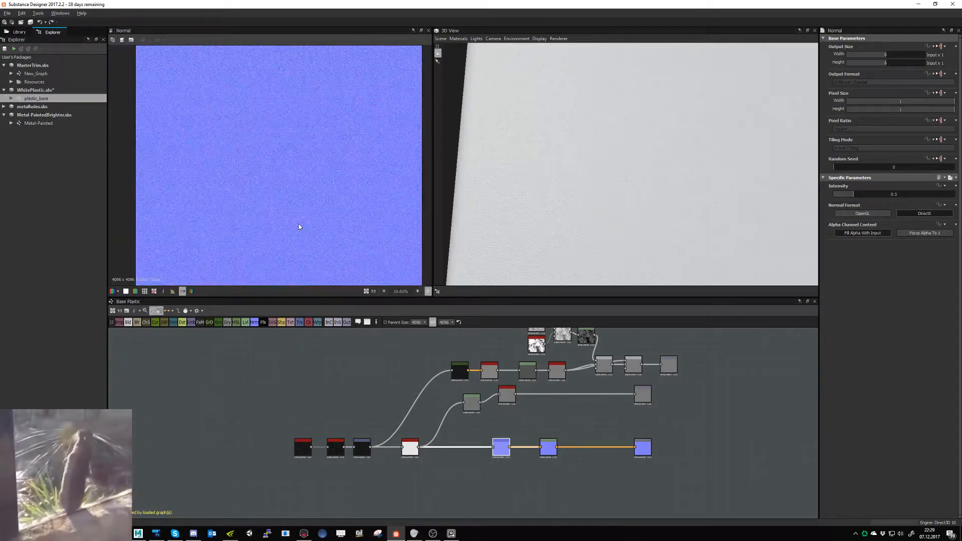
right_click(50, 100)
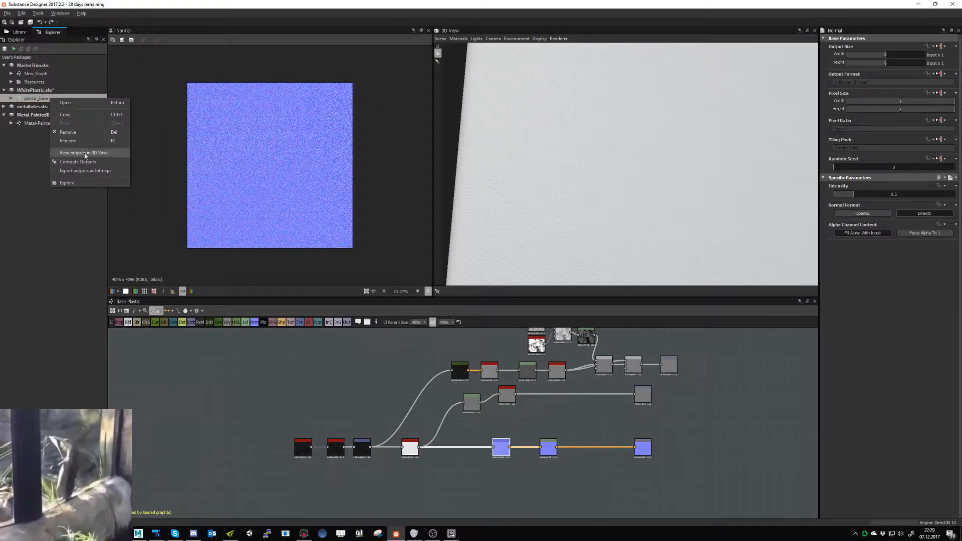
left_click(30, 23)
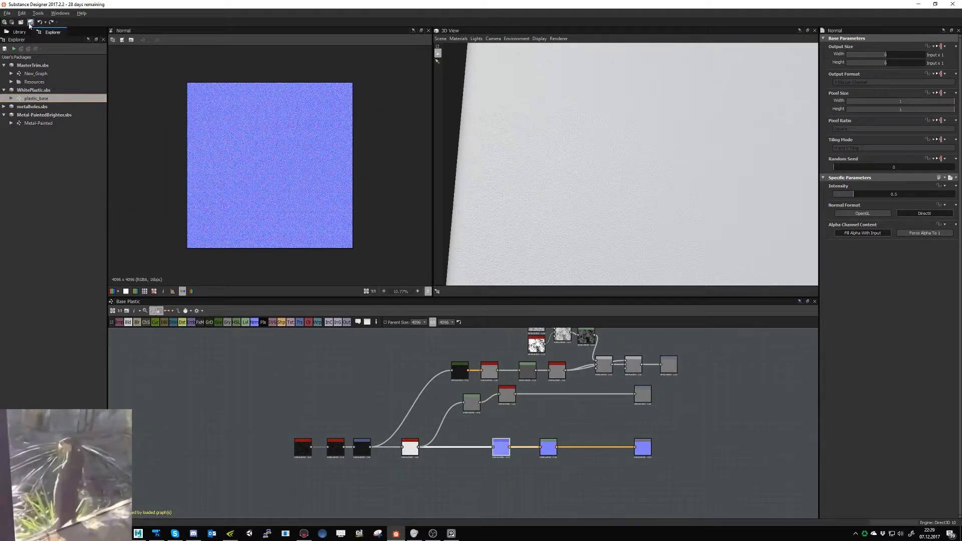
- Open MasterTrim's New_Graph and examine the material nodes feeding the Multi-Material Blend to find the white plastic input
left_click(41, 74)
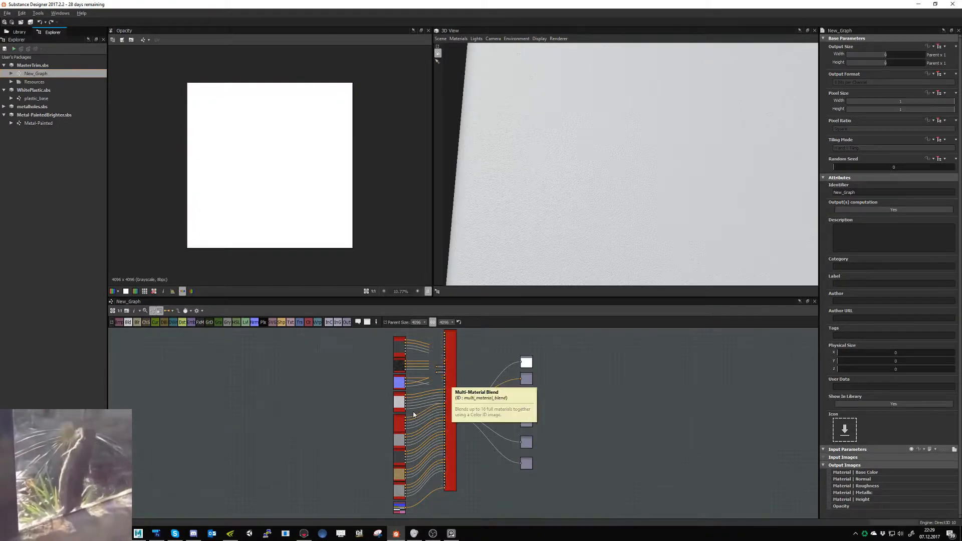
middle_click_drag(382, 399, 377, 410)
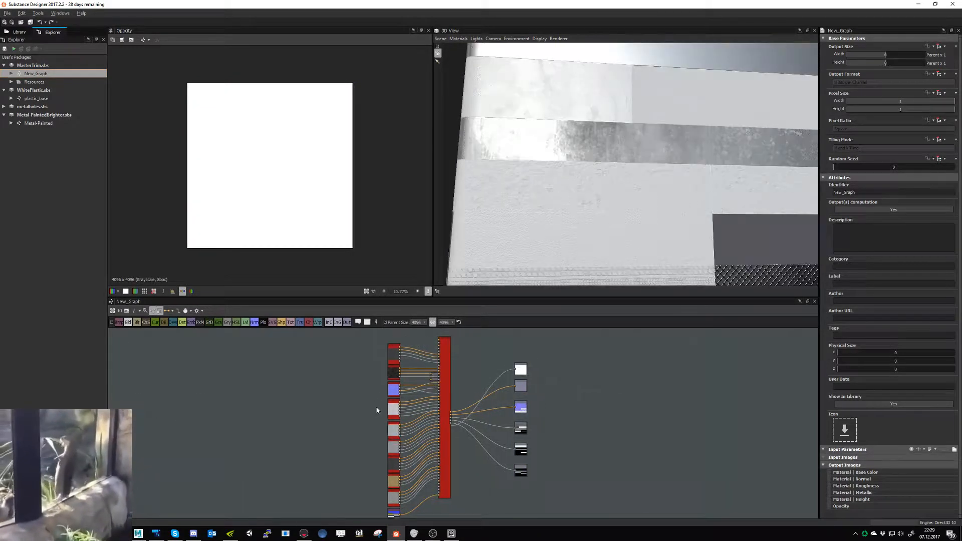
scroll(377, 410, "up", 5)
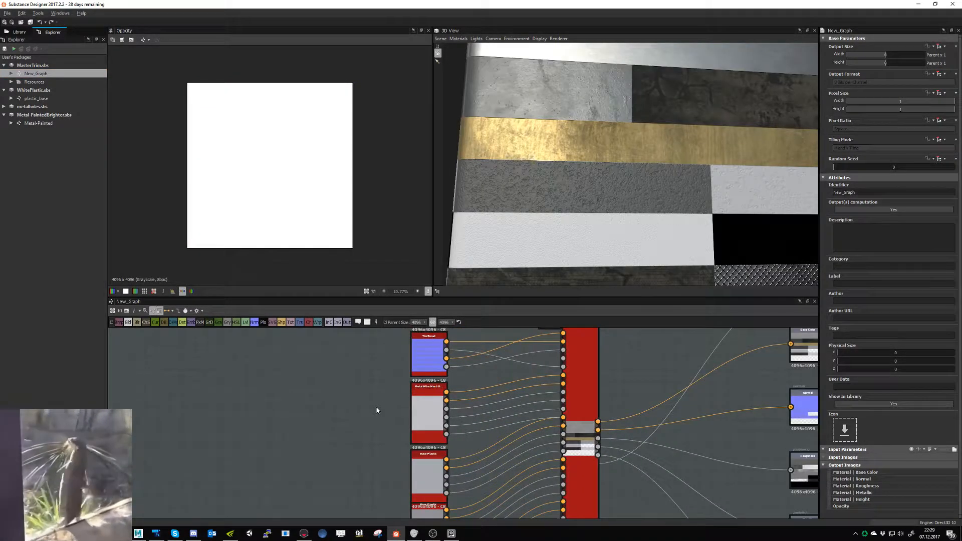
middle_click_drag(417, 401, 391, 320)
middle_click_drag(384, 411, 397, 344)
middle_click_drag(381, 433, 378, 350)
scroll(400, 419, "up", 1)
middle_click_drag(396, 465, 387, 379)
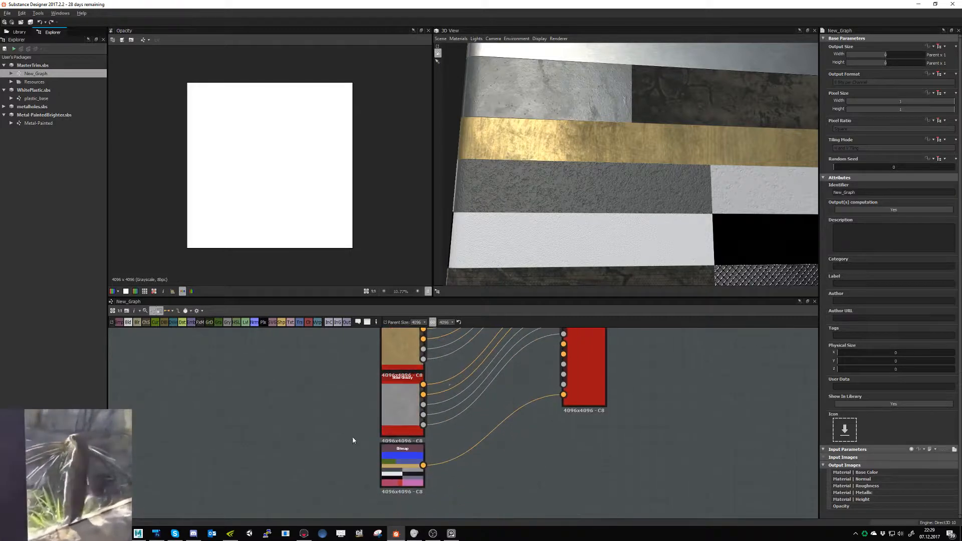
scroll(357, 422, "down", 2)
scroll(358, 424, "down", 4)
middle_click_drag(388, 336, 386, 477)
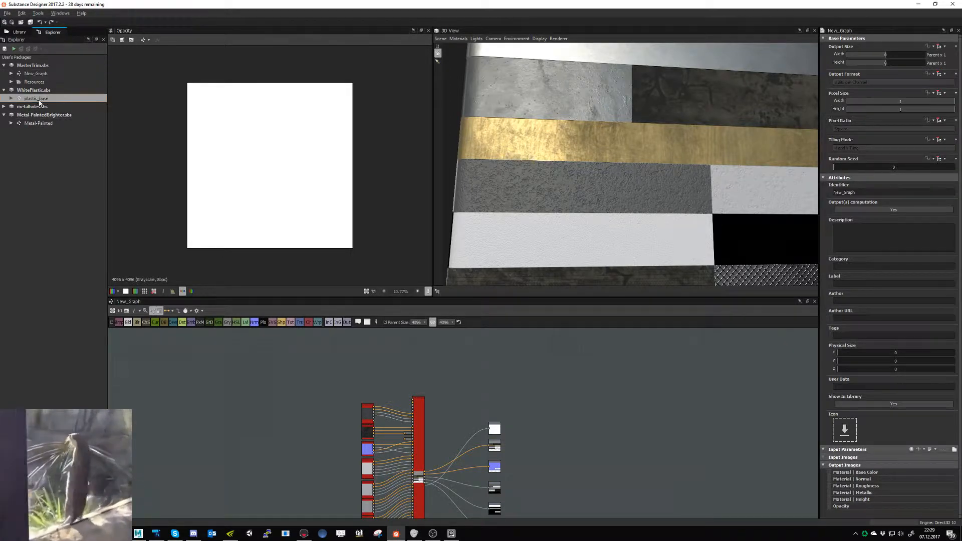
- Place a new plastic_base instance above the material nodes in New_Graph and switch the graph's links to compact material mode
left_click_drag(38, 99, 351, 390)
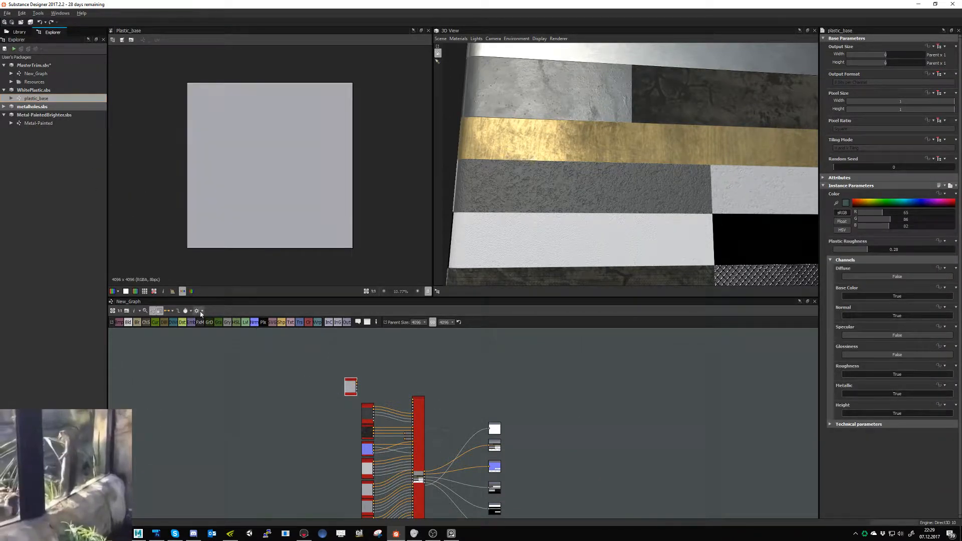
left_click(172, 311)
left_click(180, 338)
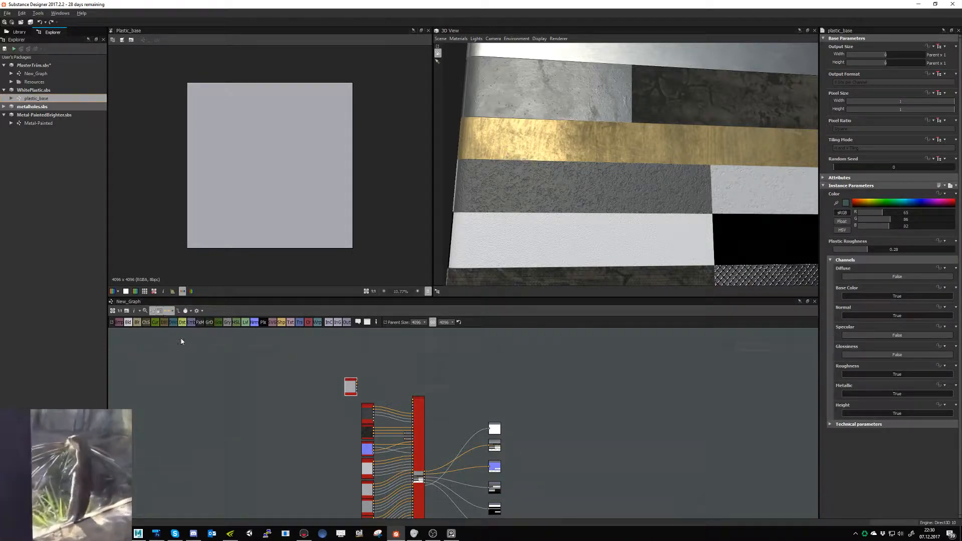
scroll(366, 401, "up", 5)
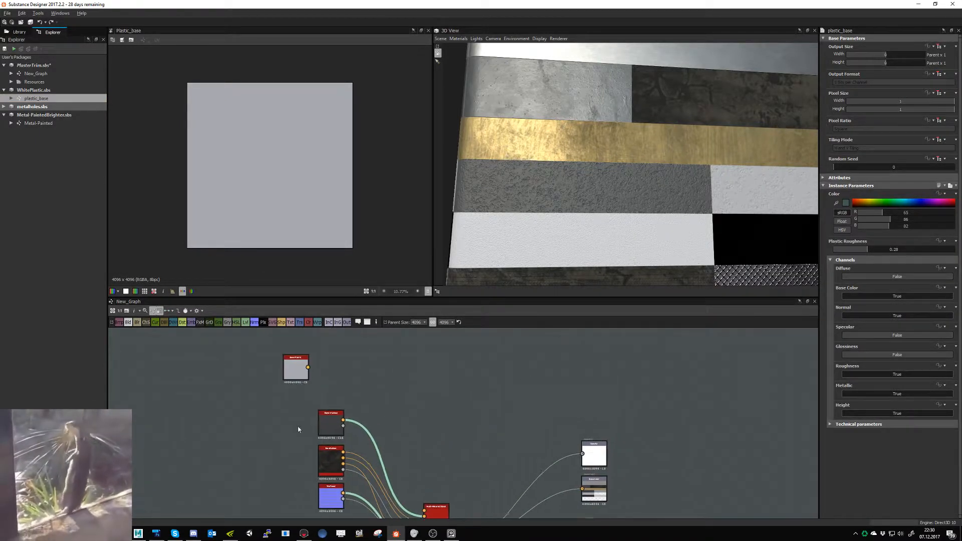
- Move the new plastic_base instance down beside the connected Base Plastic and Metal Wire Mesh nodes in New_Graph
middle_click_drag(290, 411, 288, 326)
middle_click_drag(296, 471, 303, 336)
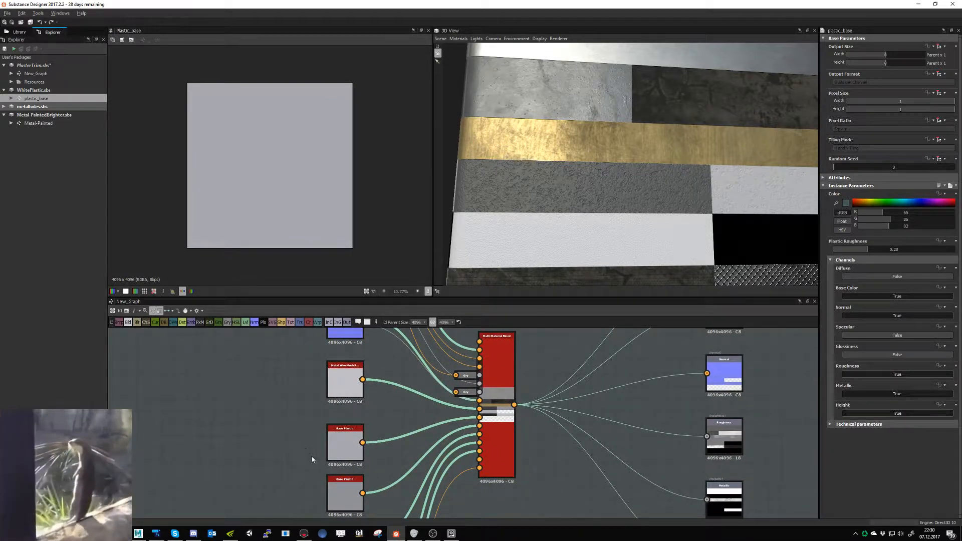
scroll(338, 441, "down", 3)
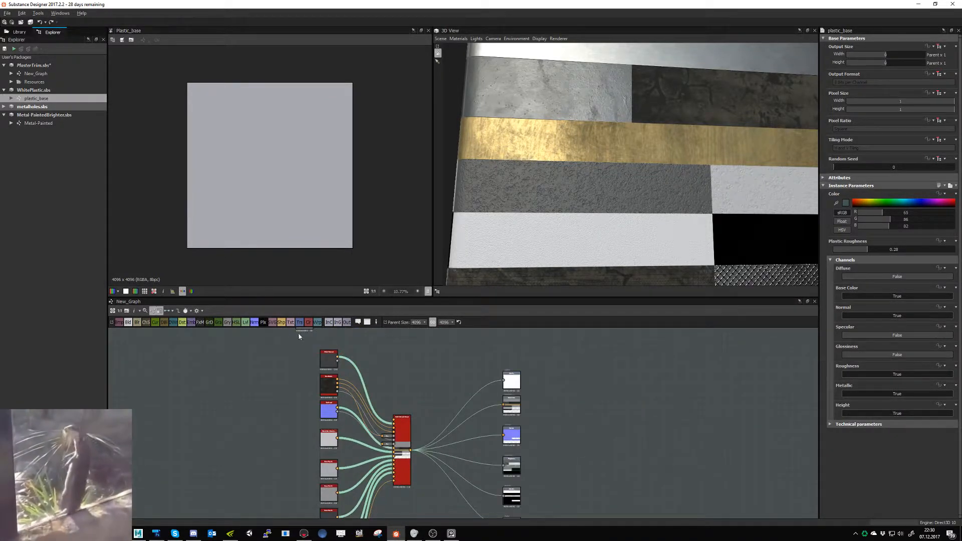
left_click_drag(299, 331, 302, 467)
scroll(301, 468, "up", 5)
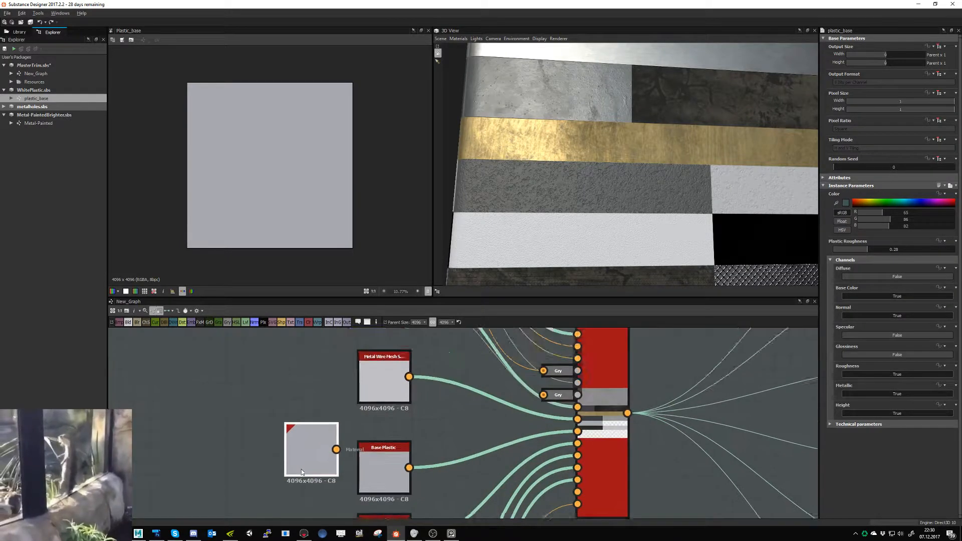
middle_click_drag(301, 469, 358, 449)
scroll(359, 448, "down", 1)
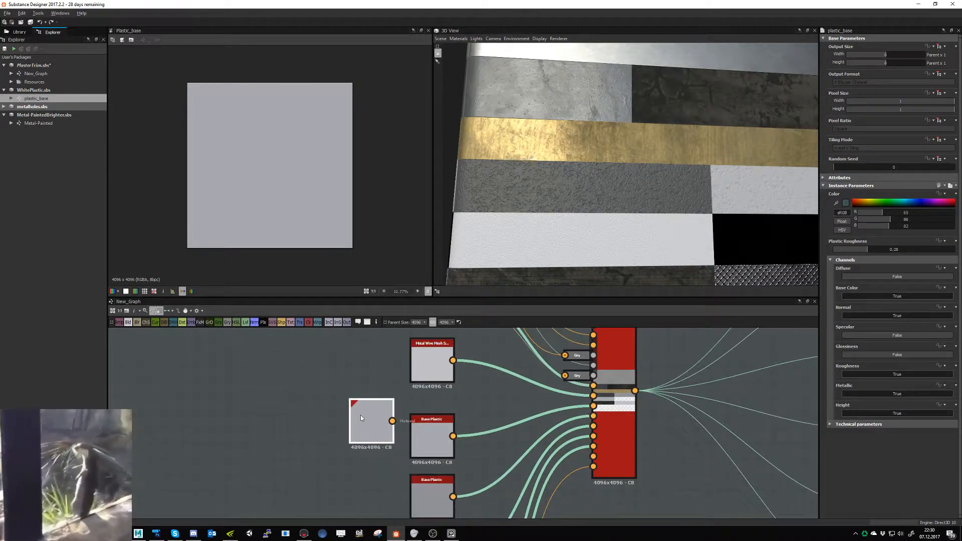
- Compare the loose Base Plastic instance with the connected Base Plastic node's parameters and delete the loose instance
double_click(428, 435)
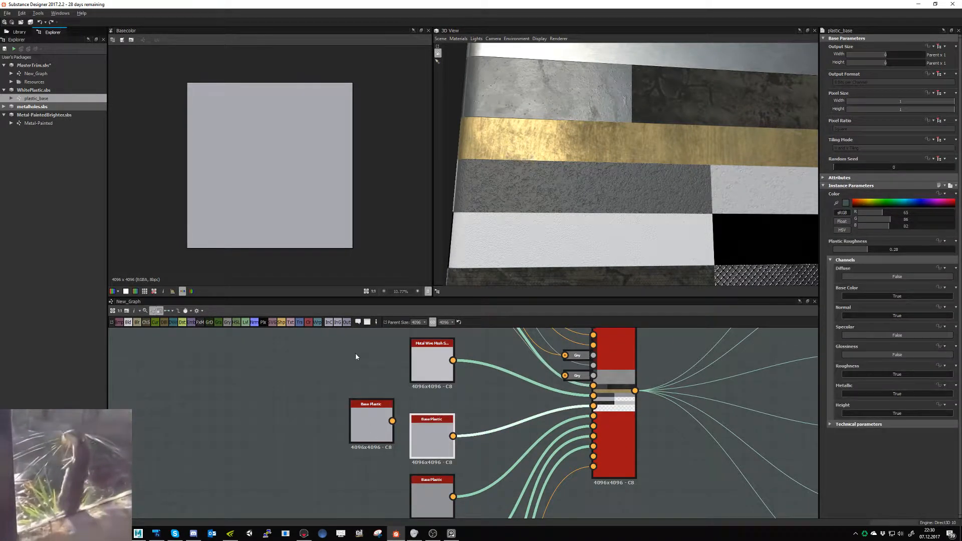
left_click(371, 418)
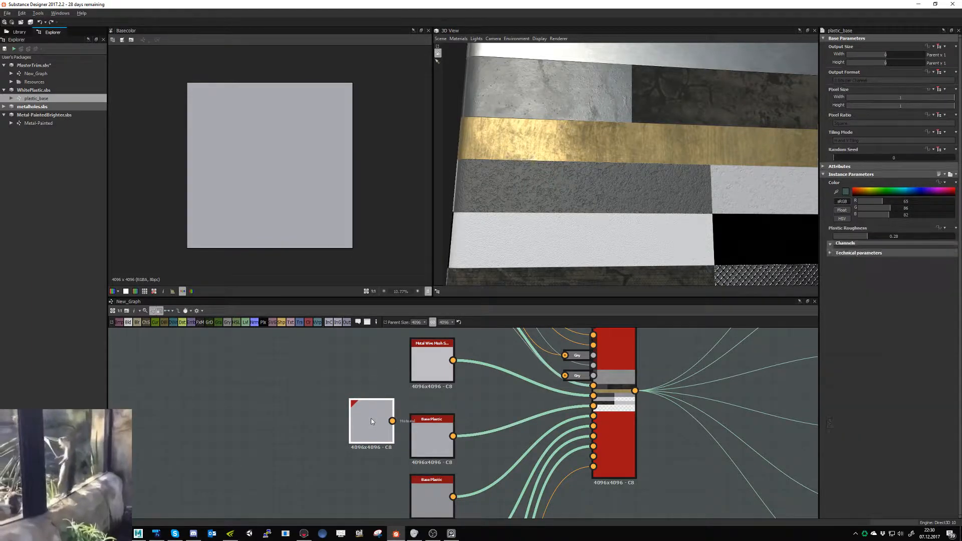
left_click(425, 374)
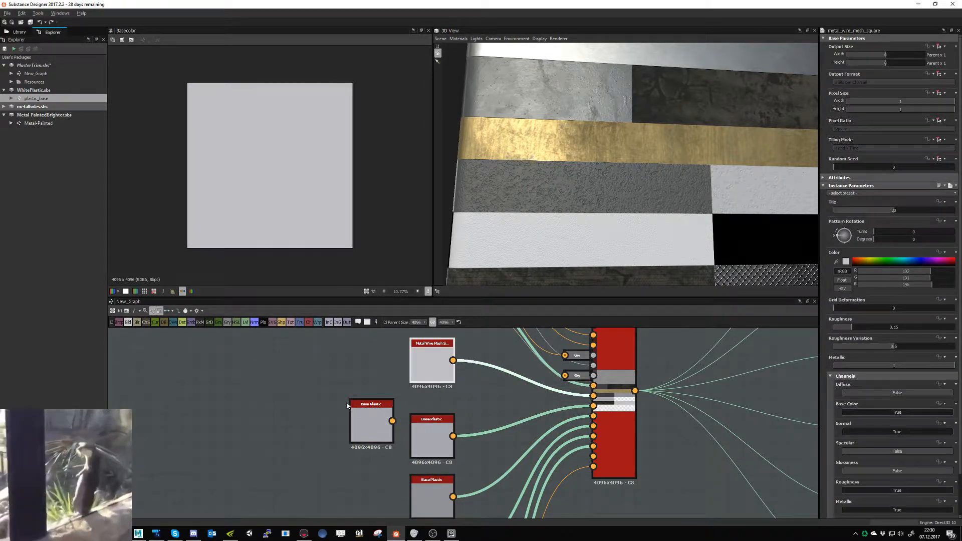
left_click(364, 422)
left_click(438, 361)
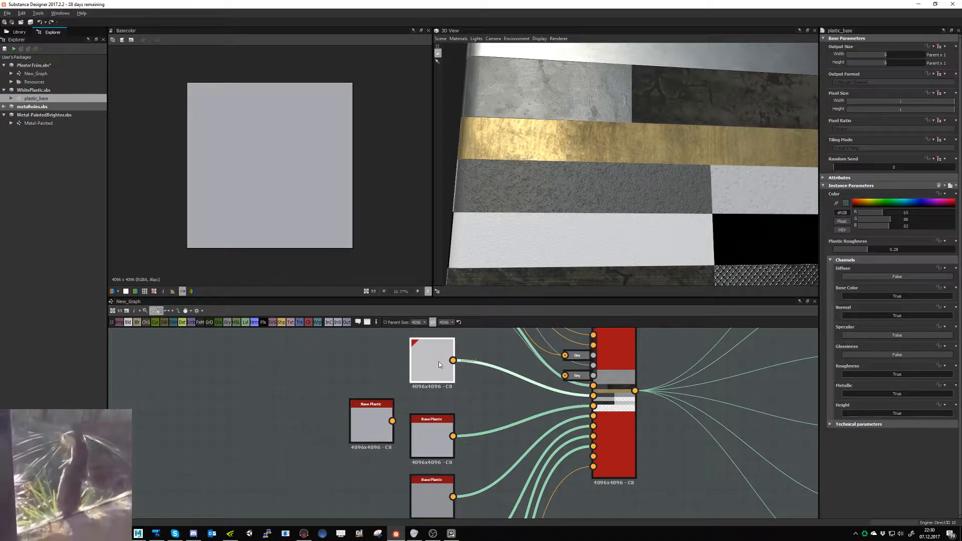
left_click(417, 438)
left_click(359, 425)
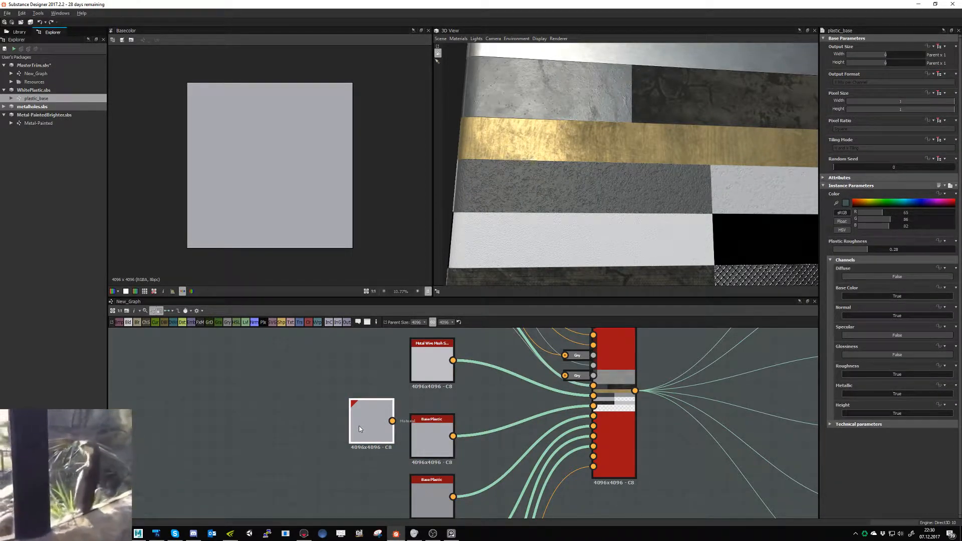
key("Delete")
scroll(331, 431, "down", 3)
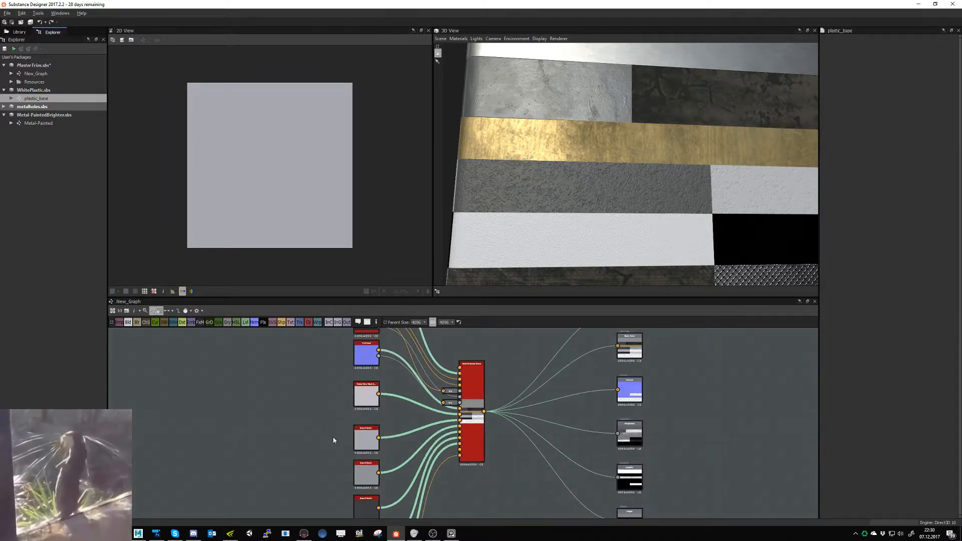
- Switch to Photoshop and toggle the whitemetal layer's visibility to identify its area in Trim_1_new.psd
middle_click_drag(333, 440, 407, 346)
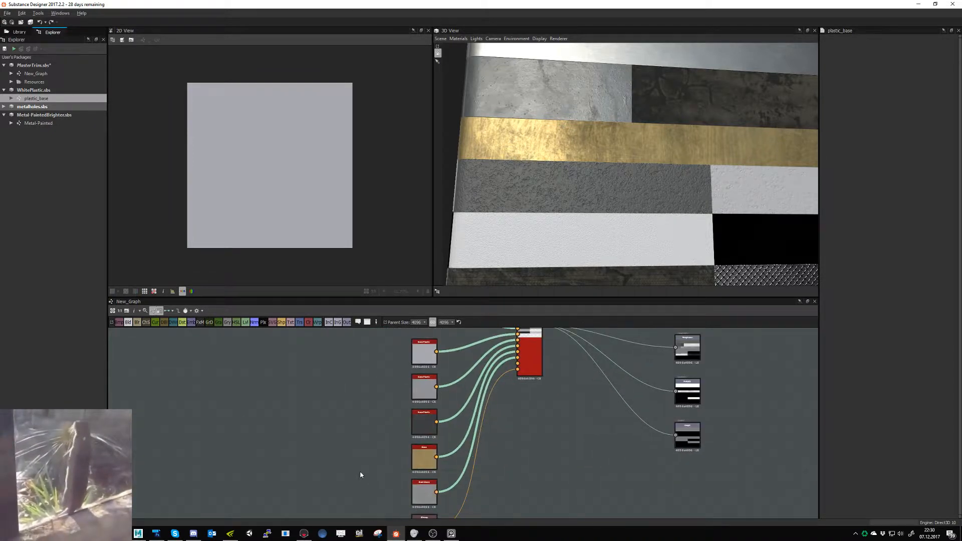
left_click(165, 536)
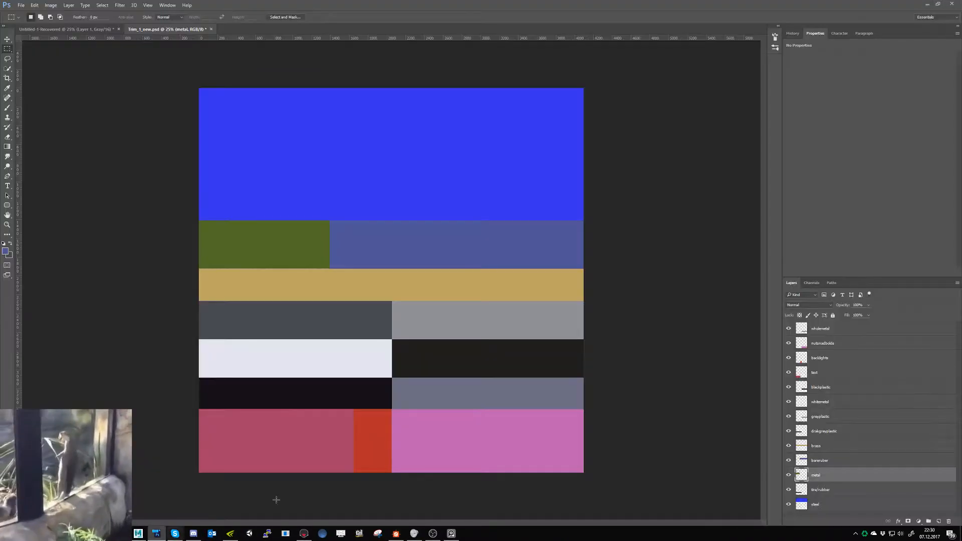
left_click(788, 402)
left_click(789, 402)
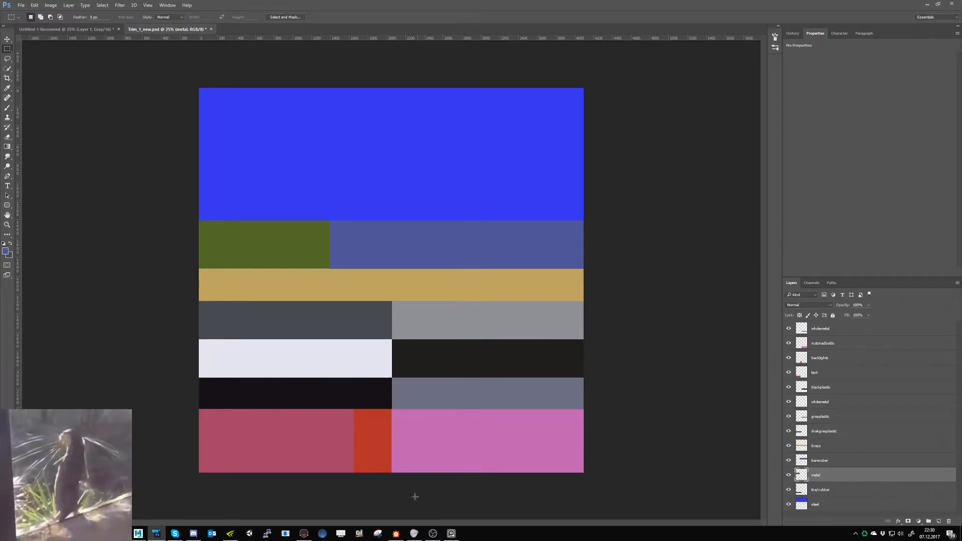
- Switch to Substance Designer and examine the colours assigned to the materials in the Multi-Material Blend node
left_click(395, 533)
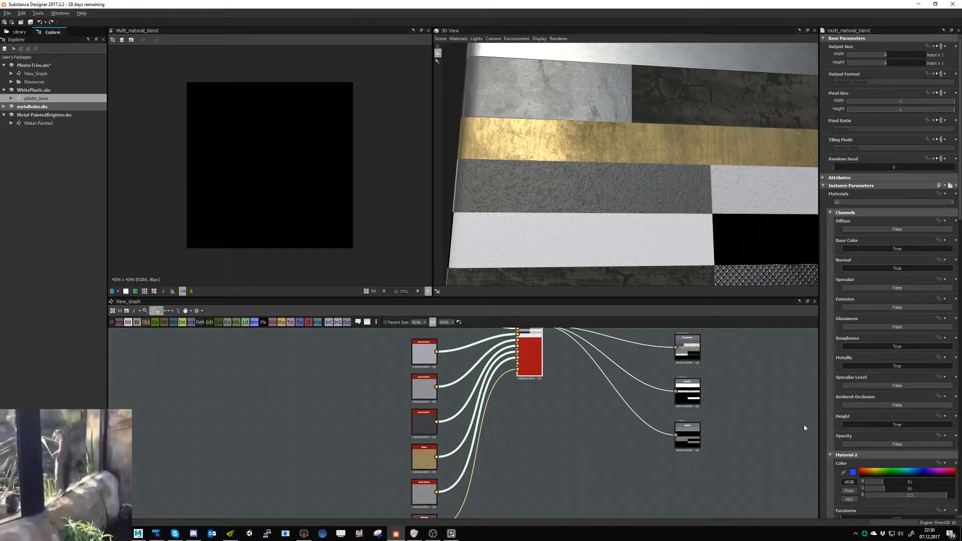
scroll(856, 428, "down", 5)
scroll(841, 427, "down", 2)
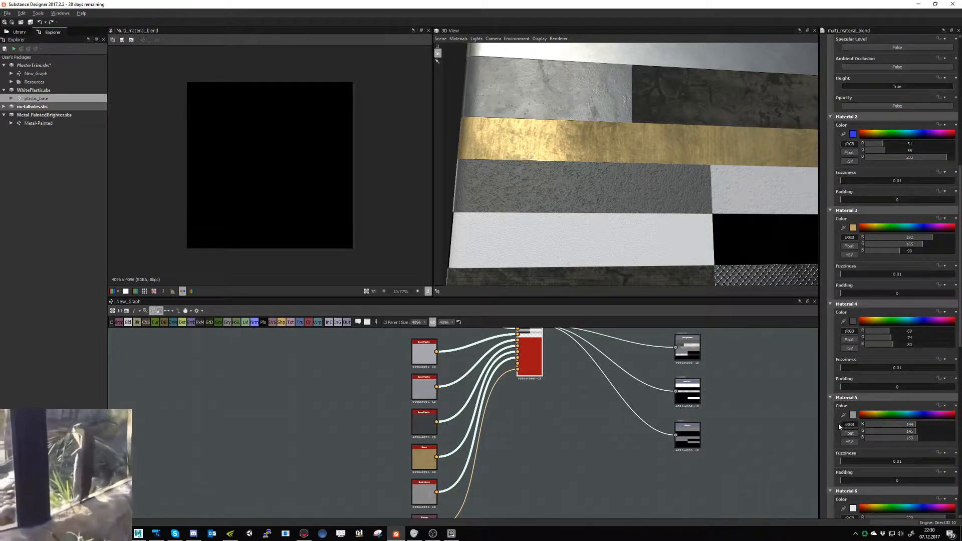
scroll(838, 417, "down", 2)
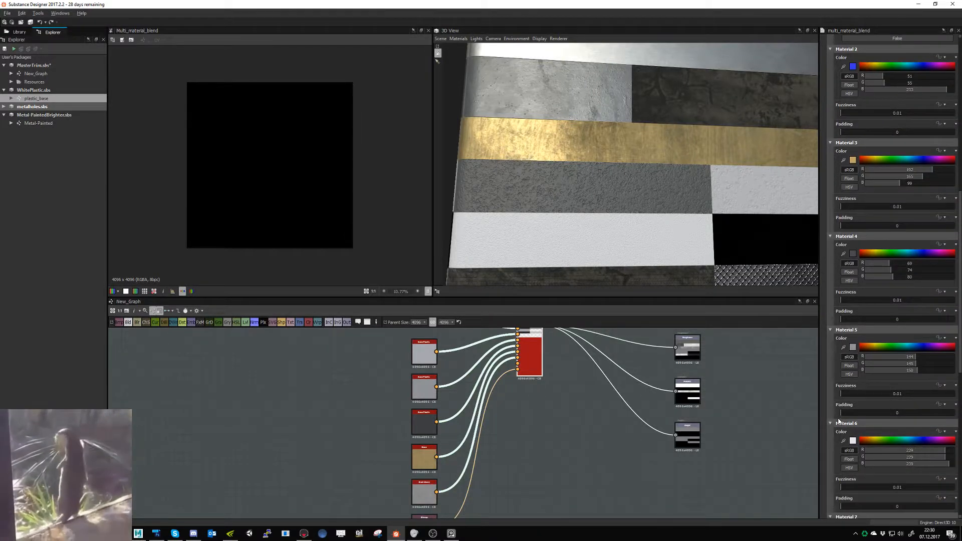
scroll(838, 418, "up", 1)
- View the cart's wheel area in Marmoset Toolbag and switch to the Maya scene with its UV layout
left_click(308, 533)
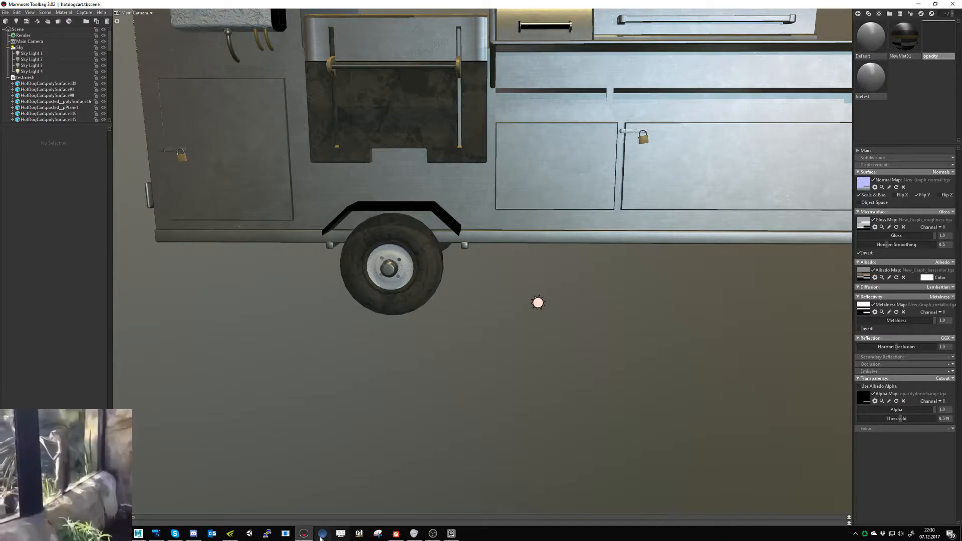
left_click(303, 533)
left_click_drag(181, 193, 530, 437)
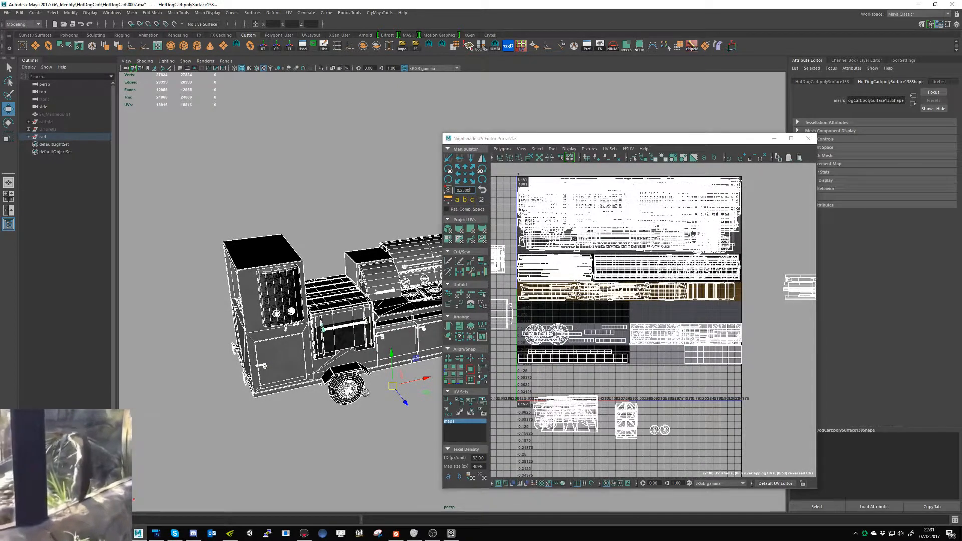
scroll(385, 396, "up", 6)
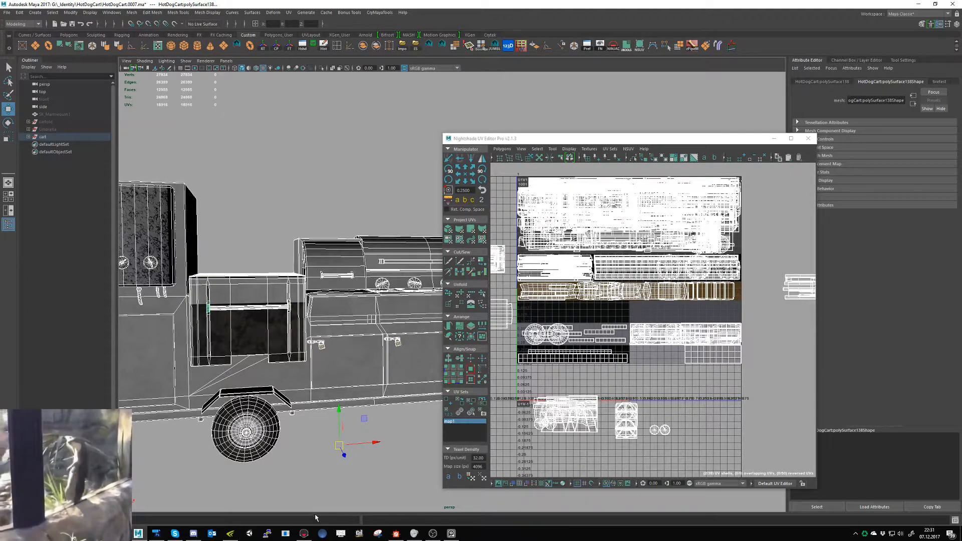
- Select the wheel mesh in Maya and one of its circular rim UV shells in the Nightshade UV Editor
right_click_drag(248, 440, 247, 338)
key("q")
middle_click_drag(262, 435, 285, 387, "alt")
right_click_drag(285, 388, 261, 447, "alt")
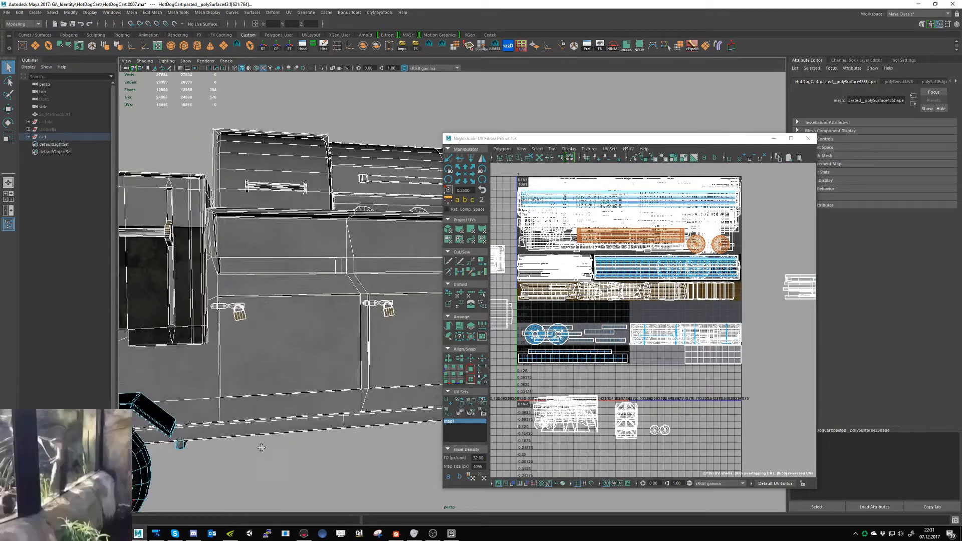
middle_click_drag(261, 448, 388, 373, "alt")
left_click(236, 393)
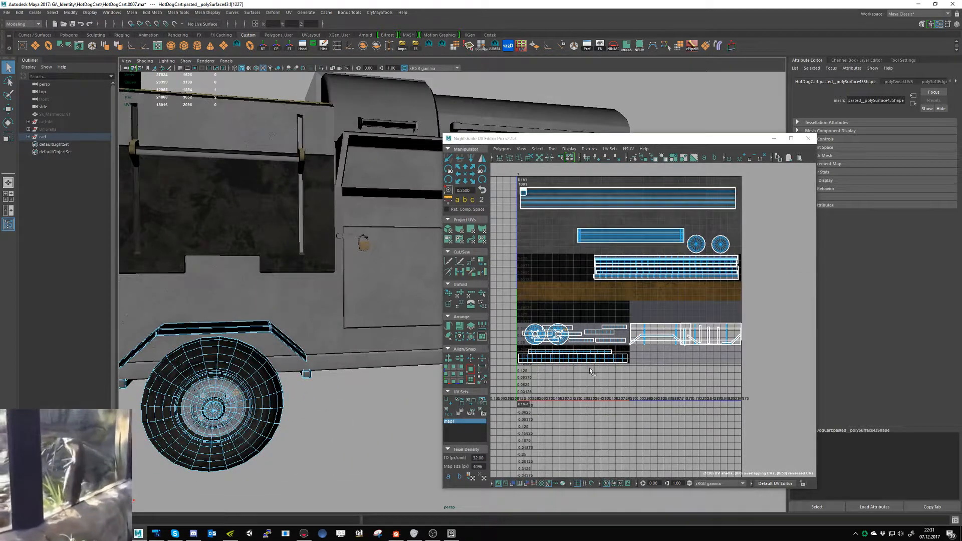
right_click_drag(342, 434, 428, 429, "ctrl")
right_click_drag(586, 408, 603, 399, "ctrl")
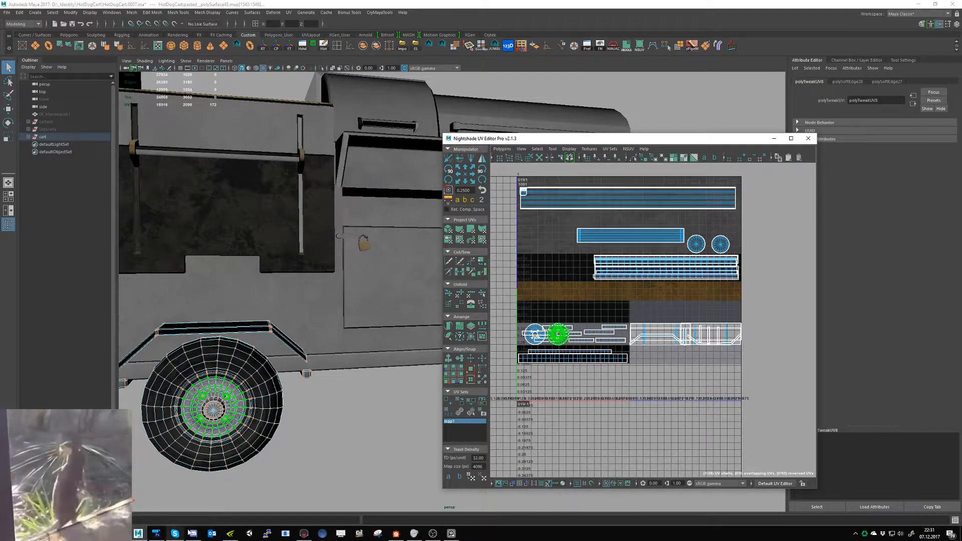
- Compare the wheel rim's UV placement in Maya with the colour regions of the trim layout in Photoshop
left_click(157, 535)
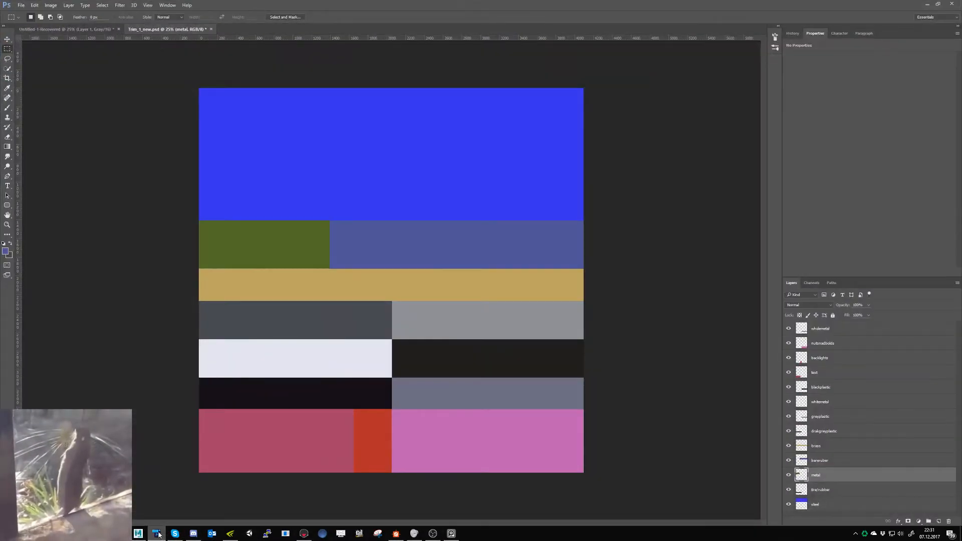
left_click(157, 534)
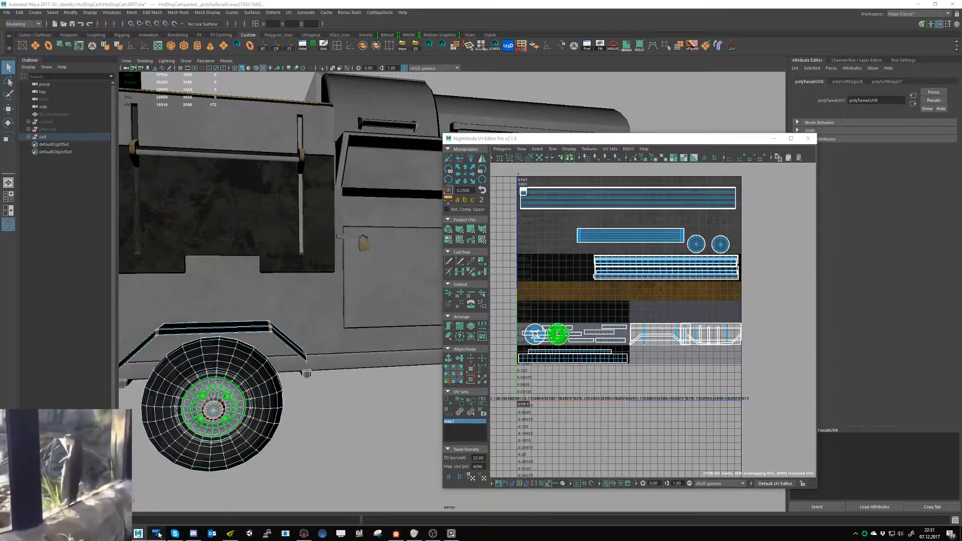
left_click(157, 534)
left_click(157, 534)
- Examine both circular wheel-rim UV shells on the trim texture, close the UV editor and deselect the wheel mesh
scroll(605, 340, "up", 5)
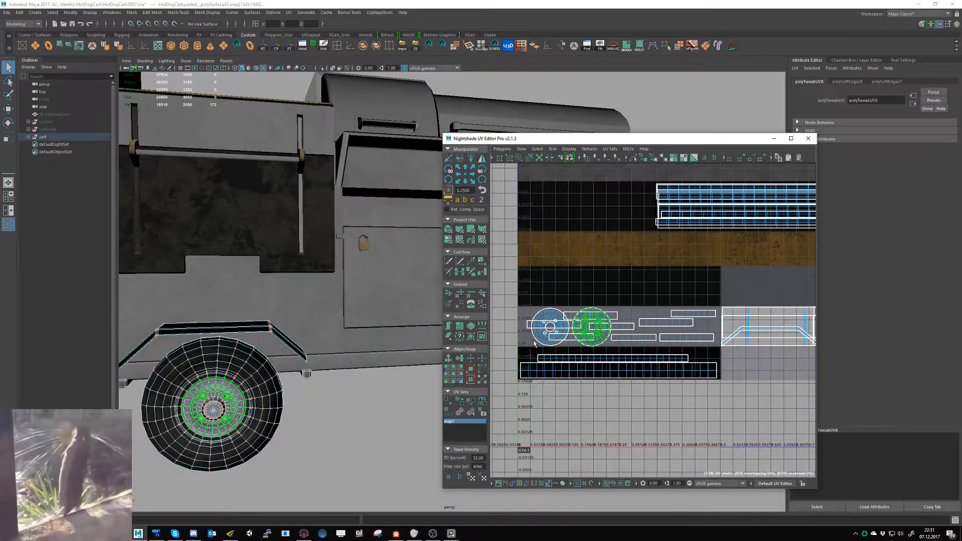
left_click(536, 341, "shift")
right_click_drag(537, 341, 561, 331, "ctrl")
key("r")
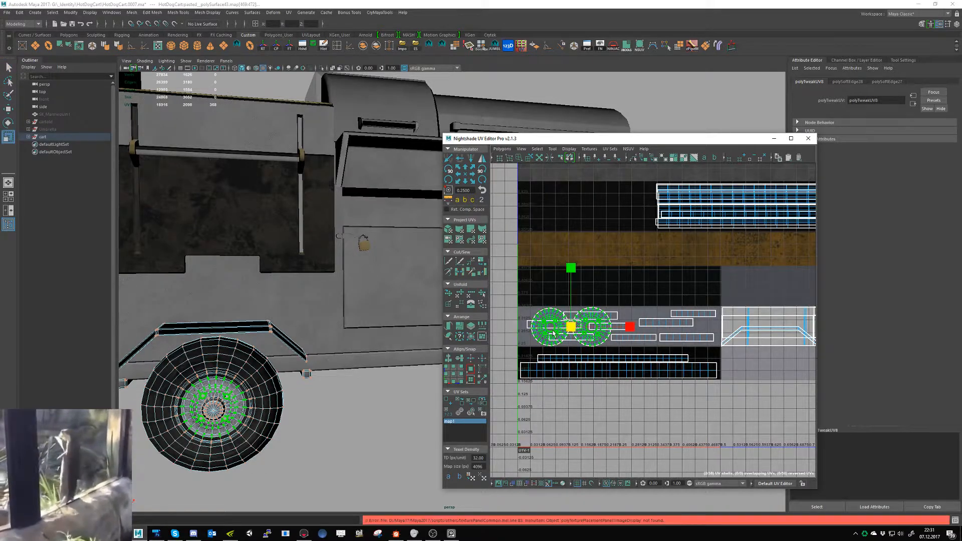
left_click_drag(573, 329, 573, 330)
left_click(808, 139)
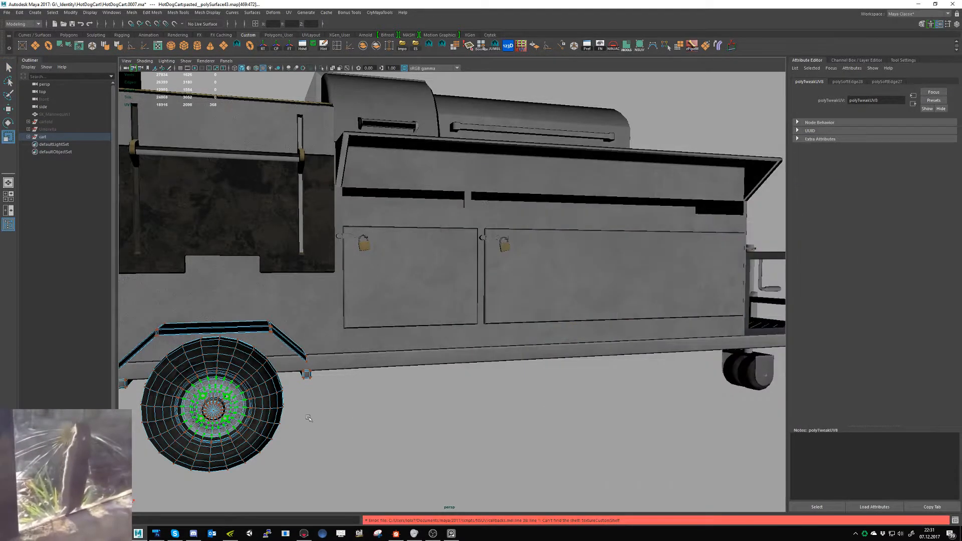
right_click_drag(258, 385, 295, 311)
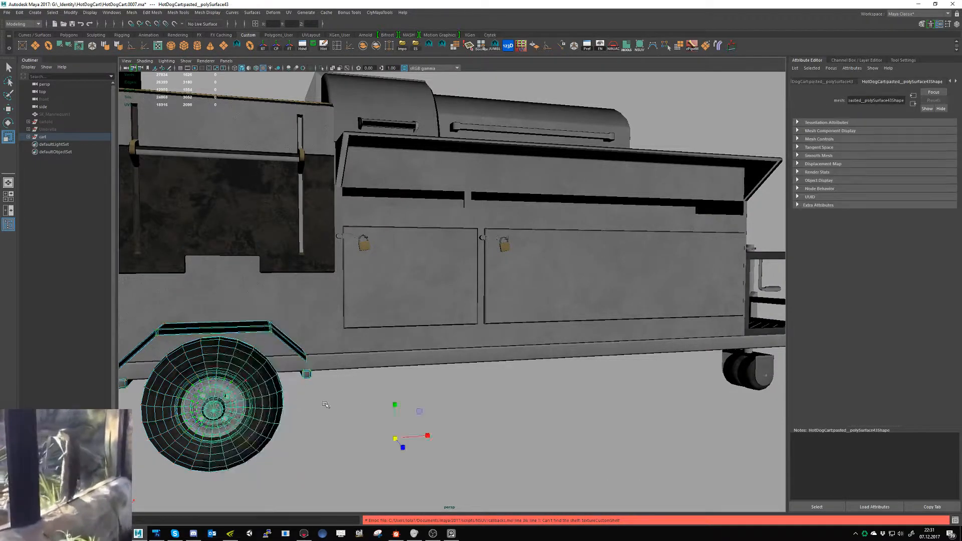
left_click(325, 405)
scroll(406, 456, "down", 5)
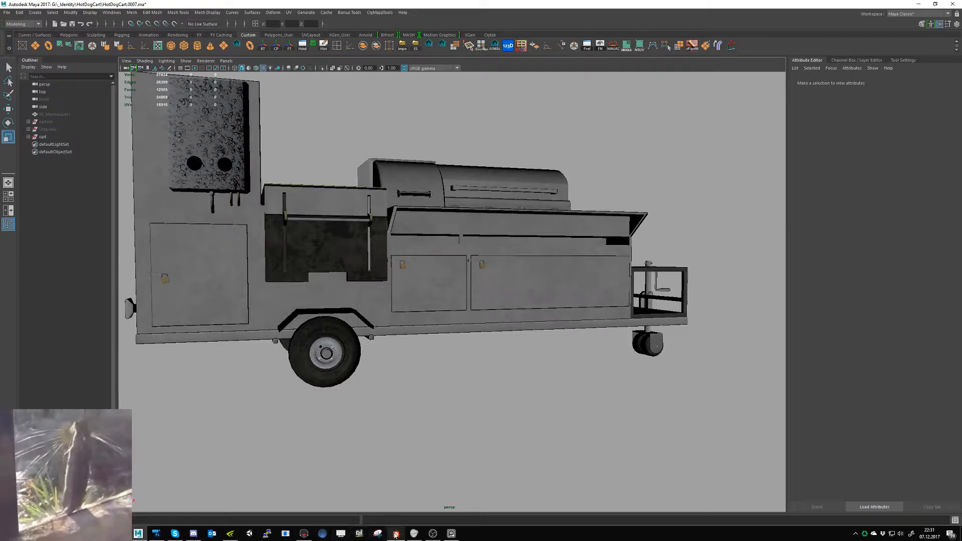
- In Substance Designer's plastic_base graph, set the Normal node's intensity to 0.2 and save all packages
left_click(395, 534)
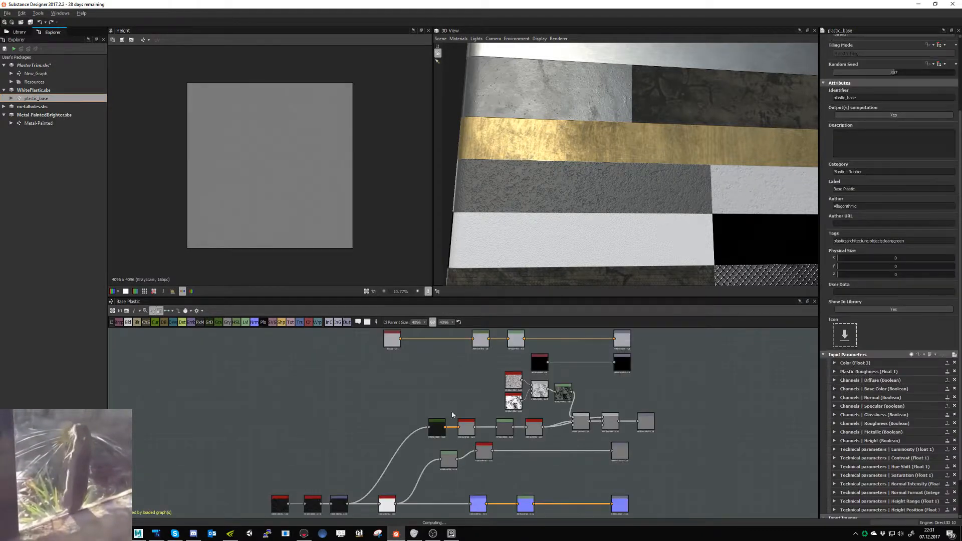
left_click(484, 507)
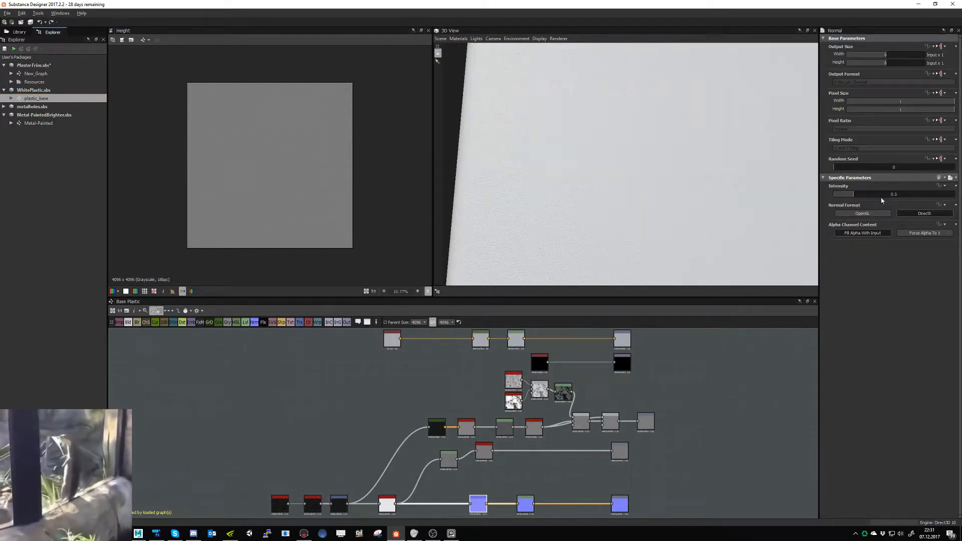
double_click(881, 195)
type("0.2")
key("Return")
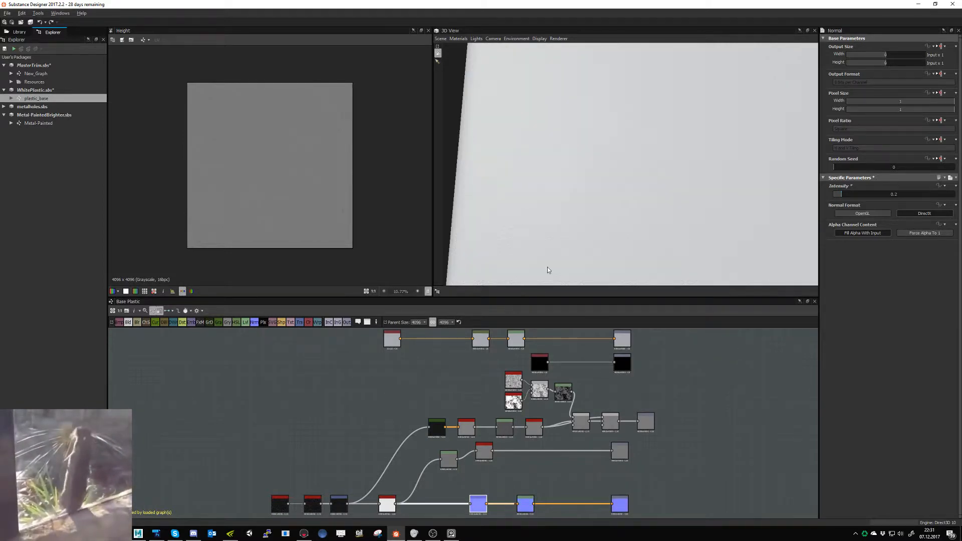
left_click(30, 22)
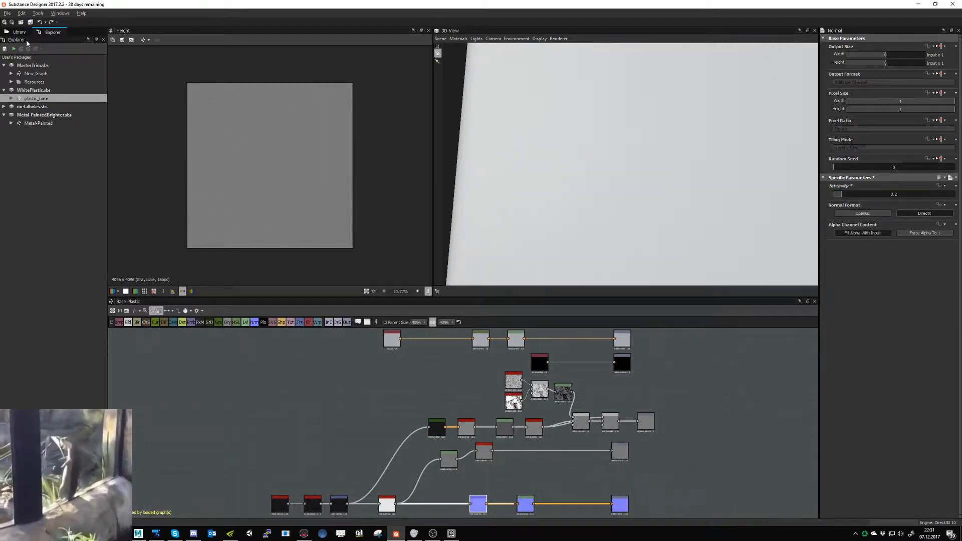
- Export New_Graph's outputs as Targa images to the Trimsheet_1 folder and check the cart's wheel side in Marmoset Toolbag
left_click(31, 75)
double_click(32, 74)
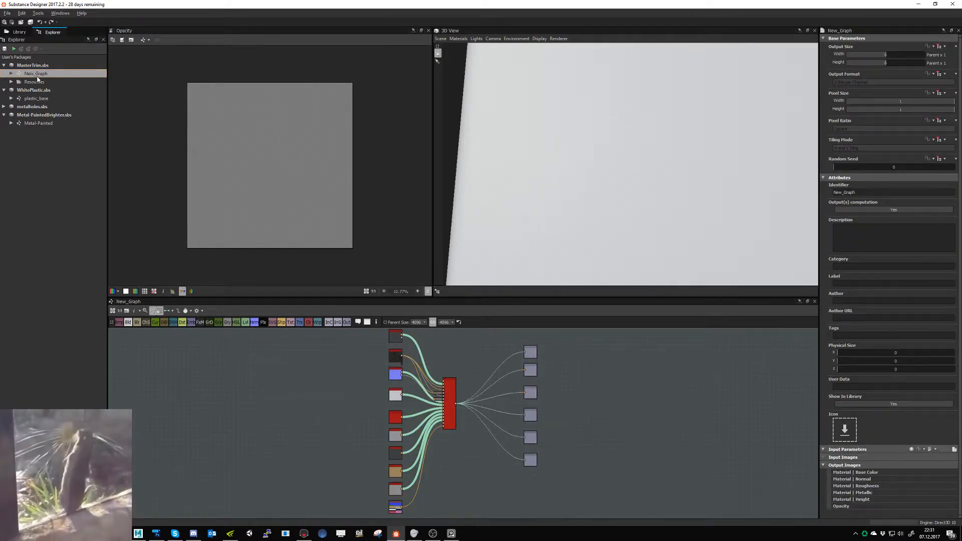
right_click(37, 75)
left_click(75, 149)
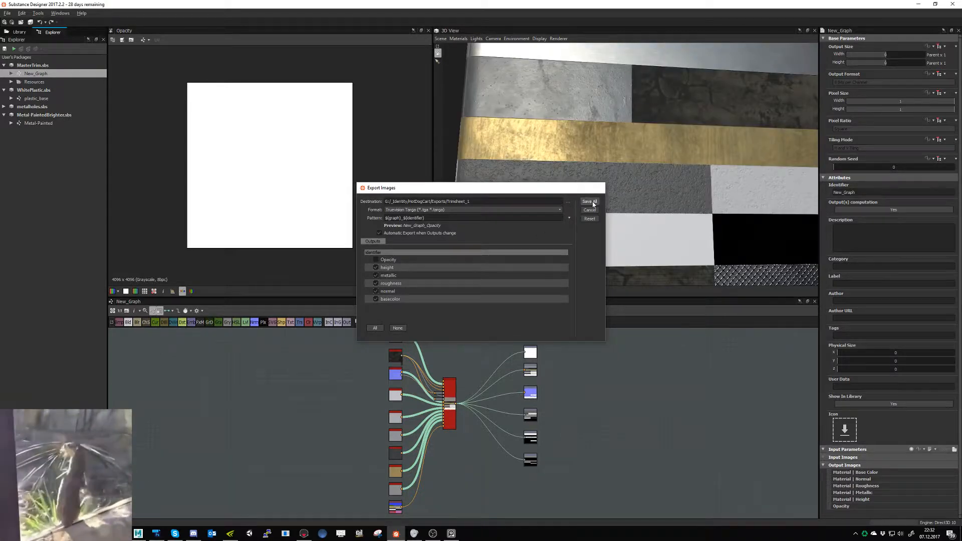
left_click(589, 202)
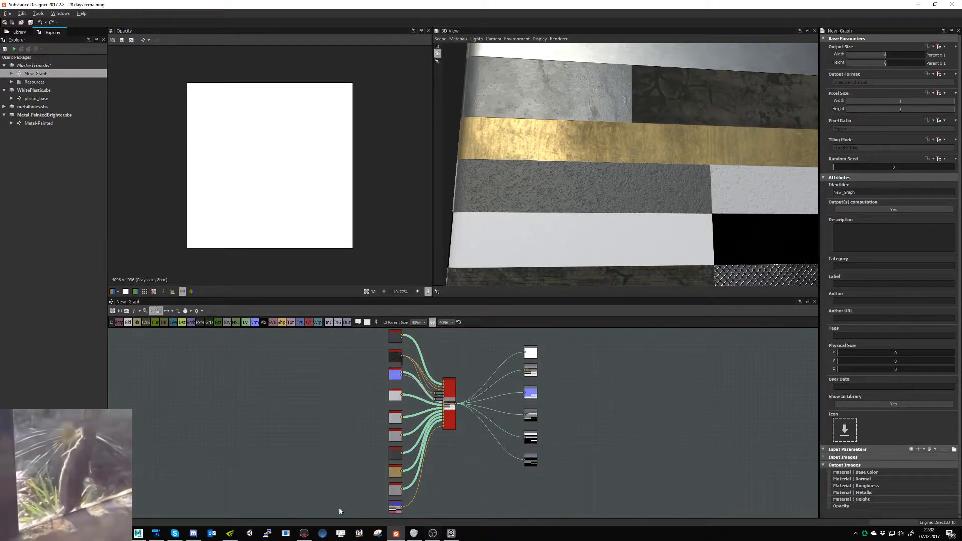
left_click(303, 533)
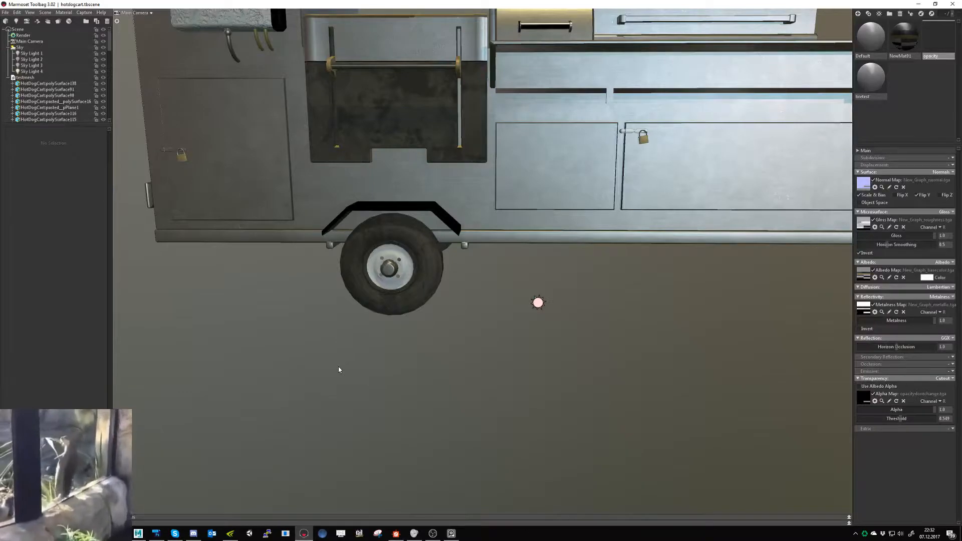
left_click_drag(394, 356, 667, 394)
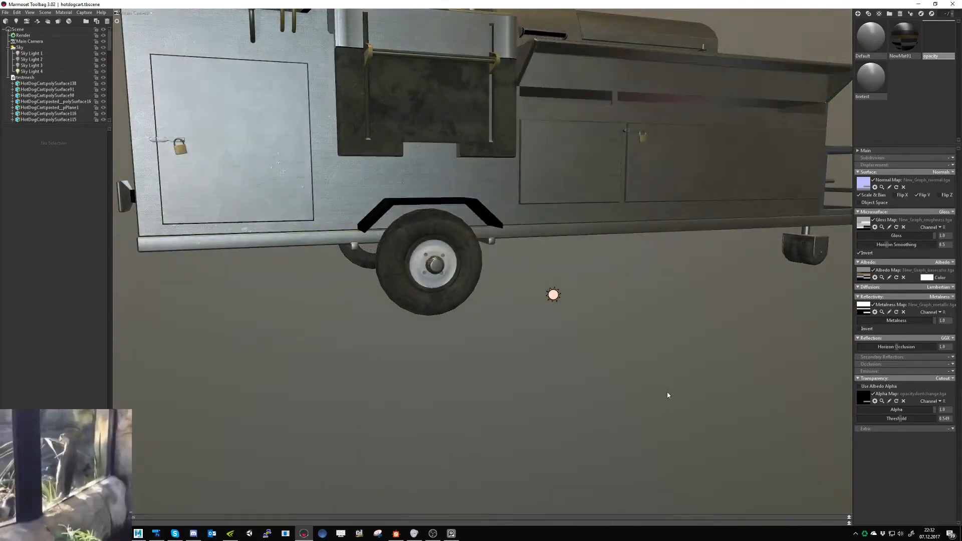
- In Substance Designer's plastic_base graph, halve the stretch of the Transformation 2D node and save all packages
key("alt+Tab")
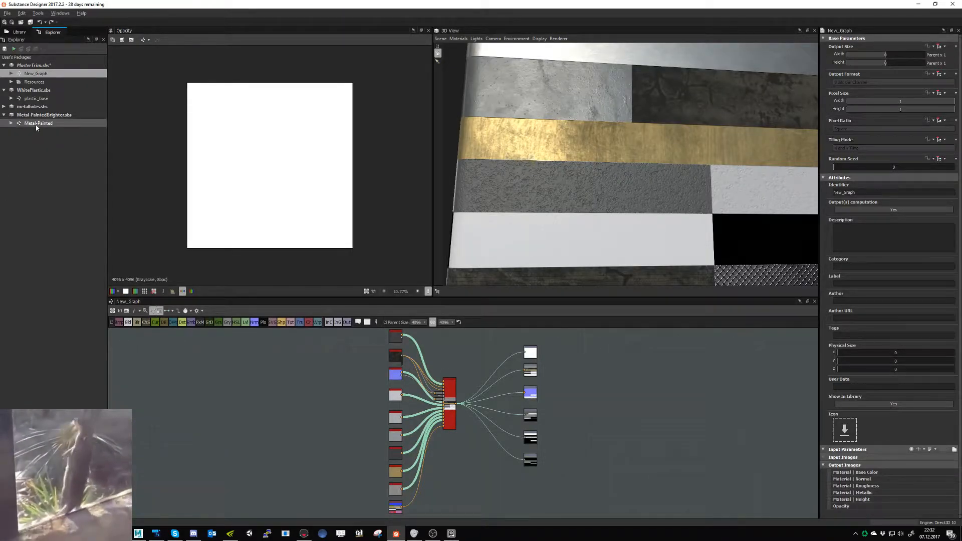
left_click(36, 99)
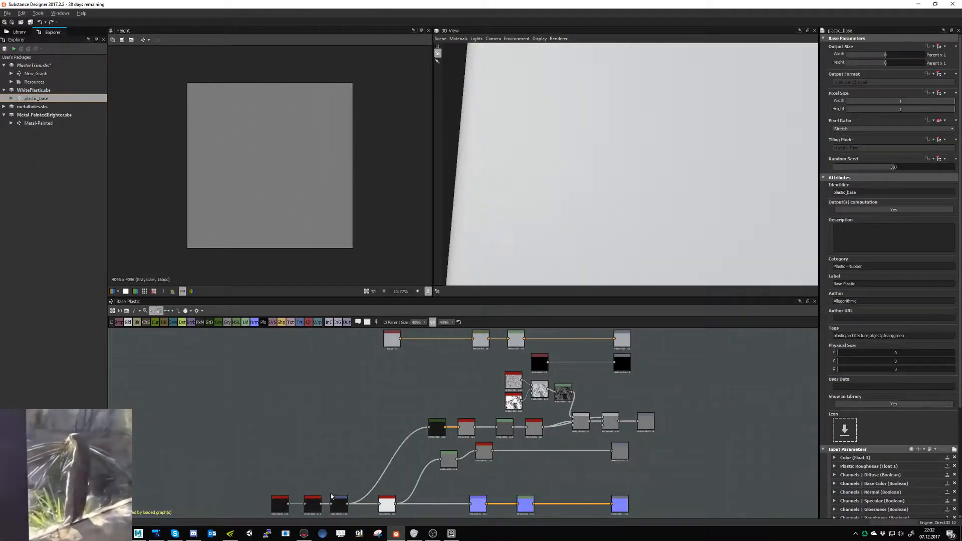
left_click(339, 504)
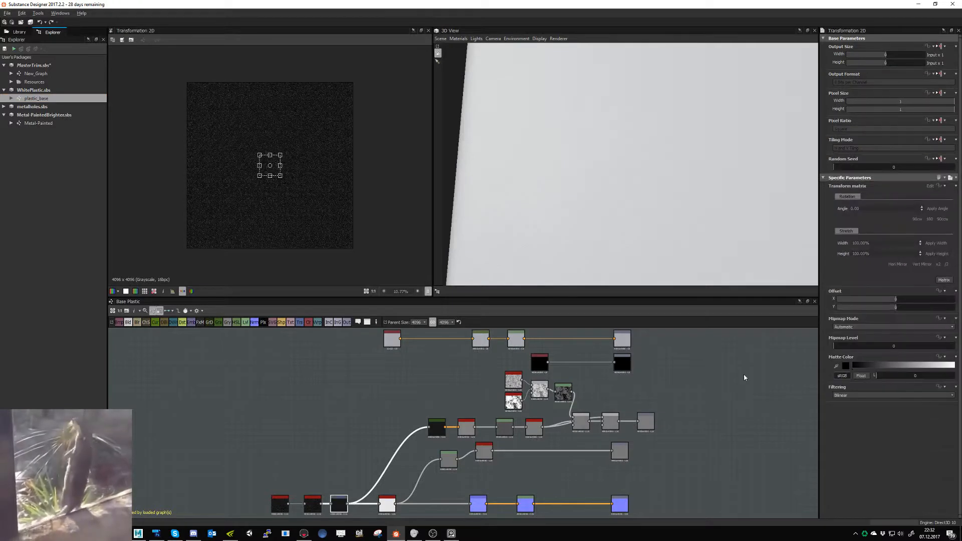
left_click(945, 265)
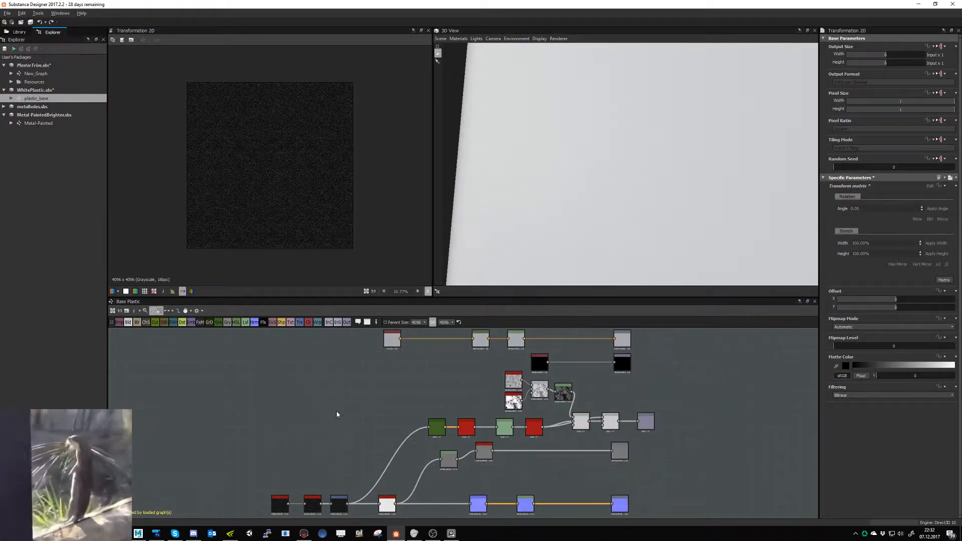
left_click(30, 22)
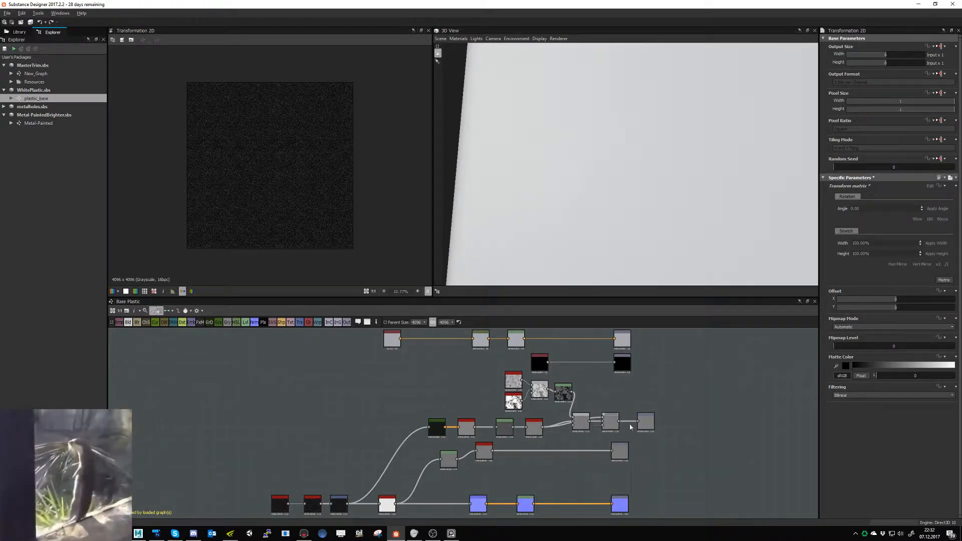
- Review the plastic_base node graph and compare it with the cart's wheel rim in Marmoset Toolbag
scroll(651, 415, "up", 6)
scroll(679, 434, "down", 5)
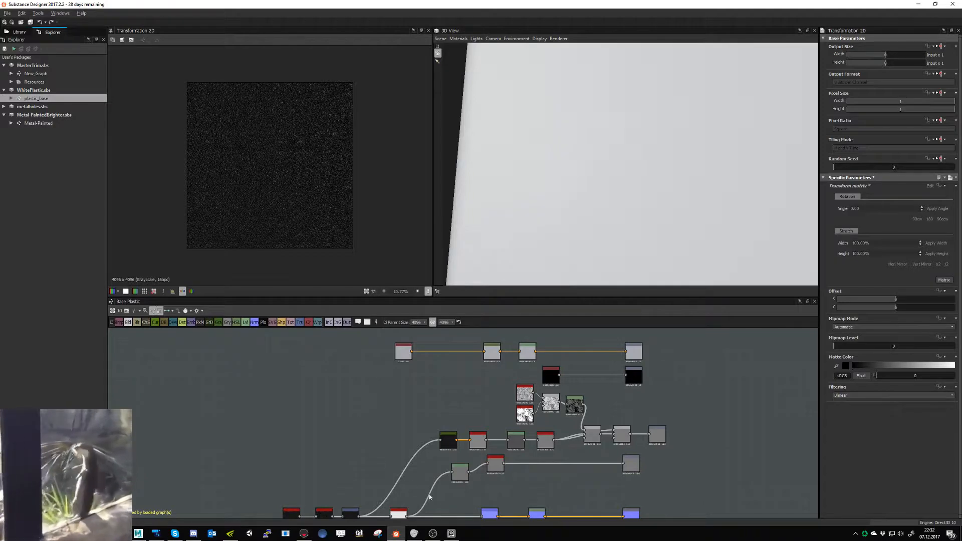
left_click(303, 533)
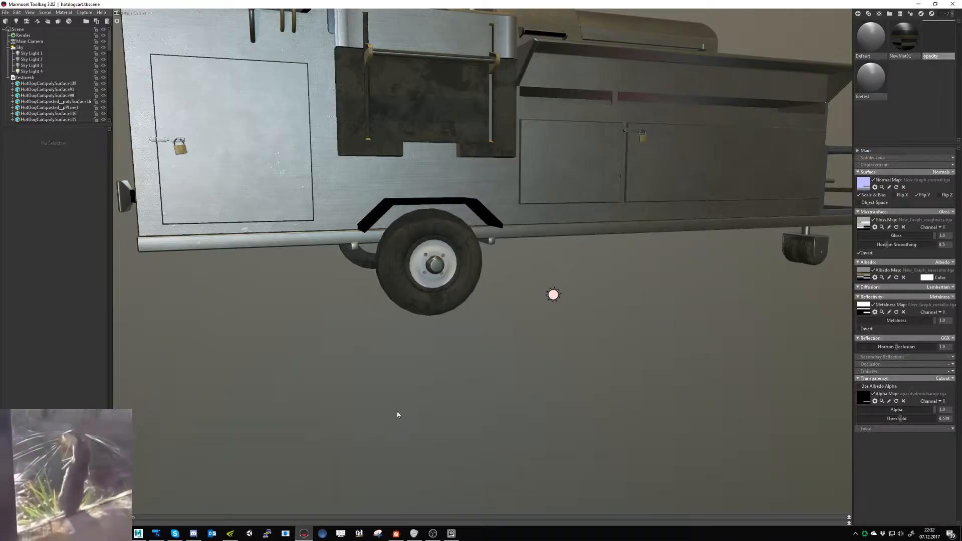
left_click_drag(445, 379, 485, 380)
- Back in Substance Designer, preview the Normal node and delete the Levels node between it and the normal output
left_click(396, 533)
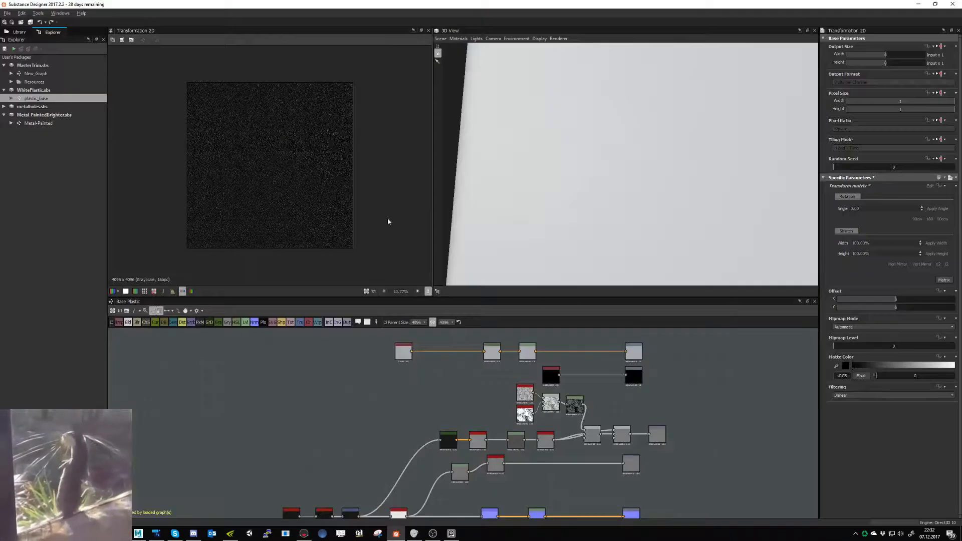
double_click(474, 479)
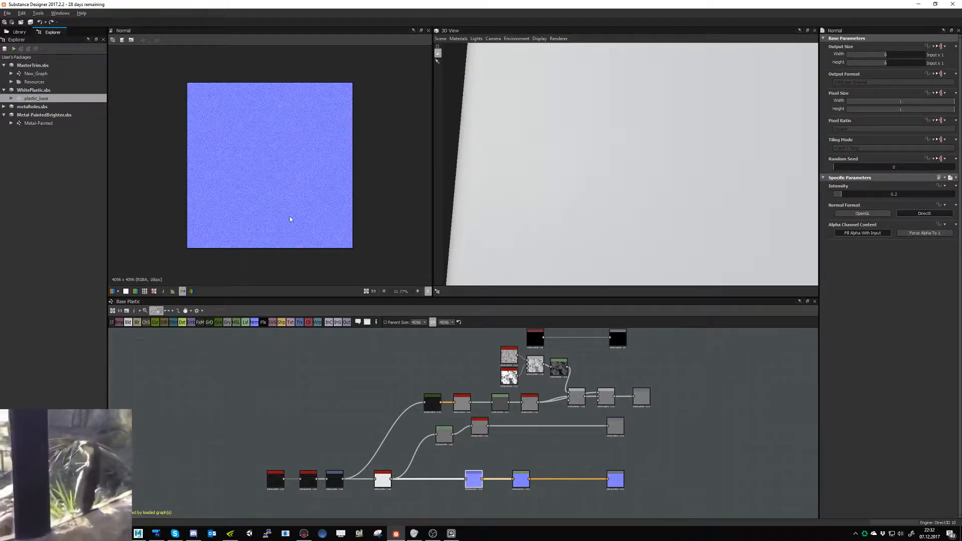
double_click(520, 477)
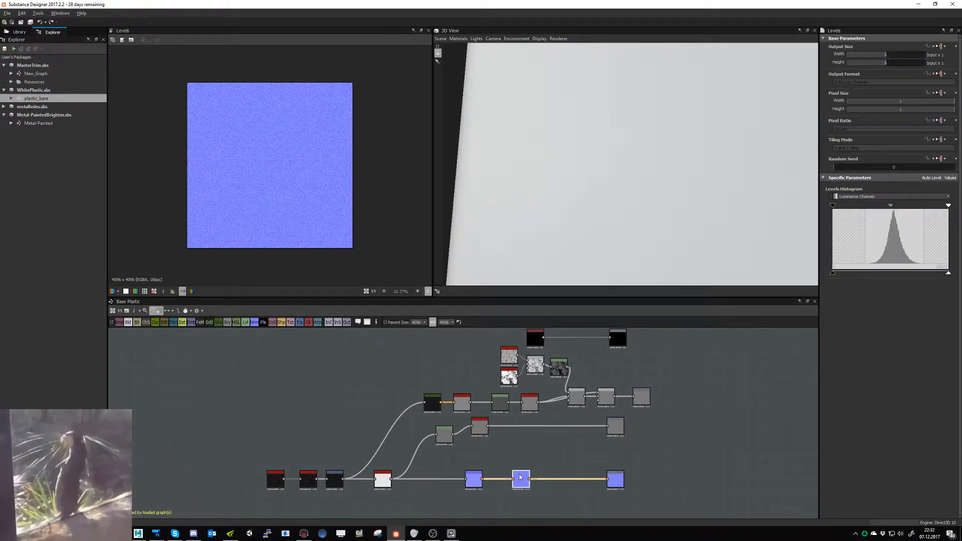
key("Delete")
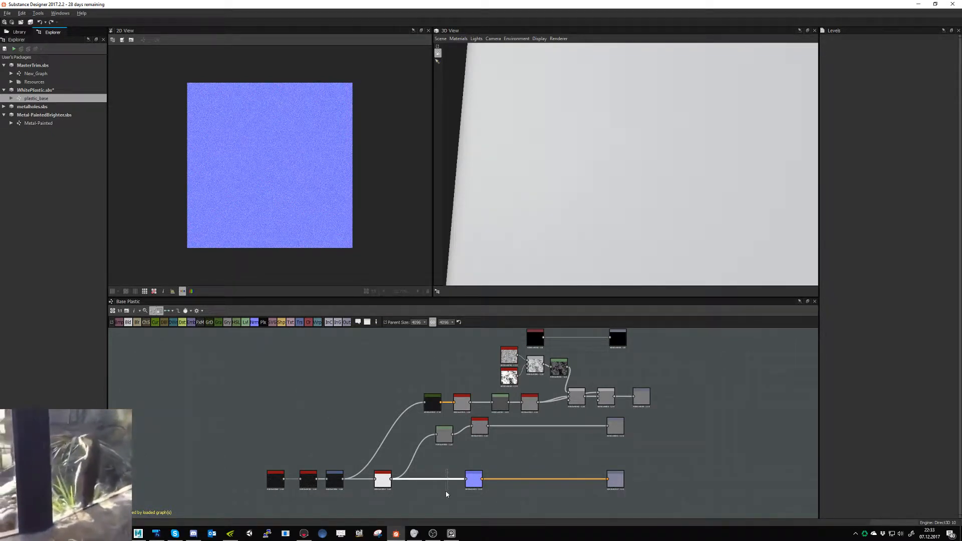
- Insert a Blur HQ Grayscale node on the connection feeding the Normal node in the plastic_base graph
key("space")
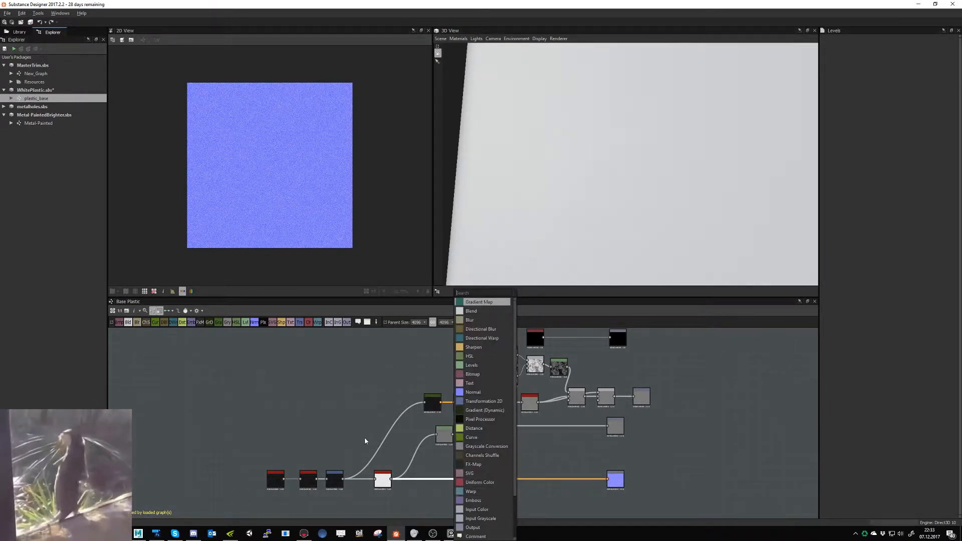
type("blu")
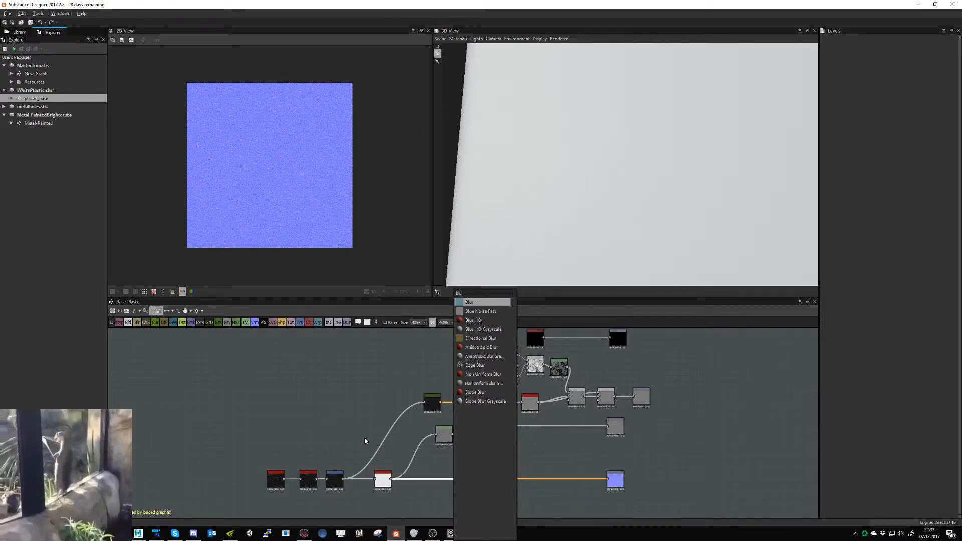
key("Down")
key("Down")
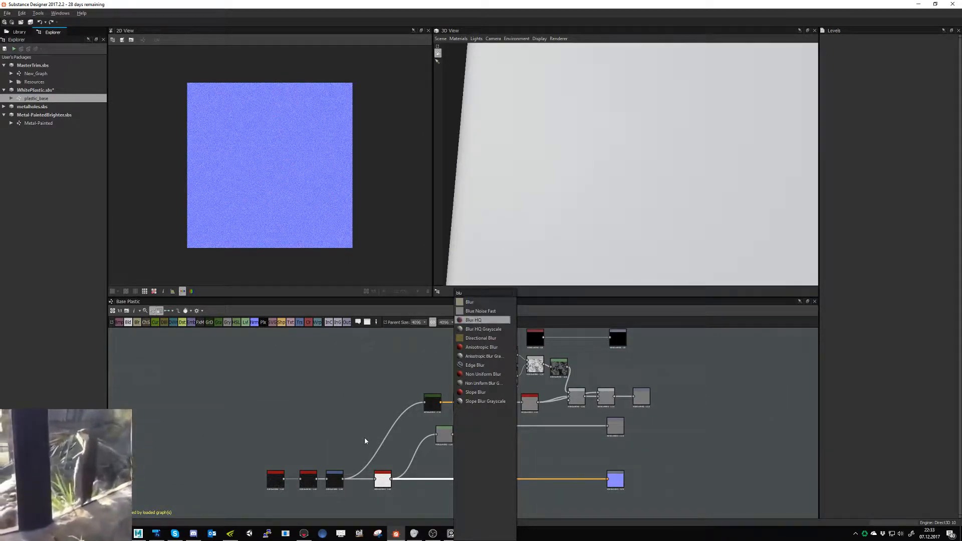
key("Return")
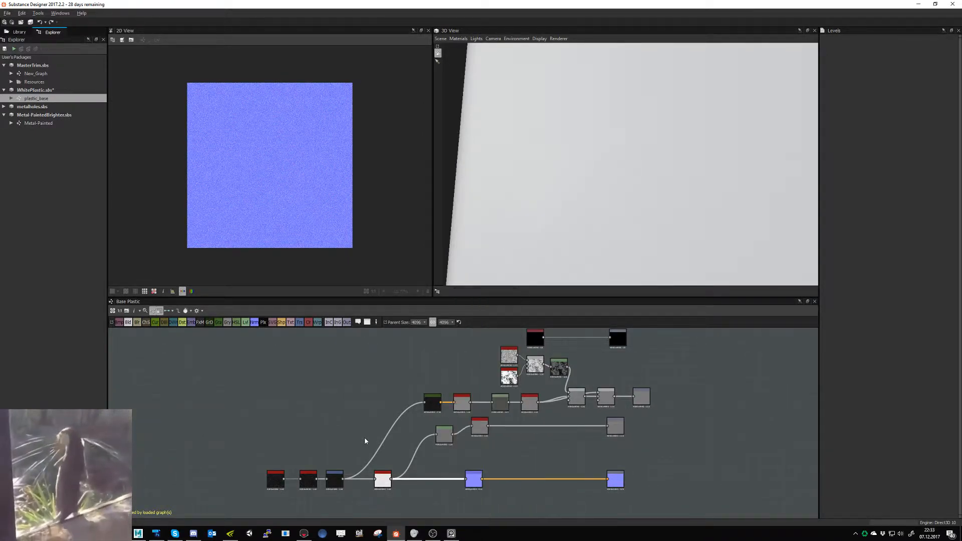
- Set the Blur HQ Grayscale node's quality to 1 and its intensity to 0.1
left_click_drag(858, 222, 928, 234)
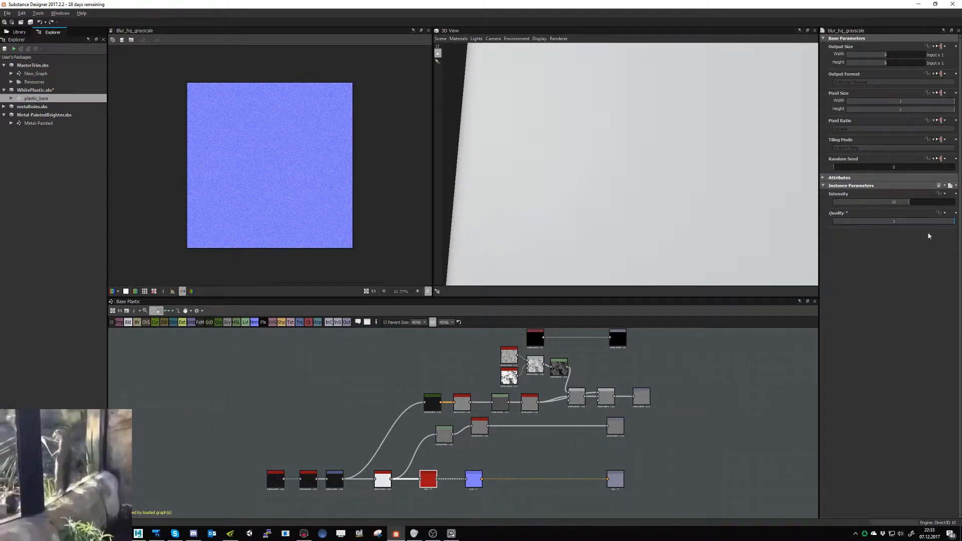
double_click(844, 203)
key("BackSpace")
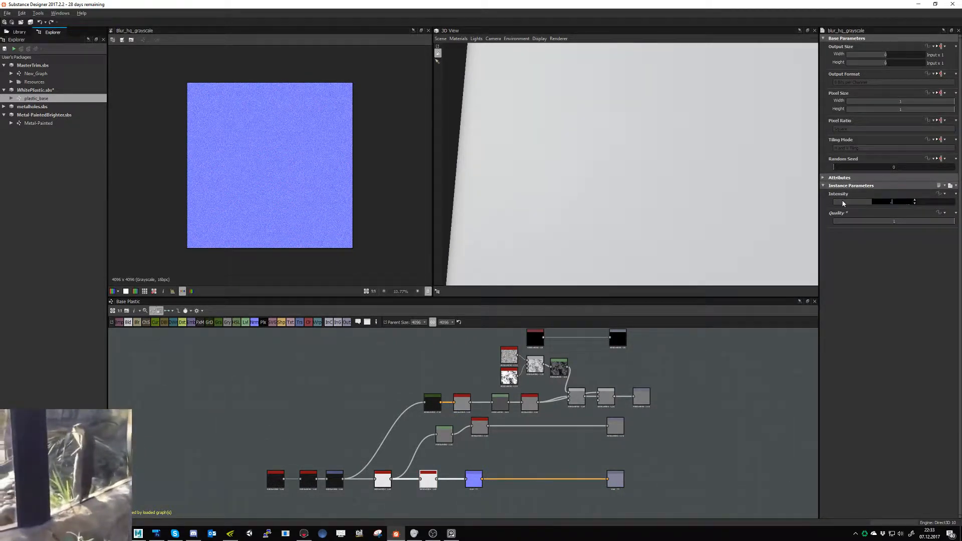
type("0.1")
key("Return")
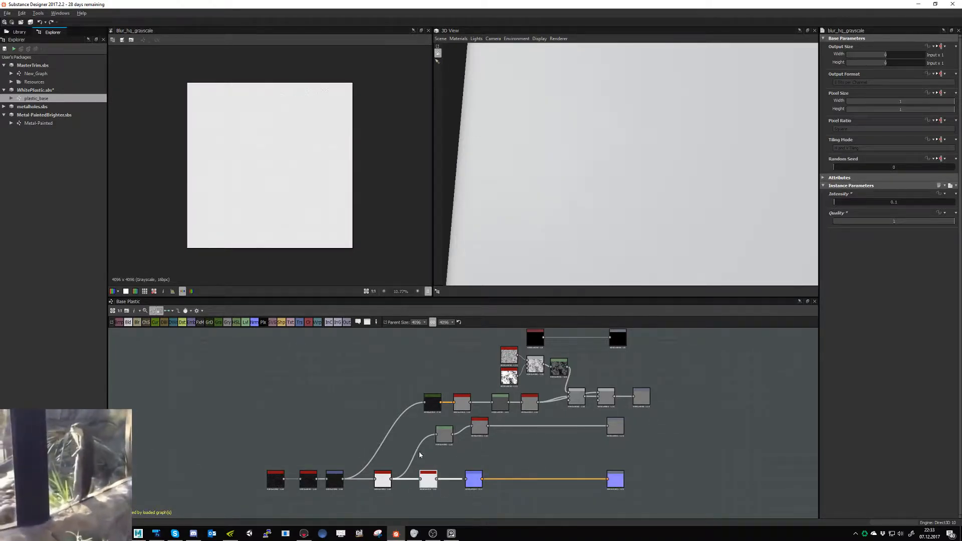
- Preview the Normal node's blurred result up close and save all packages
double_click(475, 482)
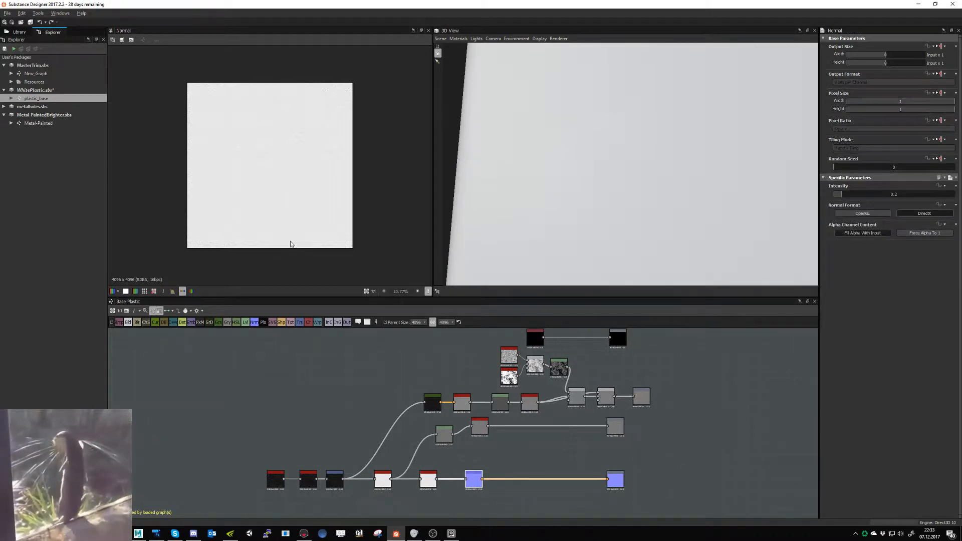
scroll(264, 222, "up", 3)
scroll(265, 222, "down", 5)
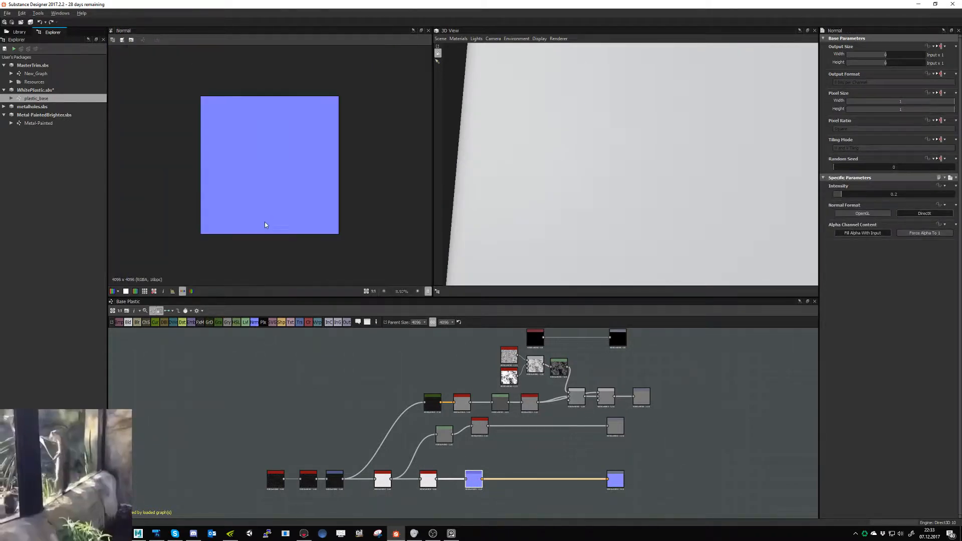
key("space")
key("space")
scroll(272, 228, "up", 4)
scroll(273, 231, "up", 3)
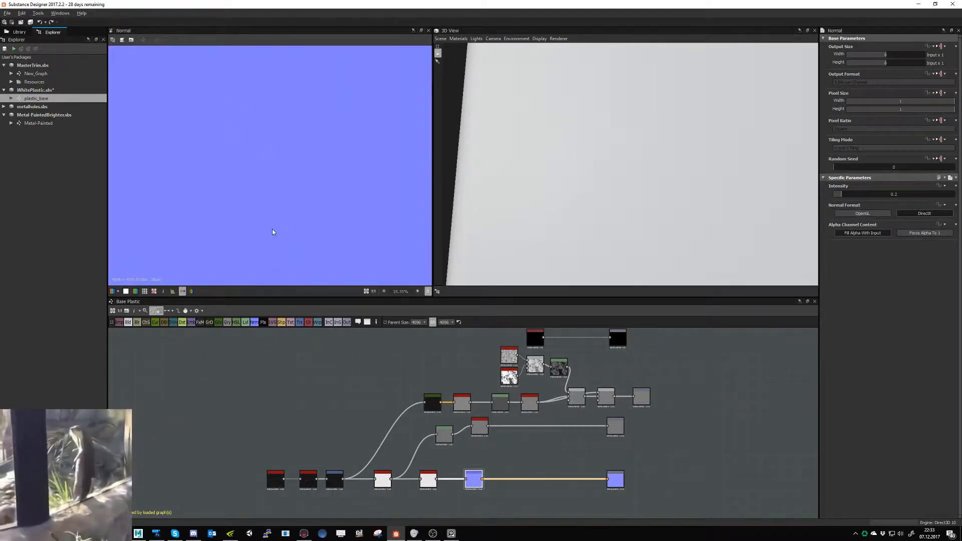
left_click(30, 22)
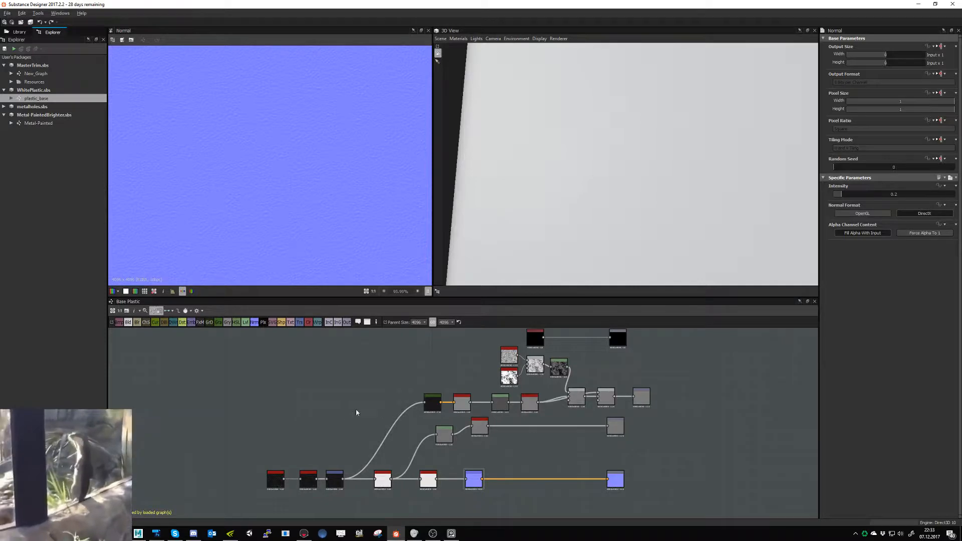
- In Marmoset Toolbag, view the whole cart, then select and frame the detached padlock latch floating beside it
left_click(304, 533)
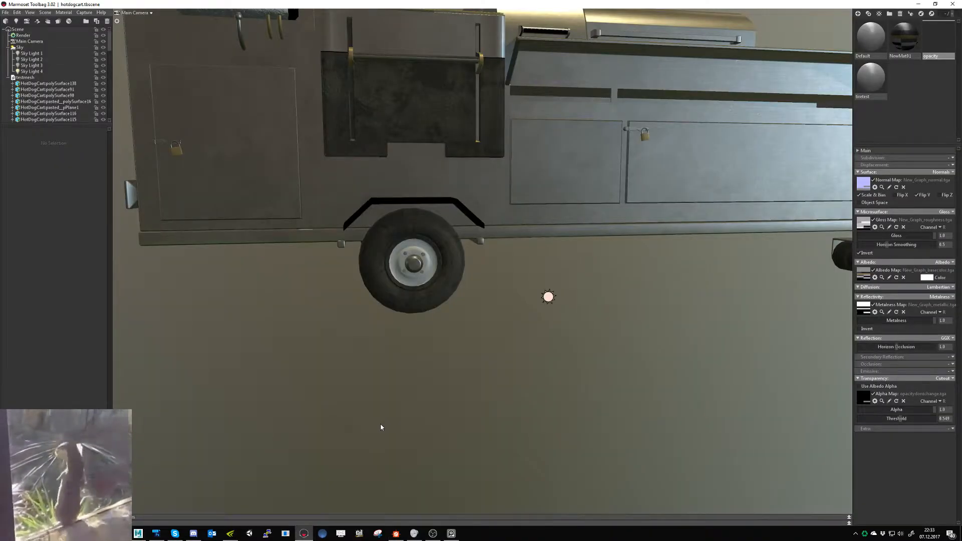
scroll(411, 403, "down", 10)
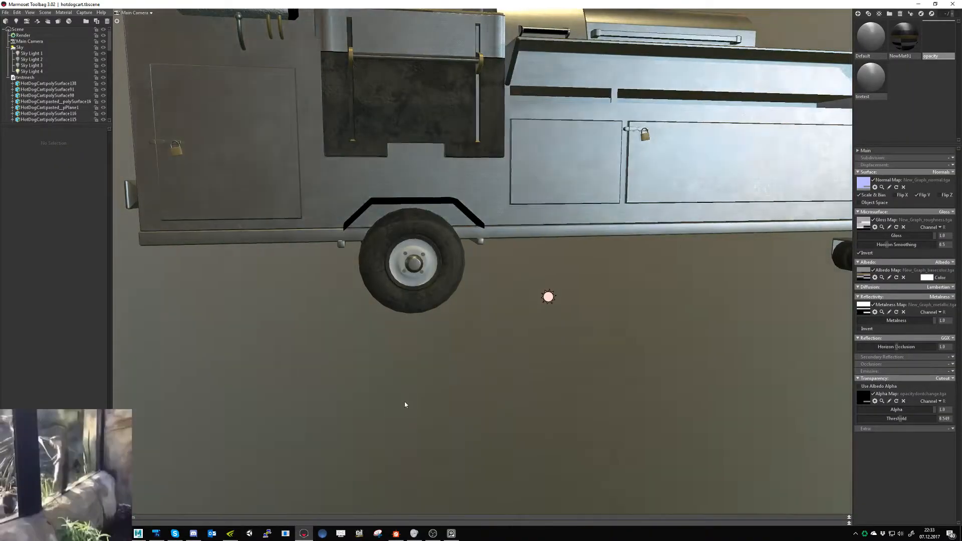
scroll(322, 253, "up", 3)
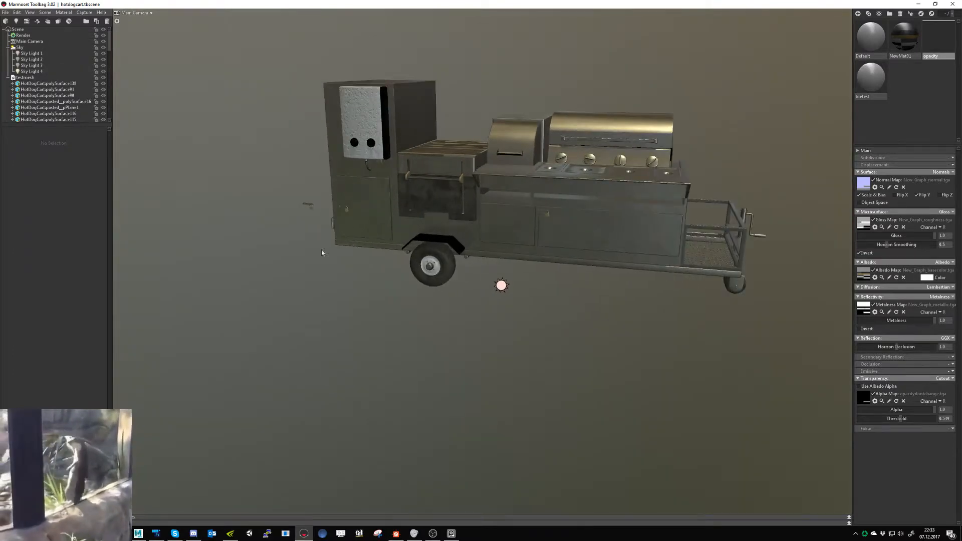
left_click(311, 207)
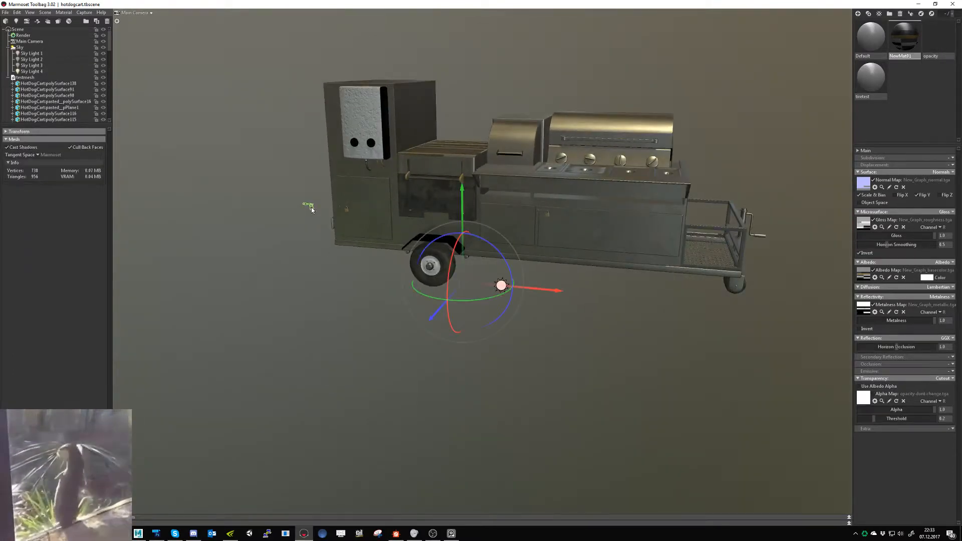
key("f")
- Examine the cart's wheel rim, rough white box, padlocks and metal side panels from several angles
left_click_drag(403, 343, 501, 384)
right_click_drag(502, 384, 548, 356)
middle_click_drag(742, 406, 509, 382)
right_click_drag(671, 420, 607, 406)
mouse_move(606, 407)
left_mouse_down()
mouse_move(695, 412)
mouse_move(704, 431)
mouse_move(689, 436)
mouse_move(689, 451)
mouse_move(592, 455)
mouse_move(611, 453)
mouse_move(516, 425)
mouse_move(588, 439)
mouse_move(528, 425)
mouse_move(450, 418)
mouse_move(543, 446)
left_mouse_up()
middle_click_drag(569, 432, 578, 471)
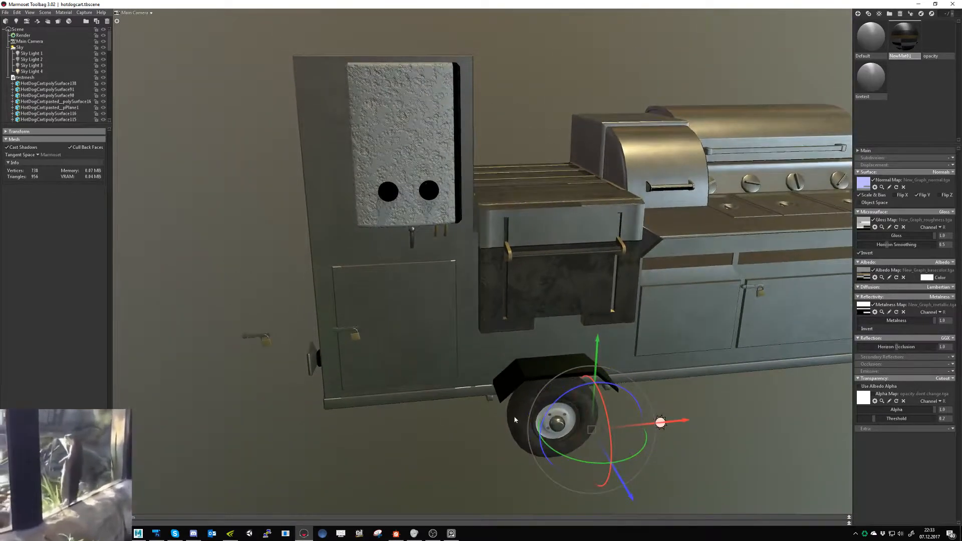
left_click_drag(527, 412, 507, 410)
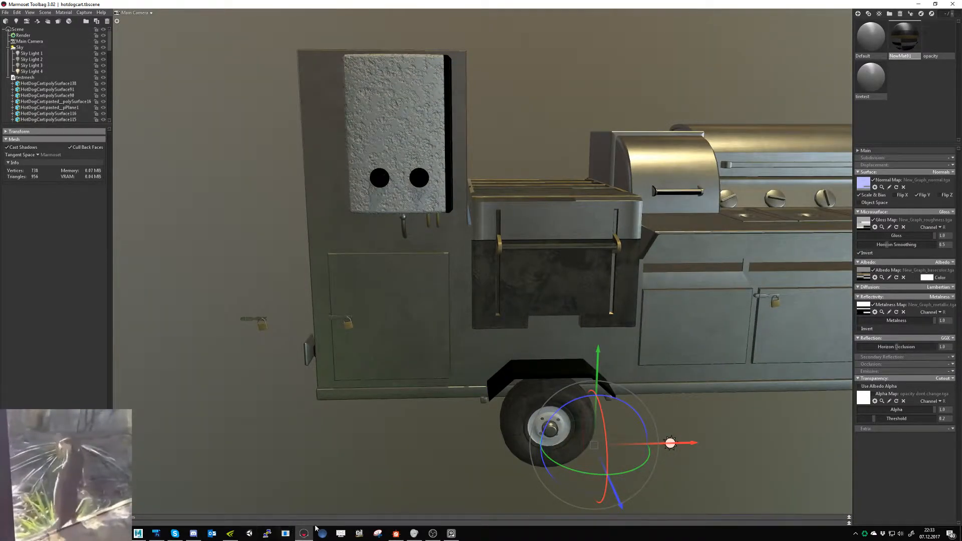
middle_click_drag(480, 451, 381, 410)
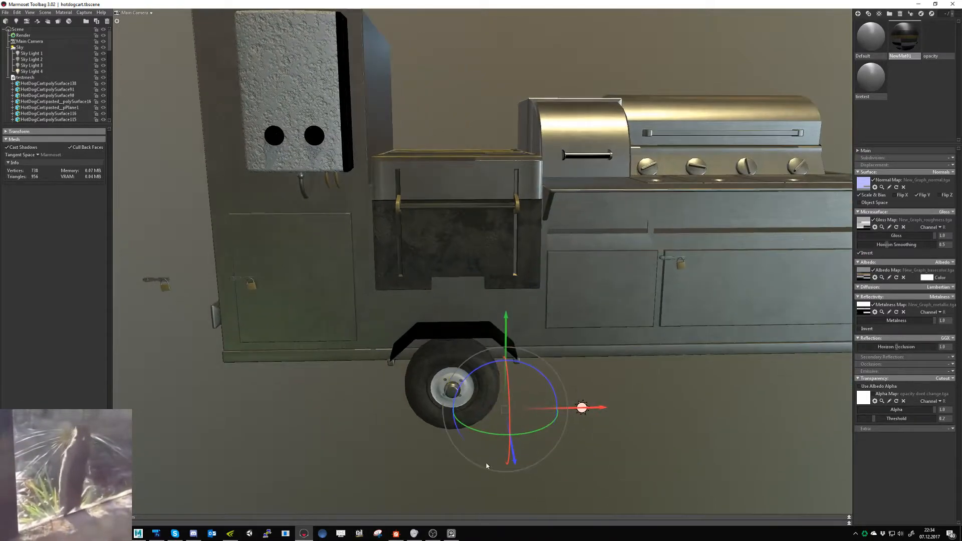
left_click_drag(522, 473, 537, 475, "shift")
middle_click_drag(537, 474, 509, 477)
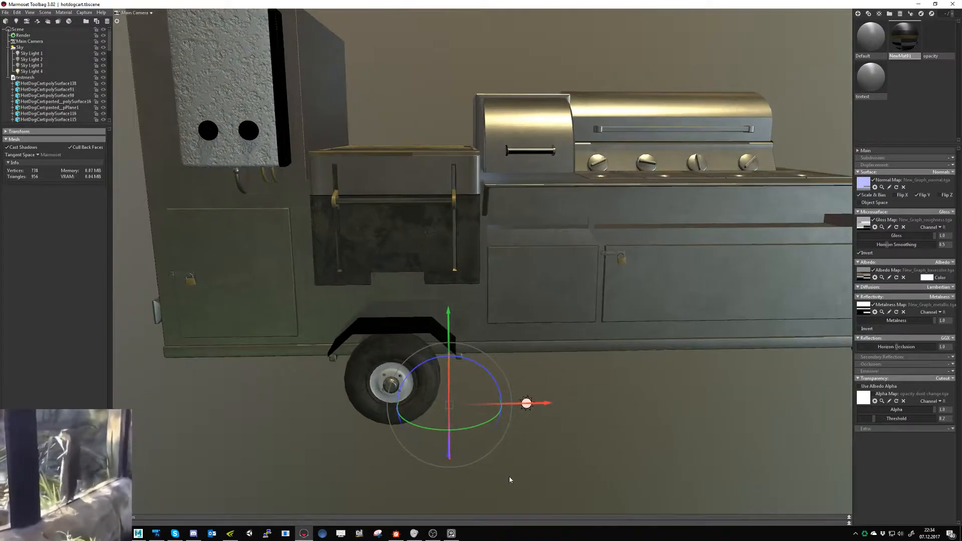
- Inspect the hot dog cart's lower body, wheel and grill from different angles and distances
left_click_drag(509, 478, 624, 434, "shift")
scroll(618, 442, "down", 4)
left_click(575, 442)
middle_click_drag(625, 433, 527, 430)
scroll(526, 430, "up", 3)
left_click_drag(526, 432, 478, 422)
- Switch to Substance Designer and view the white plastic's entire normal map
left_click(396, 533)
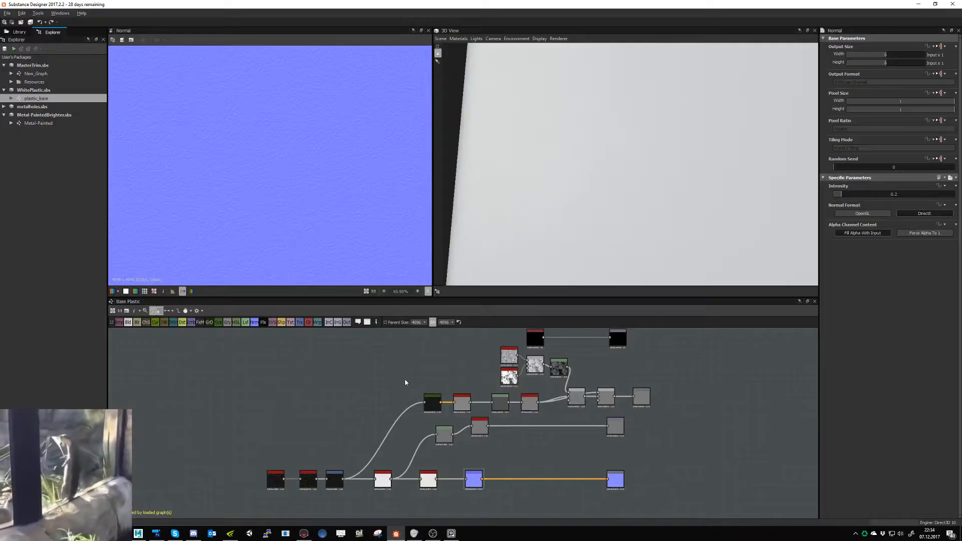
scroll(304, 195, "down", 10)
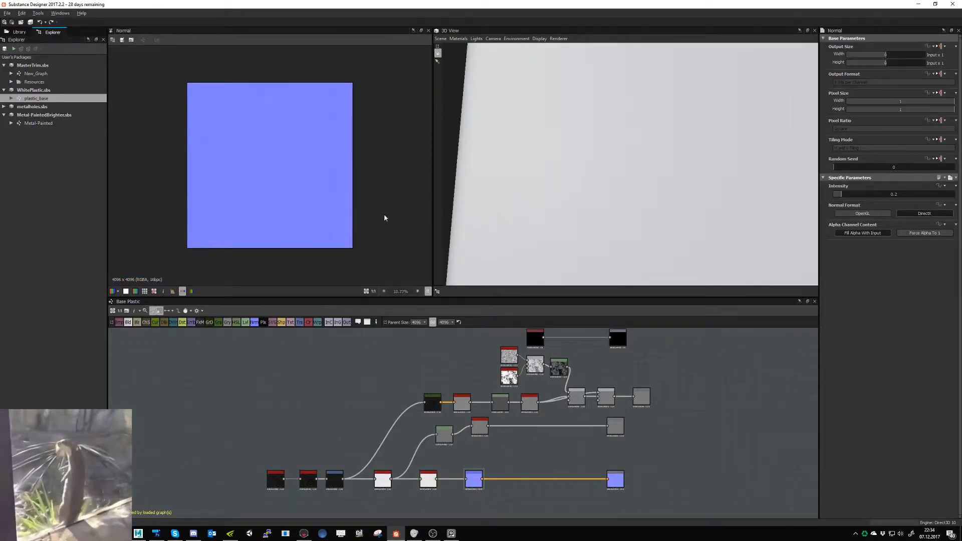
scroll(537, 211, "down", 2)
left_click(22, 22)
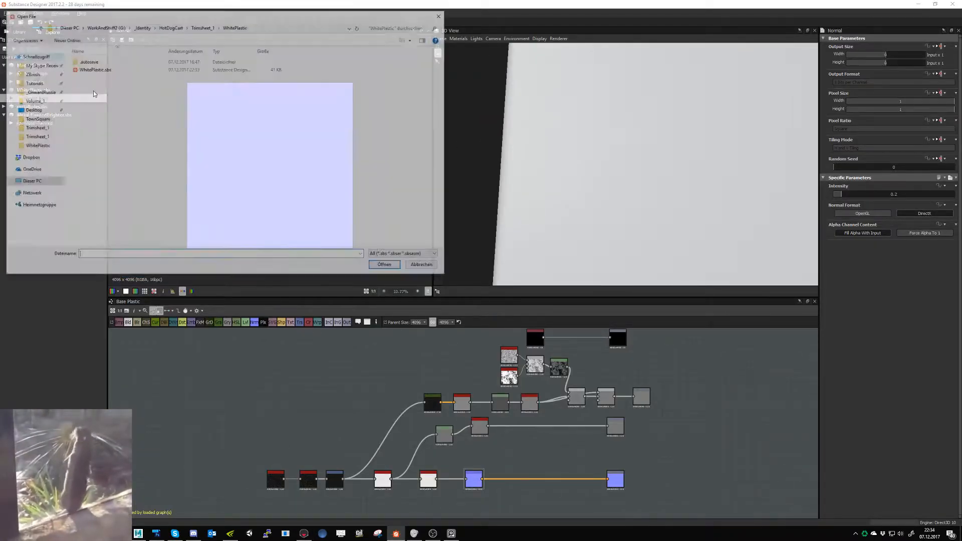
left_click(425, 267)
right_click(50, 91)
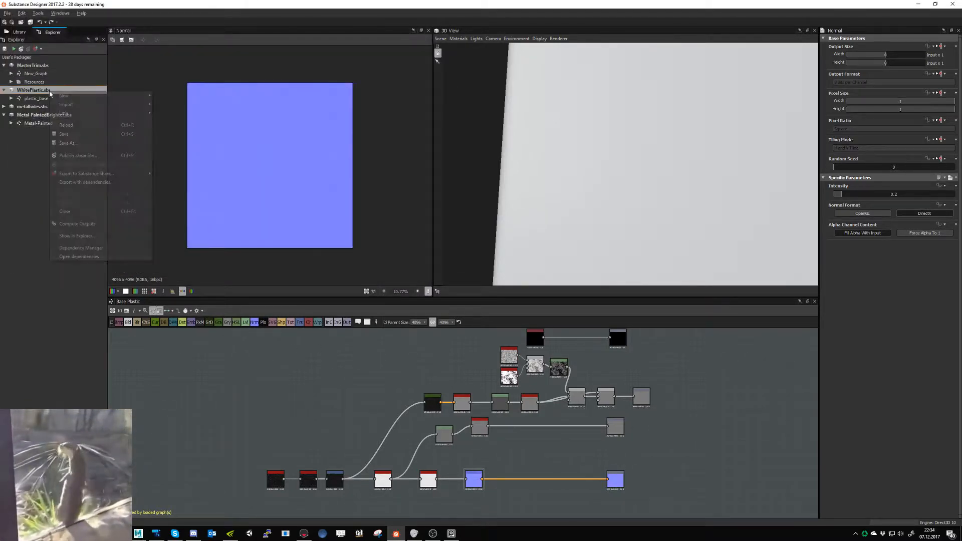
left_click(66, 143)
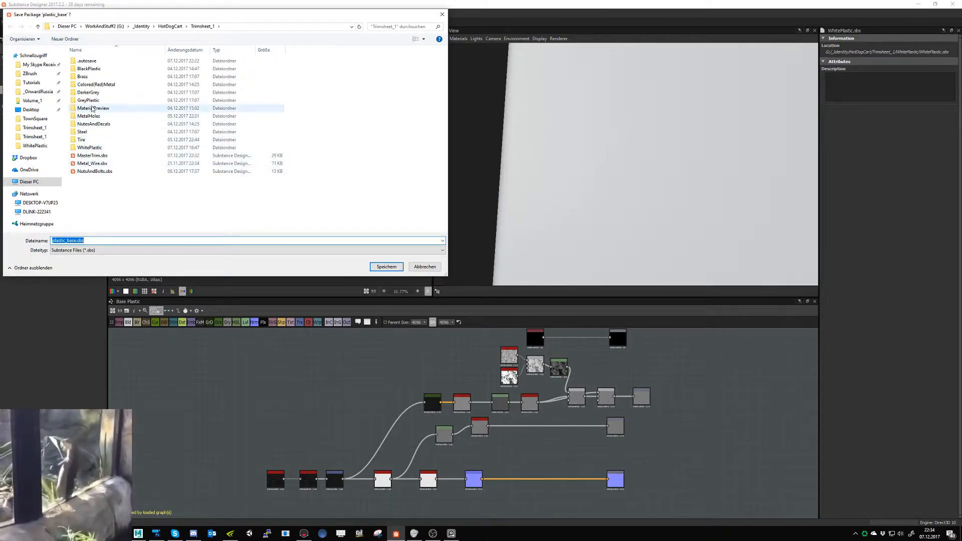
left_click(65, 38)
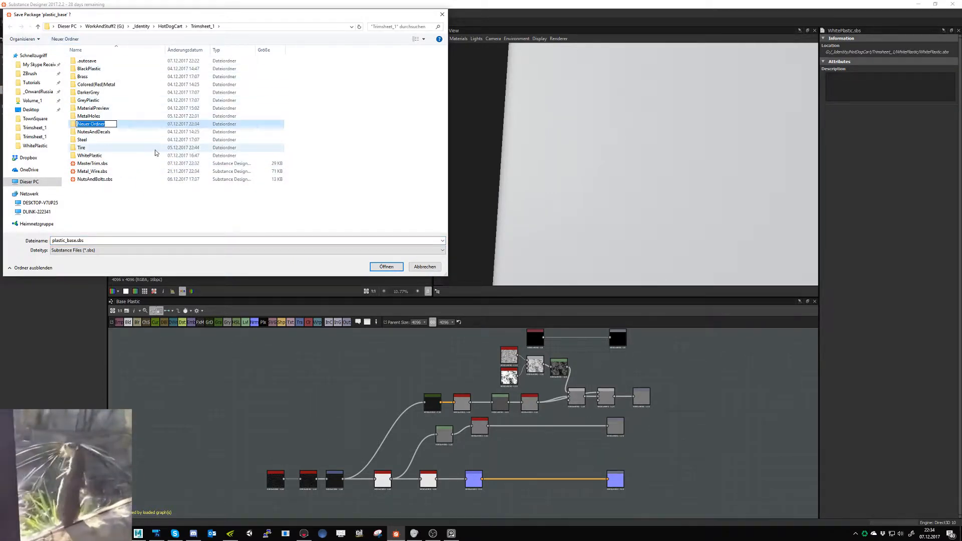
type("BlackPlast")
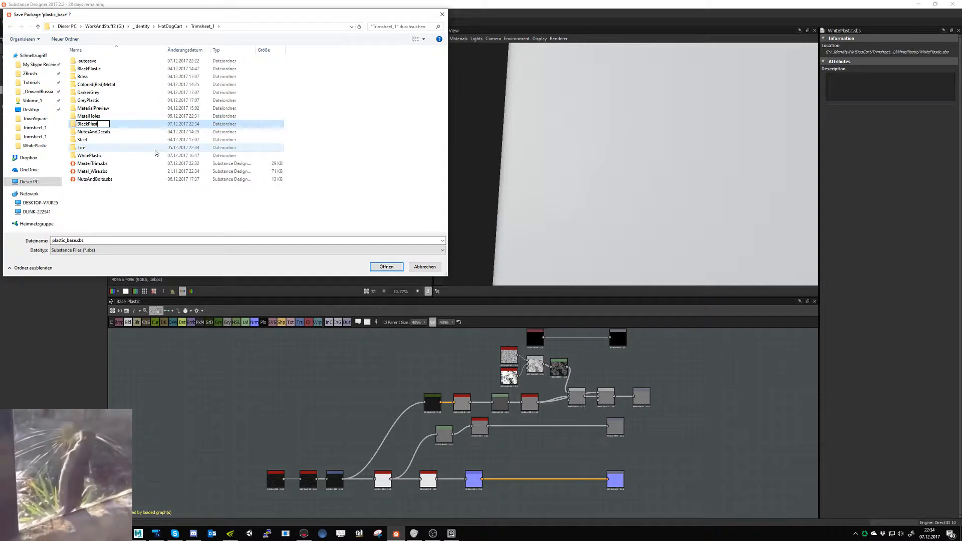
type("ic")
key("Return")
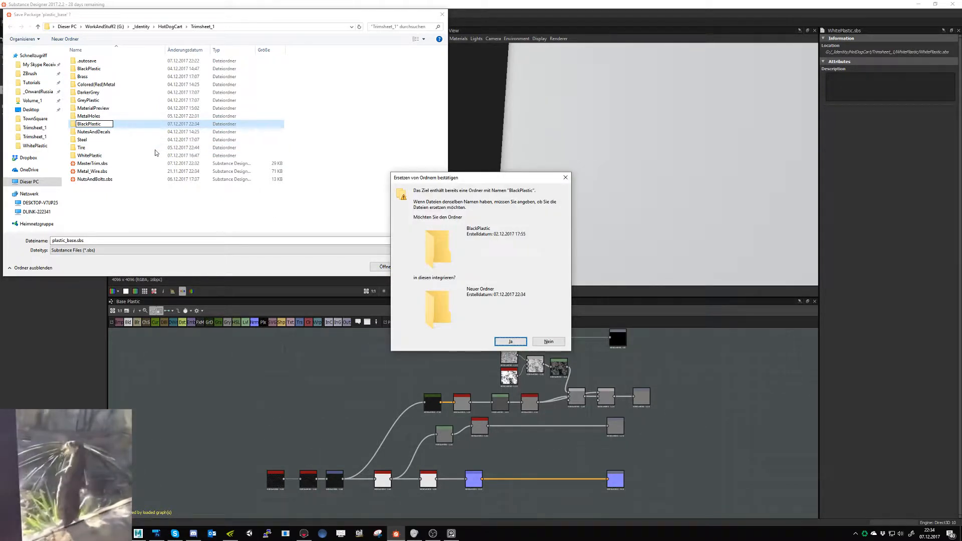
key("Return")
double_click(105, 68)
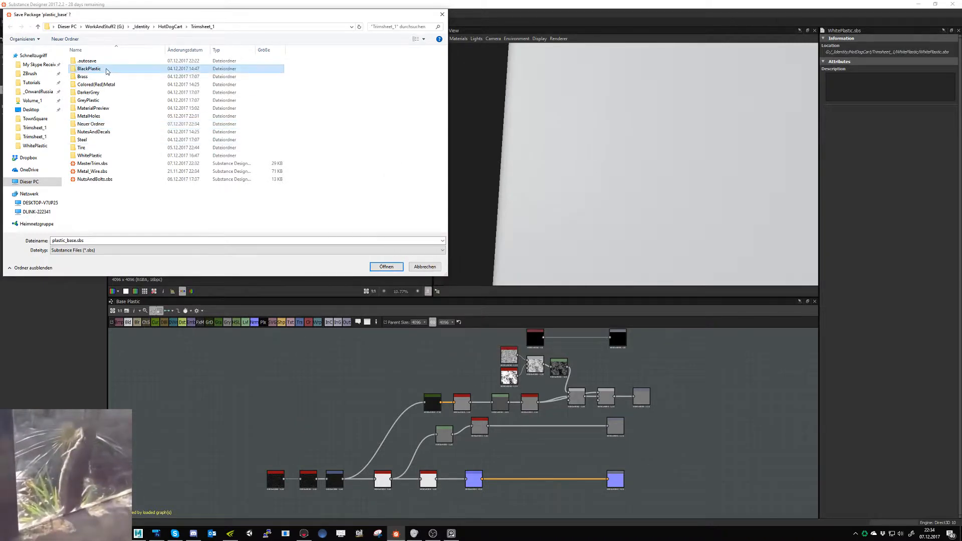
left_click(423, 267)
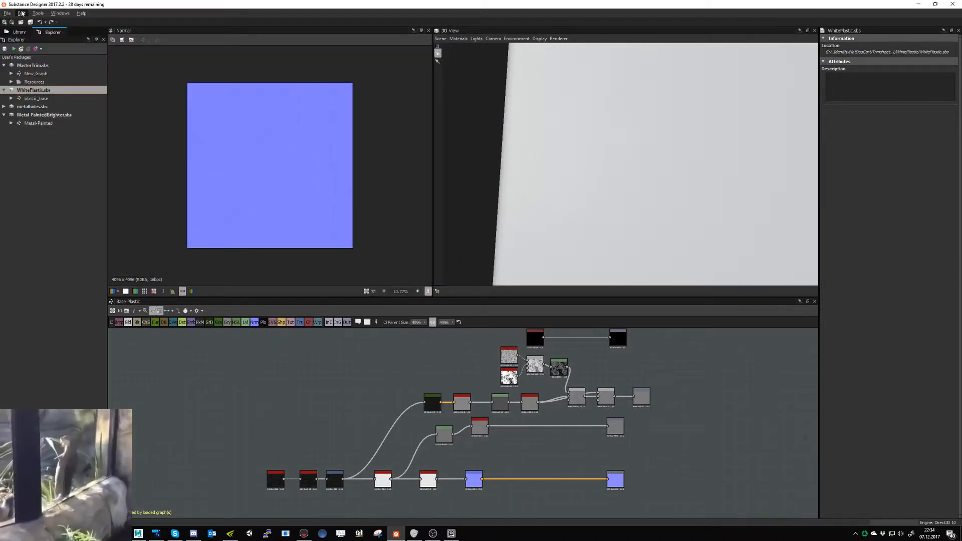
- Open the existing BlackPlastic.sbs from the BlackPlastic folder to check its material, and close the package again
left_click(21, 23)
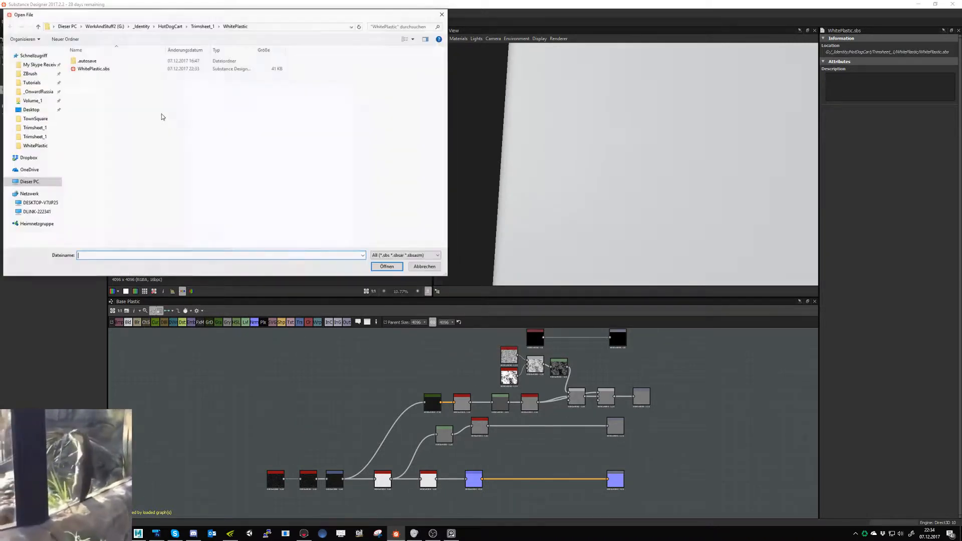
left_click(202, 26)
double_click(100, 61)
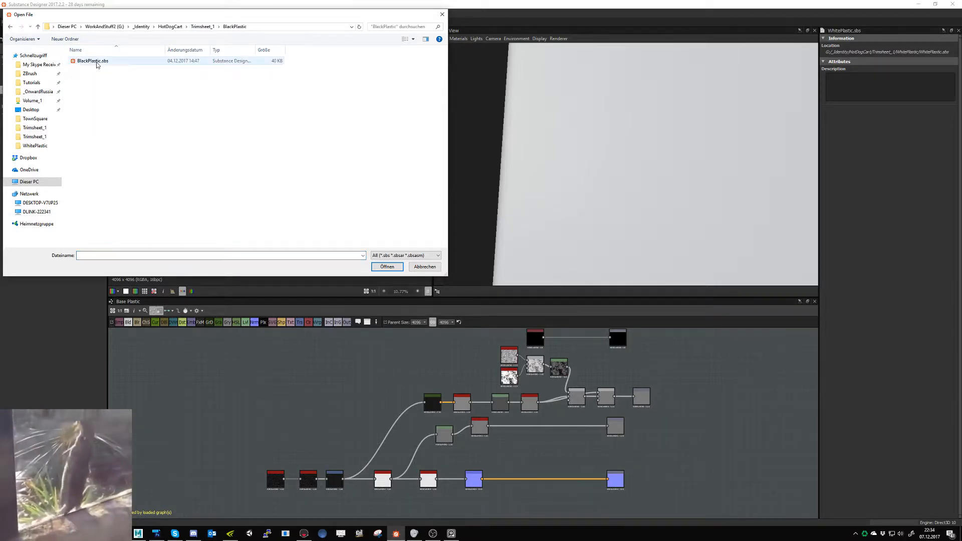
double_click(95, 61)
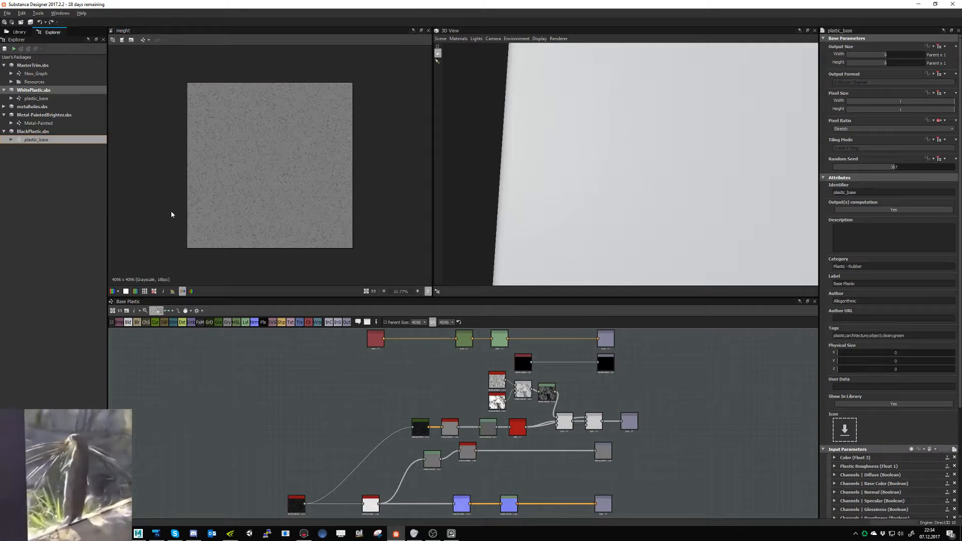
left_click(44, 132)
right_click(45, 132)
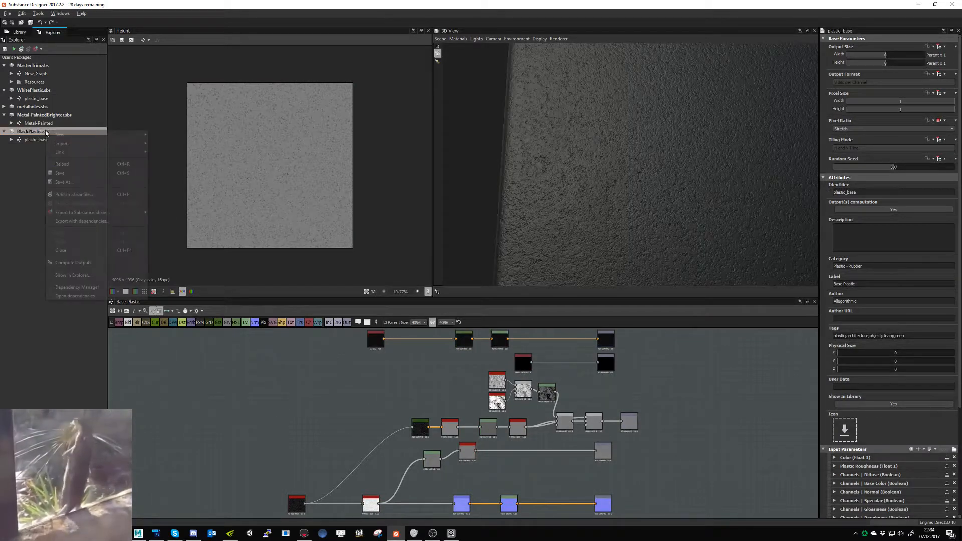
left_click(83, 249)
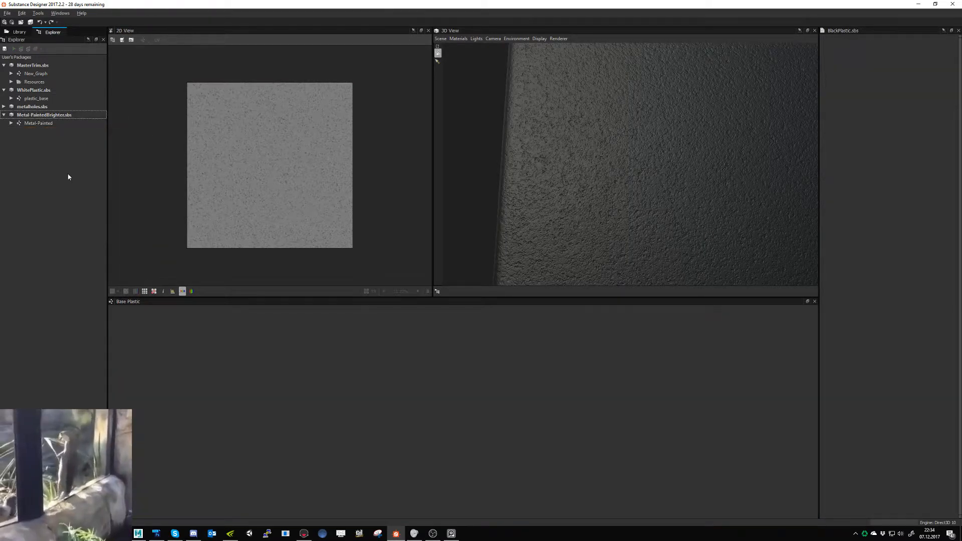
- Save the WhitePlastic.sbs package as BlackPlastic.sbs in the BlackPlastic folder, overwriting the old file
left_click(49, 99)
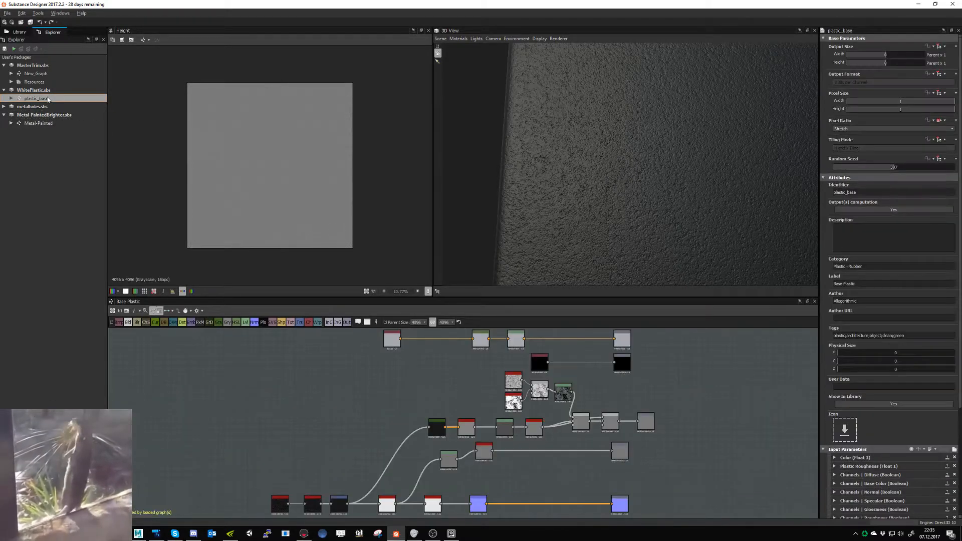
right_click(48, 99)
left_click(31, 91)
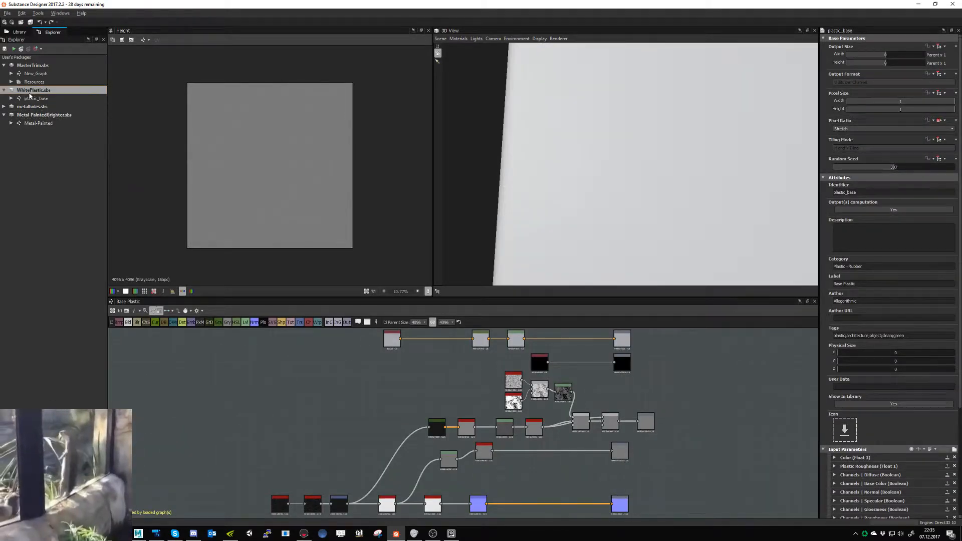
right_click(31, 92)
left_click(47, 145)
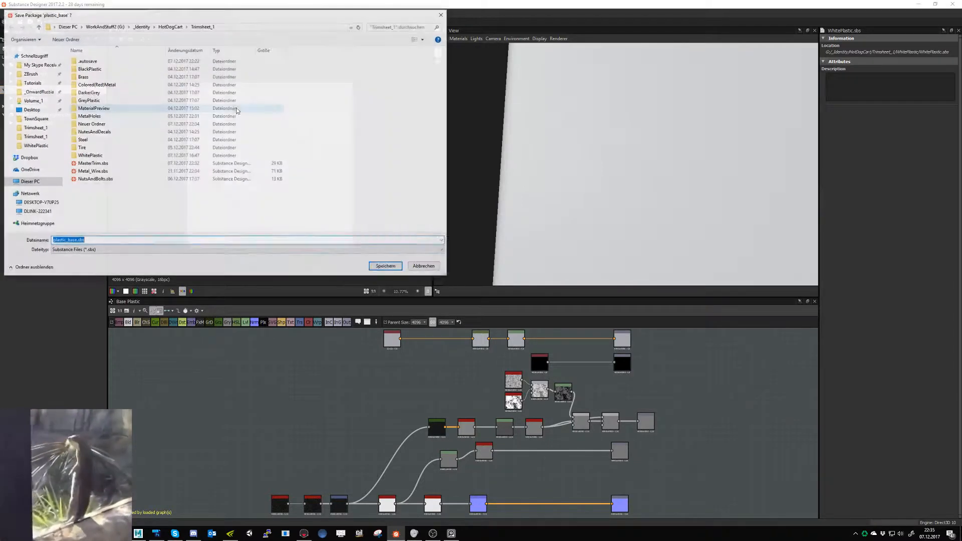
double_click(110, 70)
double_click(108, 62)
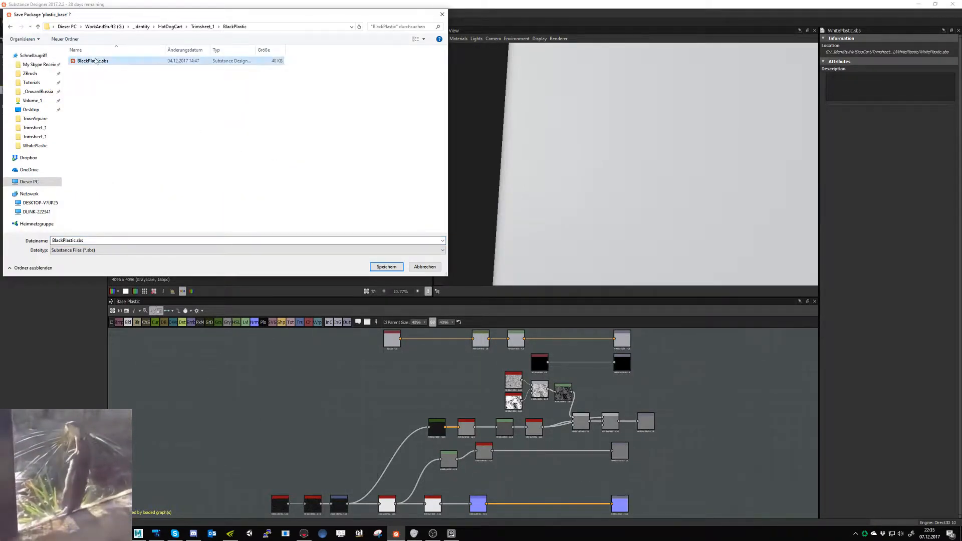
left_click(499, 267)
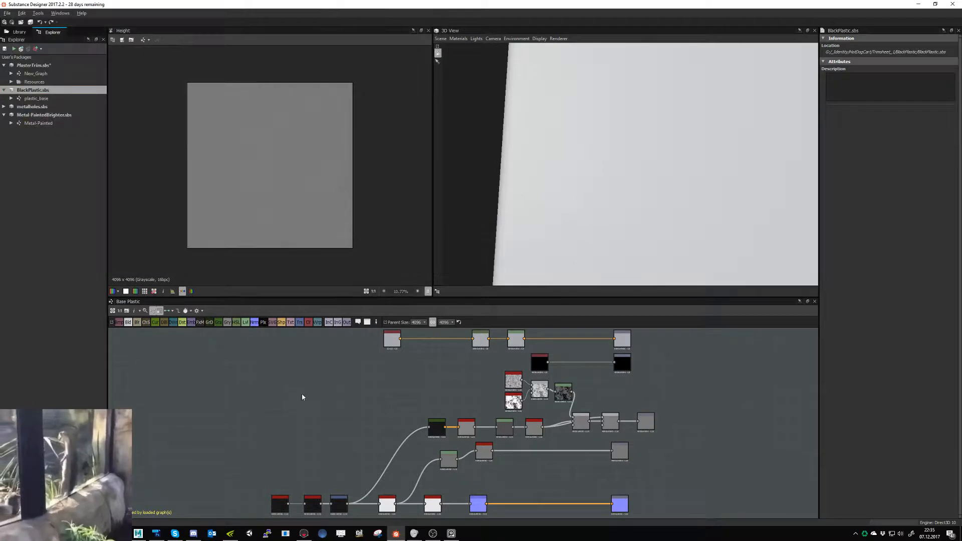
- Set the black plastic's Uniform Color node to dark grey (R 41, G 42, B 43) and save all packages
double_click(389, 346)
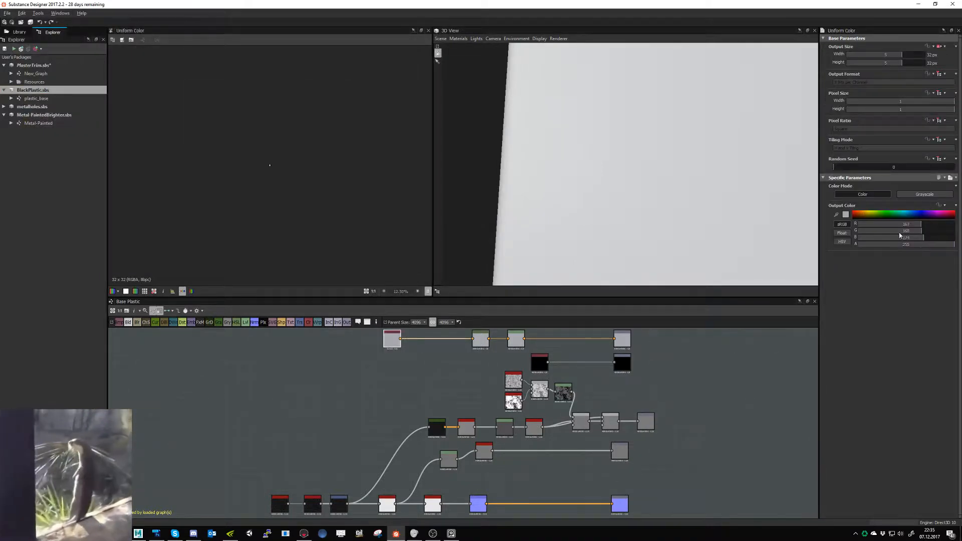
left_click(845, 215)
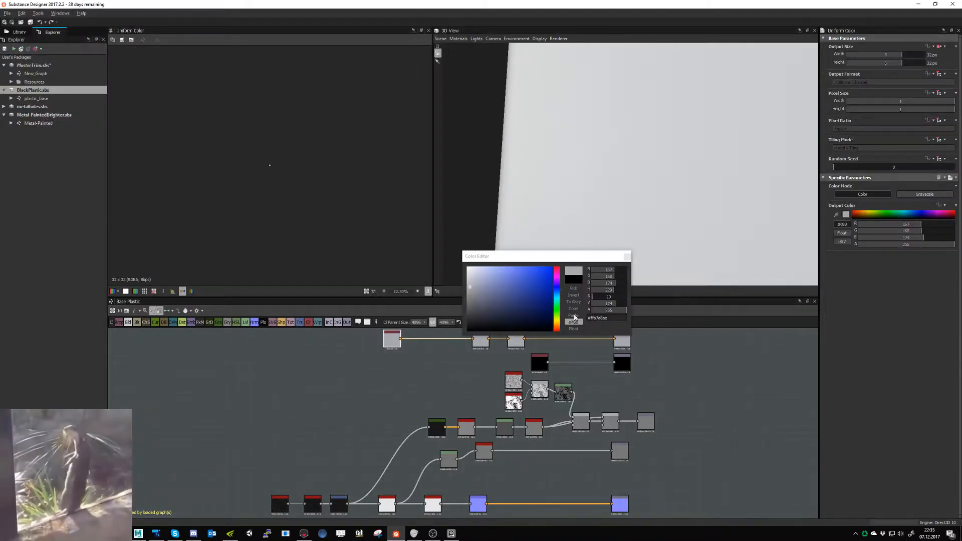
left_click(601, 304)
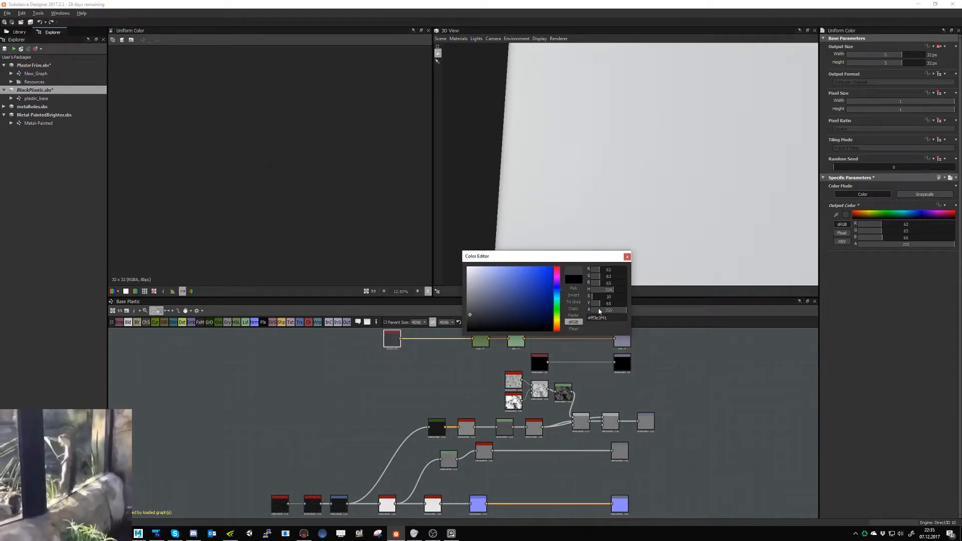
left_click(595, 304)
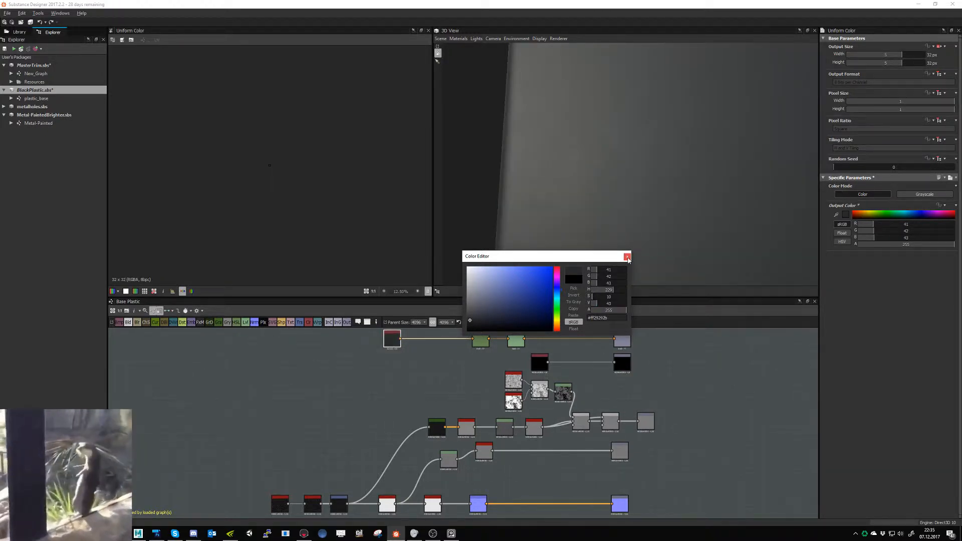
left_click(627, 257)
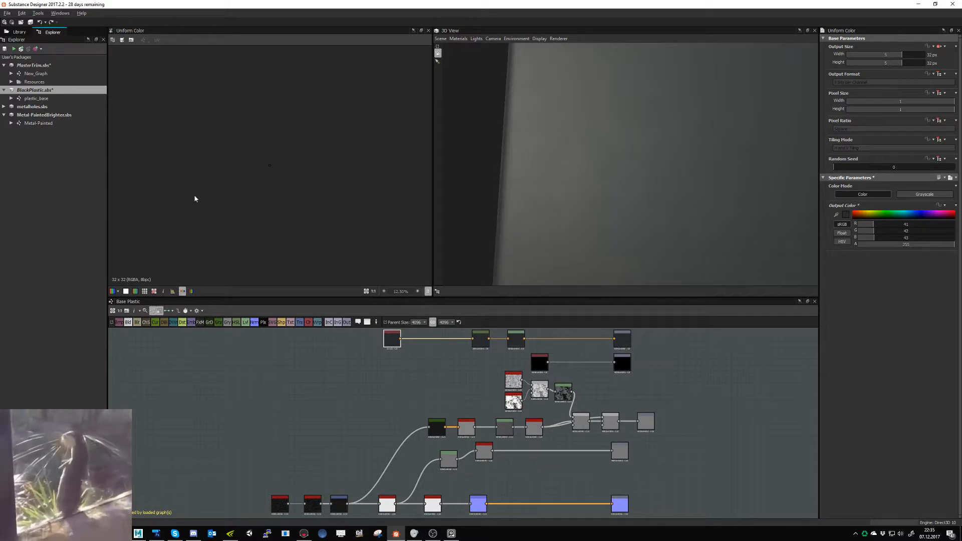
right_click(52, 91)
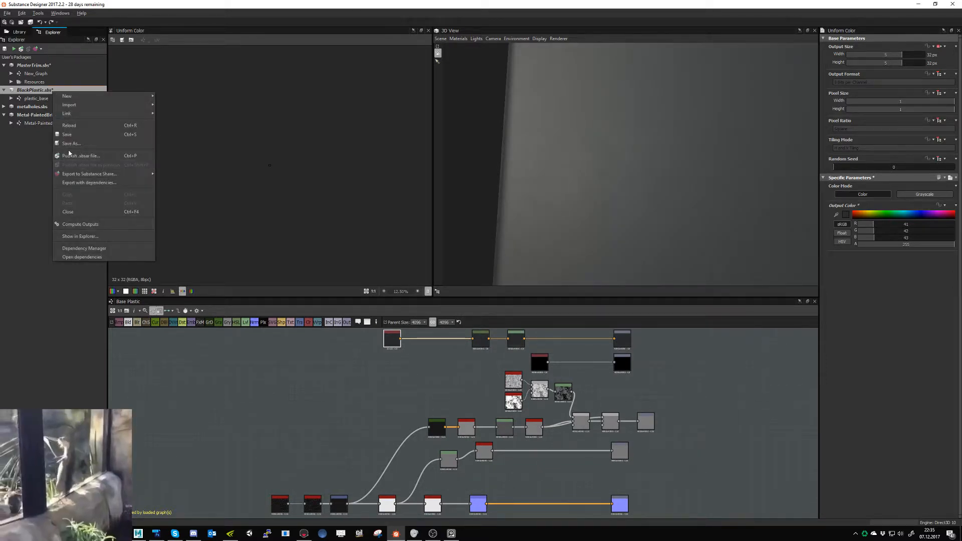
left_click(29, 23)
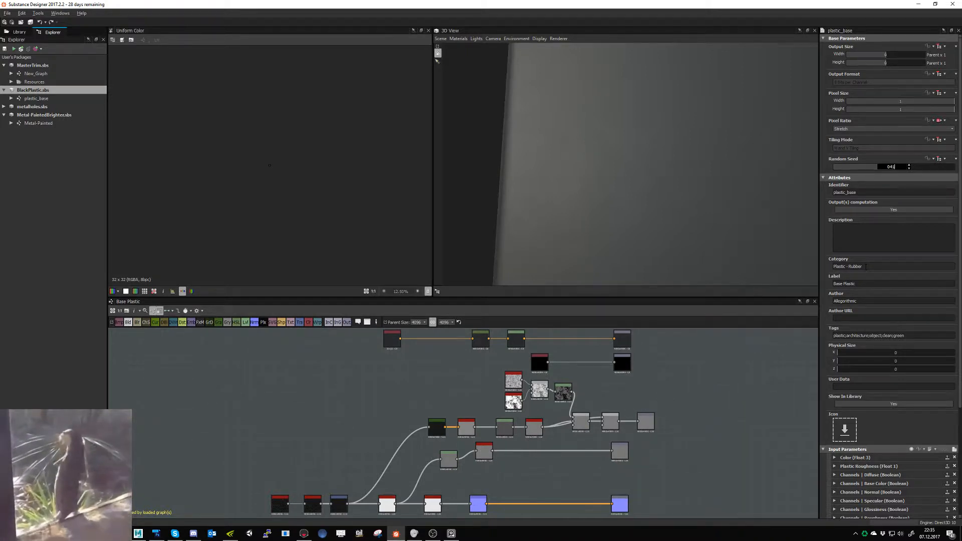
- Give the black plastic's plastic_base graph a different random seed and save all packages
key("Return")
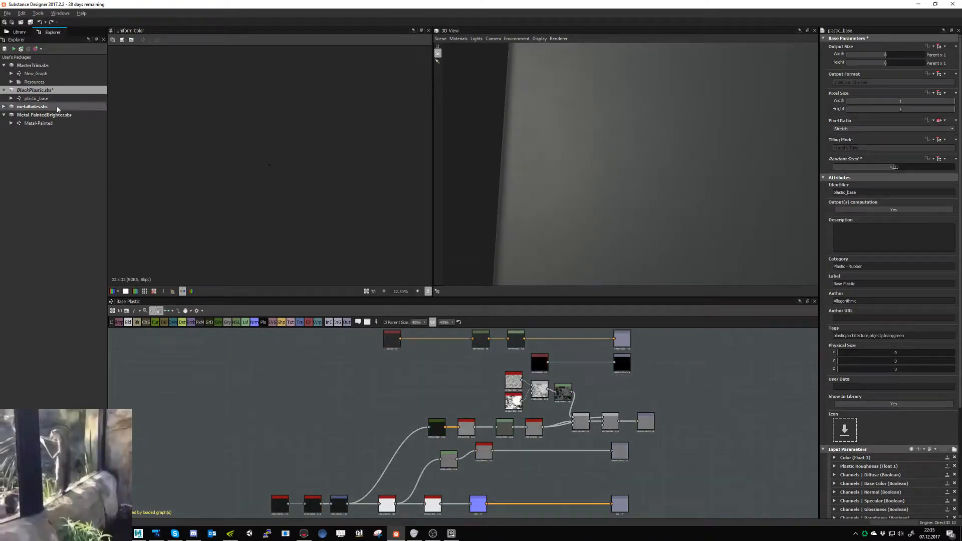
left_click(30, 22)
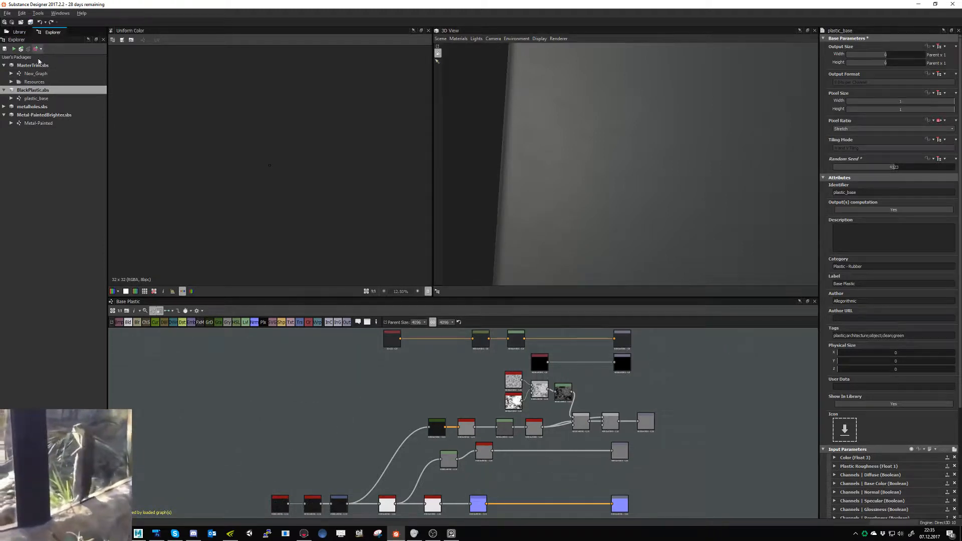
left_click(49, 99)
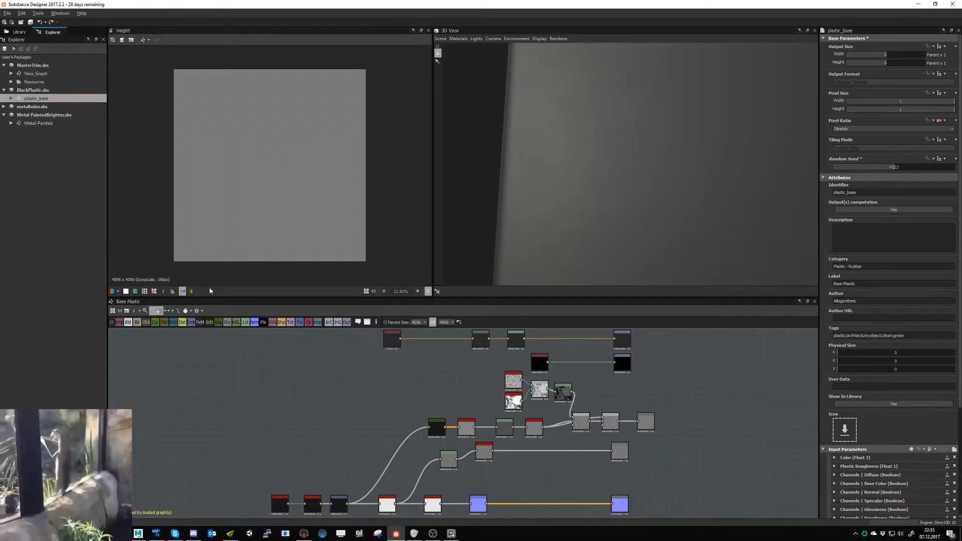
- Add BlackPlastic's plastic_base graph as a node in MasterTrim's New_Graph, beside the material nodes, and preview the existing dark Base Plastic node
left_click(40, 74)
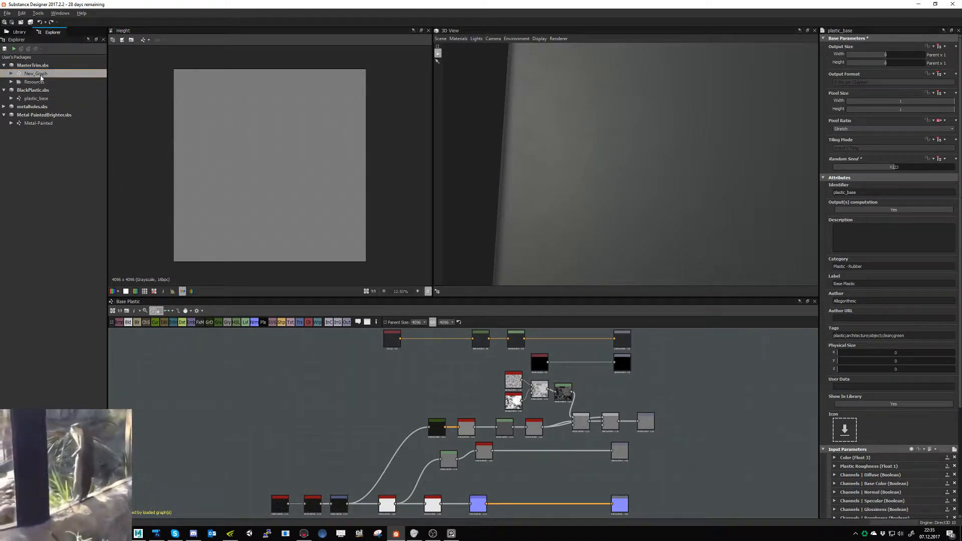
double_click(40, 75)
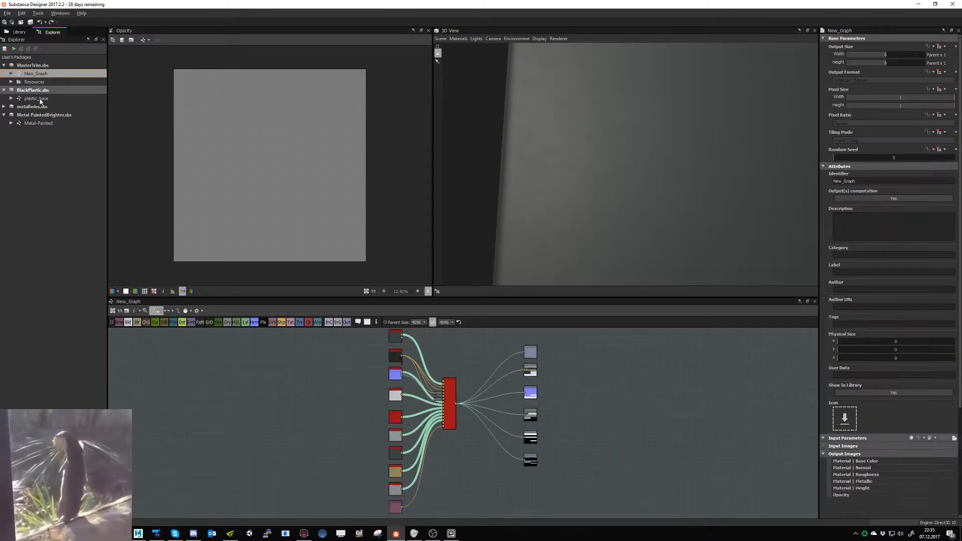
left_click_drag(41, 101, 278, 359)
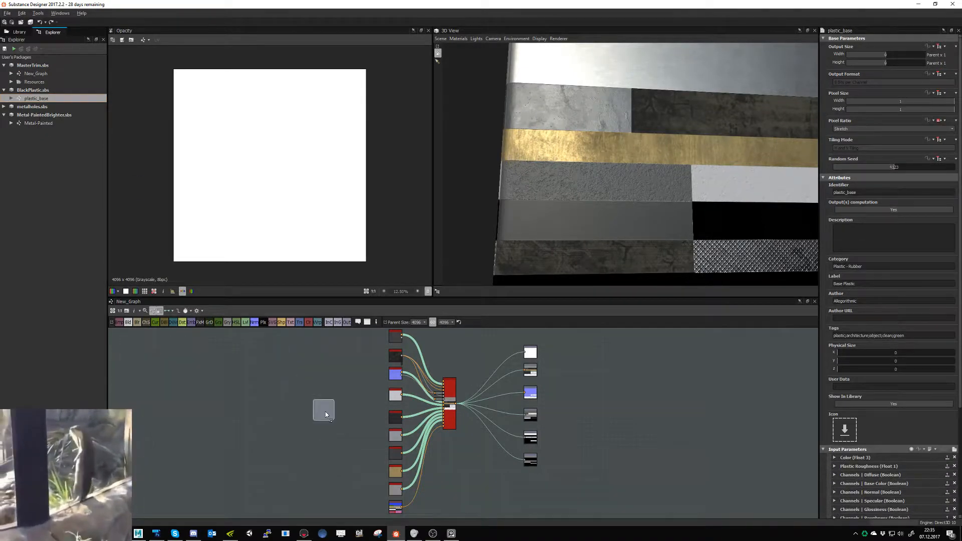
scroll(377, 450, "up", 3)
scroll(420, 386, "up", 1)
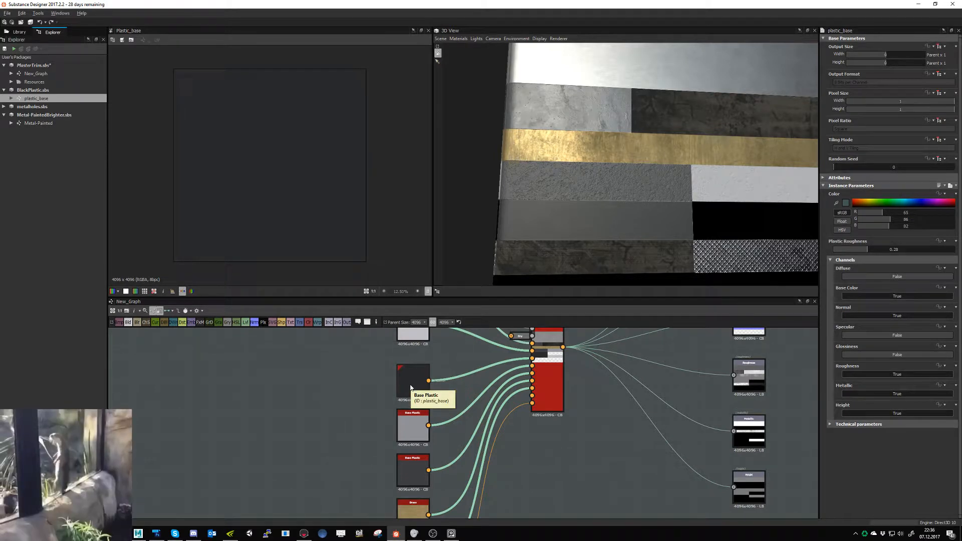
mouse_move(619, 251)
left_mouse_down()
mouse_move(593, 252)
mouse_move(615, 252)
left_mouse_up()
middle_click_drag(372, 444, 385, 504)
scroll(385, 504, "down", 2)
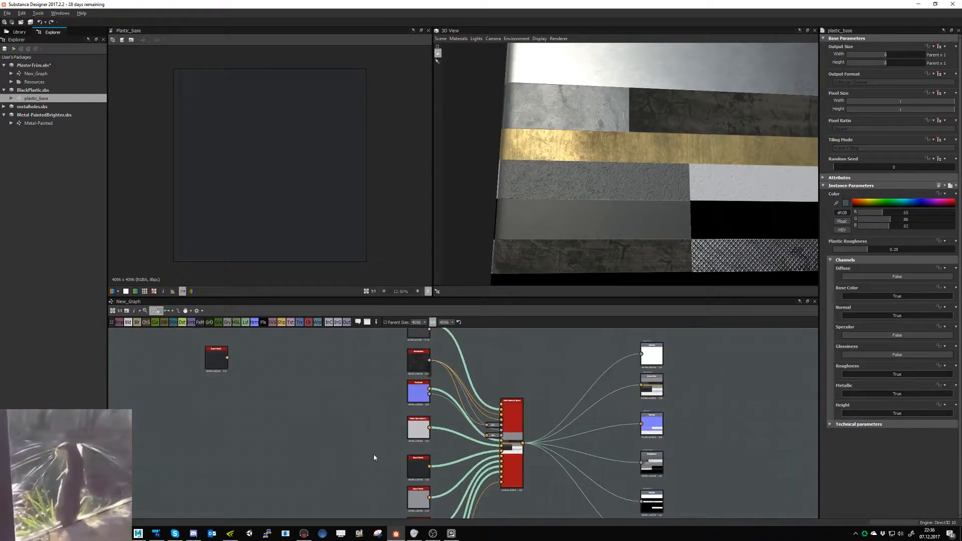
- Remove the unconnected dark Base Plastic node standing apart from the other material nodes in MasterTrim's New_Graph
left_click(195, 399)
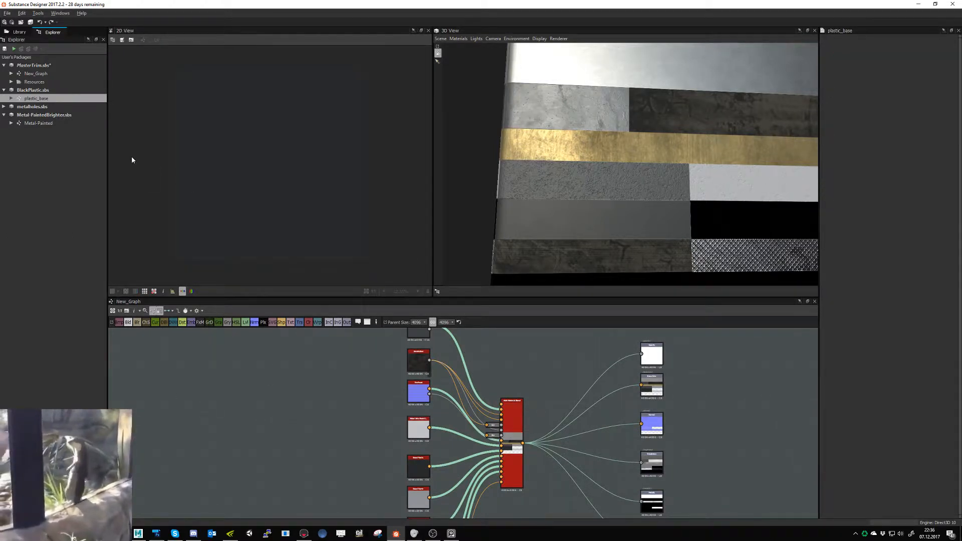
- Open grey_plastic.sbs from the GreyPlastic folder to inspect its plastic_base graph, and close the package again
key("ctrl+o")
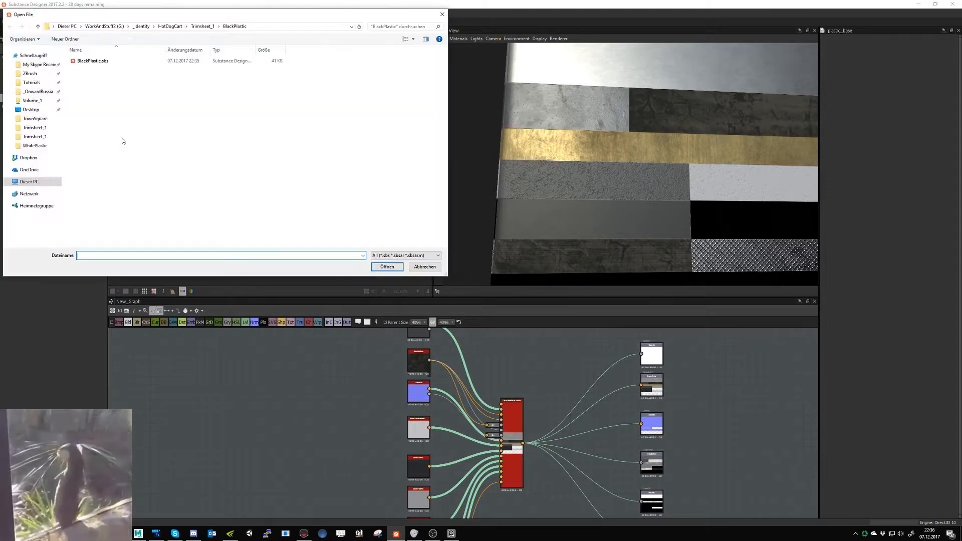
left_click(202, 26)
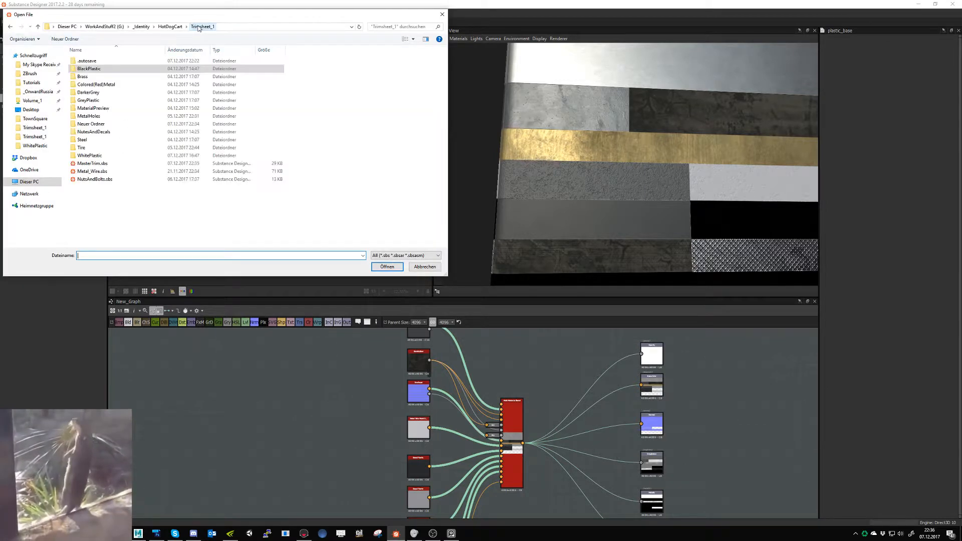
double_click(103, 102)
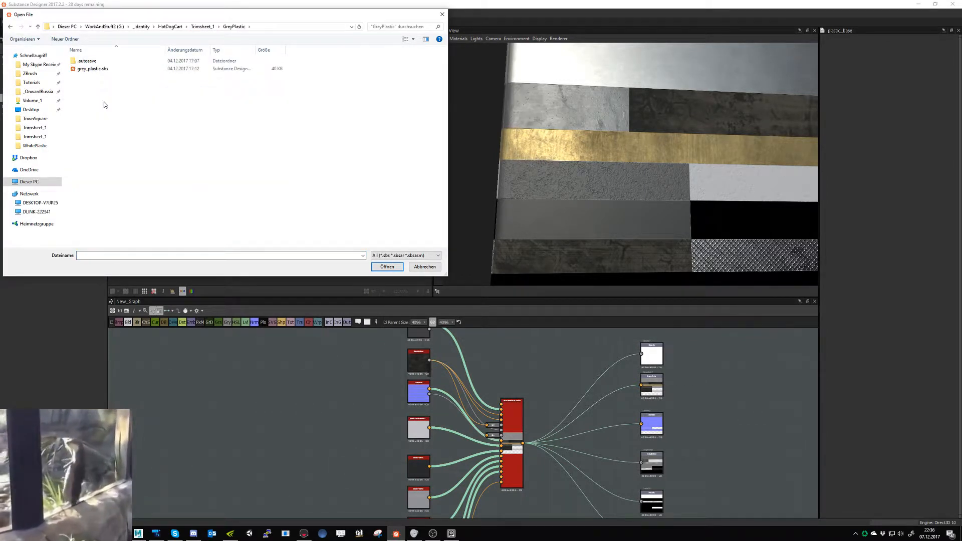
double_click(90, 68)
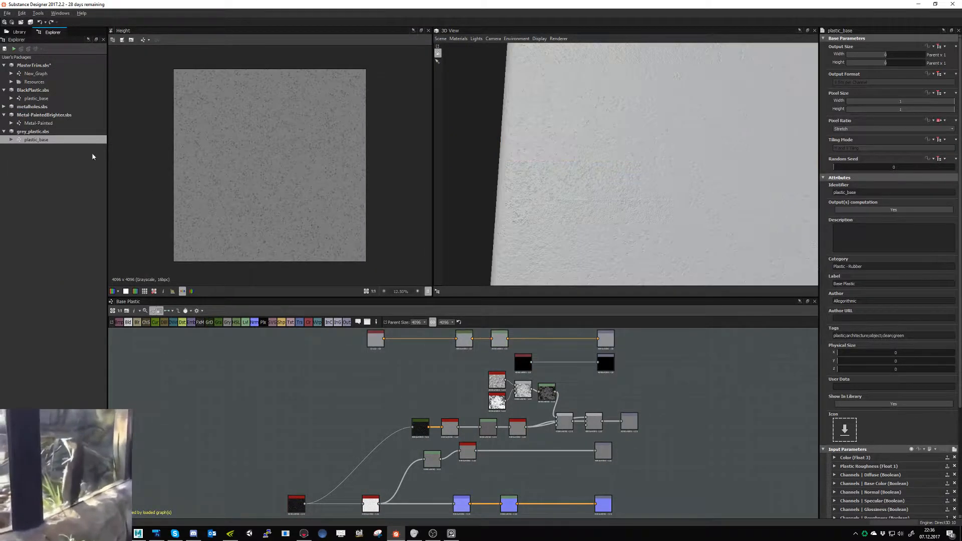
right_click(43, 131)
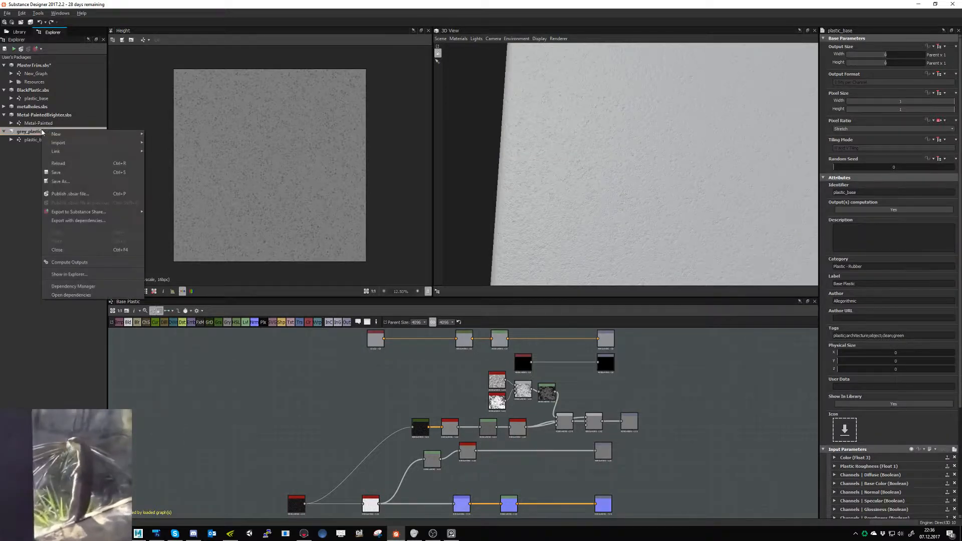
left_click(86, 252)
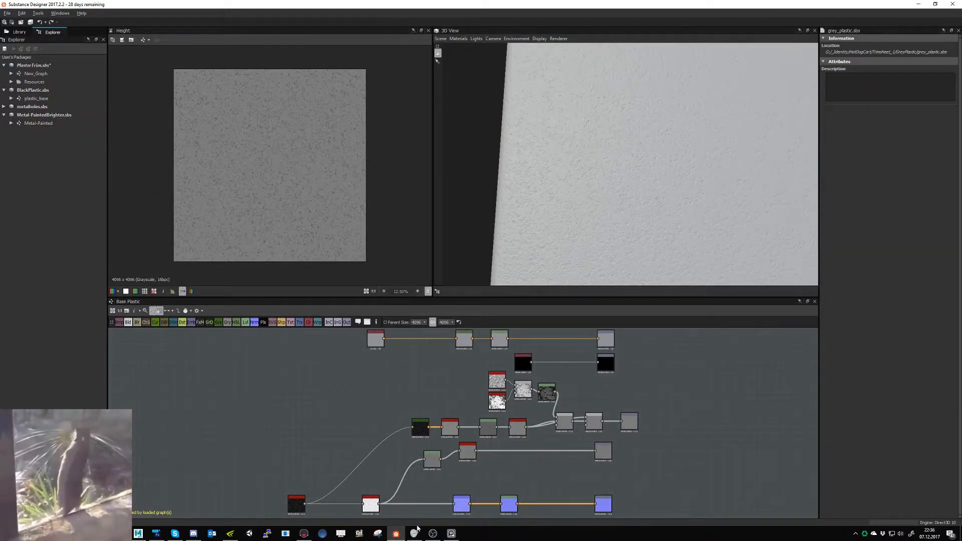
- Export New_Graph's height, metallic, roughness, normal and basecolor outputs as Targa bitmaps to the HotDogCart Exports/Trimsheet_1 folder
right_click(34, 74)
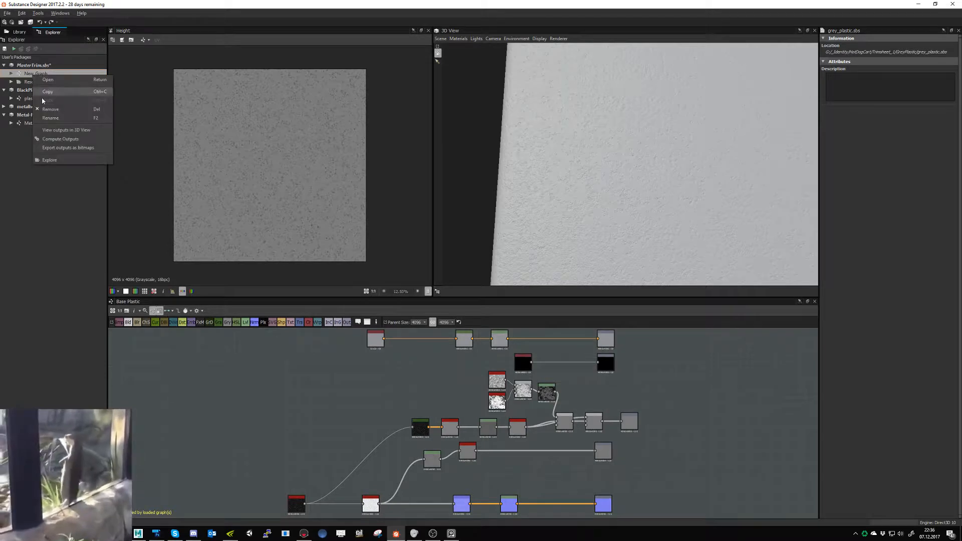
left_click(67, 147)
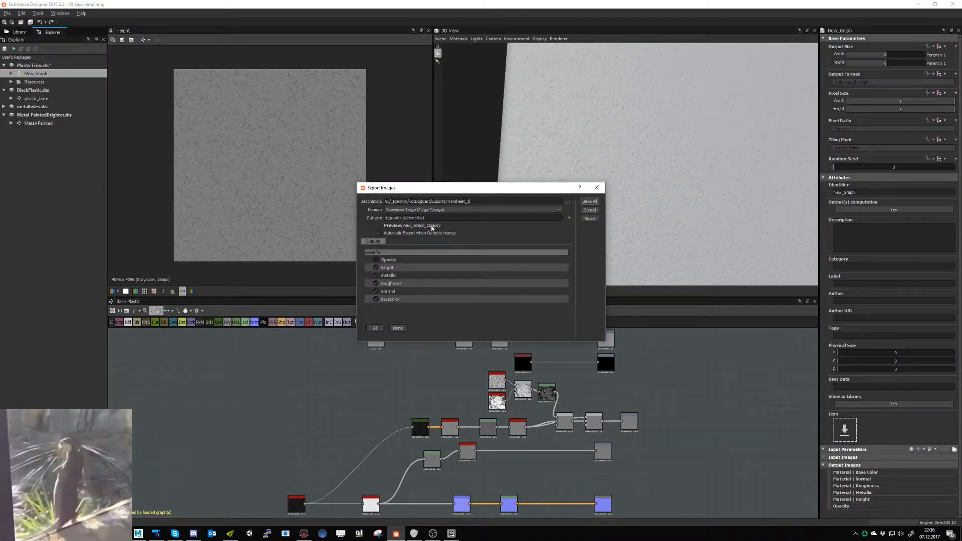
left_click(588, 203)
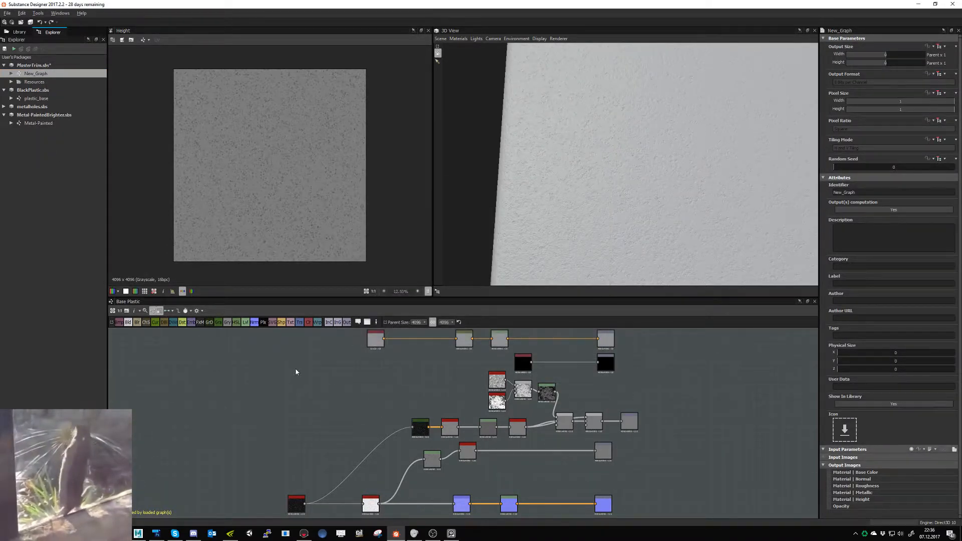
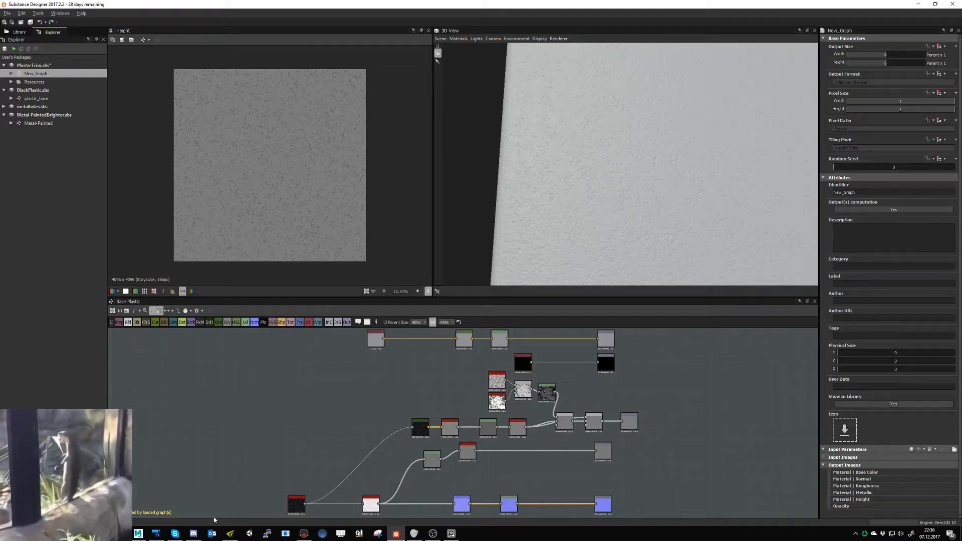
- Switch to Marmoset Toolbag to inspect the updated trim materials on the hot dog cart from the side, and return to Substance Designer
left_click(304, 533)
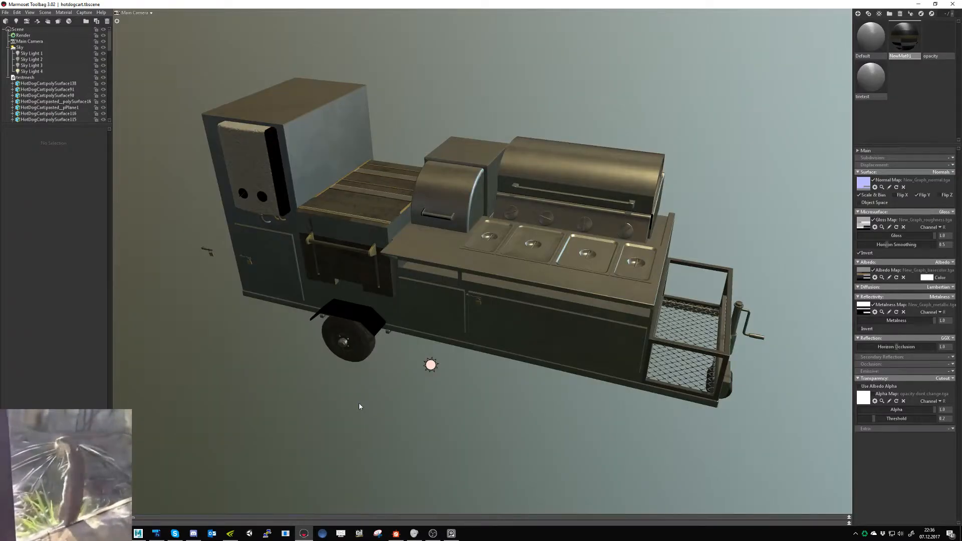
left_click_drag(339, 428, 338, 406)
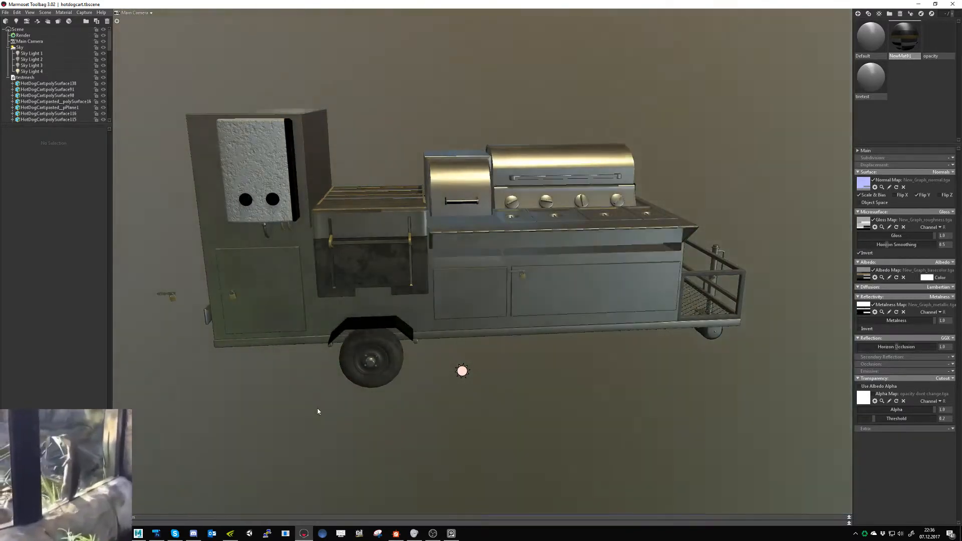
key("alt+Tab")
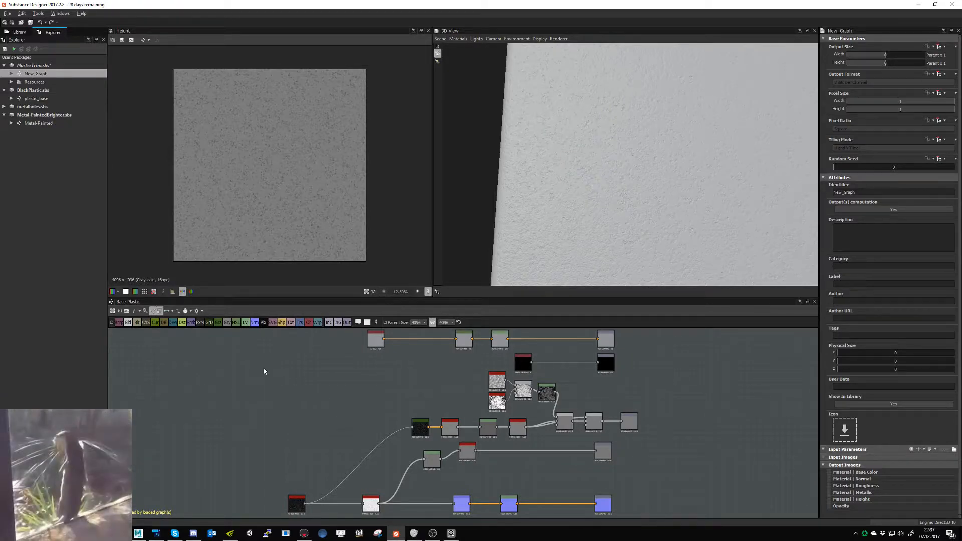
key("alt+Tab")
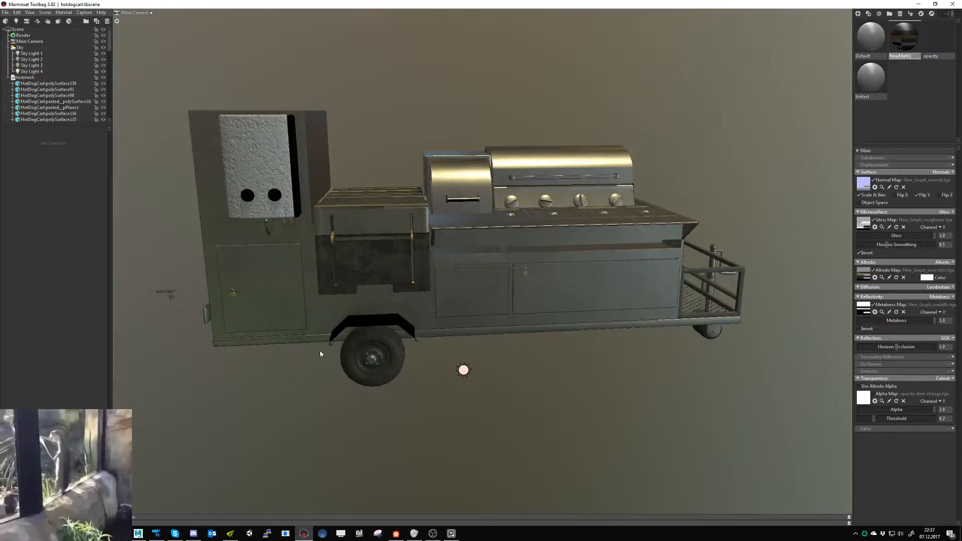
left_click_drag(319, 350, 302, 363, "alt")
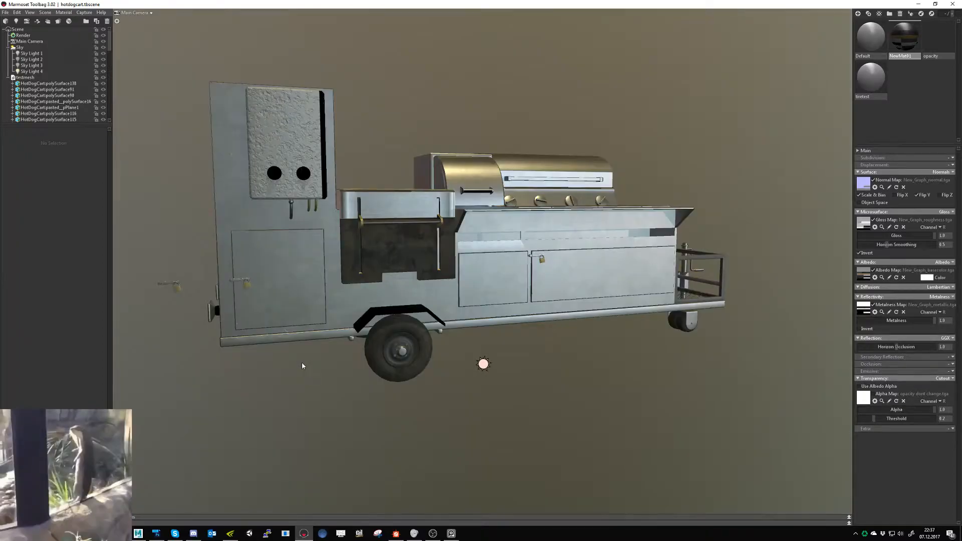
key("alt+Tab")
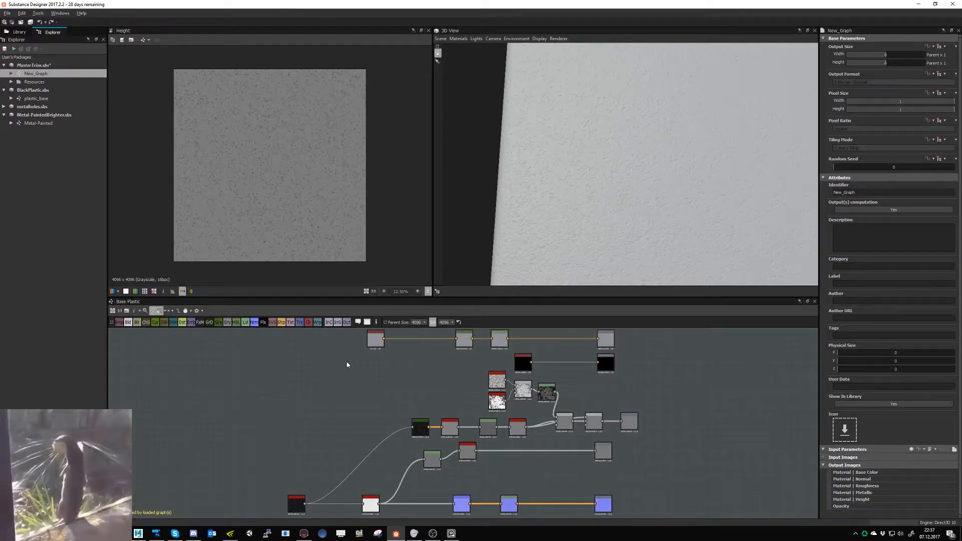
- Collapse the Metal-PaintedBrighter package, open BlackPlastic's plastic_base graph and bring up the settings of its Uniform Color node
middle_click_drag(346, 364, 327, 390)
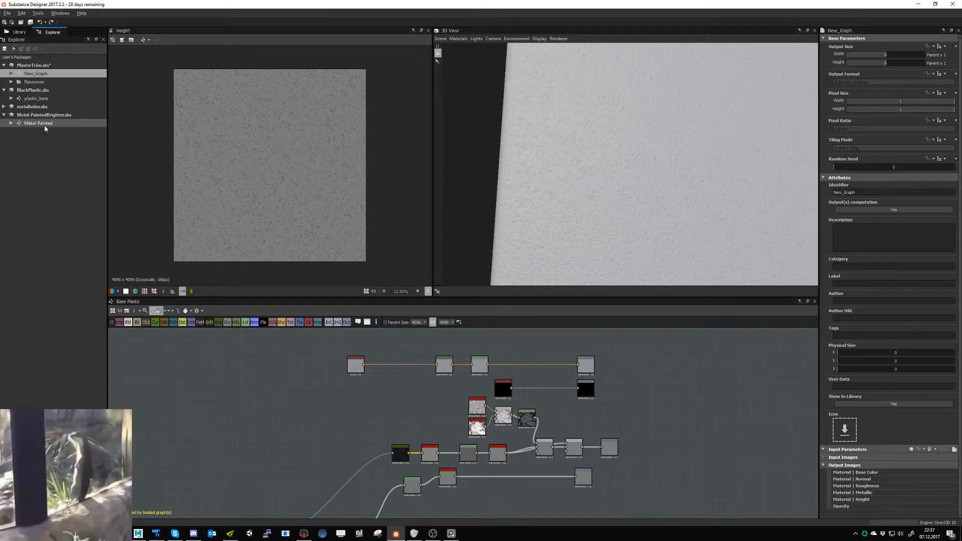
left_click(4, 115)
left_click(36, 100)
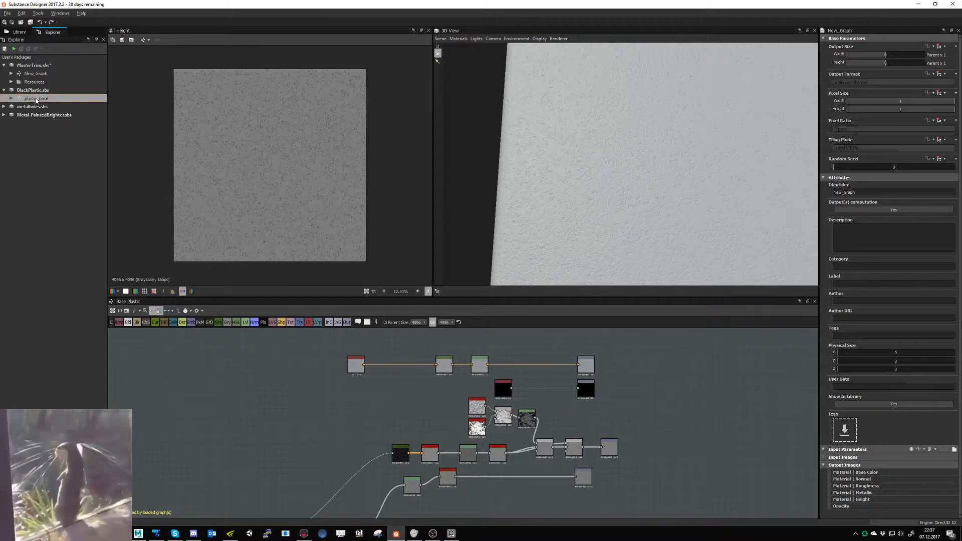
double_click(36, 99)
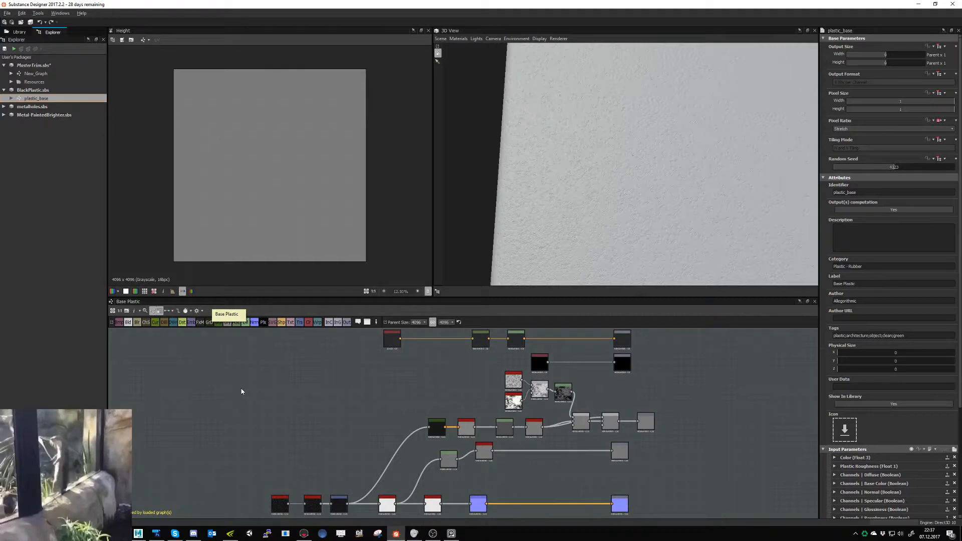
double_click(392, 338)
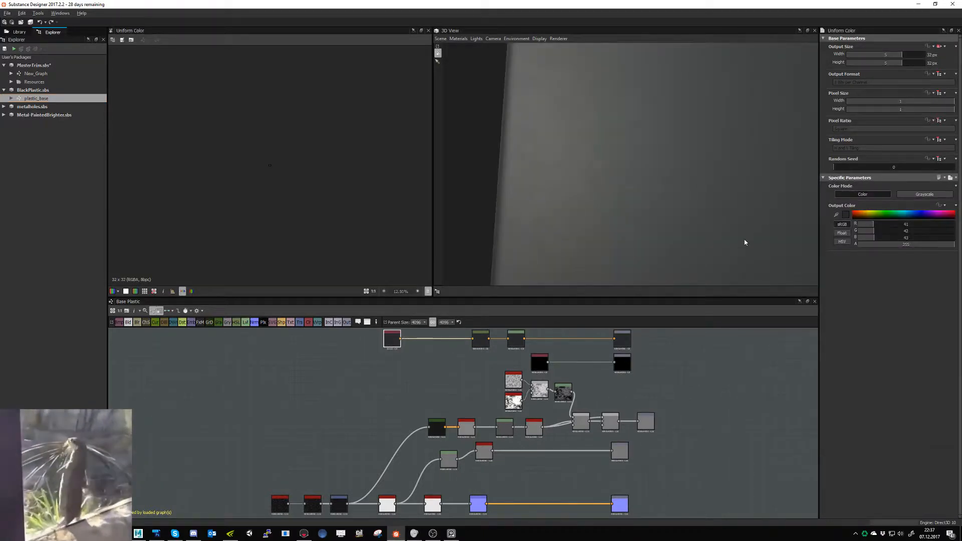
- Try lighter greys for the Uniform Color node's output colour, and settle on a mid grey with a V value of 120
left_click(844, 216)
left_click(606, 304)
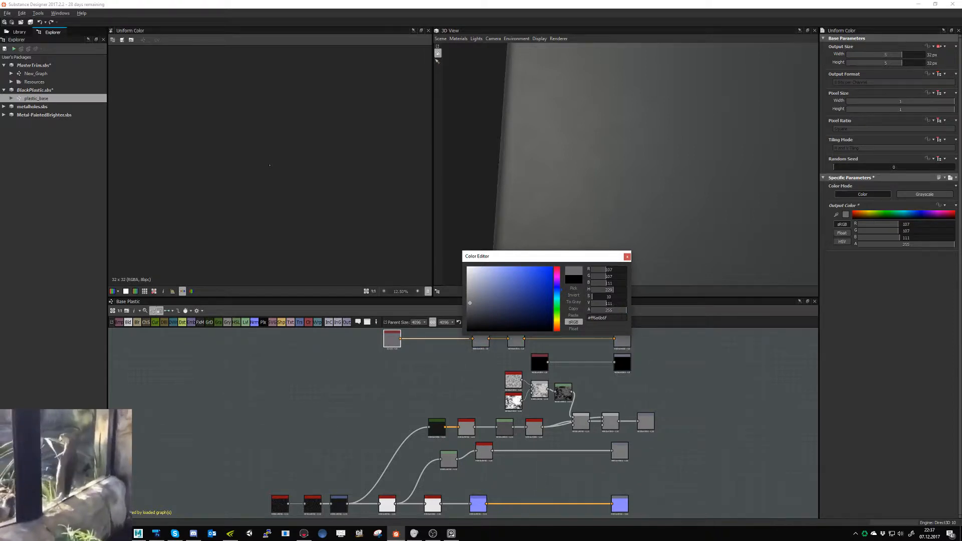
left_click(617, 304)
double_click(615, 304)
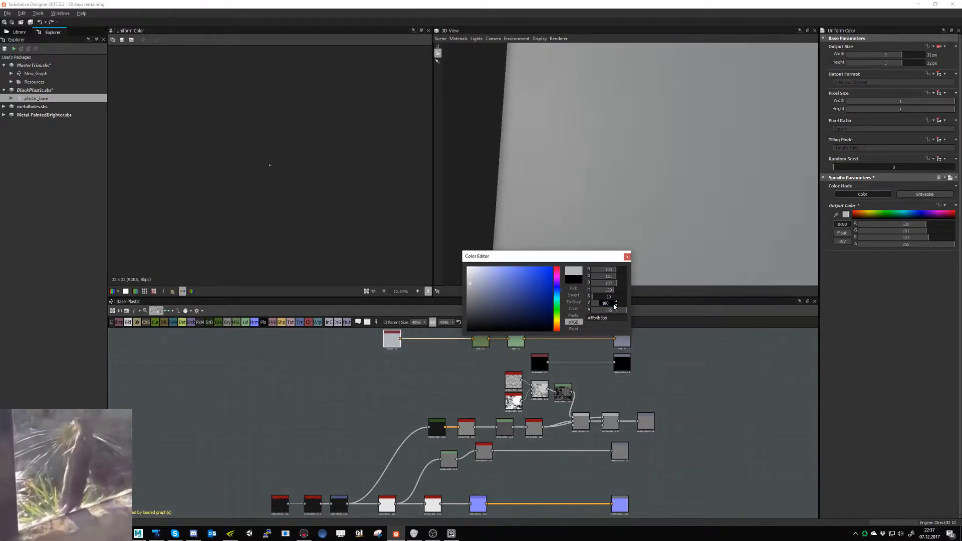
left_click(600, 324)
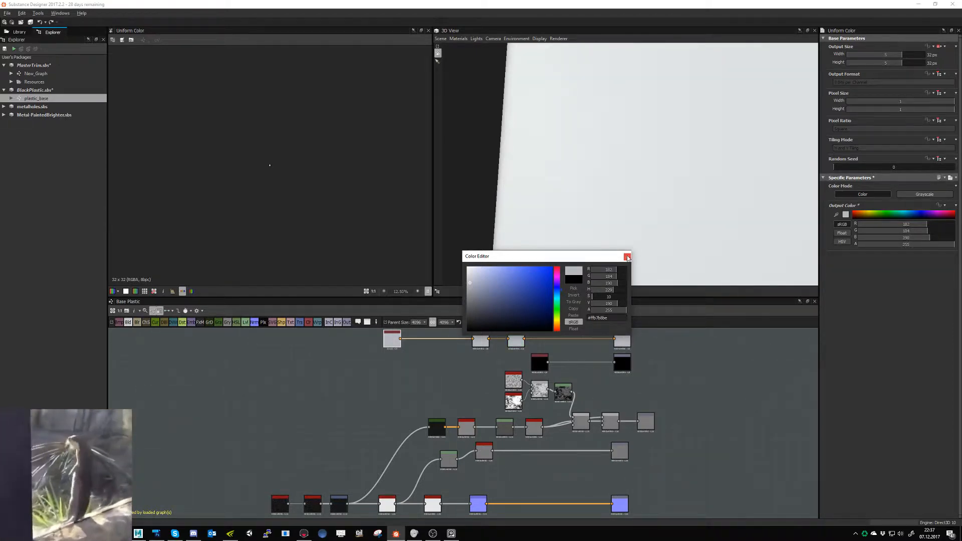
key("alt+Tab")
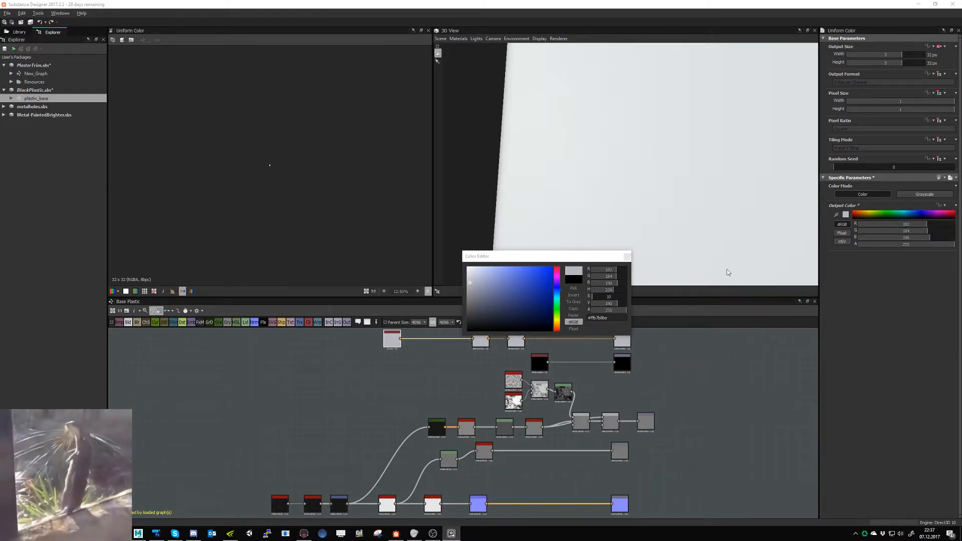
double_click(608, 304)
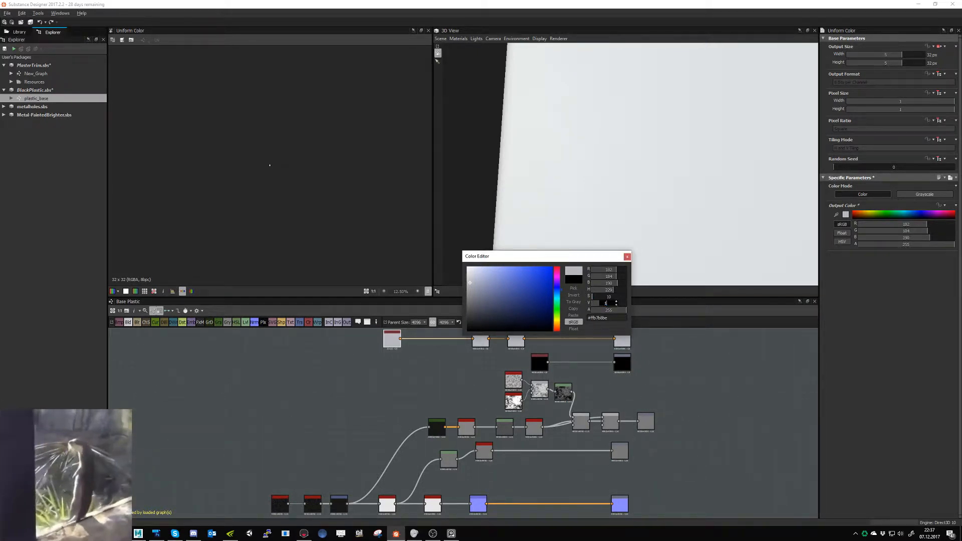
key("Return")
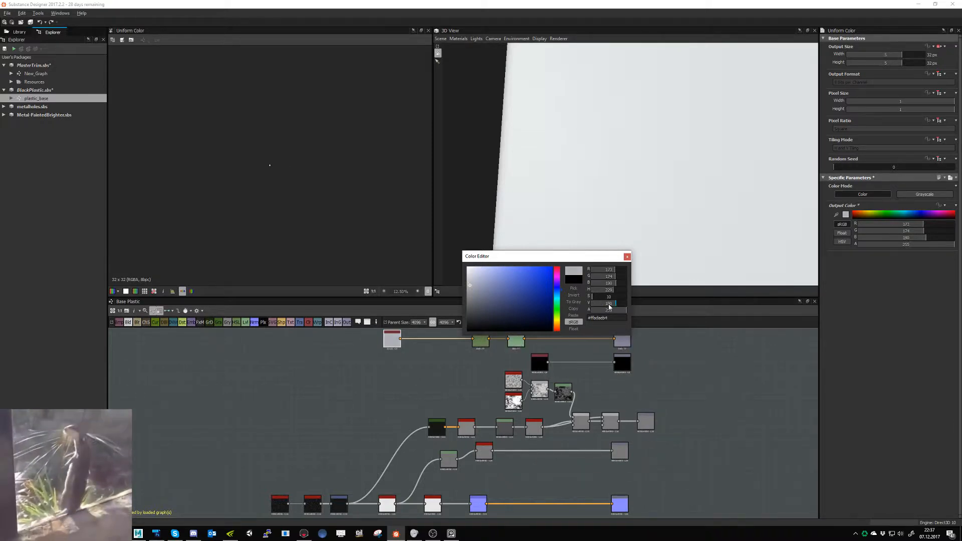
double_click(609, 304)
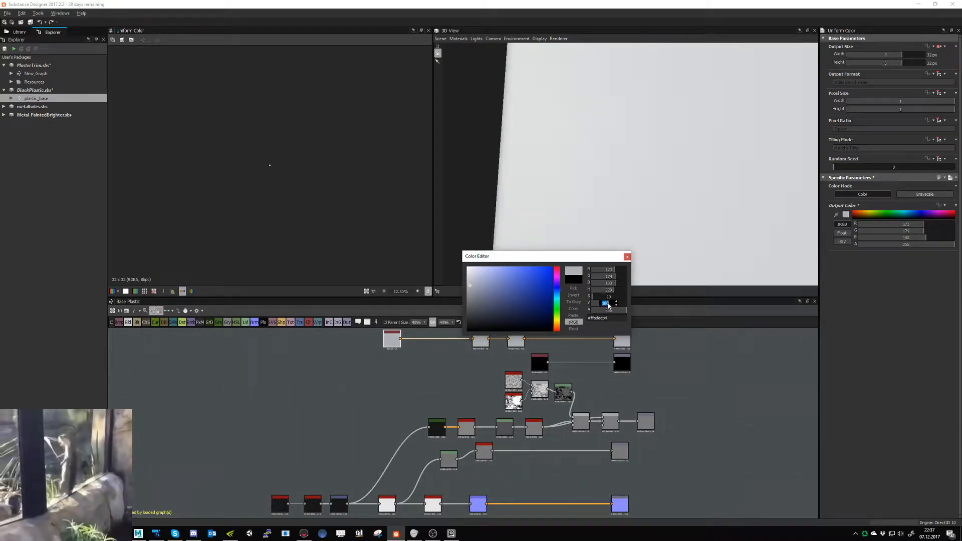
type("120")
key("Return")
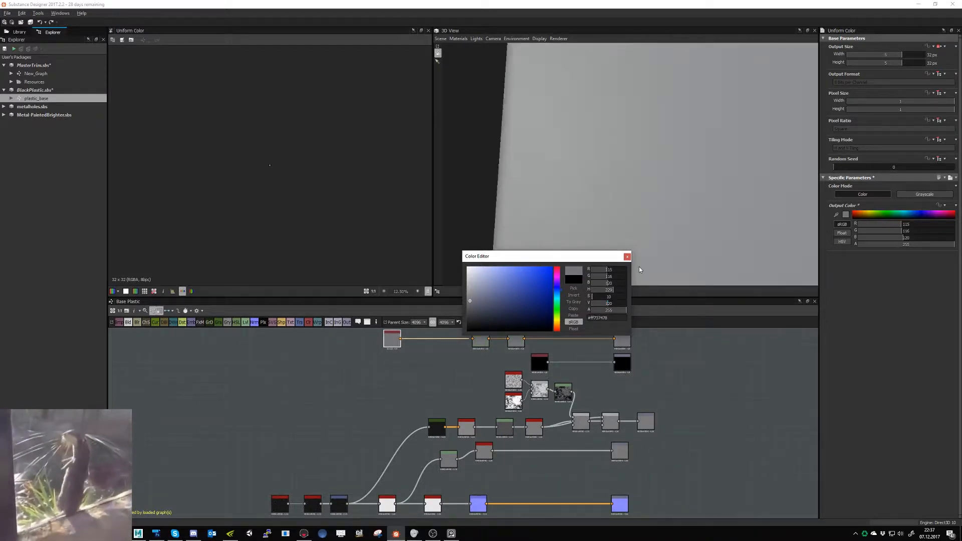
left_click(628, 257)
- Save the recoloured BlackPlastic package over grey_plastic.sbs in the GreyPlastic folder, and save the changes in MasterTrim
right_click(45, 100)
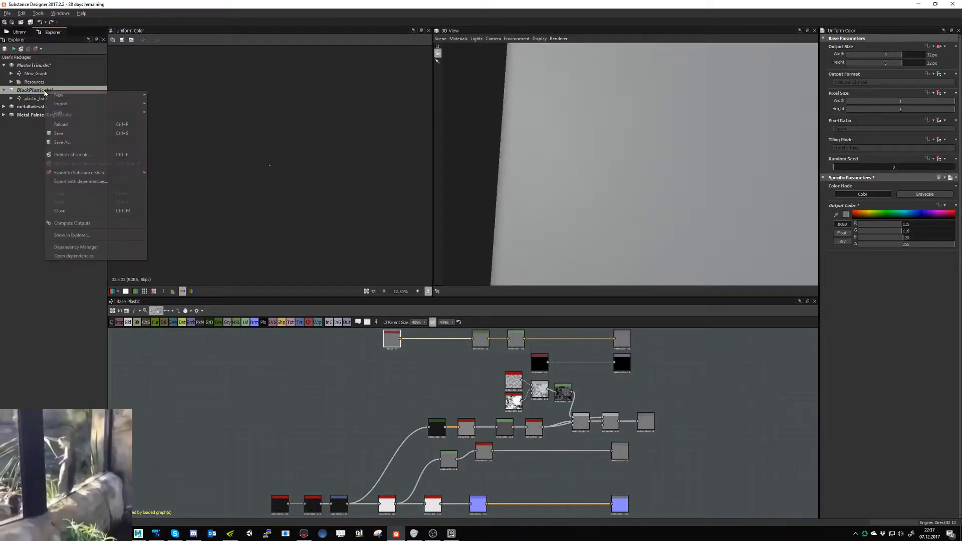
left_click(50, 134)
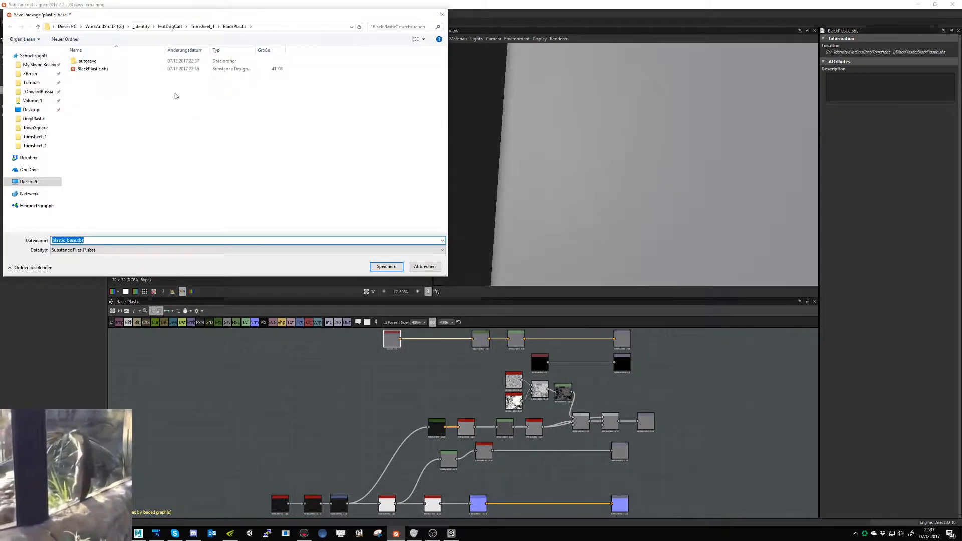
left_click(202, 26)
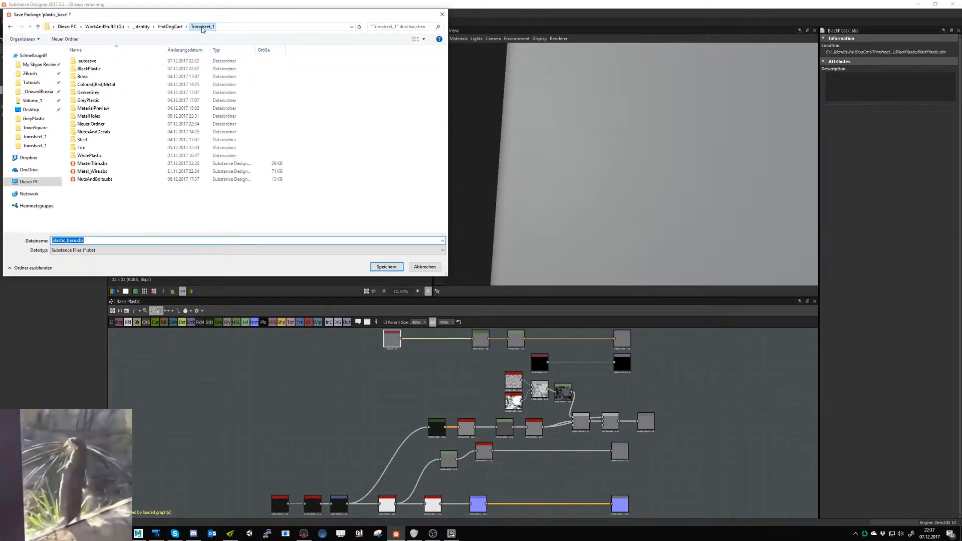
double_click(89, 100)
left_click(89, 70)
double_click(89, 72)
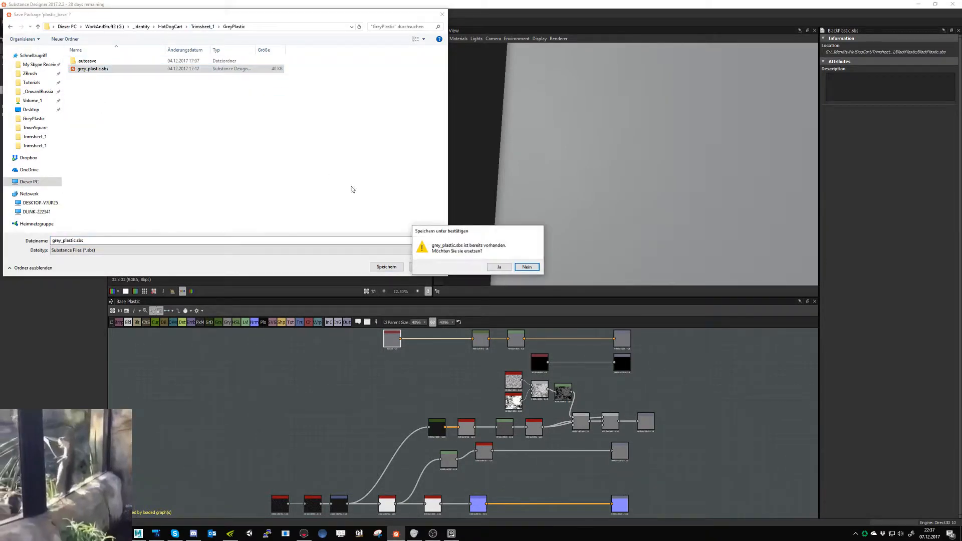
left_click(493, 266)
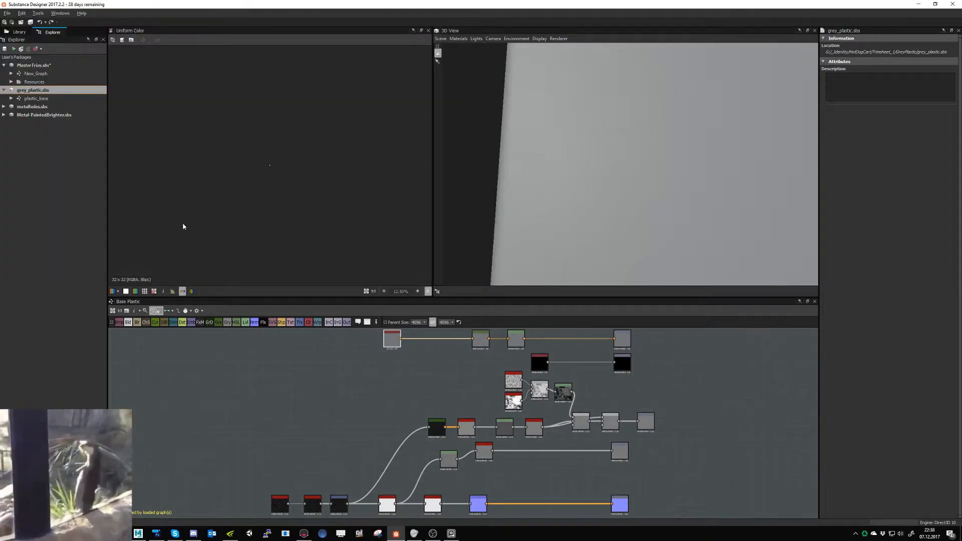
left_click(31, 23)
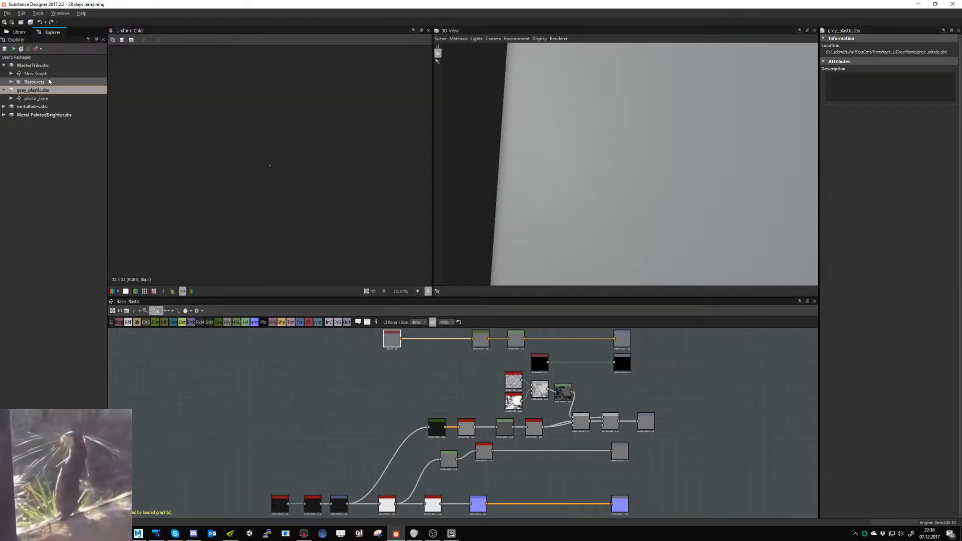
- Review MasterTrim's New_Graph, and toggle the plastic, rubber and metal layers of Trim_1_new.psd in Photoshop to examine which strips they cover
left_click(36, 73)
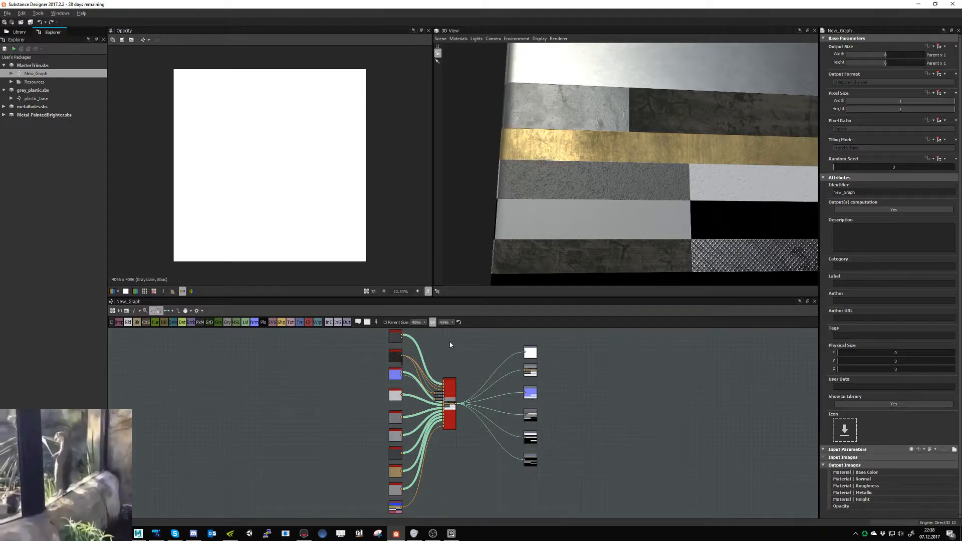
left_click(156, 533)
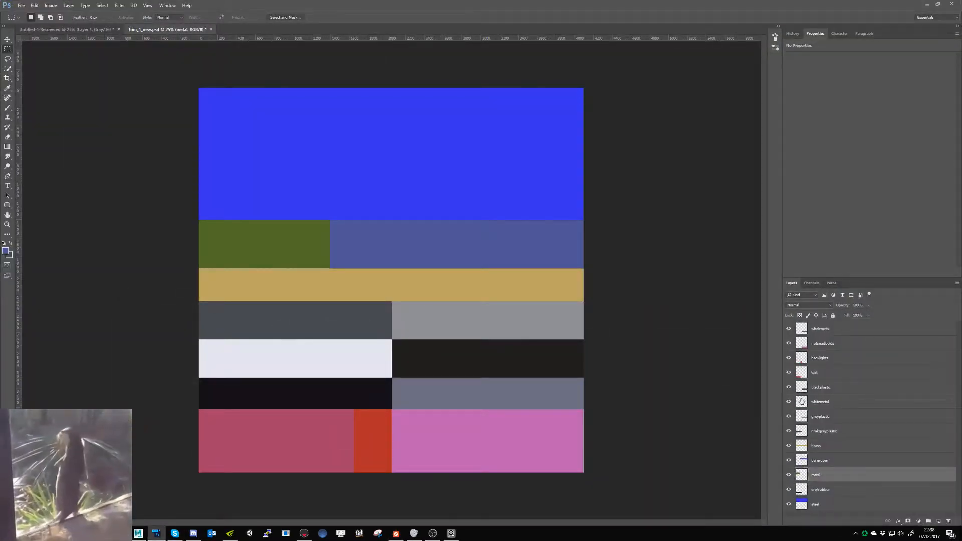
left_click(789, 388)
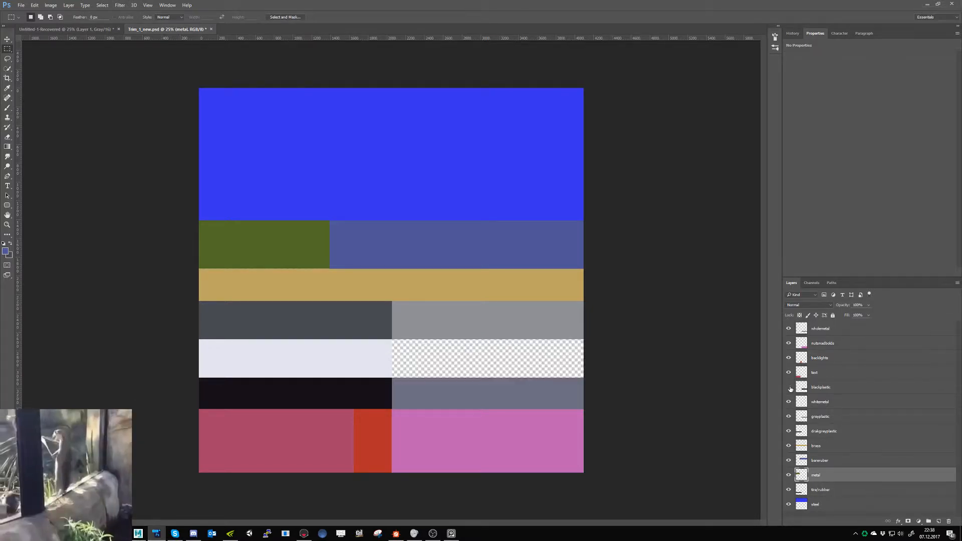
left_click(789, 388)
left_click(789, 387)
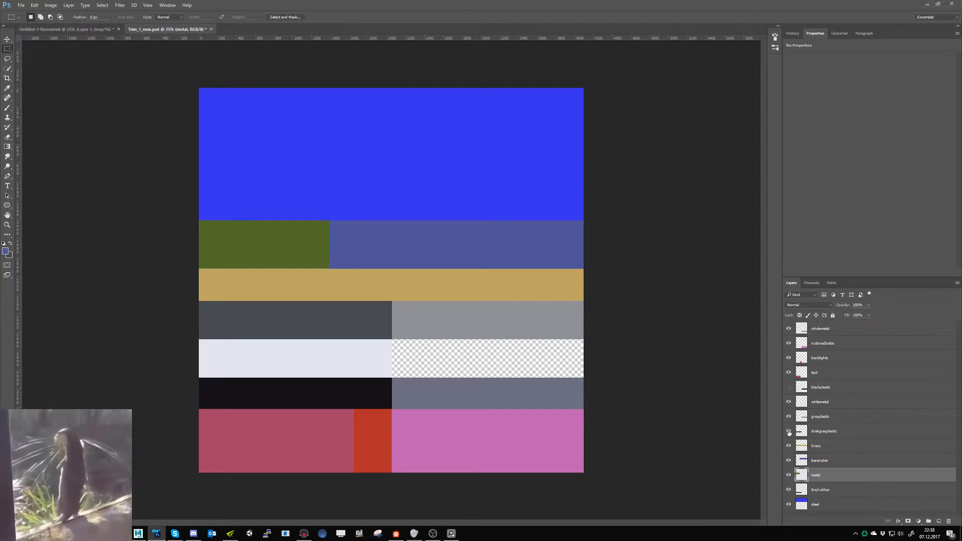
left_click(789, 417)
left_click(789, 416)
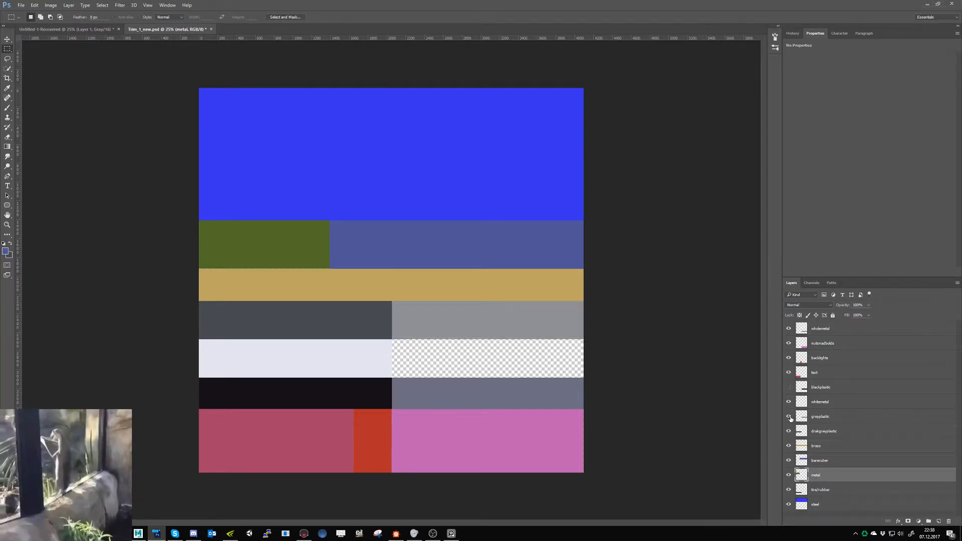
left_click(789, 460)
left_click(789, 461)
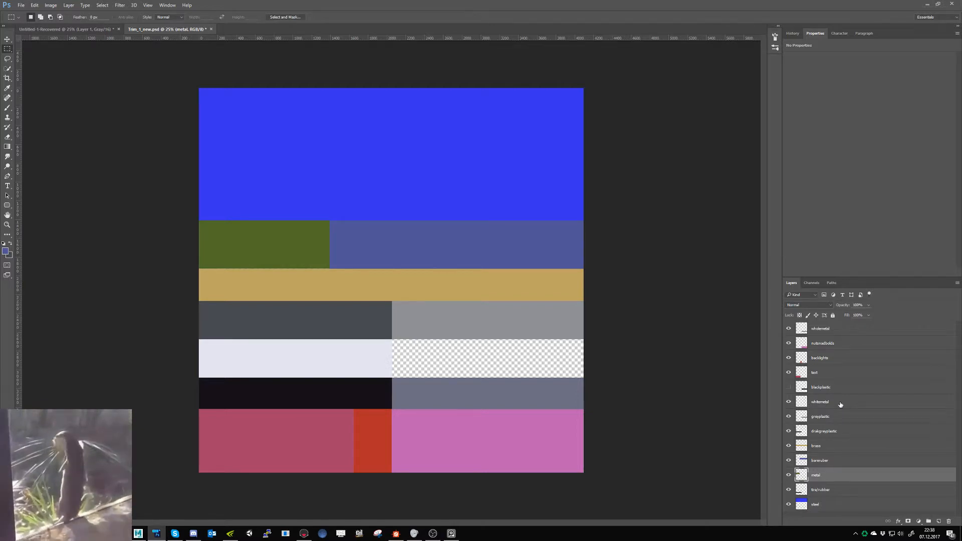
left_click(789, 402)
left_click(789, 402)
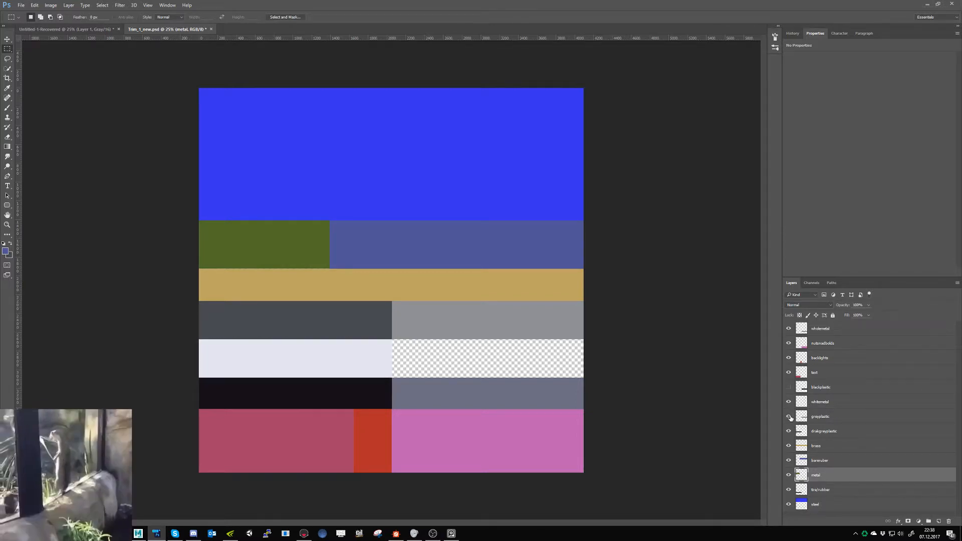
left_click(790, 416)
left_click(790, 417)
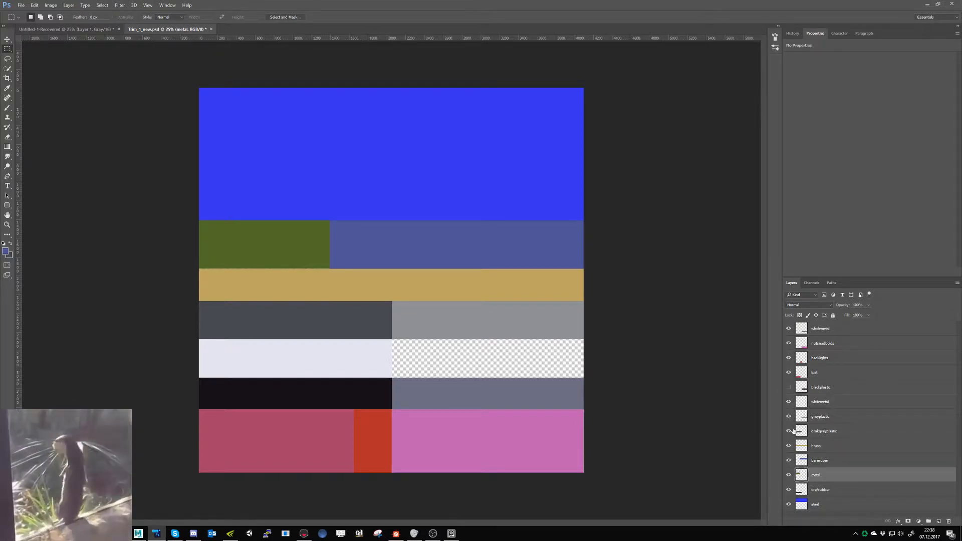
- Place greyplastic and drakgreyplastic between blackplastic and whitemetal in the layer order, hide drakgreyplastic, and show blackplastic and greyplastic
left_click(788, 417)
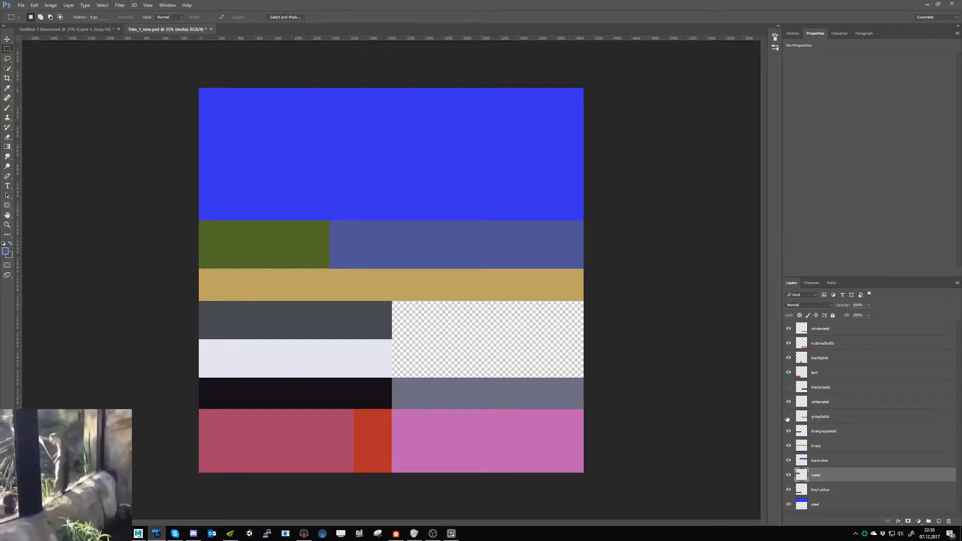
mouse_move(802, 417)
left_mouse_down()
mouse_move(804, 403)
mouse_move(801, 412)
left_mouse_up()
left_click(789, 419)
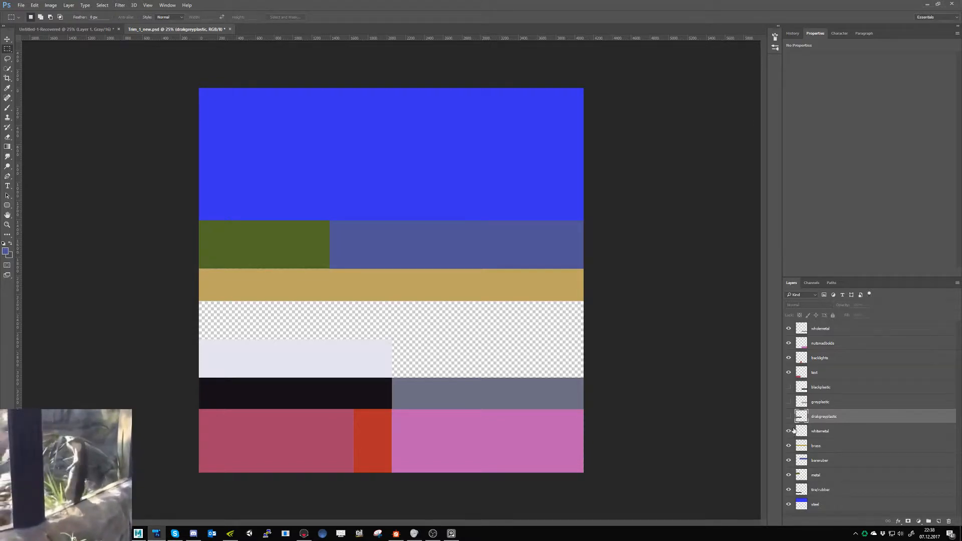
left_click(788, 387)
left_click(790, 403)
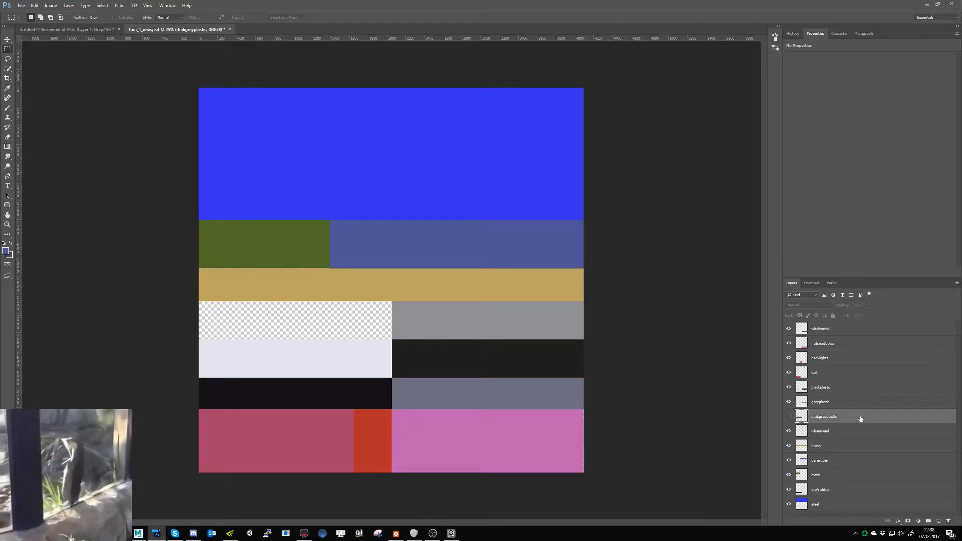
- Delete the drakgreyplastic layer, and check which strip the greyplastic layer covers
key("Delete")
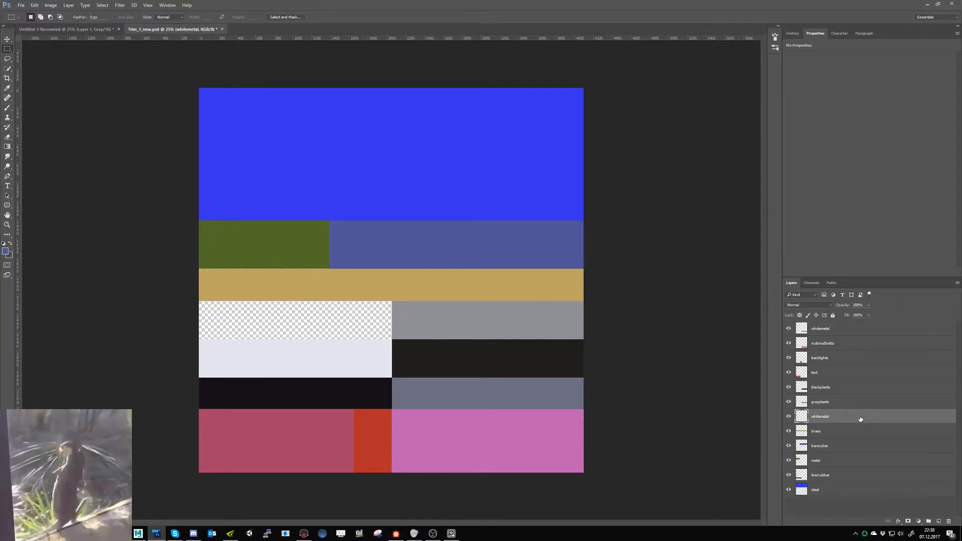
left_click(789, 388)
left_click(789, 388)
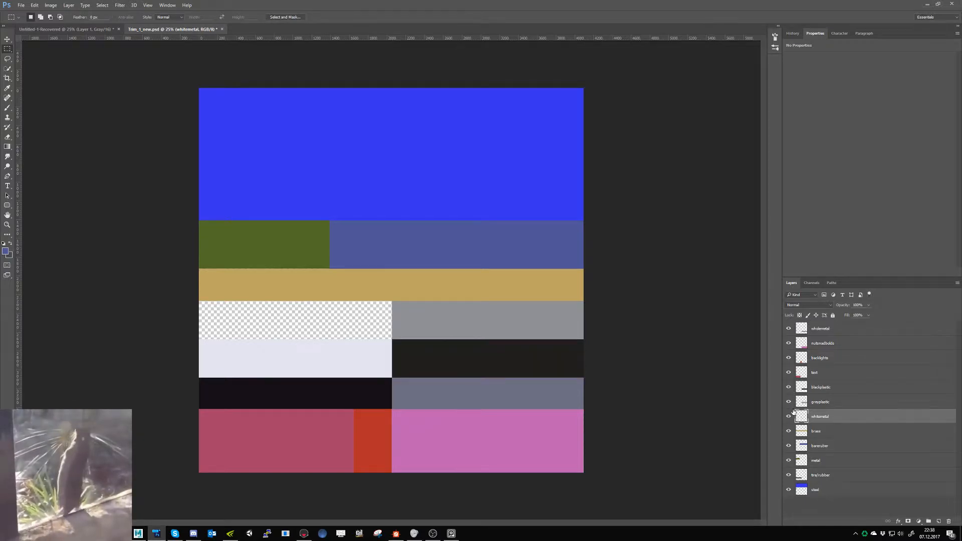
left_click(788, 401)
left_click(788, 402)
- Stretch the greyplastic strip leftward with Free Transform so it spans the full width of the trim sheet
left_click(813, 404)
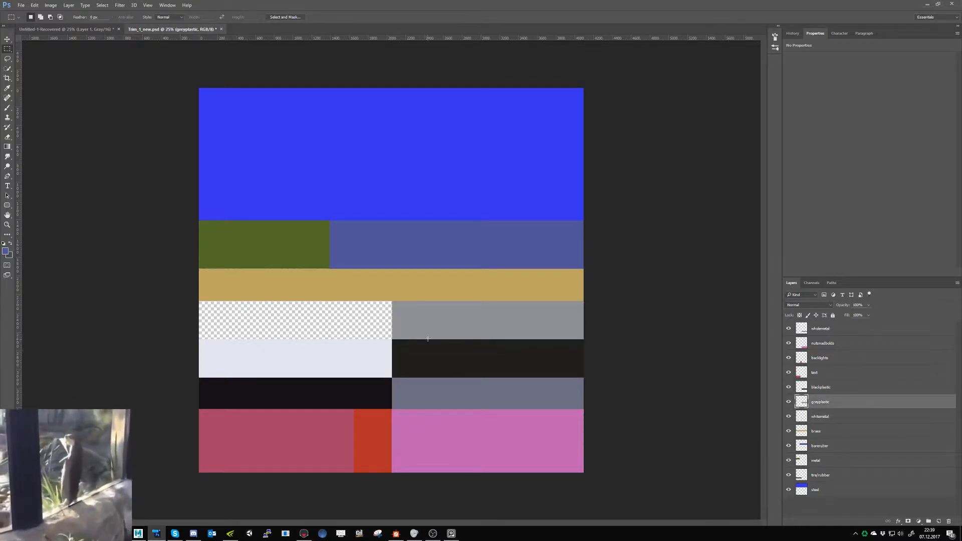
key("v")
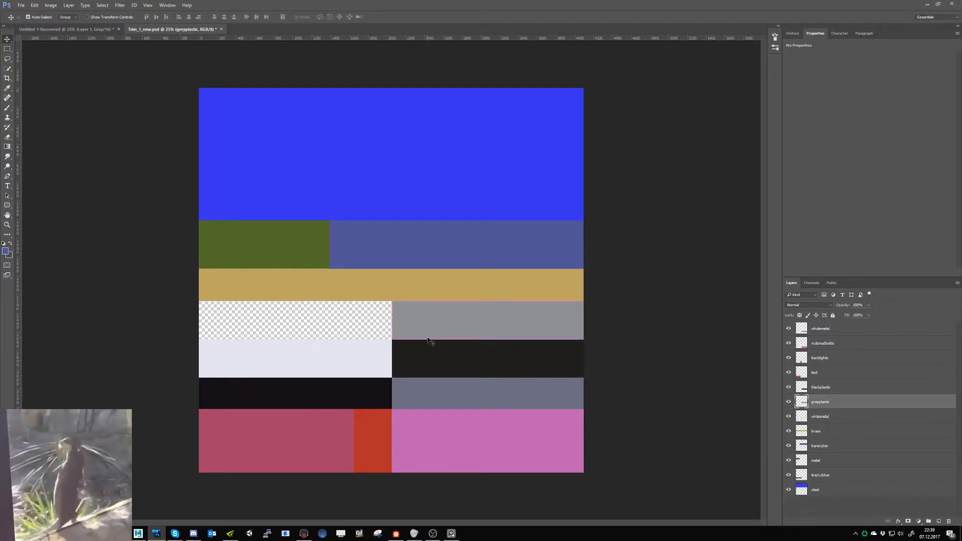
key("ctrl+t")
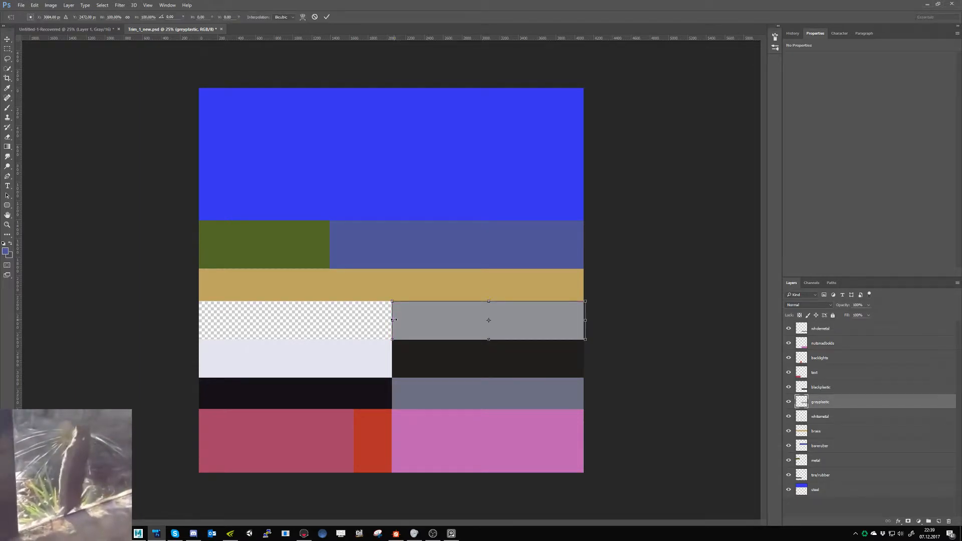
left_click_drag(393, 319, 199, 320)
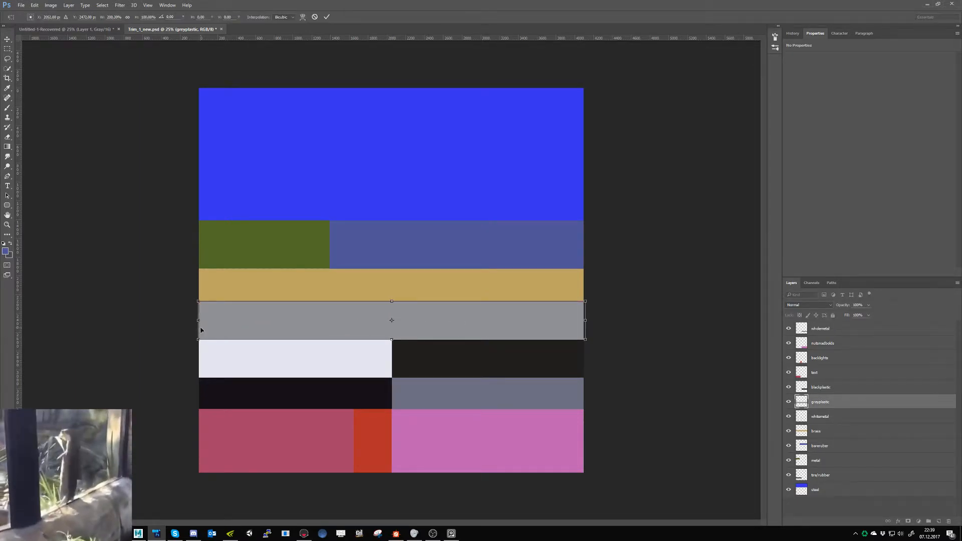
key("Return")
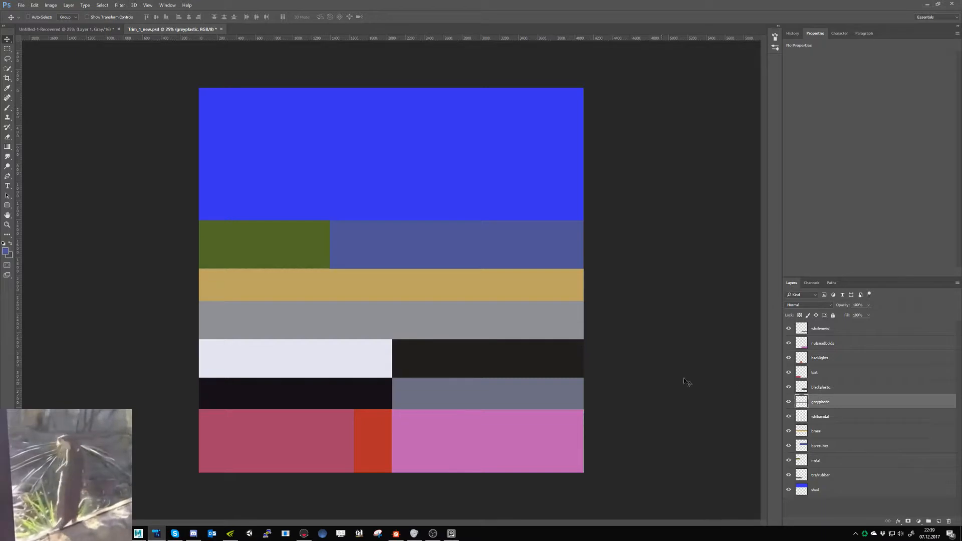
- Identify the pink nuts-and-bolts block and scale it to about 50% in the sheet's bottom-right corner
left_click(789, 416)
left_click(789, 417)
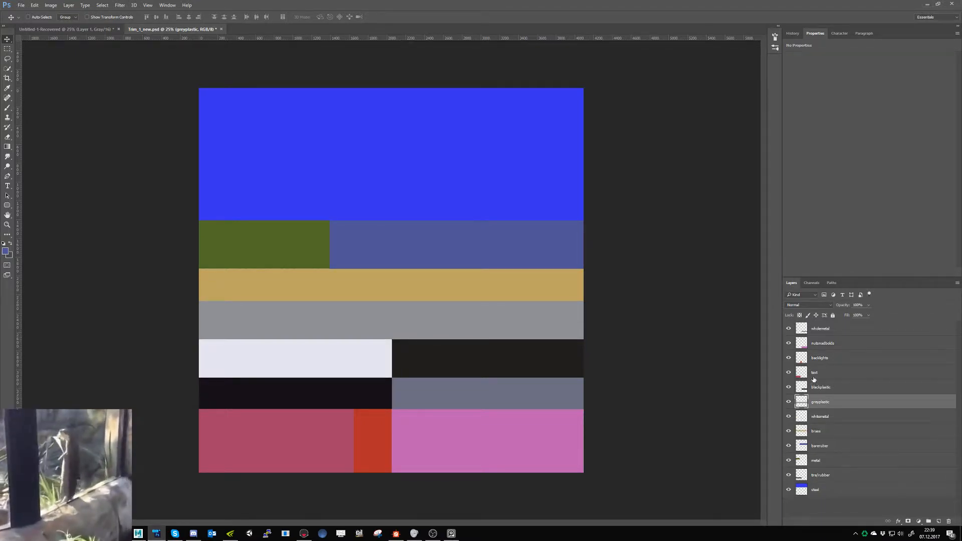
left_click(789, 343)
left_click(789, 344)
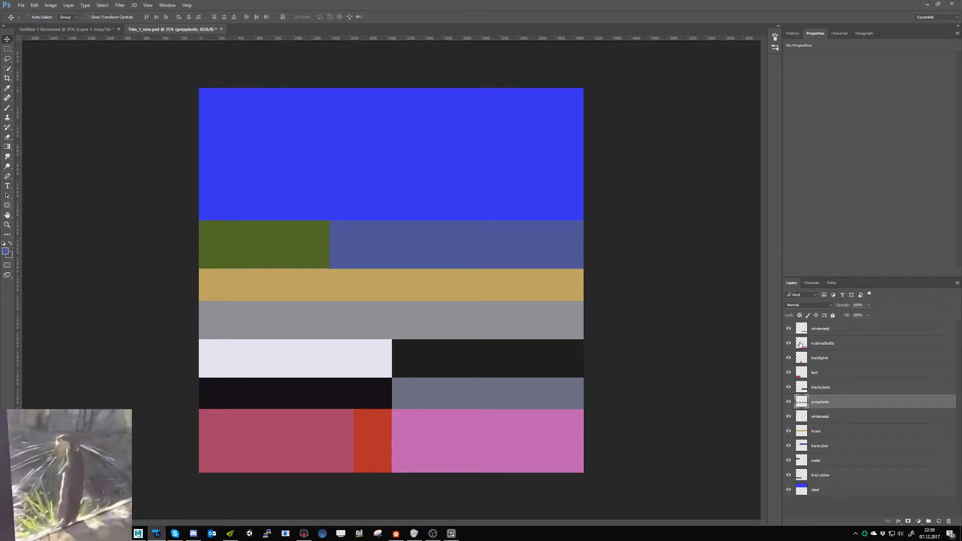
left_click(801, 343)
key("ctrl+t")
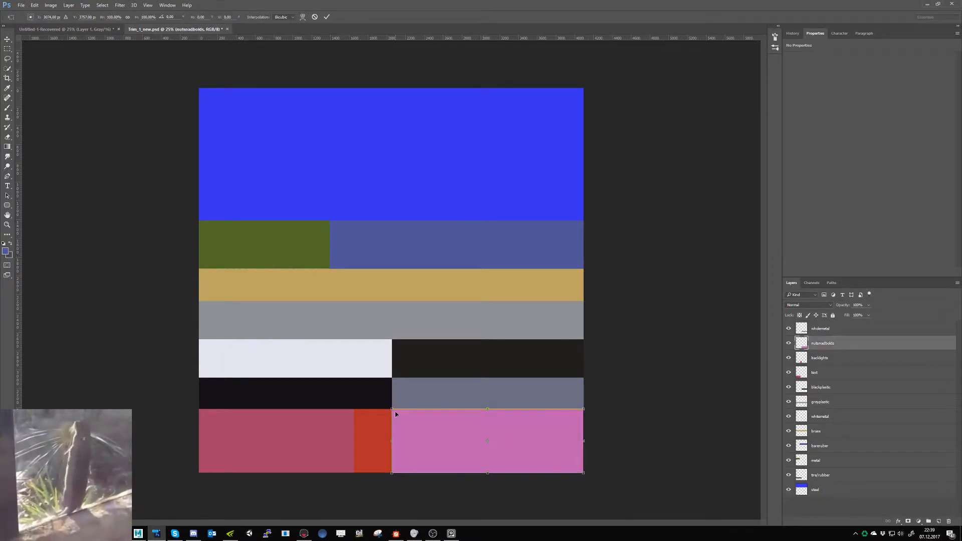
left_click_drag(394, 413, 484, 453)
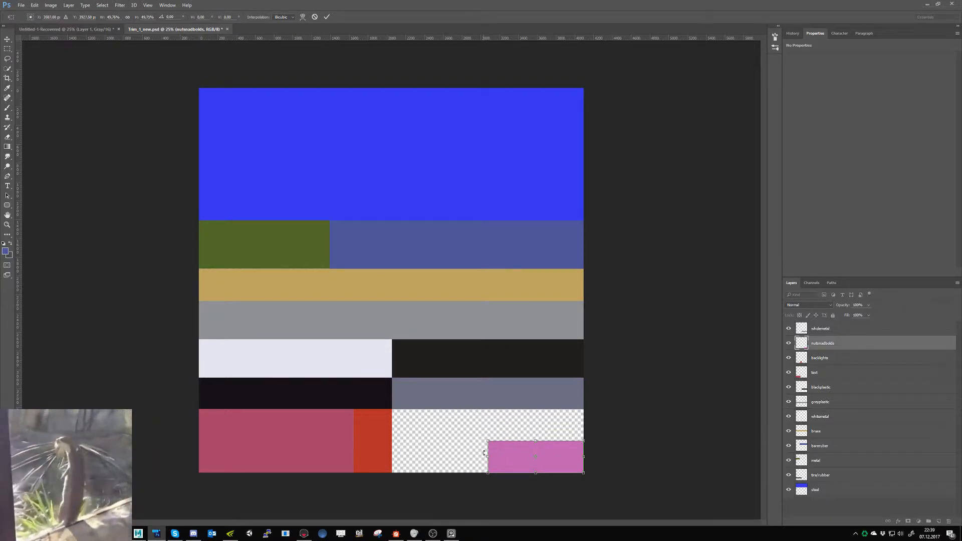
key("Return")
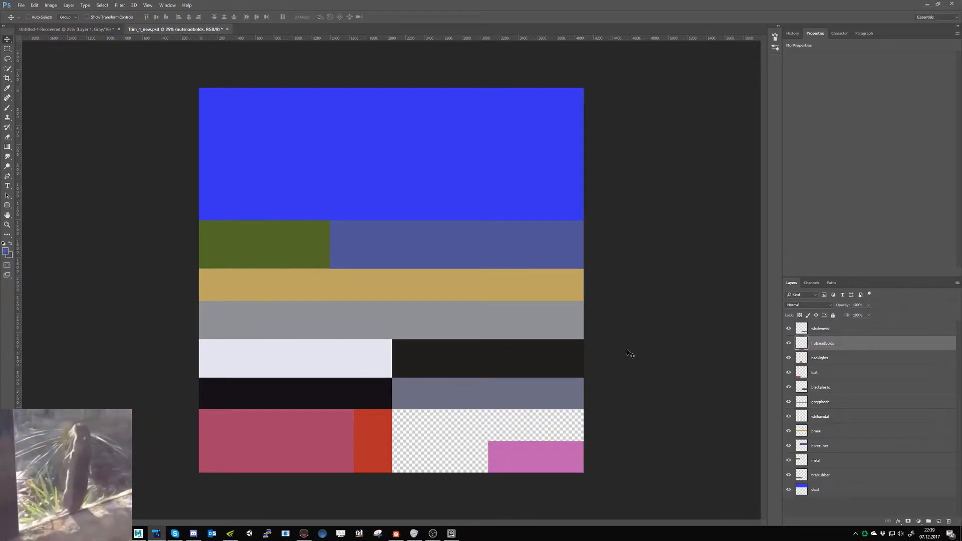
- Duplicate the greyplastic strip and transform the copy to fill the empty area around the pink block, aligned to the sheet's bottom edge
left_click(821, 402)
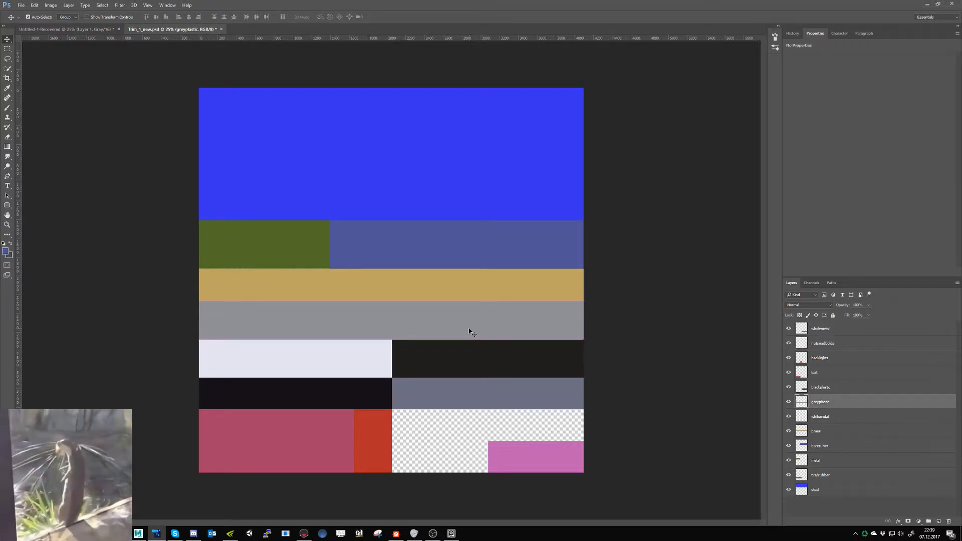
left_click_drag(471, 332, 491, 427, "alt")
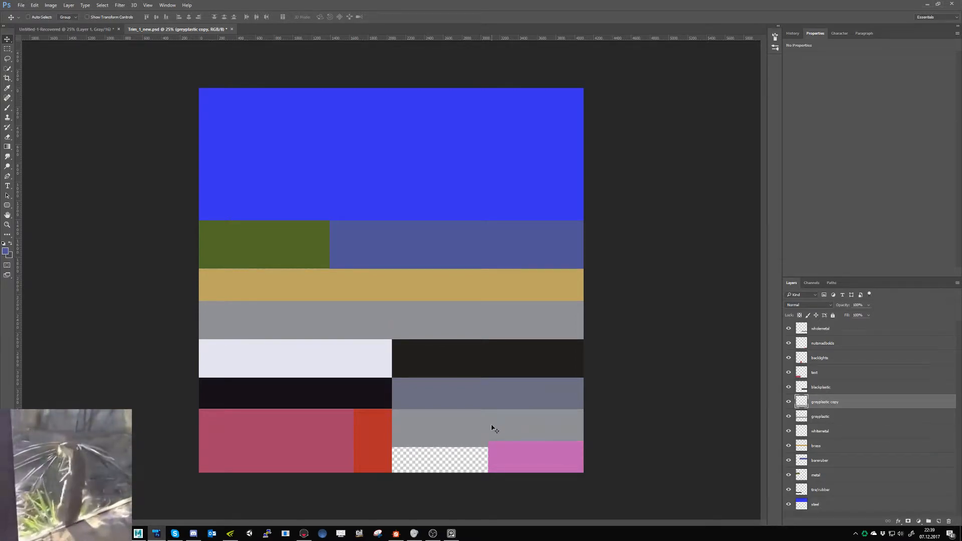
key("ctrl+t")
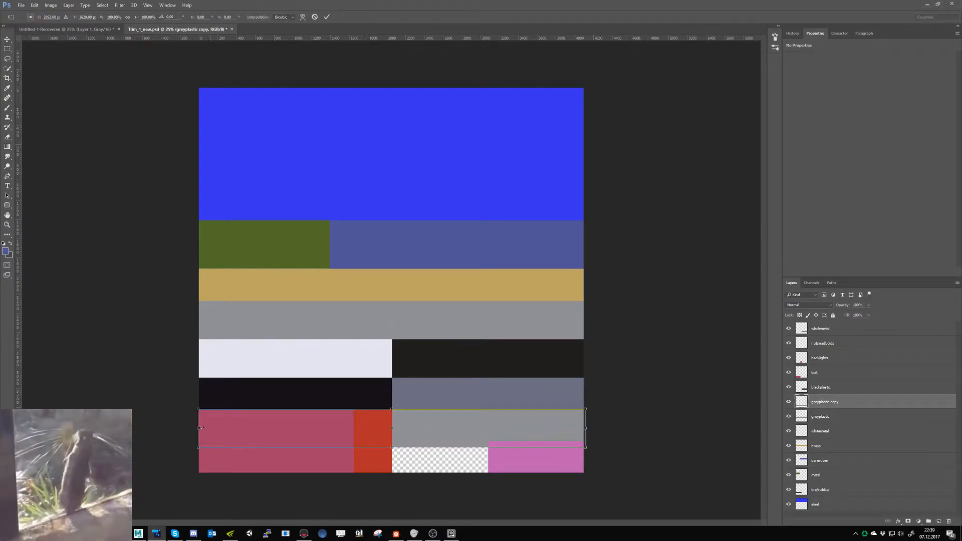
left_click_drag(200, 427, 391, 440)
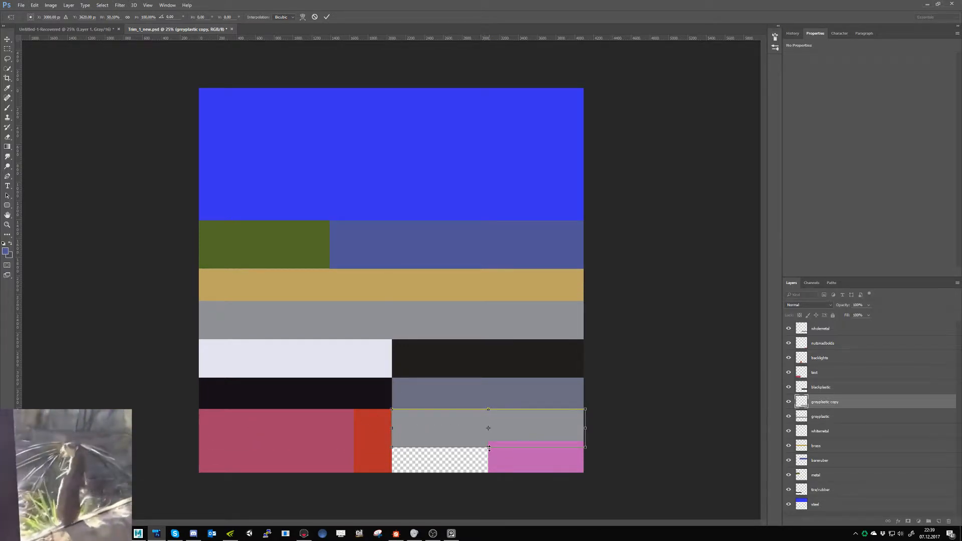
left_click_drag(488, 448, 491, 474)
left_click_drag(491, 474, 491, 472)
key("Return")
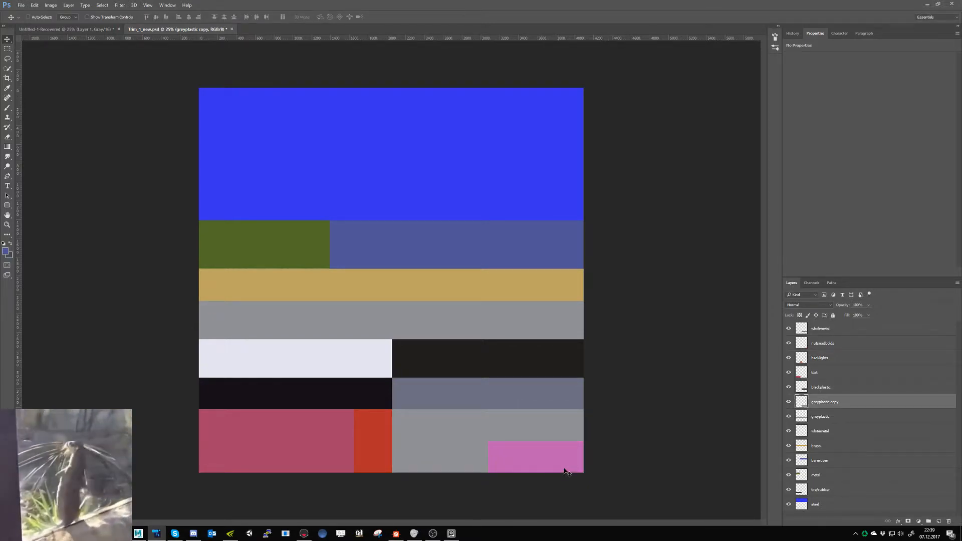
- Check the areas covered by the text and nuts-and-bolts layers, and save Trim_1_new.psd
left_click(788, 373)
left_click(789, 372)
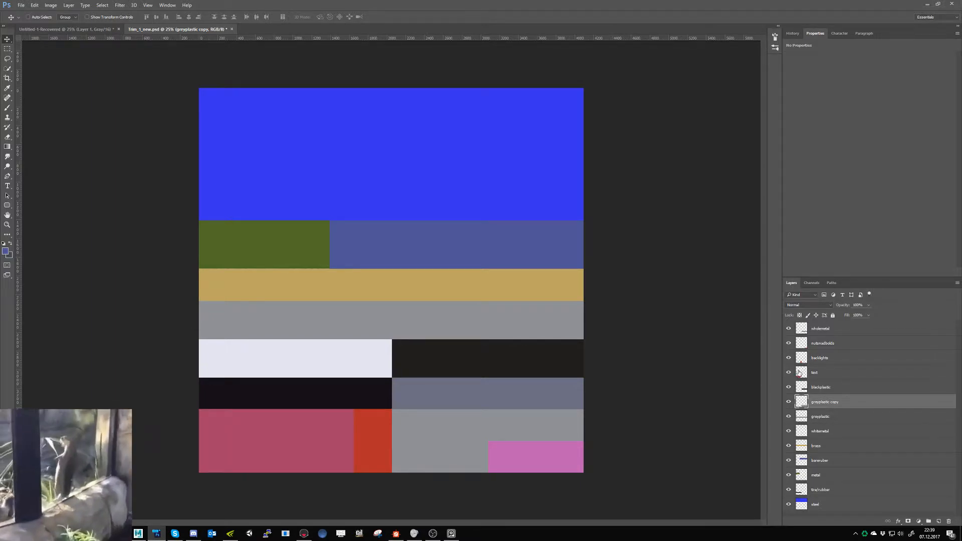
left_click(801, 373)
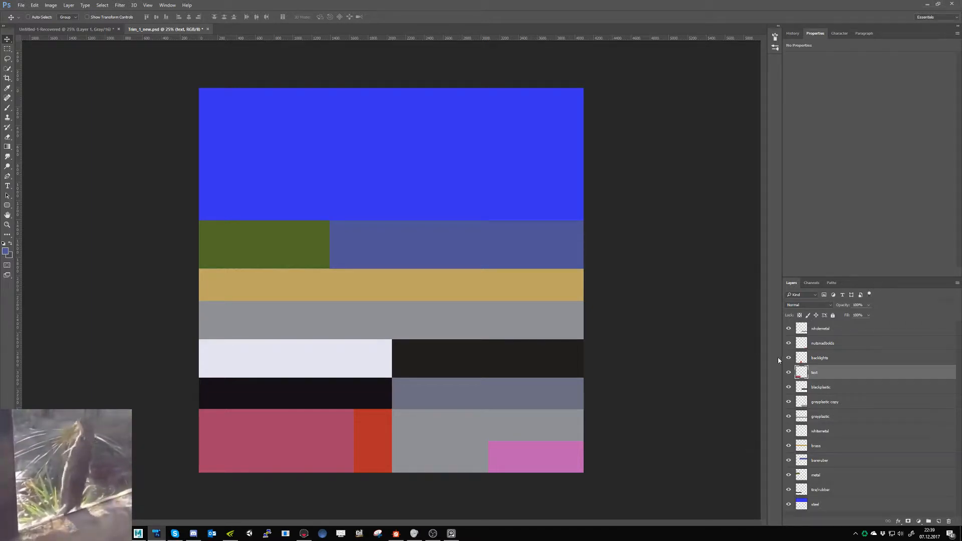
left_click(789, 343)
left_click(788, 344)
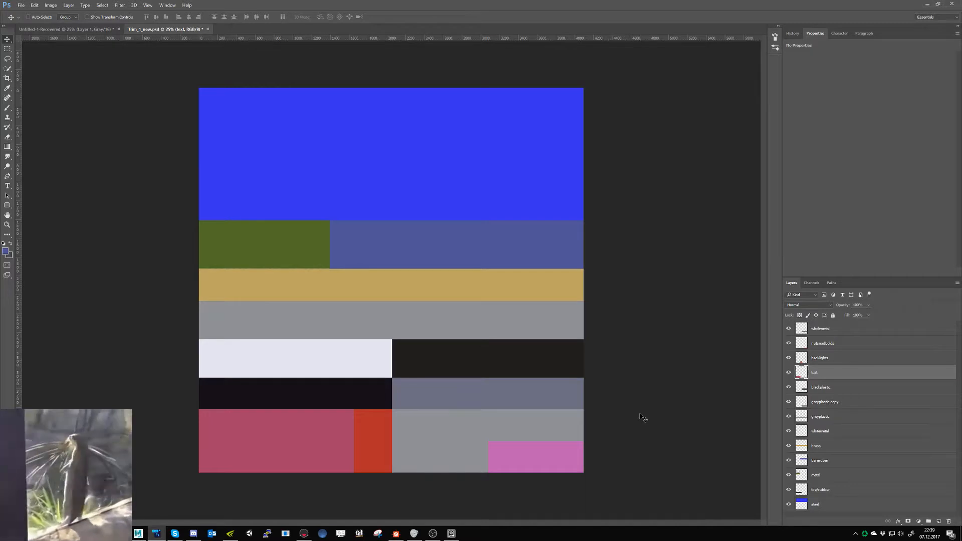
key("ctrl+s")
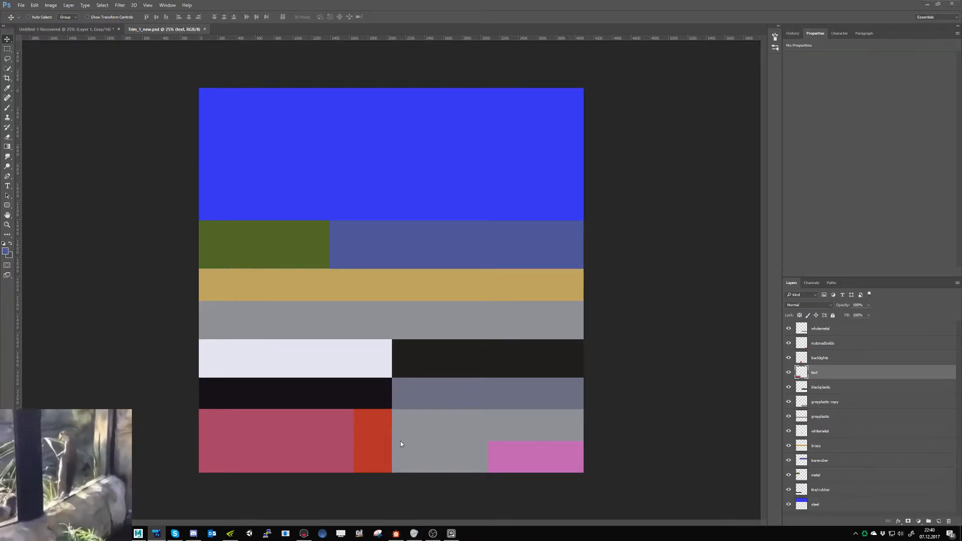
- Switch to Substance Designer and examine the updated trim strips on the 3D preview plane
left_click(396, 533)
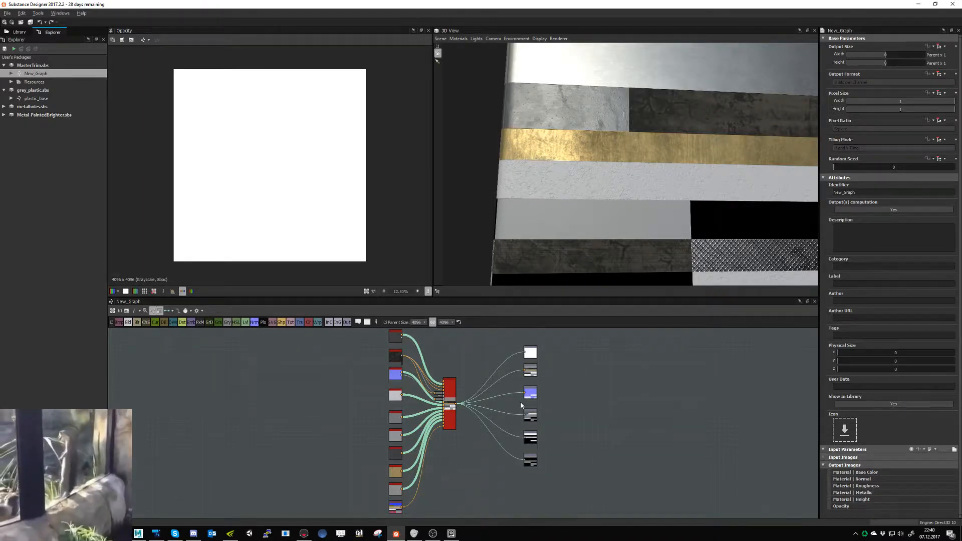
left_click_drag(604, 229, 522, 236)
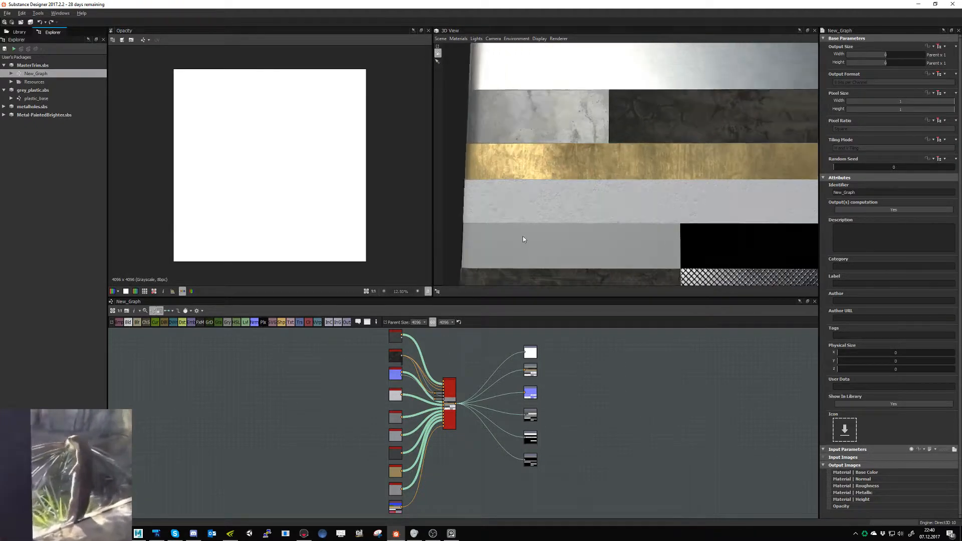
scroll(522, 236, "up", 2)
middle_click_drag(537, 242, 538, 225)
scroll(541, 230, "down", 2)
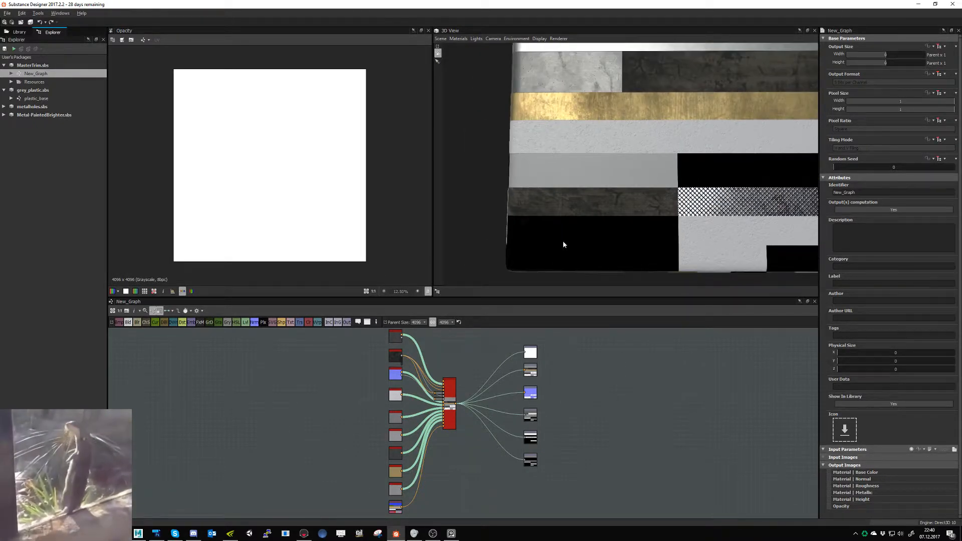
- Open the Trim_1_new bitmap node in the 2D view and inspect the seam between the blue and violet-blue areas
scroll(409, 496, "up", 4)
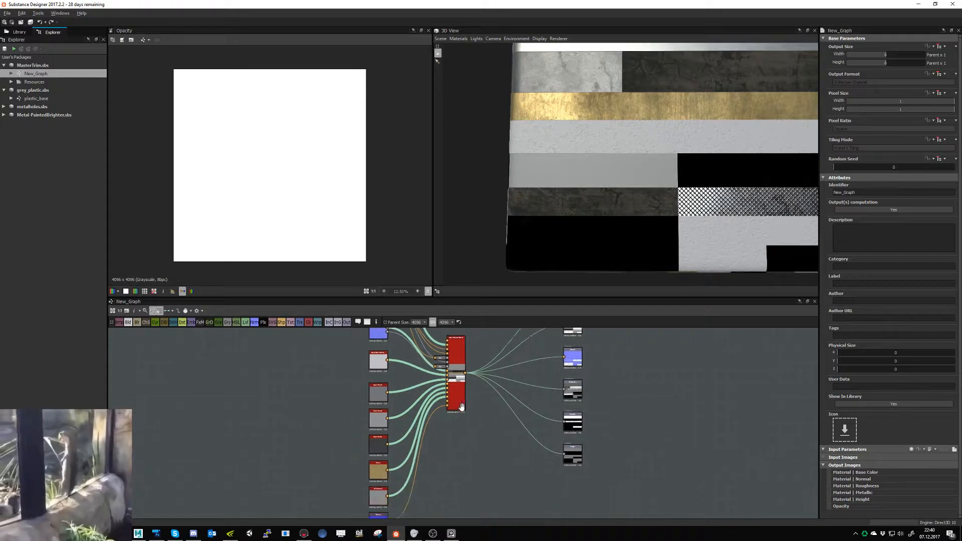
scroll(408, 495, "up", 5)
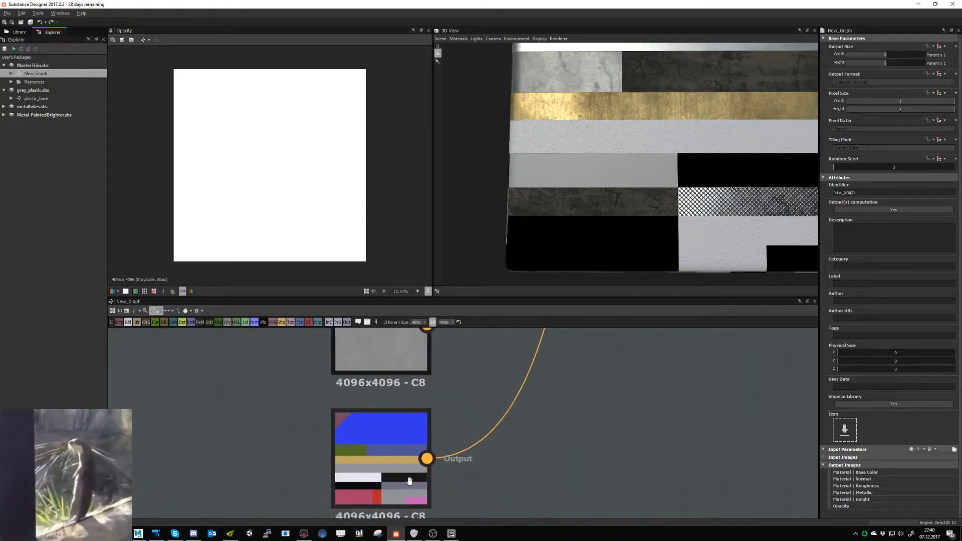
double_click(418, 473)
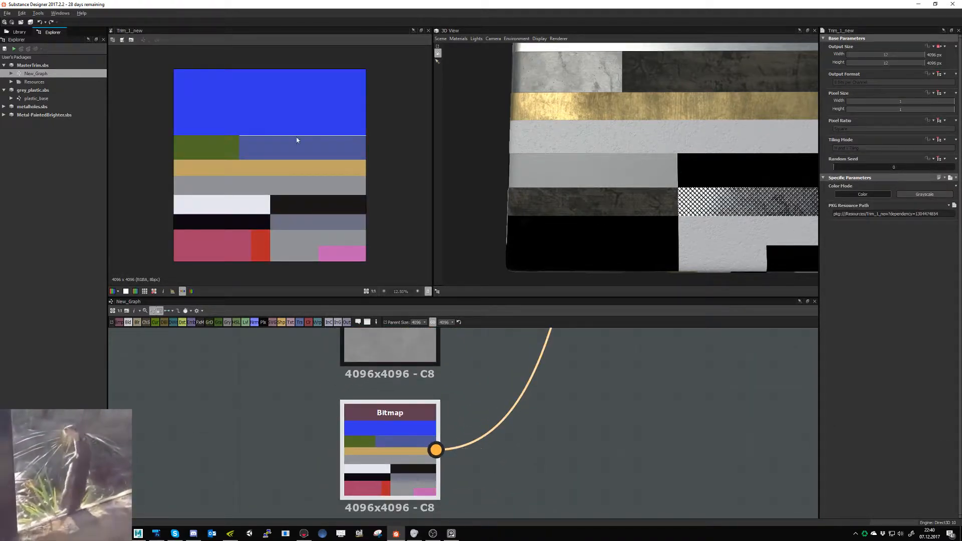
scroll(275, 134, "up", 2)
scroll(213, 140, "up", 8)
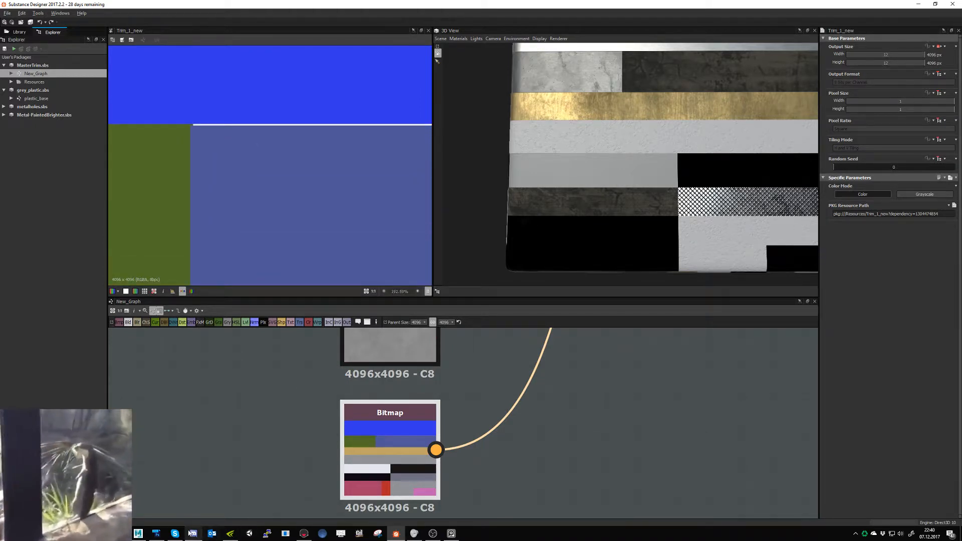
- Return to Photoshop and stretch the violet-blue rubber block to about 101% height, closing the gap below the blue steel area and adjusting its left edge
left_click(156, 533)
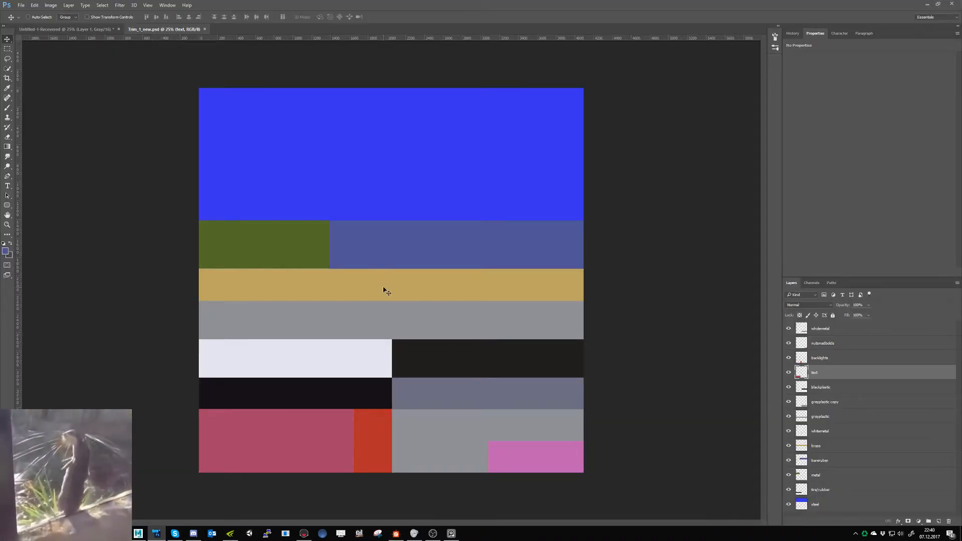
key("ctrl+plus")
key("ctrl+plus")
key("ctrl+plus")
key("ctrl+plus")
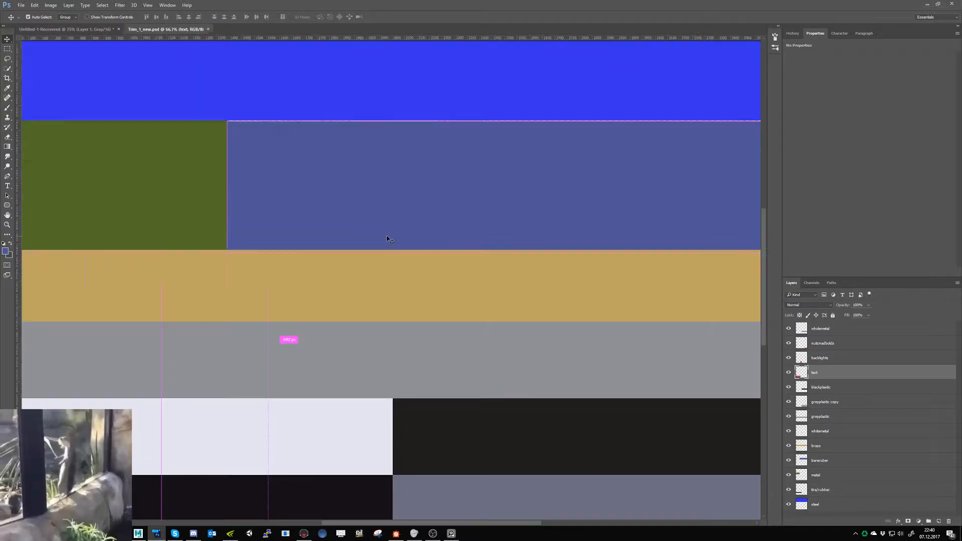
left_click_drag(386, 235, 383, 327)
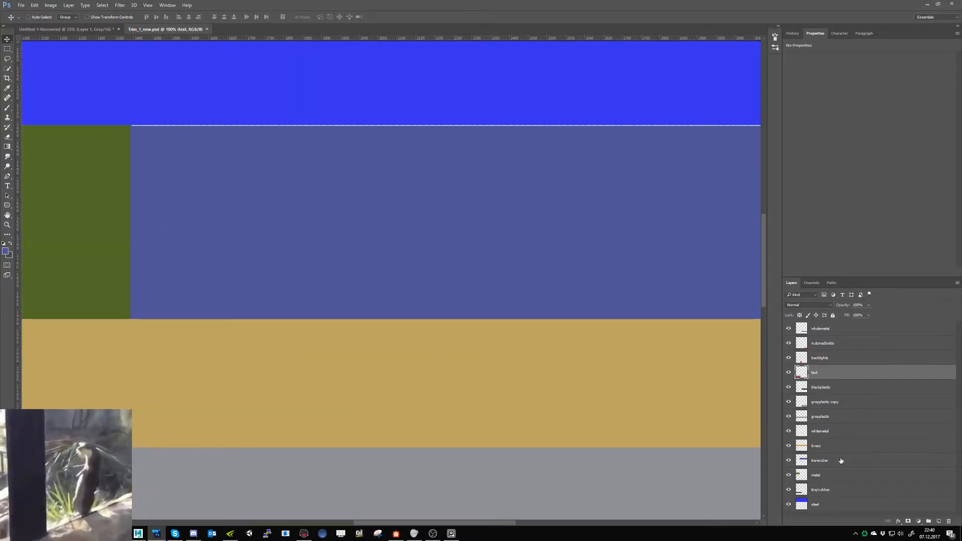
left_click(793, 462)
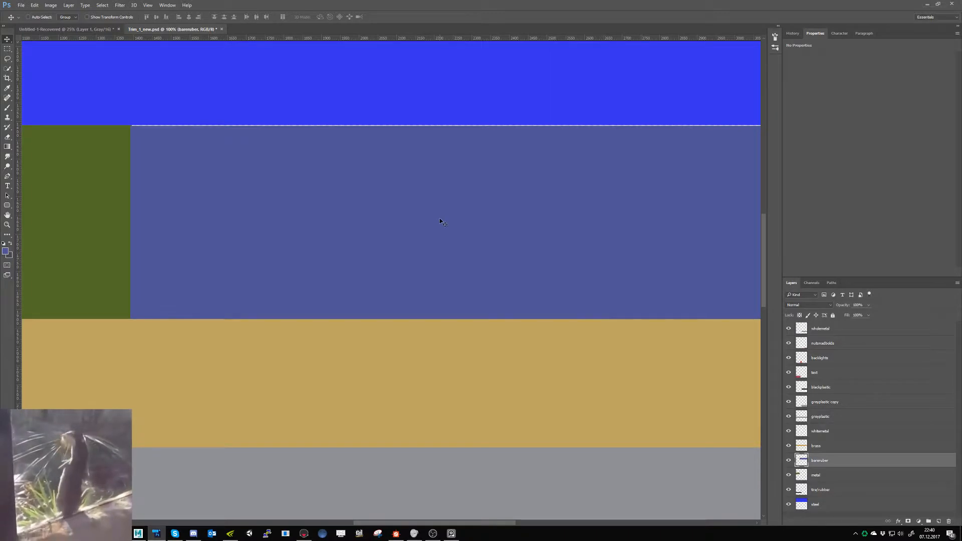
left_click_drag(440, 217, 442, 223)
key("ctrl+t")
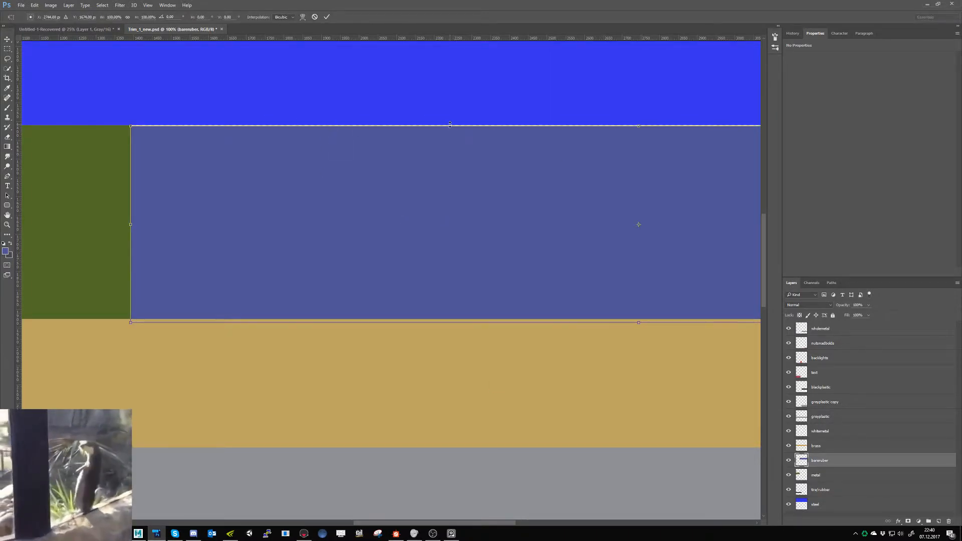
left_click_drag(450, 125, 450, 124)
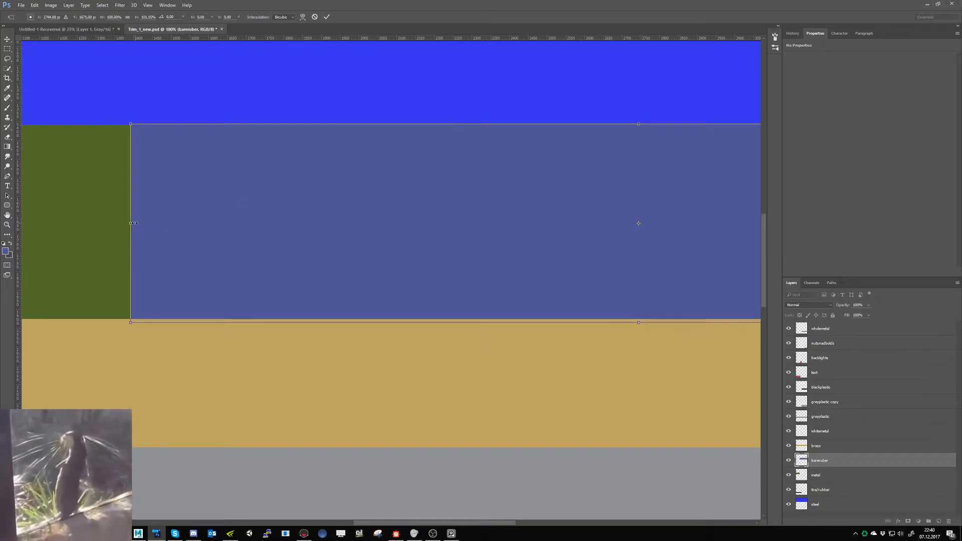
left_click_drag(133, 223, 133, 223)
key("Return")
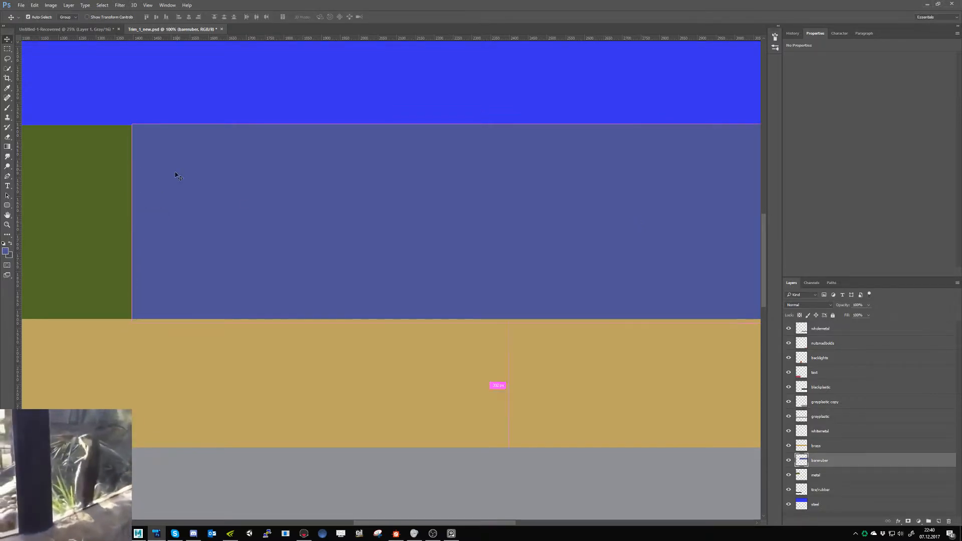
- Extend the violet-blue block's left edge slightly, reduce its height to about 99.6% from its upper edge, and save Trim_1_new.psd
key("ctrl+t")
left_click_drag(131, 222, 130, 222)
key("Return")
key("ctrl+t")
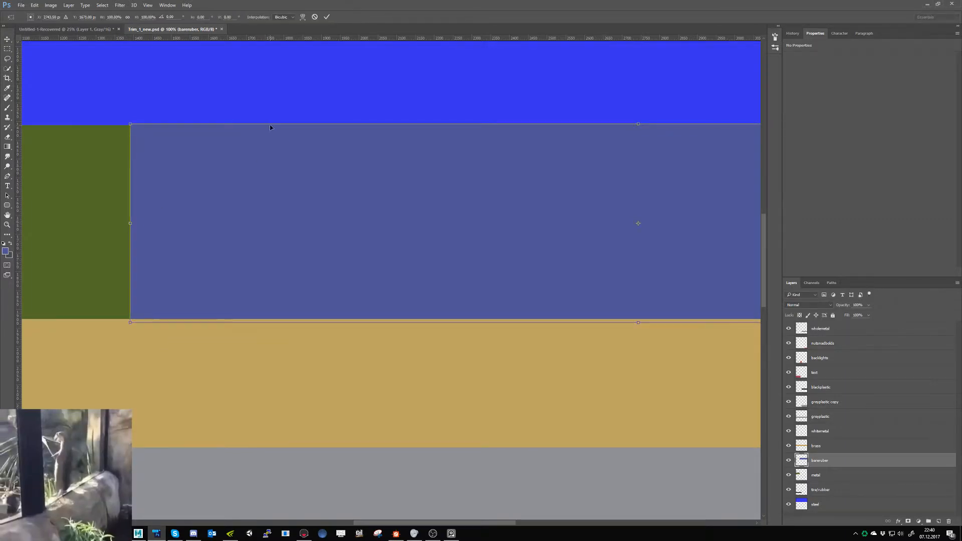
left_click_drag(272, 123, 208, 124)
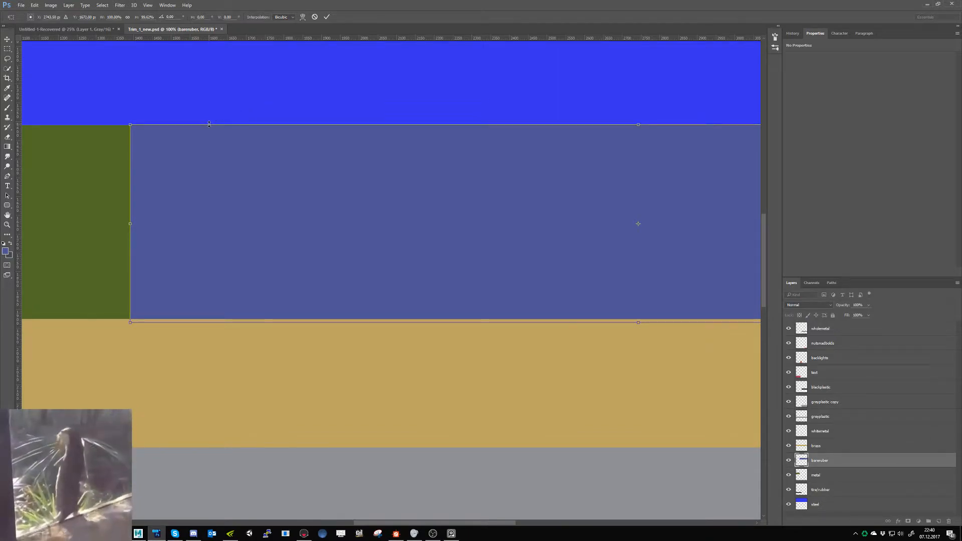
key("Return")
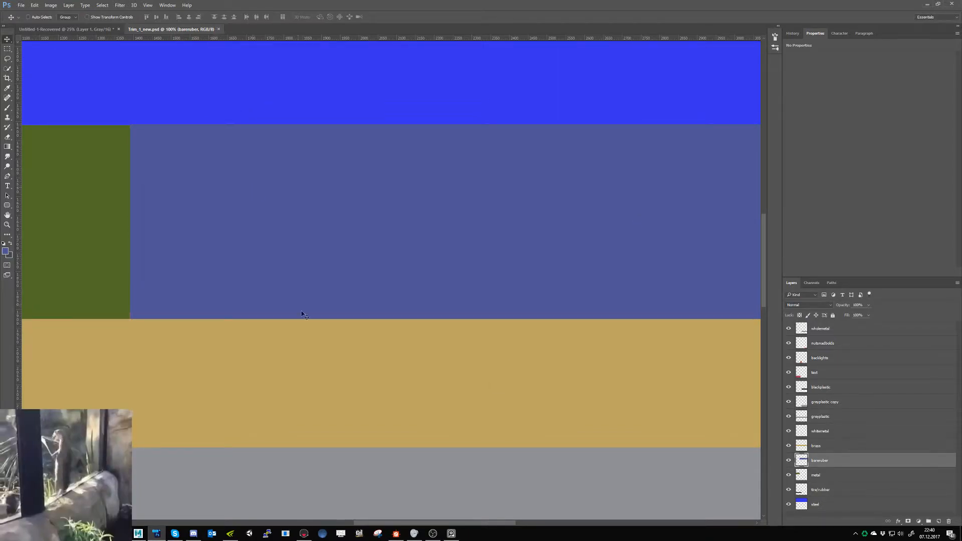
key("ctrl+minus")
key("ctrl+minus")
key("ctrl+minus")
key("ctrl+minus")
key("ctrl+minus")
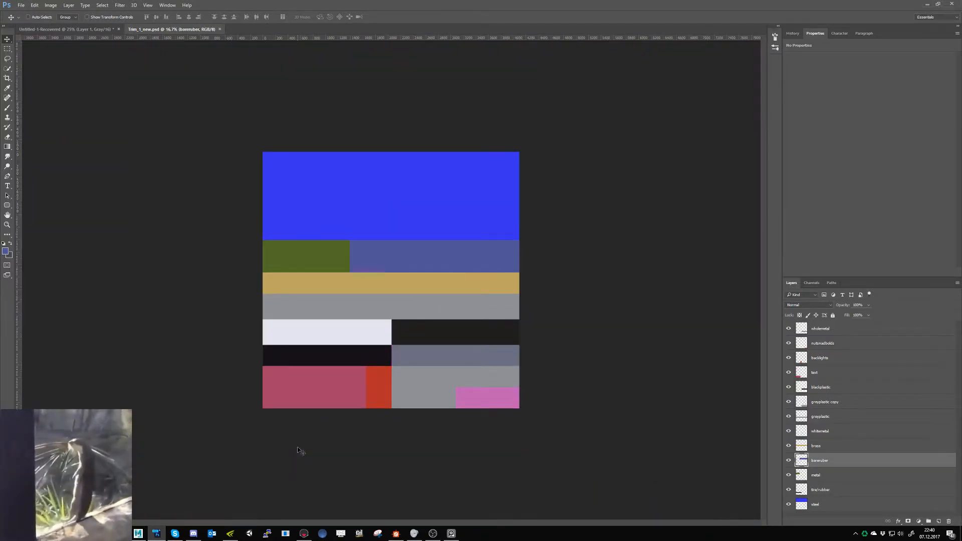
- Switch to Substance Designer and check the updated Trim_1_new bitmap for gaps between the mask colours
left_click(303, 533)
left_click(396, 533)
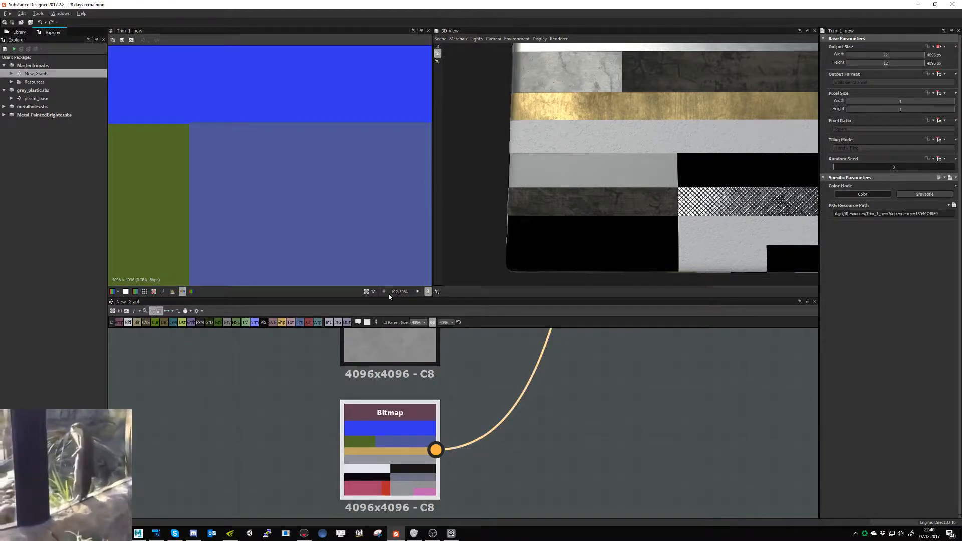
scroll(337, 219, "up", 3)
scroll(339, 219, "down", 6)
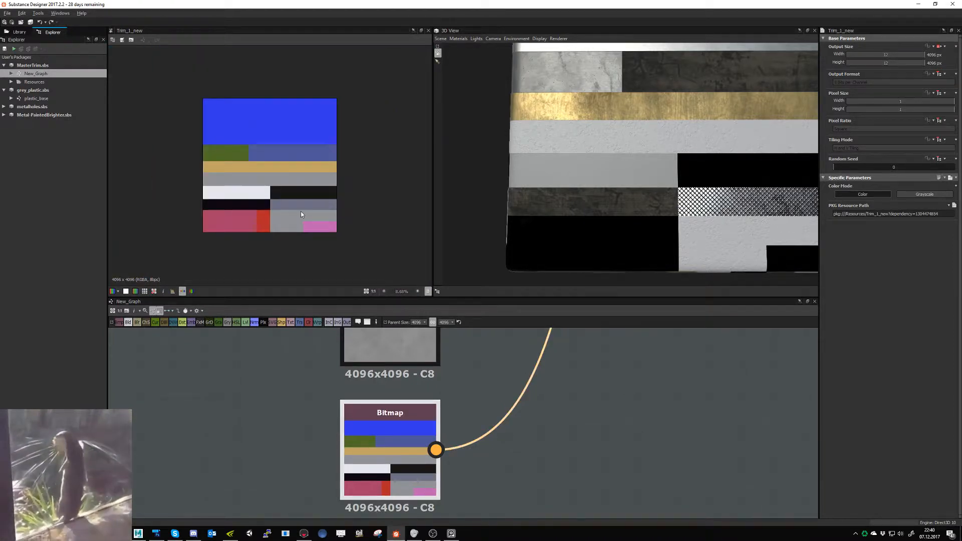
scroll(406, 427, "down", 3)
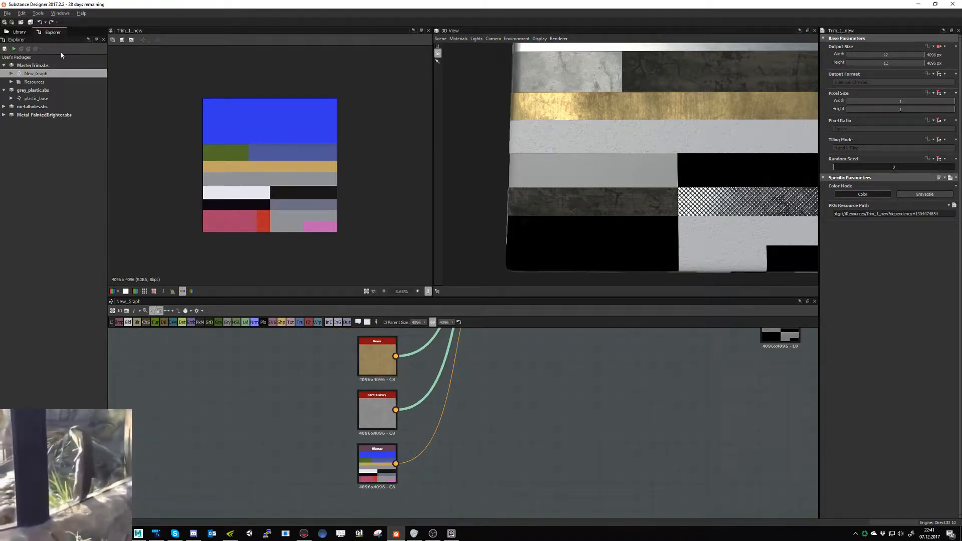
- Open the recent package NutsAndBolts.sbs from the Trimsheet_1 folder
left_click(7, 13)
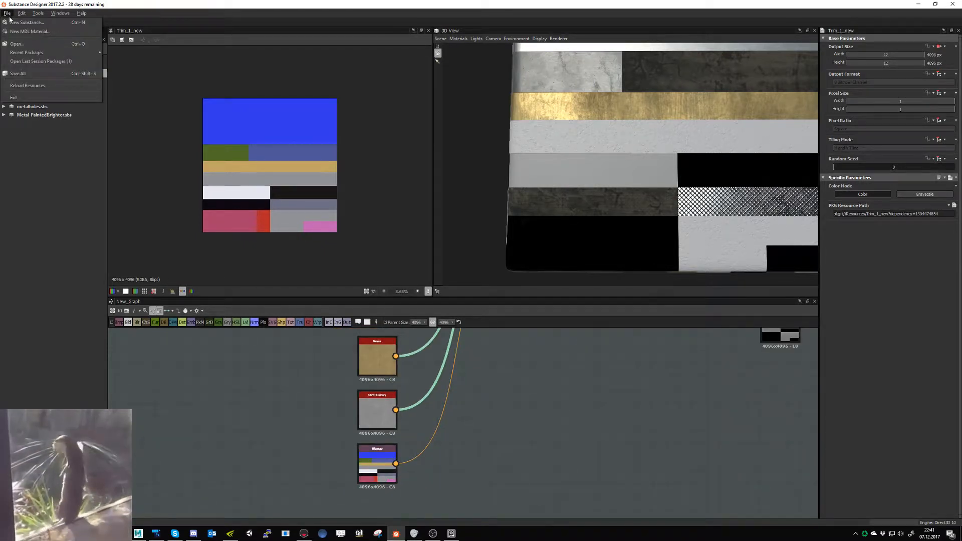
mouse_move(60, 52)
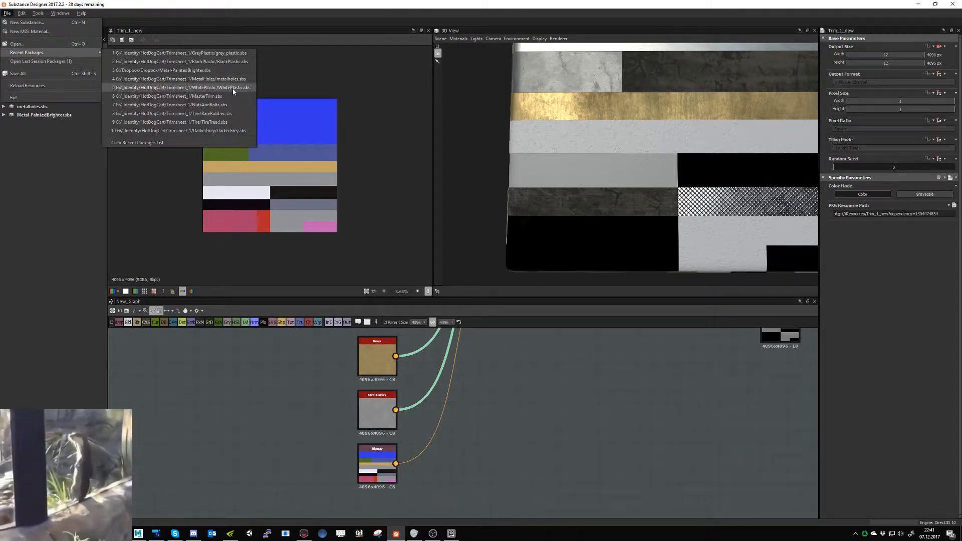
left_click(233, 105)
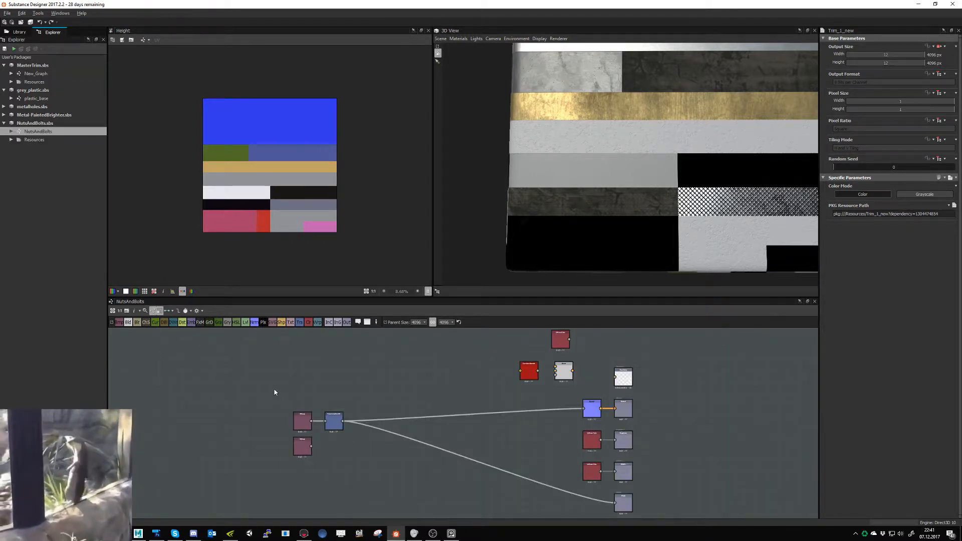
scroll(606, 220, "down", 5)
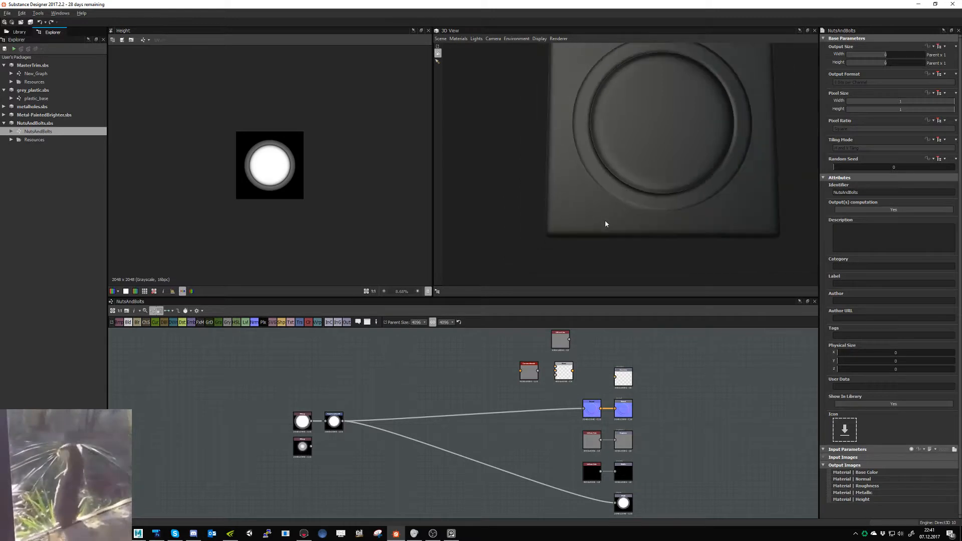
- Open MasterTrim's New_Graph and add the NutsAndBolts graph to it as a node beside the material nodes
left_click(34, 74)
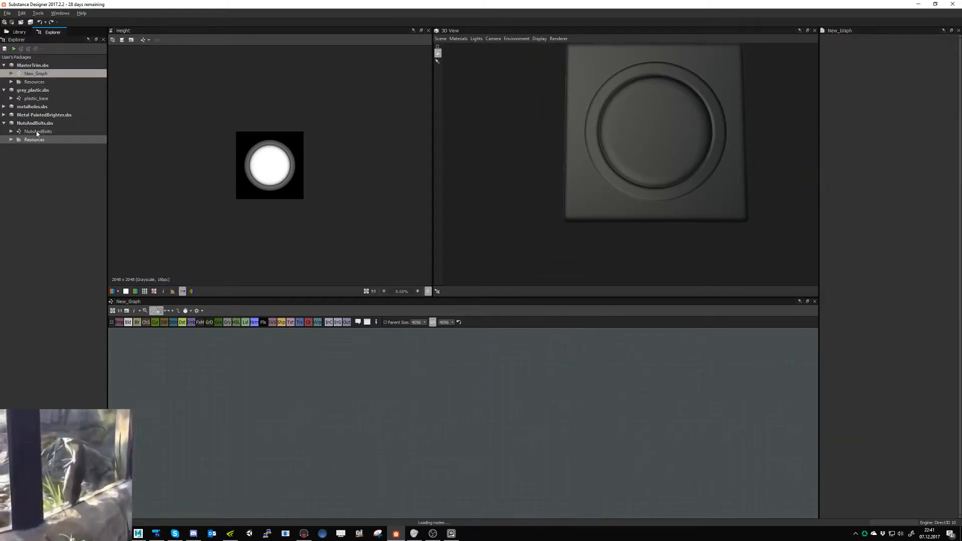
left_click_drag(37, 132, 310, 363)
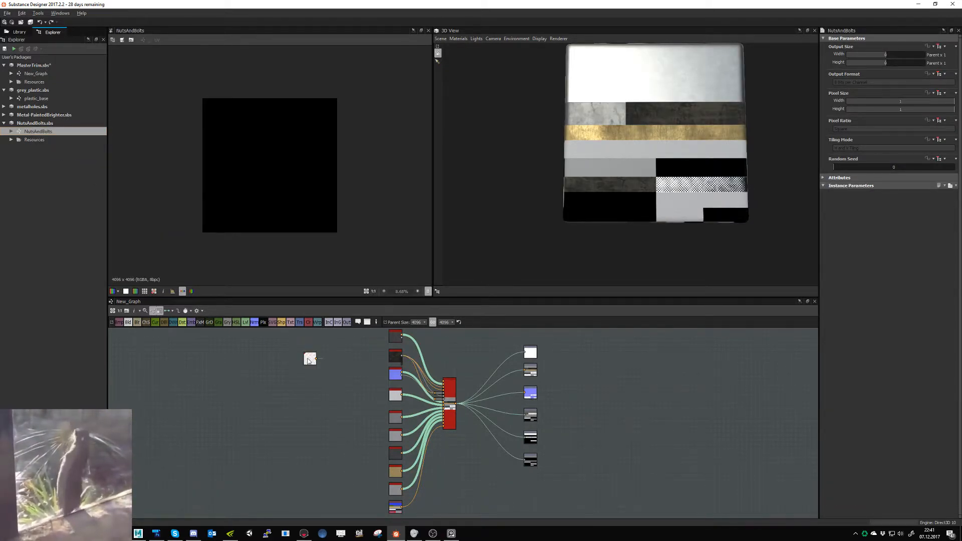
middle_click_drag(322, 381, 265, 391)
left_click_drag(253, 392, 340, 348)
- Connect the NutsAndBolts node to the Multi-Material Blend node and open the blend's material colour parameters
scroll(364, 375, "up", 5)
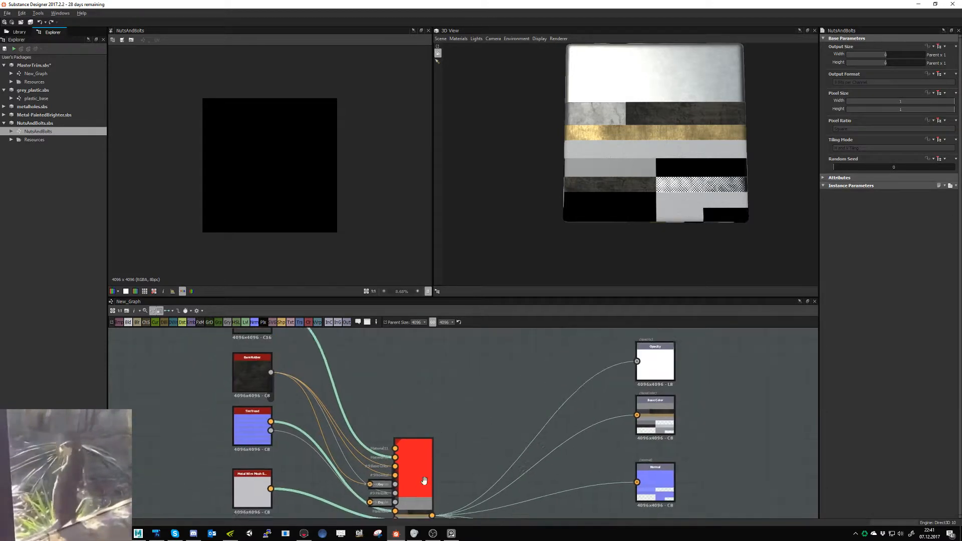
middle_click_drag(342, 382, 362, 316)
scroll(344, 392, "down", 1)
left_click(338, 377)
scroll(384, 424, "up", 4)
left_click(385, 425)
left_click(410, 369)
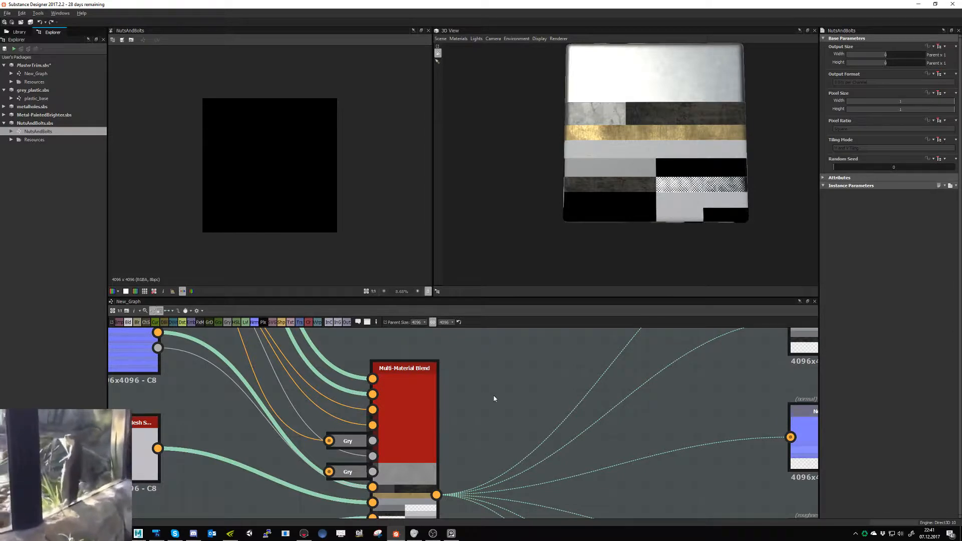
scroll(494, 398, "down", 1)
scroll(450, 387, "down", 3)
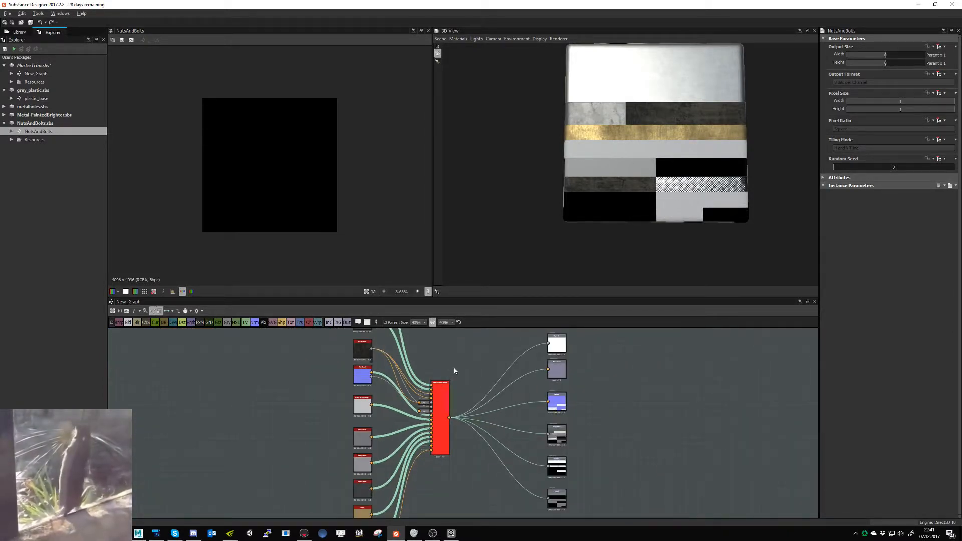
double_click(445, 383)
scroll(830, 420, "down", 20)
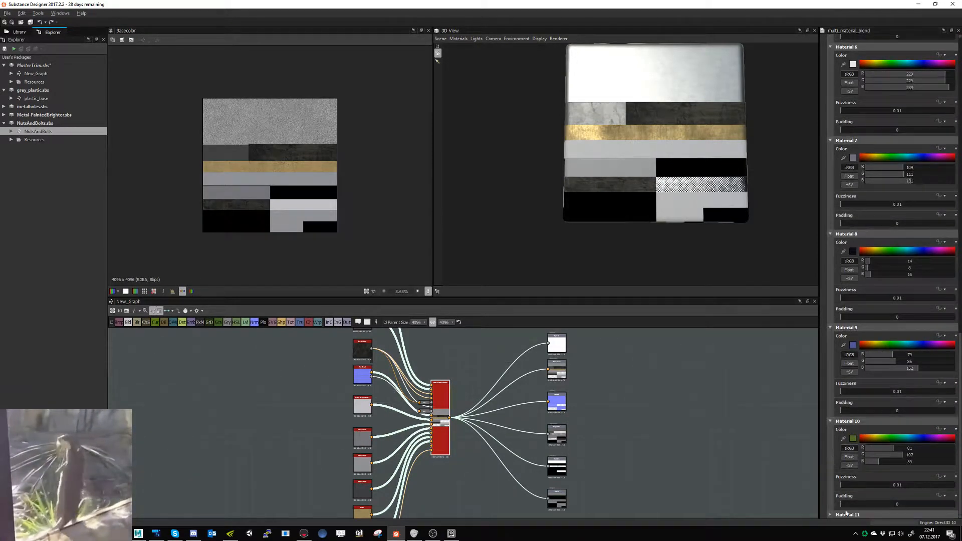
- Try assigning the mask bitmap's pink block colour to Material 10 and inspect that block on the 3D preview
middle_click_drag(425, 516, 490, 443)
scroll(453, 448, "up", 8)
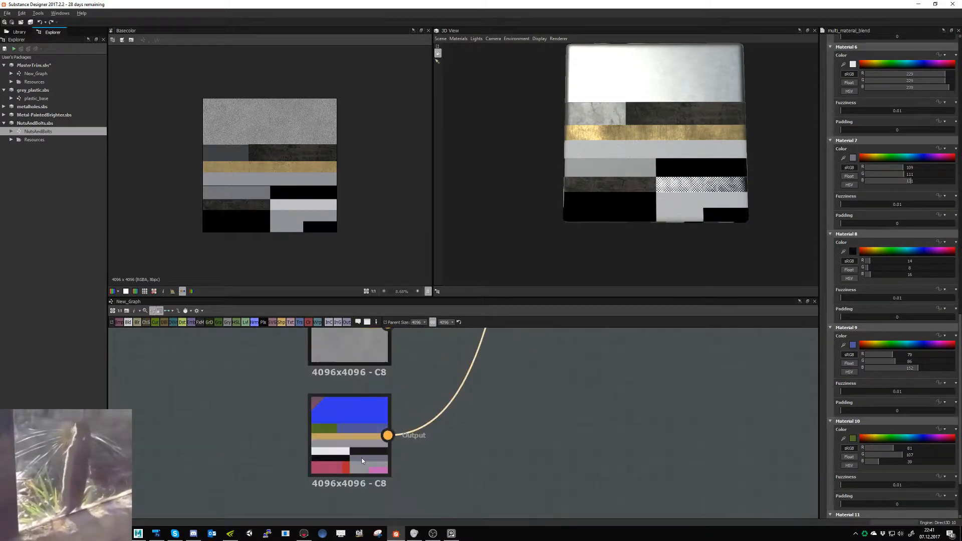
middle_click_drag(374, 482, 421, 408)
scroll(420, 408, "up", 2)
left_click(839, 439)
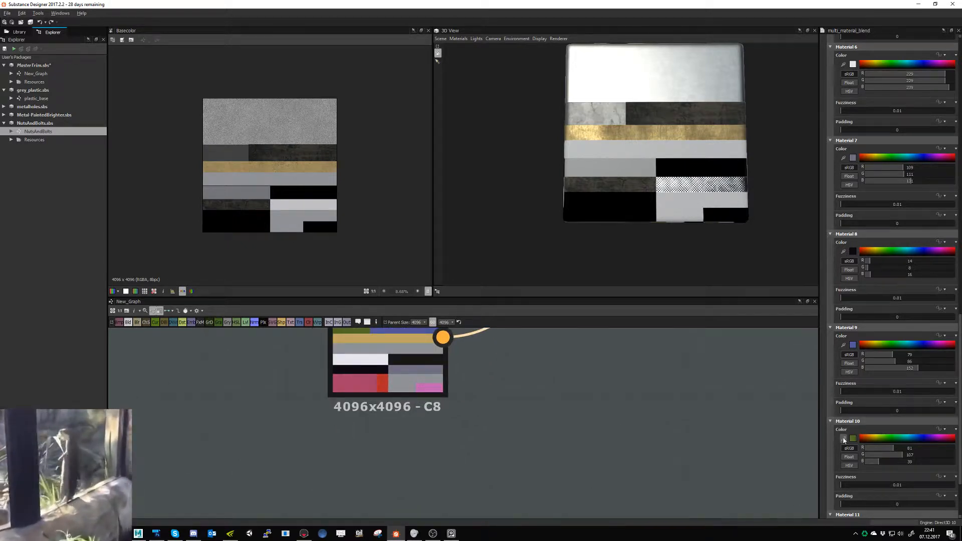
left_click(430, 388)
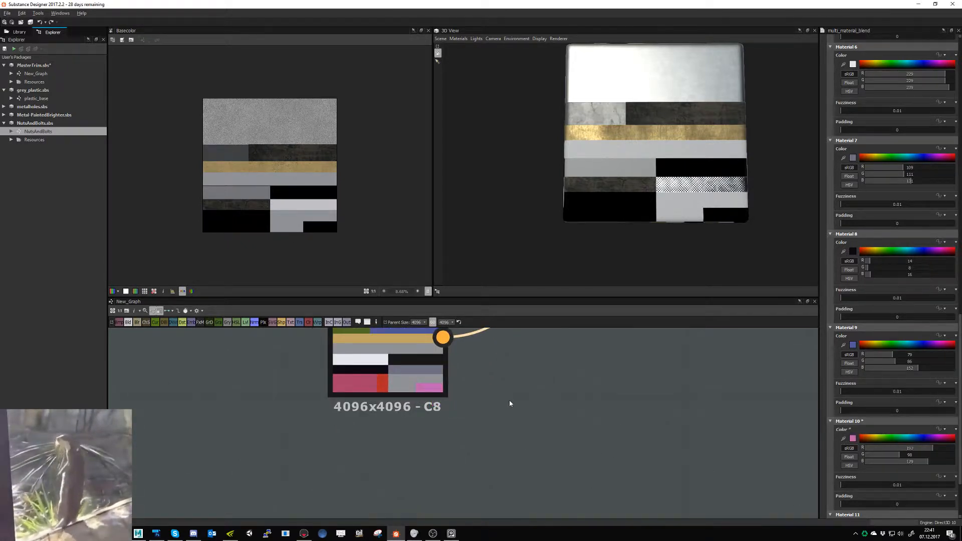
scroll(509, 403, "down", 5)
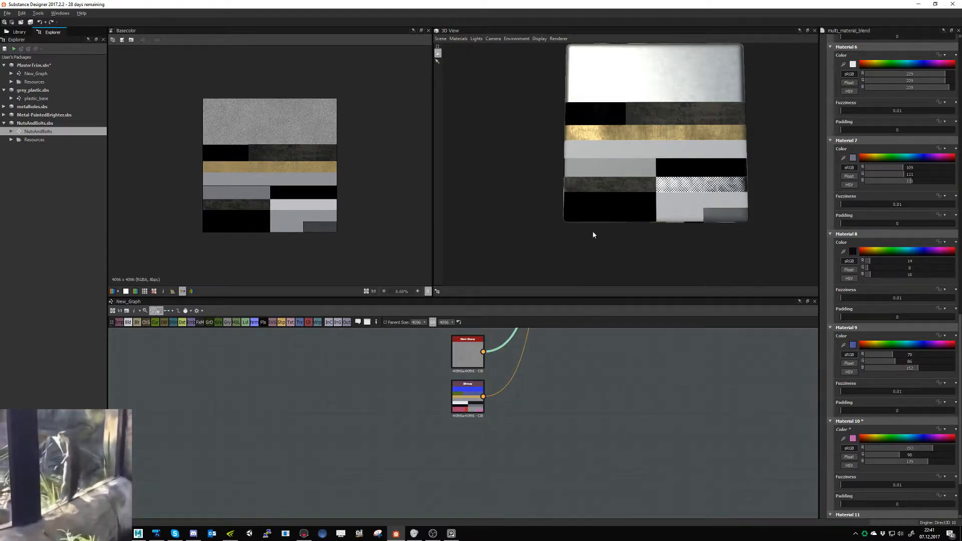
left_click_drag(720, 217, 694, 219)
scroll(702, 236, "up", 6)
middle_click_drag(704, 240, 670, 214)
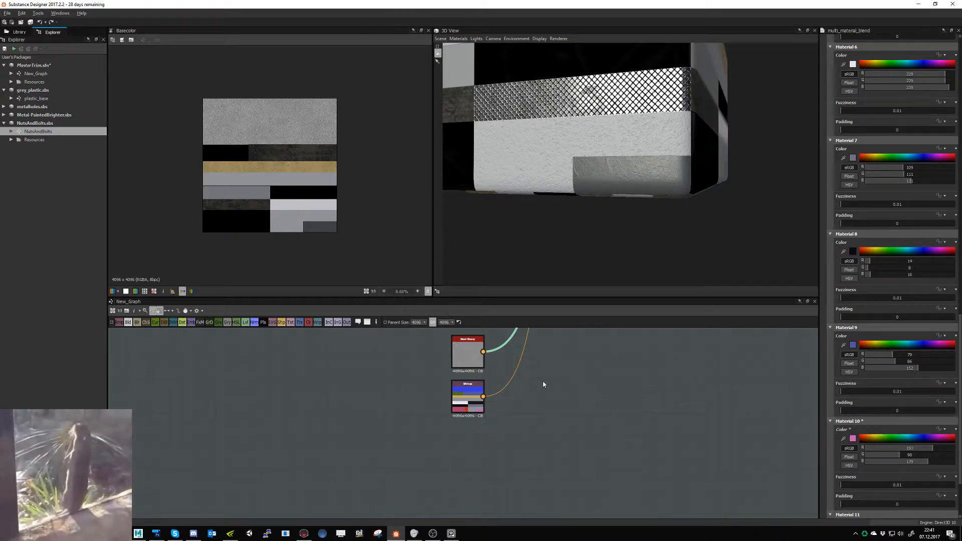
- Set Material 10's colour to the grey sampled from the mask bitmap and check the strips on the 3D preview
middle_click_drag(518, 379, 505, 514)
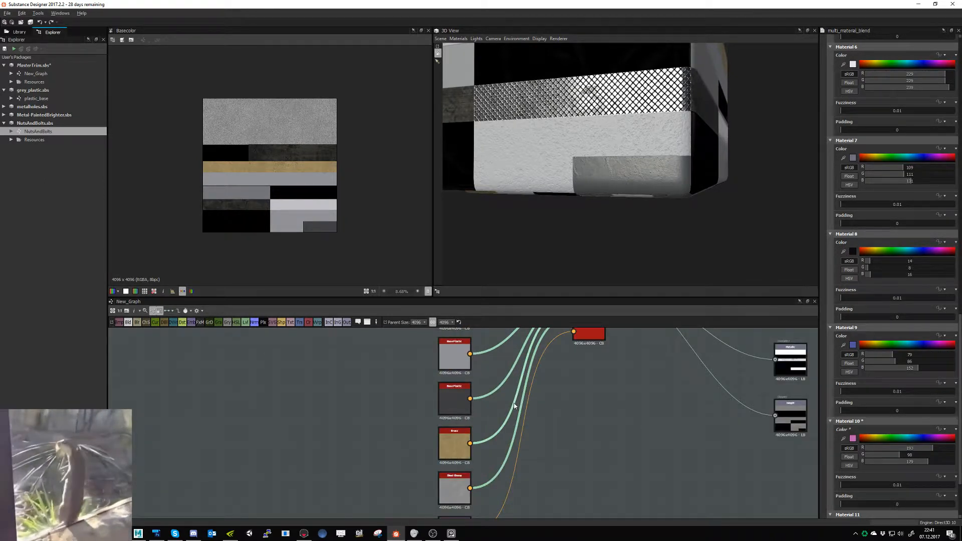
middle_click_drag(500, 470, 520, 382)
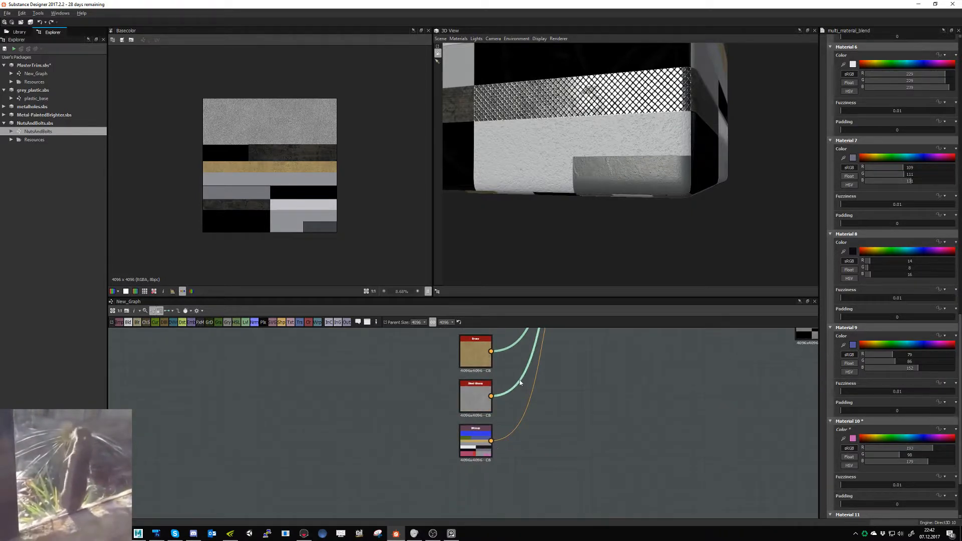
right_click_drag(490, 467, 733, 475, "alt")
left_click(844, 439)
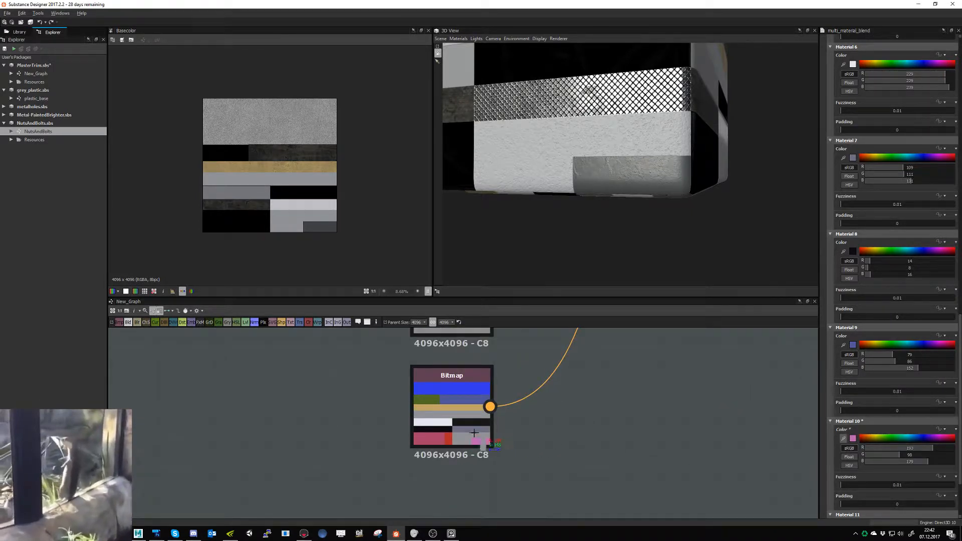
left_click(459, 415)
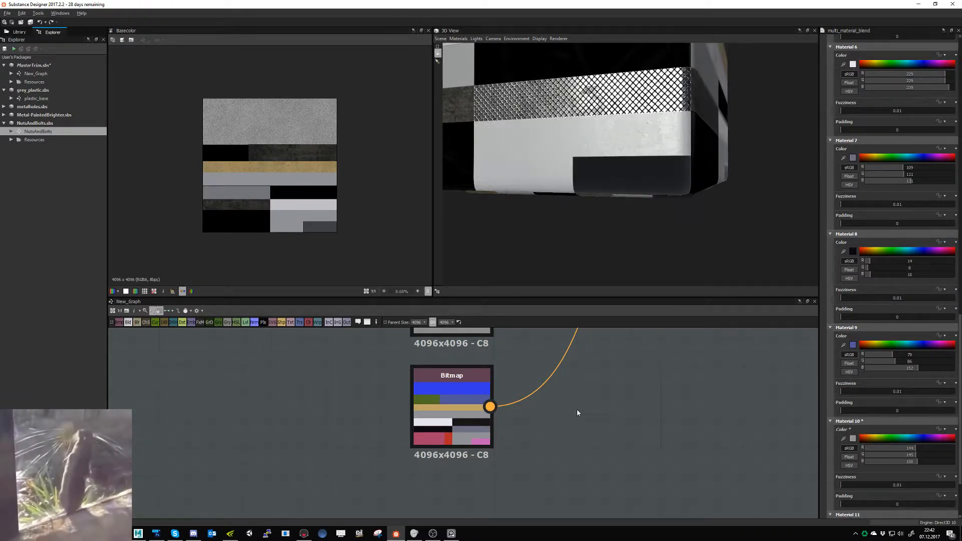
middle_click_drag(577, 194, 597, 226)
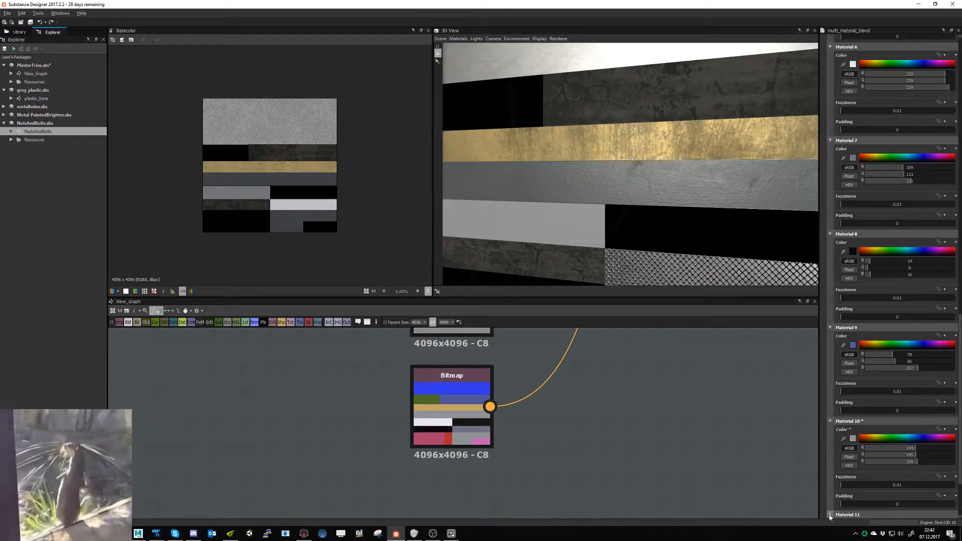
- Set Material 11's colour to the pink sampled from the mask bitmap and inspect the nuts-and-bolts block in 3D
scroll(840, 485, "down", 2)
left_click(843, 446)
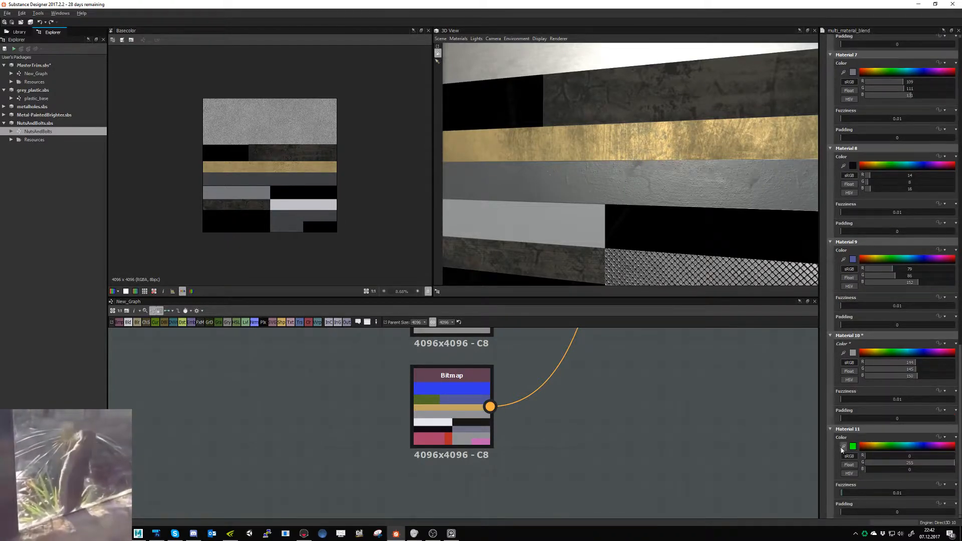
left_click(481, 440)
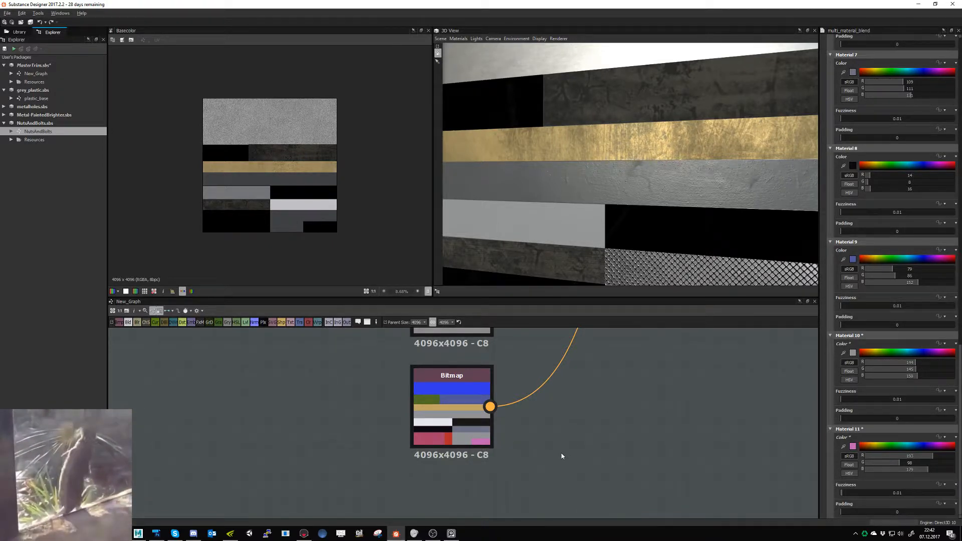
scroll(556, 226, "down", 4)
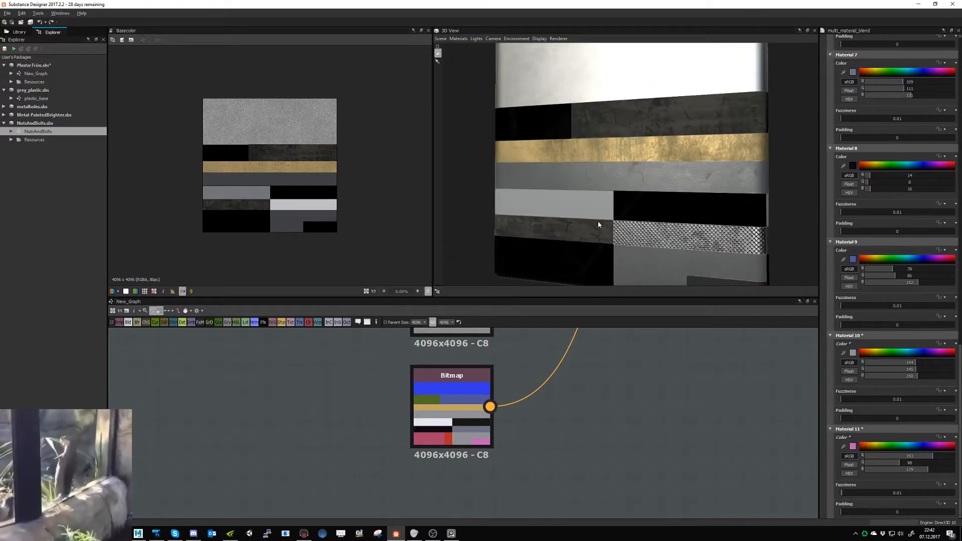
left_click_drag(598, 221, 625, 229)
scroll(715, 253, "up", 3)
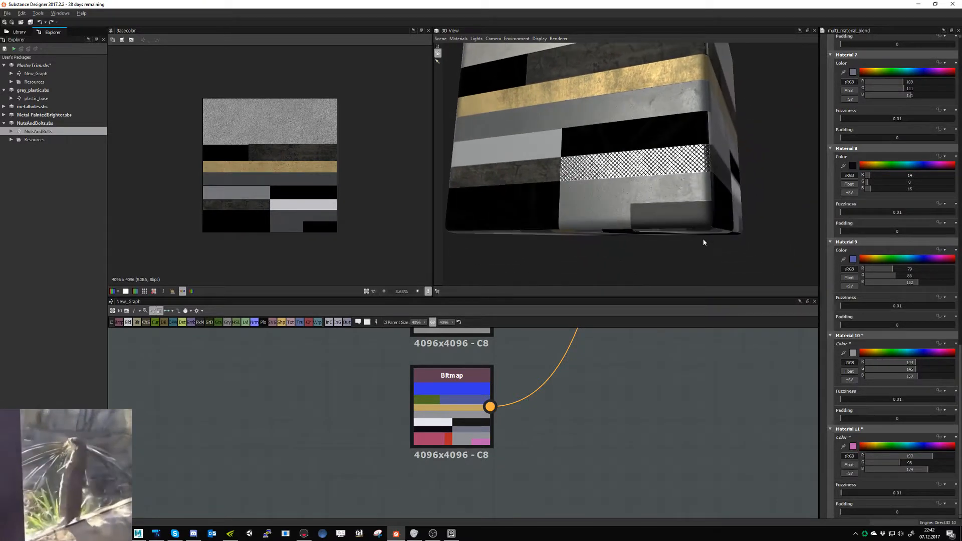
left_click_drag(704, 239, 713, 254)
scroll(612, 197, "up", 4)
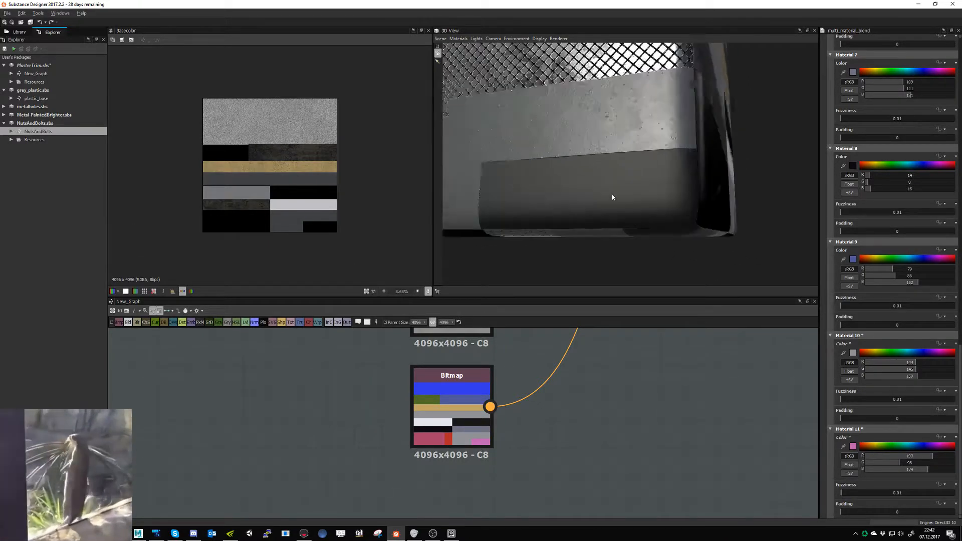
- Open the NutsAndBolts graph and examine its circular height map in the 2D and 3D previews
scroll(612, 196, "down", 4)
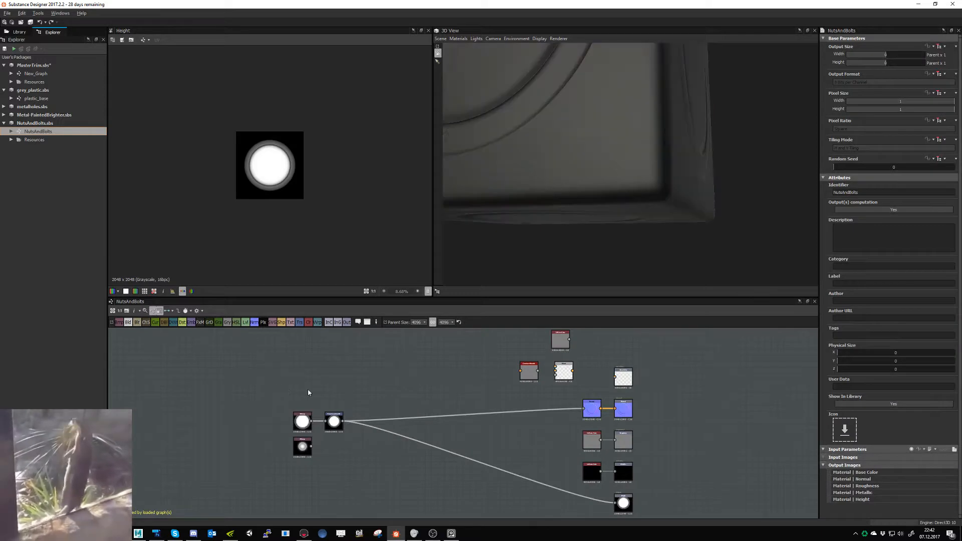
scroll(285, 224, "up", 1)
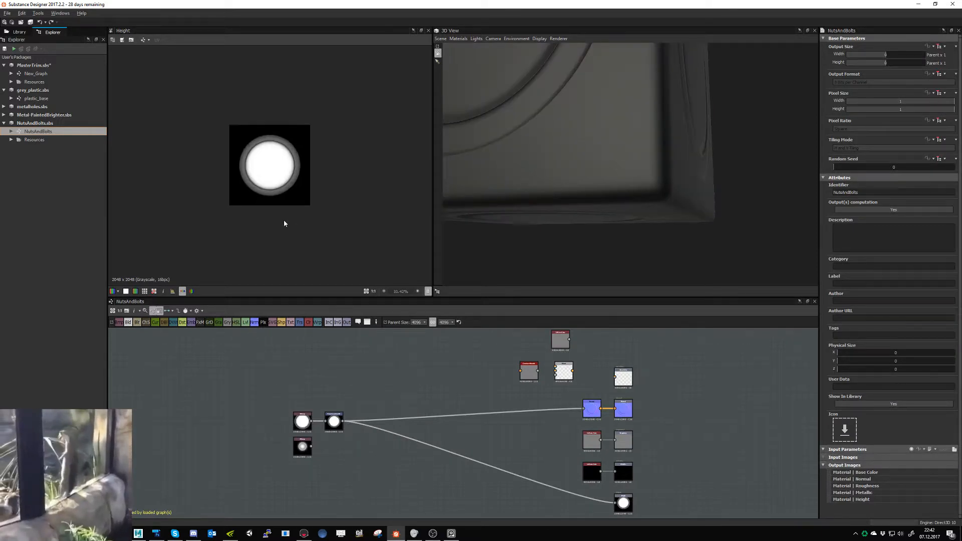
scroll(584, 206, "down", 5)
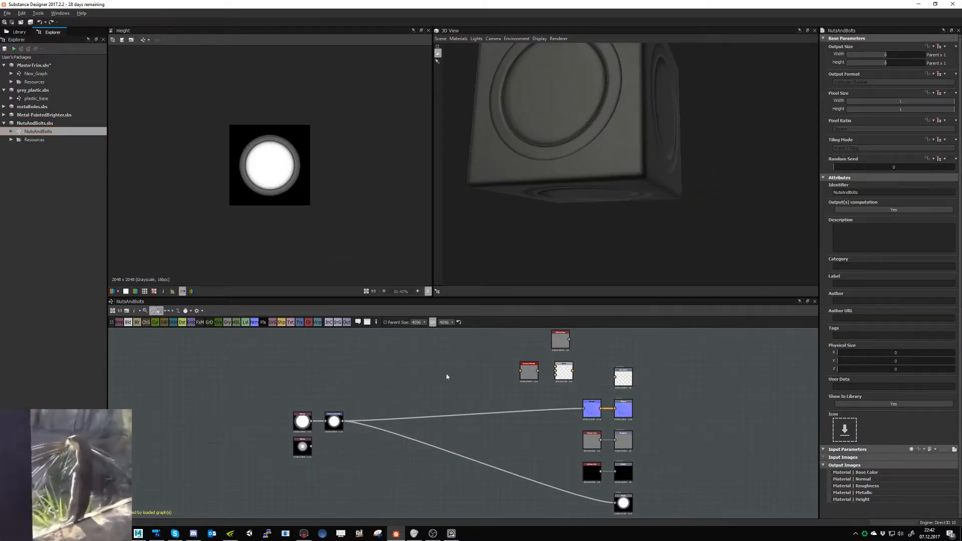
- Shrink the circle strongly with the NutsAndBolts graph's Transformation 2D node and check the nuts-and-bolts block in New_Graph's 3D preview
double_click(334, 422)
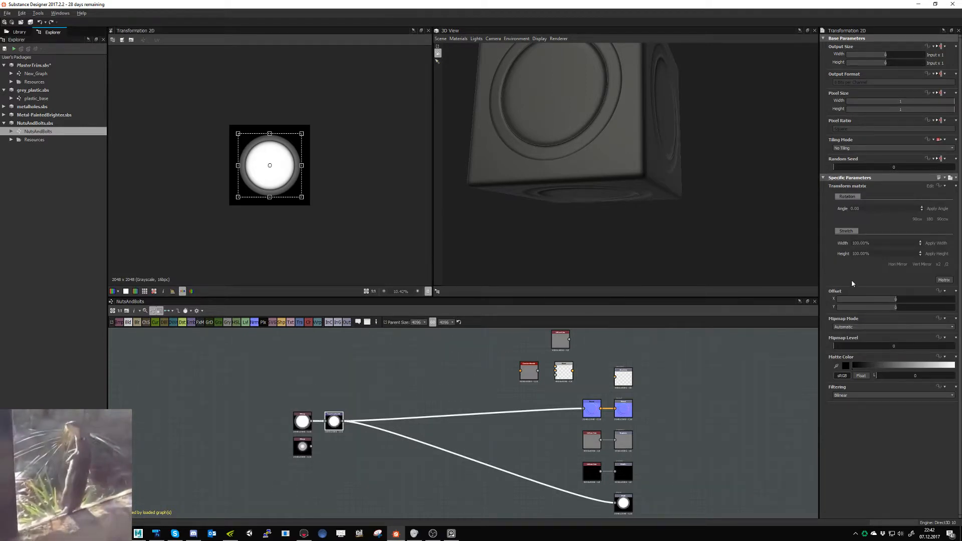
left_click(947, 264)
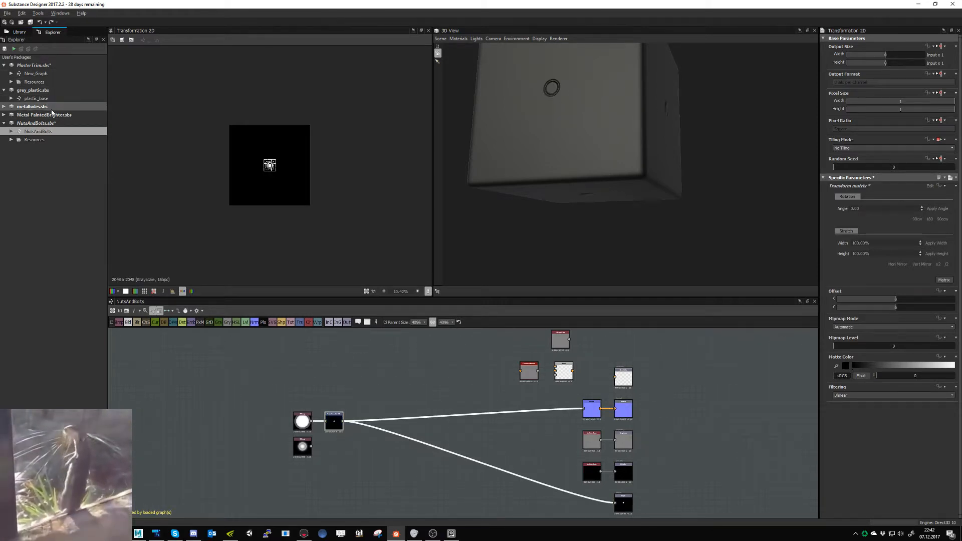
double_click(36, 73)
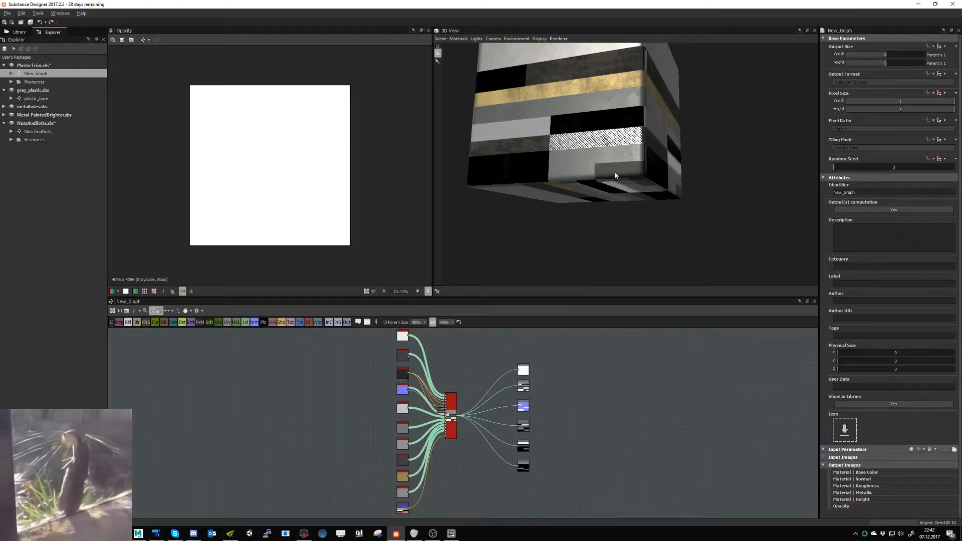
mouse_move(615, 172)
left_mouse_down()
mouse_move(615, 152)
mouse_move(616, 162)
left_mouse_up()
scroll(620, 168, "up", 6)
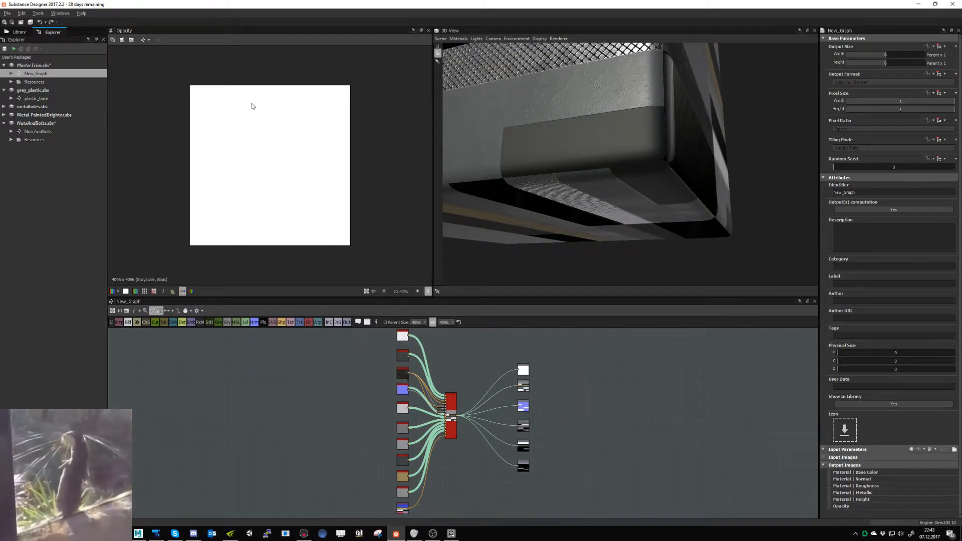
- Examine the colour strips and the pink nuts-and-bolts block in the Trim_1_new mask bitmap
scroll(424, 441, "up", 5)
scroll(424, 441, "up", 5)
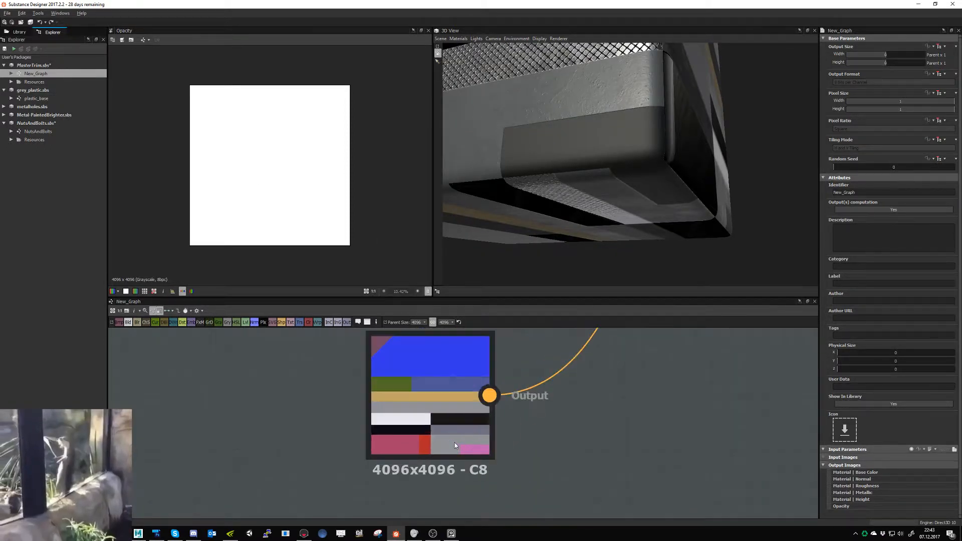
scroll(455, 442, "down", 5)
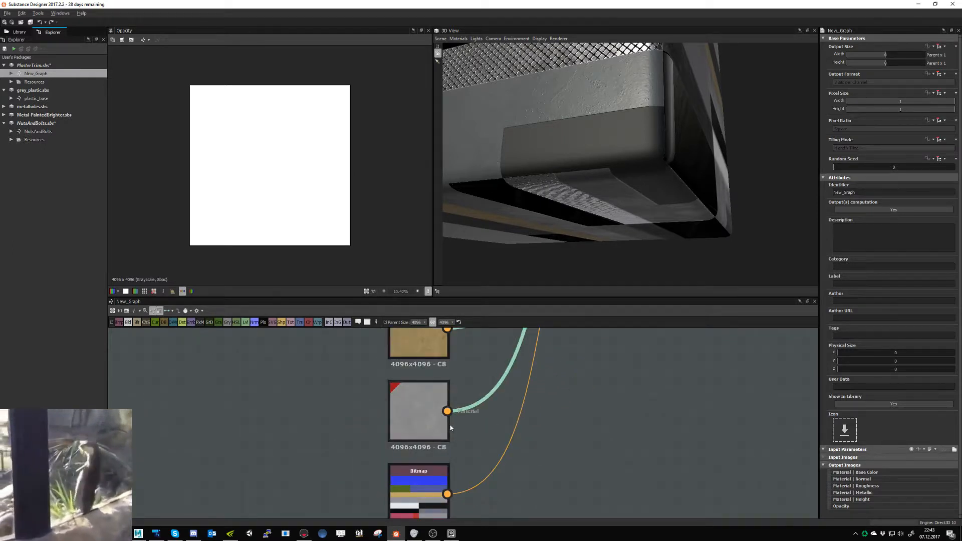
left_click(432, 489)
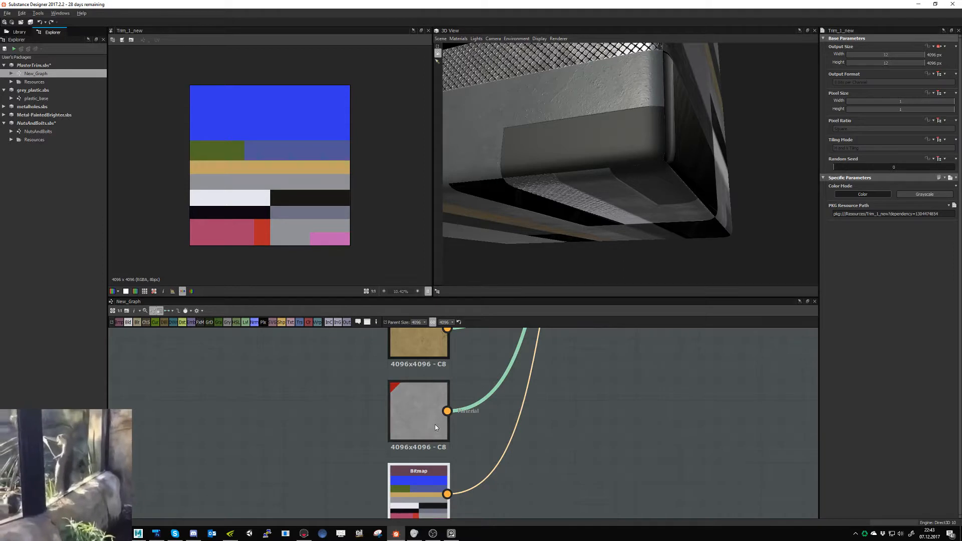
- Preview the NutsAndBolts node's base colour and display the graph's material connections as individual channel links
middle_click_drag(521, 383, 422, 504)
scroll(423, 503, "down", 3)
middle_click_drag(479, 389, 442, 494)
middle_click_drag(468, 366, 470, 445)
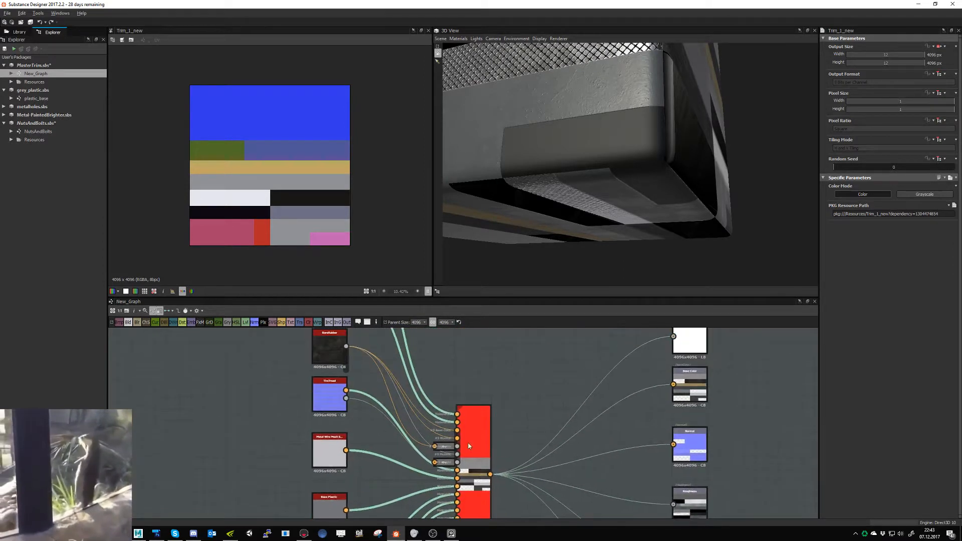
middle_click_drag(424, 381, 446, 474)
middle_click_drag(398, 395, 413, 443)
scroll(413, 443, "down", 1)
double_click(371, 392)
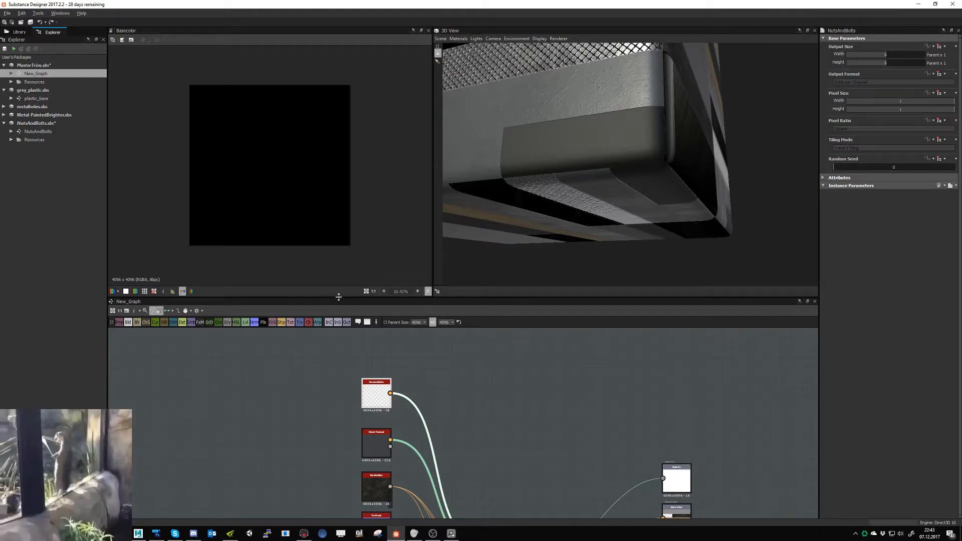
scroll(381, 401, "up", 4)
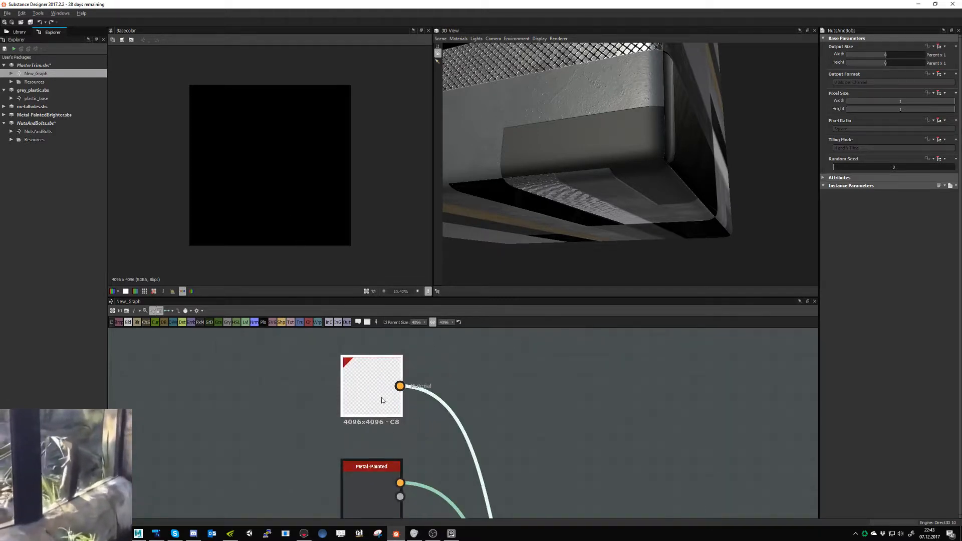
left_click(168, 312)
left_click(182, 320)
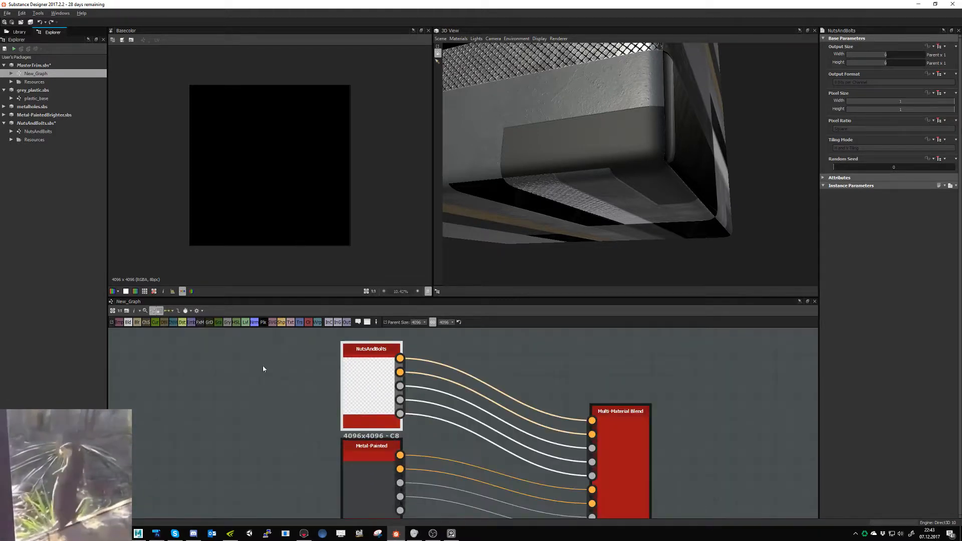
- Inspect the NutsAndBolts node's normal, base colour, roughness, metallic and height outputs in the 2D preview
left_click(400, 372)
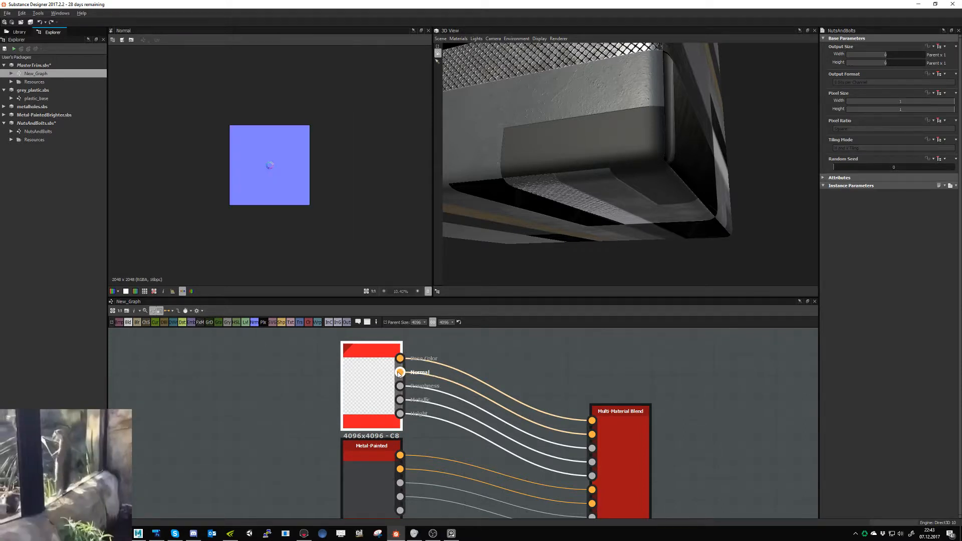
scroll(281, 189, "up", 5)
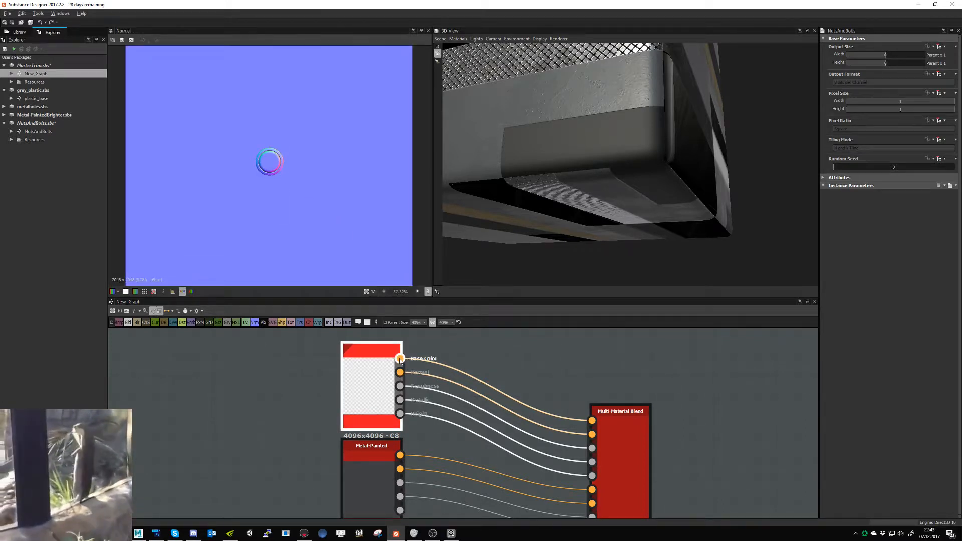
left_click(400, 358)
scroll(303, 220, "down", 5)
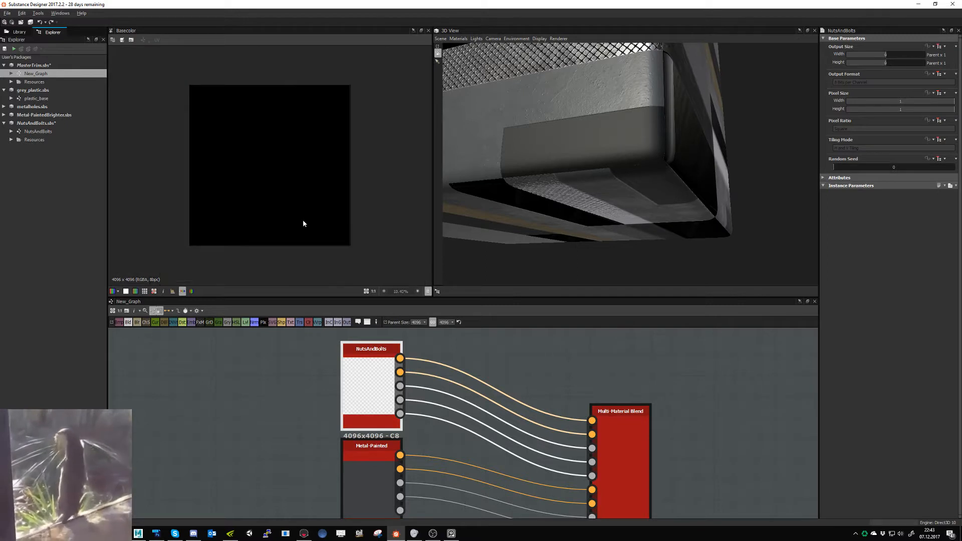
left_click(399, 372)
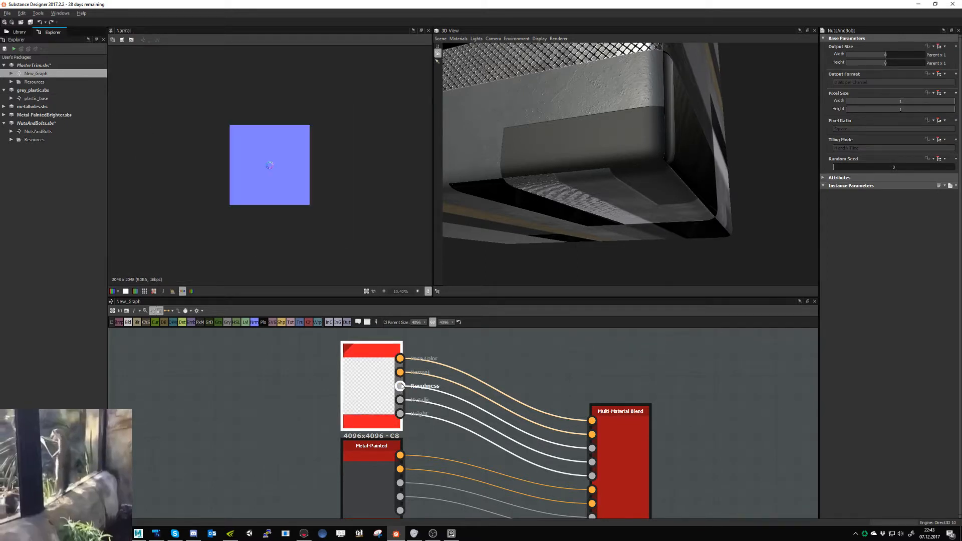
left_click(400, 385)
left_click(399, 400)
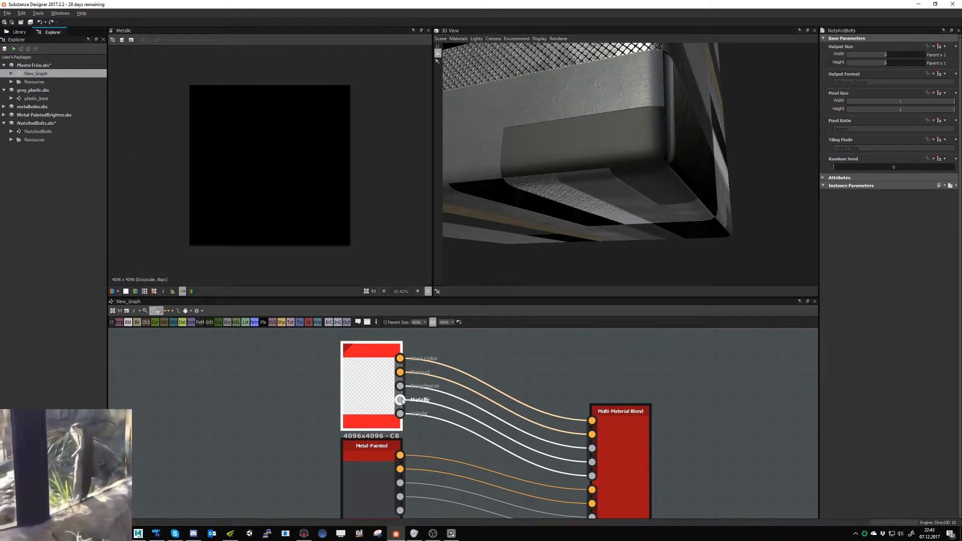
left_click(400, 413)
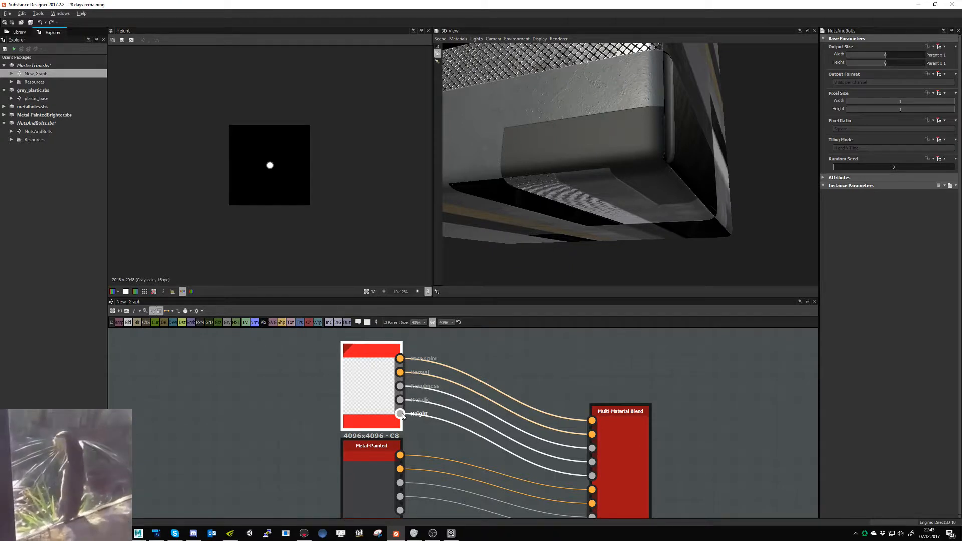
- Try the Multi-Material Blend node's Opacity channel, leave it set to False, and set the number of materials to 14
double_click(594, 422)
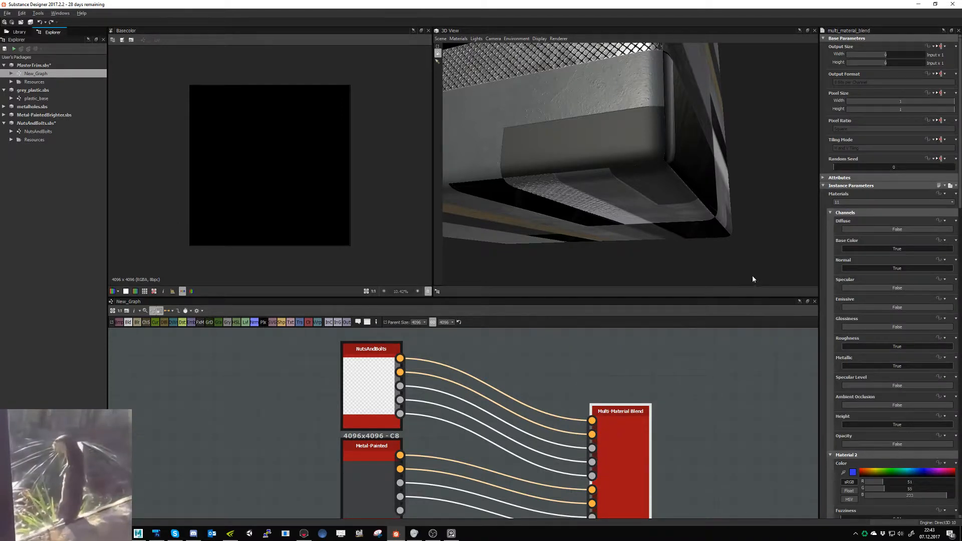
left_click(897, 444)
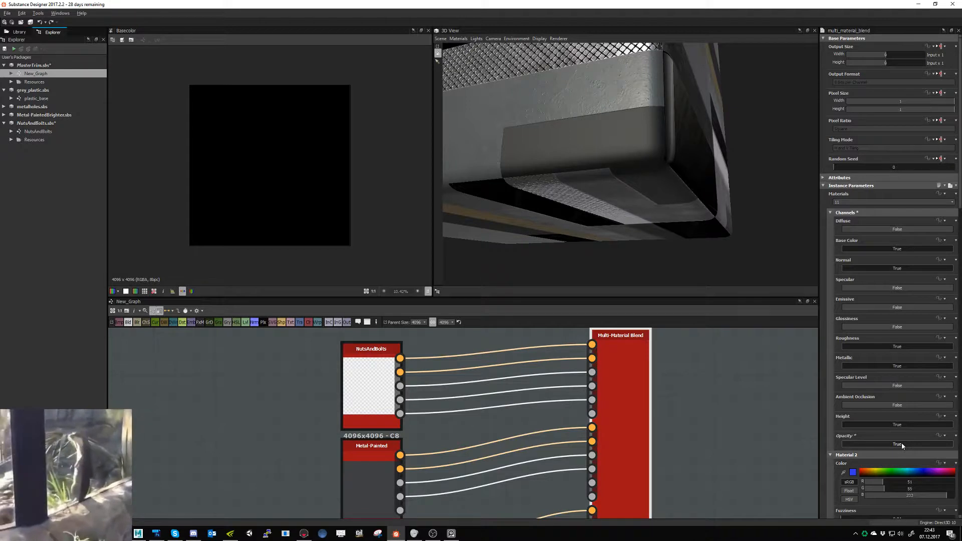
left_click(898, 444)
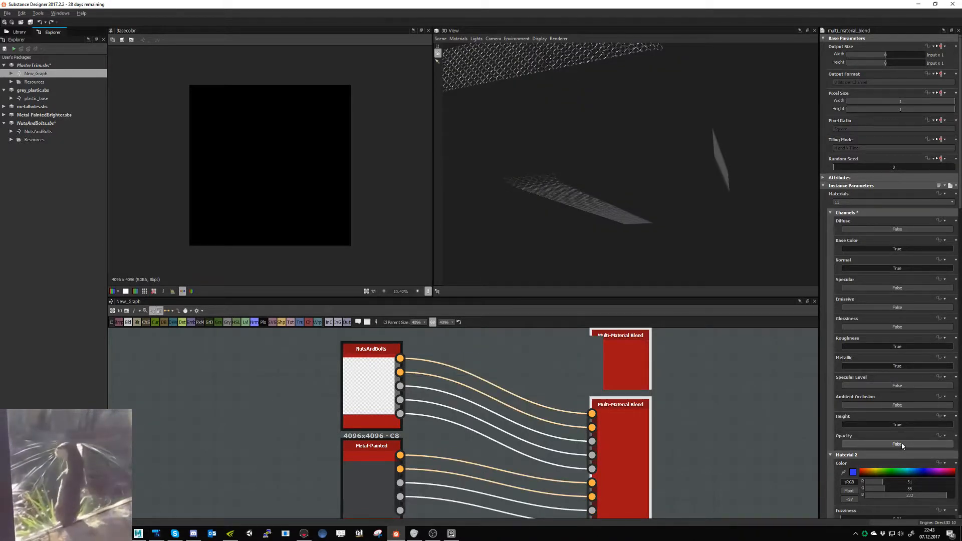
left_click(854, 202)
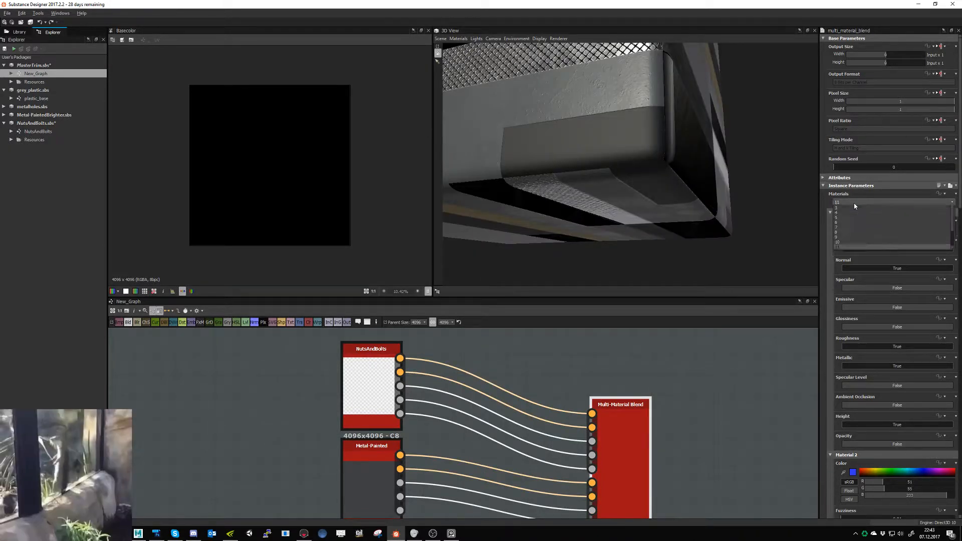
scroll(858, 225, "down", 2)
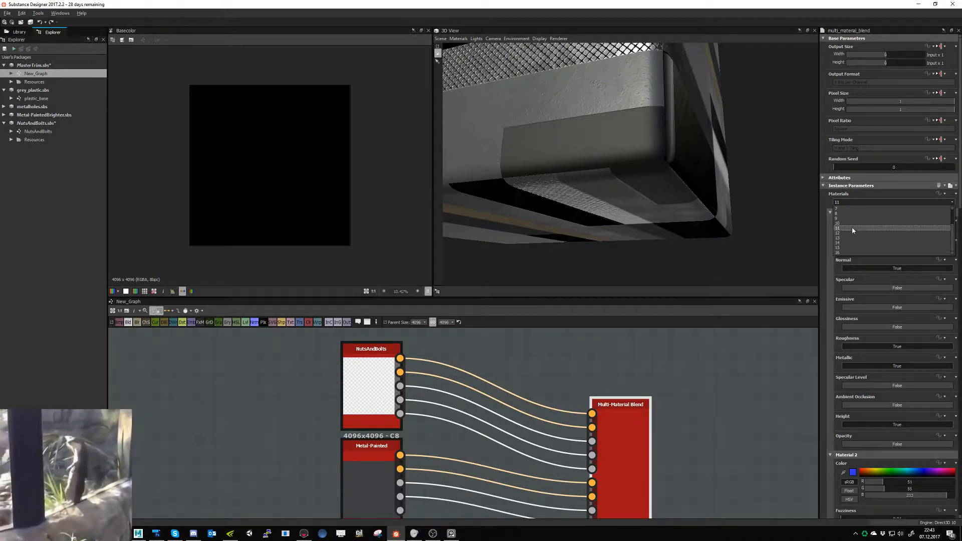
left_click(850, 243)
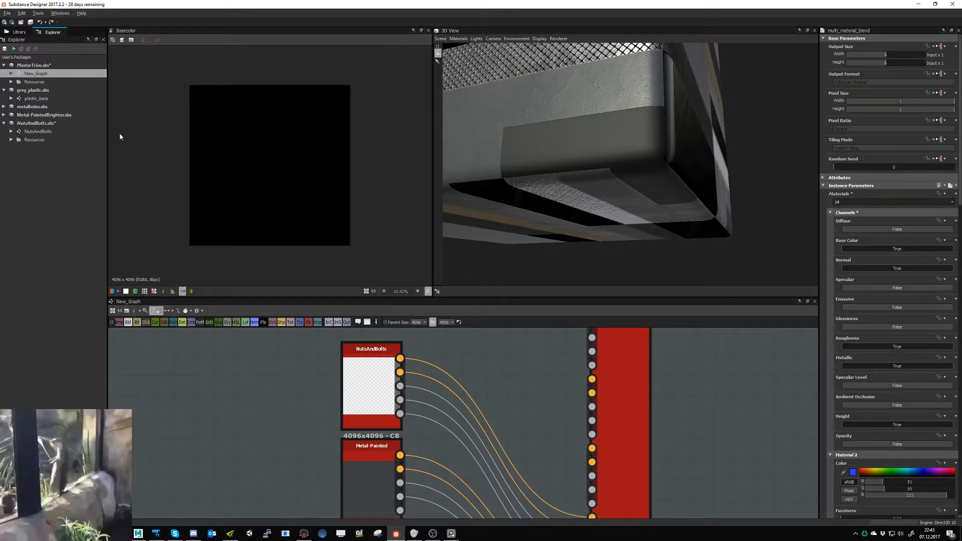
- Open the NutsAndBolts graph and examine its Normal, Roughness, Metallic and Height output nodes
left_click(48, 132)
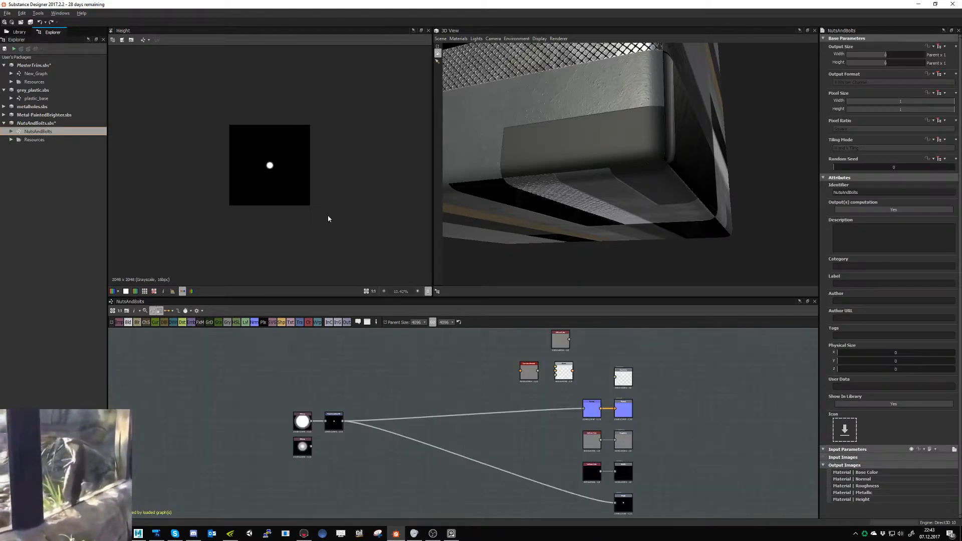
middle_click_drag(593, 355, 470, 345)
scroll(479, 410, "up", 3)
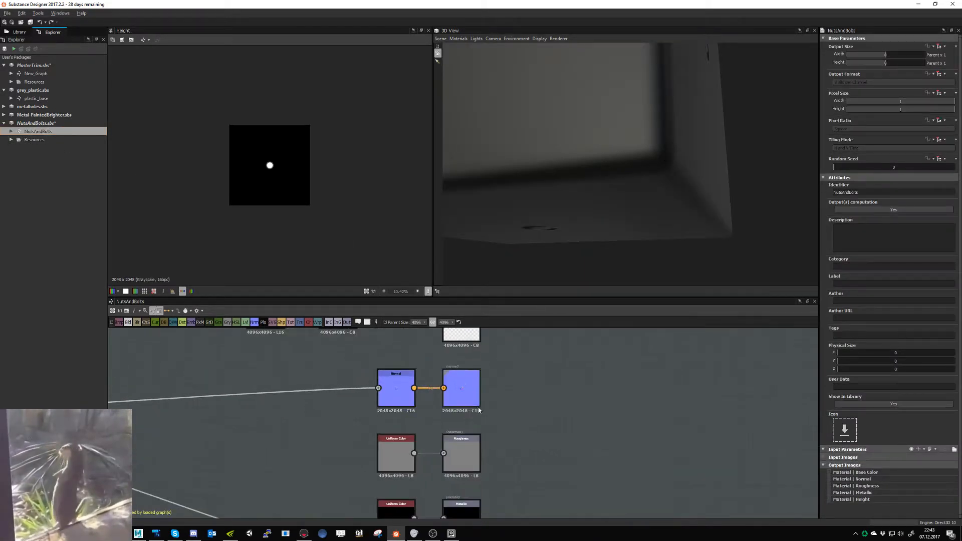
left_click(467, 390)
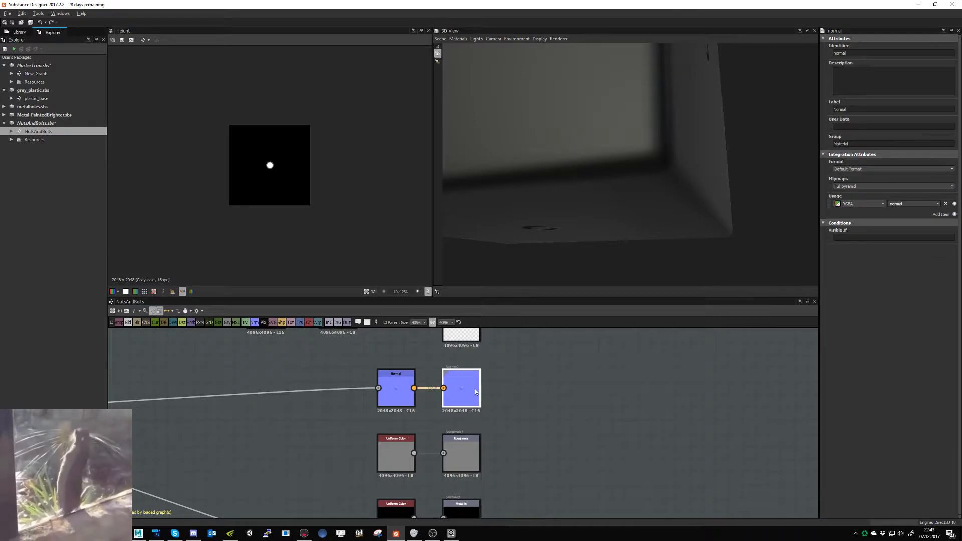
middle_click_drag(448, 459, 506, 414)
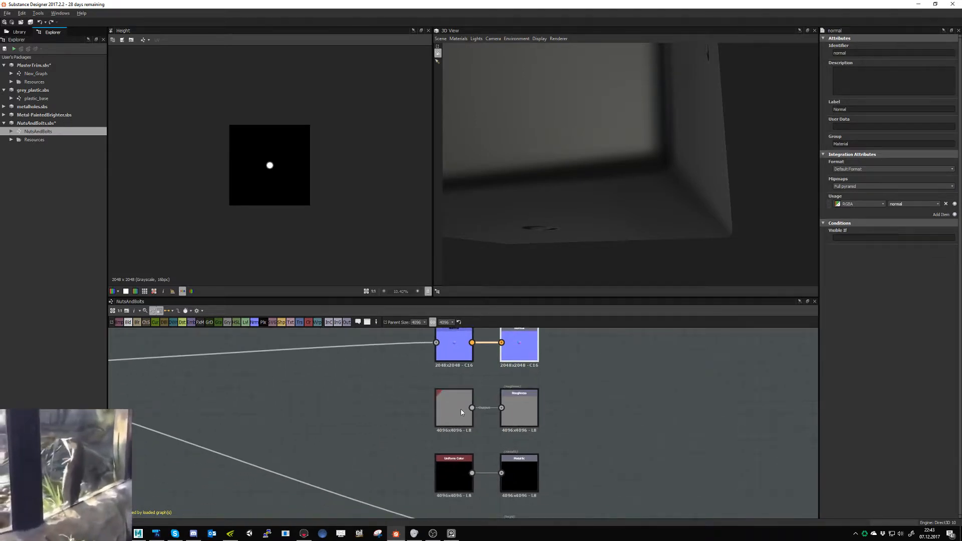
middle_click_drag(574, 441, 564, 361)
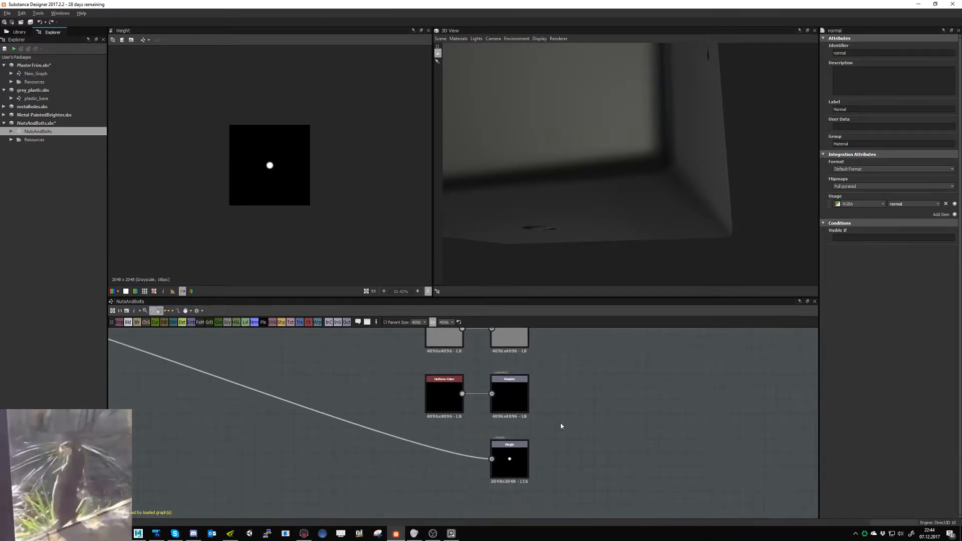
scroll(536, 448, "down", 3)
middle_click_drag(541, 415, 523, 481)
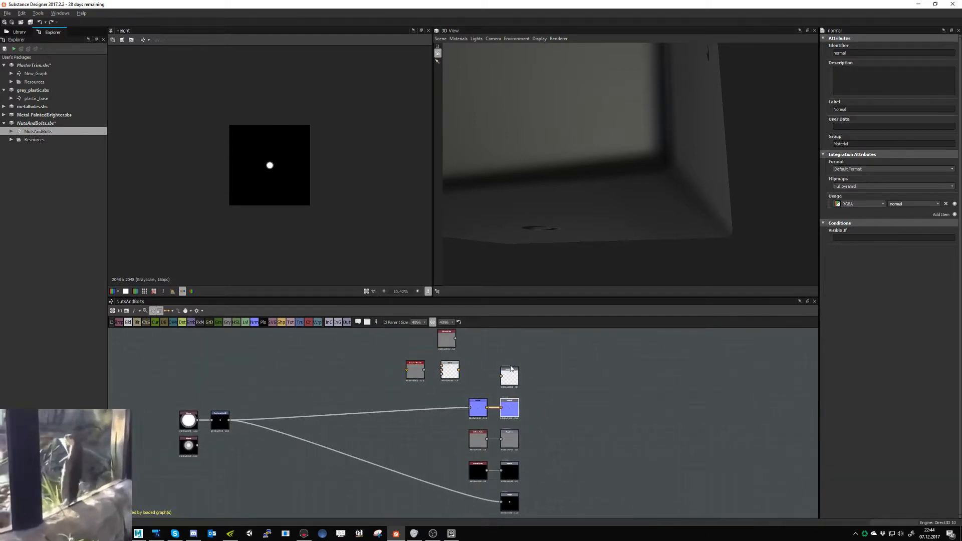
- Wire the Normal node through Curvature Smooth and the Blend node into the Base Color output
scroll(524, 388, "up", 3)
middle_click_drag(411, 400, 524, 351)
middle_click_drag(294, 442, 362, 431)
middle_click_drag(496, 412, 422, 474)
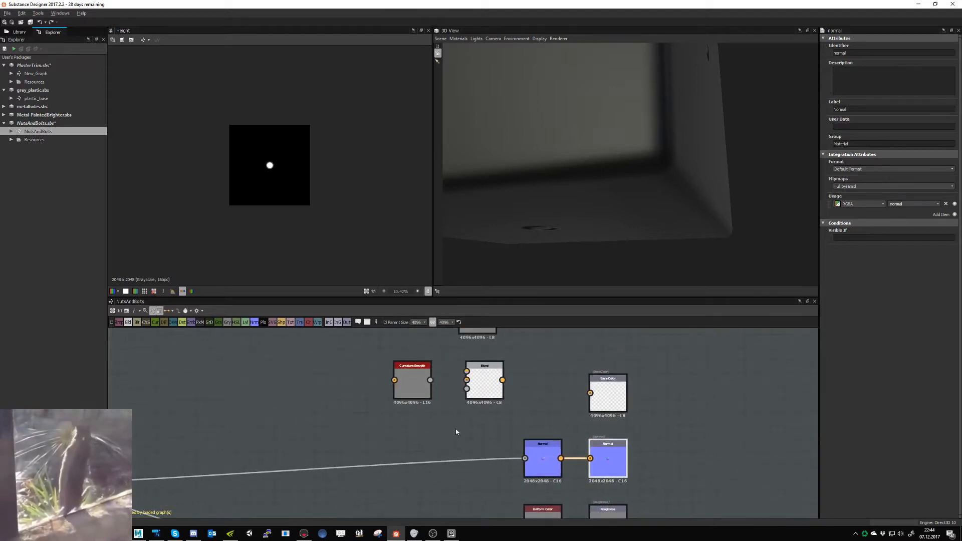
left_click_drag(533, 456, 394, 372)
left_click_drag(410, 458, 600, 396)
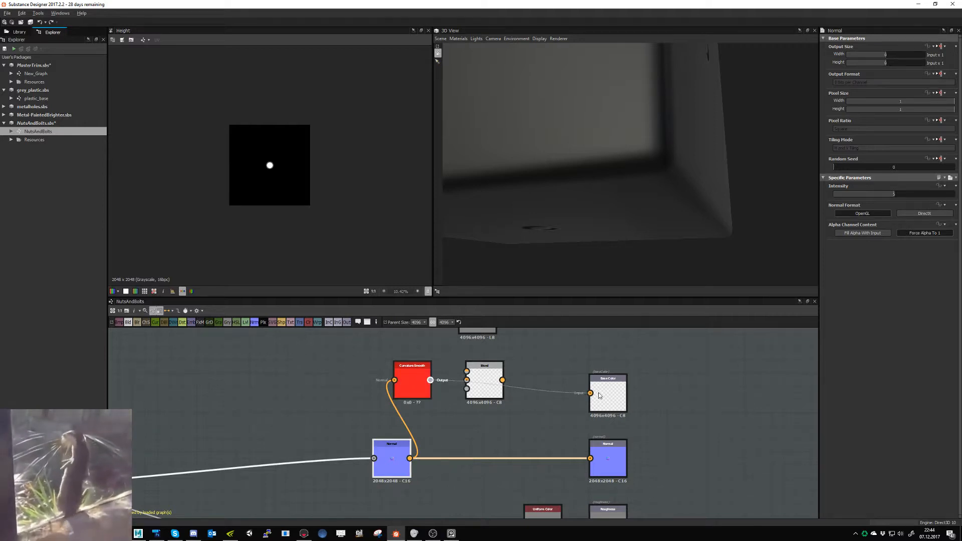
- Add a new output node to the NutsAndBolts graph and place it directly below the Height output
left_click(346, 322)
middle_click_drag(595, 430, 423, 397)
scroll(424, 398, "down", 3)
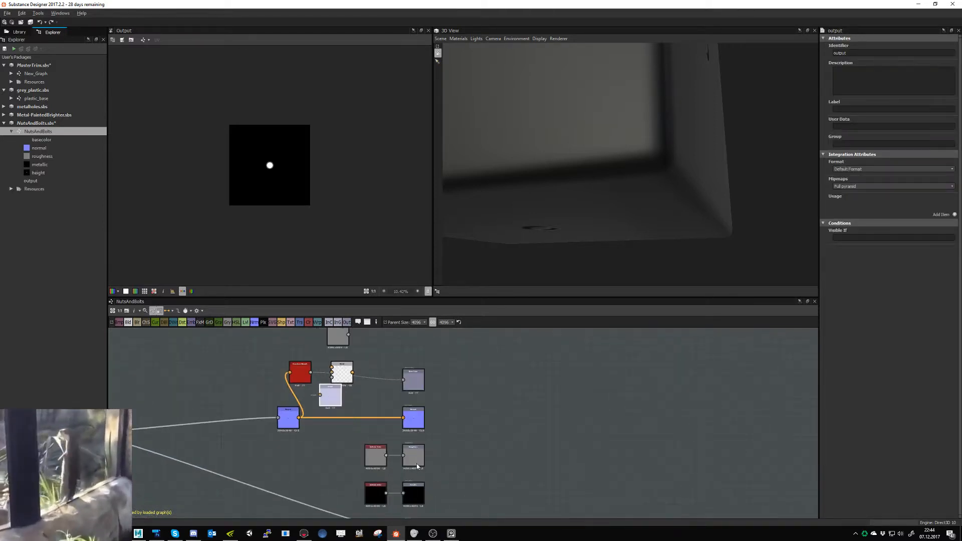
middle_click_drag(404, 490, 415, 392)
left_click_drag(428, 335, 430, 434)
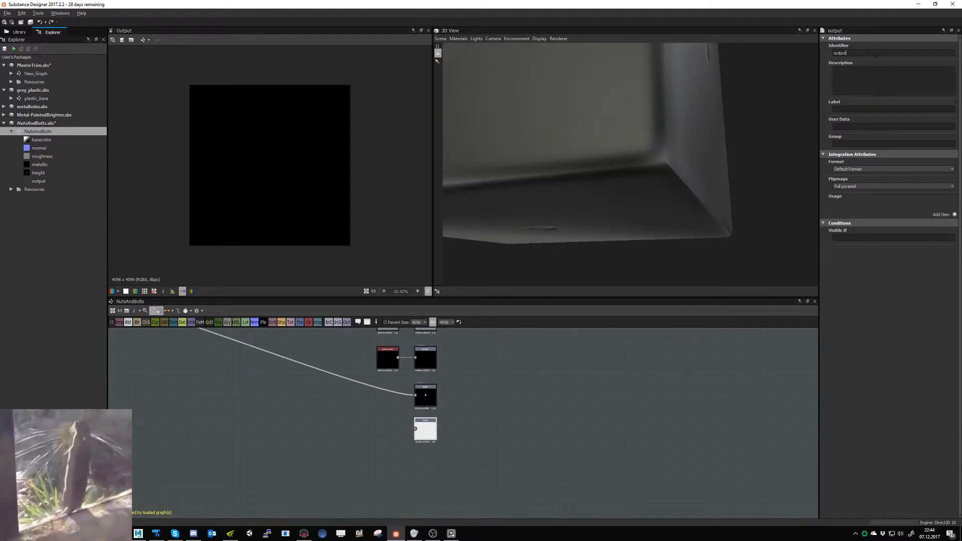
- Set the new output node's identifier and description to "opacity"
left_click(875, 54)
type("opacit")
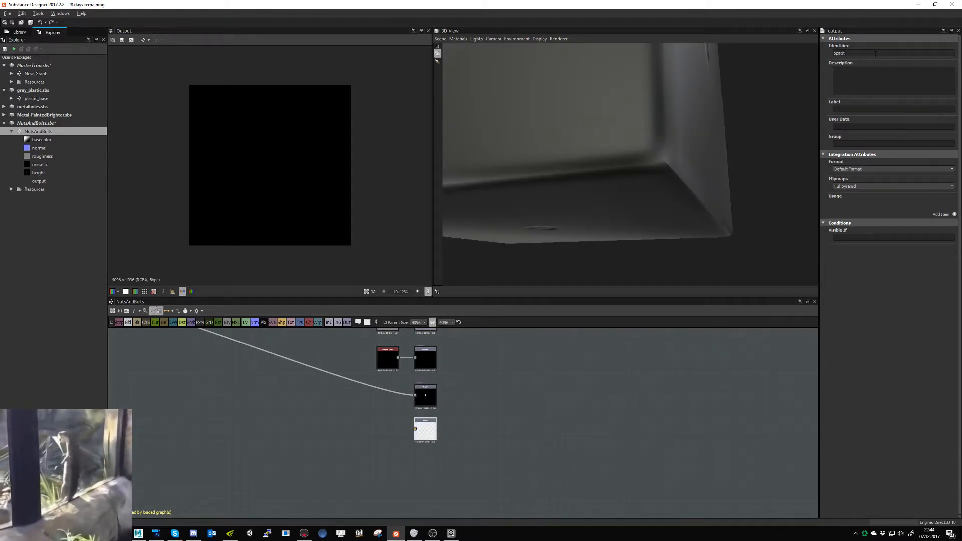
type("y")
key("Return")
double_click(875, 54)
key("ctrl+c")
left_click(875, 76)
key("ctrl+v")
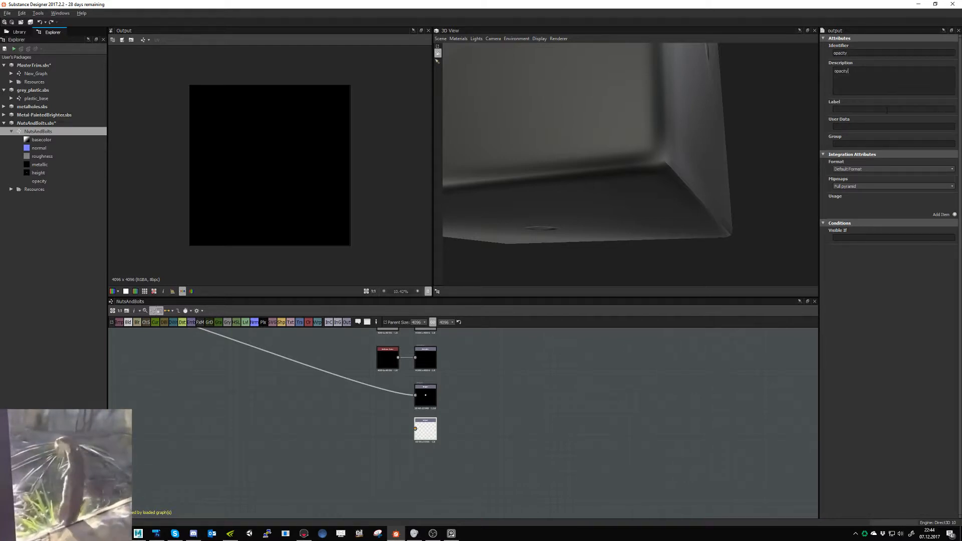
- Label the new output node "opacity" and add a usage entry to it
left_click(876, 109)
key("ctrl+v")
left_click(955, 214)
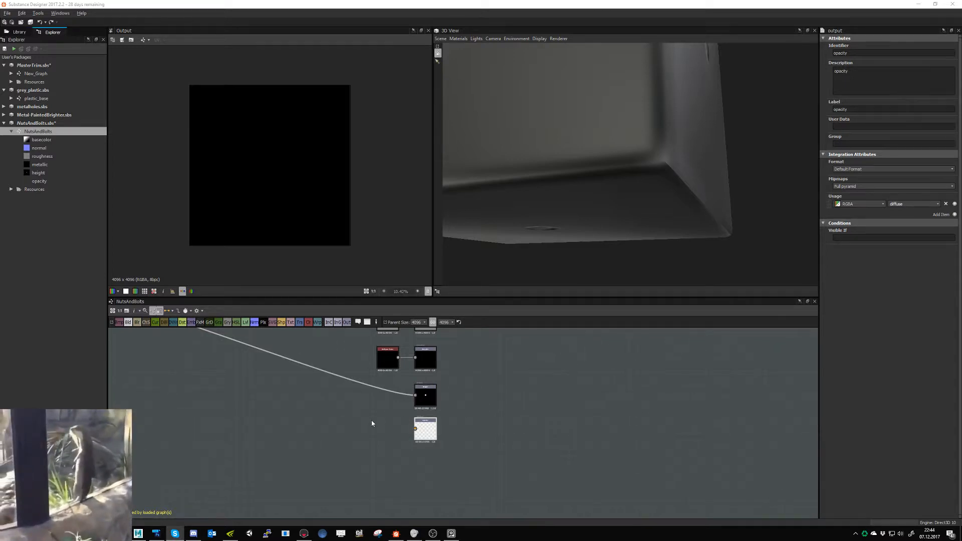
- Wire the node that feeds the Height output into the opacity output as well, and set the opacity output's usage to opacity
scroll(371, 421, "down", 2)
middle_click_drag(371, 421, 524, 453)
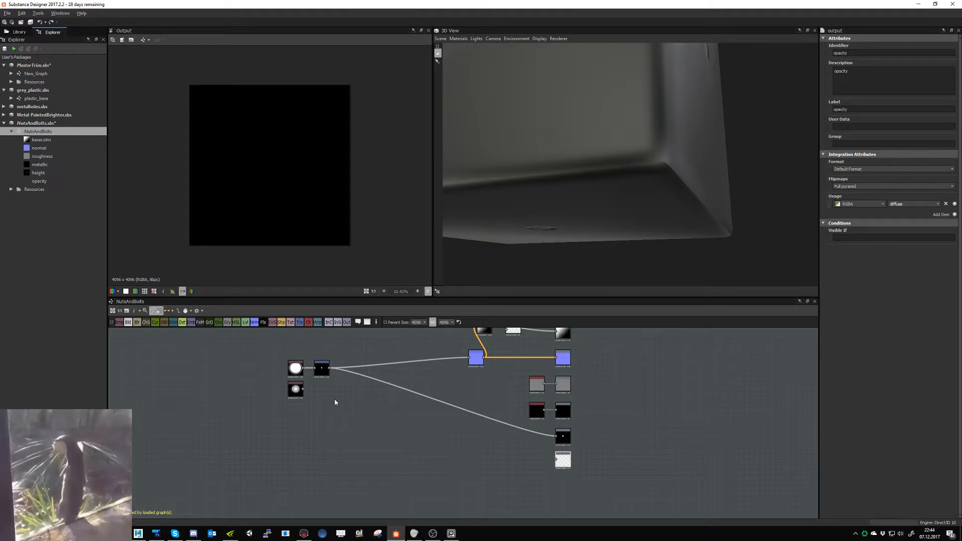
left_click_drag(329, 368, 557, 459)
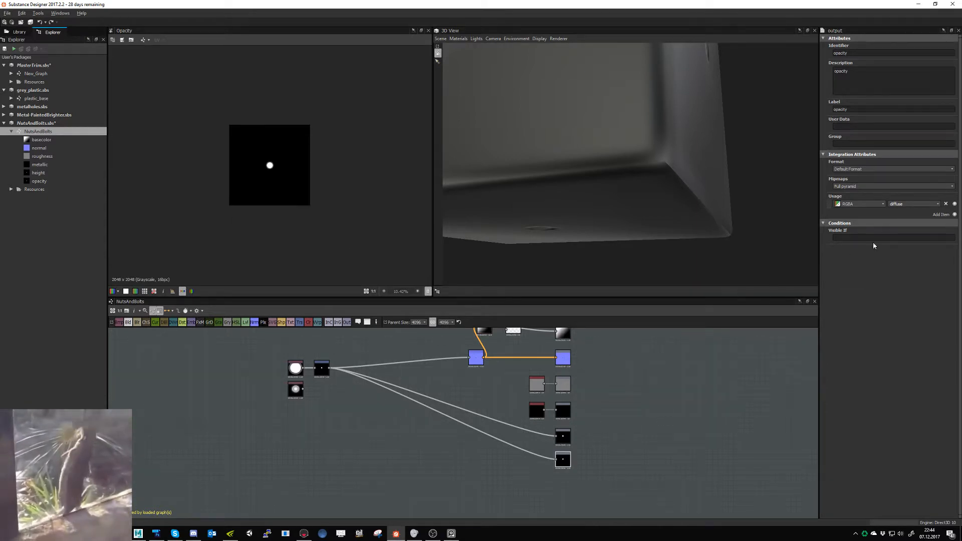
left_click(926, 204)
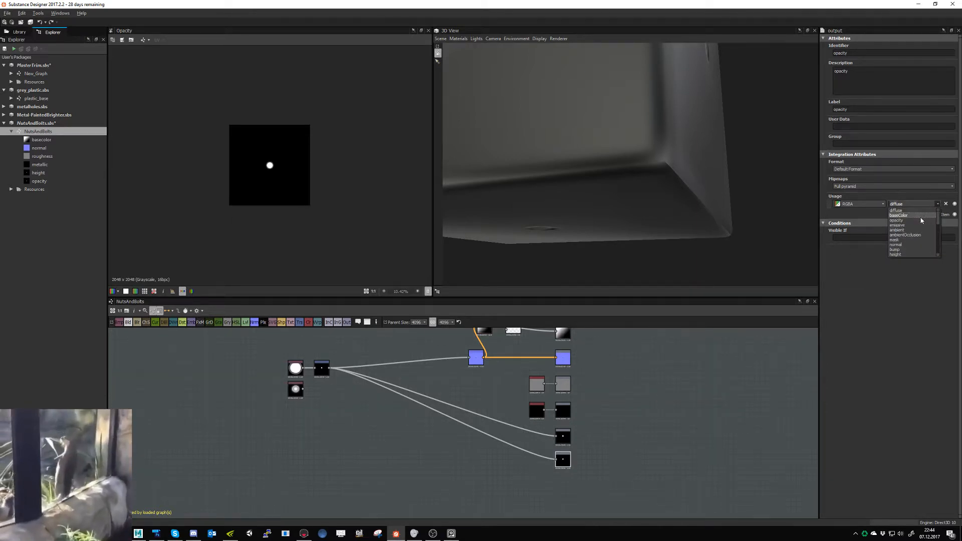
left_click(920, 220)
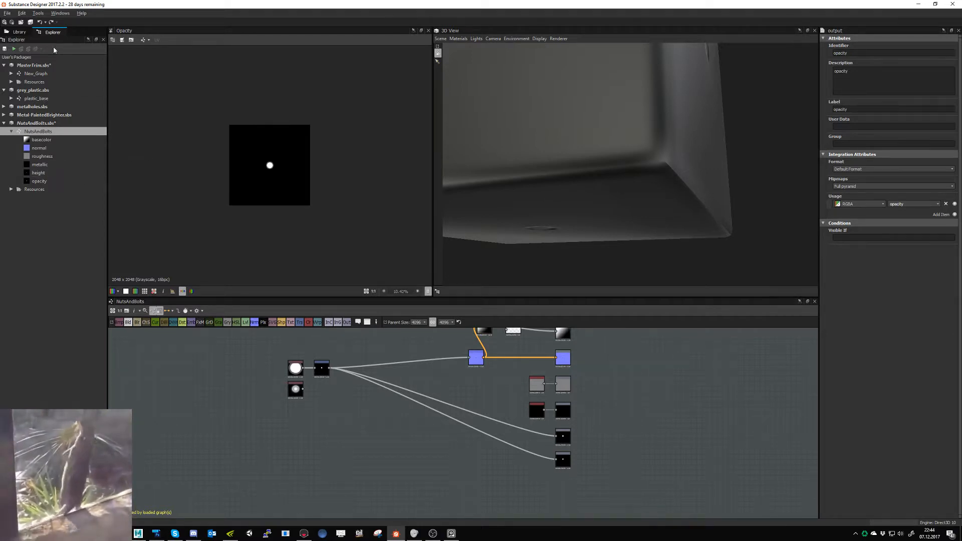
- Move the Blend node down, preview the Curvature Smooth and Normal nodes, and delete the Curvature Smooth node
middle_click_drag(576, 429, 494, 477)
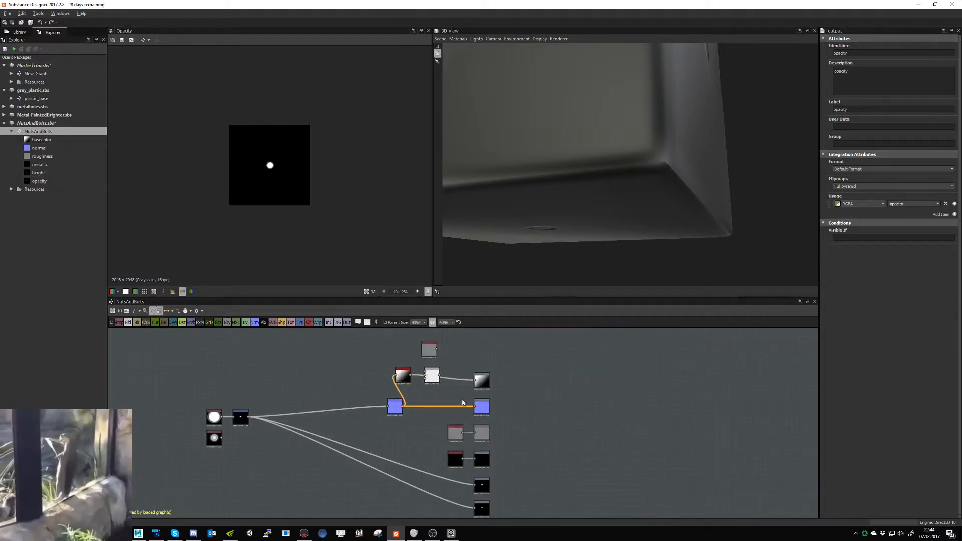
scroll(458, 396, "up", 3)
left_click_drag(402, 372, 397, 400)
left_click(367, 372)
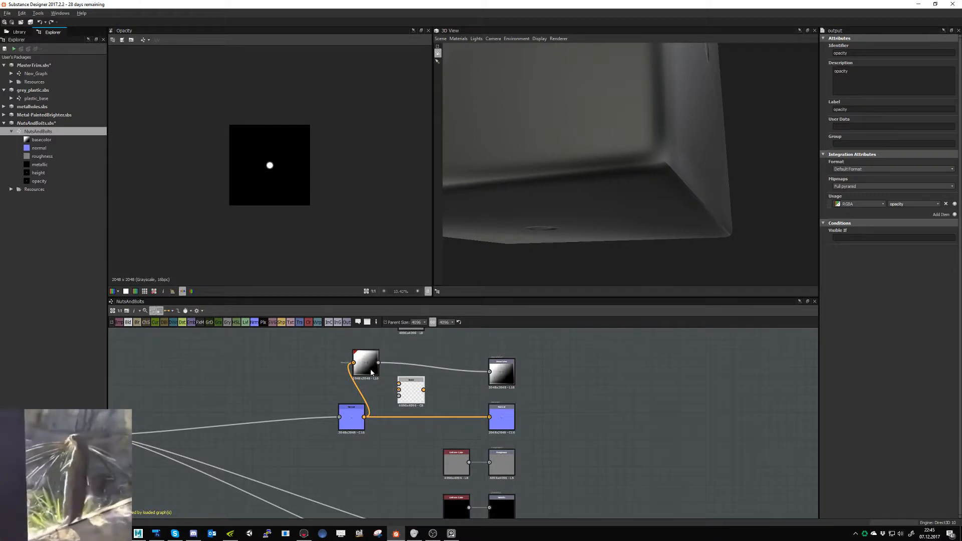
double_click(367, 372)
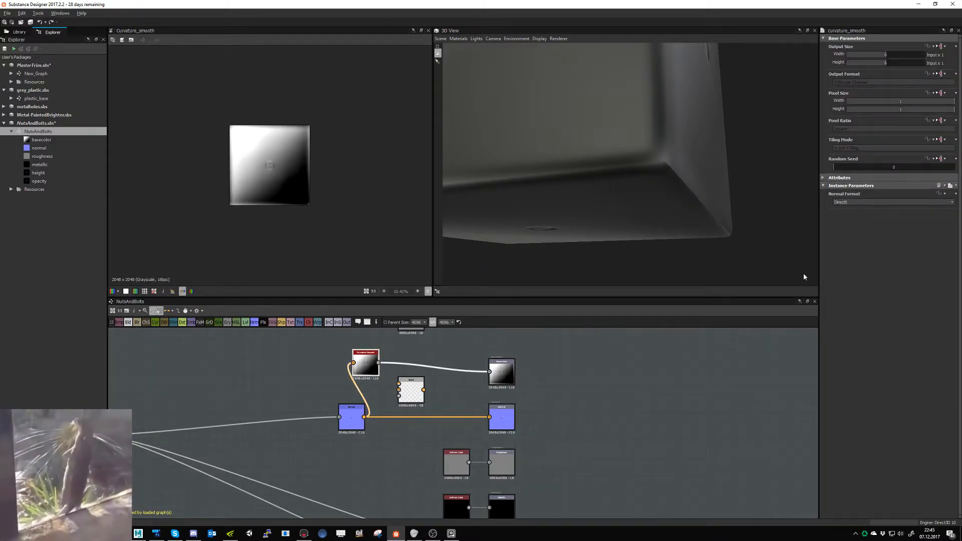
double_click(354, 422)
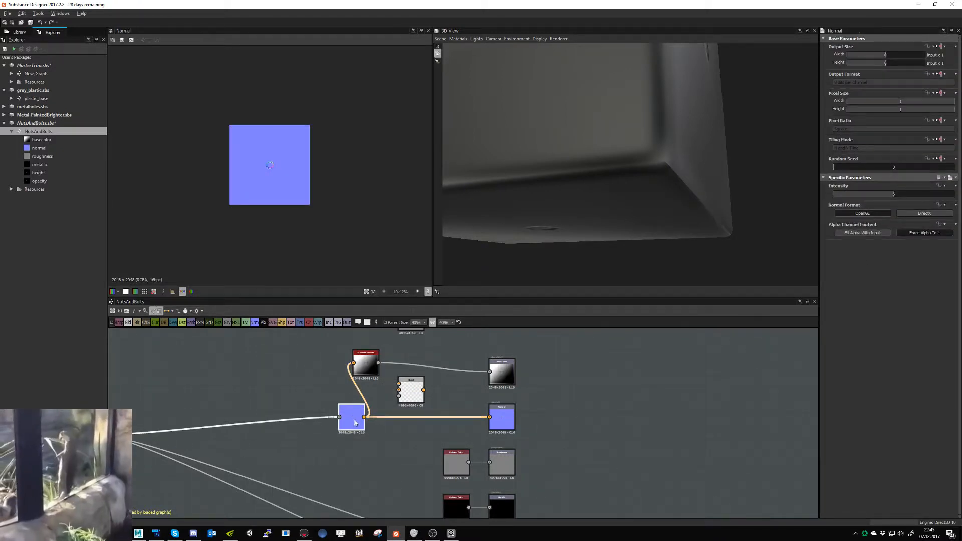
left_click(360, 368)
key("Delete")
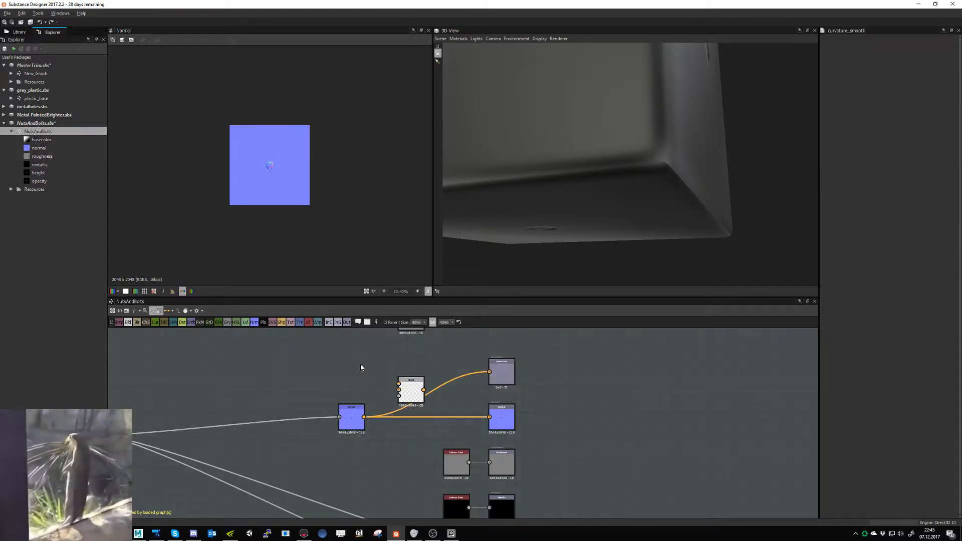
- Add a Curvature node above the Normal node and feed the Normal node's output into it
key("space")
type("cu")
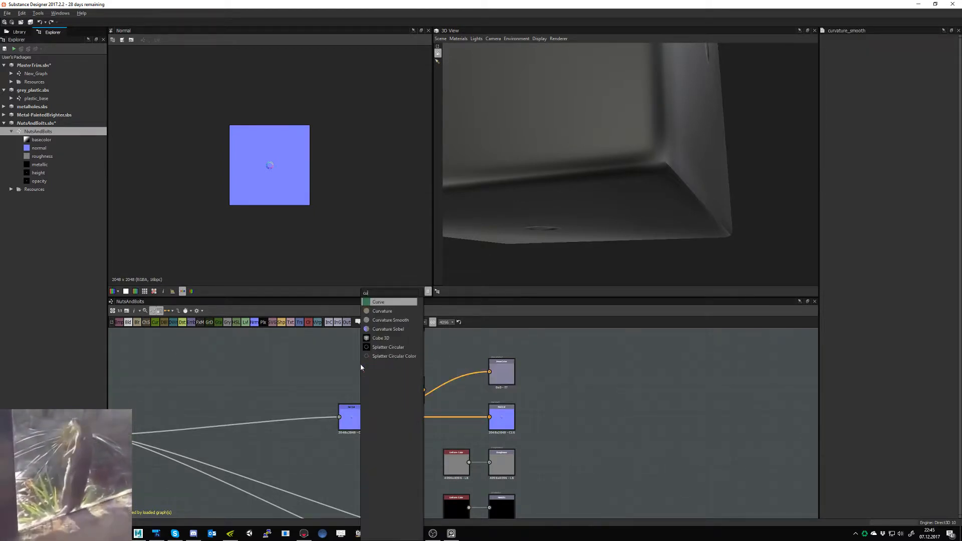
key("Down")
key("Return")
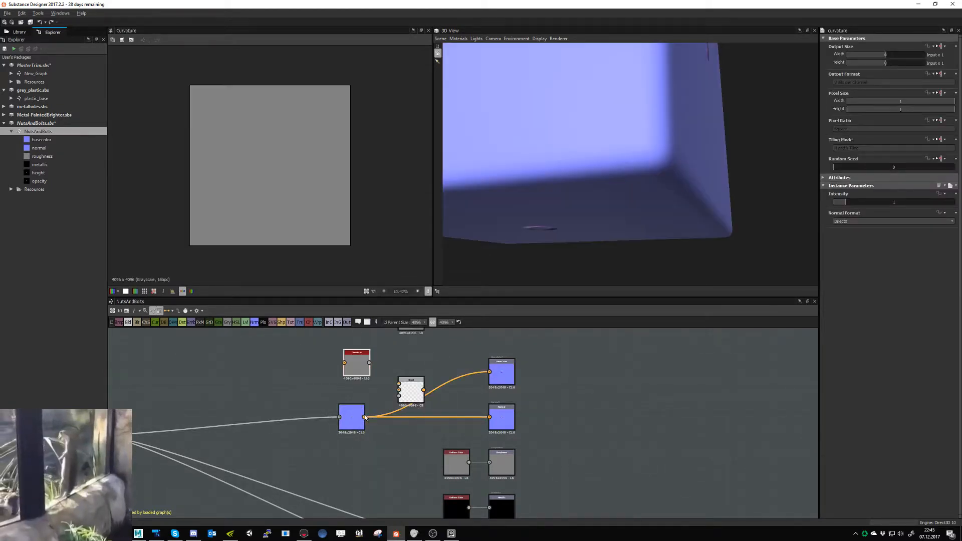
left_click_drag(364, 418, 345, 363)
scroll(290, 208, "up", 10)
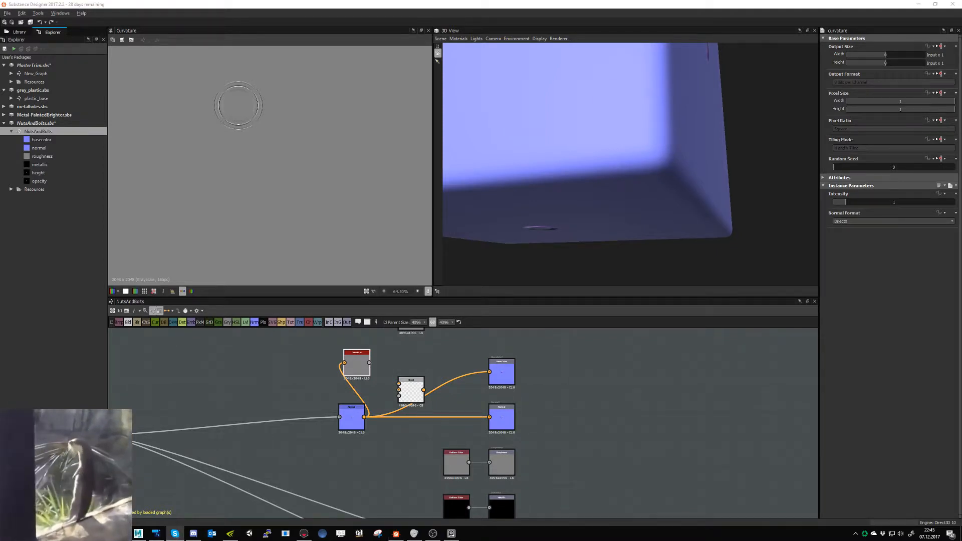
- Connect the Curvature node's output to the Base Color output, replacing the direct link from the Normal node
left_click(369, 363)
middle_click_drag(405, 366, 374, 415)
left_click_drag(374, 416, 400, 396)
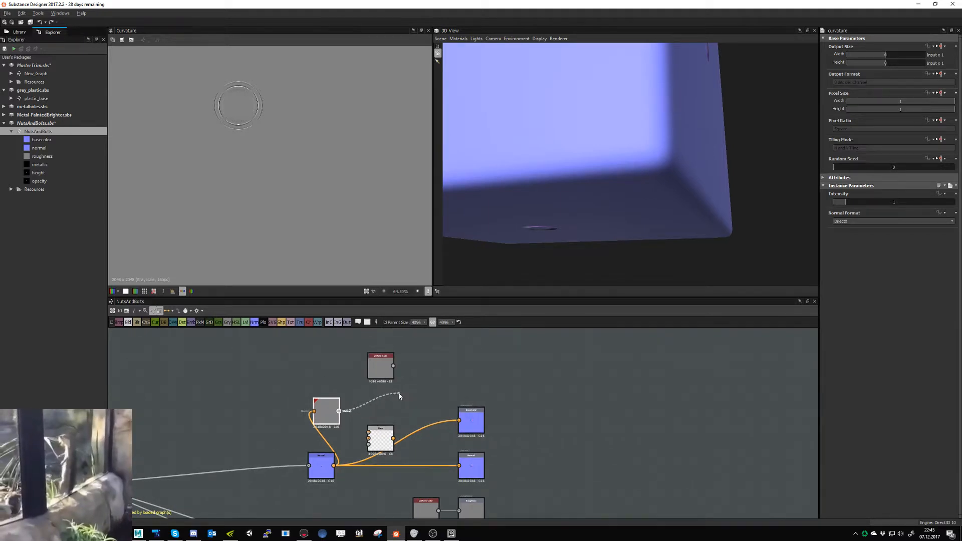
left_click(399, 395)
scroll(445, 436, "down", 2)
middle_click_drag(511, 443, 470, 467)
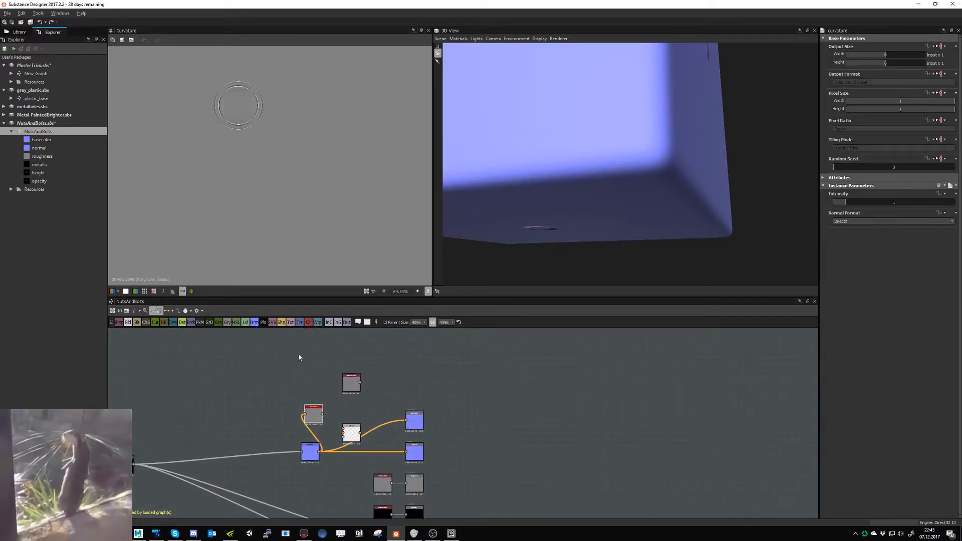
left_click_drag(323, 414, 407, 420)
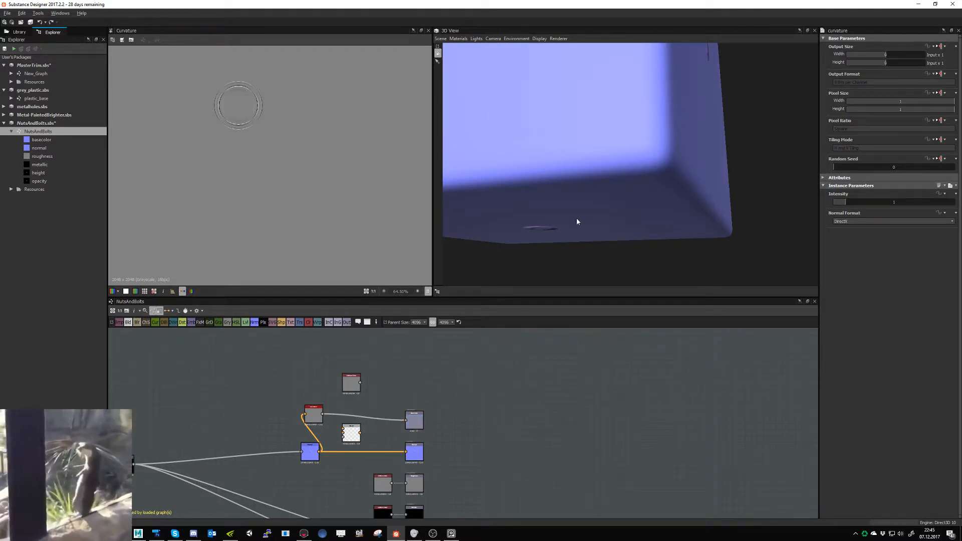
- Show the NutsAndBolts graph's outputs in the 3D view and inspect the bolt on the model
right_click(463, 404)
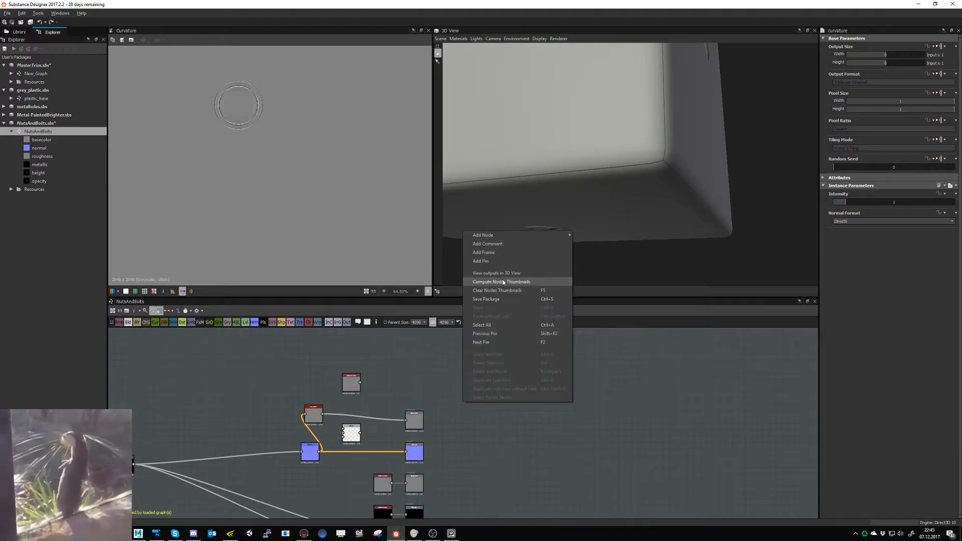
left_click(501, 277)
left_click_drag(551, 196, 588, 231)
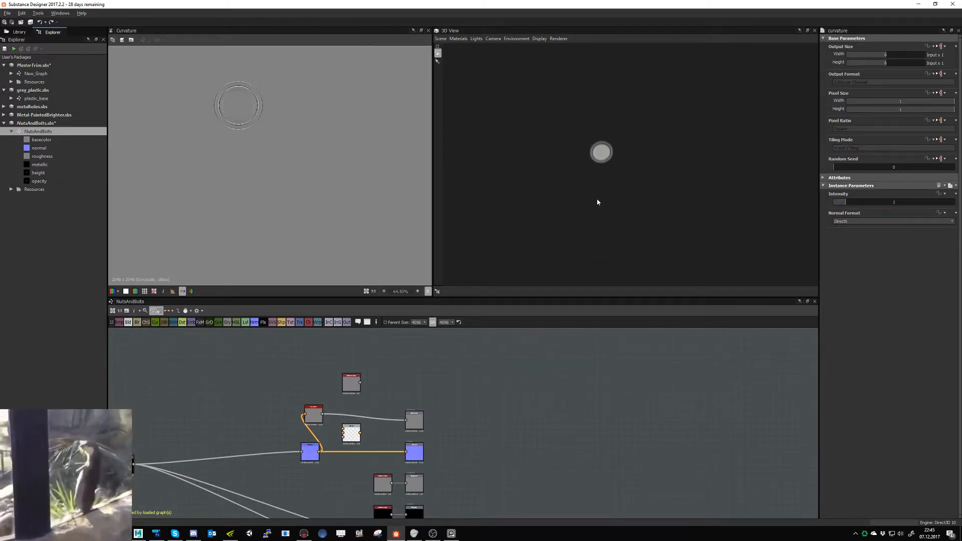
- Open MasterTrim's New_Graph and examine the NutsAndBolts node's base color preview and its links to Multi-Material Blend
left_click(62, 75)
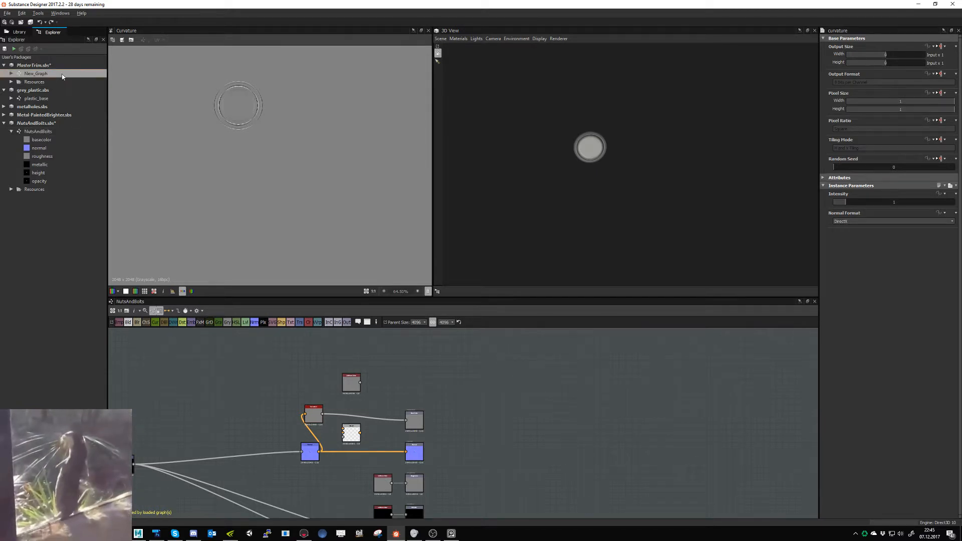
double_click(62, 75)
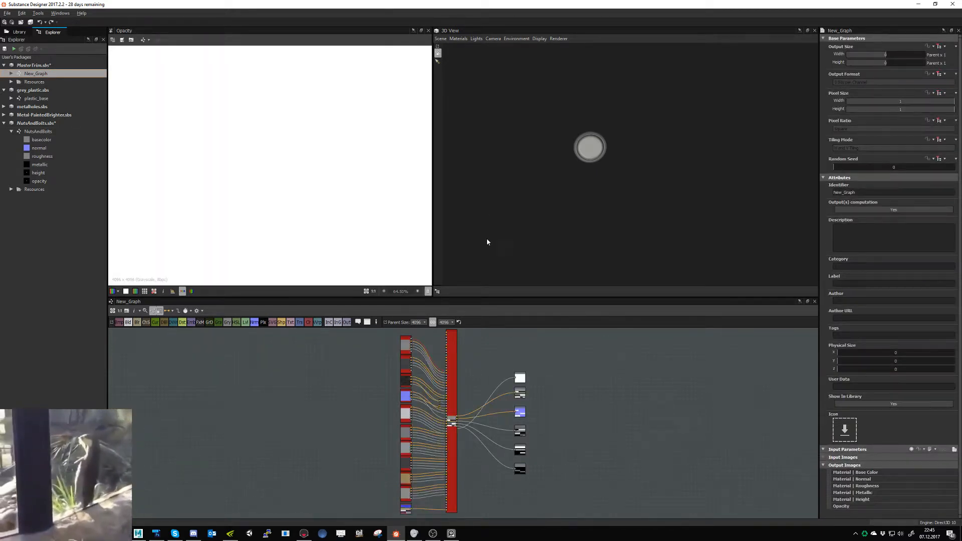
left_click_drag(561, 269, 546, 234)
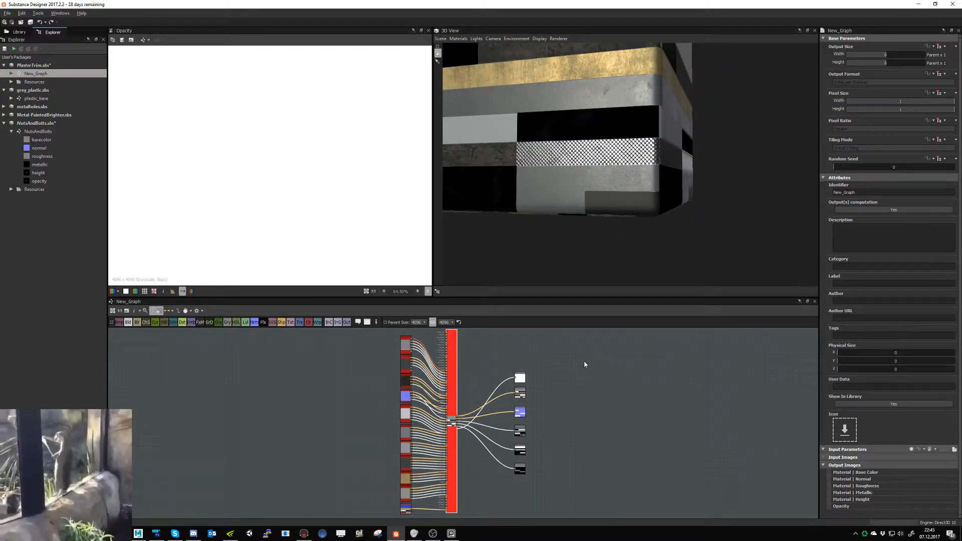
left_click(451, 391)
scroll(385, 418, "up", 6)
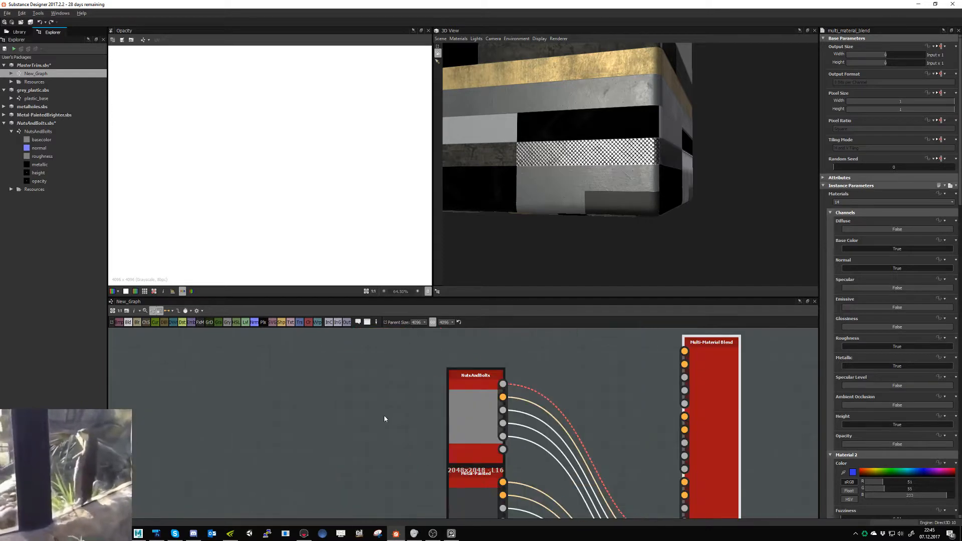
double_click(500, 387)
middle_click_drag(621, 405, 447, 284)
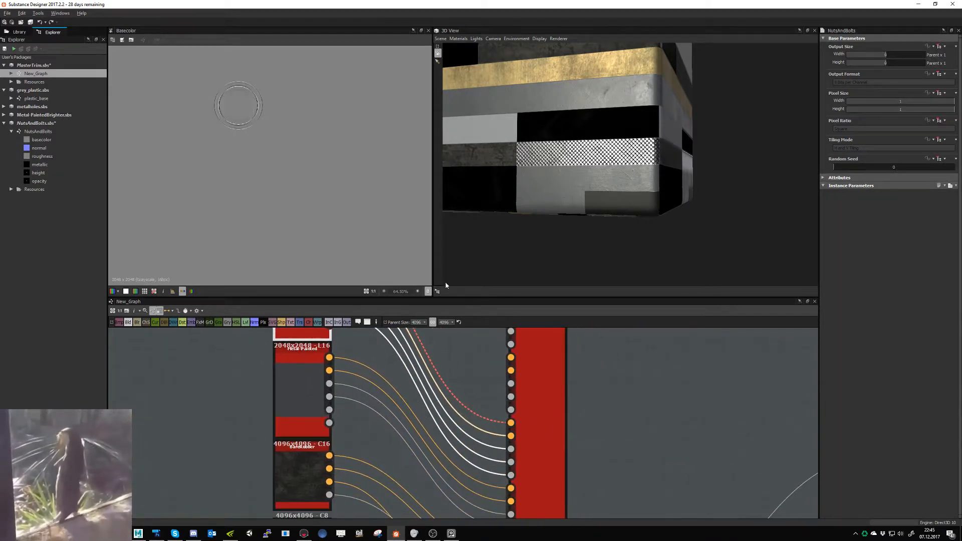
scroll(528, 425, "up", 1)
scroll(441, 395, "down", 6)
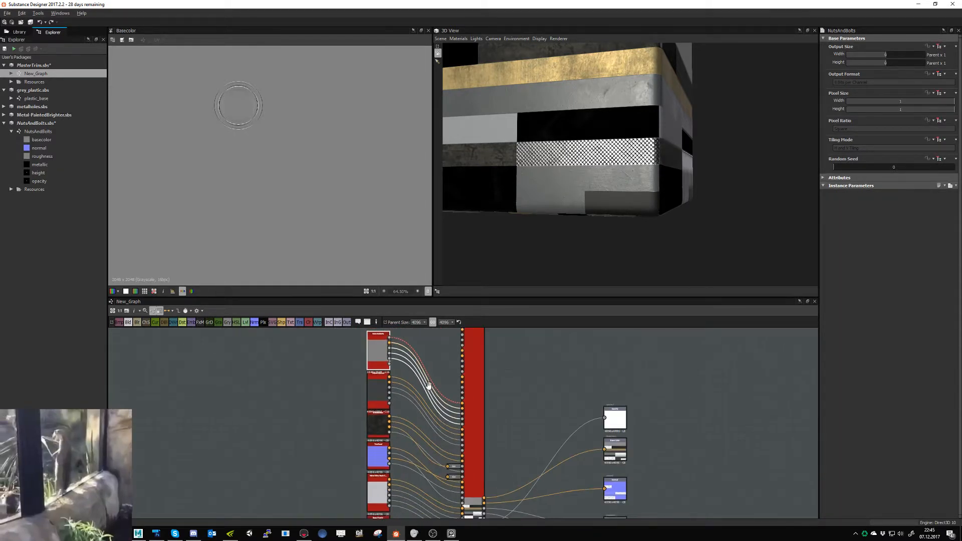
middle_click_drag(427, 382, 434, 422)
scroll(416, 379, "up", 3)
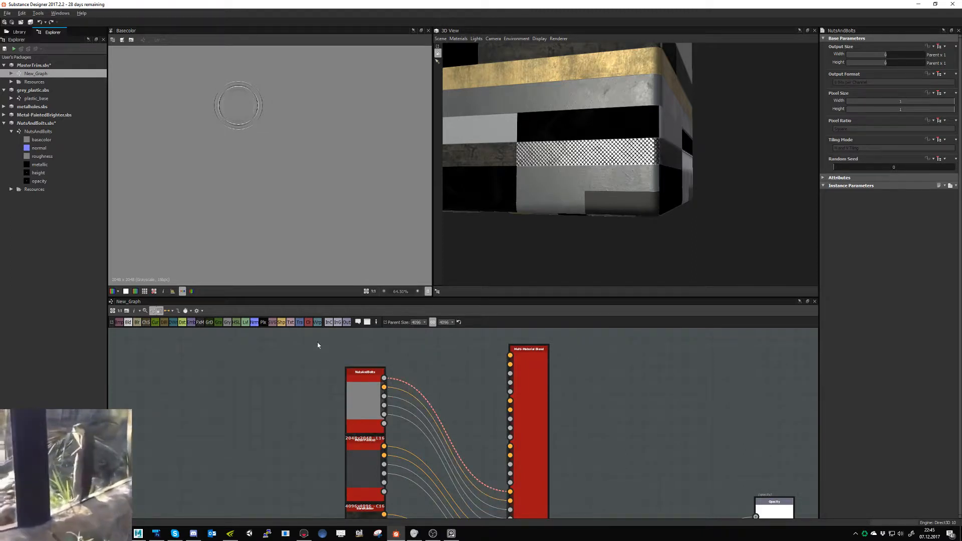
- Insert a Gradient Map in color mode between the NutsAndBolts base color output and Multi-Material Blend, placing it beside the NutsAndBolts node
left_click(219, 323)
middle_click_drag(459, 403, 450, 353)
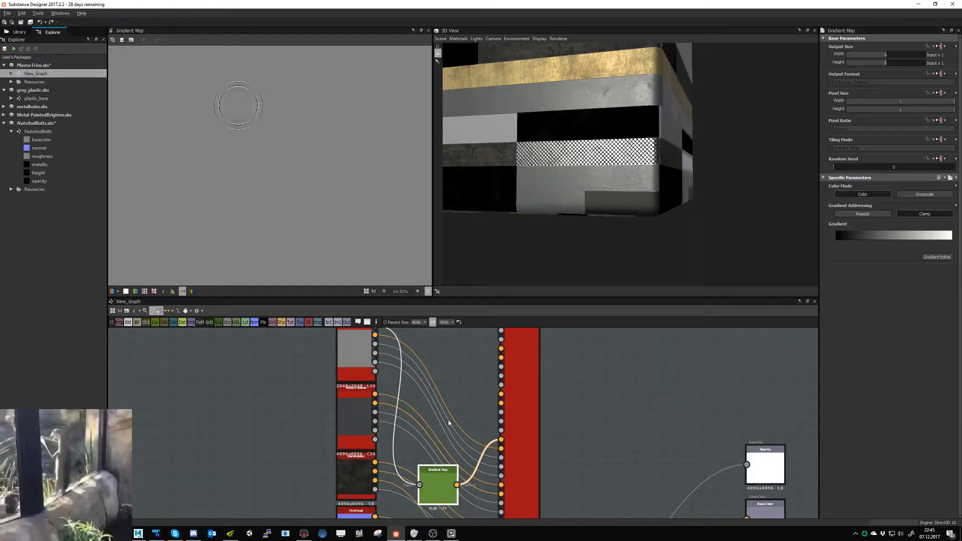
left_click_drag(445, 471, 455, 333)
middle_click_drag(521, 357, 503, 409)
- Try enabling the Opacity channel on the Multi-Material Blend node and check the cube, then switch the channel back off
left_click(503, 409)
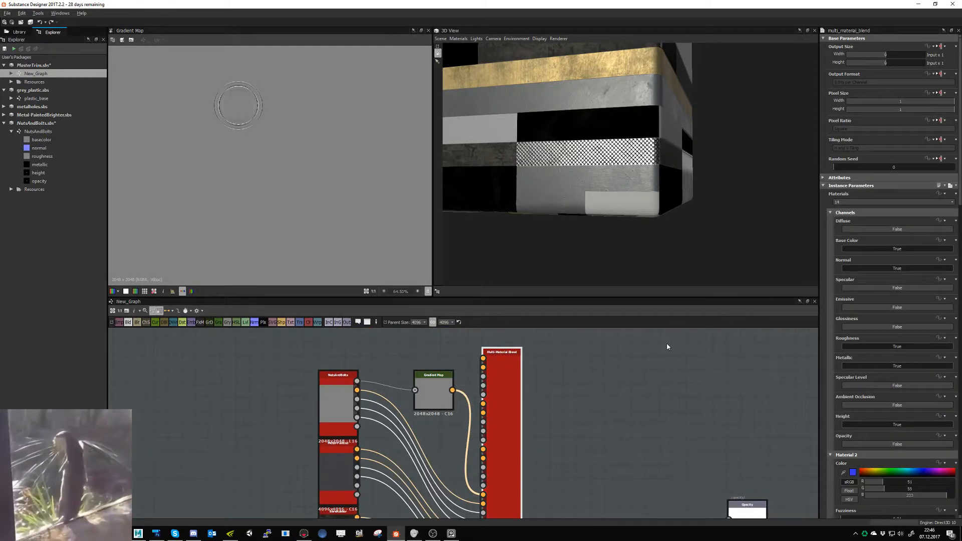
left_click_drag(656, 251, 621, 221)
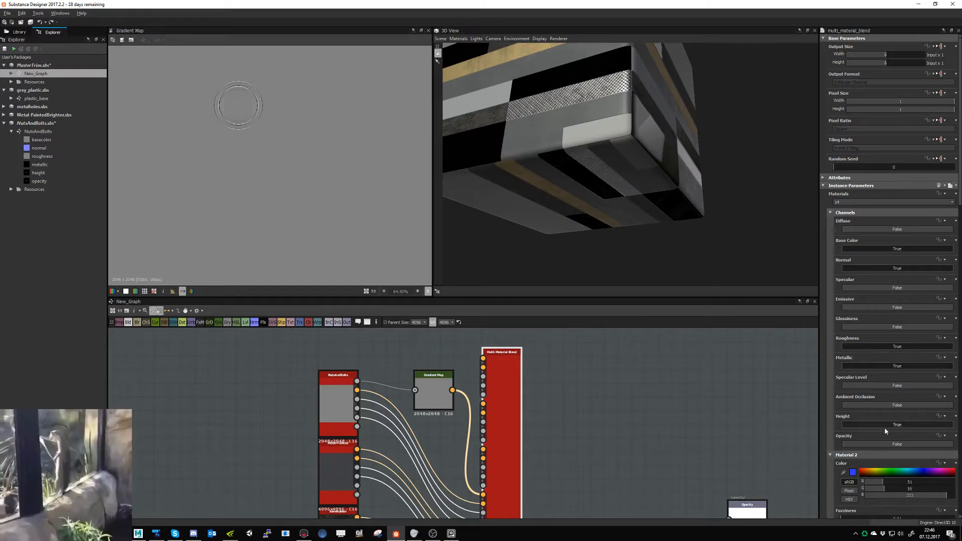
left_click(888, 443)
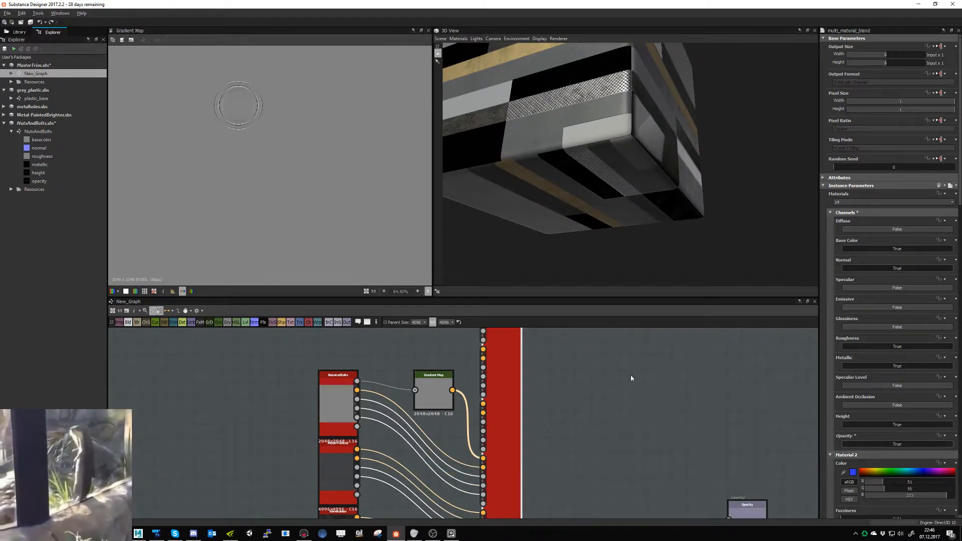
mouse_move(610, 186)
left_mouse_down()
mouse_move(593, 191)
mouse_move(608, 191)
left_mouse_up()
left_click(904, 445)
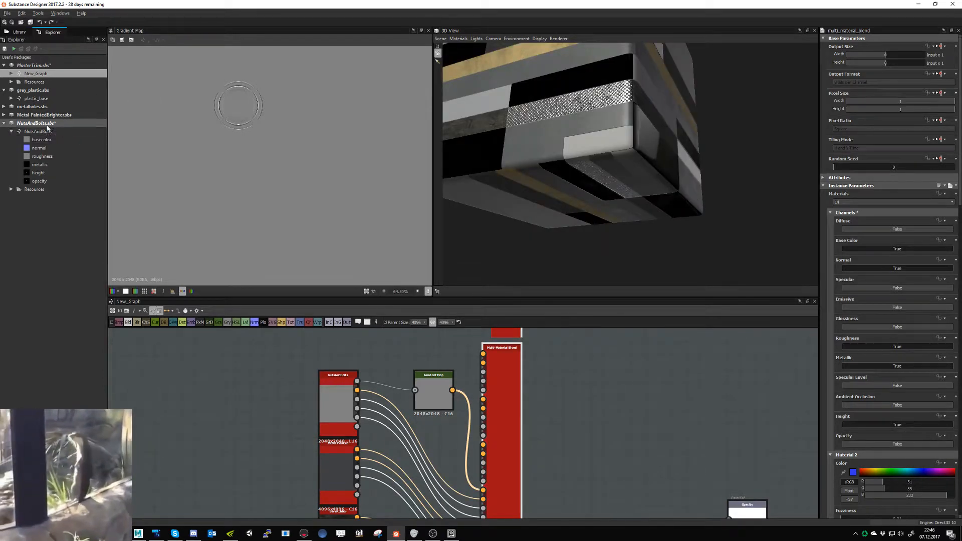
- Close the NutsAndBolts.sbs package
right_click(25, 124)
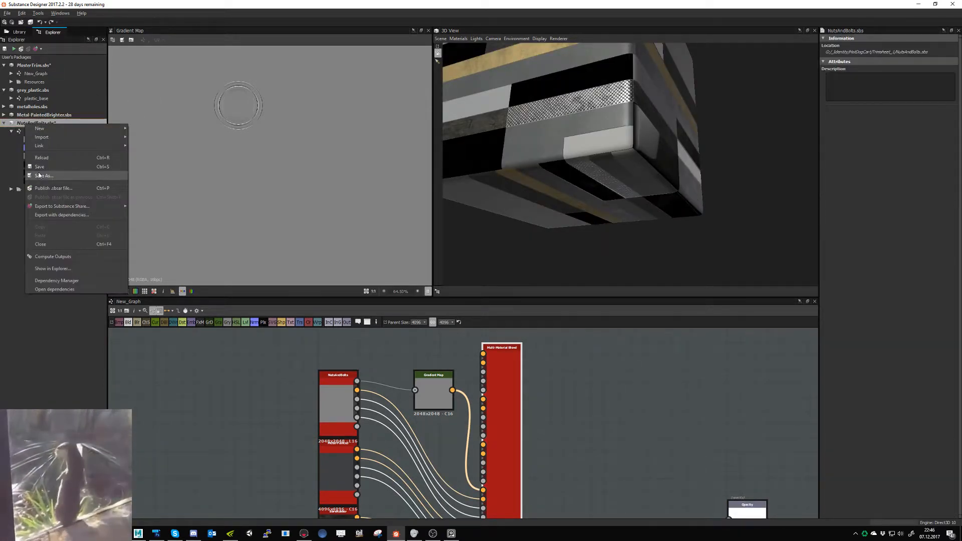
left_click(55, 244)
left_click(487, 270)
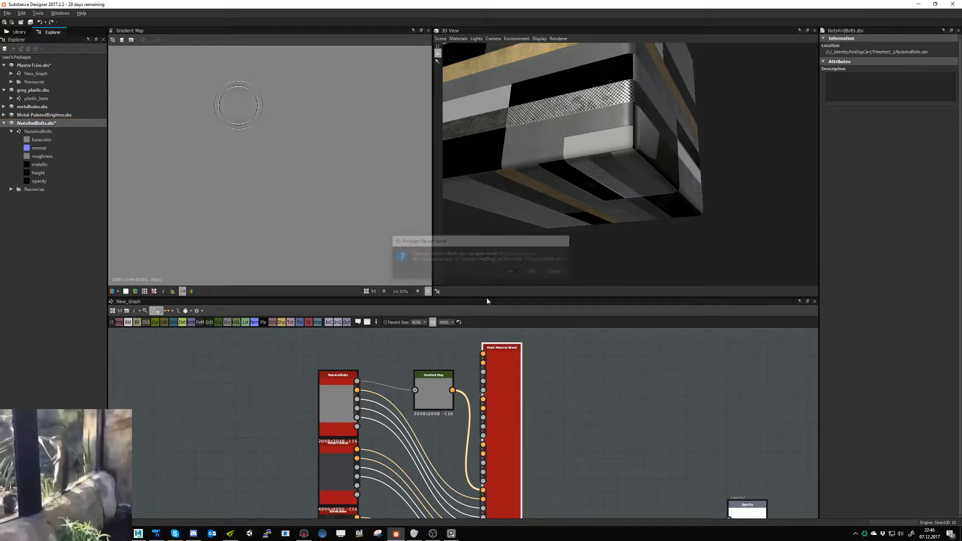
- Delete the NutsAndBolts node and the Gradient Map node from MasterTrim's New_Graph
left_click(337, 381)
key("Delete")
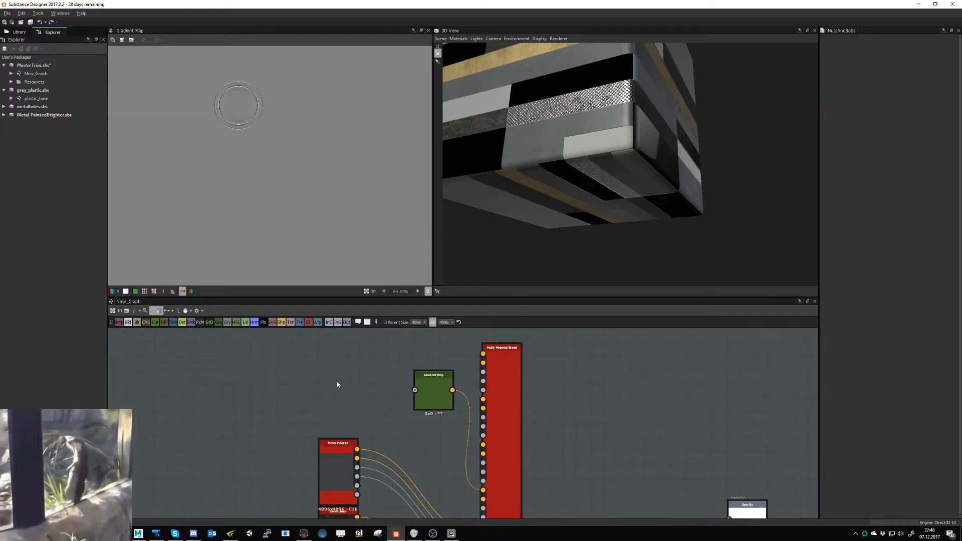
left_click_drag(366, 379, 434, 402)
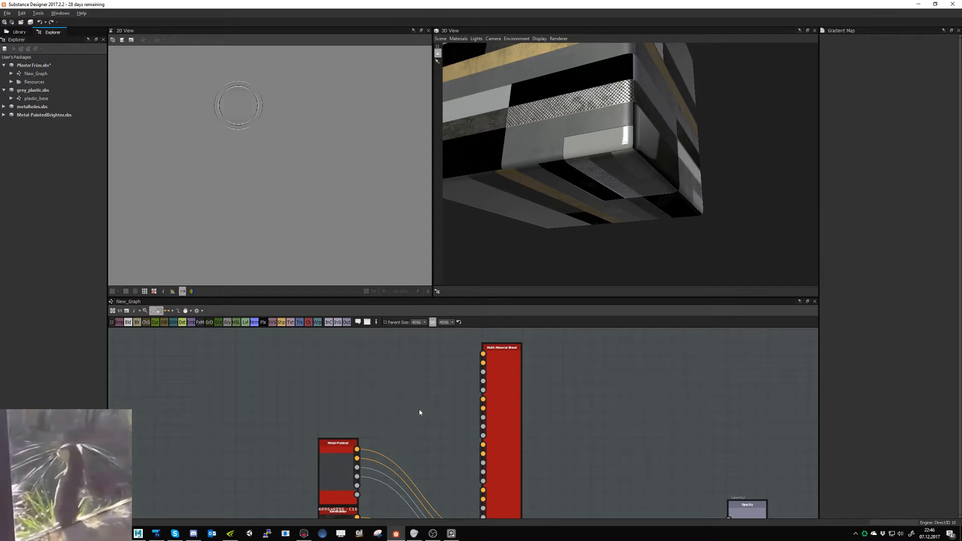
middle_click_drag(369, 429, 331, 350)
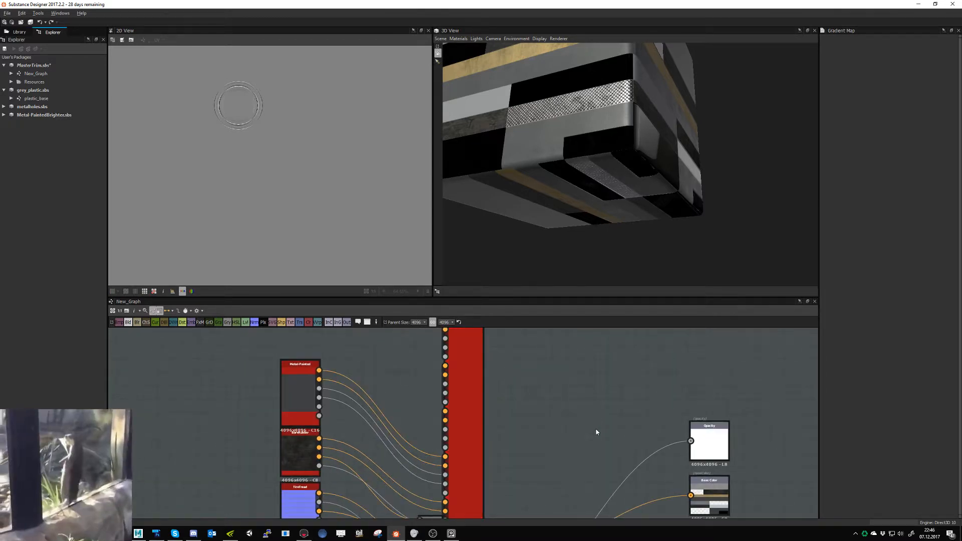
- Set the Multi-Material Blend node's output format to Absolute with 8 Bits per Channel
scroll(596, 432, "down", 2)
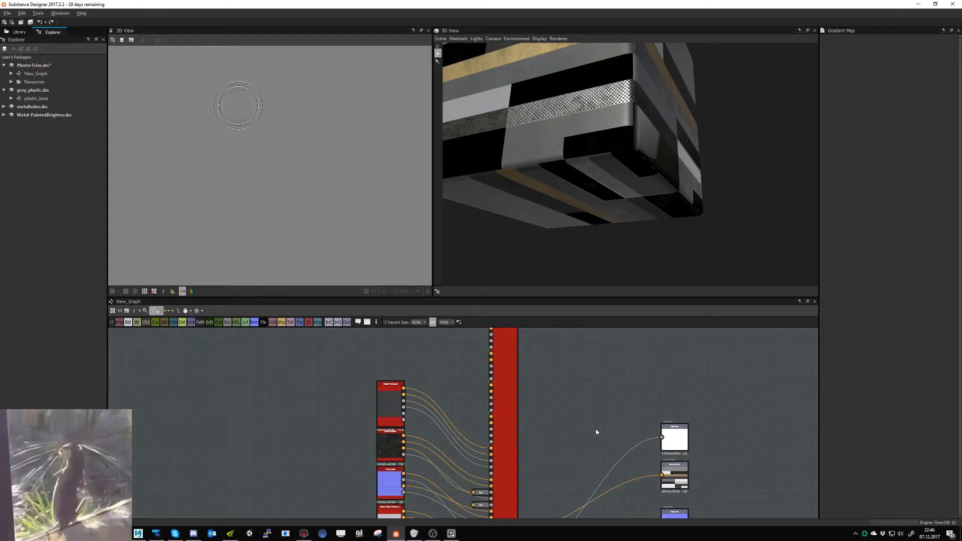
left_click_drag(598, 178, 621, 204)
middle_click_drag(623, 205, 667, 268)
left_click(507, 369)
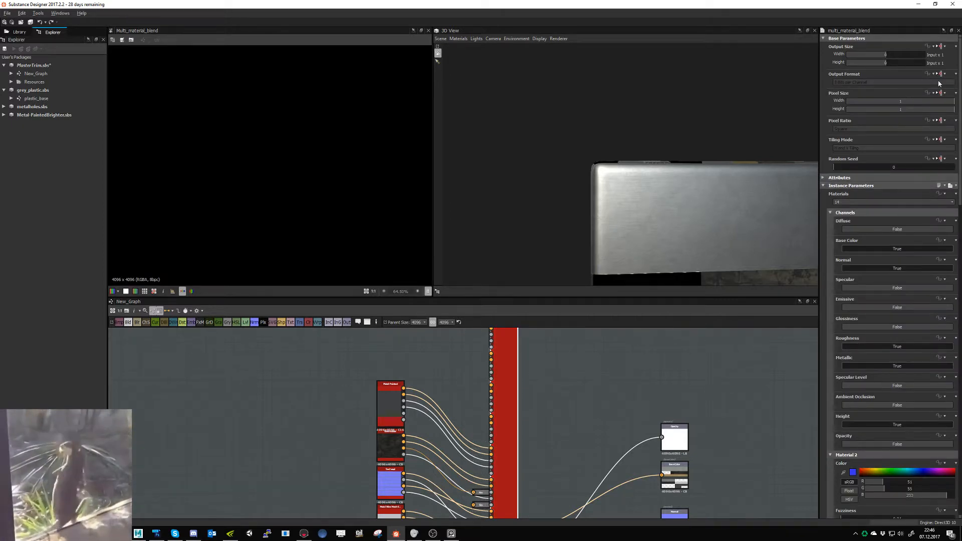
left_click(937, 74)
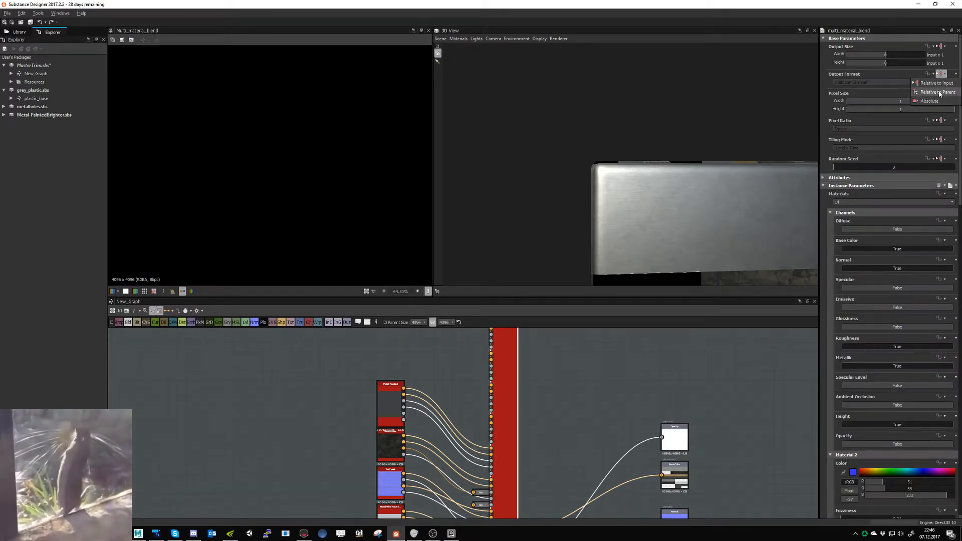
left_click(931, 101)
left_click(855, 83)
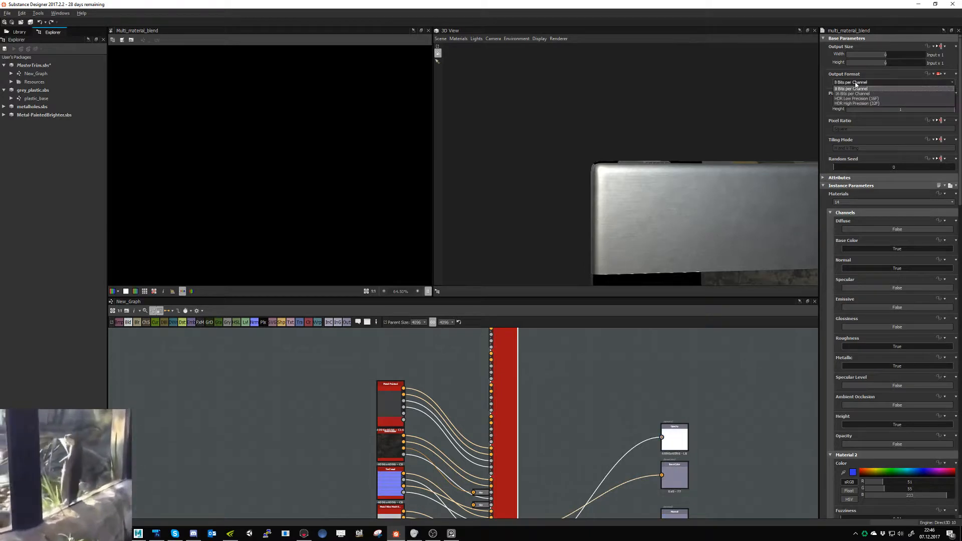
left_click(852, 89)
- Change the Multi-Material Blend node's output format to 16 Bits per Channel and check the connected output nodes
scroll(433, 396, "up", 3)
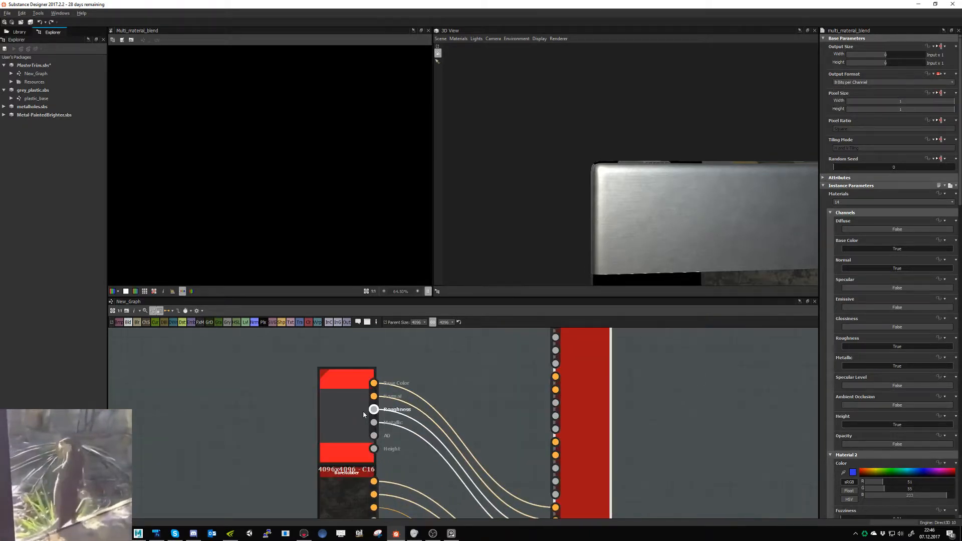
left_click(894, 82)
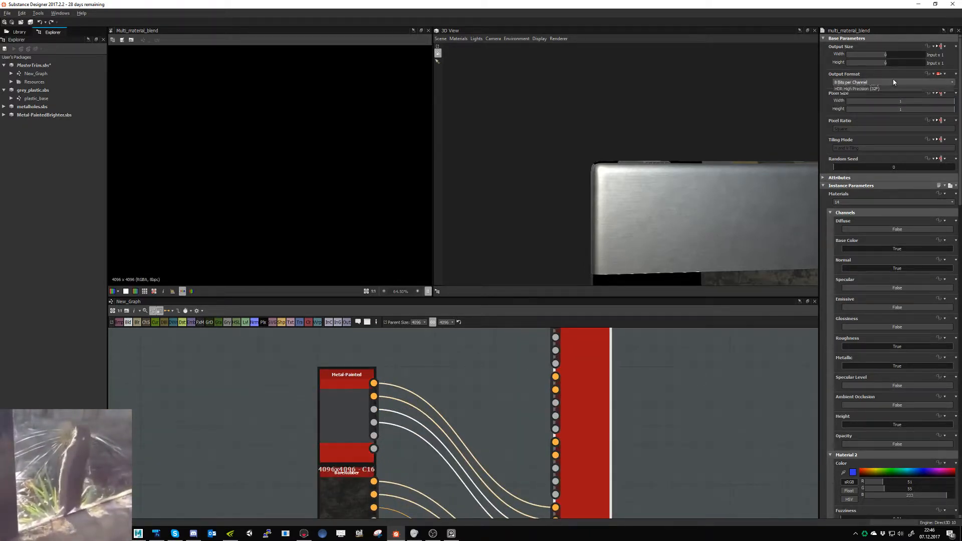
left_click(877, 95)
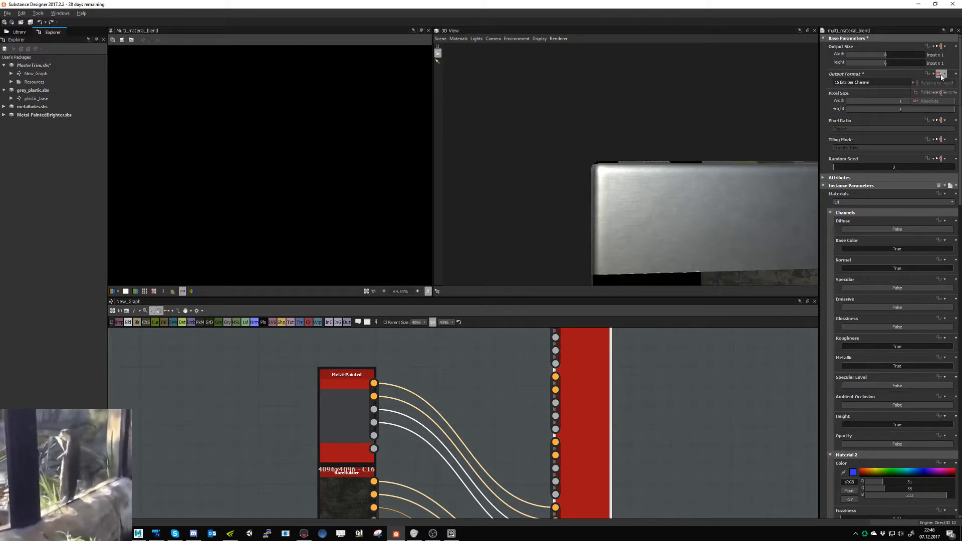
middle_click_drag(772, 512, 588, 419)
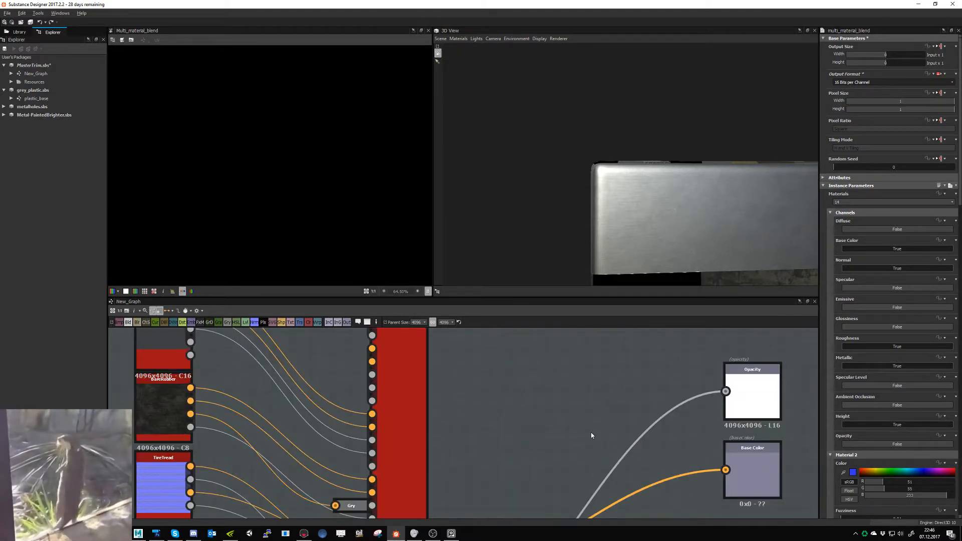
scroll(606, 442, "down", 1)
scroll(619, 423, "down", 1)
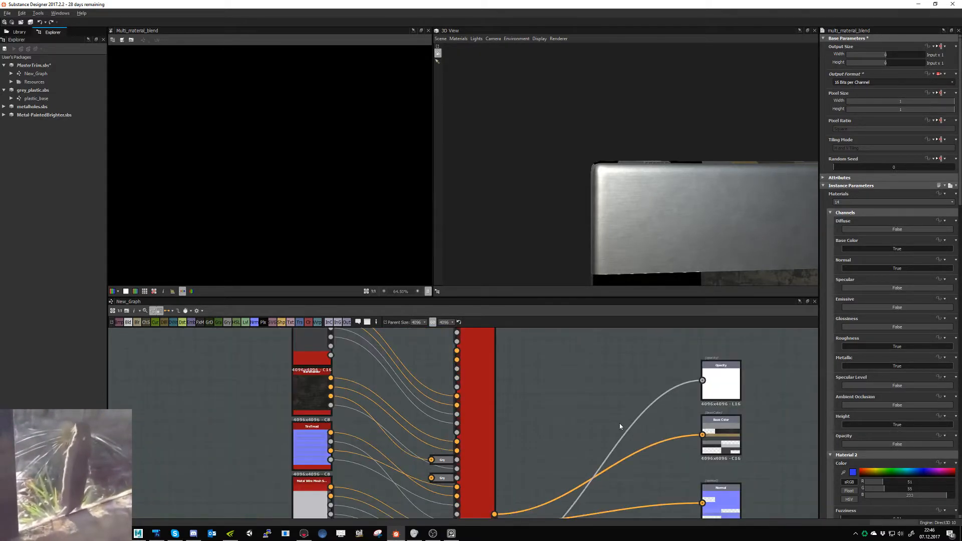
scroll(619, 423, "down", 4)
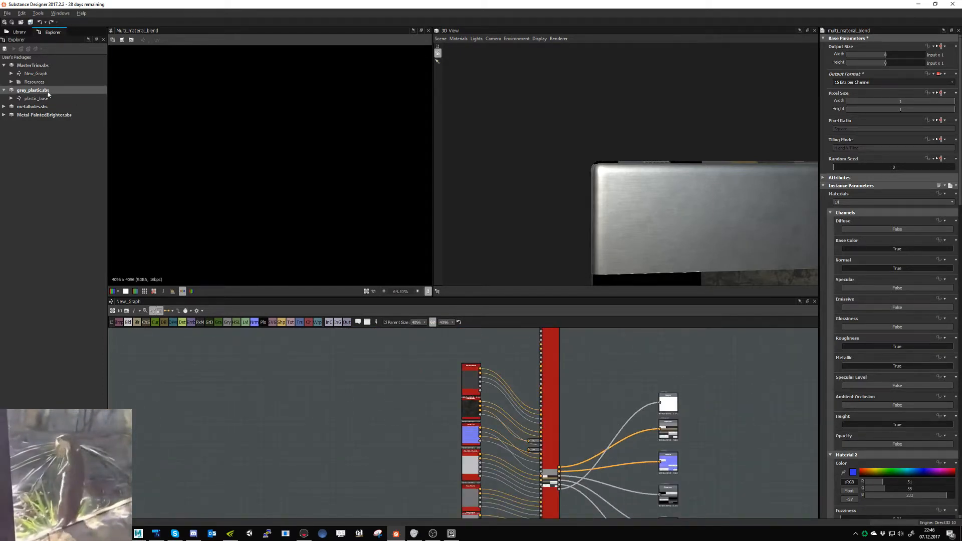
- Collapse the grey_plastic.sbs package and export MasterTrim's New_Graph outputs as Truevision Targa images to the Trimsheet_1 exports folder
left_click(4, 91)
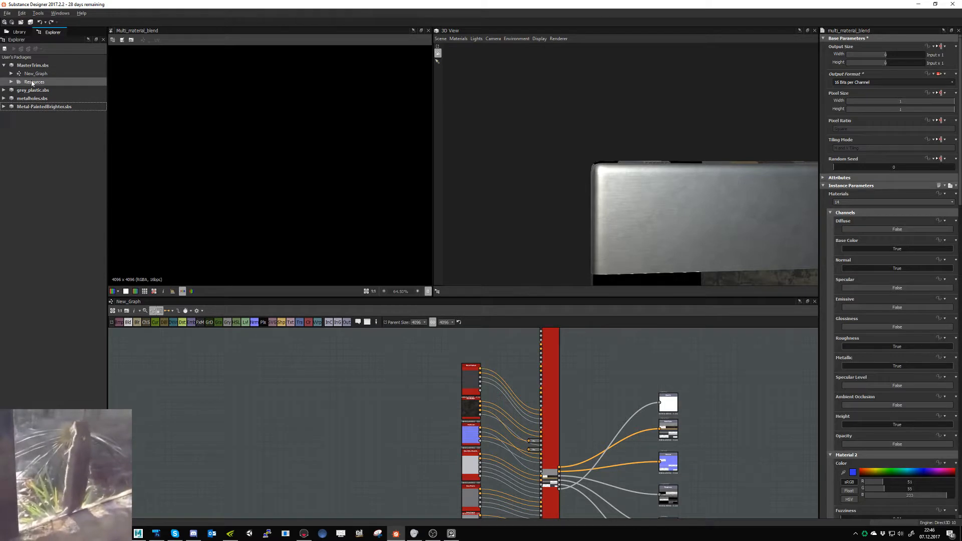
right_click(33, 74)
left_click(68, 146)
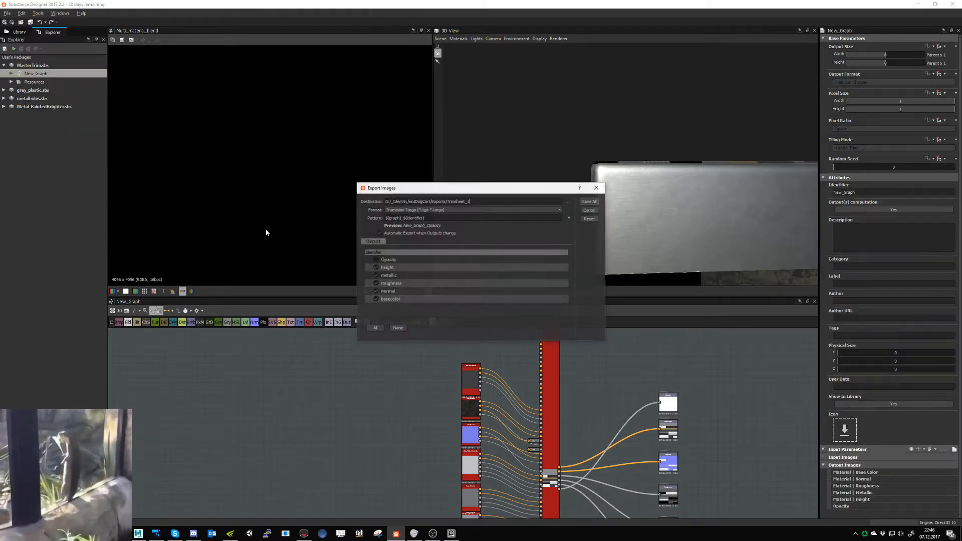
left_click(589, 201)
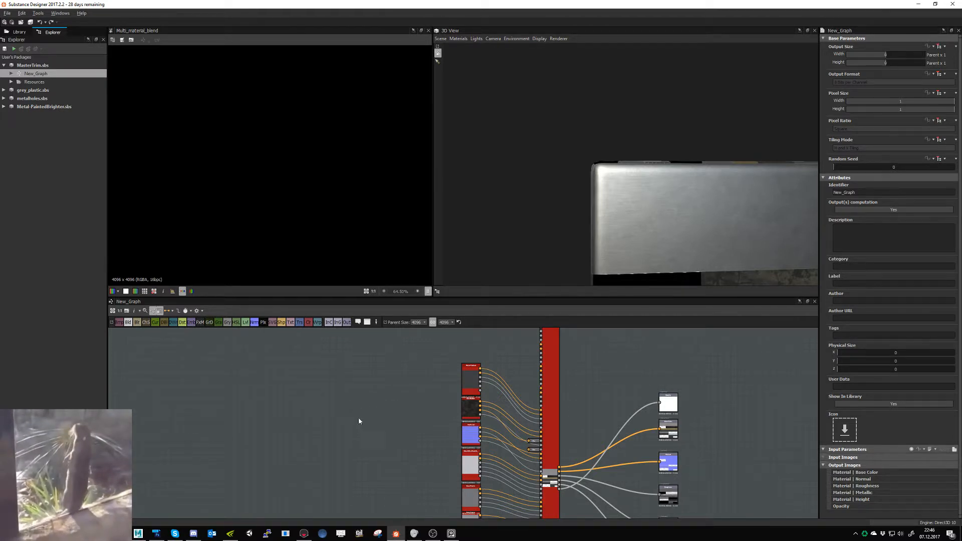
- Check the cart in Marmoset Toolbag, switch to Maya, and show the whole cart's UVs in Nightshade UV Editor
left_click(304, 533)
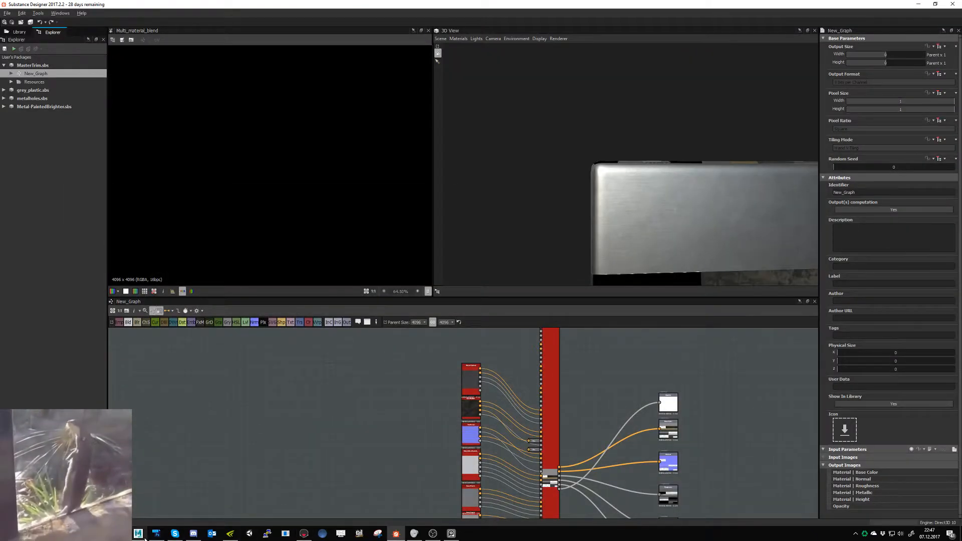
key("alt+Tab")
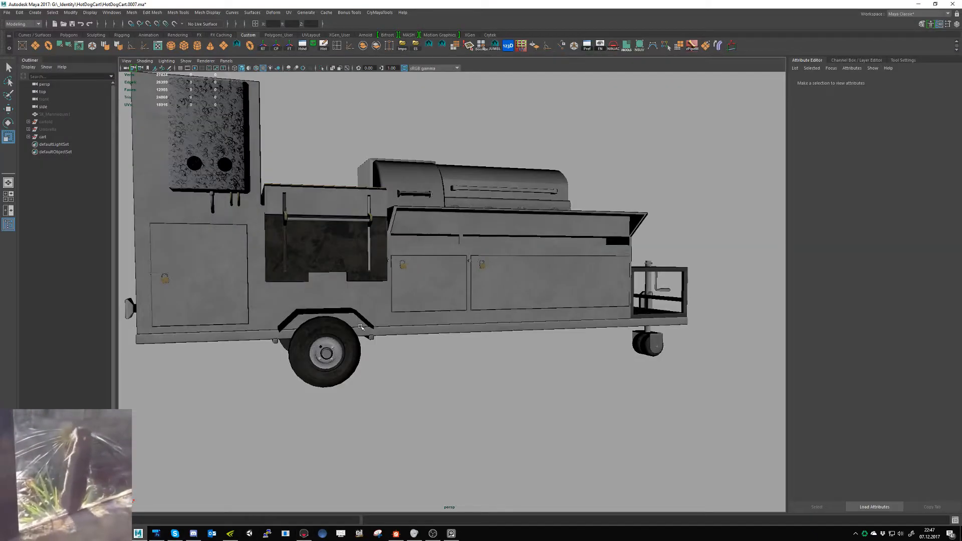
scroll(493, 335, "down", 5)
left_click_drag(258, 451, 596, 146)
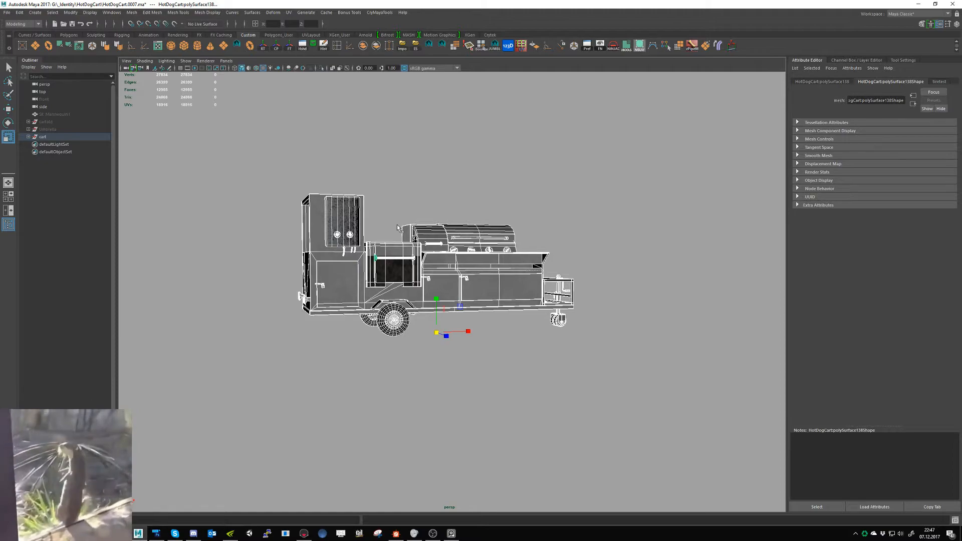
left_click(639, 45)
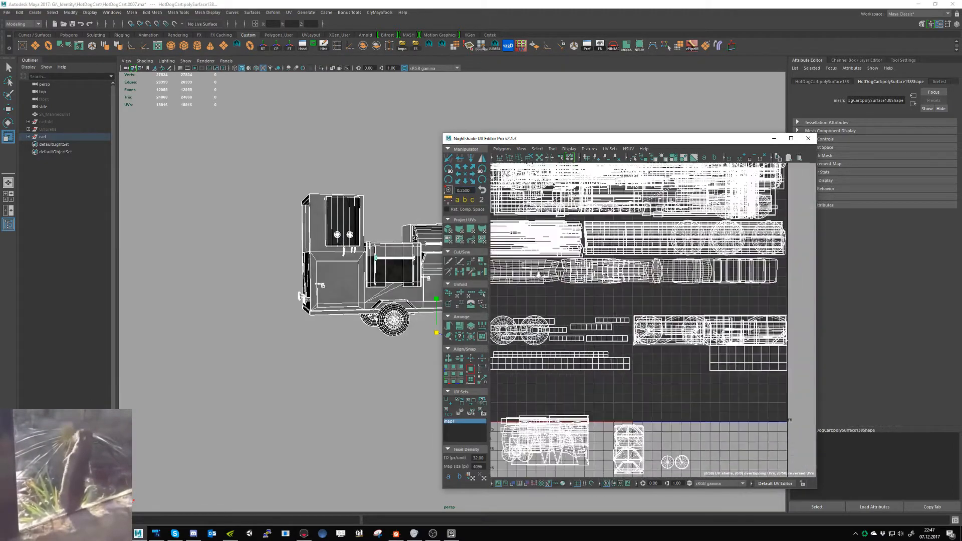
left_click_drag(562, 144, 277, 179)
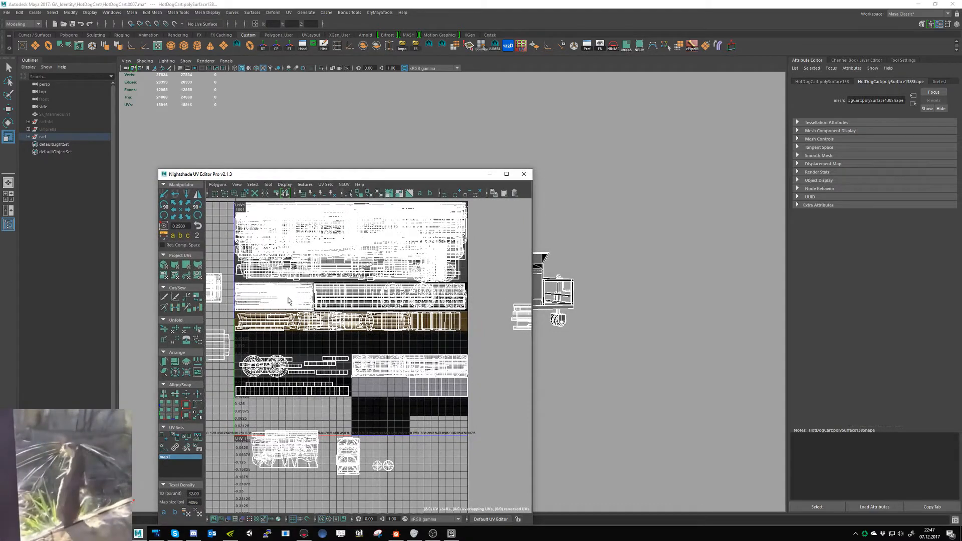
- Select the UVs on the light metal strip above the brass and compare them with the trim layout in Photoshop
scroll(301, 299, "up", 5)
right_click(378, 285)
left_click(411, 285)
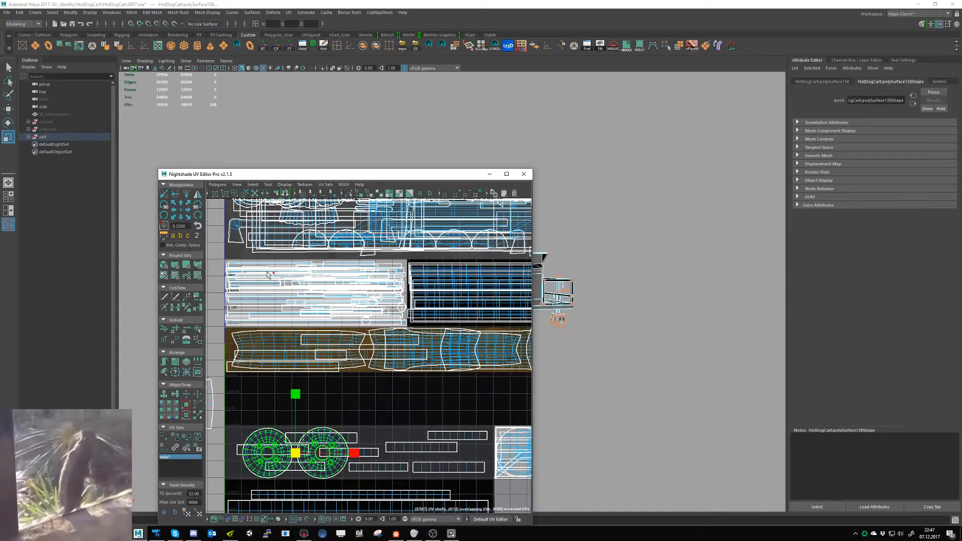
left_click_drag(214, 257, 407, 327)
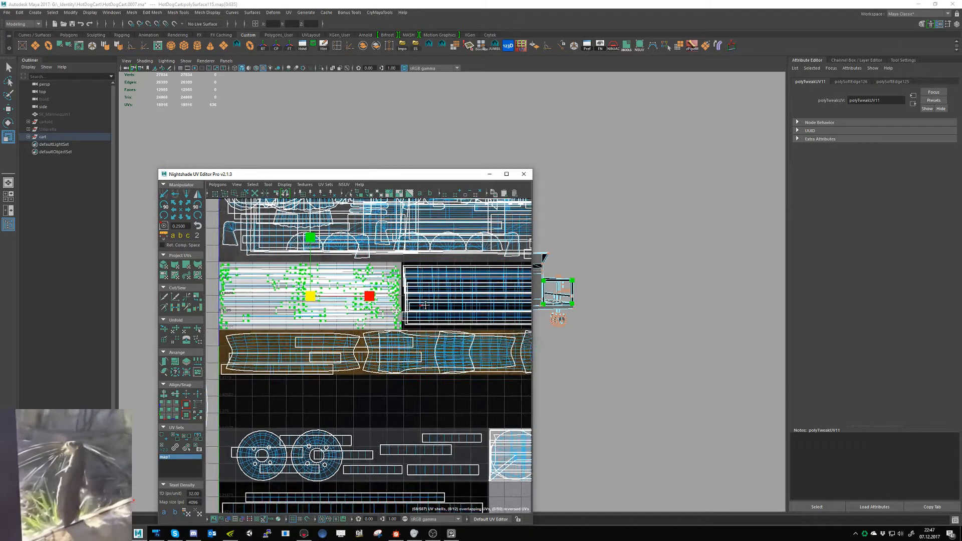
left_click(157, 533)
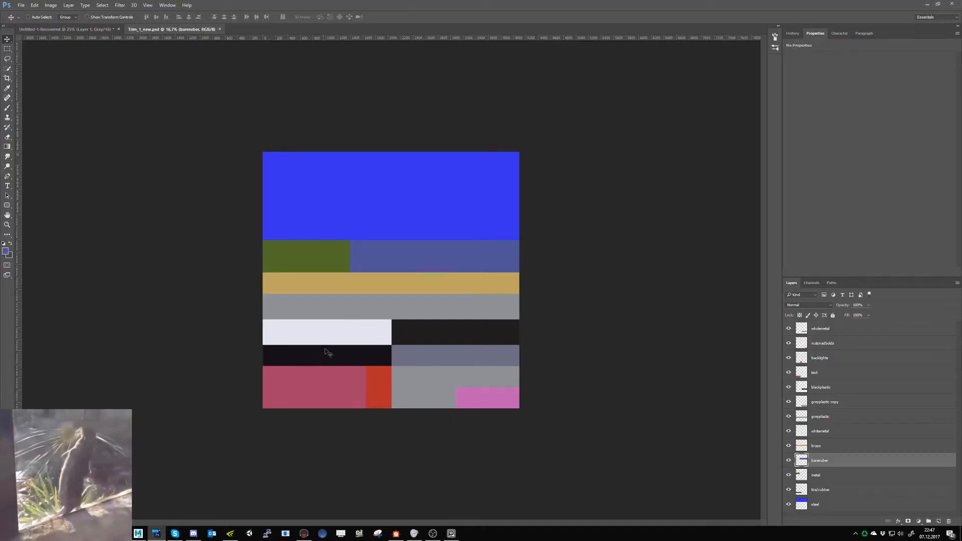
key("alt+Tab")
- Try moving the selected light metal UVs down over the brass strip, undo the move, minimize the UV editor and clear the selection
key("w")
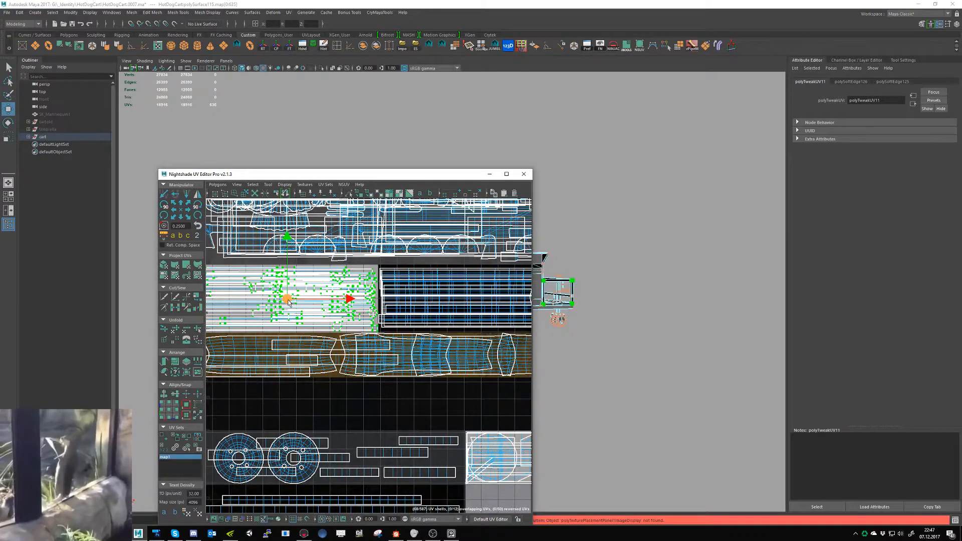
left_click_drag(289, 302, 236, 373)
middle_click_drag(364, 354, 456, 353, "alt")
right_click_drag(456, 353, 476, 399, "alt")
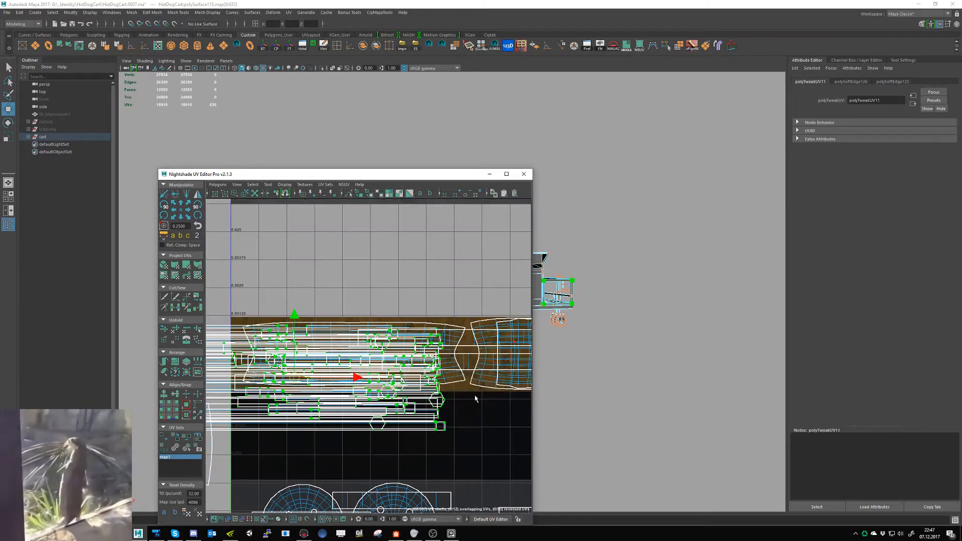
key("ctrl+z")
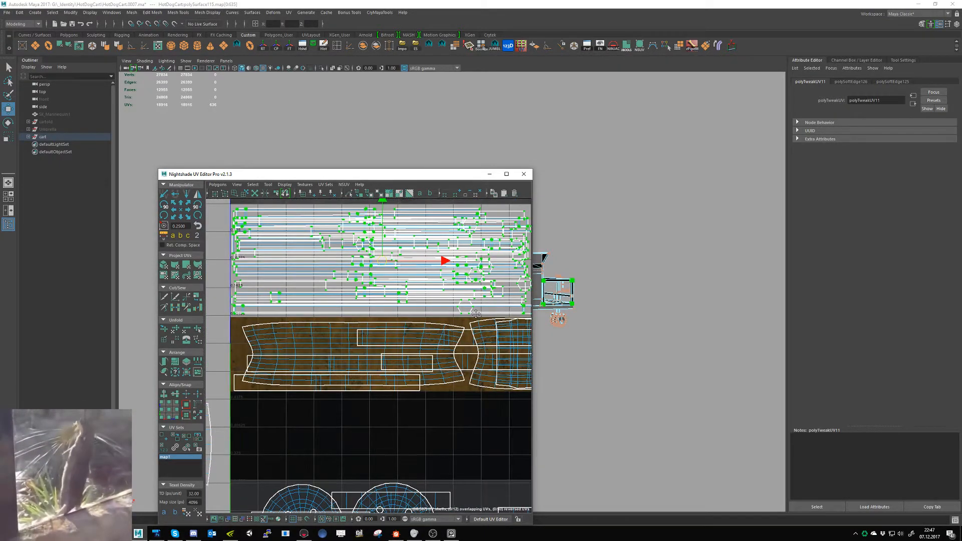
middle_click_drag(479, 315, 452, 332, "alt")
left_click(489, 174)
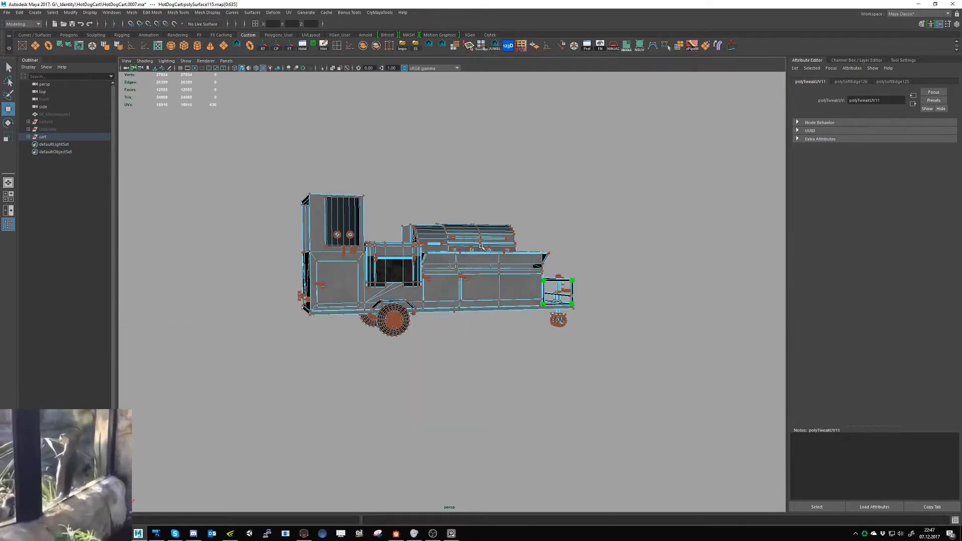
left_click(543, 386)
- Inspect the metal layer in Photoshop's Trim_1_new.psd and compare it with the cart's light metal UV strip in Maya
key("alt+Tab")
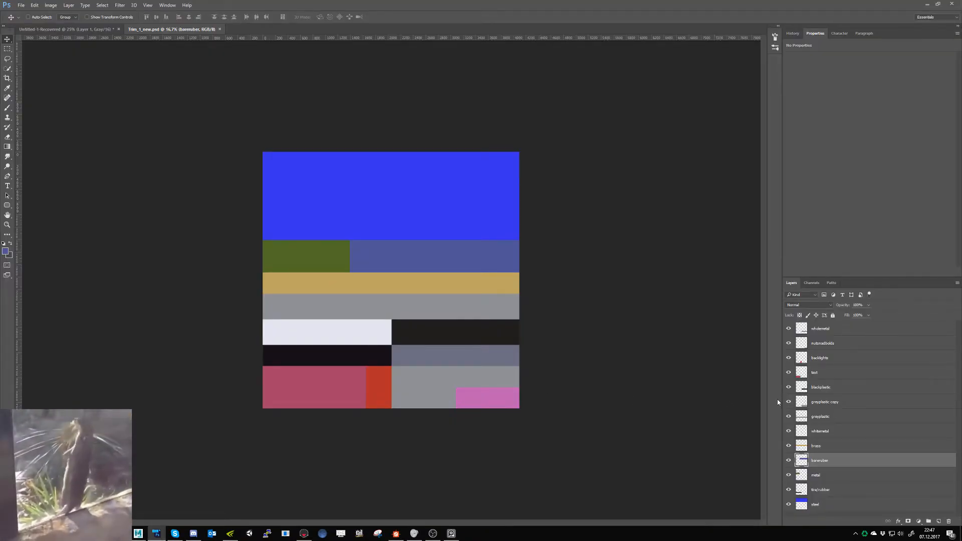
left_click(789, 475)
left_click(789, 475)
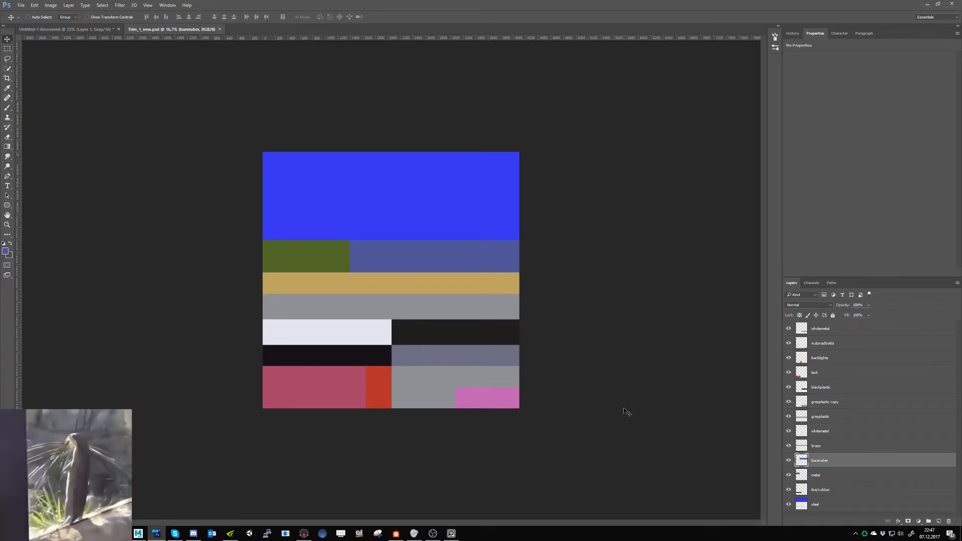
key("alt+Tab")
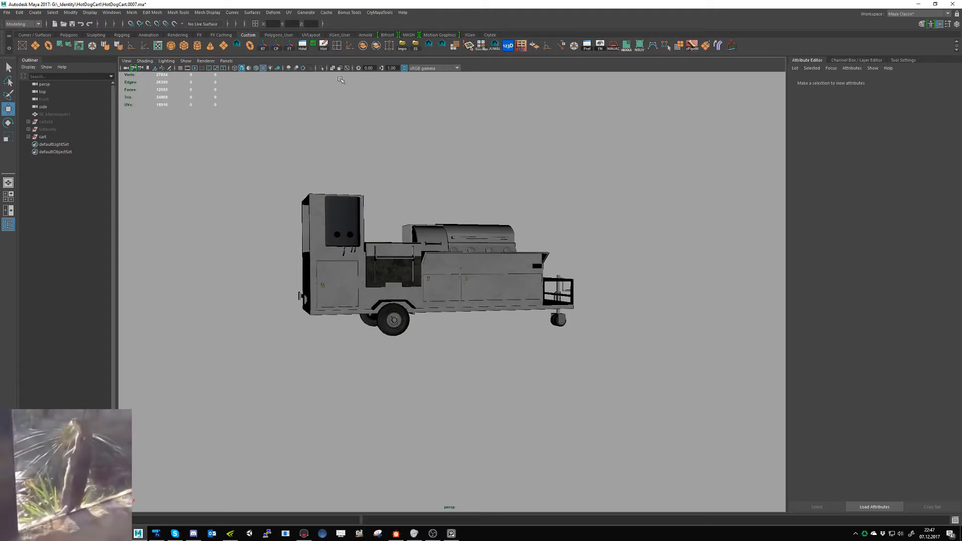
left_click(639, 46)
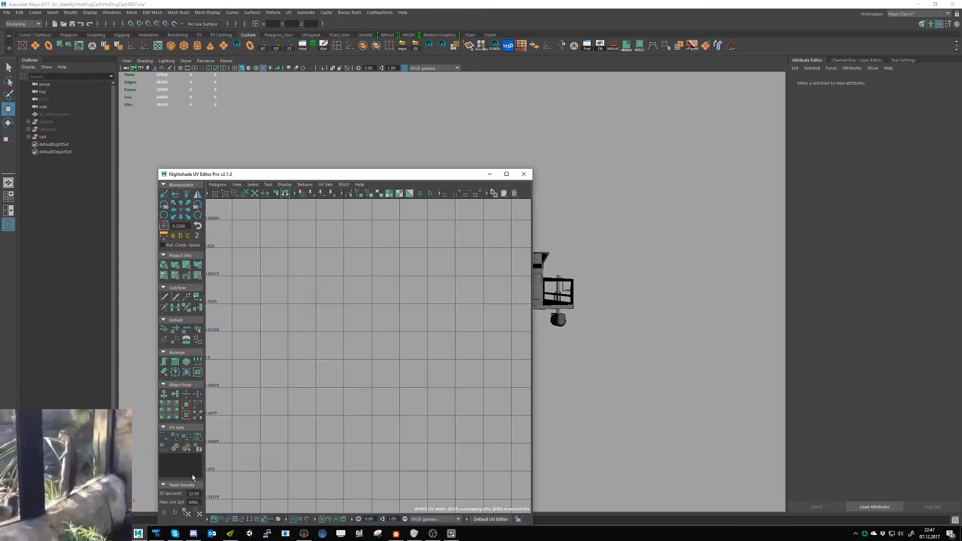
left_click(556, 315)
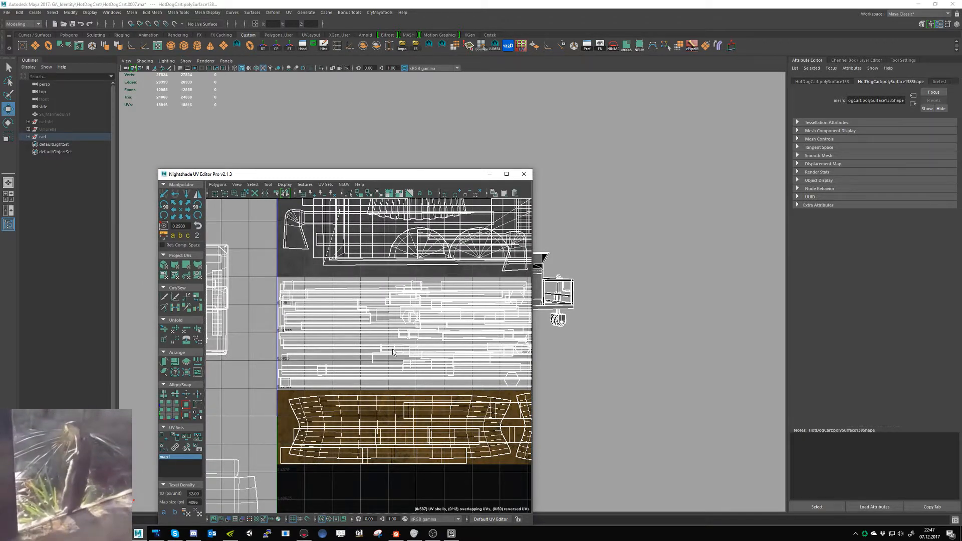
middle_click_drag(409, 354, 337, 360, "alt")
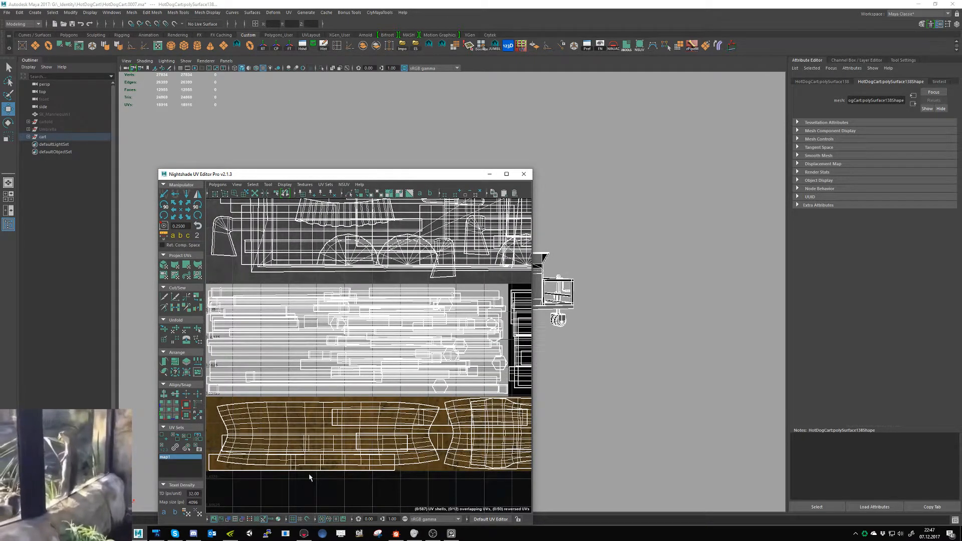
- Switch to Photoshop, close Trim_1_new.psd, and close Untitled-1-Recovered without saving
left_click(163, 534)
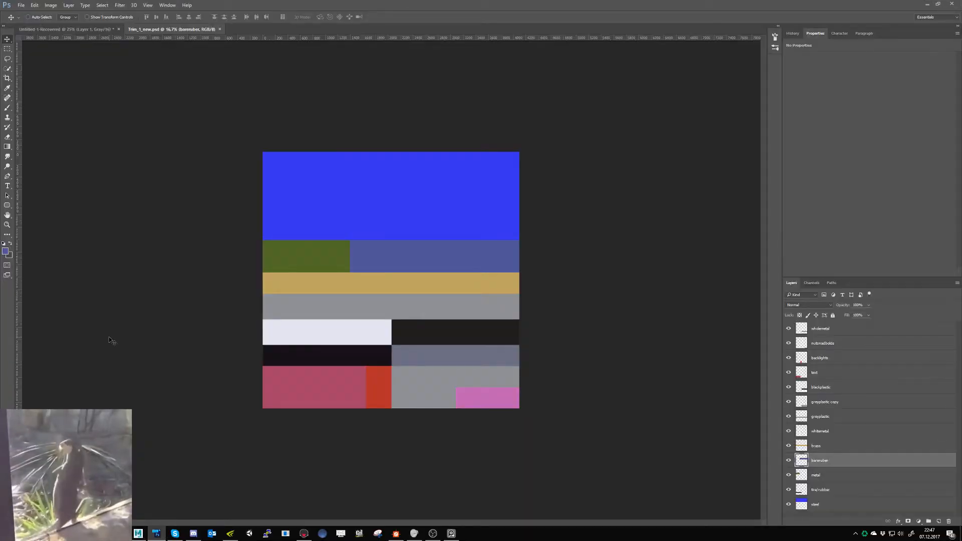
left_click(219, 29)
left_click(119, 29)
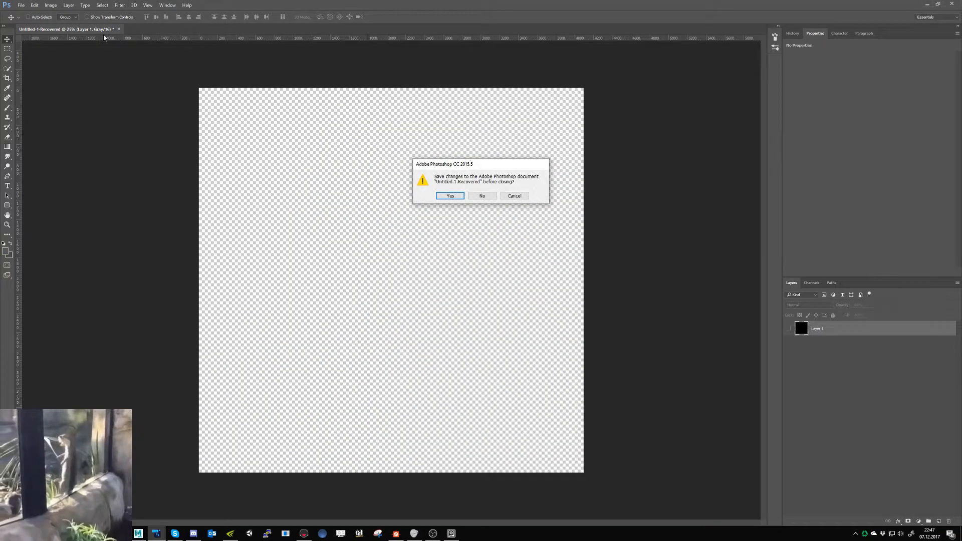
left_click(471, 195)
- Open Trim_1_new.psd from the HotDogCart project's Trimsheet_1 folder
left_click(21, 5)
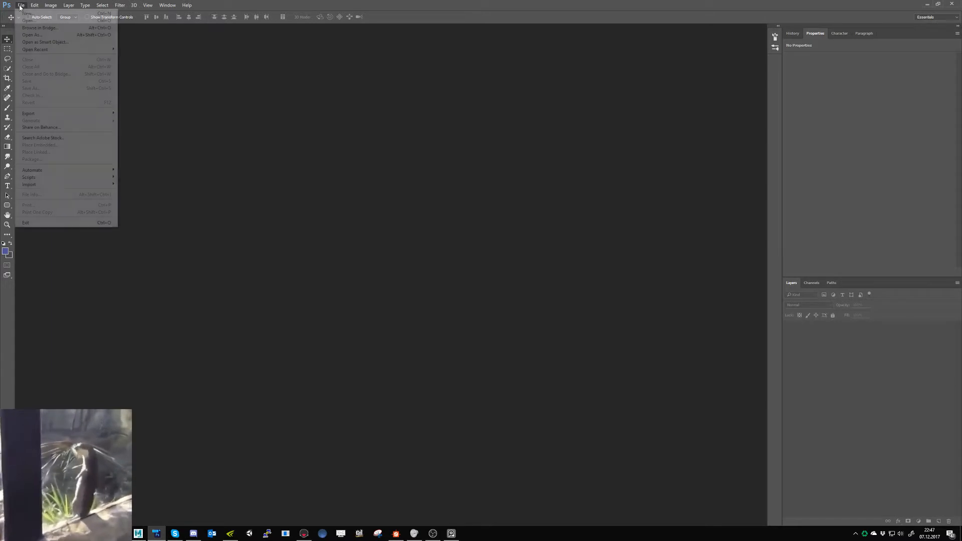
left_click(35, 23)
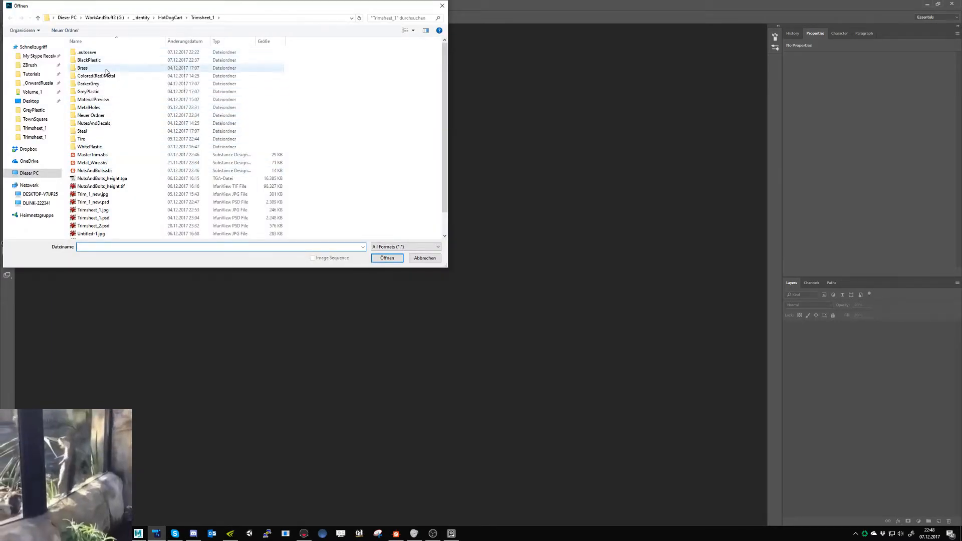
left_click(170, 18)
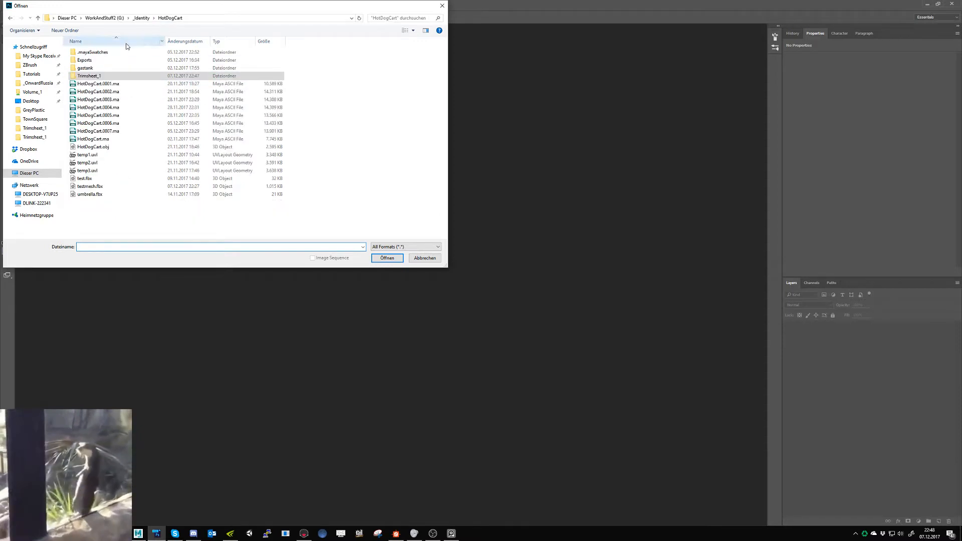
double_click(100, 67)
double_click(99, 60)
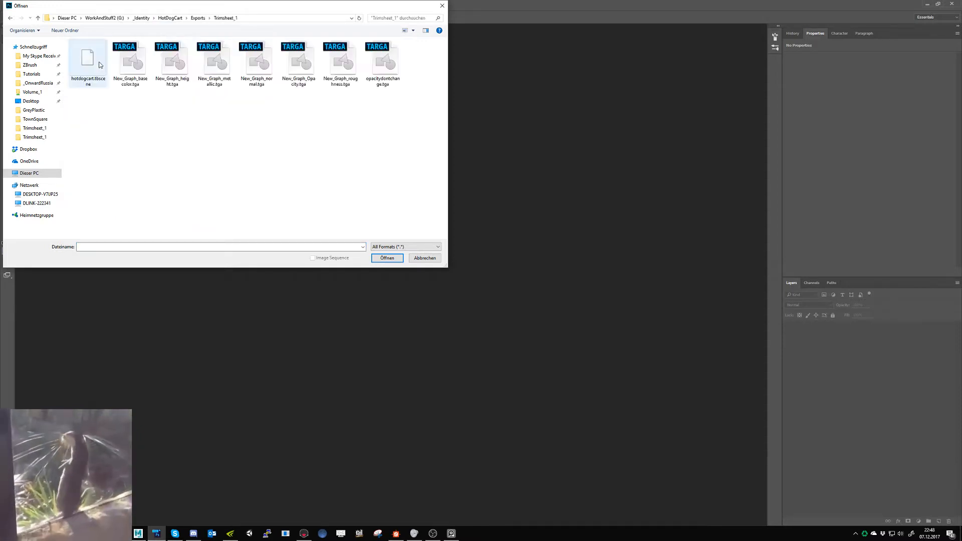
left_click(198, 17)
left_click(170, 17)
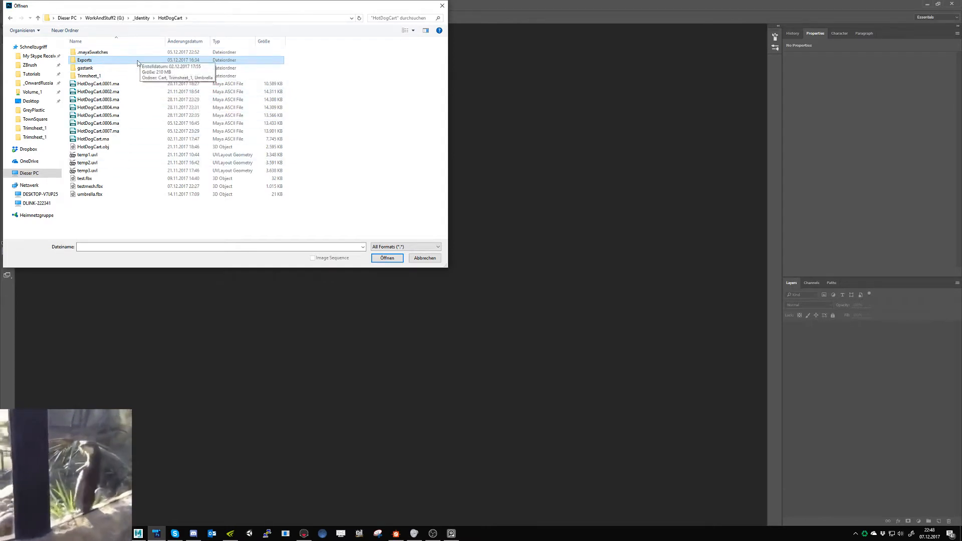
left_click(115, 76)
double_click(115, 76)
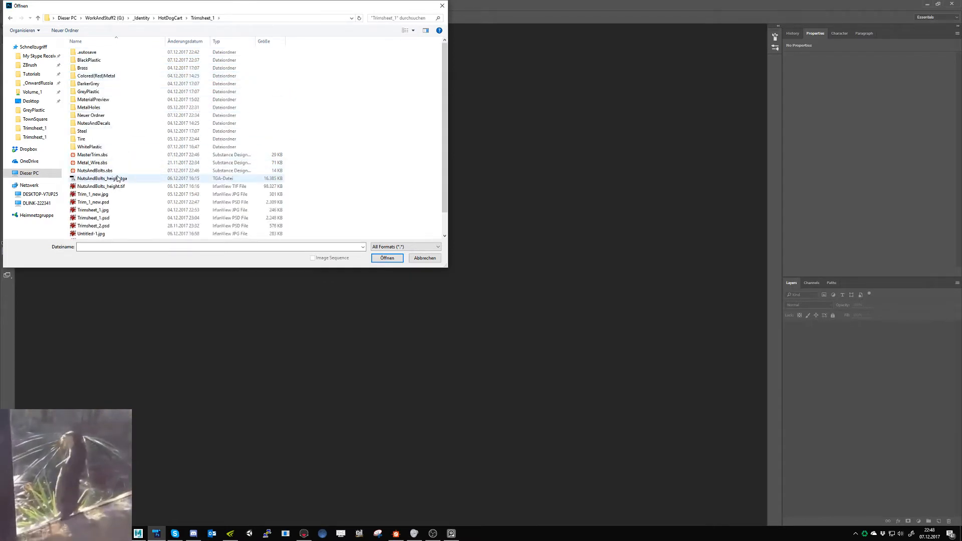
double_click(92, 201)
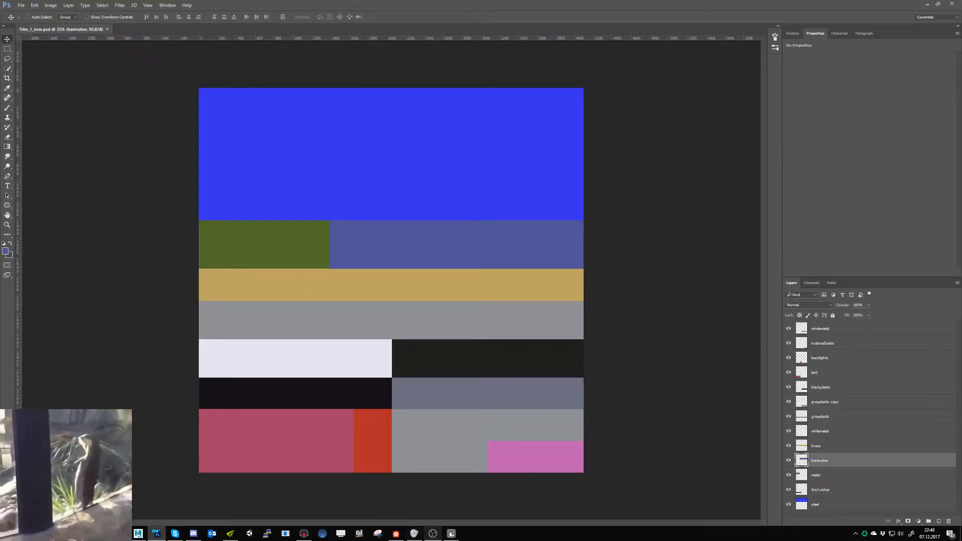
- Switch to Substance Designer, find the Metal-Painted node in the master trim graph and preview its base color
left_click(396, 533)
middle_click_drag(434, 414, 371, 417)
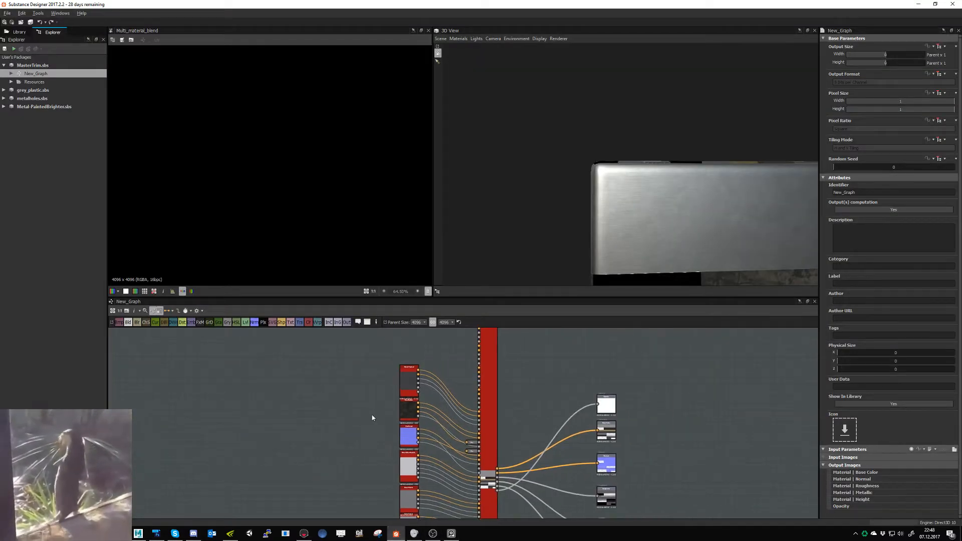
scroll(407, 404, "up", 4)
middle_click_drag(417, 463, 354, 334)
scroll(399, 386, "up", 1)
middle_click_drag(376, 439, 332, 473)
middle_click_drag(350, 440, 335, 530)
middle_click_drag(333, 381, 347, 429)
left_click(366, 416)
double_click(366, 417)
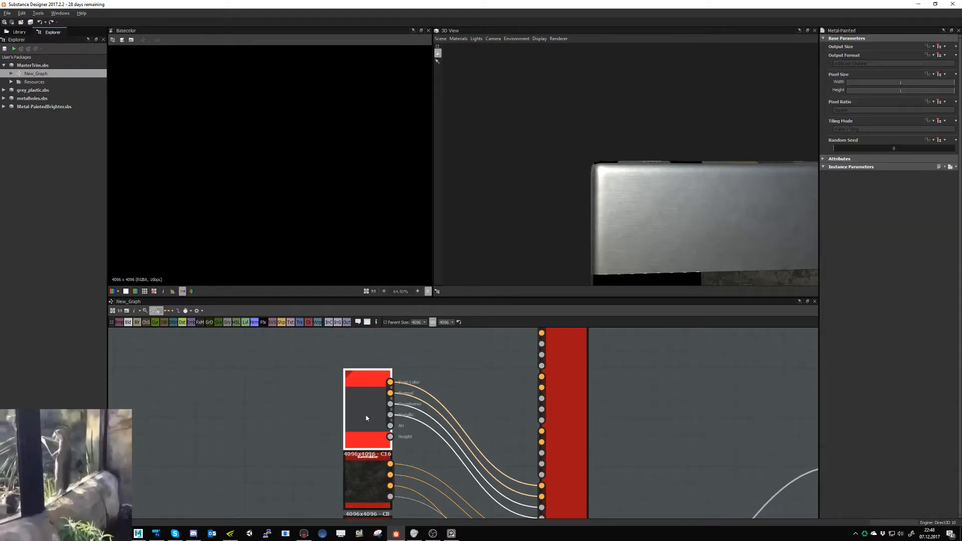
- Show the graph's connections as compact material links, trying straight-angled link lines before restoring the curved ones
left_click(177, 311)
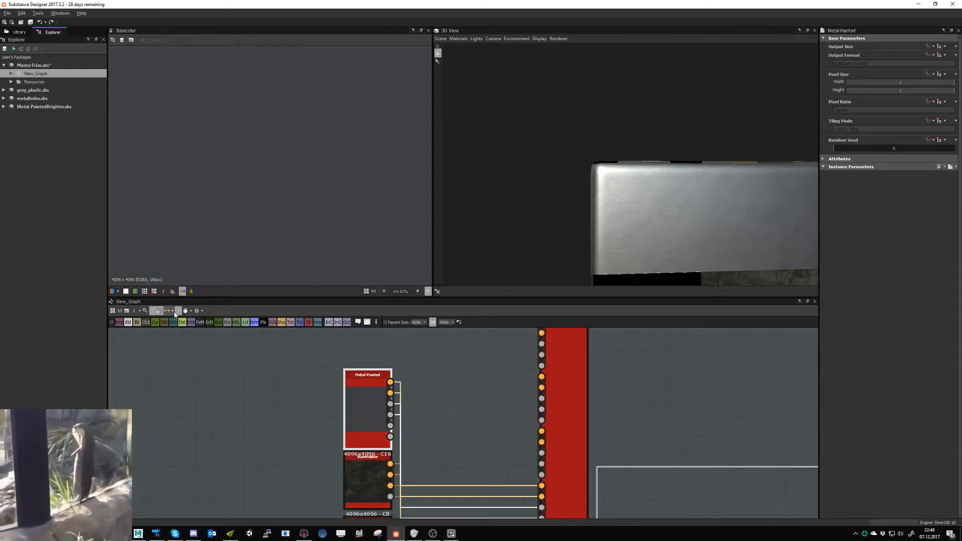
left_click(175, 314)
left_click(193, 336)
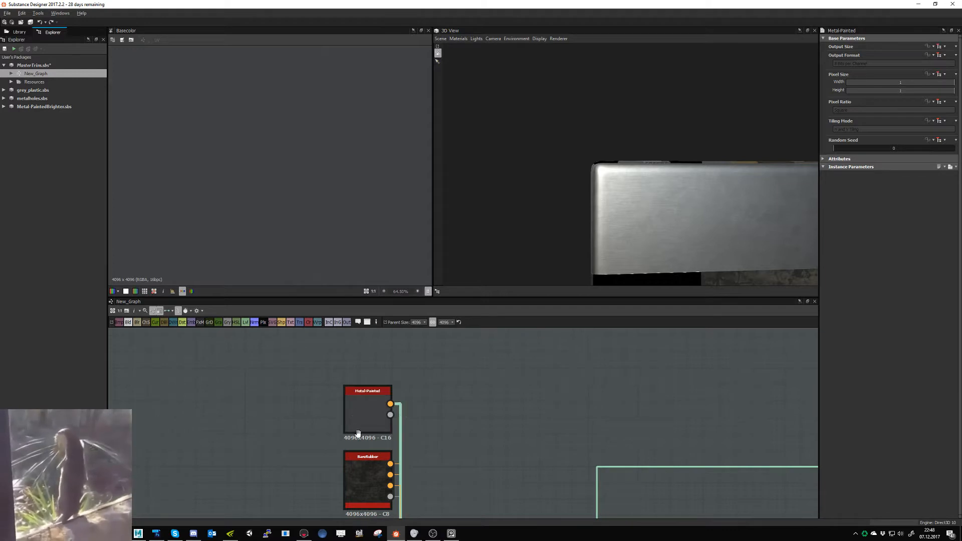
scroll(358, 433, "down", 3)
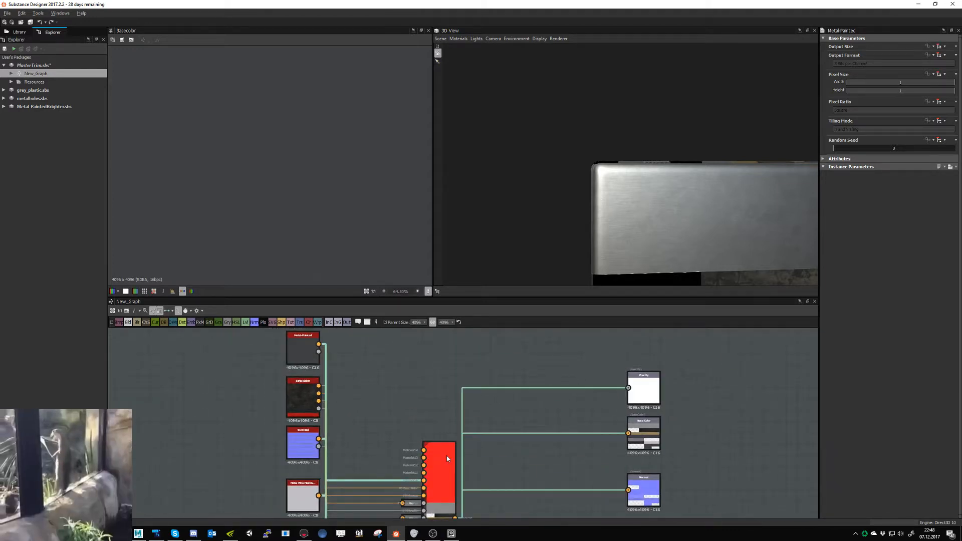
left_click(447, 458)
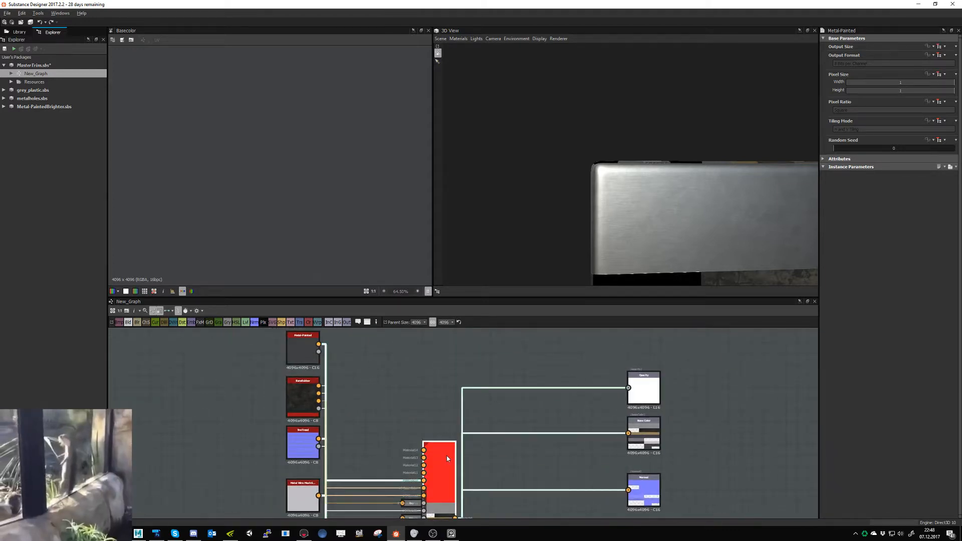
left_click(336, 414)
left_click(178, 311)
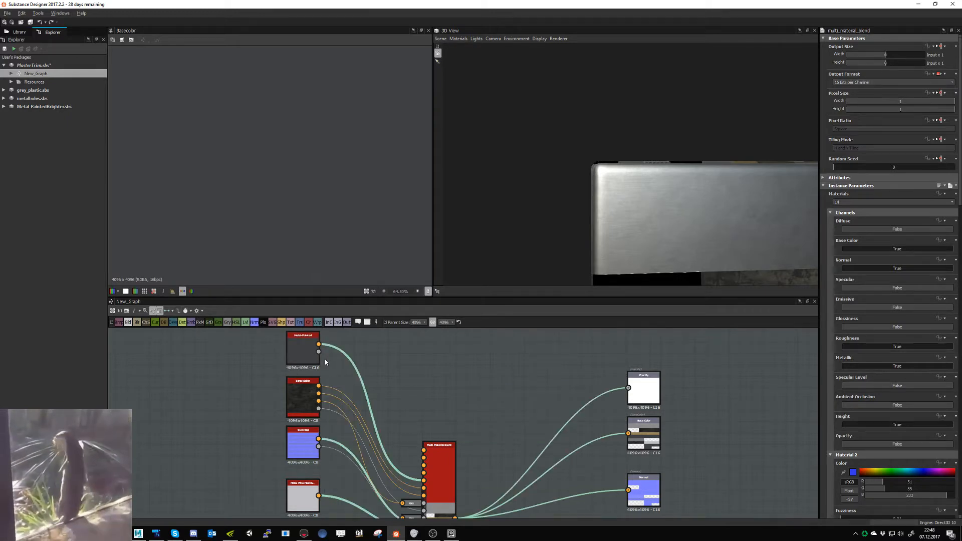
- Trace the Metal-Painted node's link to its material input on the multi-material blend node and show the blend node's parameters
left_click(307, 353)
scroll(431, 500, "up", 3)
scroll(430, 498, "up", 1)
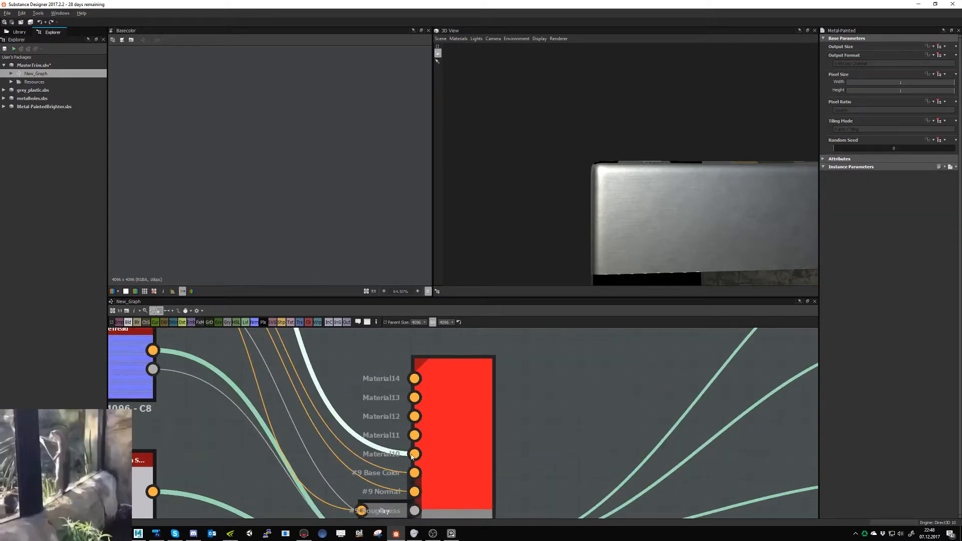
left_click(447, 444)
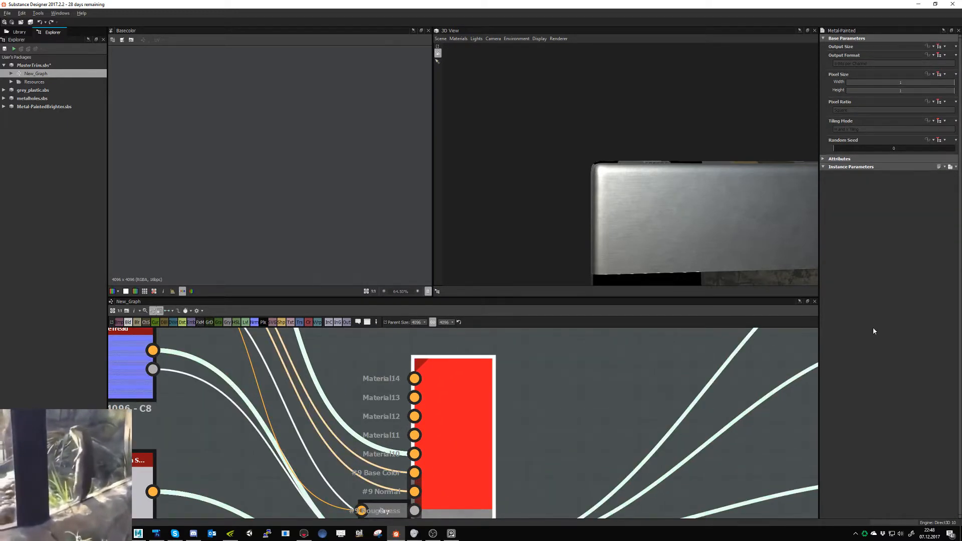
scroll(491, 504, "down", 5)
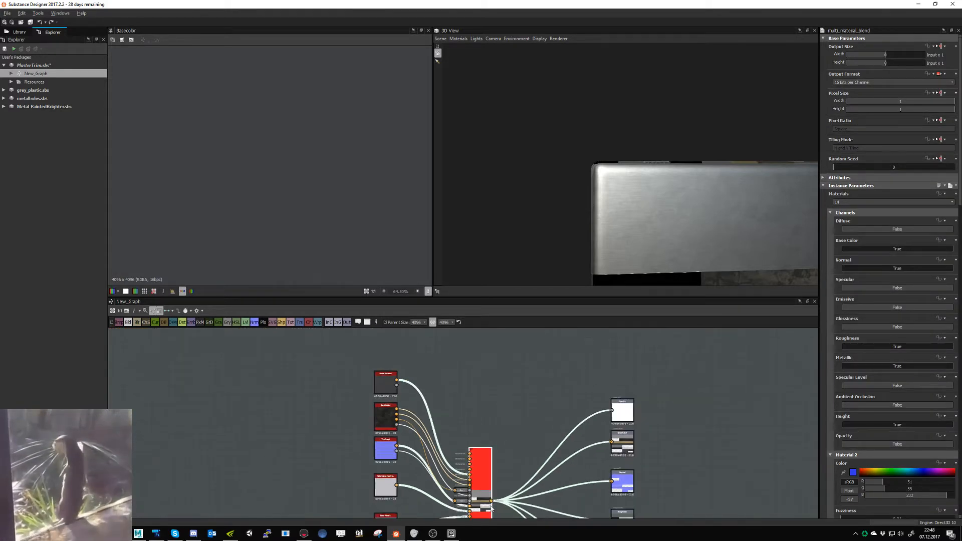
- Set the blend's Material 10 color to the olive green sampled from the trim bitmap and check the strips in the 3D view
middle_click_drag(491, 509, 534, 364)
middle_click_drag(491, 449, 527, 331)
middle_click_drag(483, 476, 487, 439)
scroll(476, 388, "up", 6)
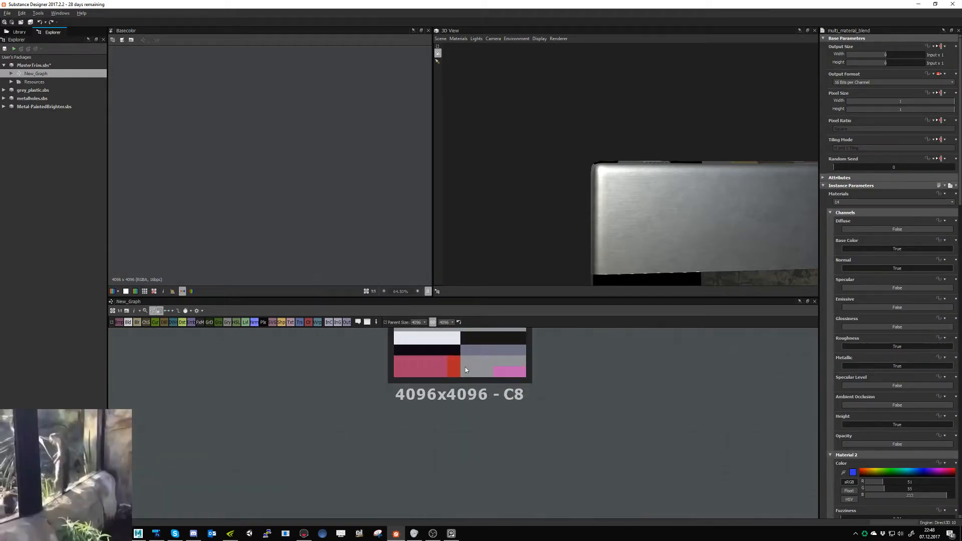
scroll(873, 456, "down", 15)
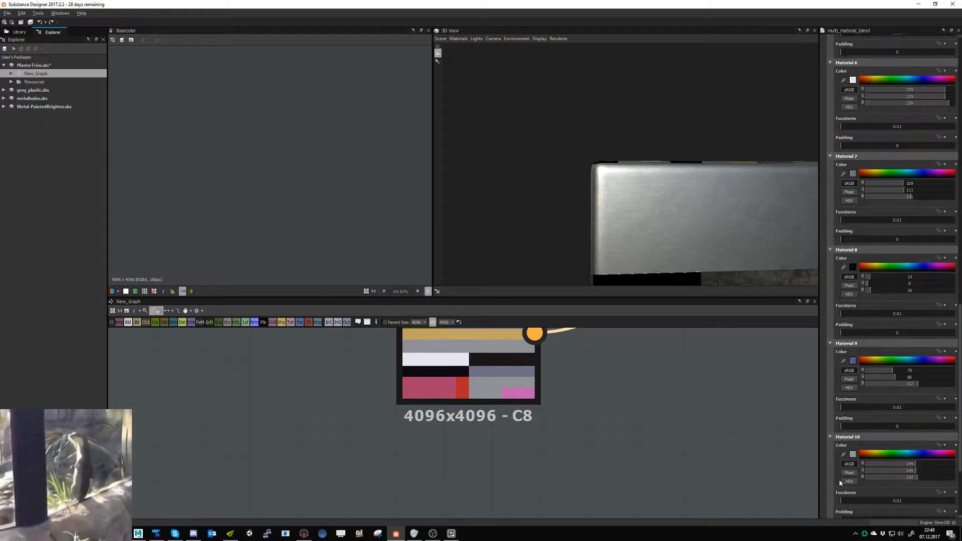
scroll(842, 482, "down", 4)
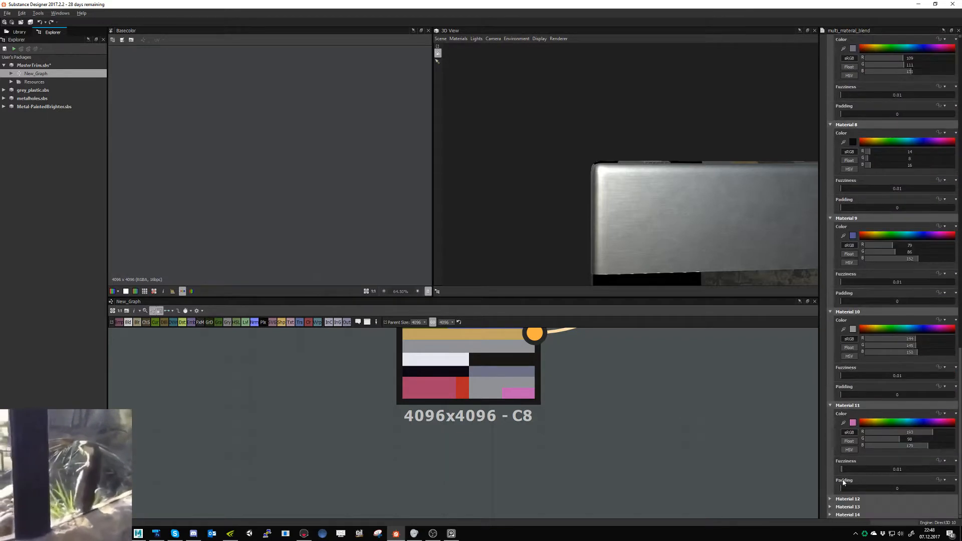
middle_click_drag(577, 414, 580, 464)
left_click(843, 329)
left_click(446, 376)
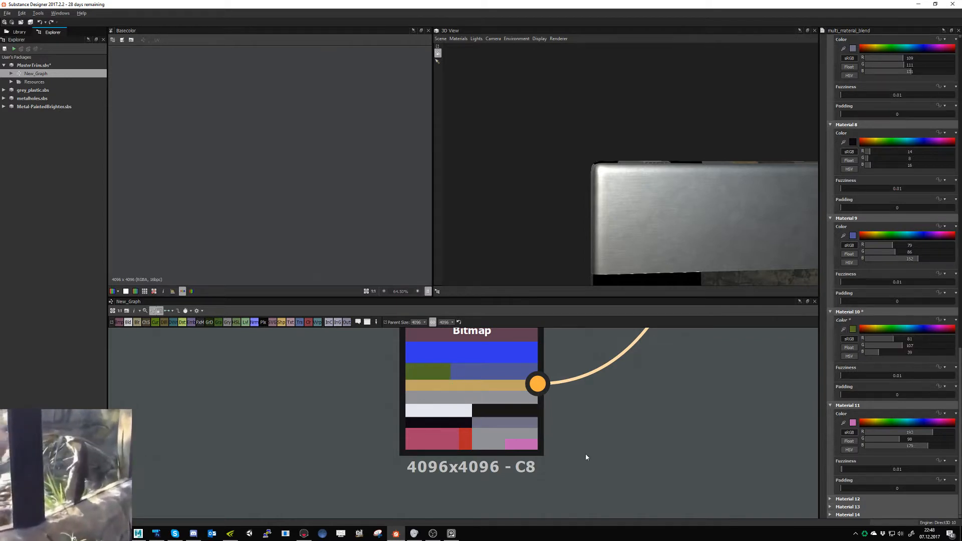
mouse_move(705, 250)
middle_mouse_down()
mouse_move(696, 219)
mouse_move(698, 236)
middle_mouse_up()
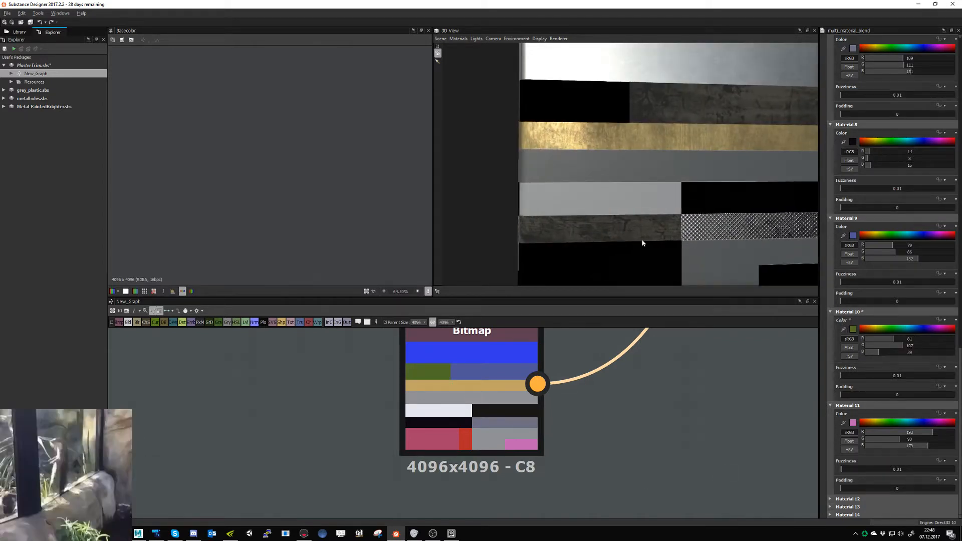
left_click_drag(643, 243, 582, 232)
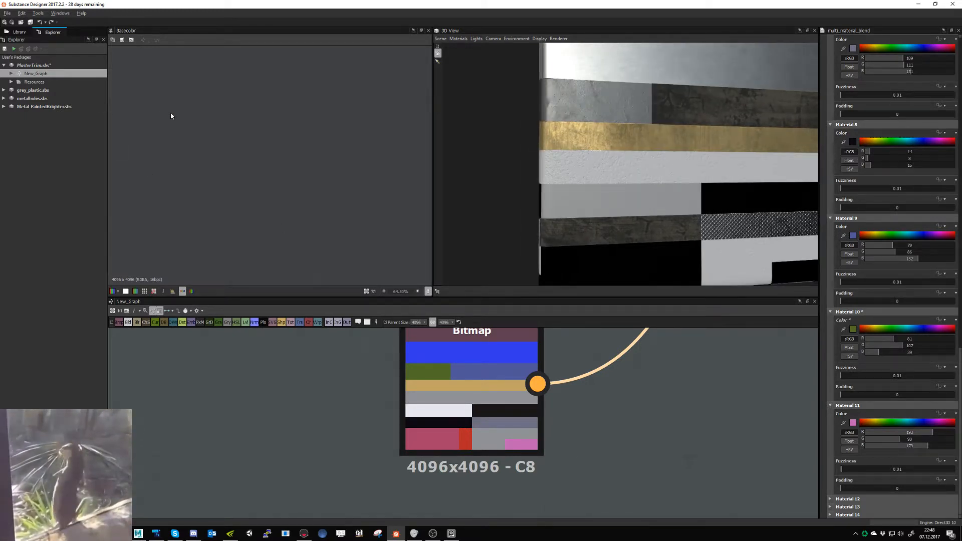
- Save the MasterTrim package and export the height, metallic, roughness, normal and basecolor outputs as Targa files to Exports/Trimsheet_1
left_click(28, 24)
right_click(43, 73)
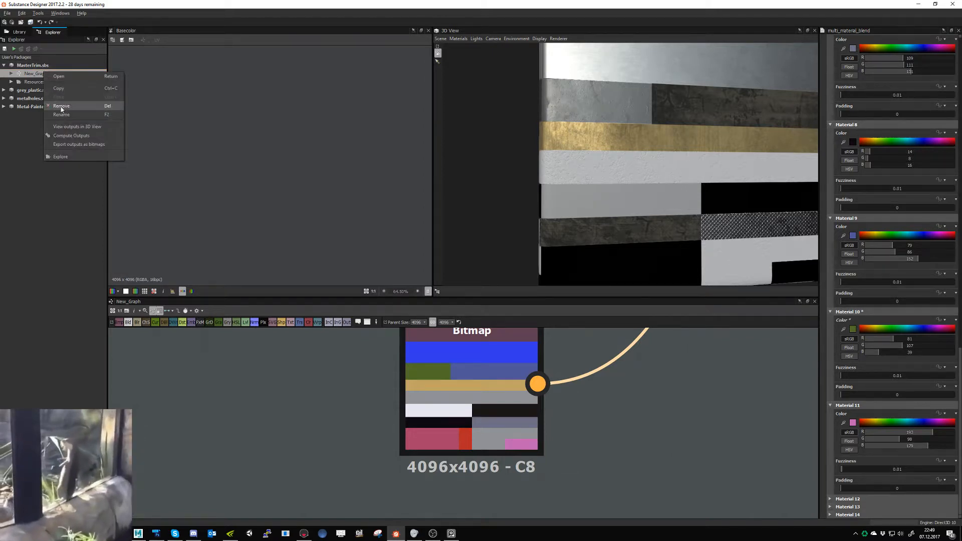
left_click(73, 145)
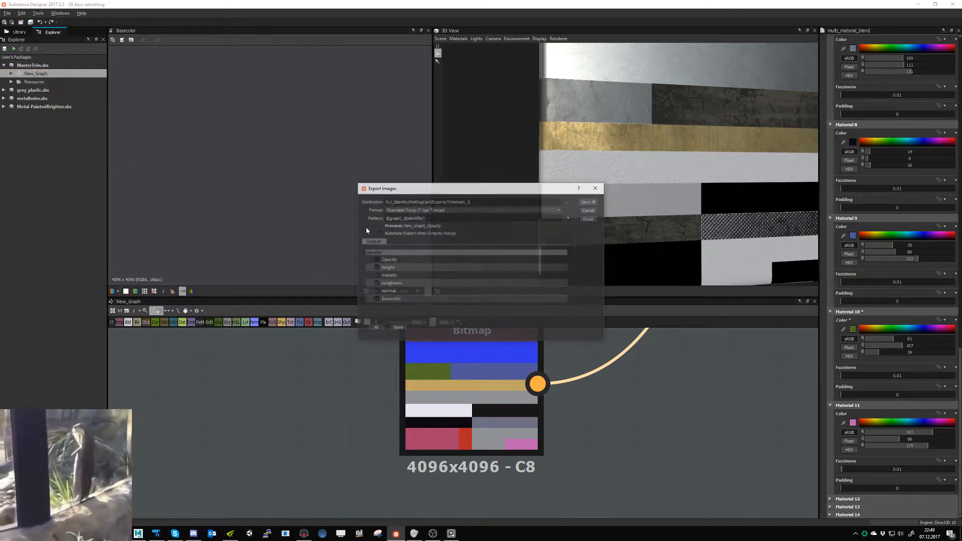
left_click(588, 202)
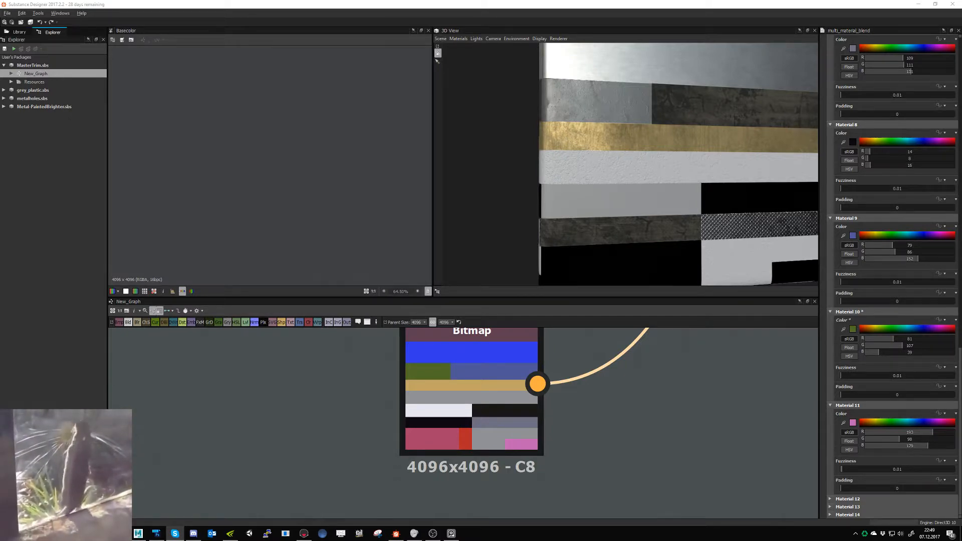
- Switch to Marmoset Toolbag and inspect the updated metal on the cart's side panels and rear mesh basket
left_click(303, 533)
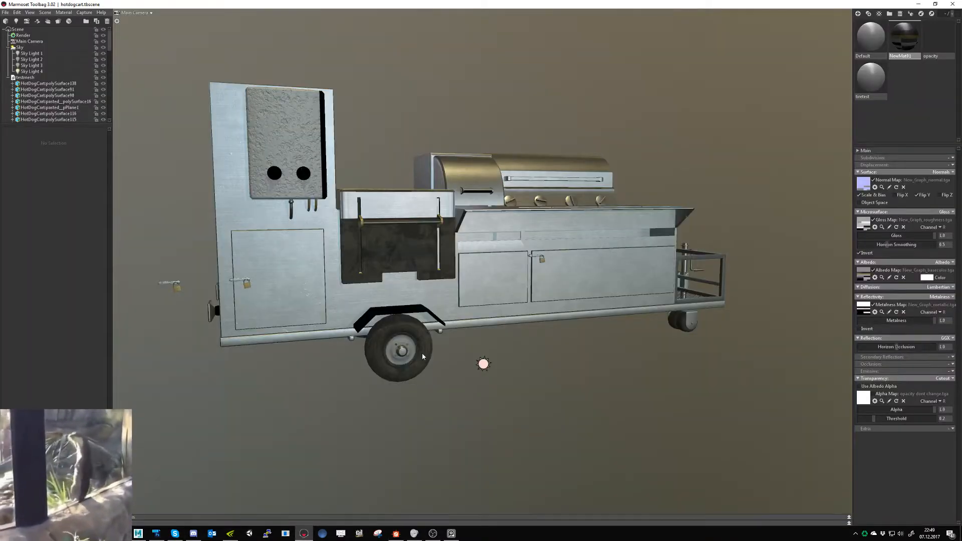
left_click_drag(554, 369, 473, 367)
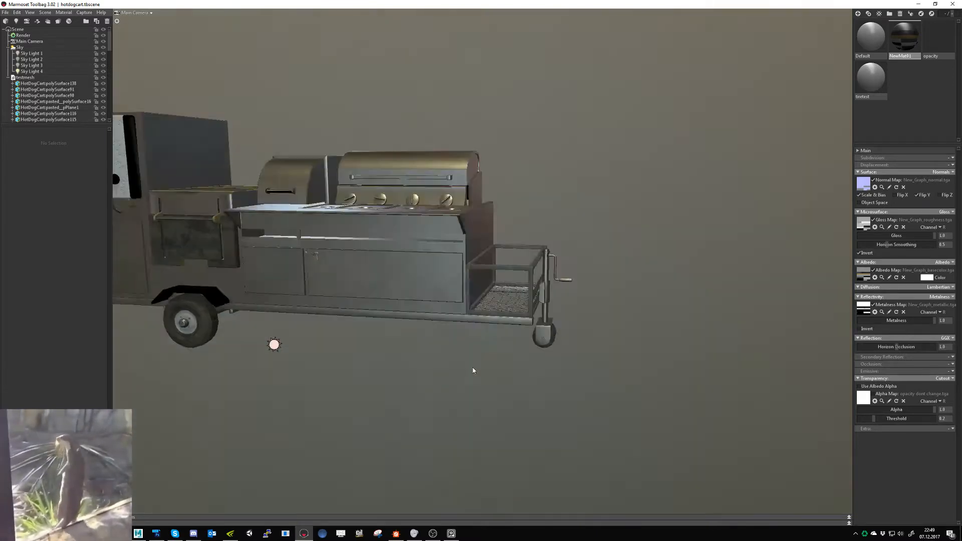
right_click_drag(473, 367, 495, 416)
left_click_drag(495, 415, 529, 418)
left_click_drag(530, 419, 510, 426, "shift")
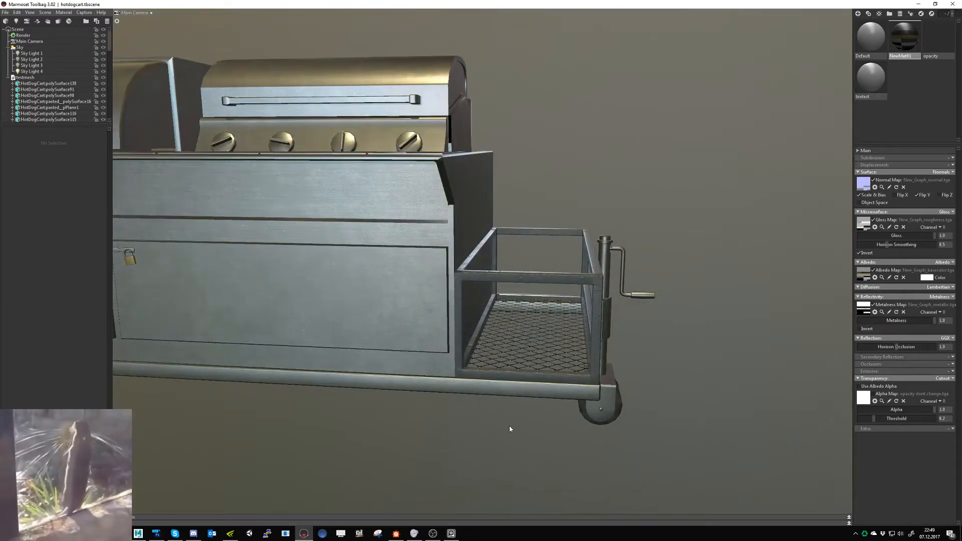
- Return to Substance Designer and open the Metal-Painted graph from the Metal-PaintedBrighter.sbs package
key("alt+Tab")
scroll(515, 409, "down", 5)
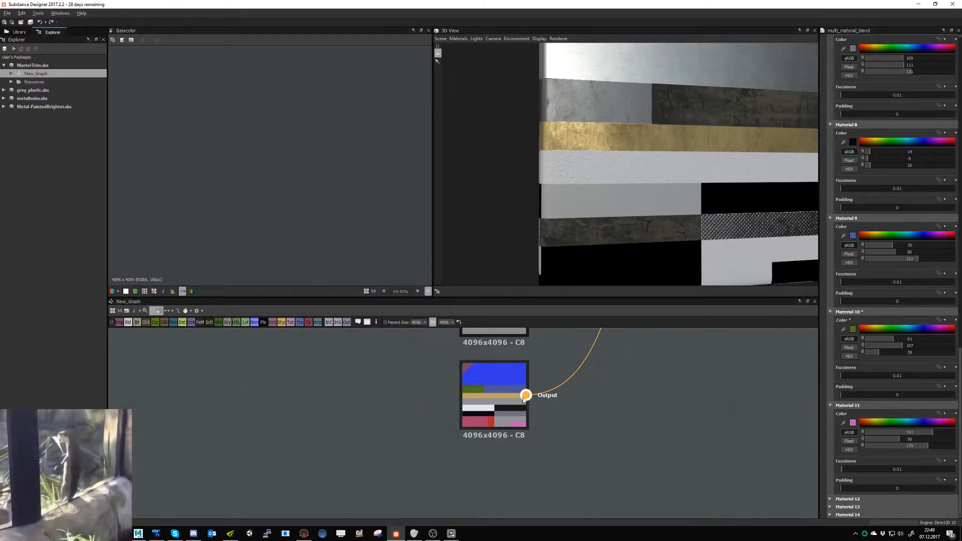
left_click(5, 107)
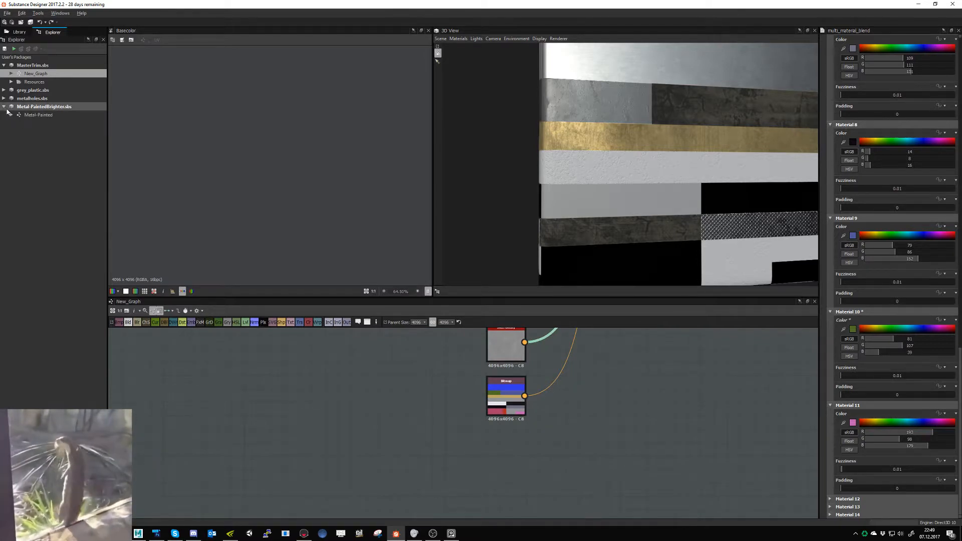
left_click(23, 115)
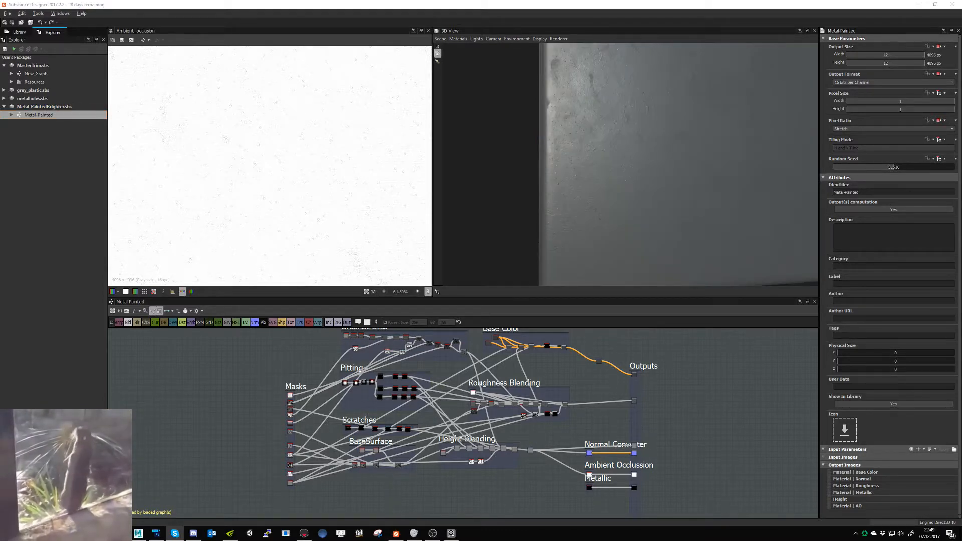
- Brighten the Uniform Color node feeding the first blend in the Base Color frame by setting its color's V value to 115
scroll(599, 407, "up", 5)
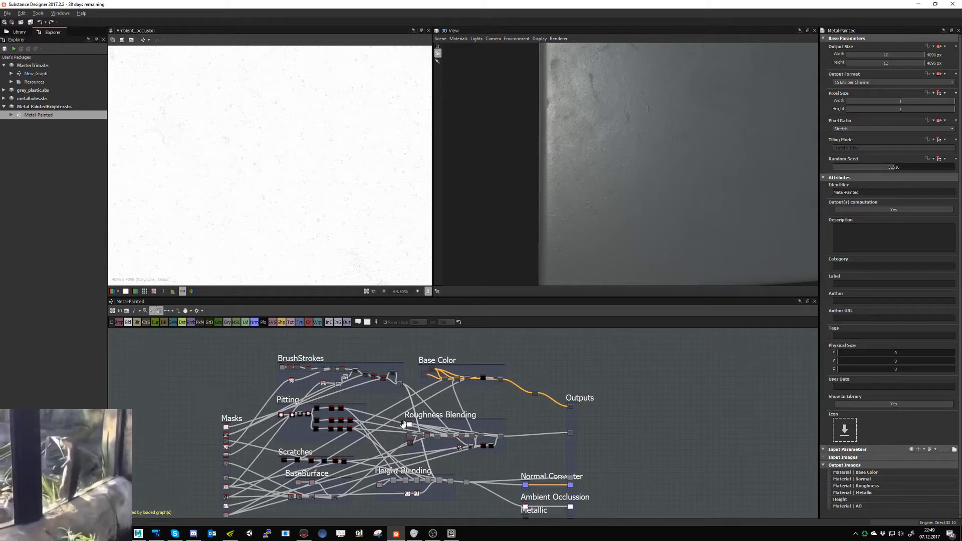
middle_click_drag(572, 451, 583, 461)
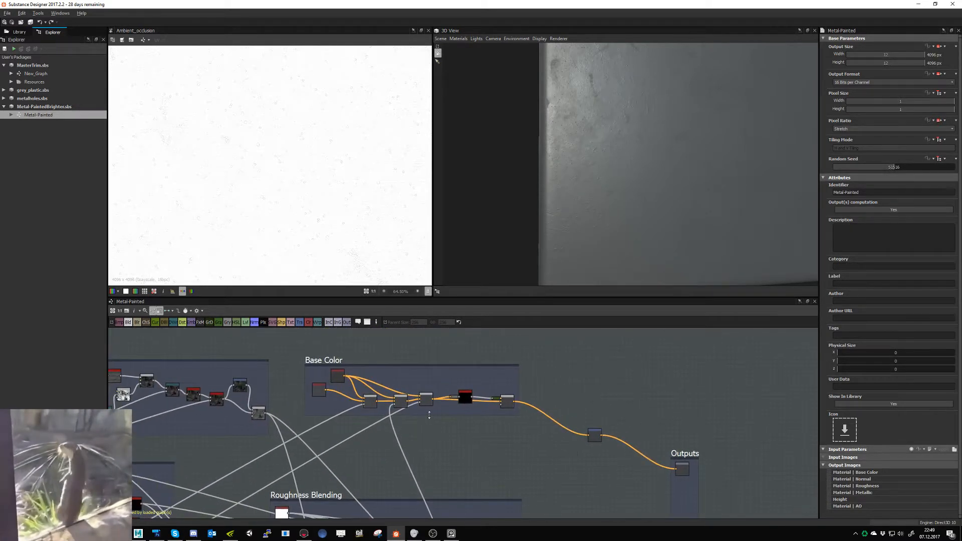
left_click(315, 392)
double_click(315, 392)
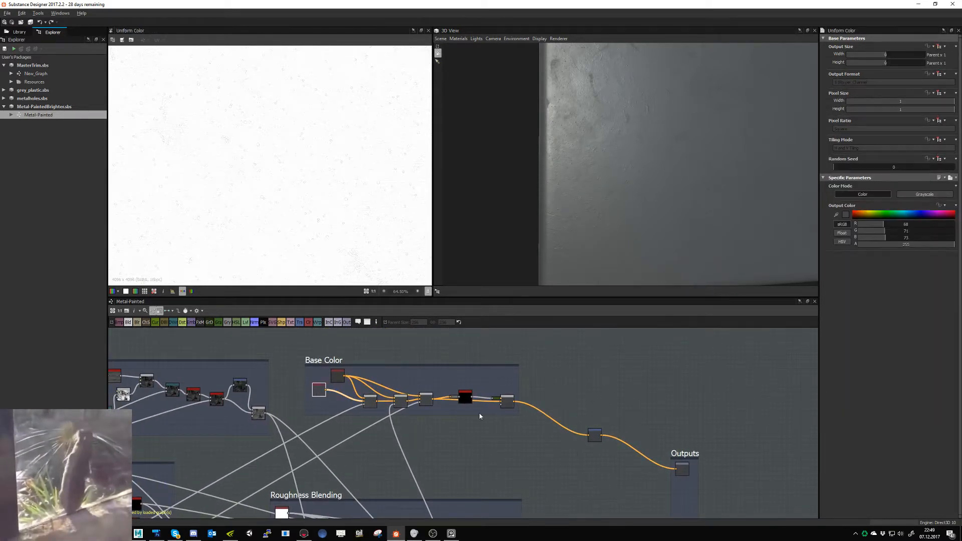
left_click(845, 216)
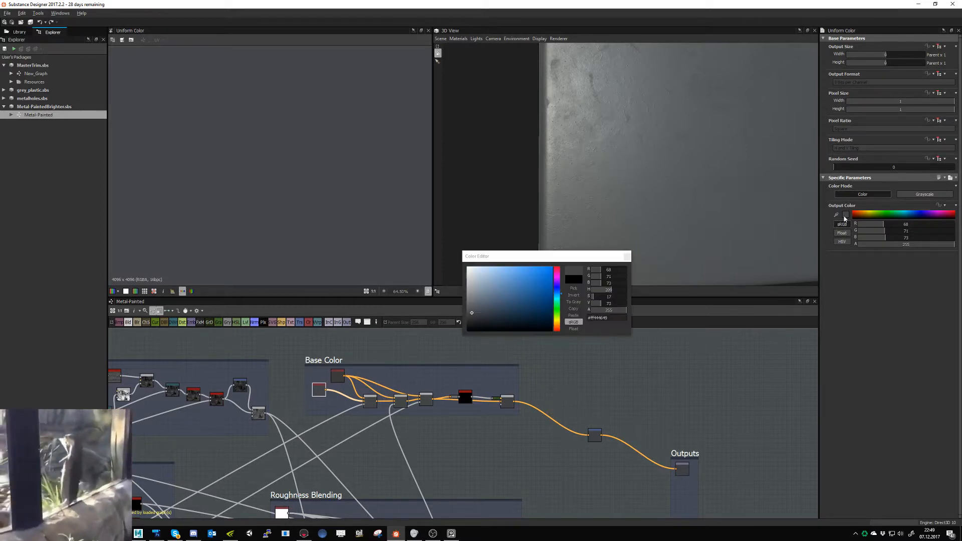
double_click(607, 304)
type("115")
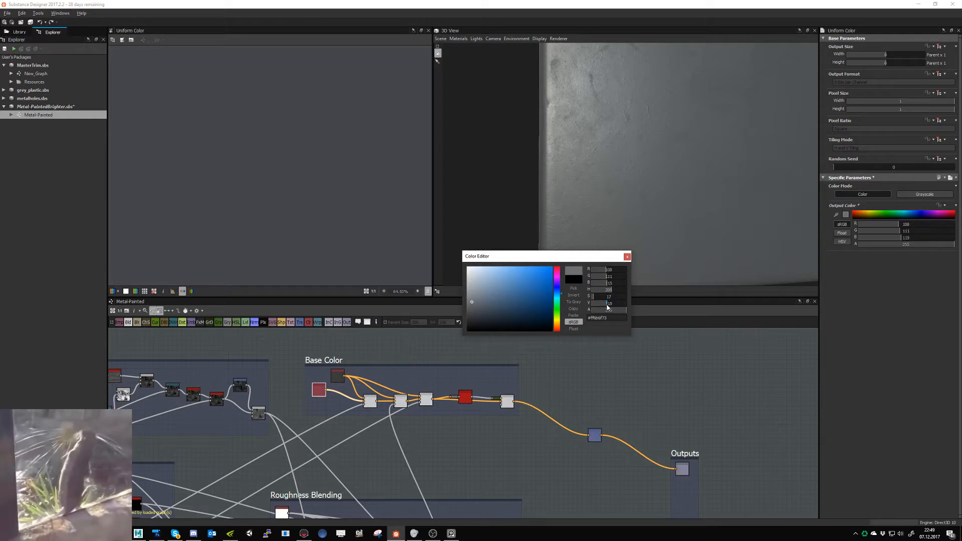
key("Return")
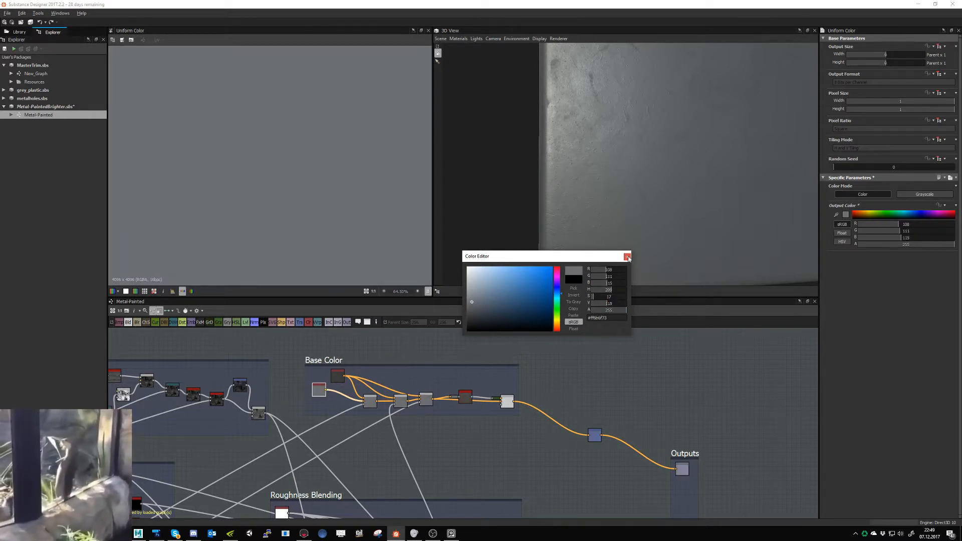
left_click(627, 257)
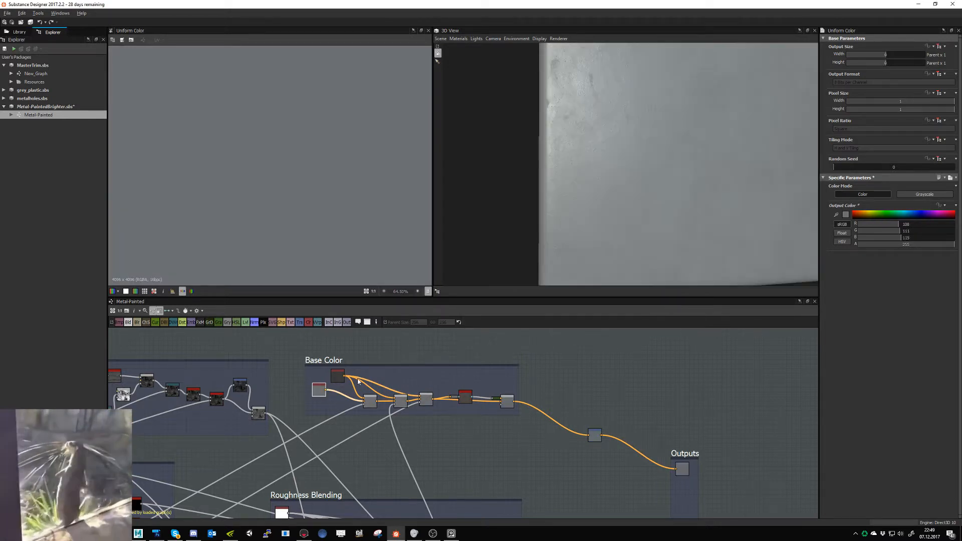
- Save the Metal-PaintedBrighter package and open the New_Graph graph from the MasterTrim.sbs package
left_click(30, 22)
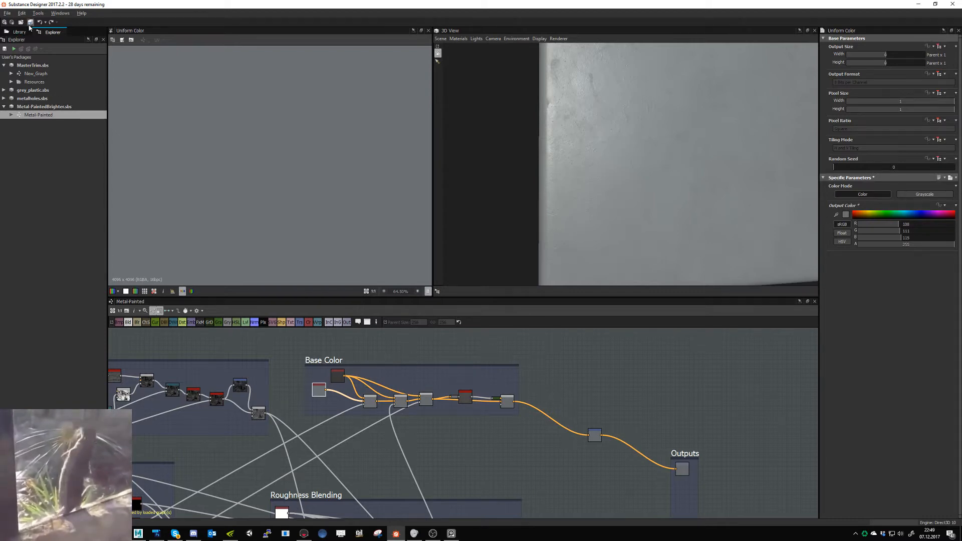
double_click(35, 74)
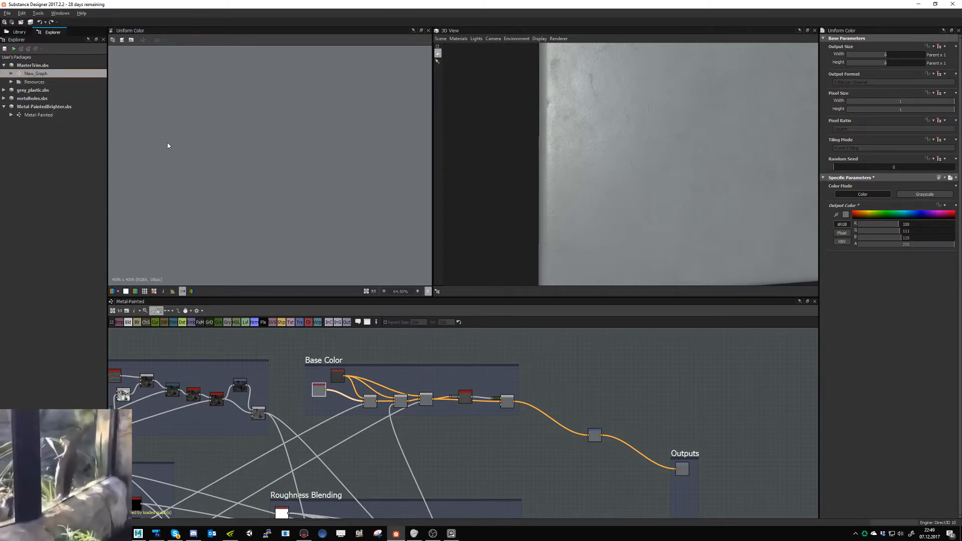
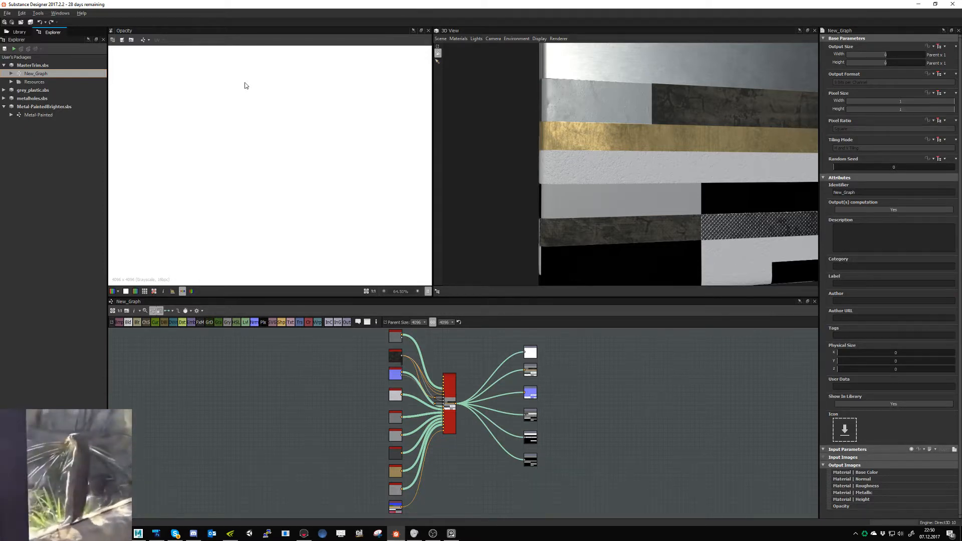
- Export New_Graph's outputs as bitmaps and switch to Marmoset Toolbag to check the hot dog cart
scroll(260, 111, "down", 5)
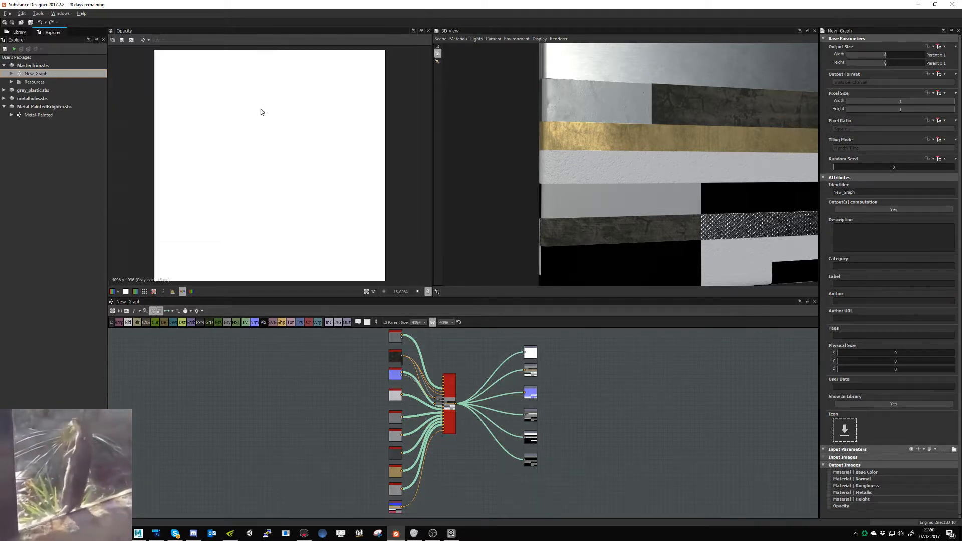
right_click(35, 73)
left_click(80, 142)
left_click(589, 210)
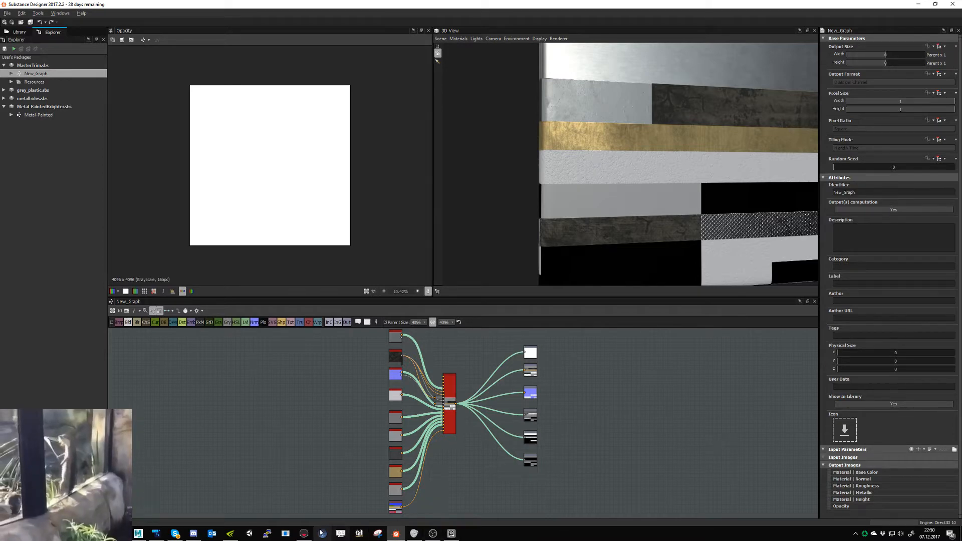
left_click(303, 533)
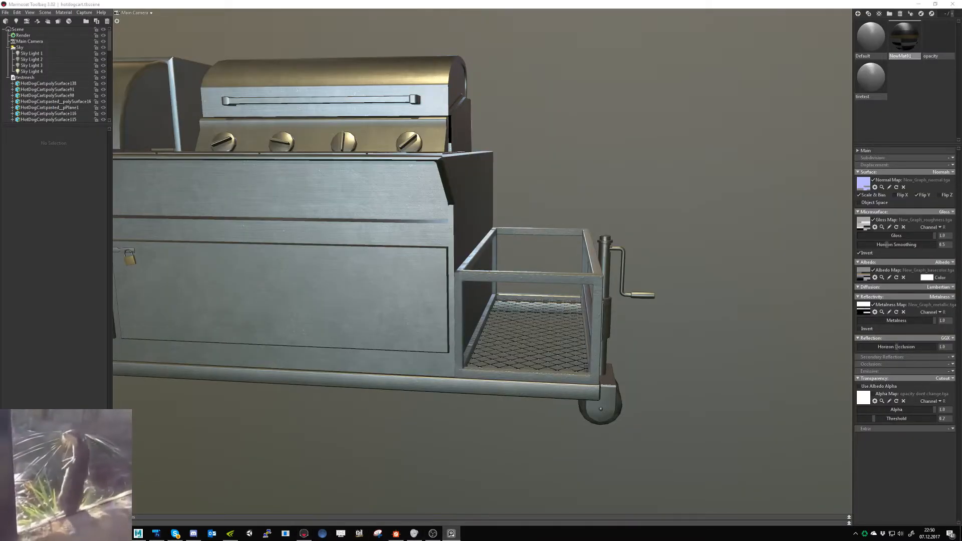
- Return to Substance Designer, open the Metal-Painted graph and lighten the base Uniform Color node to blue-grey #ff838b94
left_click(395, 531)
left_click(32, 117)
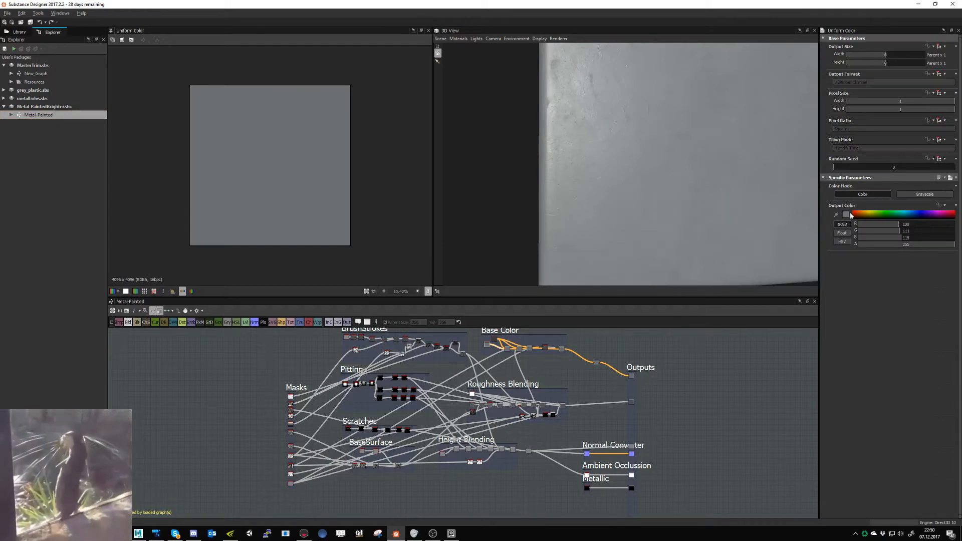
left_click(846, 215)
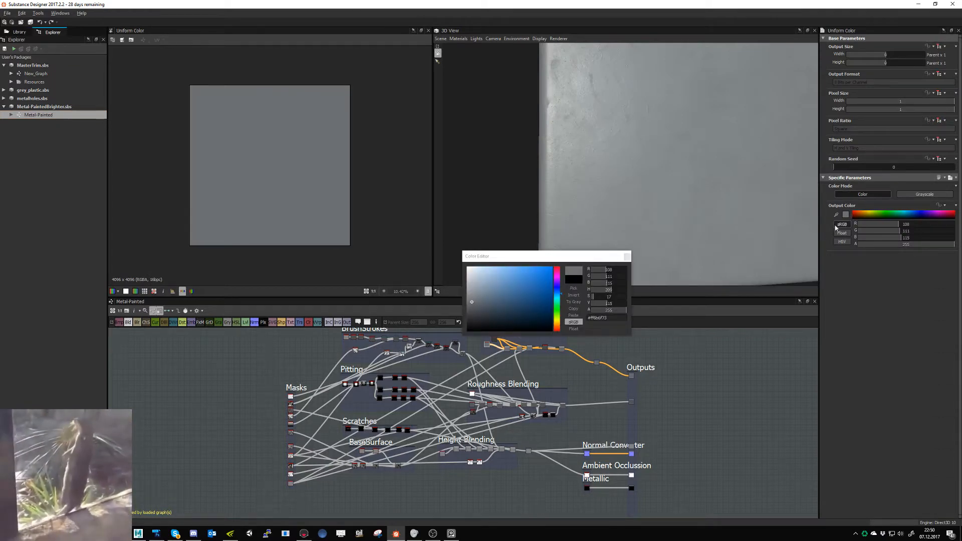
left_click(472, 295)
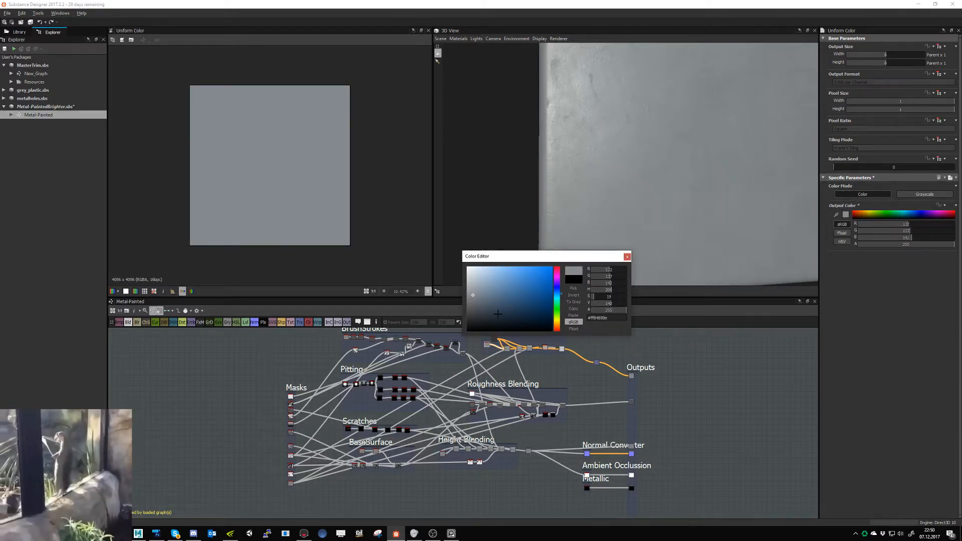
left_click_drag(540, 201, 537, 200)
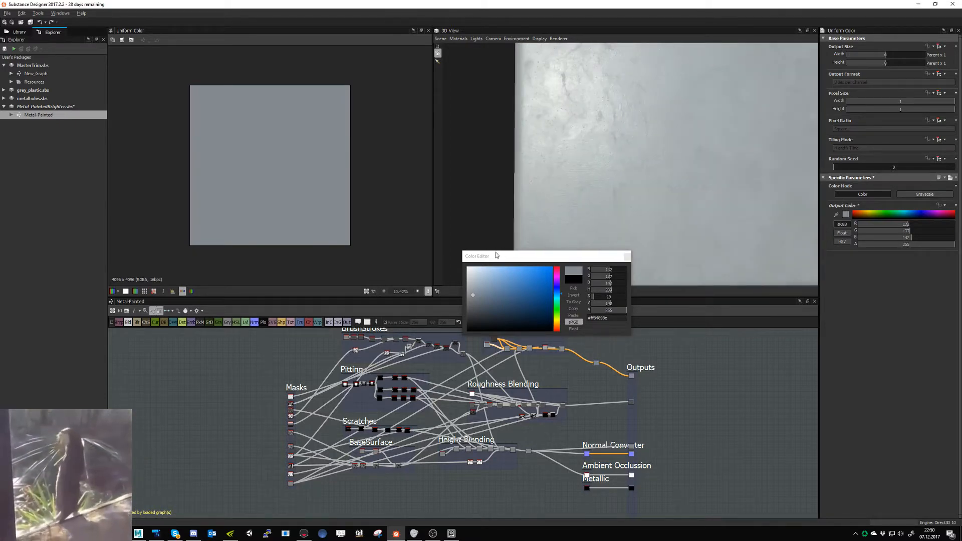
left_click(476, 293)
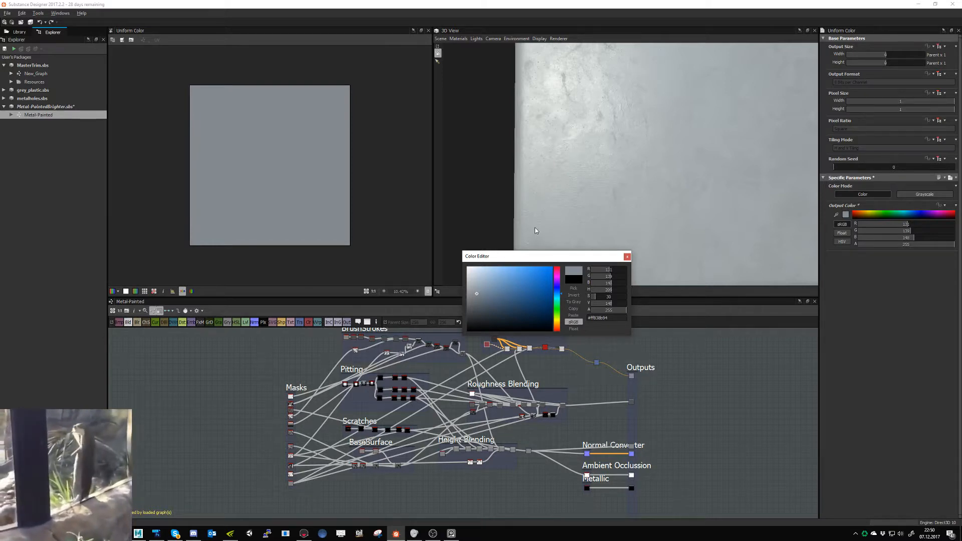
left_click_drag(535, 228, 539, 228)
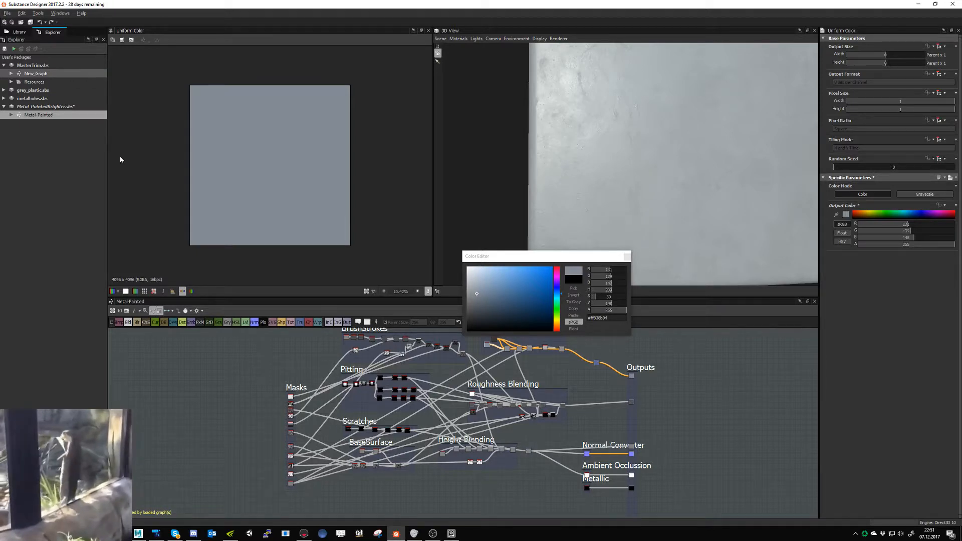
- Export the outputs of New_Graph as Targa bitmaps again and inspect the cart in Marmoset Toolbag
right_click(43, 74)
left_click(80, 147)
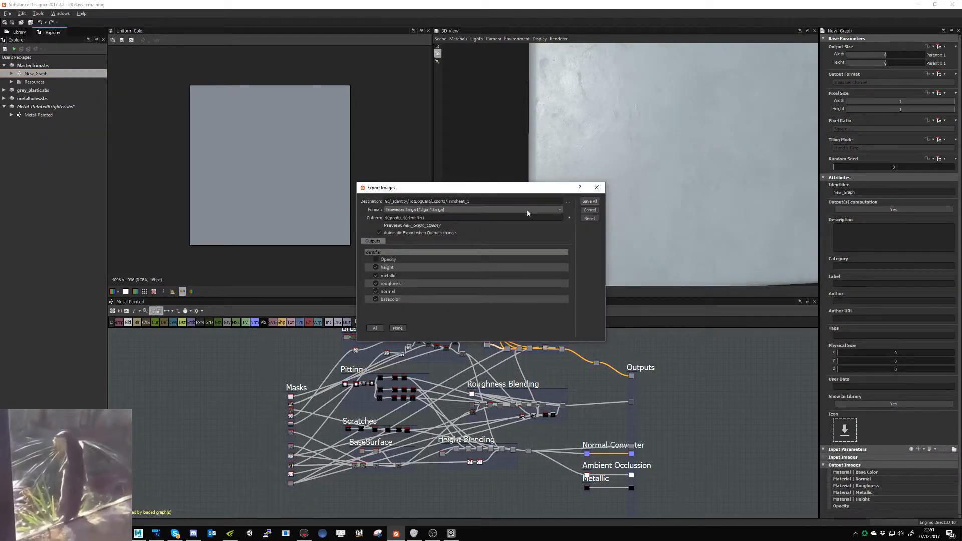
left_click(589, 210)
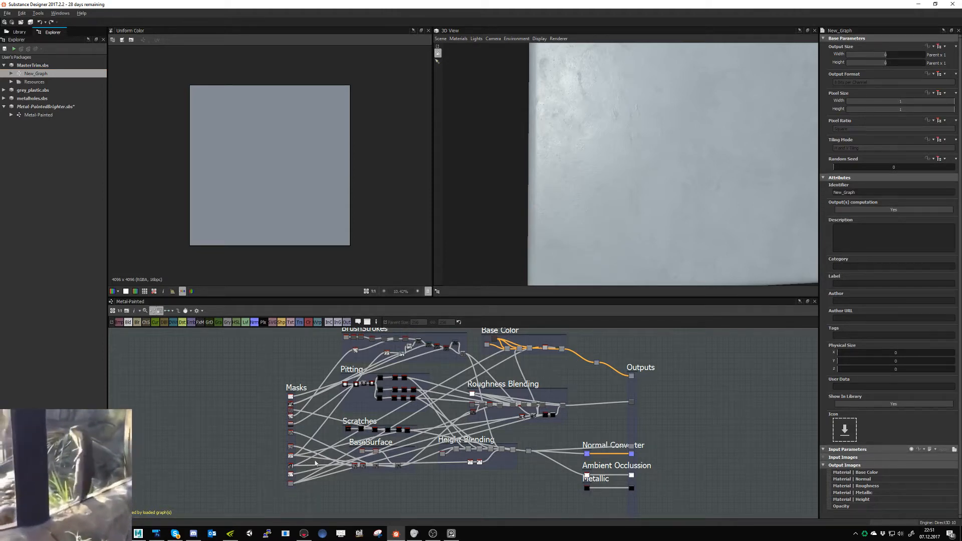
left_click(434, 534)
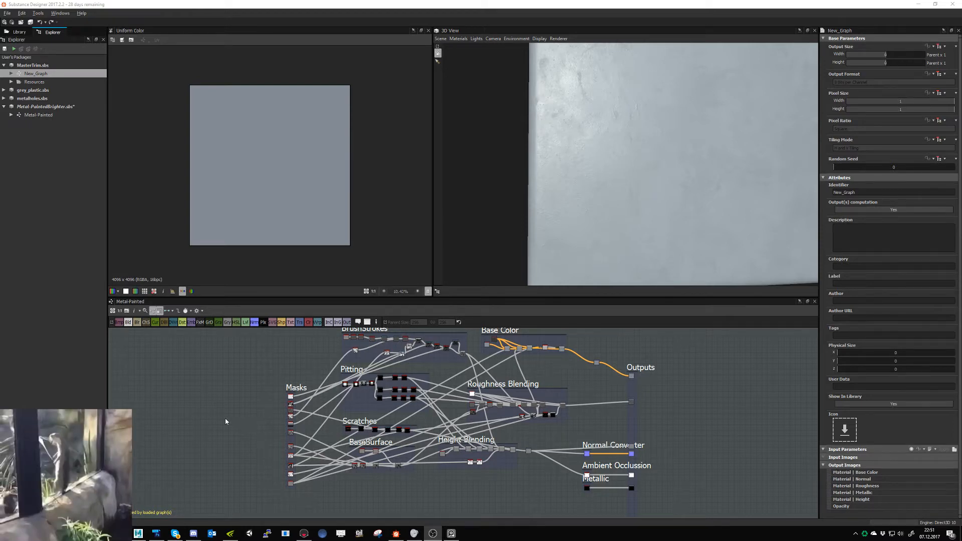
left_click(304, 533)
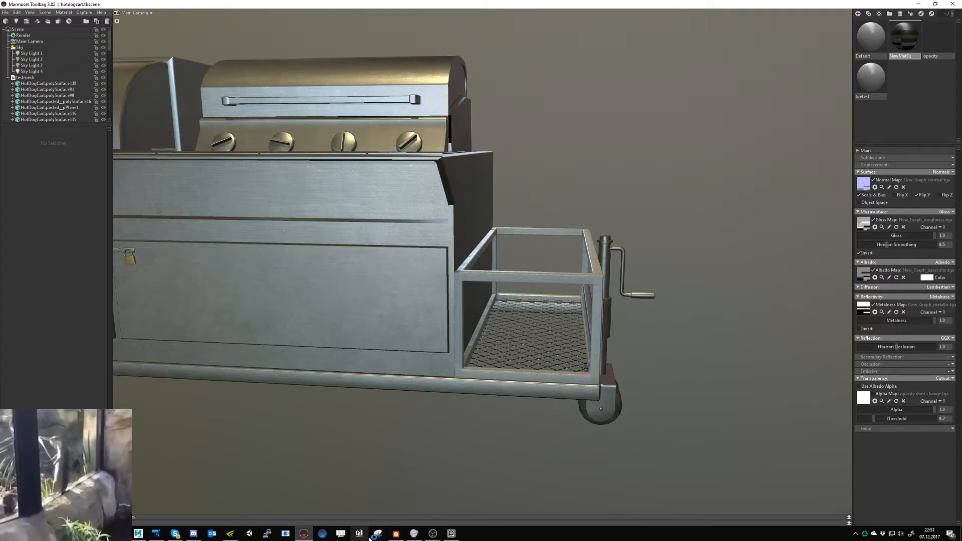
- Back in Substance Designer, shift Metal-Painted's base Uniform Color to a slightly darker, more saturated blue-grey
left_click(395, 533)
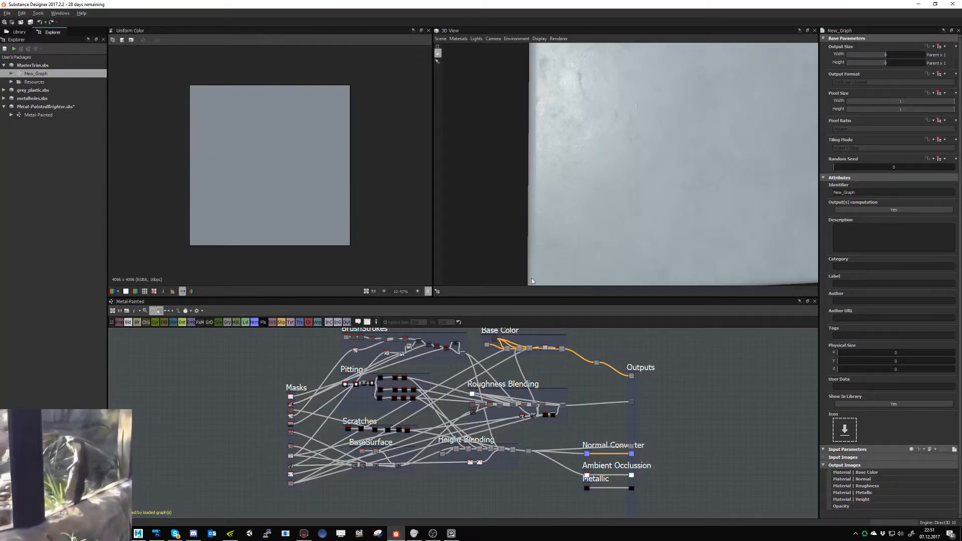
left_click(487, 345)
left_click(846, 214)
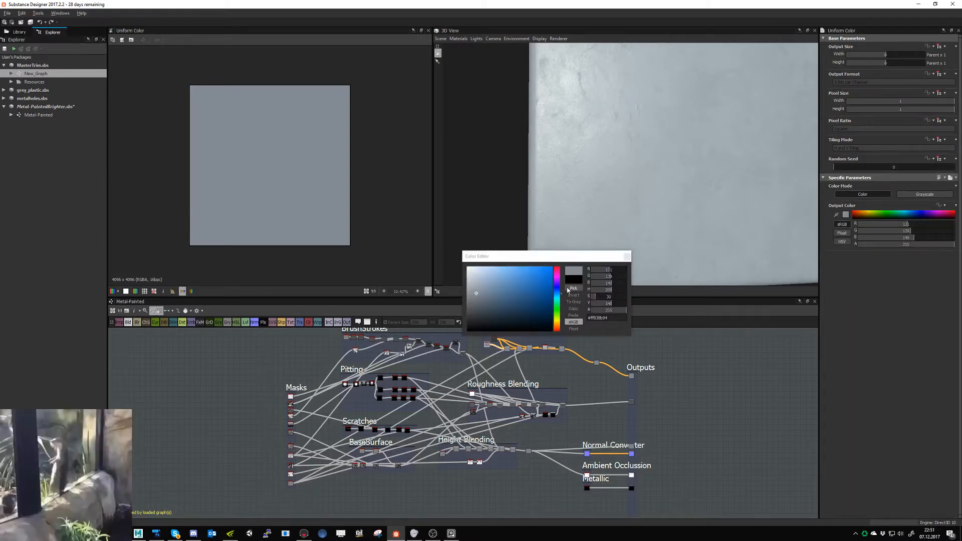
left_click(479, 295)
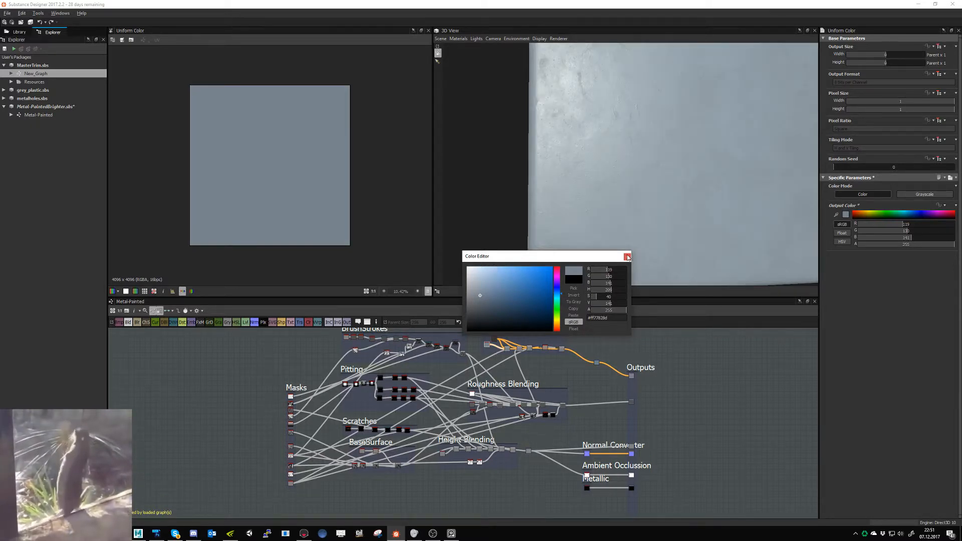
left_click(626, 256)
left_click(845, 215)
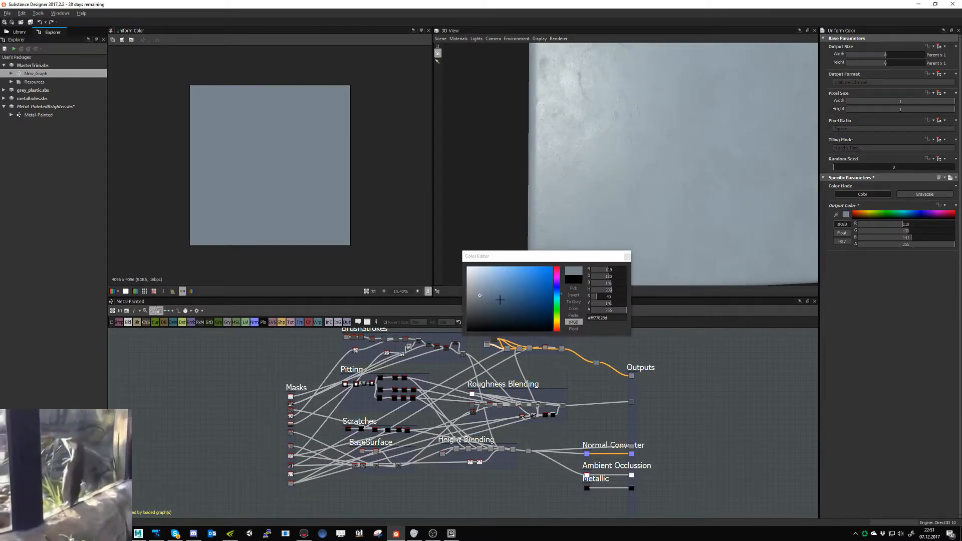
left_click(477, 294)
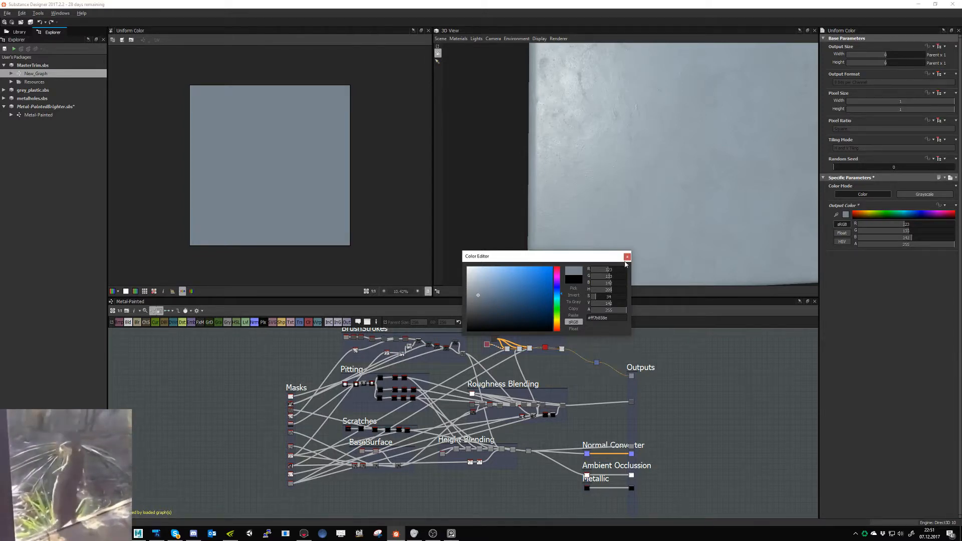
left_click(626, 257)
- Export New_Graph's height, metallic, roughness, normal and basecolor maps as Targa files, and view the cart in Marmoset Toolbag
right_click(60, 75)
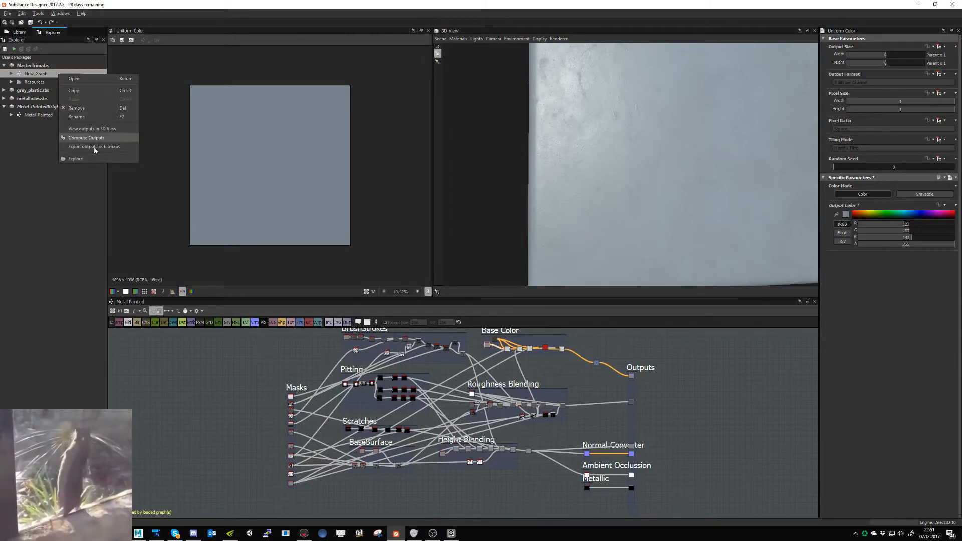
left_click(96, 148)
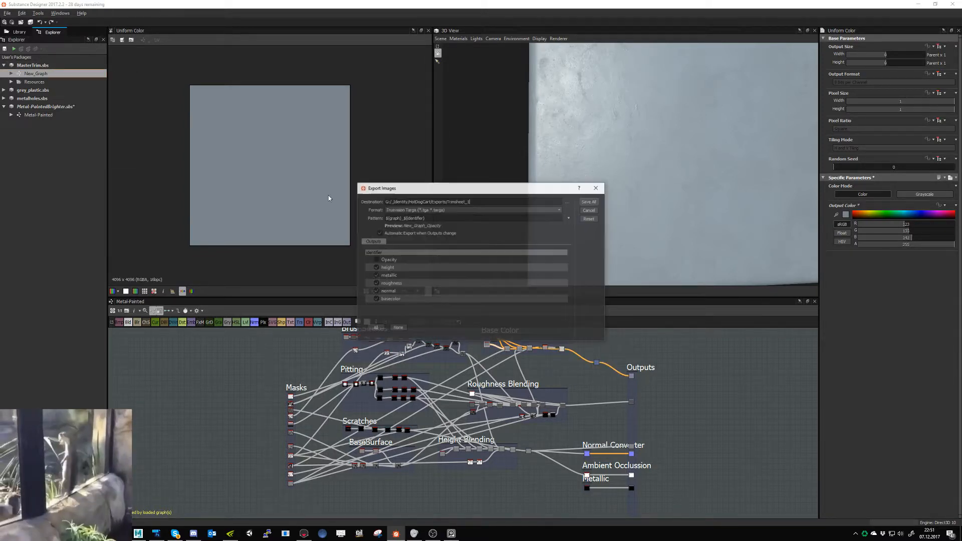
left_click(590, 202)
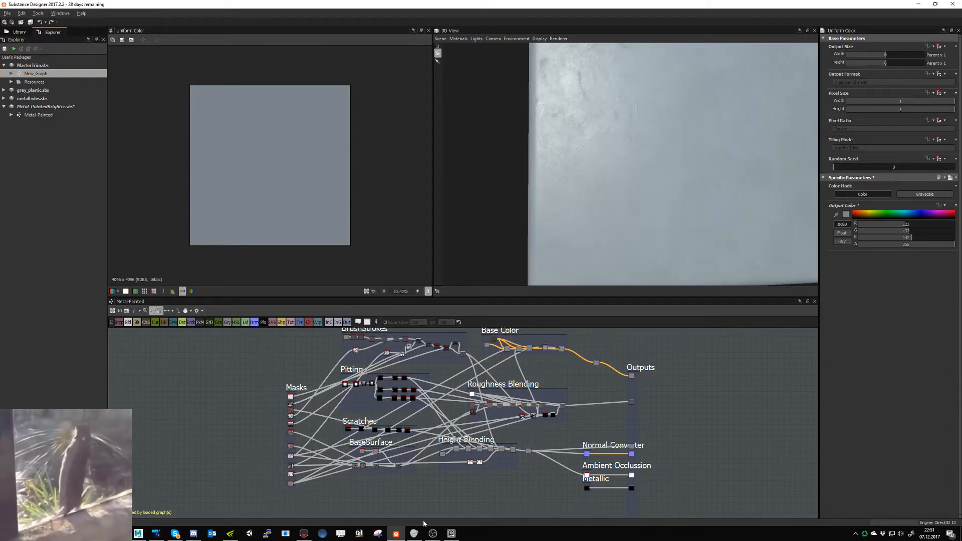
left_click(304, 533)
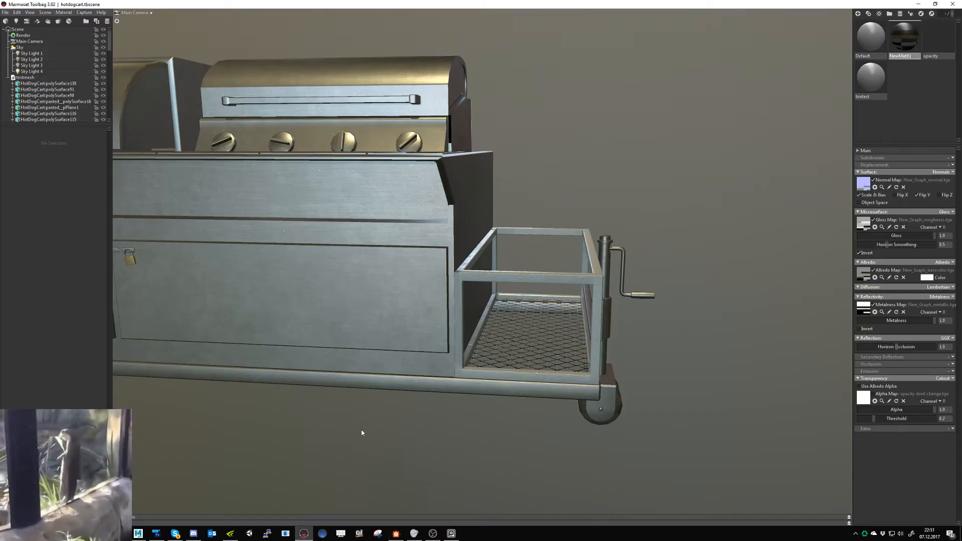
left_click_drag(440, 412, 419, 422)
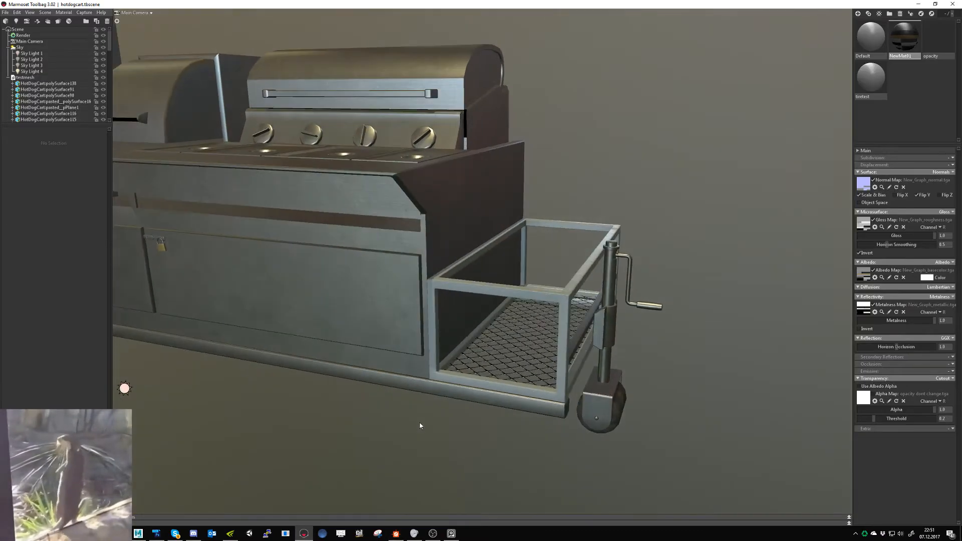
- Switch back to Substance Designer and insert a Blend node on the link between Roughness Blending and the roughness output
key("alt+Tab")
scroll(500, 437, "up", 3)
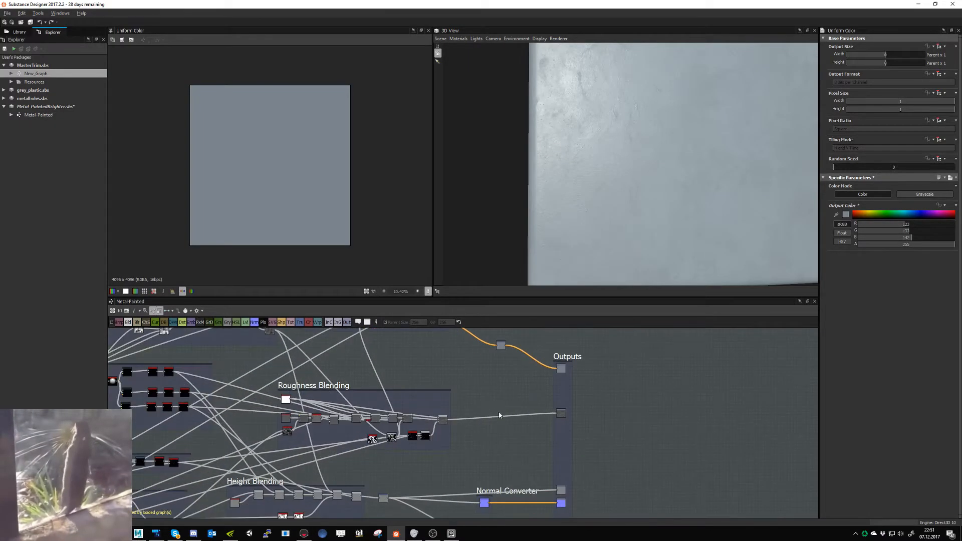
left_click(128, 323)
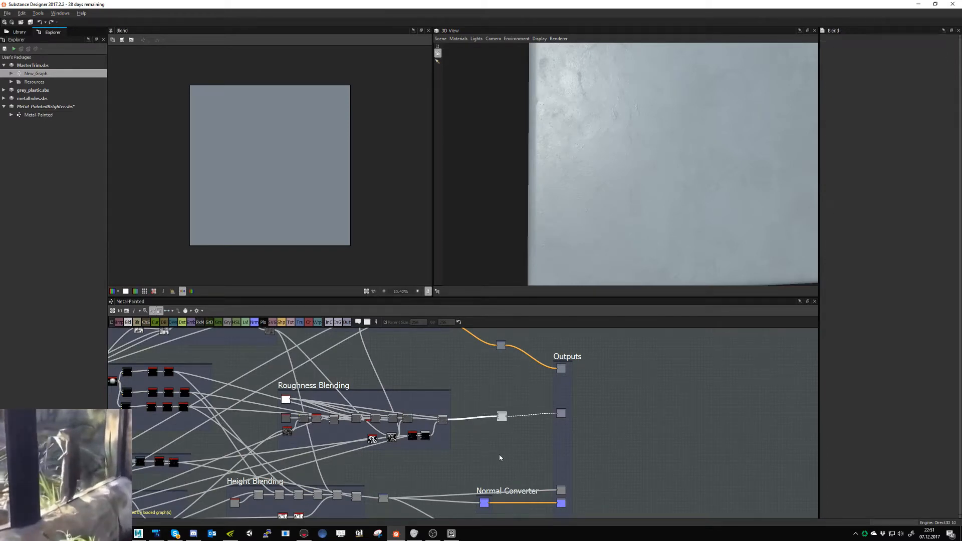
- Add a Grunge Map 008 node above the link leading to the roughness output
key("space")
type("grunge")
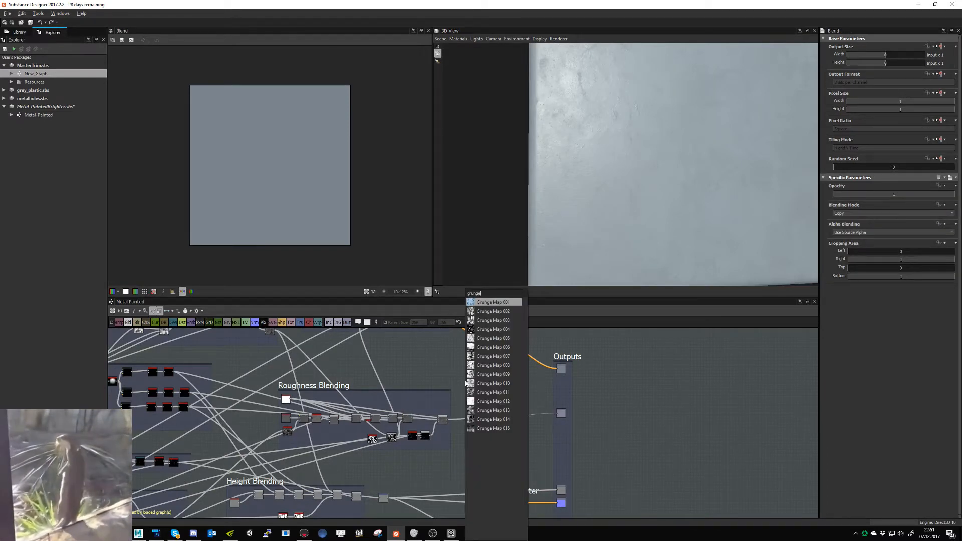
key("Escape")
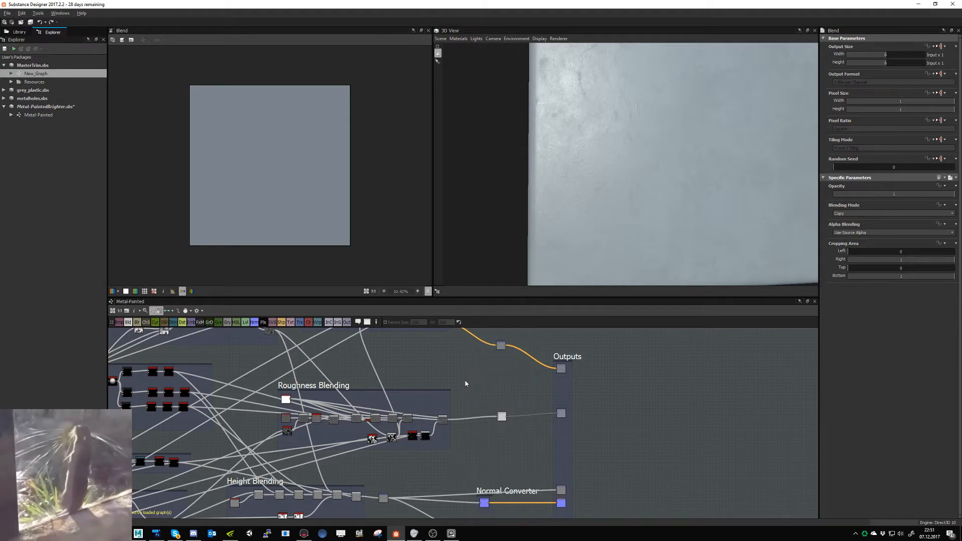
scroll(482, 393, "up", 3)
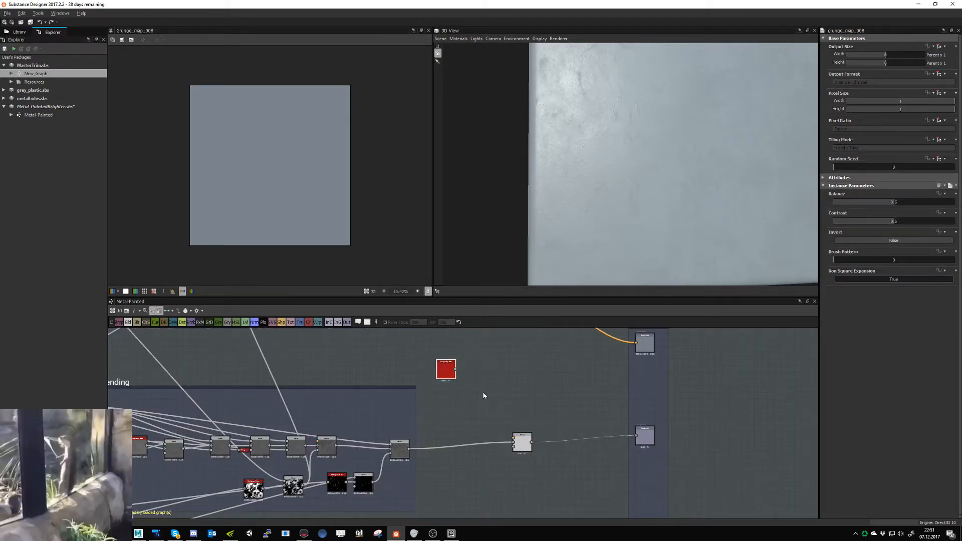
- Add a Clouds 2 node and place it directly beneath the Grunge Map 008 node
scroll(476, 401, "up", 2)
key("space")
type("cl")
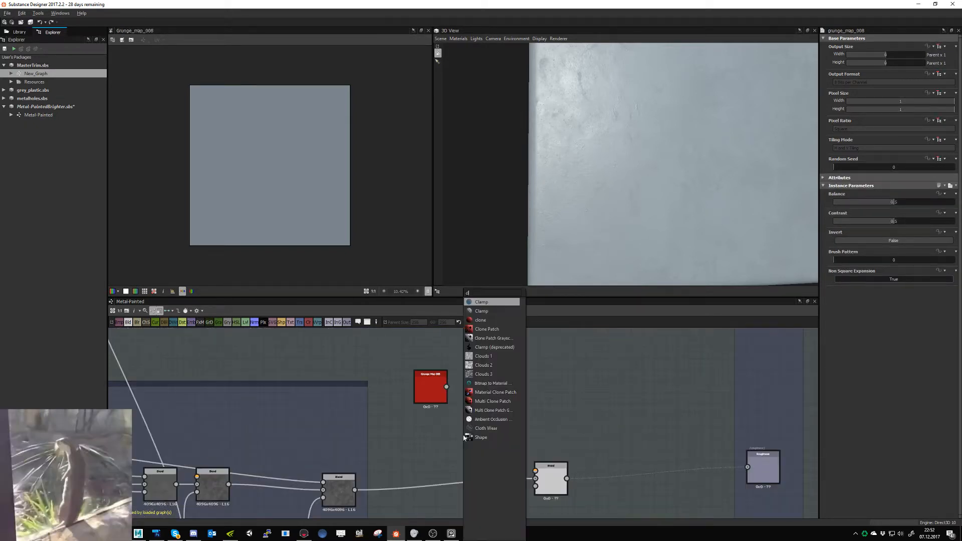
key("Down")
key("Down")
key("Down")
key("Down")
key("Down")
key("Down")
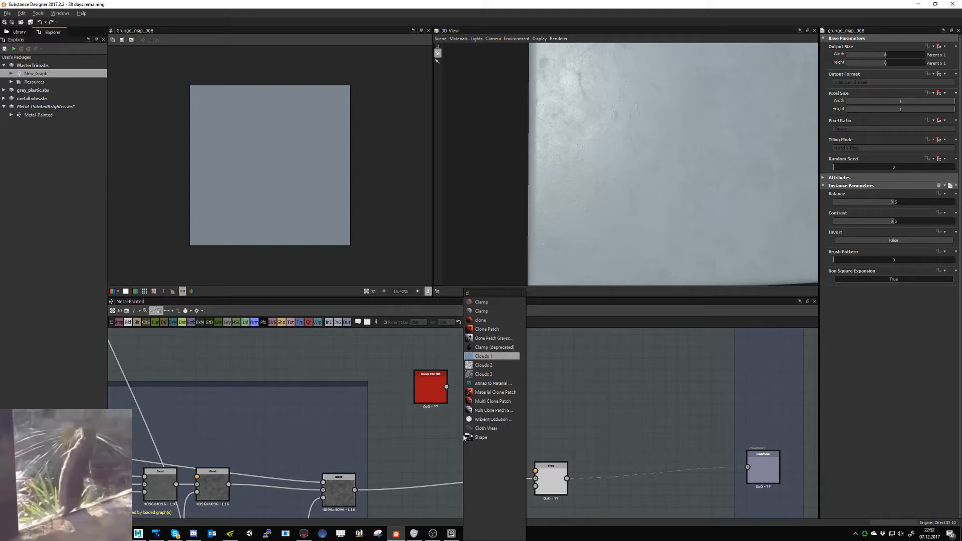
key("Down")
key("Return")
left_click_drag(457, 434, 426, 448)
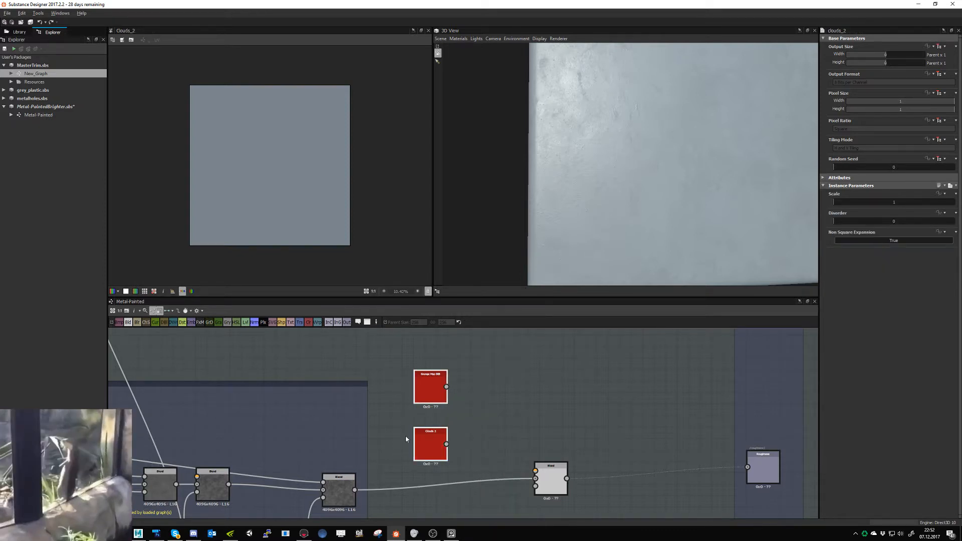
- Attach a Levels node to the Grunge Map 008 node and another to the Clouds 2 node
left_click(440, 388)
left_click(245, 322)
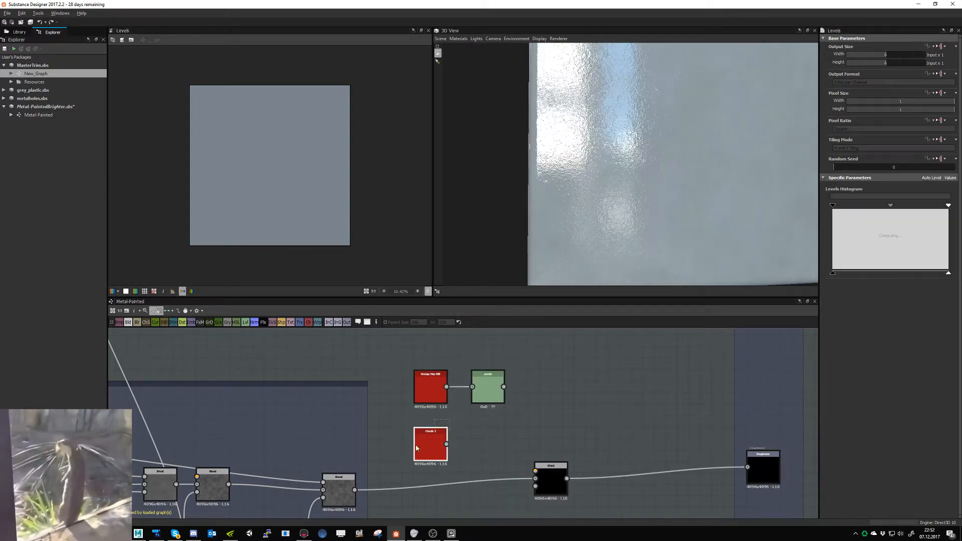
left_click(245, 322)
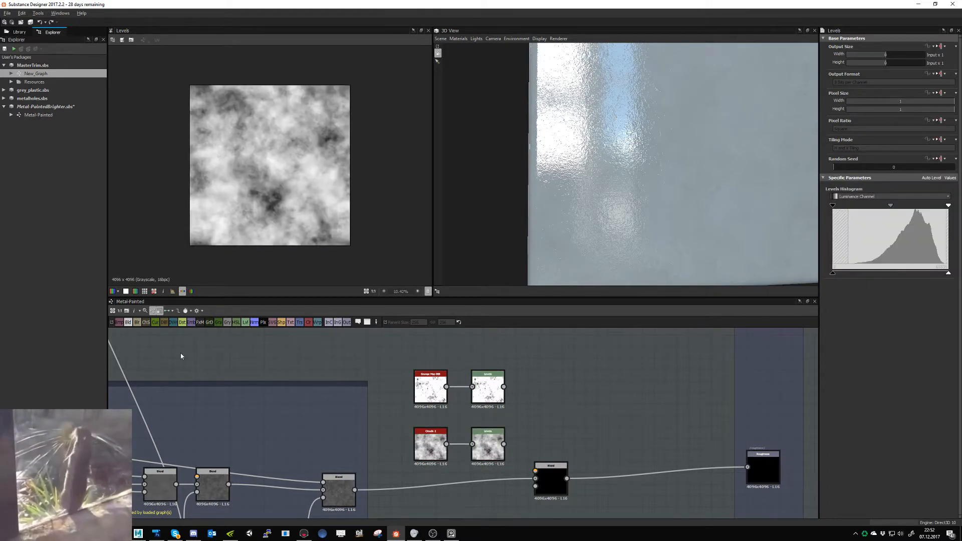
- Add a Blend node beside the two Levels nodes and move the grunge and clouds node pairs away from it
left_click(132, 323)
left_click_drag(484, 441, 544, 410)
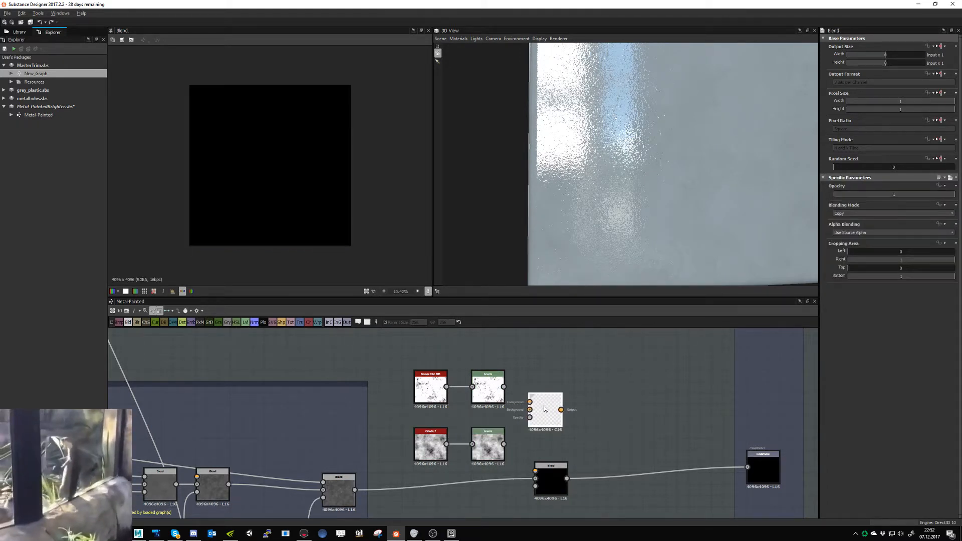
left_click_drag(437, 394, 406, 370)
- Try a different random seed with a balance of 0.34 on the Grunge Map 008 node
double_click(397, 368)
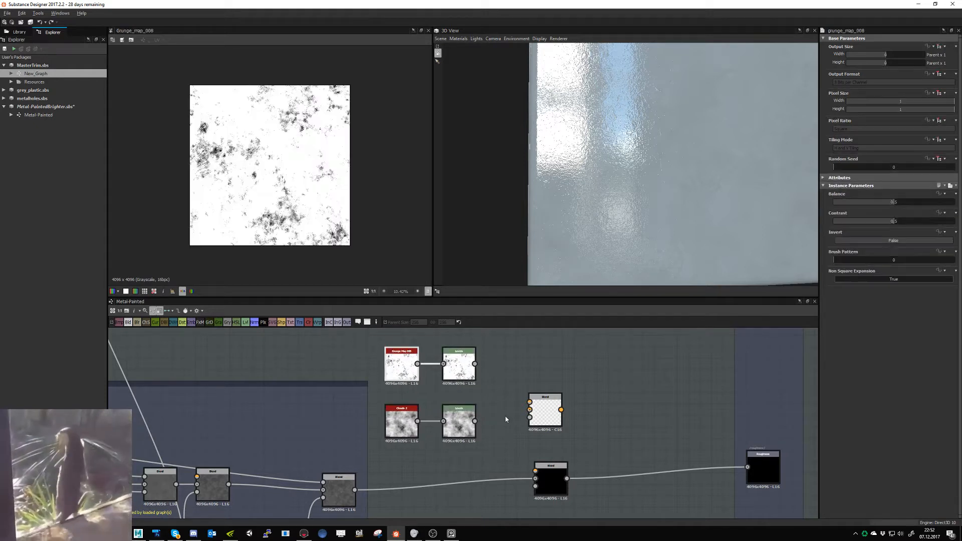
left_click(886, 167)
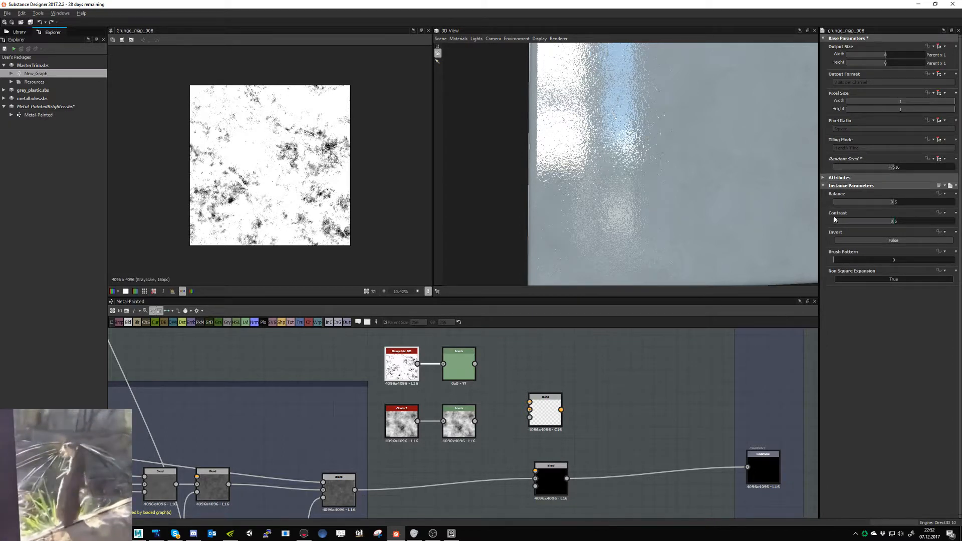
left_click(874, 203)
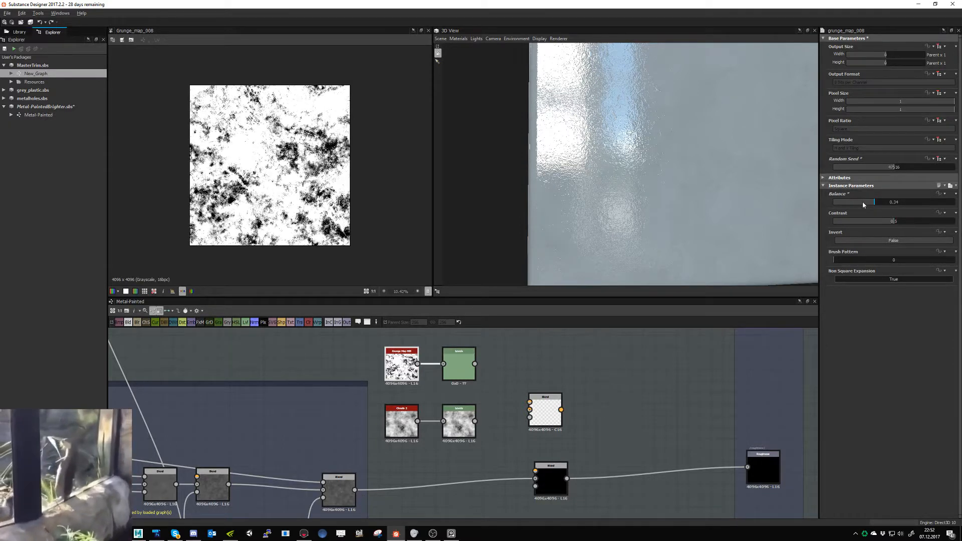
double_click(459, 364)
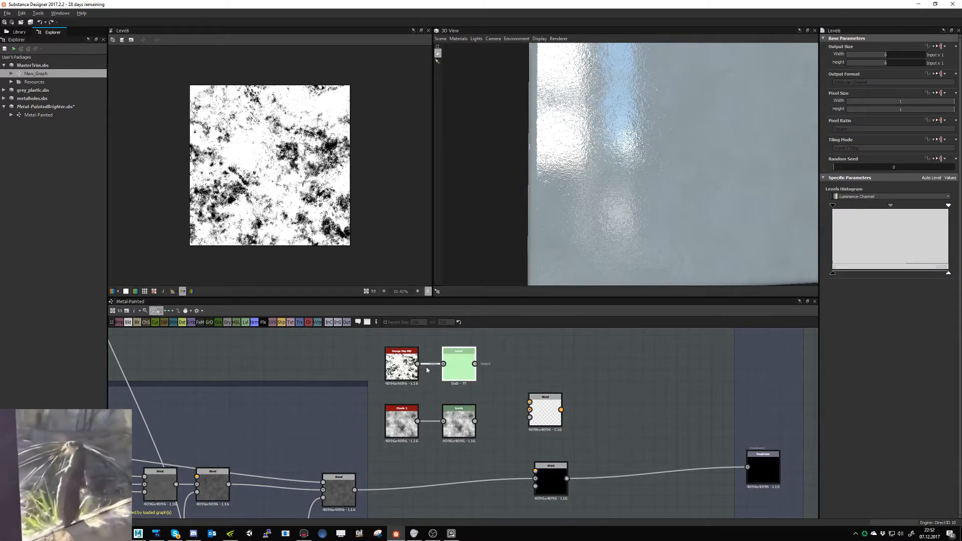
- Set the Grunge Map 008 node's contrast to 0.13 and its balance to 0.32
double_click(401, 364)
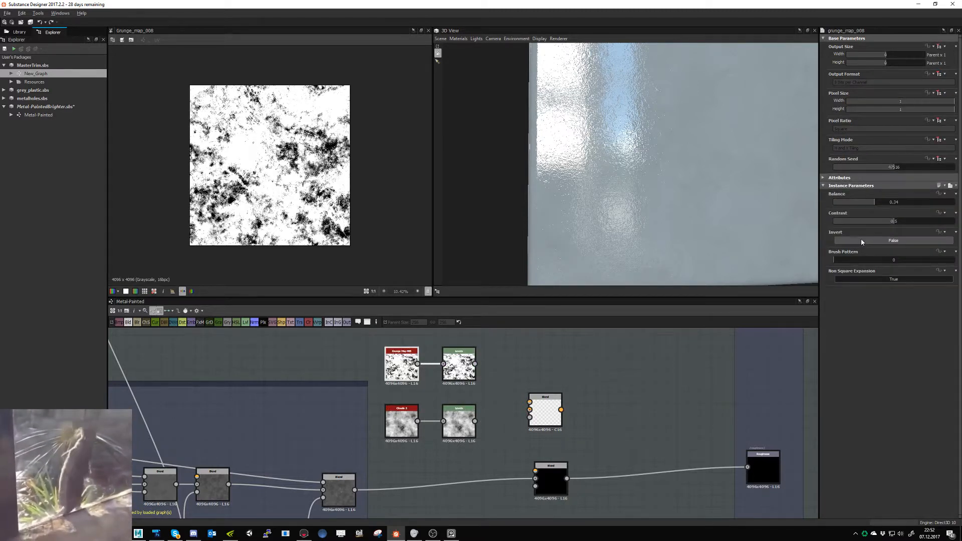
left_click(867, 221)
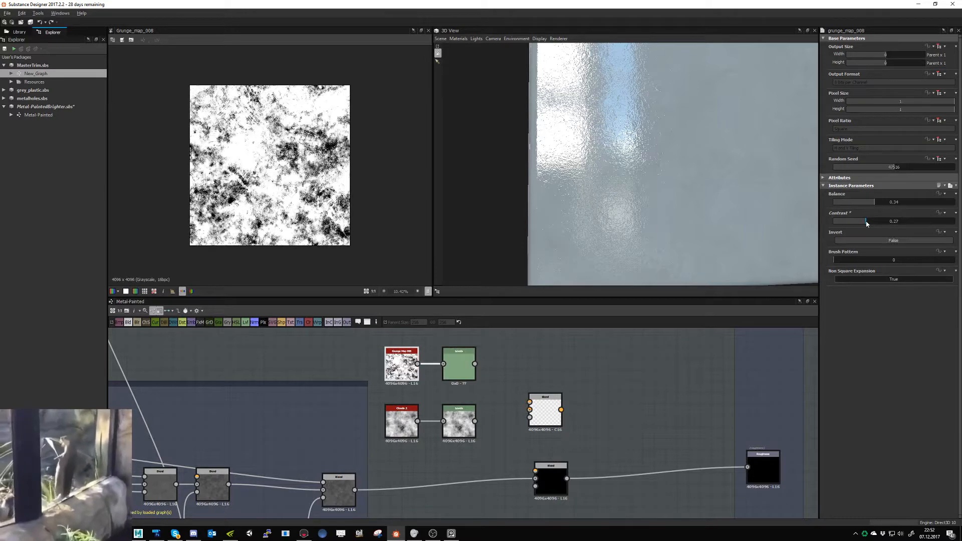
left_click(848, 221)
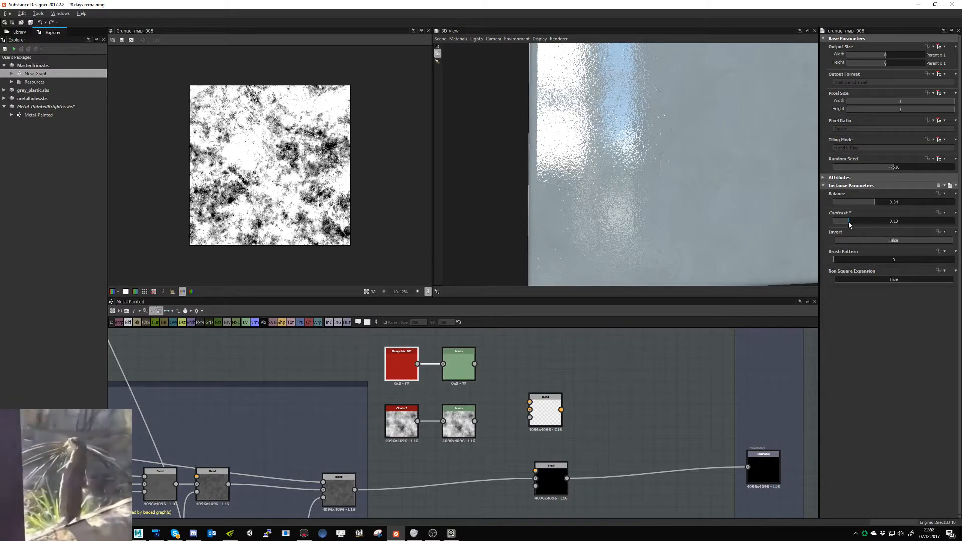
left_click(851, 202)
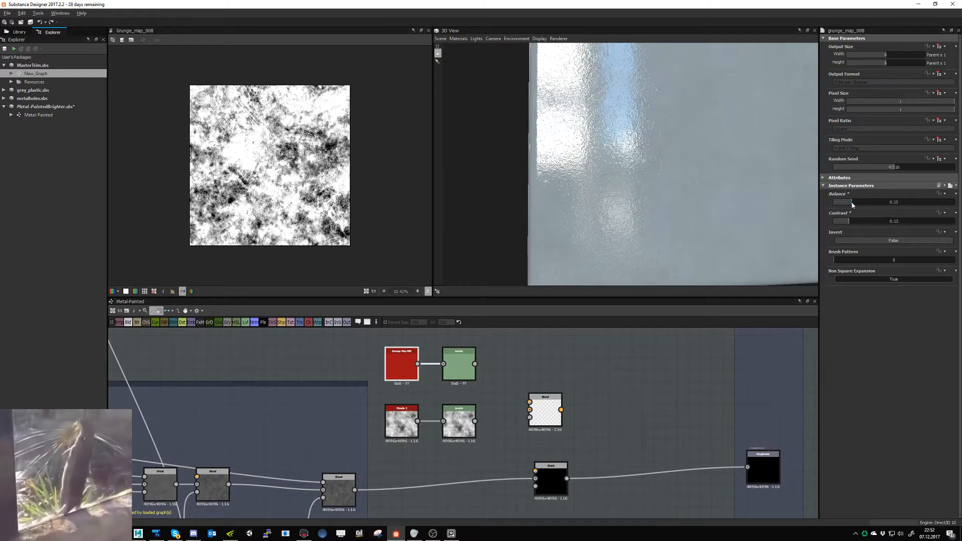
left_click(872, 202)
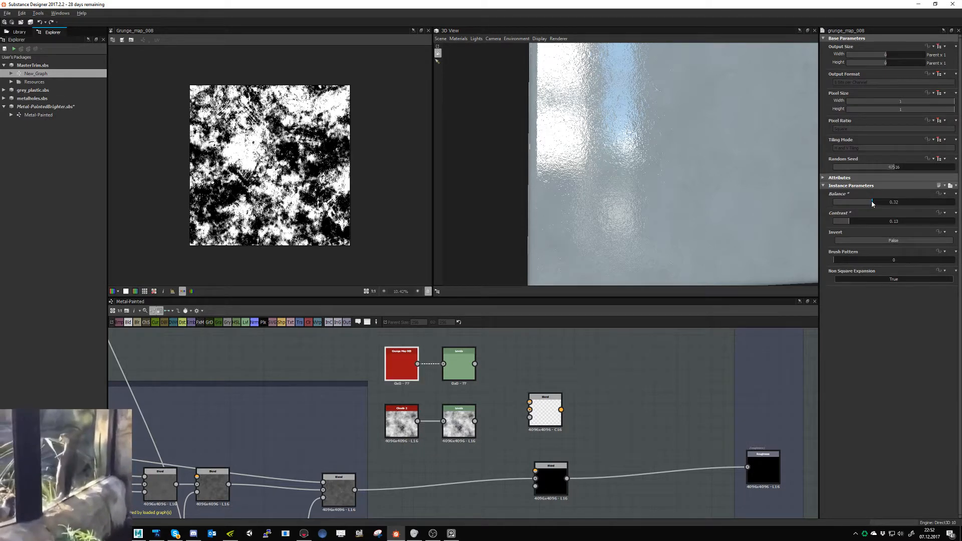
left_click(876, 201)
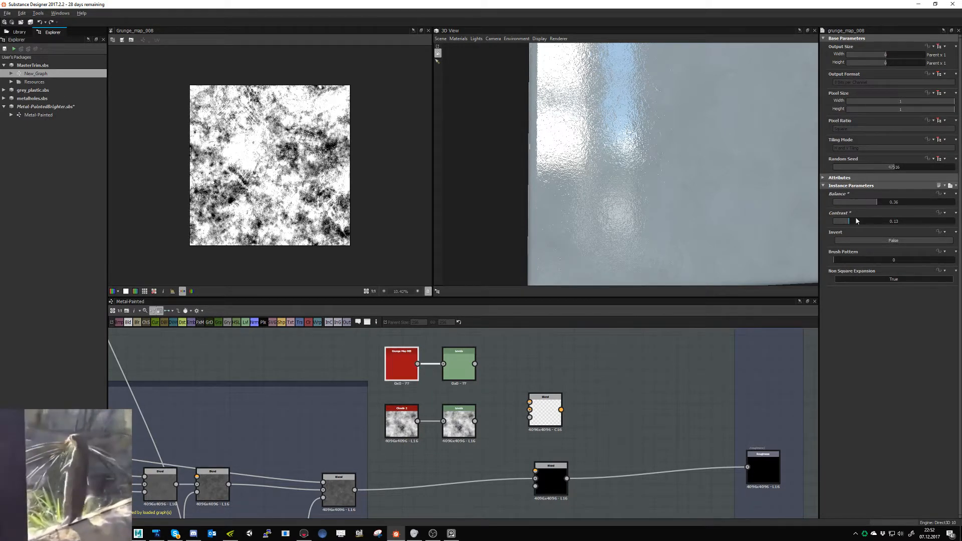
left_click(872, 202)
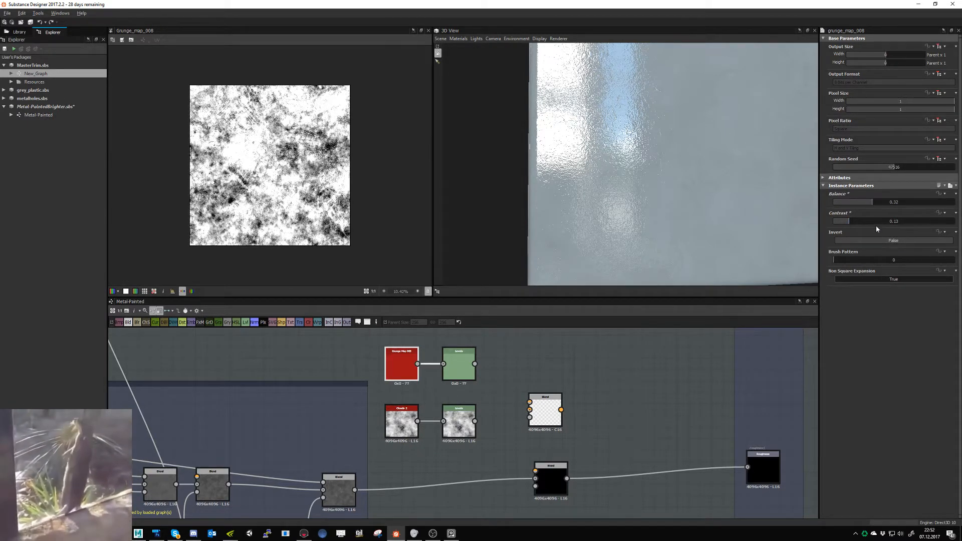
- Set the Grunge Map 008 node's random seed to 5555 and preview the attached Levels node
double_click(892, 168)
type("5555")
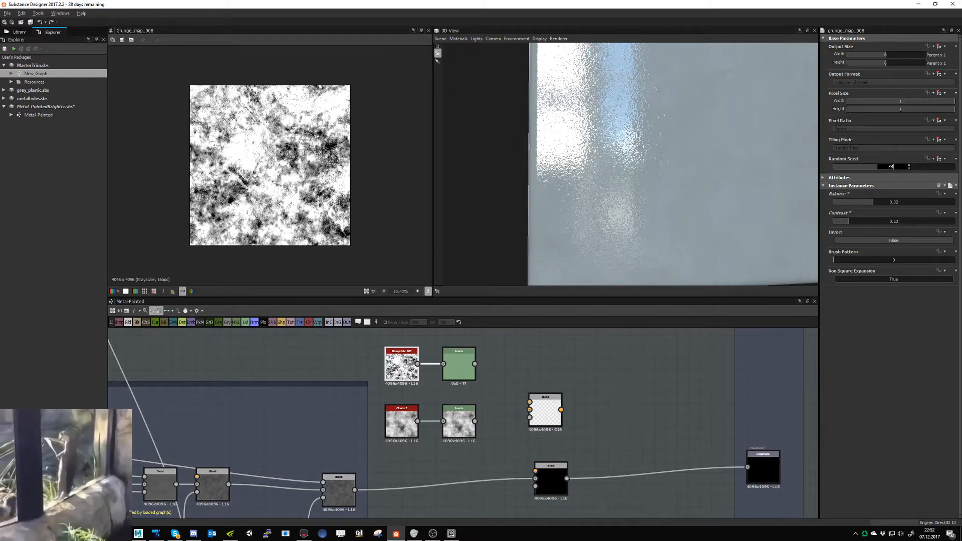
key("Return")
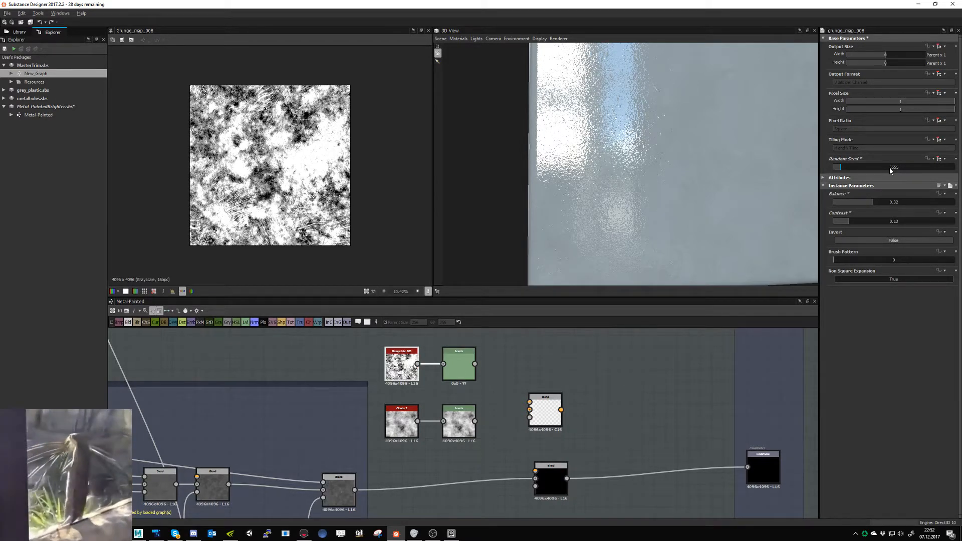
double_click(460, 367)
left_click(483, 433)
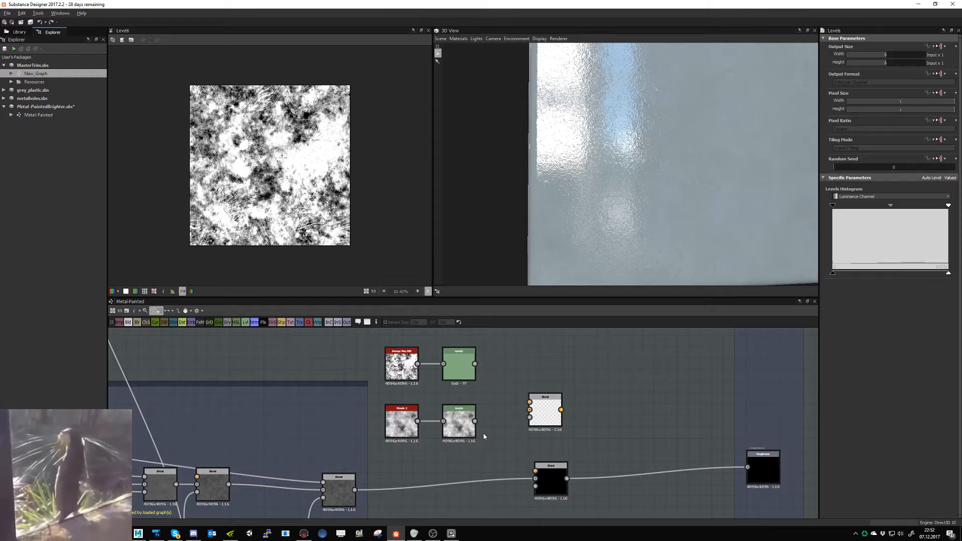
- Insert a Transformation 2D node before each Levels node in the grunge and clouds chains, spacing out the Levels and Blend nodes
double_click(396, 426)
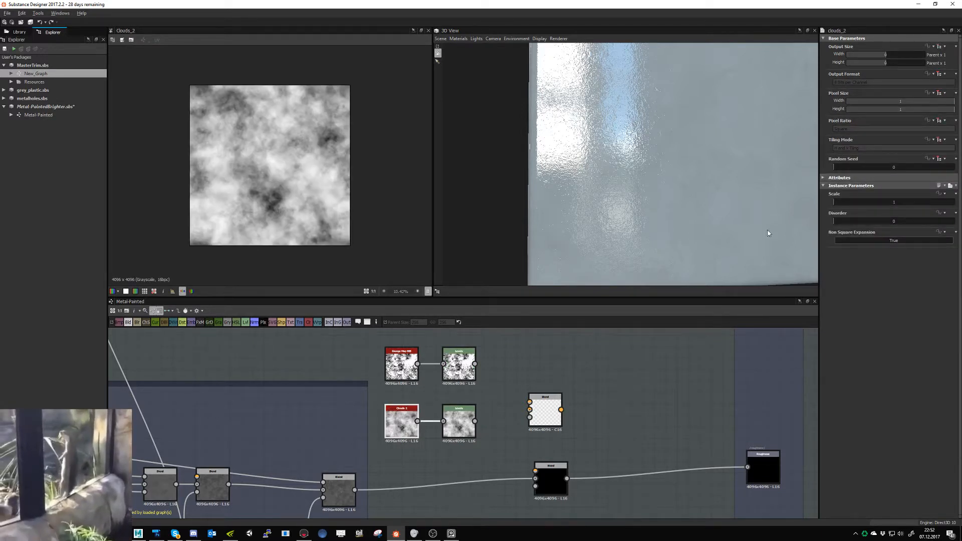
left_click_drag(496, 356, 499, 422)
left_click(452, 381)
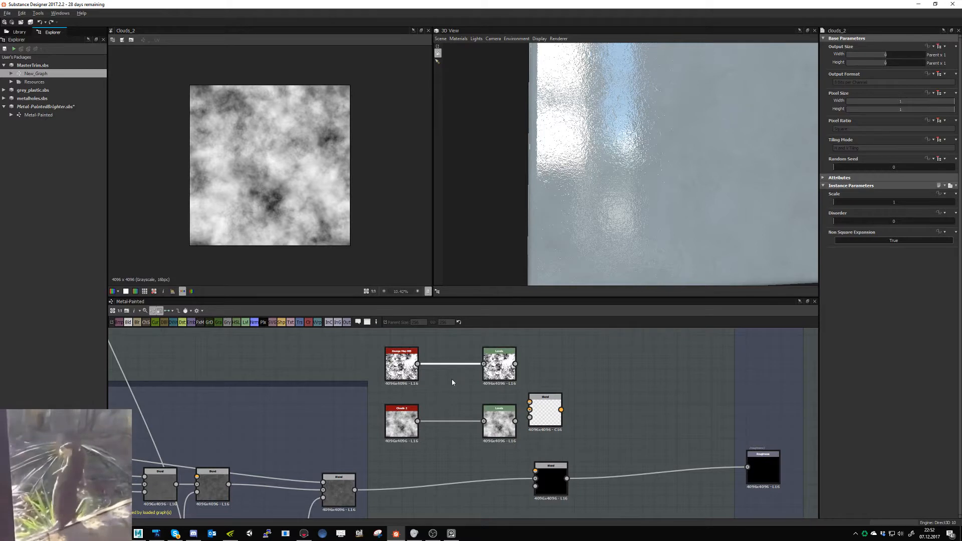
left_click(299, 322)
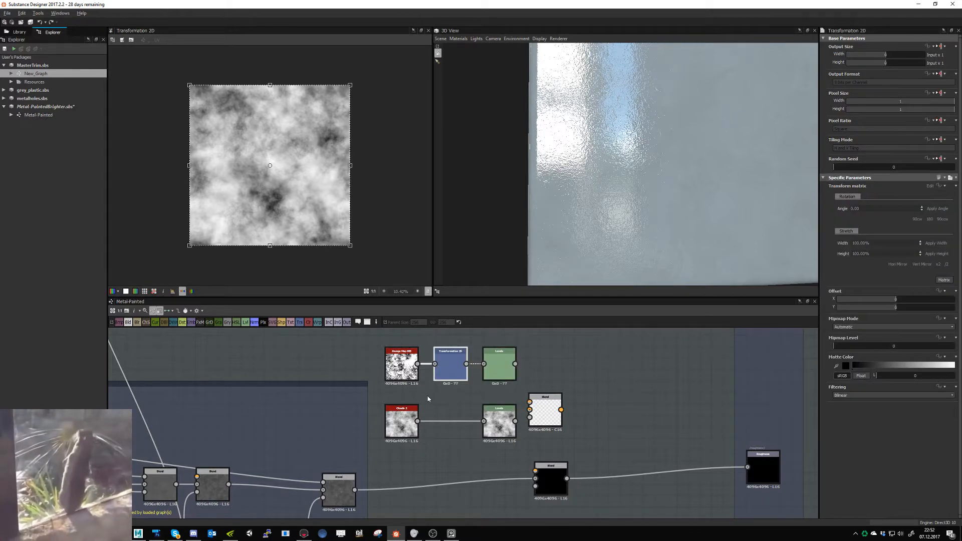
left_click(300, 322)
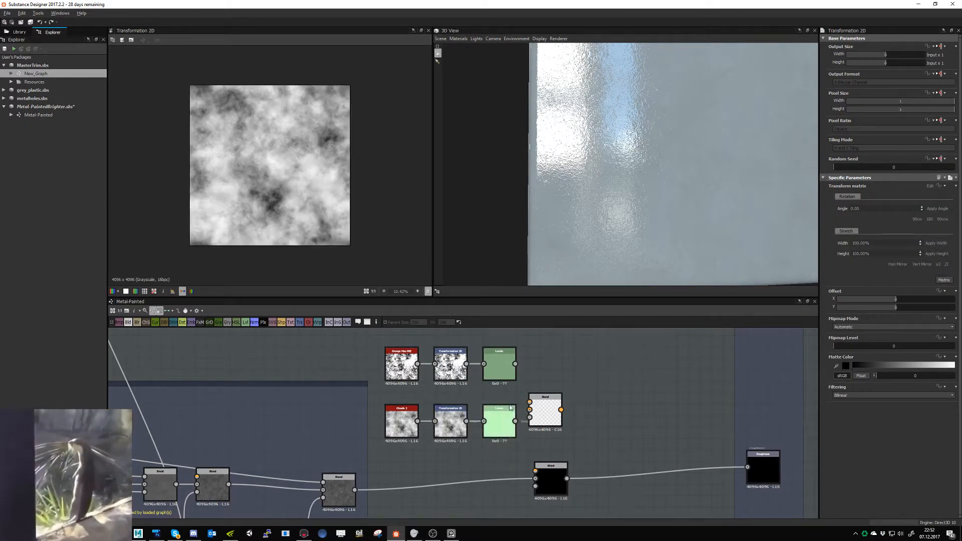
left_click_drag(550, 412, 568, 388)
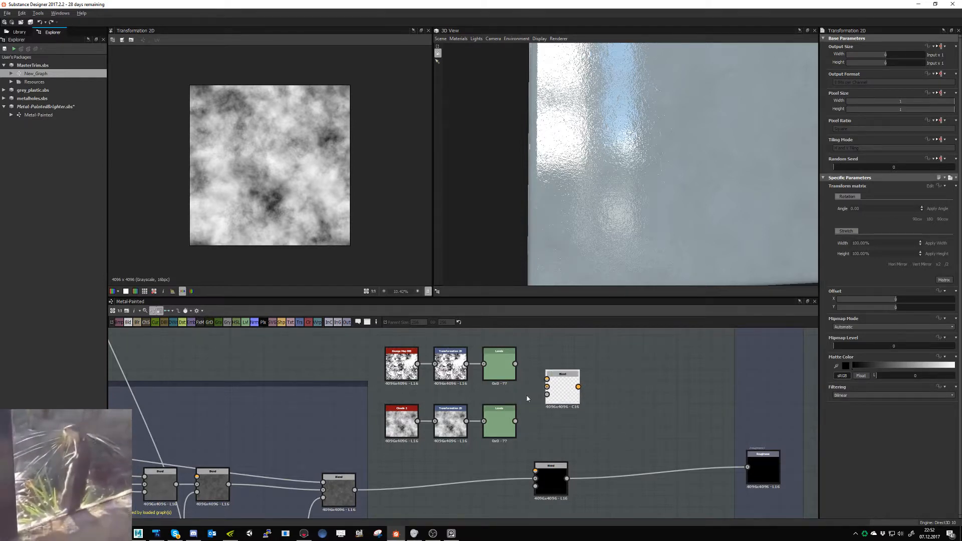
double_click(502, 369)
double_click(504, 425)
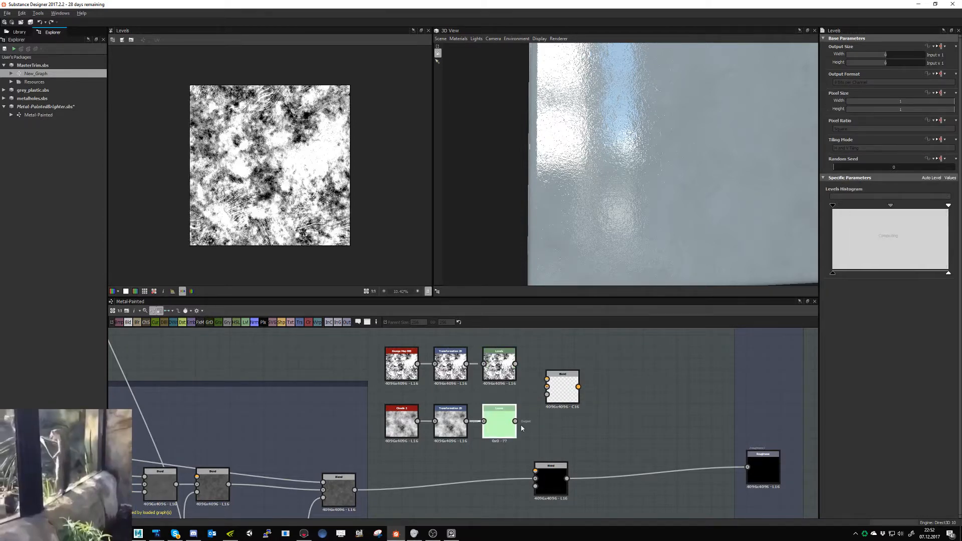
- Try rotating the grunge pattern by about a quarter turn in its Transformation 2D node
double_click(451, 370)
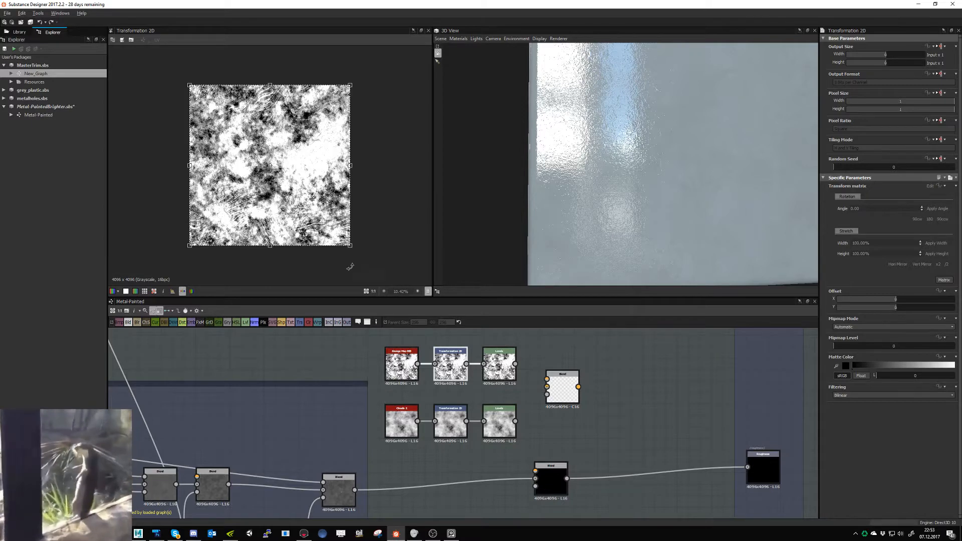
left_click_drag(353, 256, 206, 253)
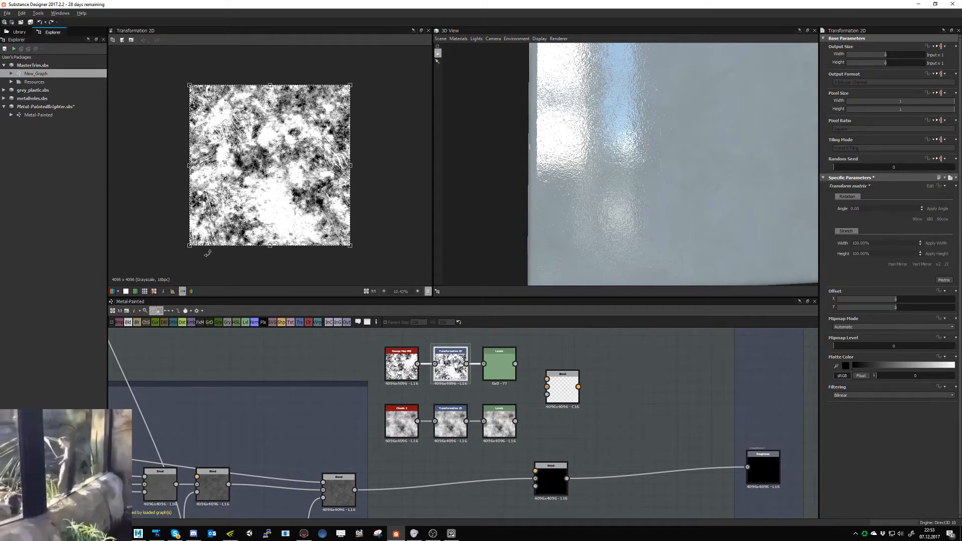
key("ctrl+z")
key("ctrl+z")
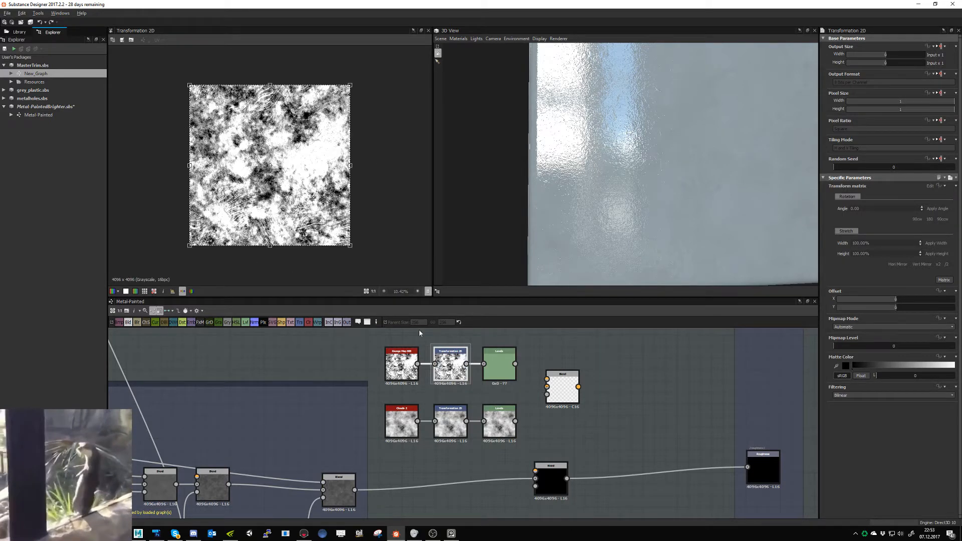
- Scale the grunge pattern to half size in its Transformation 2D node and check the result in the tiled preview
double_click(497, 364)
double_click(497, 422)
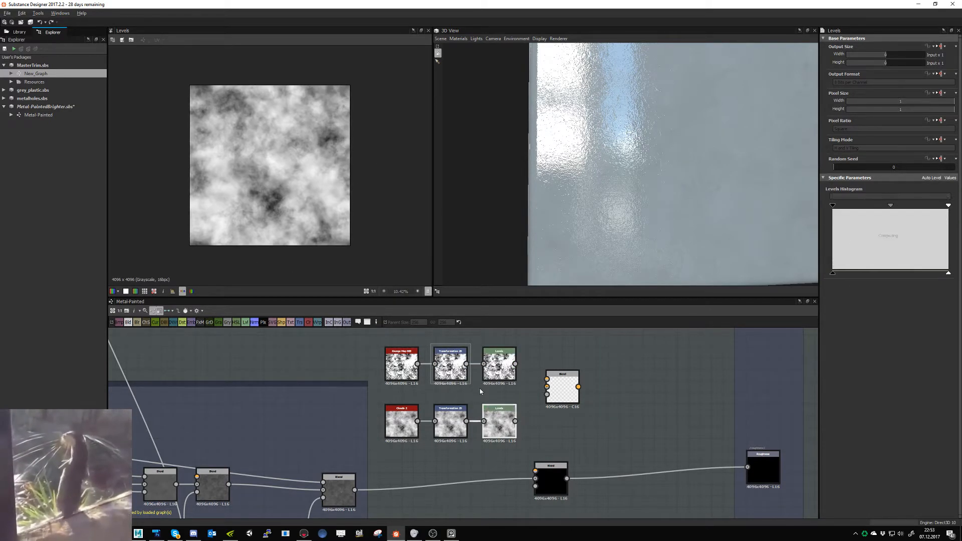
double_click(450, 365)
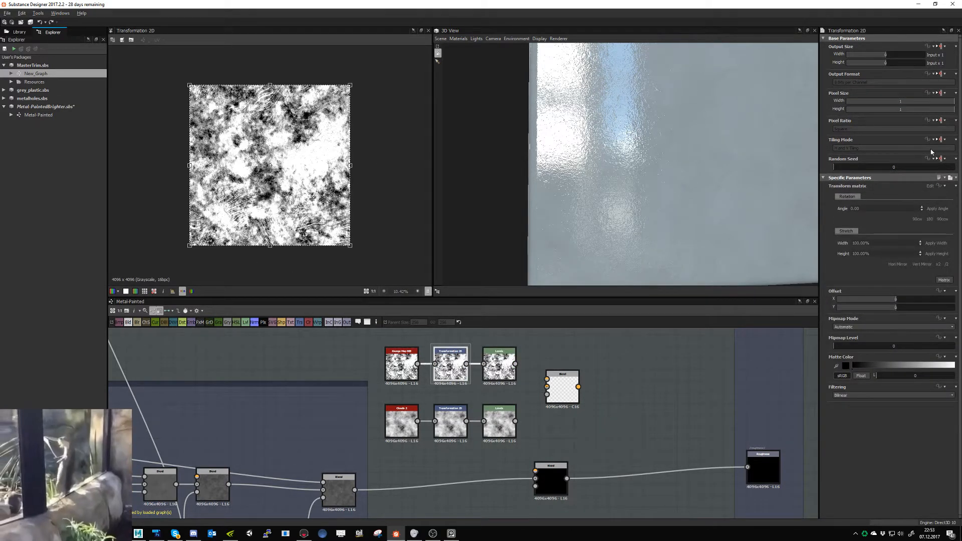
left_click(947, 264)
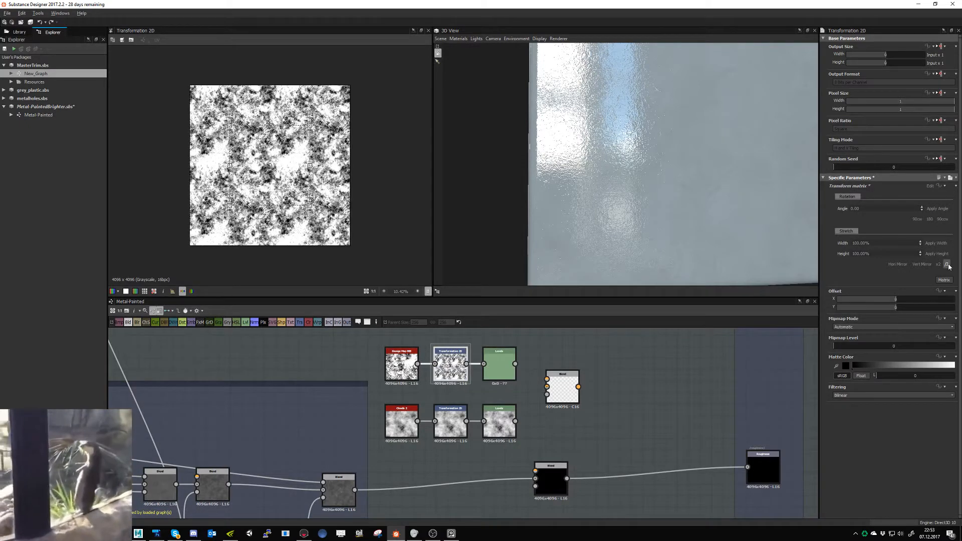
key("space")
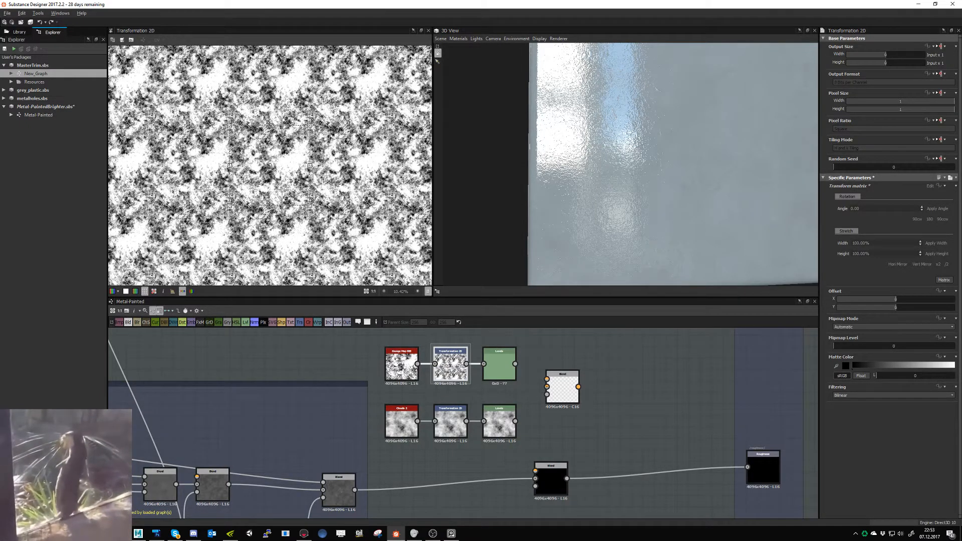
key("space")
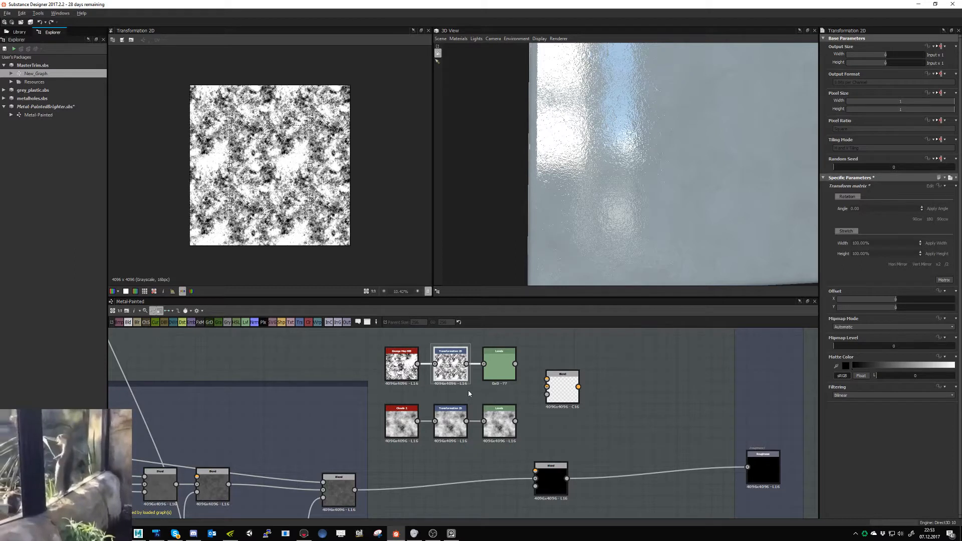
- Double the size of the clouds pattern in its Transformation 2D node and set the Clouds 2 node's disorder to 0.31
left_click(443, 423)
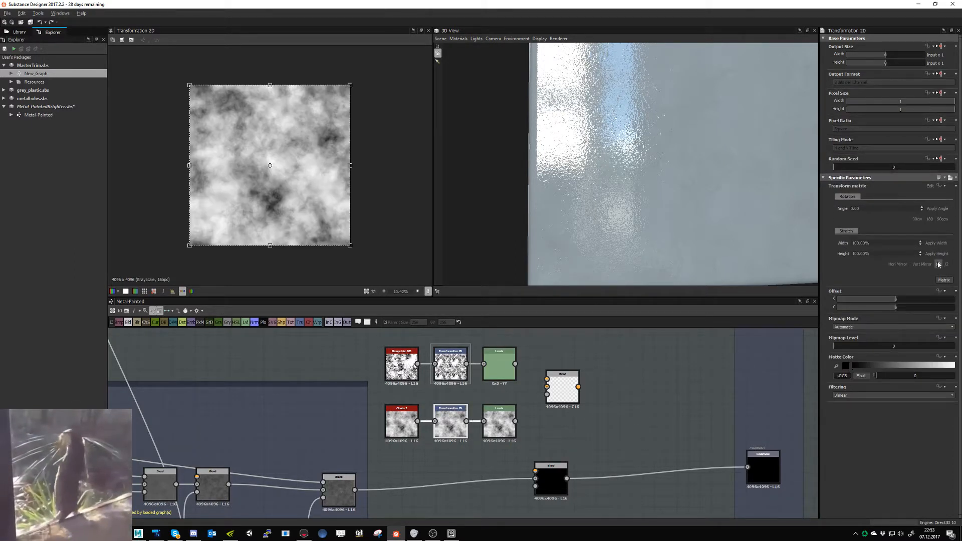
left_click(939, 264)
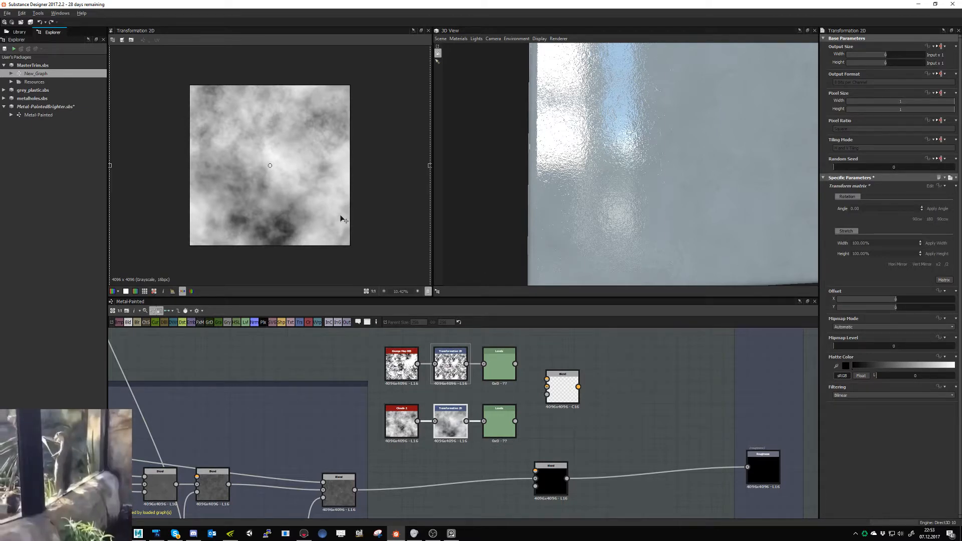
left_click(403, 420)
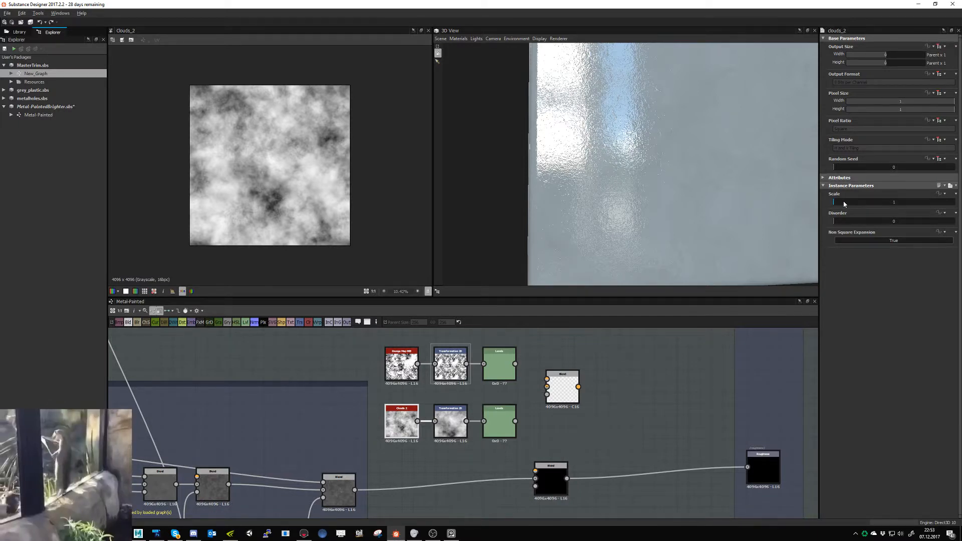
left_click_drag(845, 204, 871, 224)
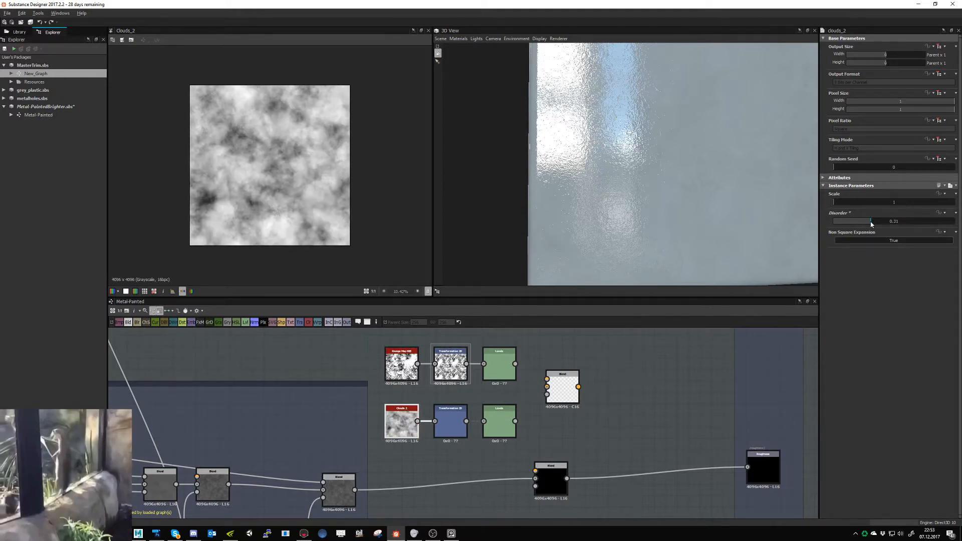
- Try a random seed of 8 on the Clouds 2 node, and reset the seed to 0
double_click(890, 167)
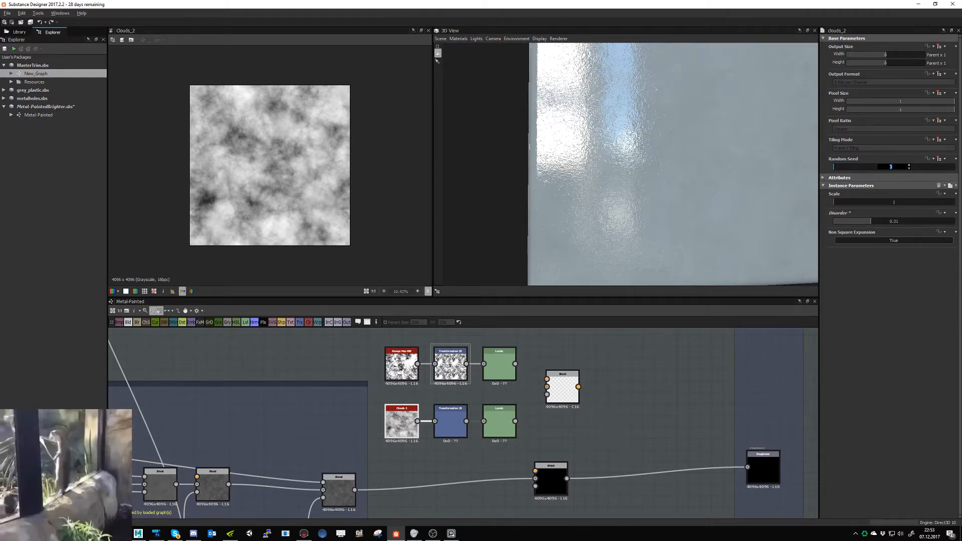
type("8")
key("Return")
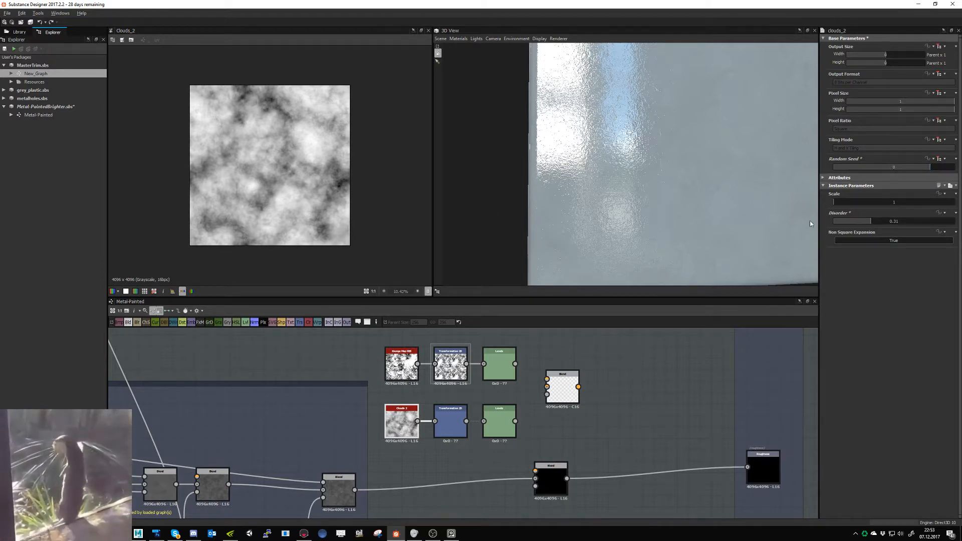
double_click(879, 168)
key("Return")
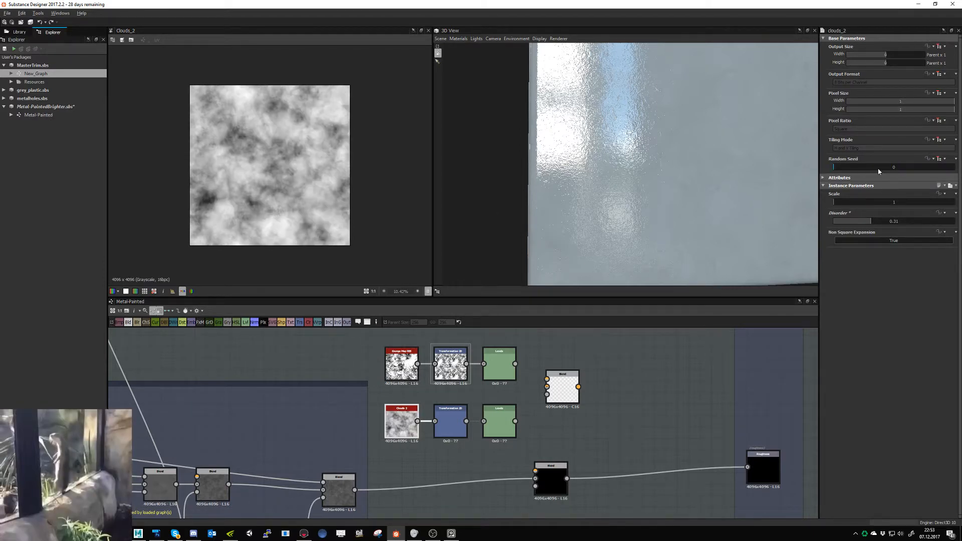
- Set the random seed of the Clouds 2 node to 8
left_click(425, 434)
left_click(408, 427)
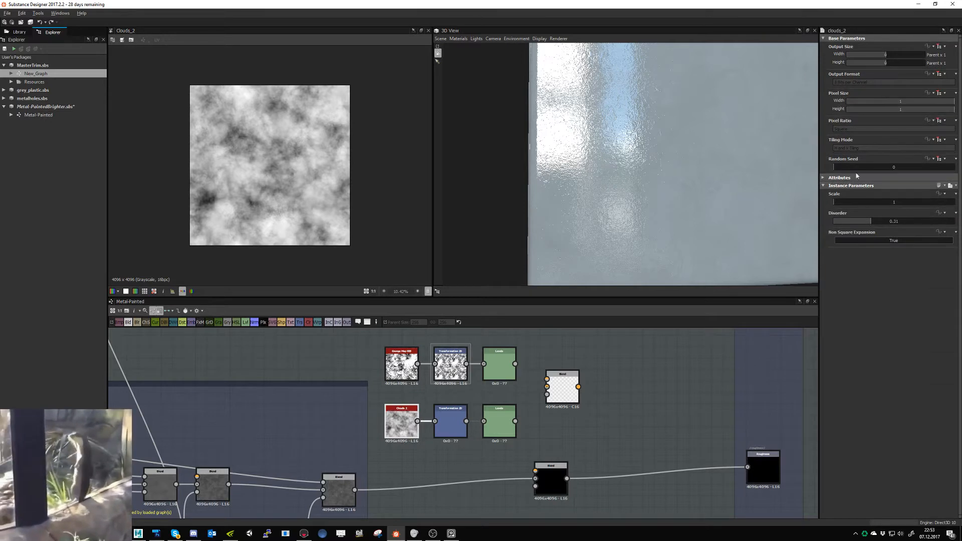
double_click(884, 167)
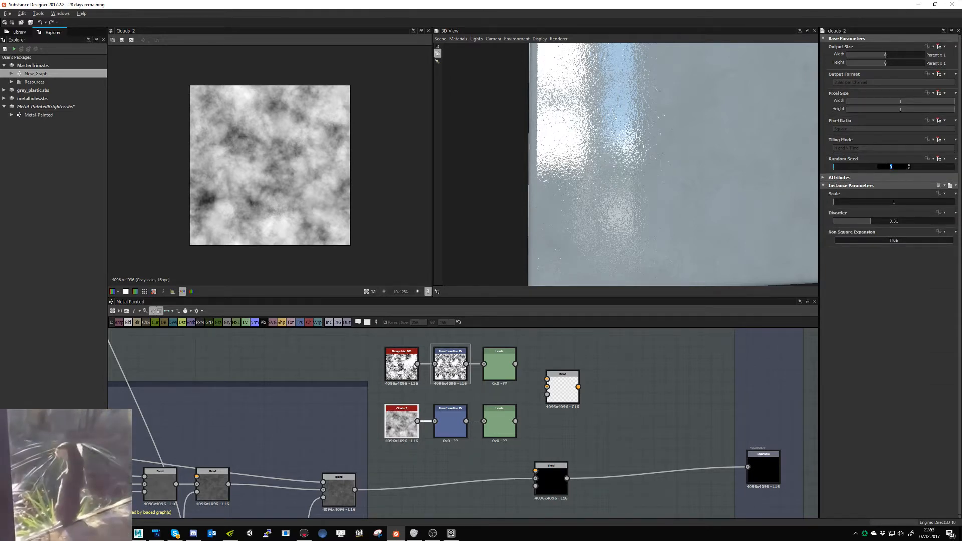
type("8")
key("Return")
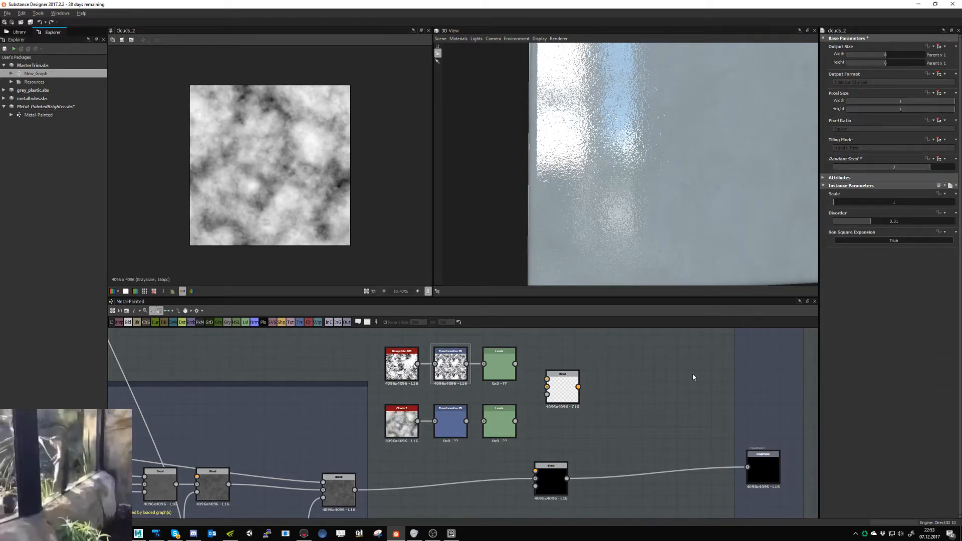
- Connect the grunge Levels node to the new Blend's foreground and the clouds Levels node to its background
left_click(499, 419)
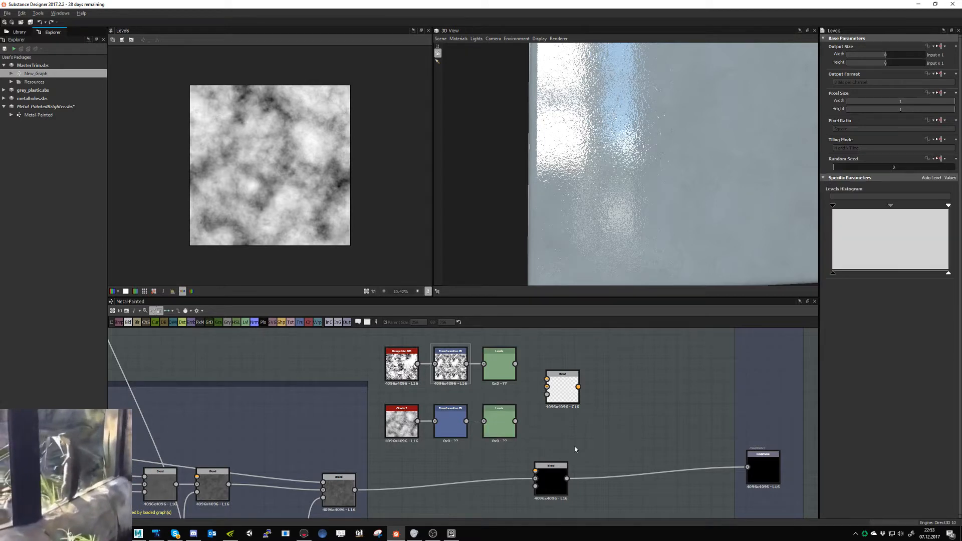
left_click(512, 362)
left_click_drag(516, 364, 546, 380)
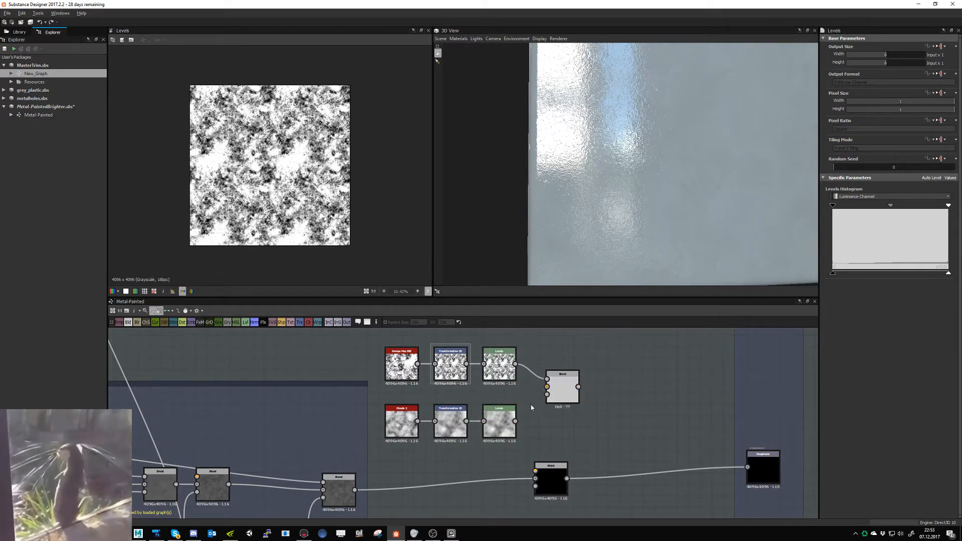
left_click_drag(516, 421, 556, 400)
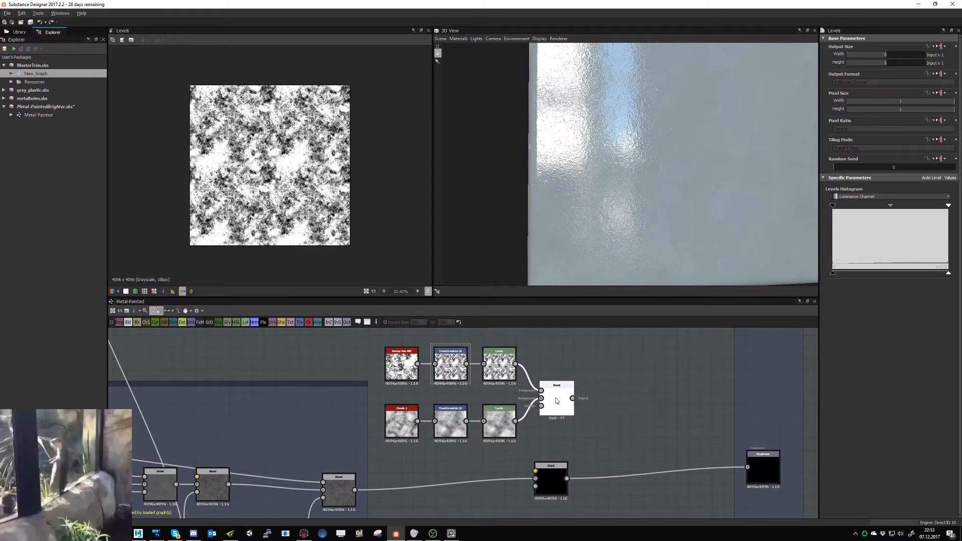
- Set the grunge-and-clouds Blend's opacity to about 0.49, compare blending modes such as Add and Subtract, and choose Max (Lighten)
double_click(557, 399)
left_click(892, 193)
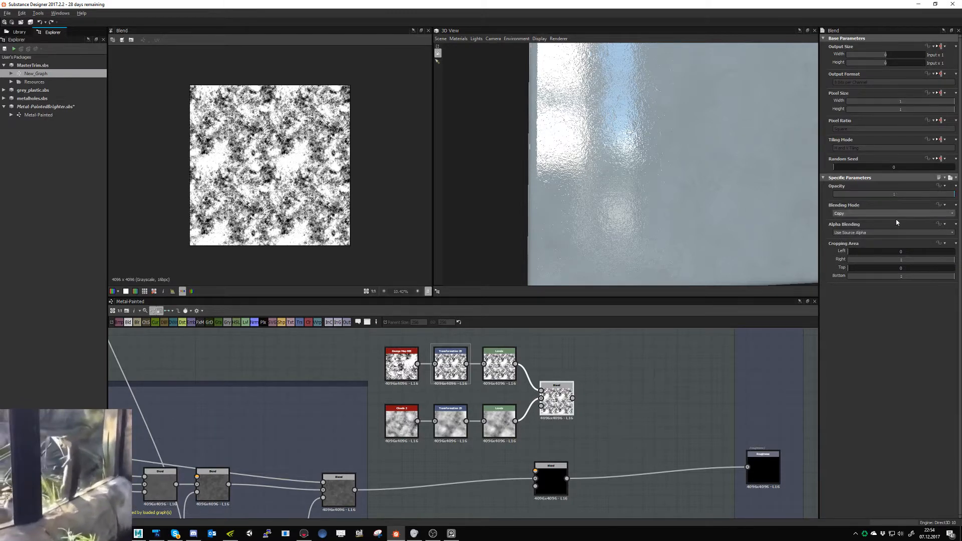
left_click(859, 214)
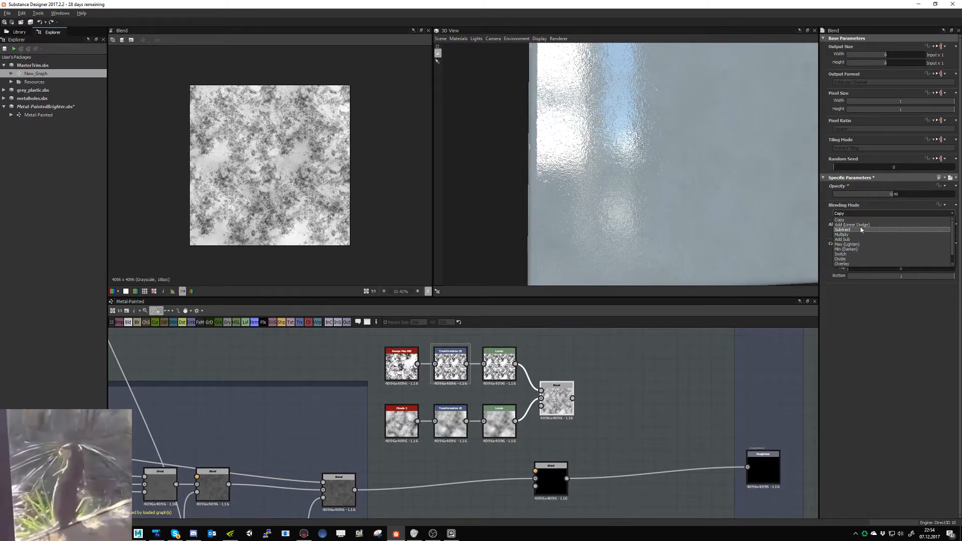
left_click(861, 224)
left_click(861, 214)
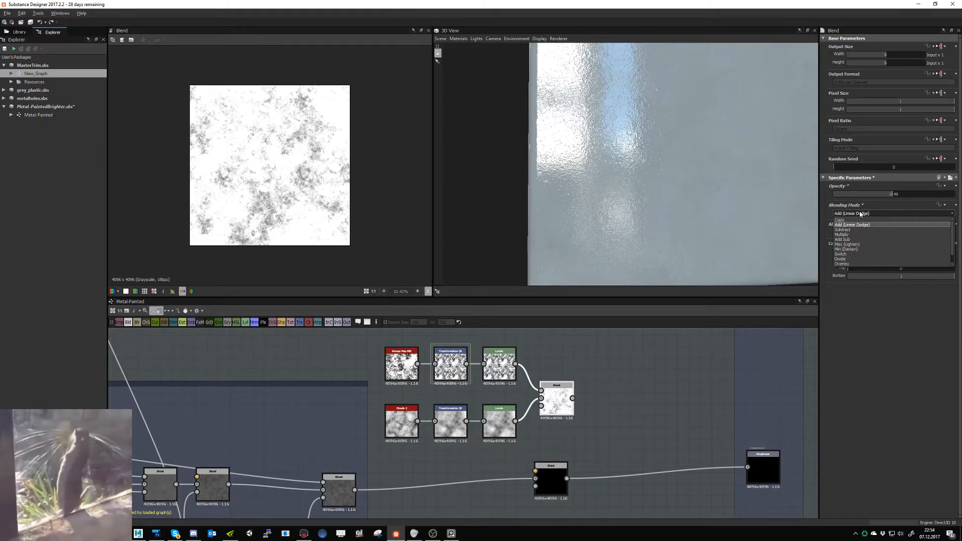
left_click(861, 214)
scroll(859, 211, "down", 3)
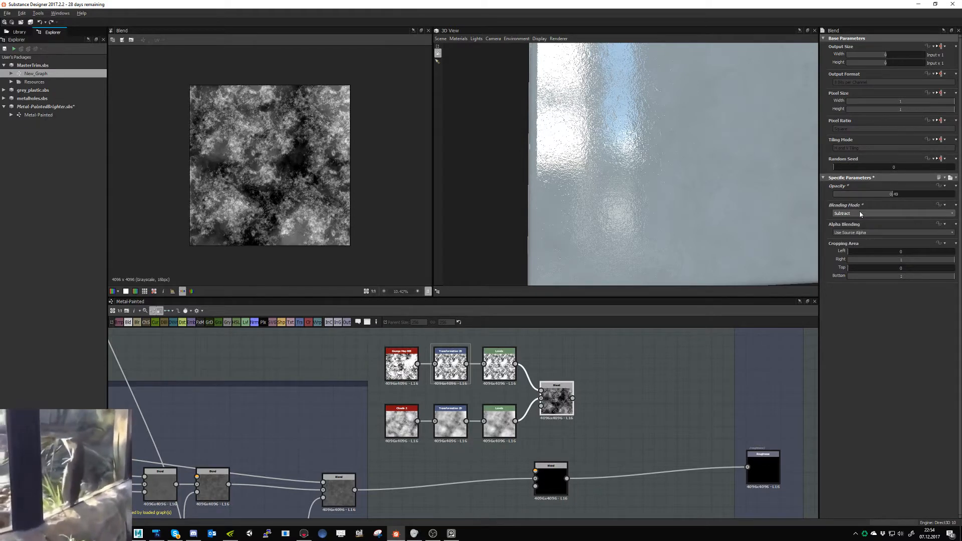
scroll(859, 213, "down", 1)
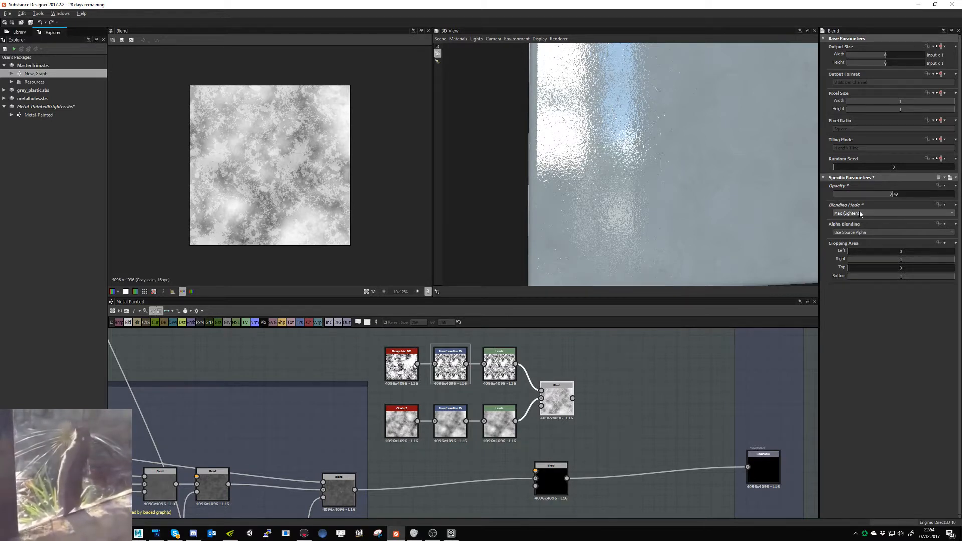
- Darken the clouds in their Levels node by raising the input black point and lowering the output white level to about 80 percent
left_click(499, 423)
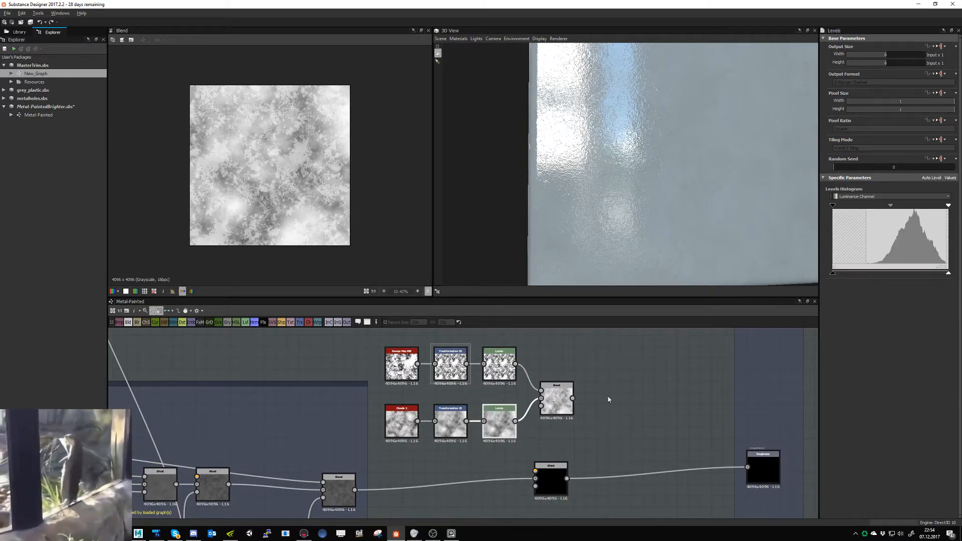
left_click_drag(948, 273, 947, 275)
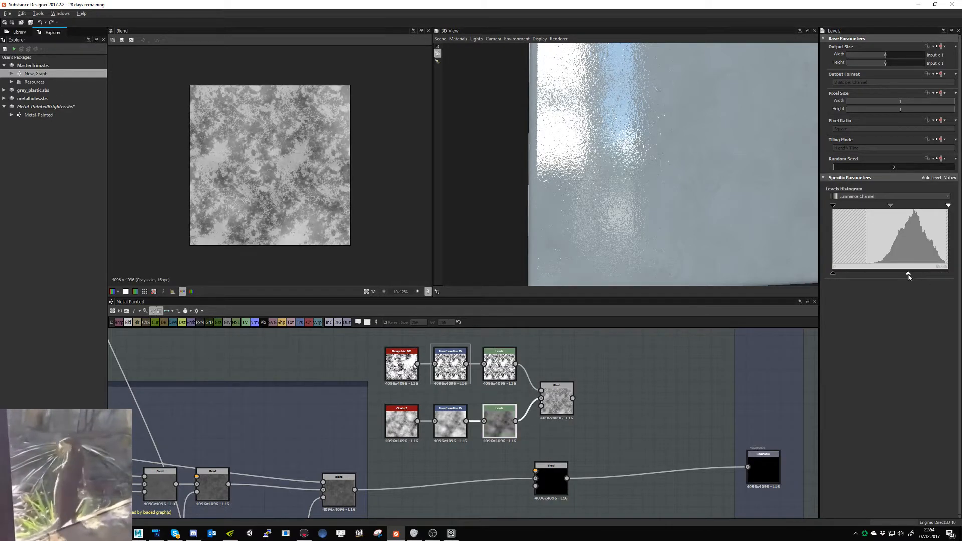
left_click_drag(910, 276, 958, 275)
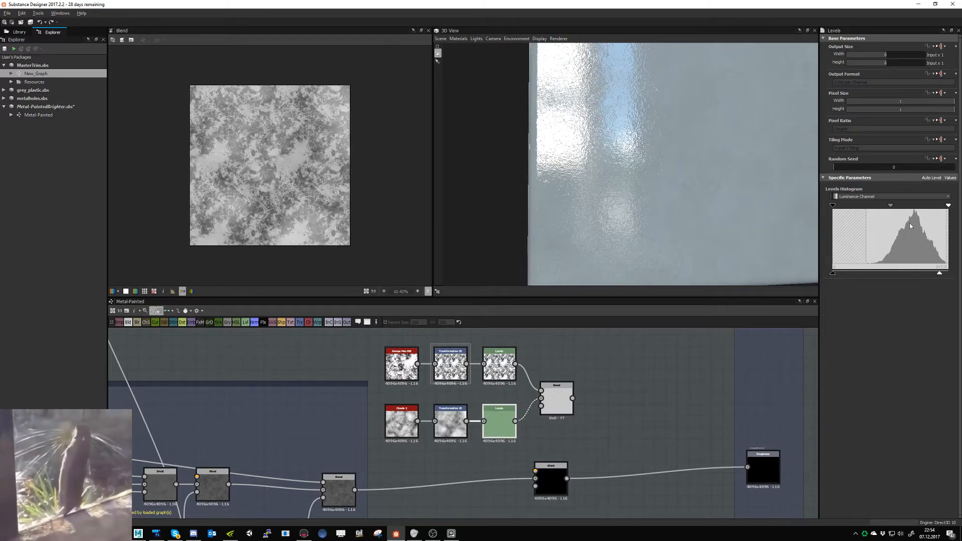
left_click_drag(833, 207, 877, 207)
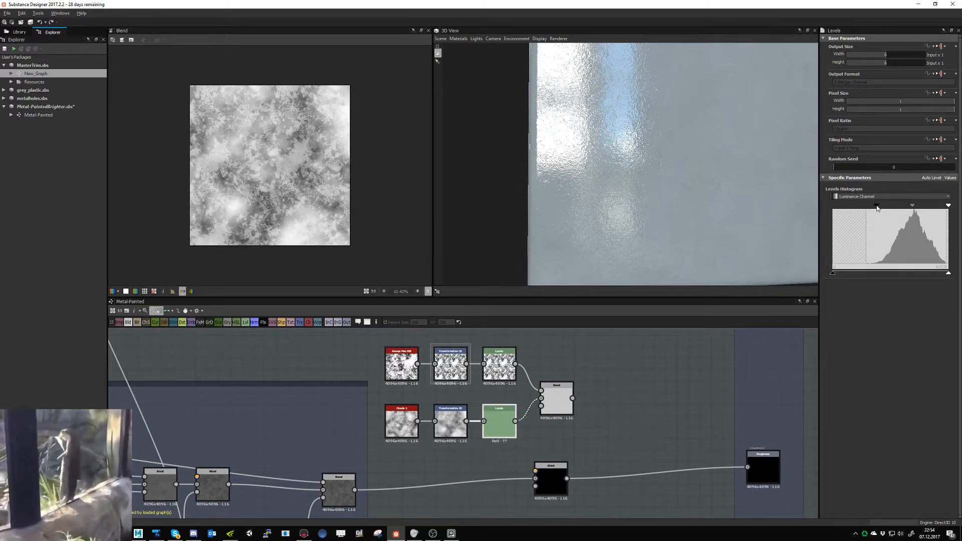
left_click_drag(948, 275, 932, 274)
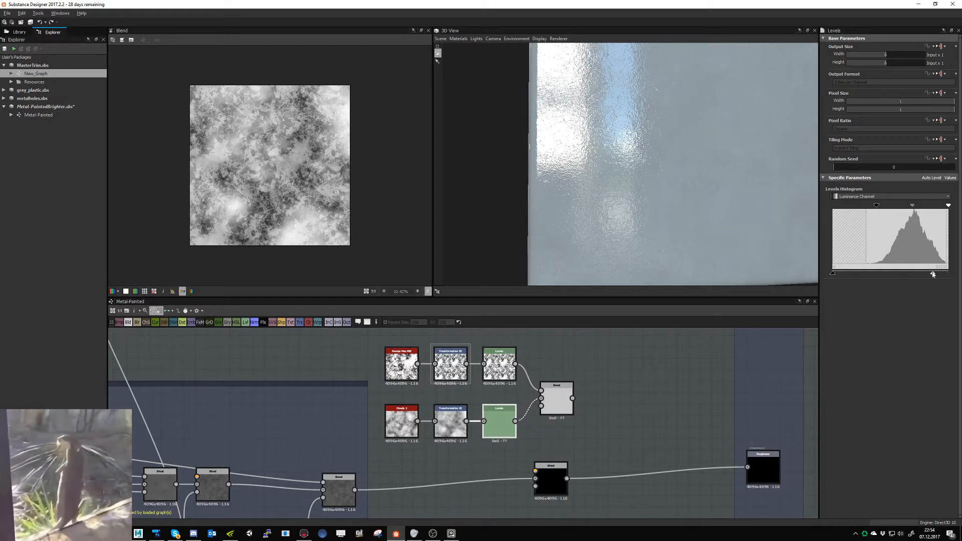
mouse_move(834, 273)
left_mouse_down()
mouse_move(866, 275)
mouse_move(835, 275)
left_mouse_up()
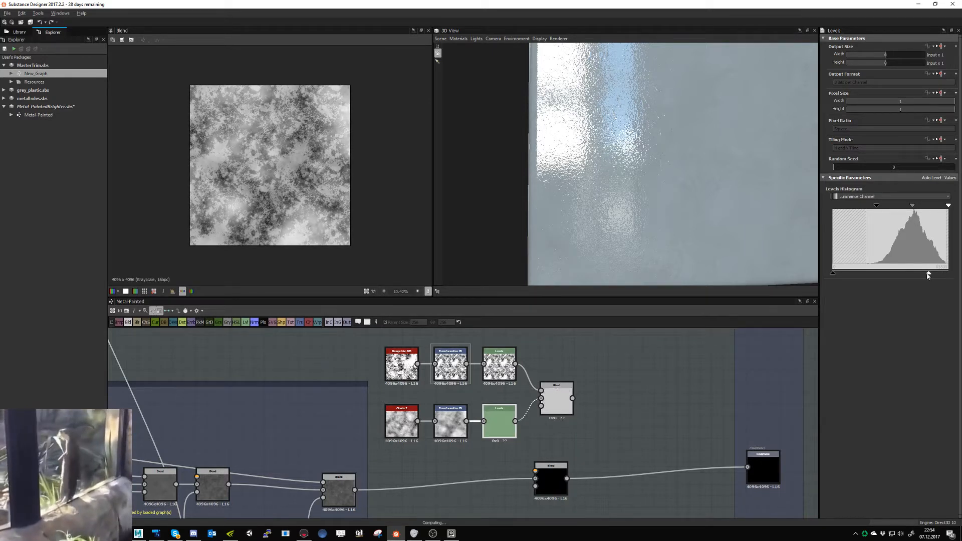
left_click_drag(933, 275, 927, 275)
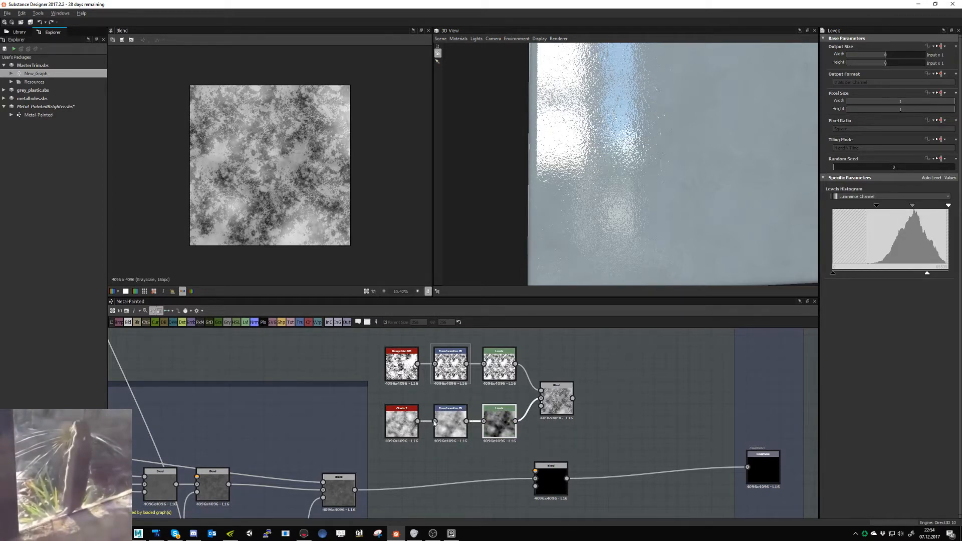
- Try the Min (Darken), Divide, Screen and Switch blending modes on the grunge-and-clouds Blend, and return to Max (Lighten)
left_click(556, 400)
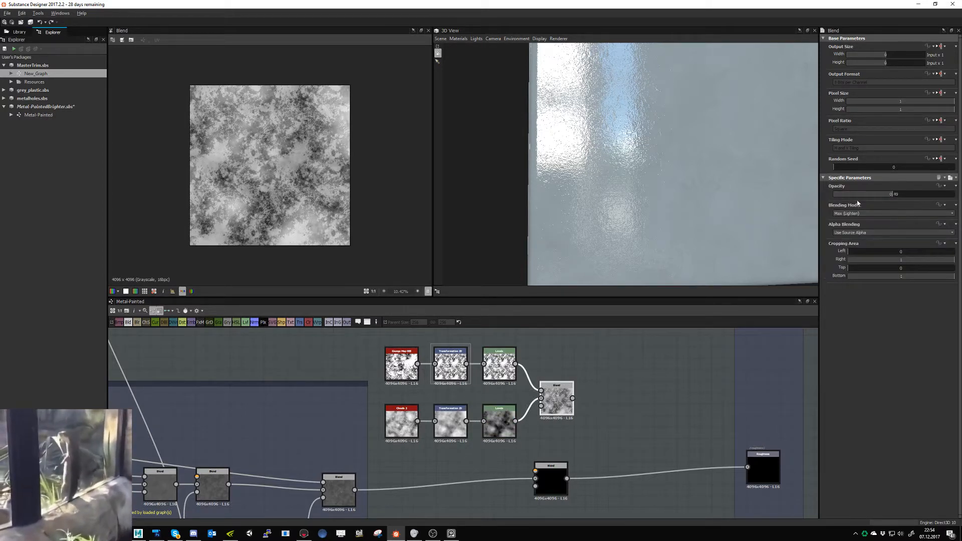
scroll(870, 214, "down", 1)
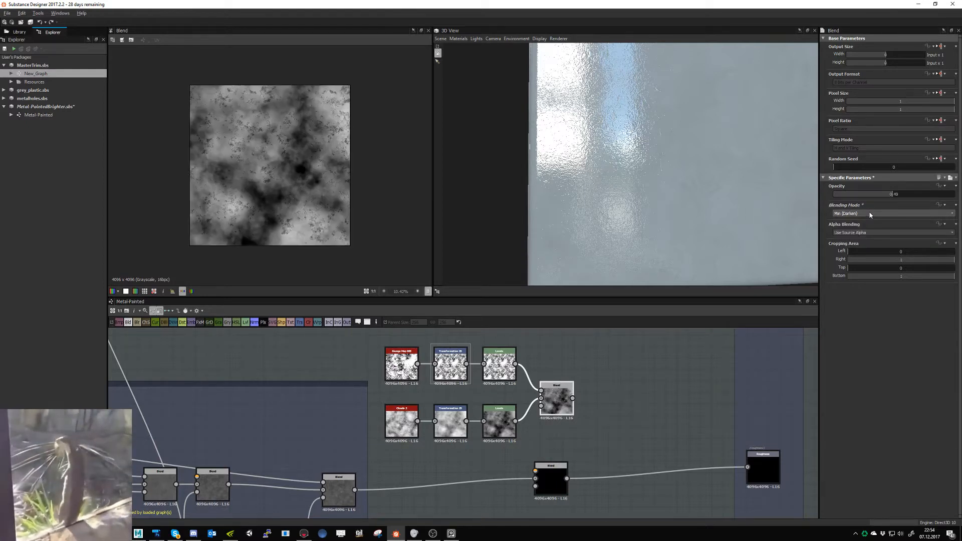
scroll(870, 215, "down", 1)
scroll(870, 215, "down", 1)
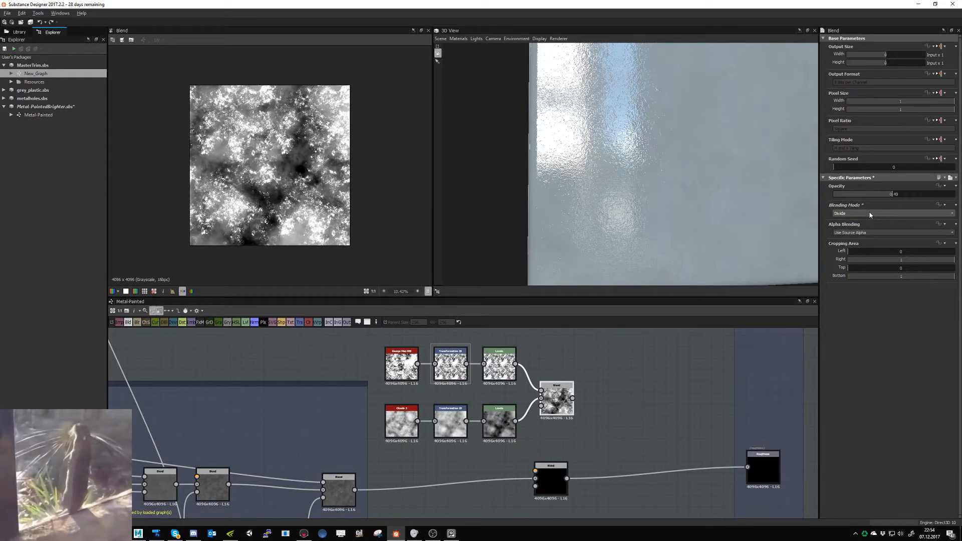
scroll(870, 215, "down", 1)
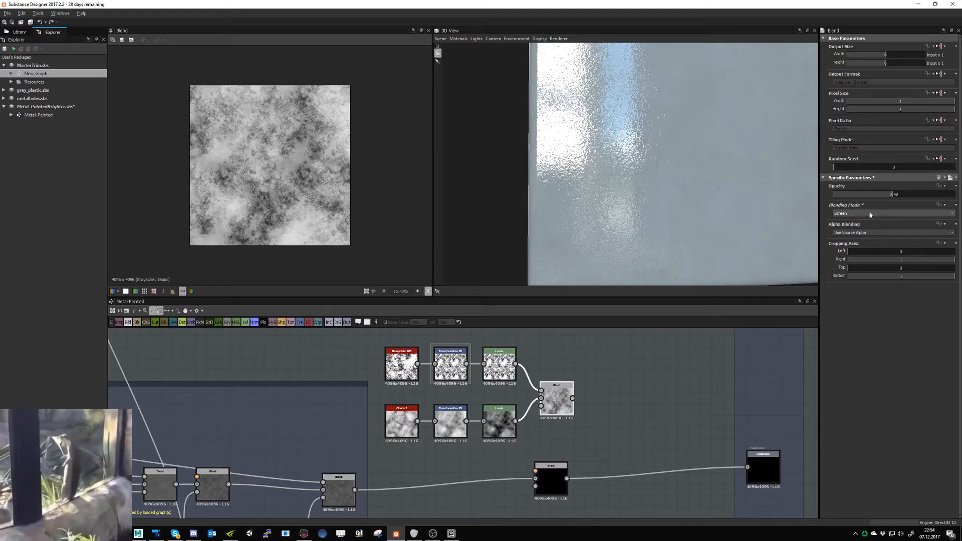
scroll(869, 215, "up", 2)
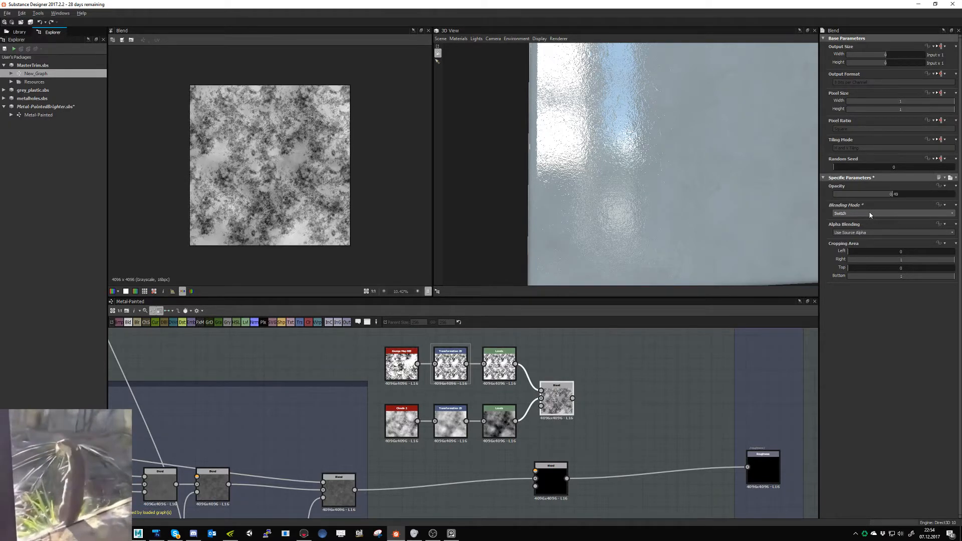
scroll(857, 214, "up", 1)
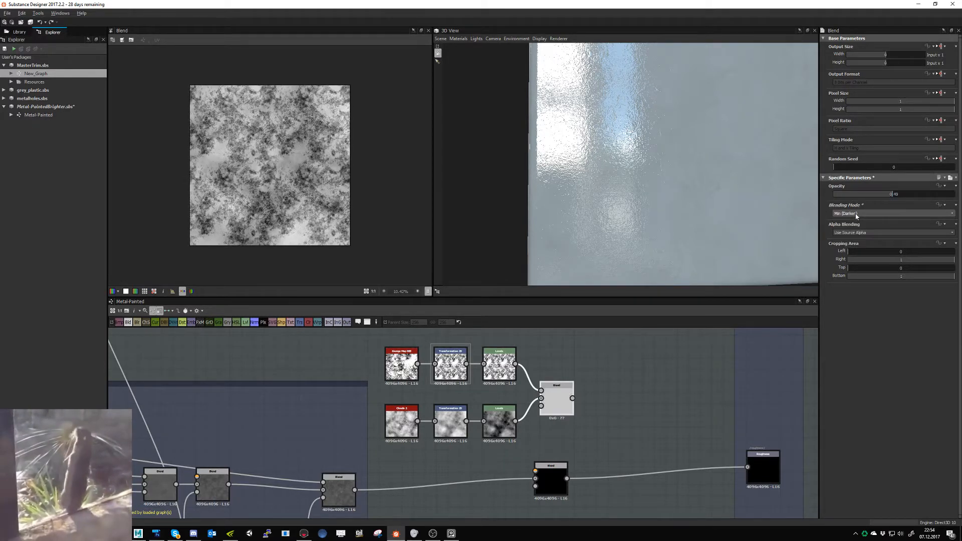
scroll(857, 215, "up", 1)
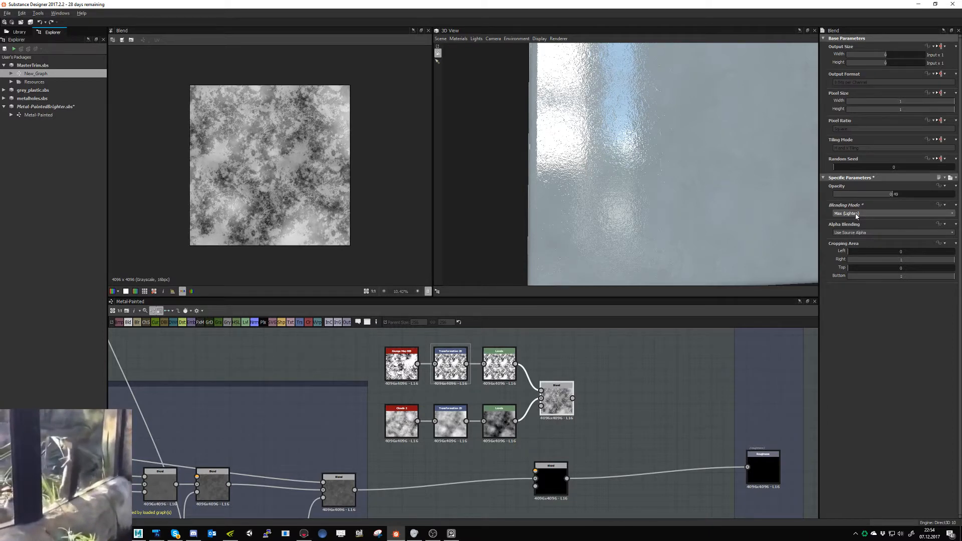
- Set the grunge-and-clouds Blend's opacity to 0.28 and route its result through a new Transformation 2D into the roughness Blend's foreground
left_click_drag(860, 193, 867, 194)
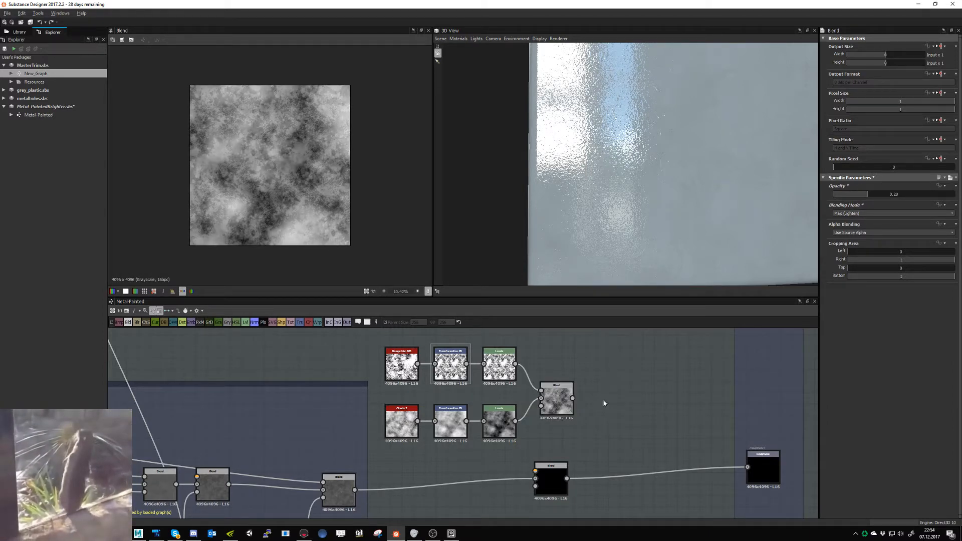
left_click(298, 324)
left_click_drag(630, 399, 535, 470)
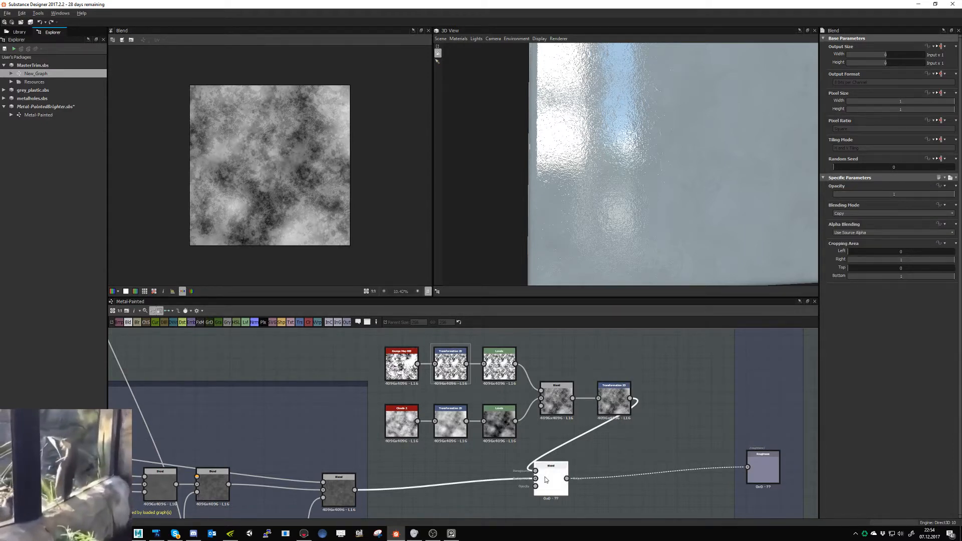
- Set the roughness Blend's opacity to 0.5, save the Metal-PaintedBrighter package and check the surface in the 3D view
left_click(895, 194)
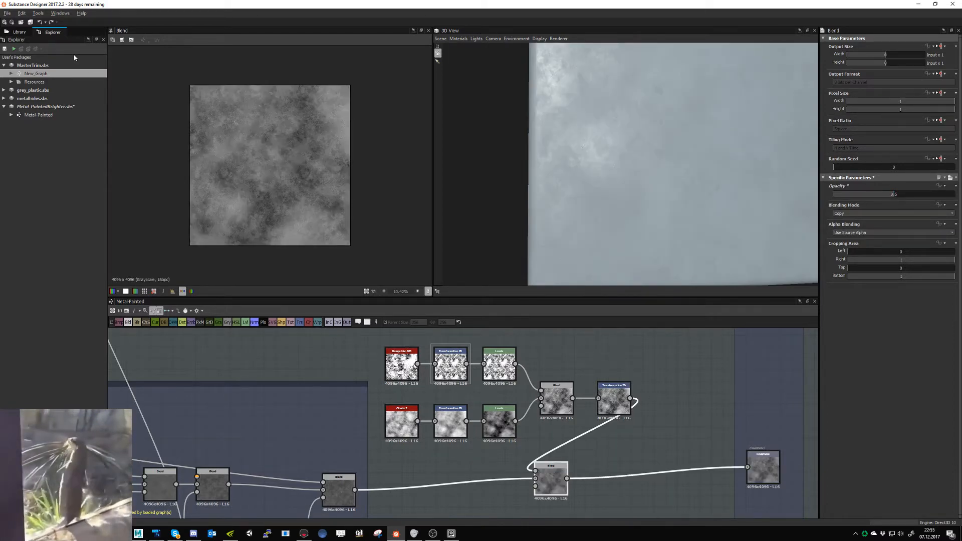
left_click(31, 22)
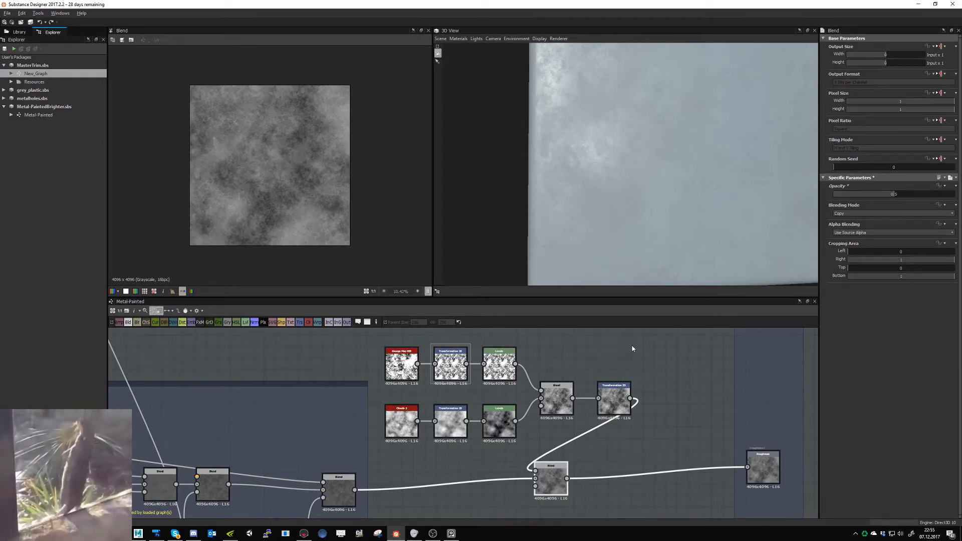
mouse_move(652, 223)
left_mouse_down()
mouse_move(635, 216)
mouse_move(644, 219)
left_mouse_up()
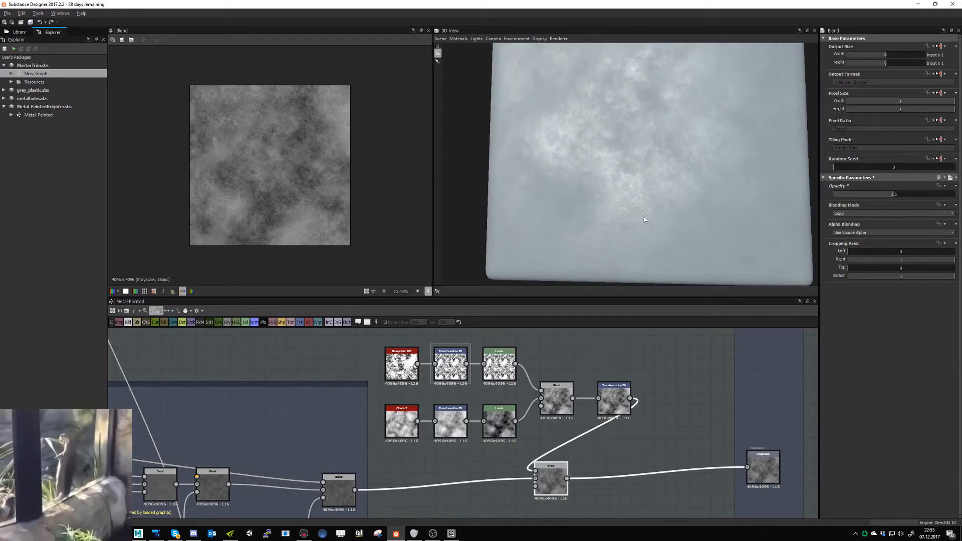
- Move the roughness Blend node close to the Roughness output, set its opacity to 0.15 and inspect the reflections on the 3D model
left_click_drag(550, 483, 714, 471)
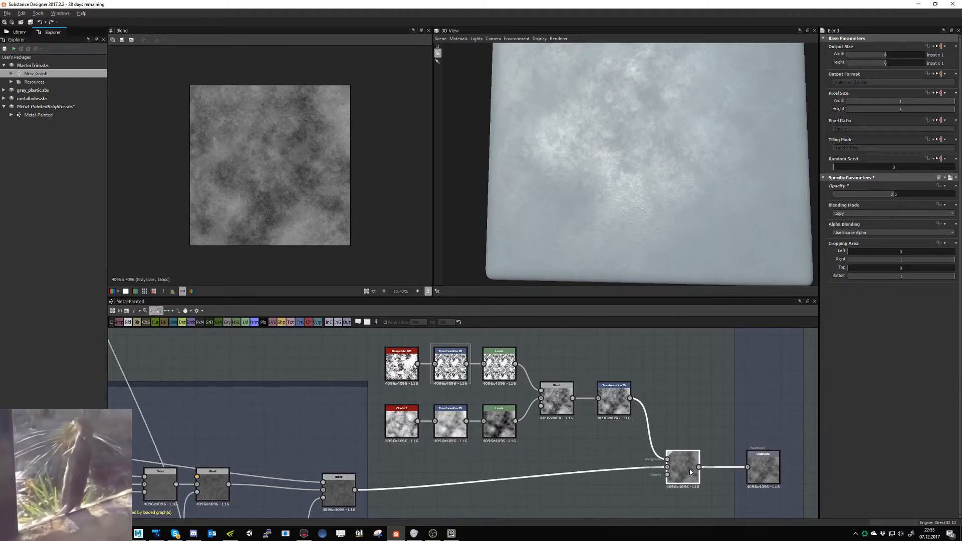
left_click(852, 195)
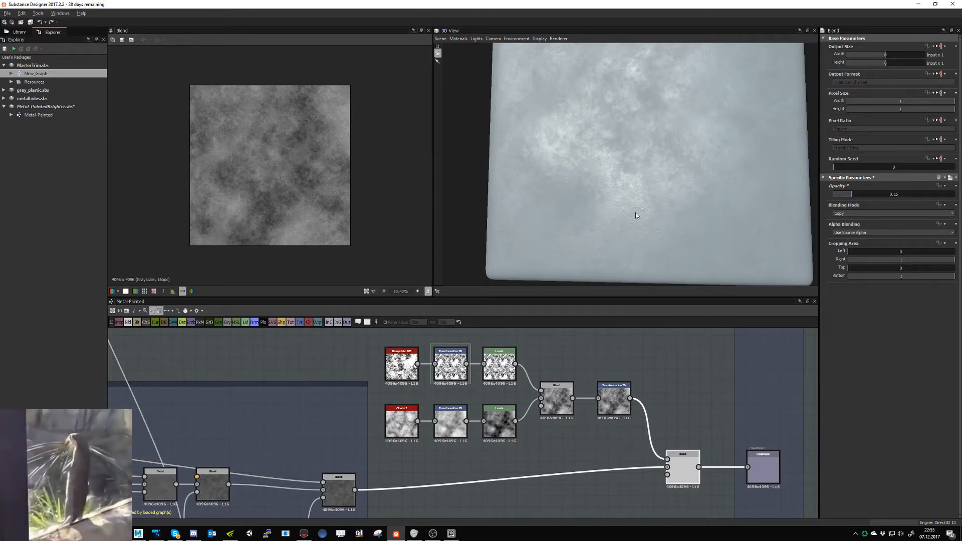
left_click_drag(636, 212, 659, 207)
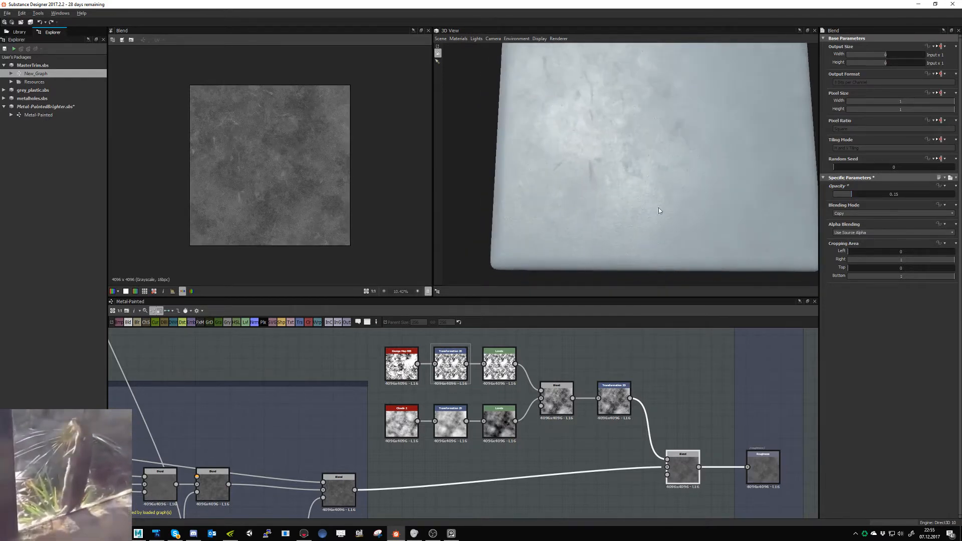
- Change the roughness Blend's blending mode to Add (Linear Dodge)
left_click(840, 211)
left_click(840, 211)
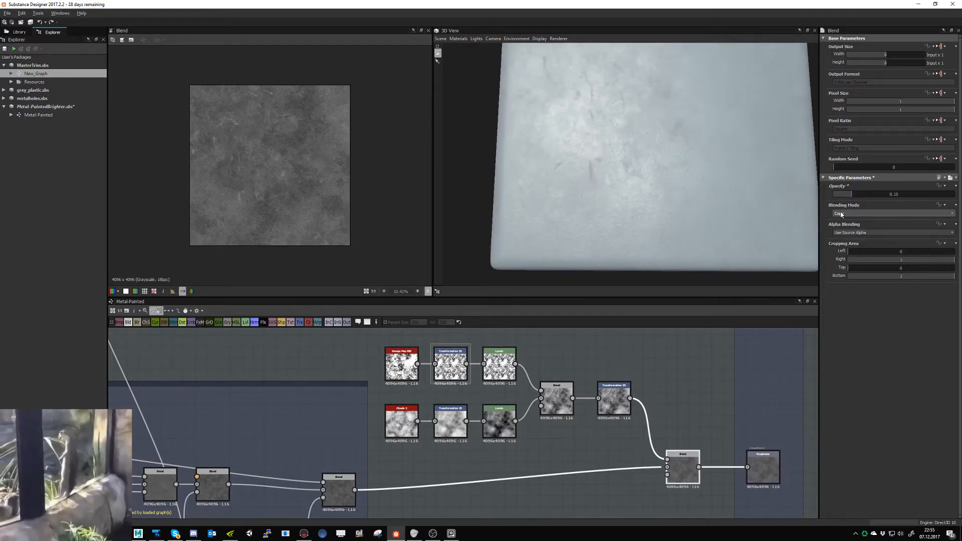
scroll(841, 213, "down", 1)
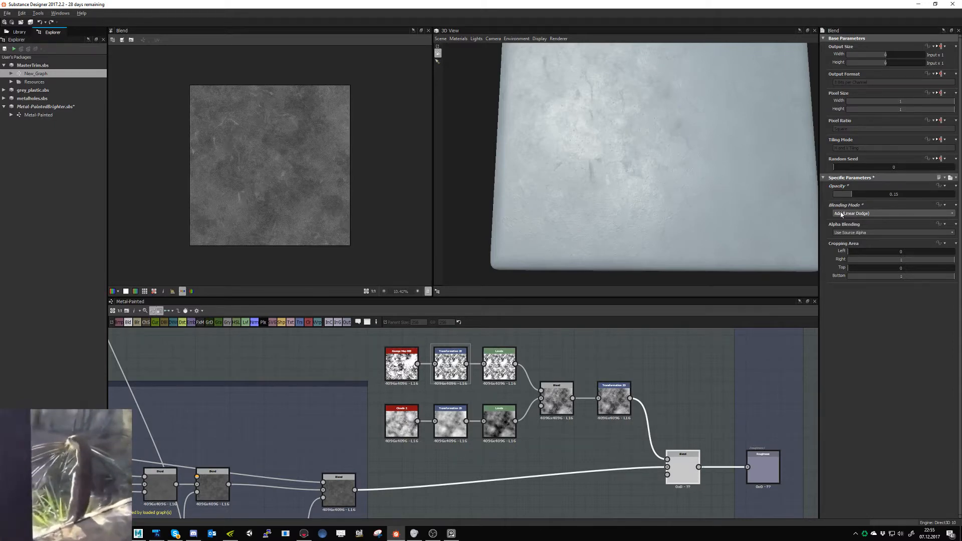
- Set the roughness Blend's blending mode to Max (Lighten) and its opacity to 0.25
scroll(841, 214, "down", 1)
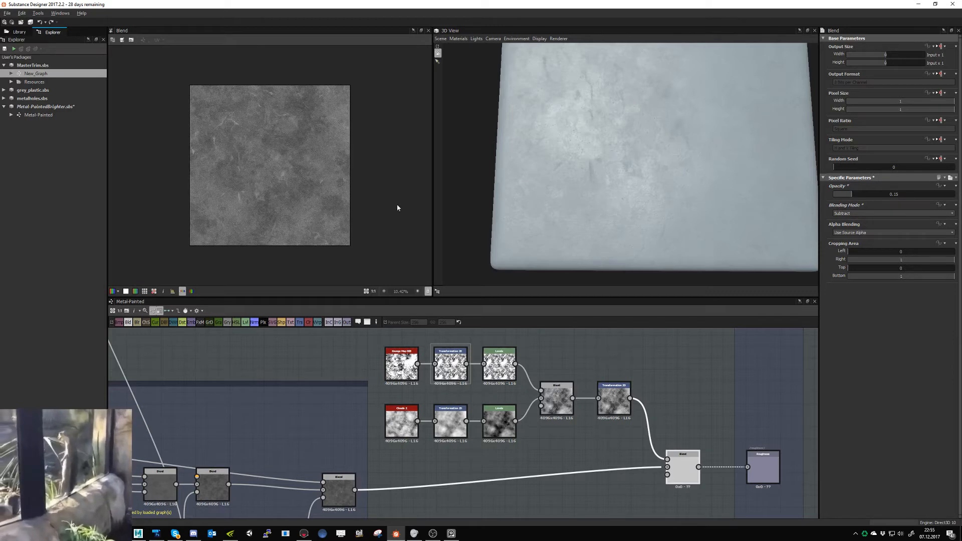
left_click(837, 214)
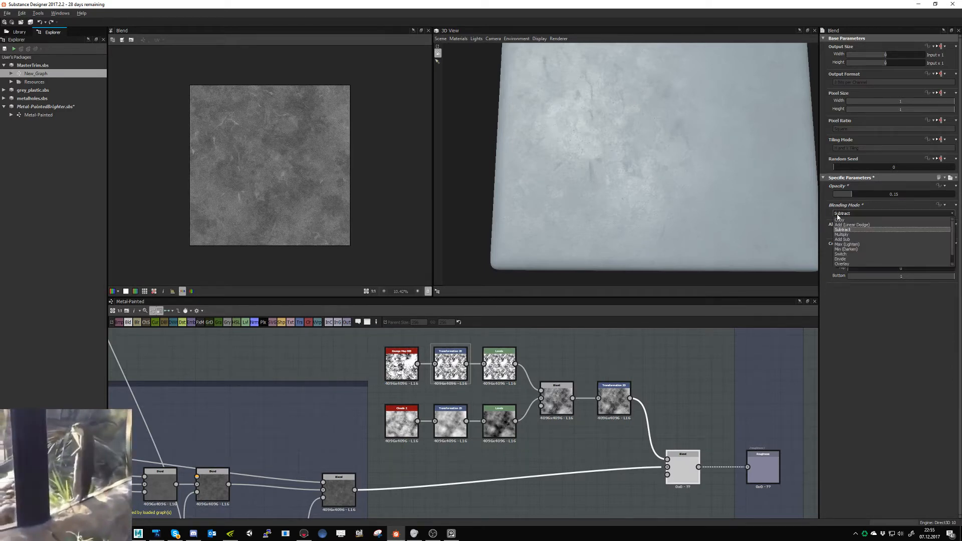
left_click(845, 246)
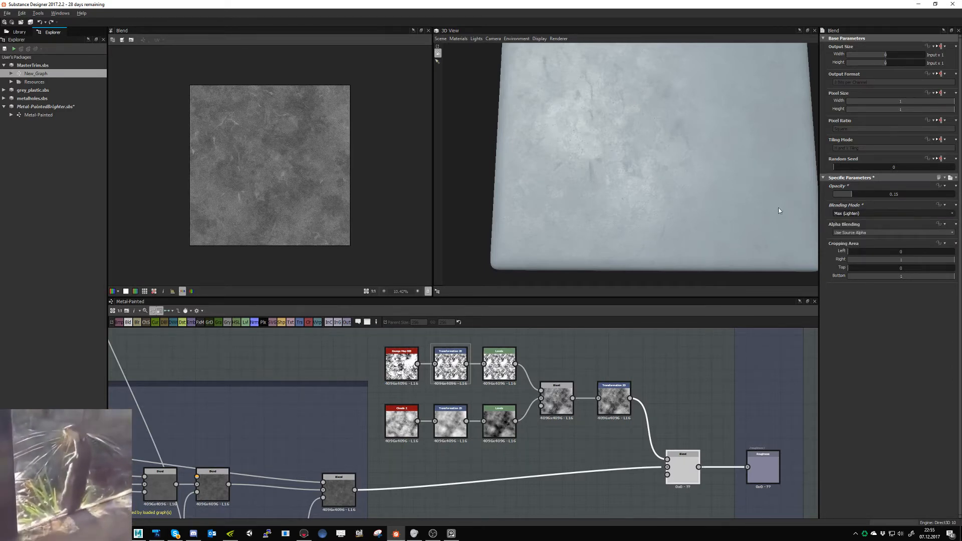
left_click(863, 193)
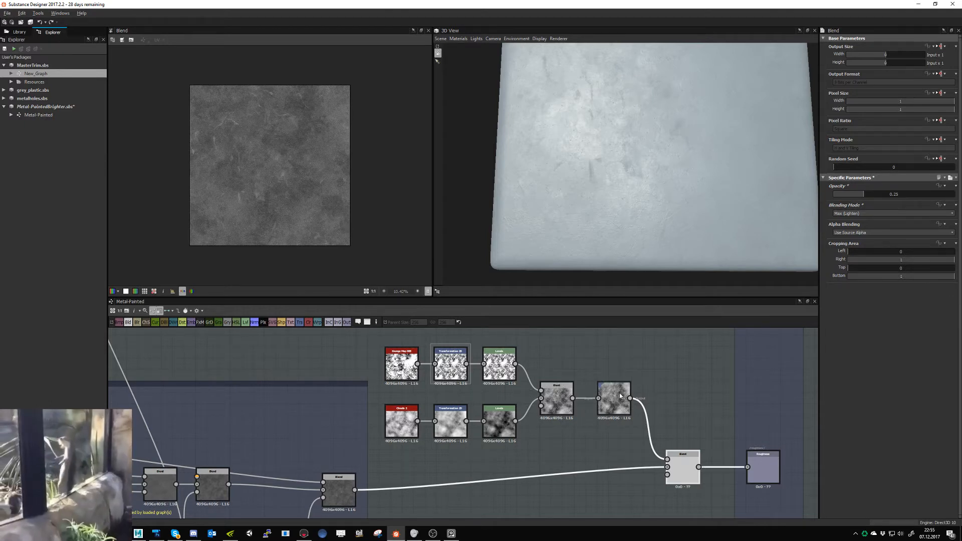
- Insert a Levels node between the grunge-and-clouds Blend and its Transformation 2D, and narrow the input black and white points for stronger contrast
left_click(593, 399)
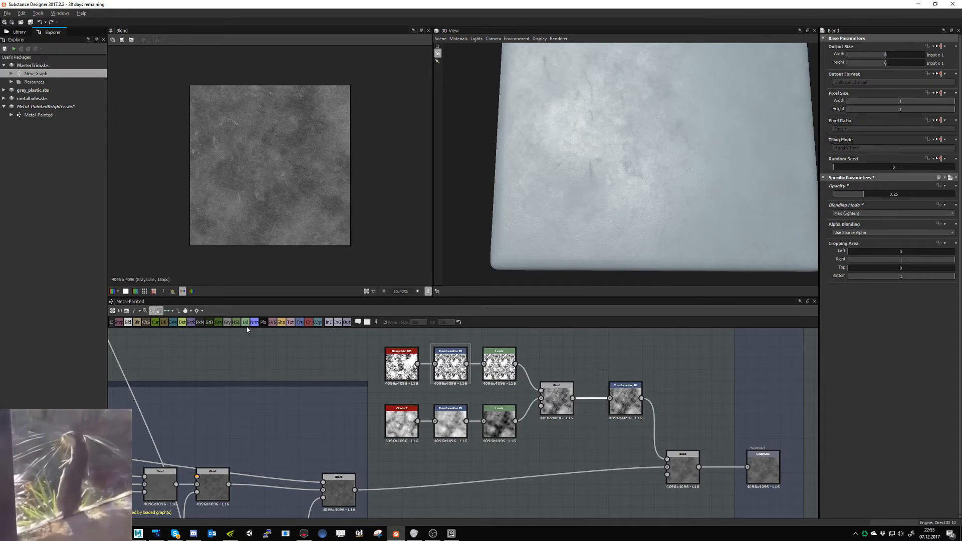
left_click(245, 322)
left_click(600, 403)
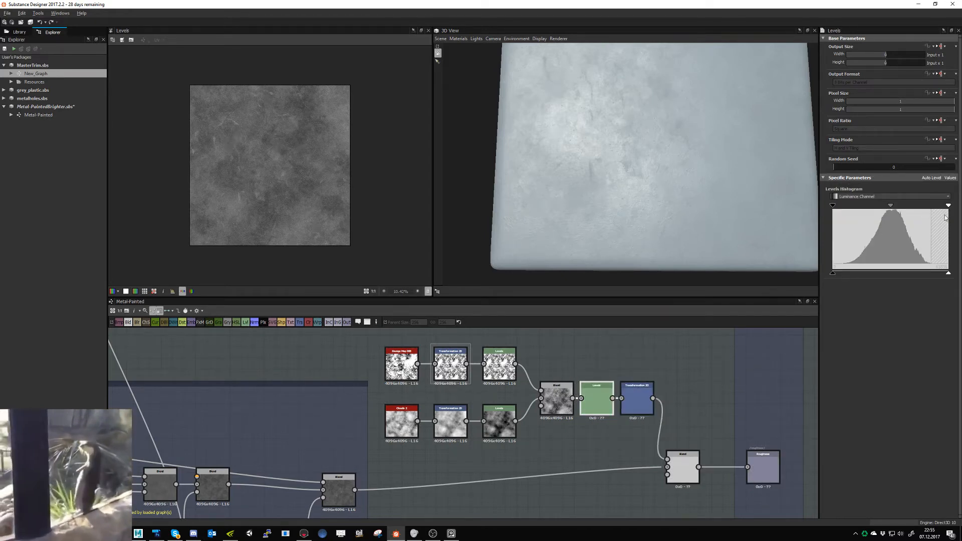
left_click_drag(948, 205, 923, 207)
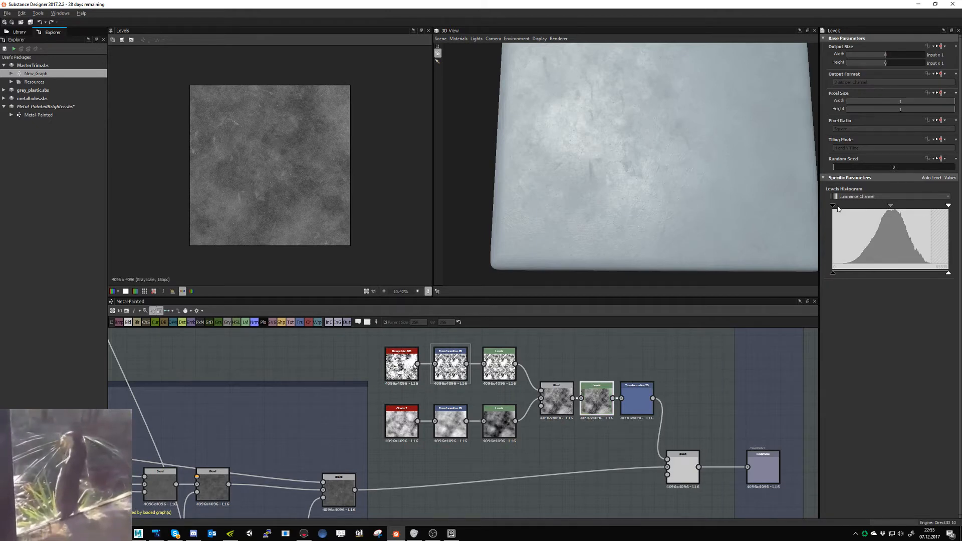
left_click_drag(833, 206, 846, 207)
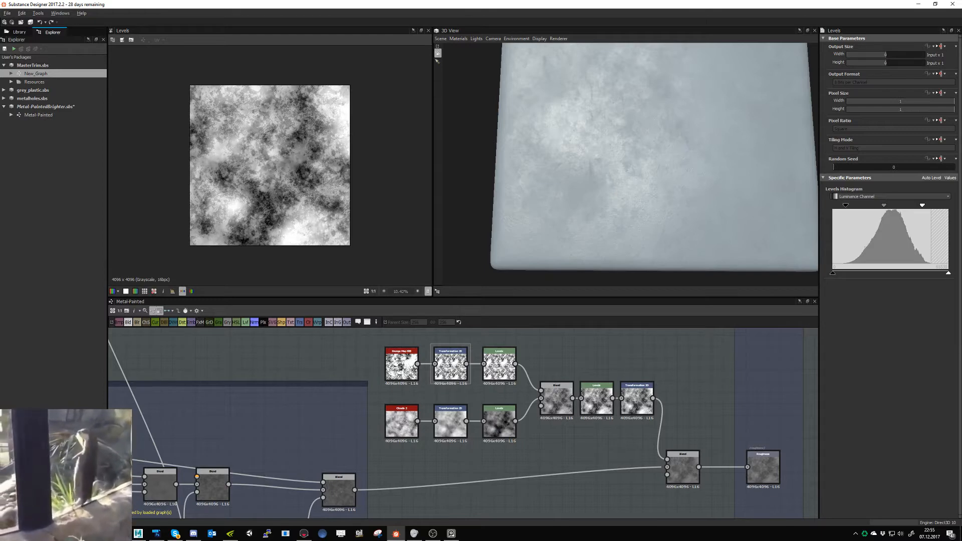
mouse_move(603, 206)
left_mouse_down()
mouse_move(591, 215)
mouse_move(606, 208)
mouse_move(592, 201)
left_mouse_up()
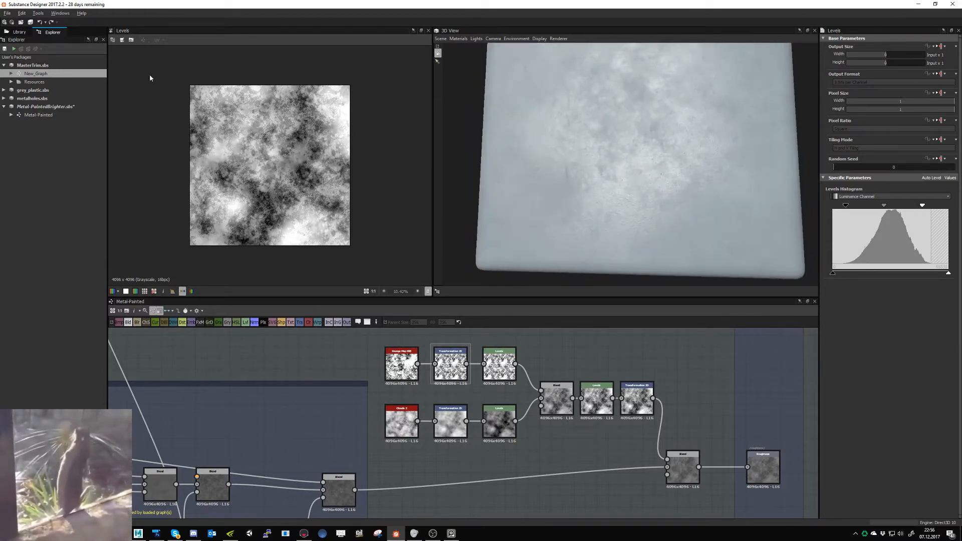
- Save the Metal-PaintedBrighter package and export the MasterTrim New_Graph outputs as bitmaps
left_click(31, 22)
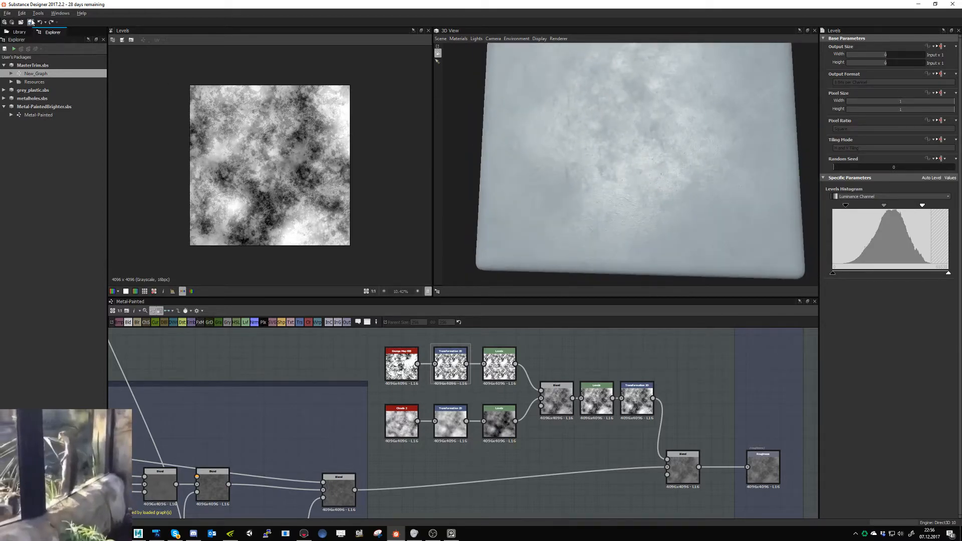
right_click(50, 75)
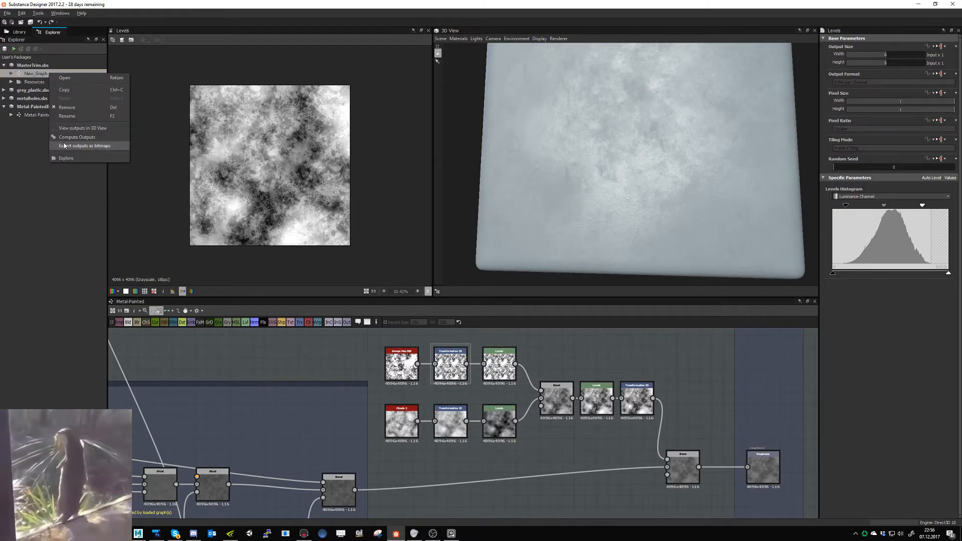
left_click(85, 144)
left_click(590, 201)
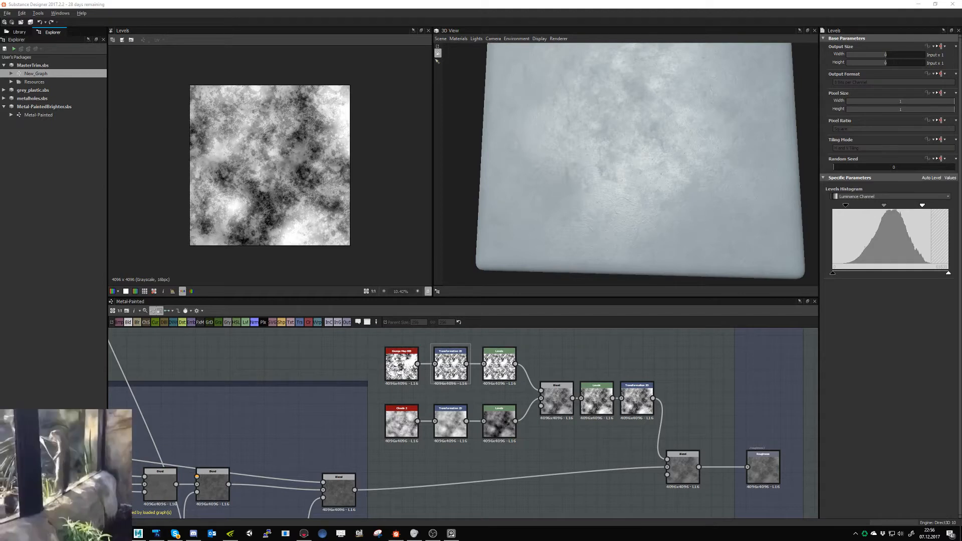
- Browse to the WorkAndStuff2 (G:) drive in File Explorer and run an SVN update on the TownSquare folder
left_click_drag(0, 256, 288, 214)
left_click(80, 379)
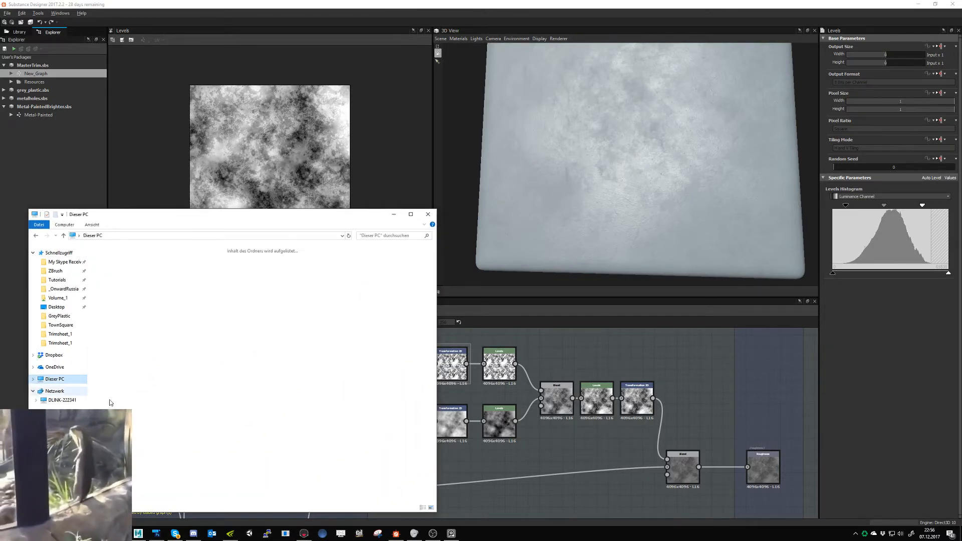
double_click(235, 365)
left_click(117, 309)
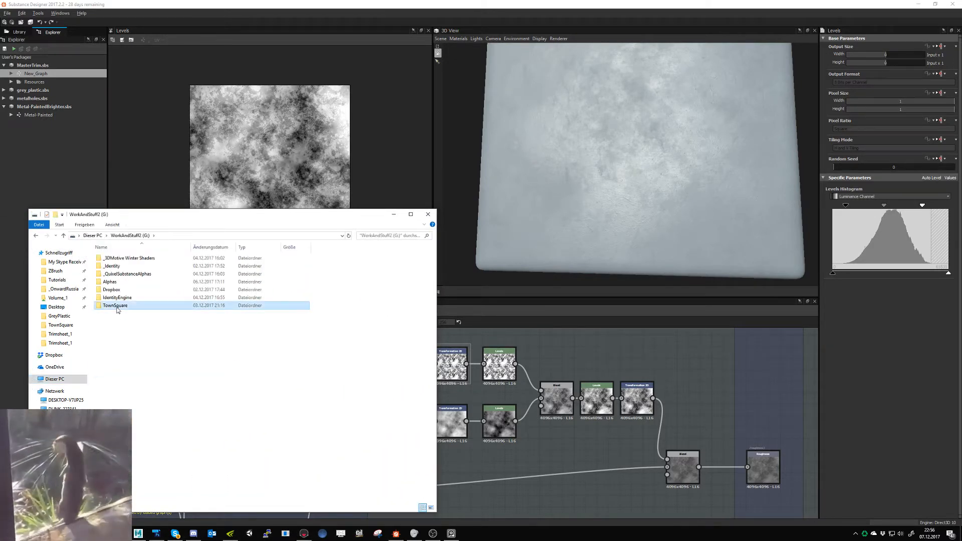
right_click(117, 309)
left_click(28, 156)
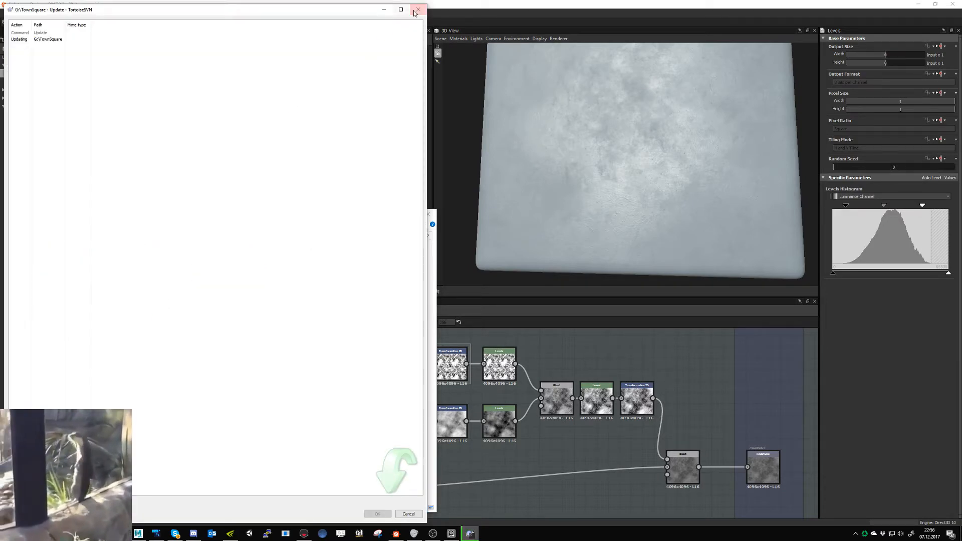
left_click_drag(426, 7, 288, 131)
left_click(350, 431)
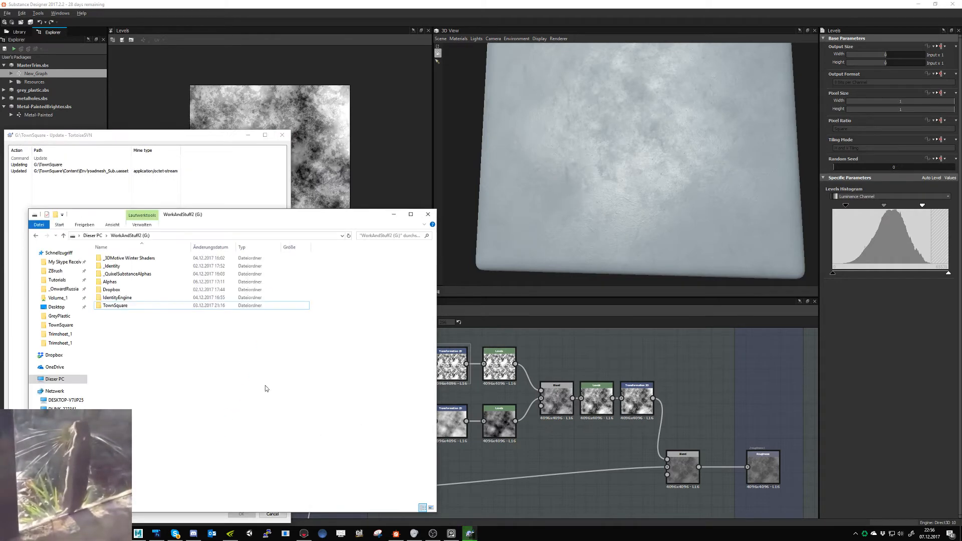
- Run an SVN update on the IdentityEngine folder and dismiss both update reports and the file window
right_click(121, 298)
left_click(25, 144)
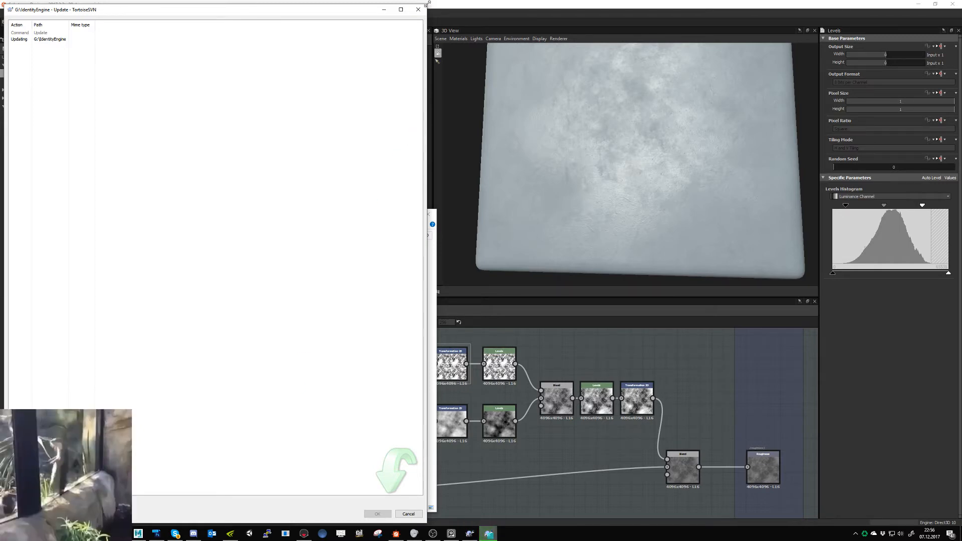
left_click_drag(425, 5, 254, 176)
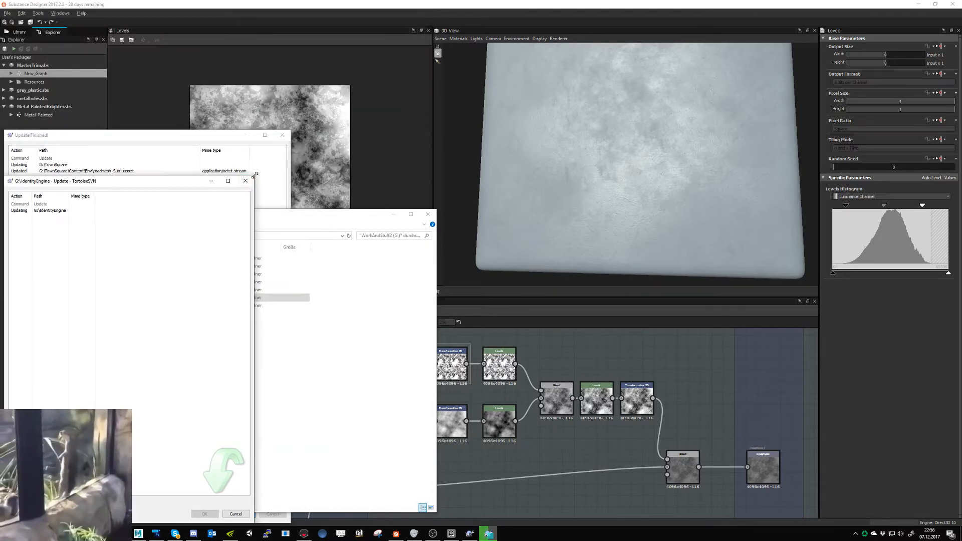
left_click(163, 140)
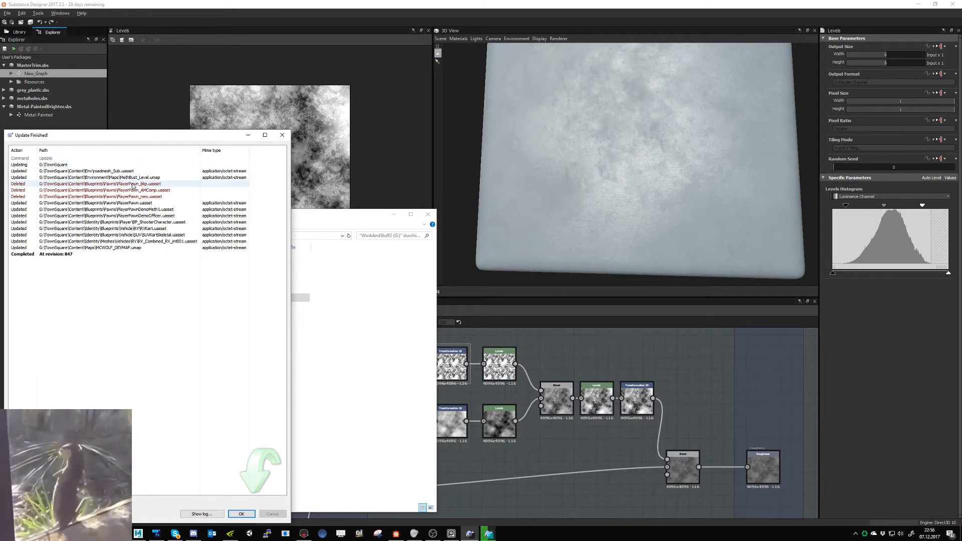
left_click(240, 514)
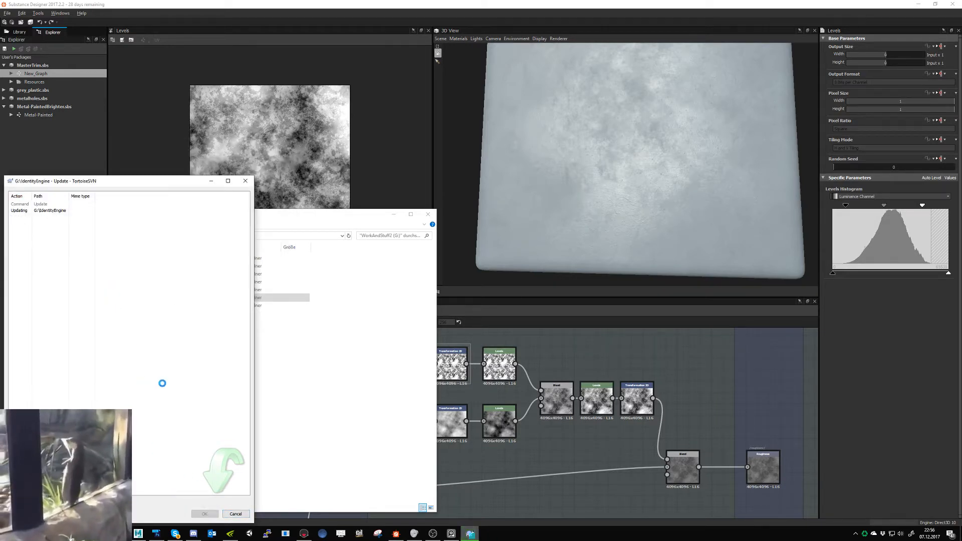
left_click(393, 214)
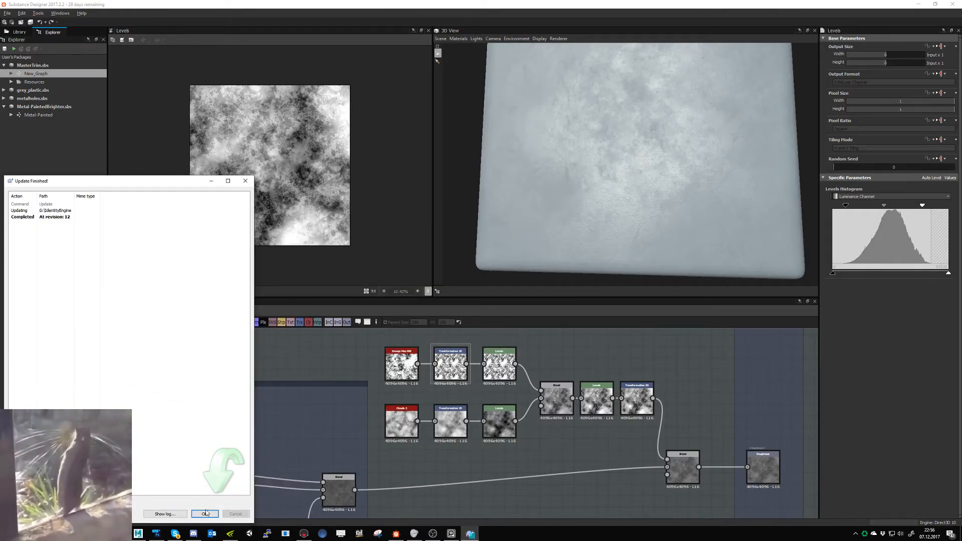
left_click(207, 513)
- Switch to Marmoset Toolbag and examine the painted metal on the hot dog cart's side rack and panels from several angles
middle_click_drag(569, 446, 506, 452)
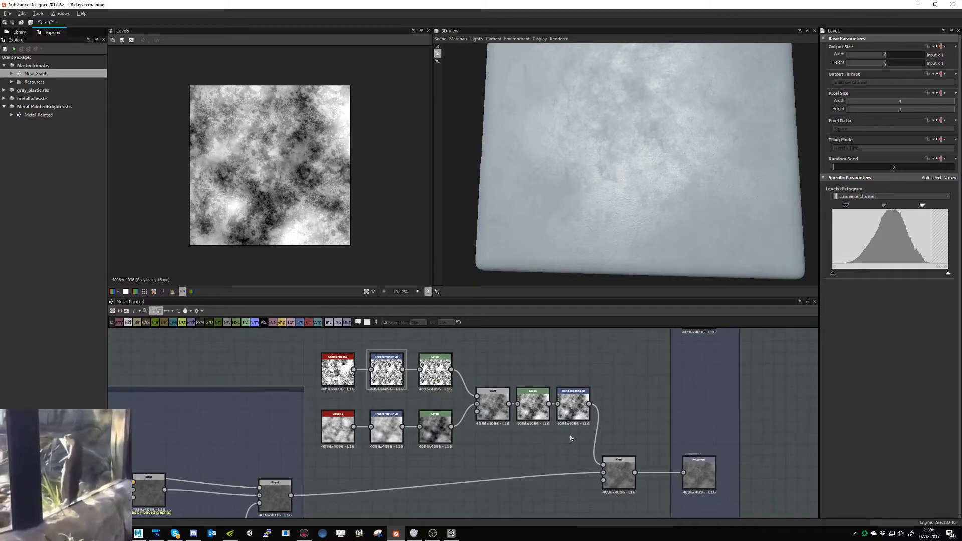
left_click(305, 534)
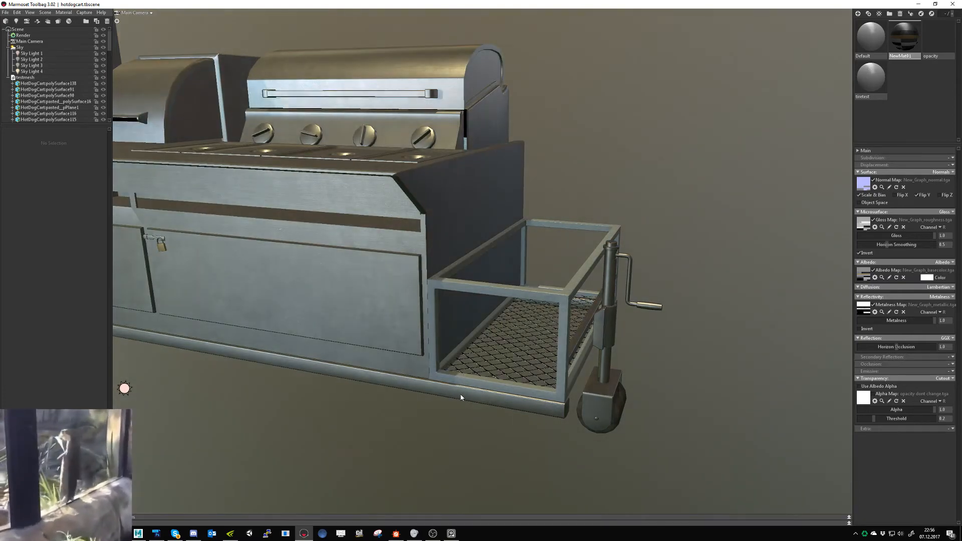
scroll(494, 413, "up", 2)
scroll(494, 413, "up", 5)
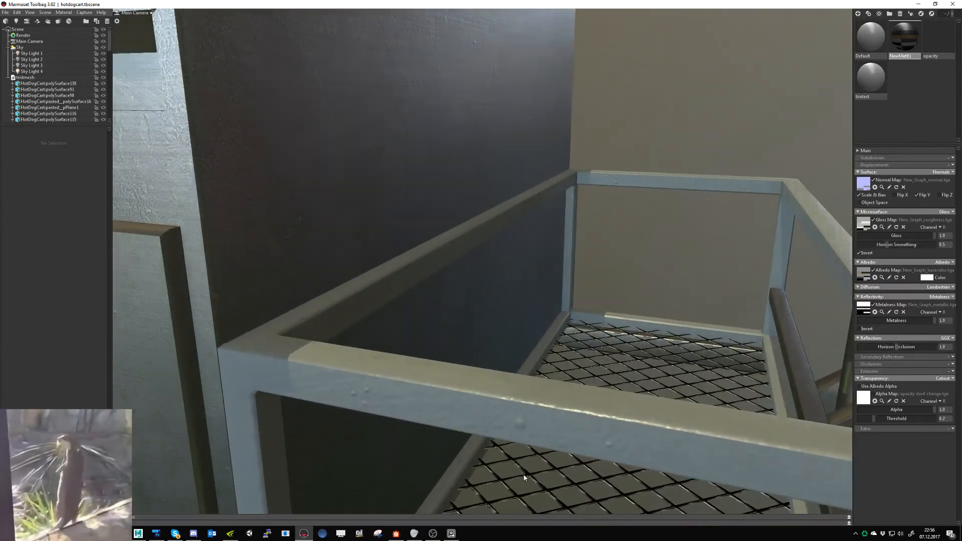
left_click_drag(532, 478, 436, 454)
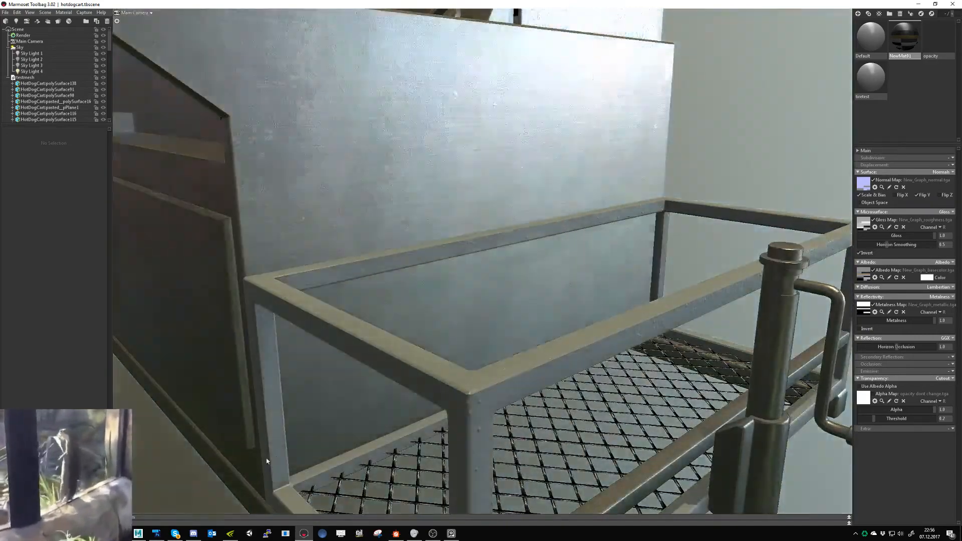
scroll(382, 454, "down", 10)
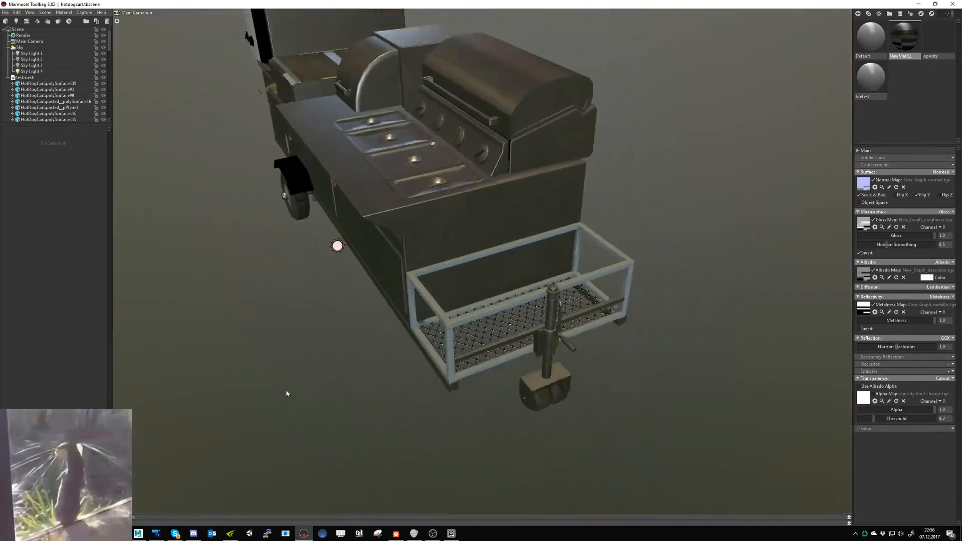
left_click_drag(287, 393, 416, 411)
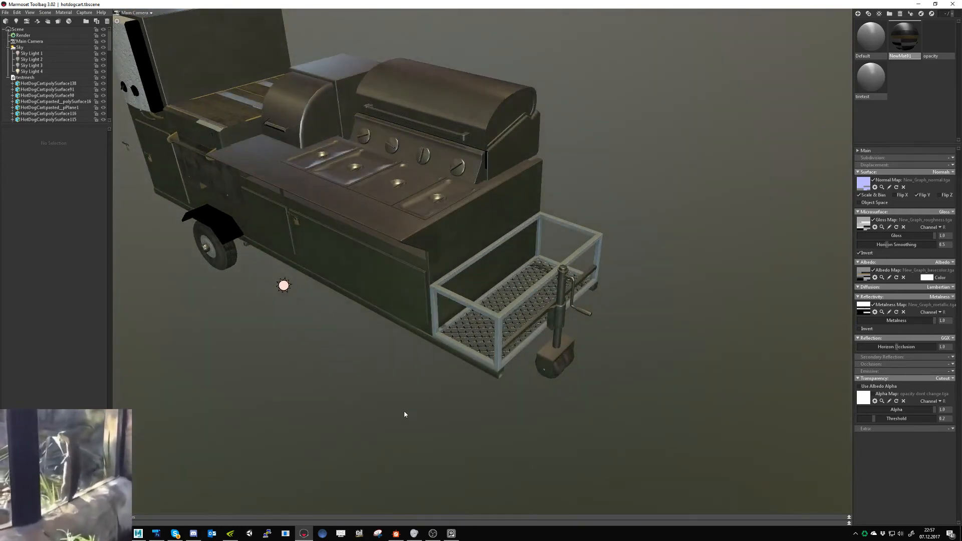
- Switch to Substance Designer and bring up the settings of the lighter Uniform Color node in the Base Color frame
key("alt+Tab")
scroll(295, 337, "down", 2)
middle_click_drag(296, 337, 523, 539)
double_click(176, 391)
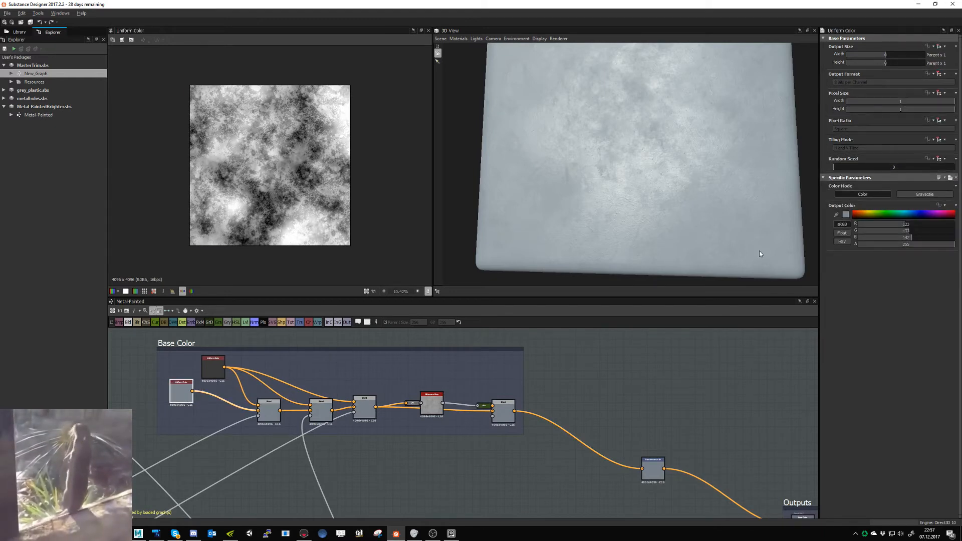
- Switch to Marmoset Toolbag, remove the Sky's four child lights and load the marmoset sky preset
left_click(303, 533)
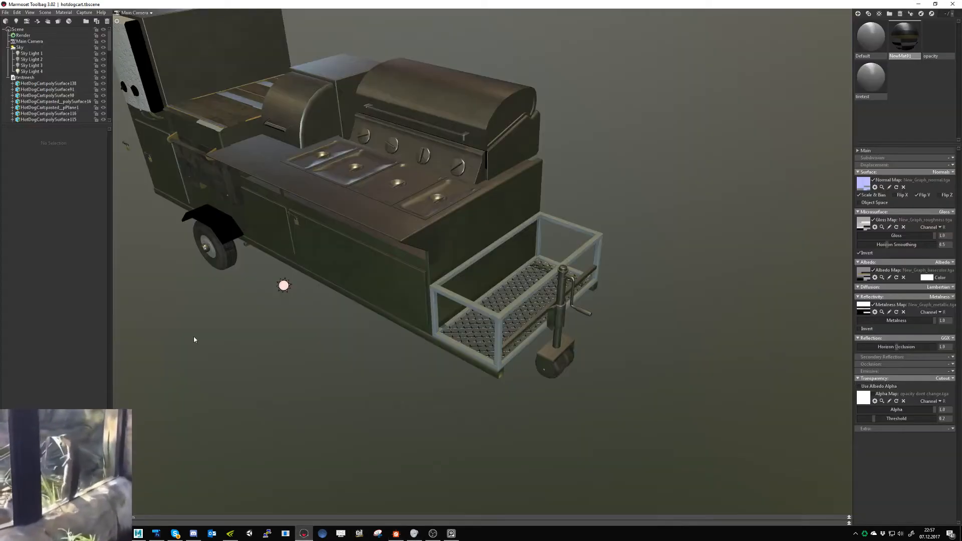
left_click(23, 35)
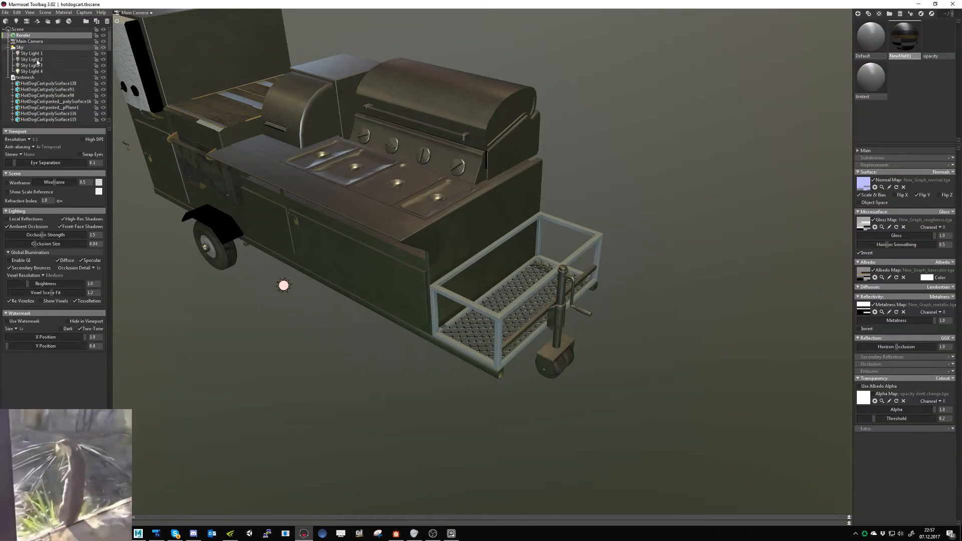
left_click(34, 47)
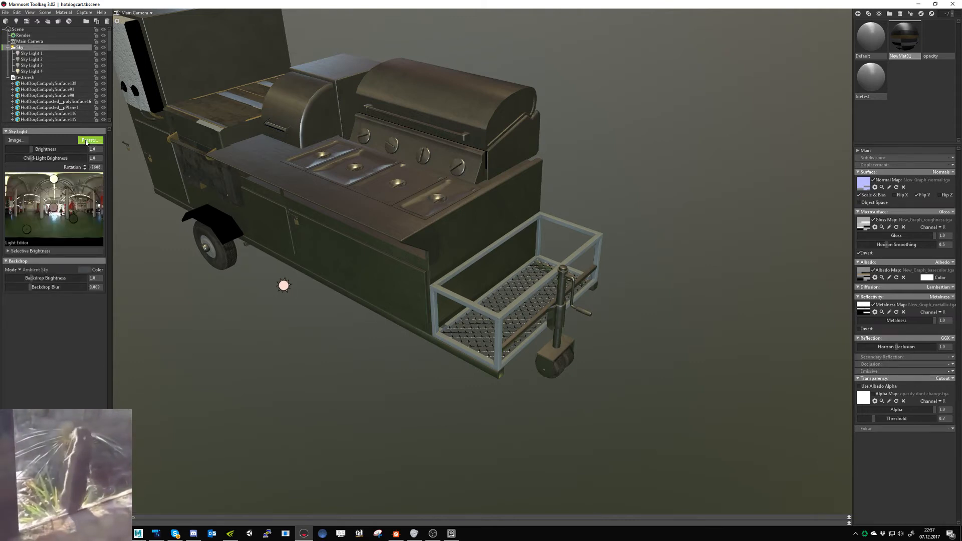
right_click(74, 218)
right_click(53, 179)
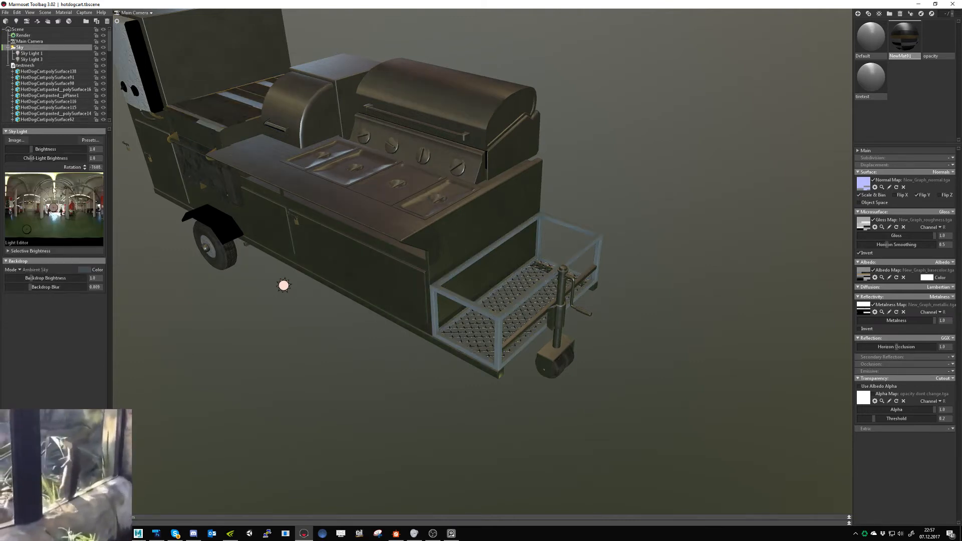
right_click(54, 207)
right_click(26, 229)
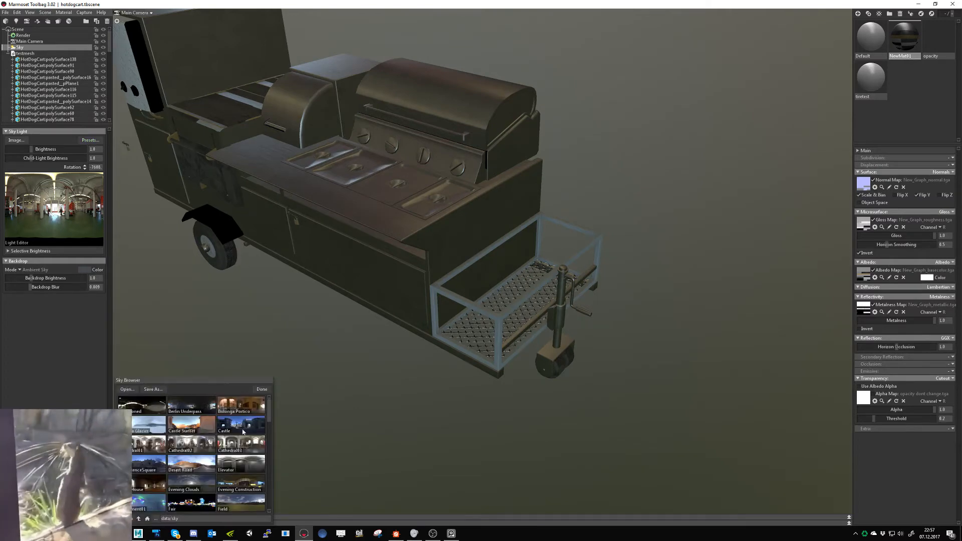
scroll(232, 450, "down", 10)
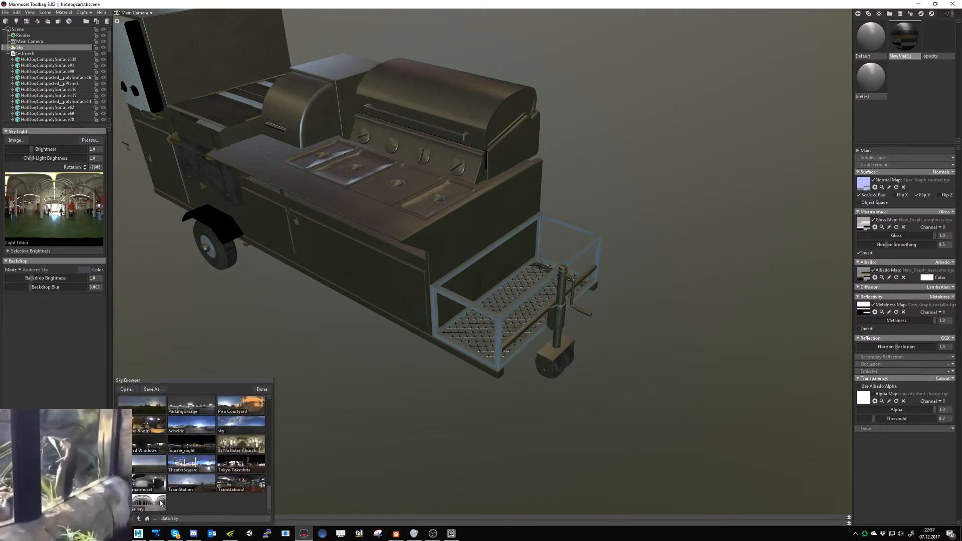
left_click(149, 484)
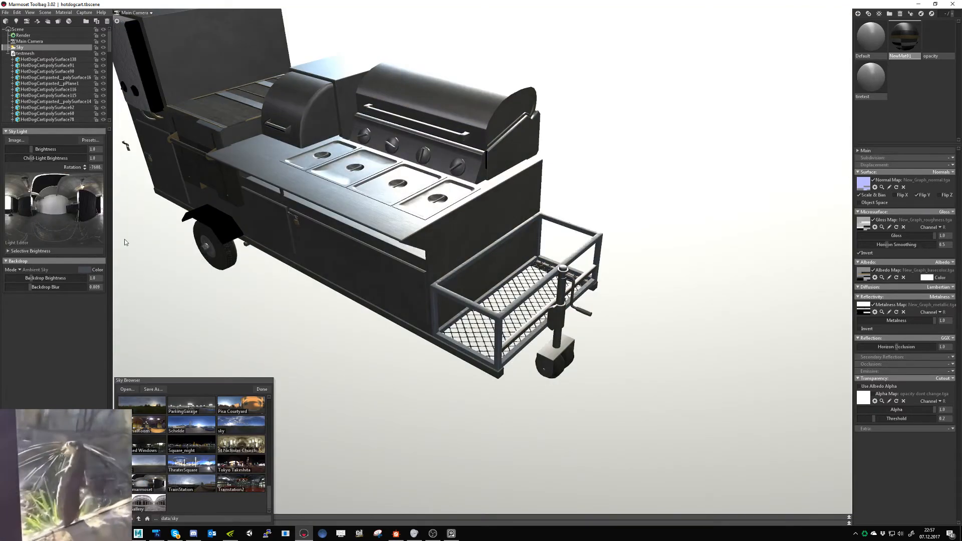
- Add a child light to the sky at the centre of its environment image and view the cart under it
left_click(52, 205)
left_click_drag(245, 291, 303, 356)
key("space")
key("space")
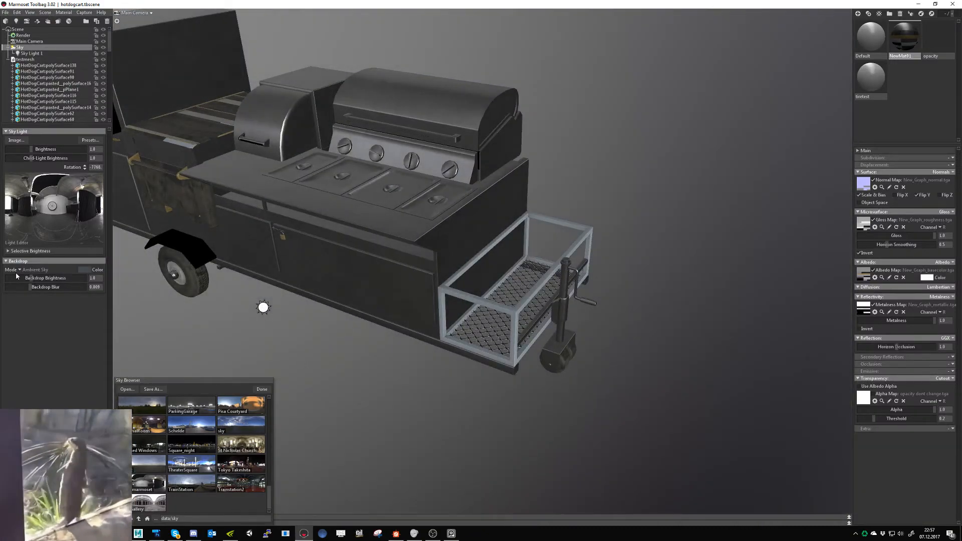
- Try the Blurred Sky backdrop, set the backdrop mode to Color and examine the cart in an enlarged viewport
left_click(20, 270)
left_click(28, 284)
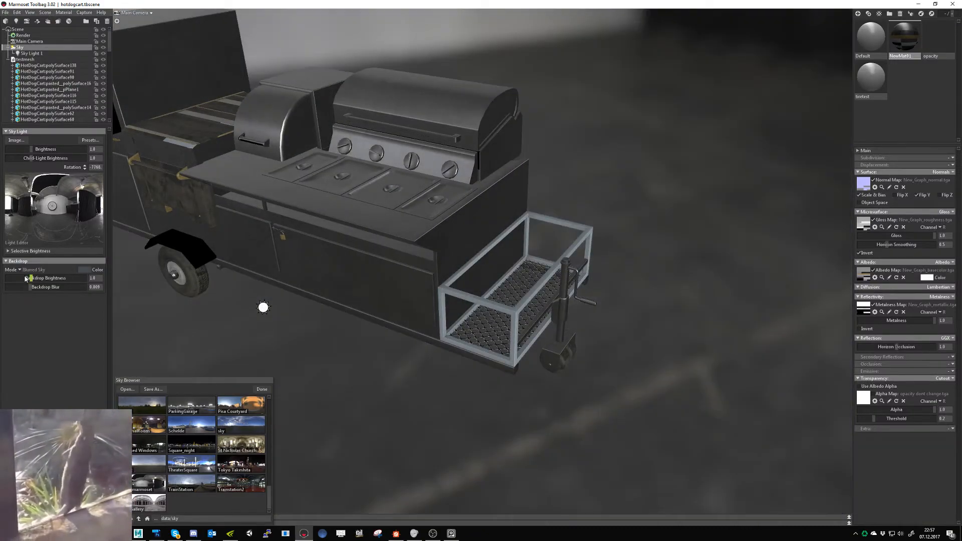
left_click(23, 271)
left_click(31, 270)
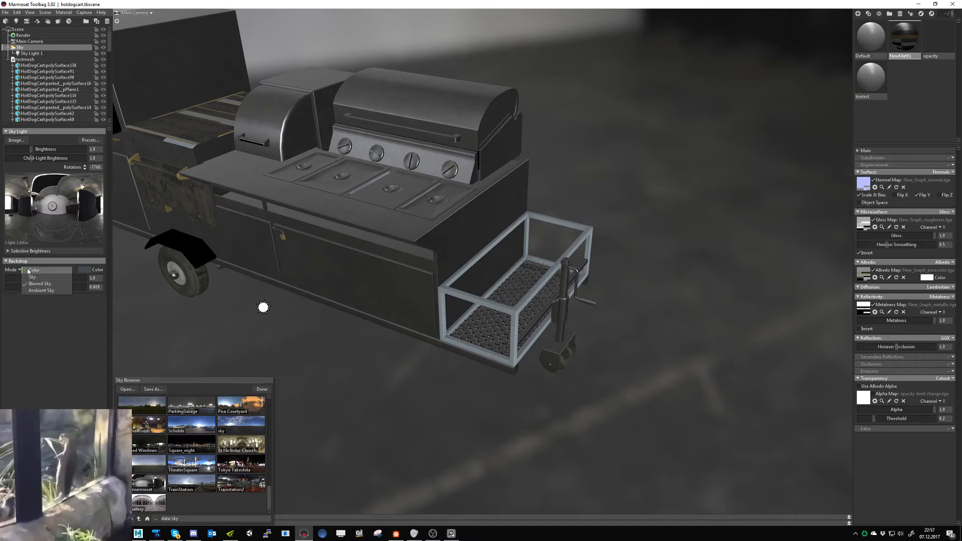
left_click_drag(230, 326, 317, 324)
key("ctrl+space")
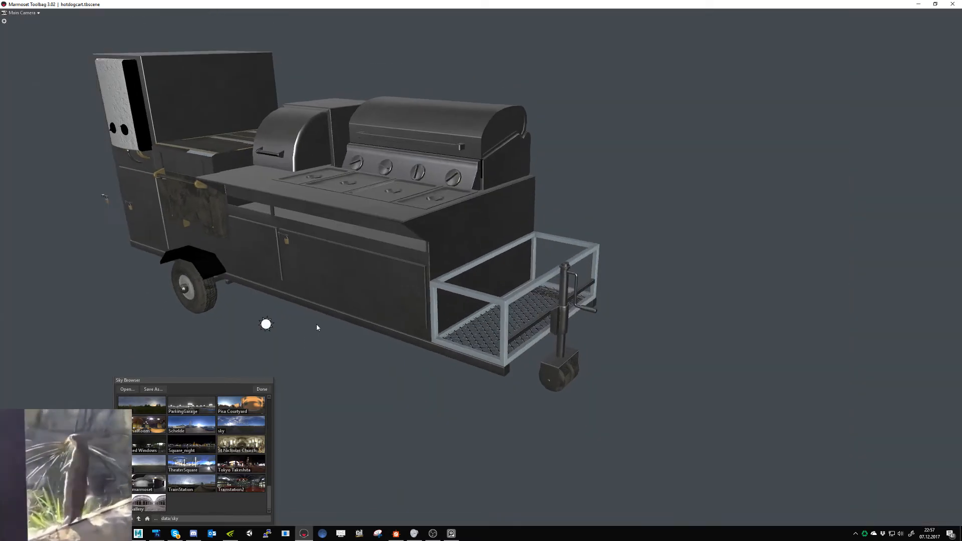
middle_click_drag(325, 335, 356, 354)
mouse_move(356, 354)
left_mouse_down("shift")
mouse_move(344, 361)
mouse_move(371, 367)
mouse_move(354, 369)
left_mouse_up("shift")
- Switch to Substance Designer and darken the lighter Uniform Color node's output colour to RGB 103, 112, 120
key("alt+Tab")
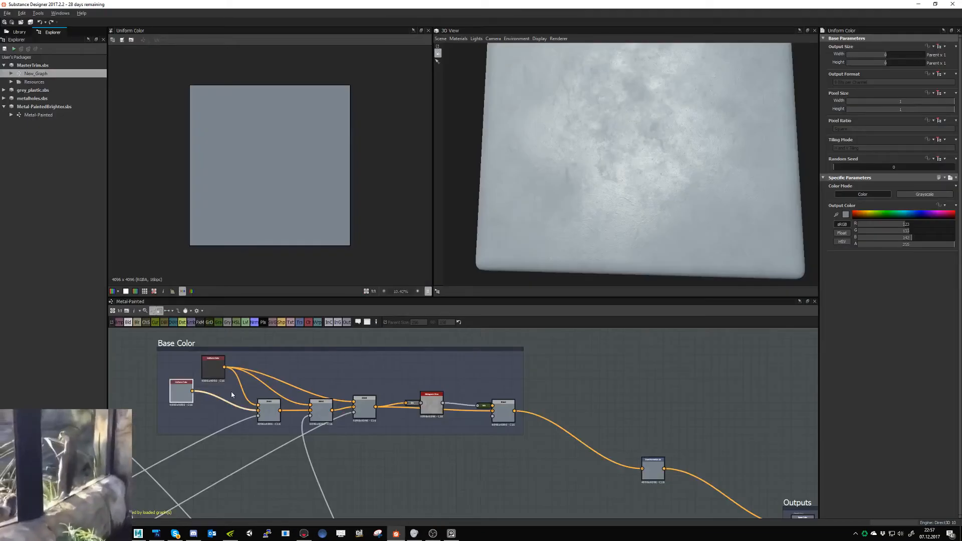
left_click(845, 215)
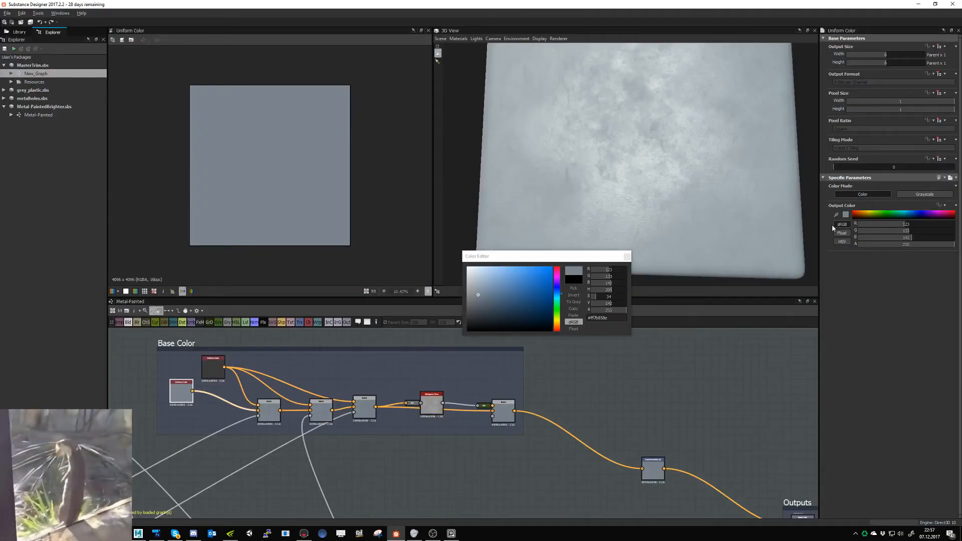
left_click(478, 300)
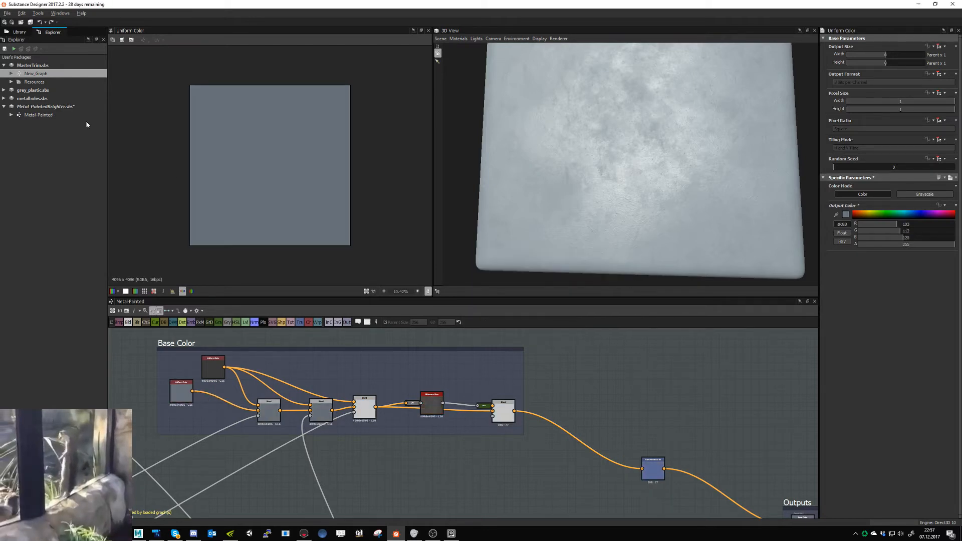
- Export the New_Graph outputs except Opacity as Targa images and check the front rack's paint in Marmoset Toolbag
right_click(45, 75)
left_click(63, 146)
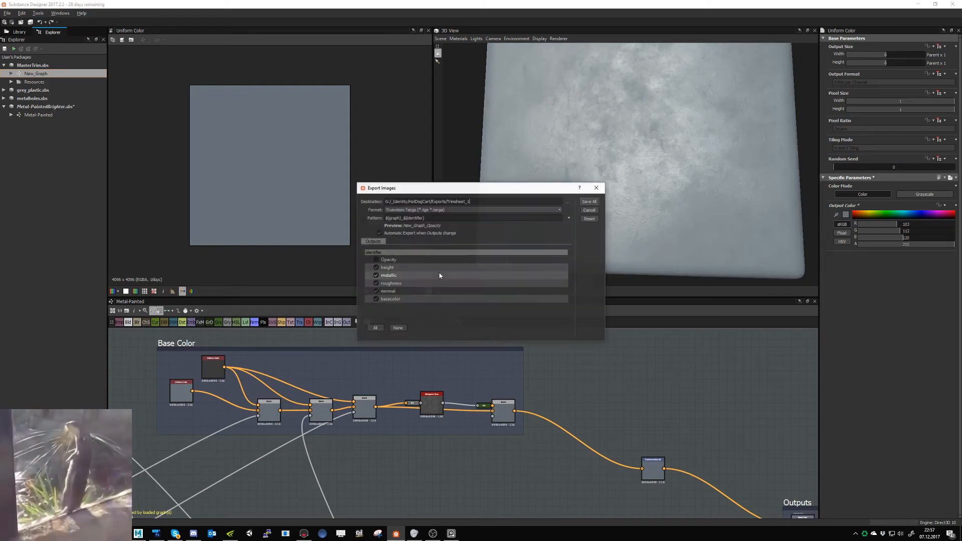
left_click(585, 202)
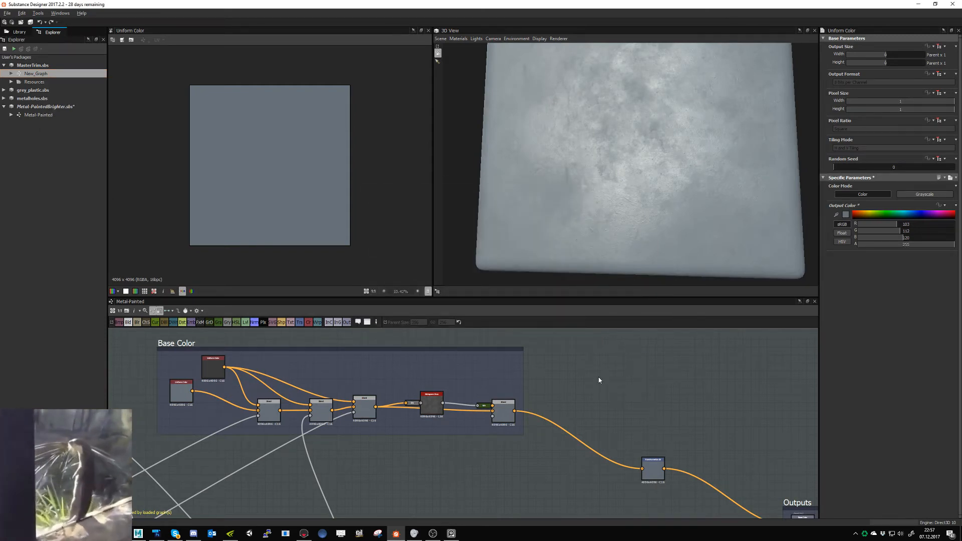
left_click(304, 534)
left_click_drag(419, 366, 452, 408)
- Switch to Substance Designer and set the lighter Uniform Color node's output colour to RGB 74, 79, 84
key("alt+Tab")
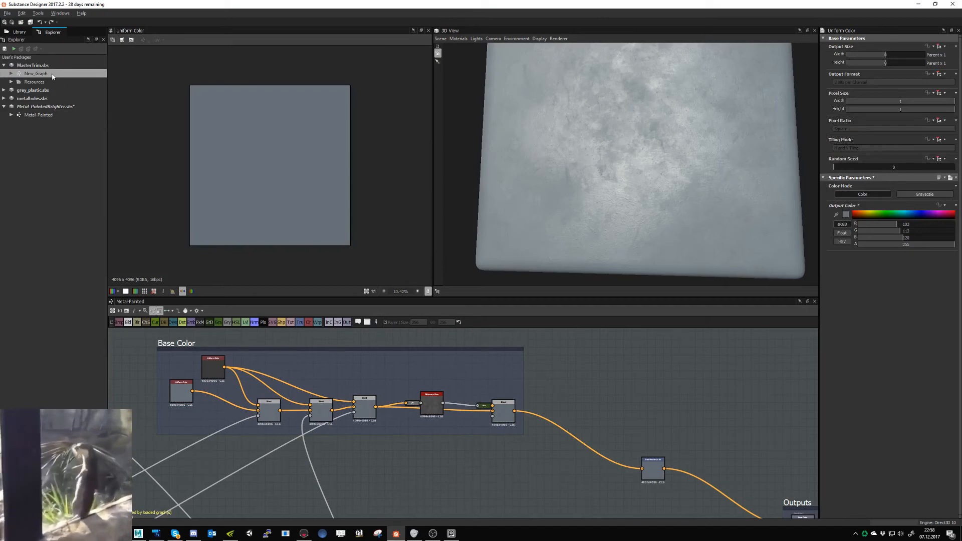
left_click(181, 390)
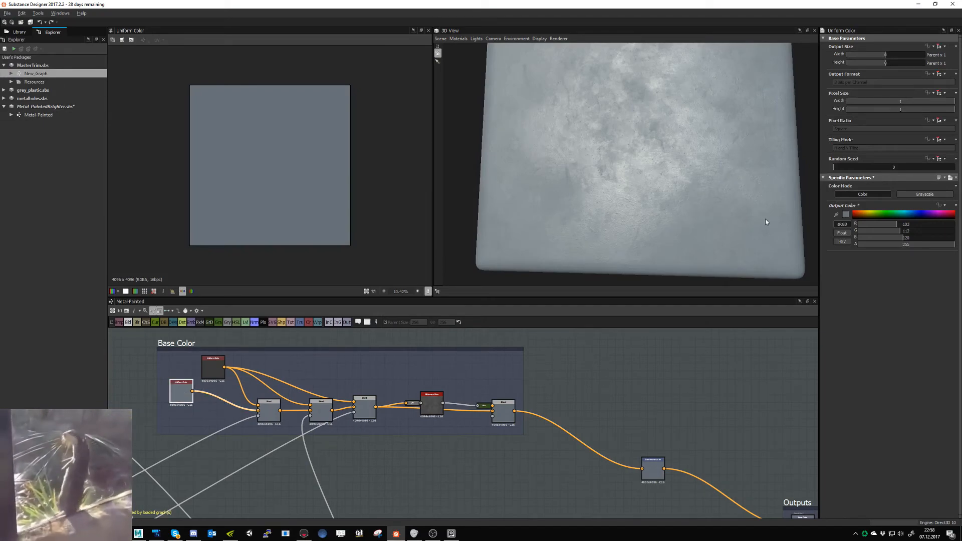
left_click(844, 215)
left_click_drag(478, 300, 476, 310)
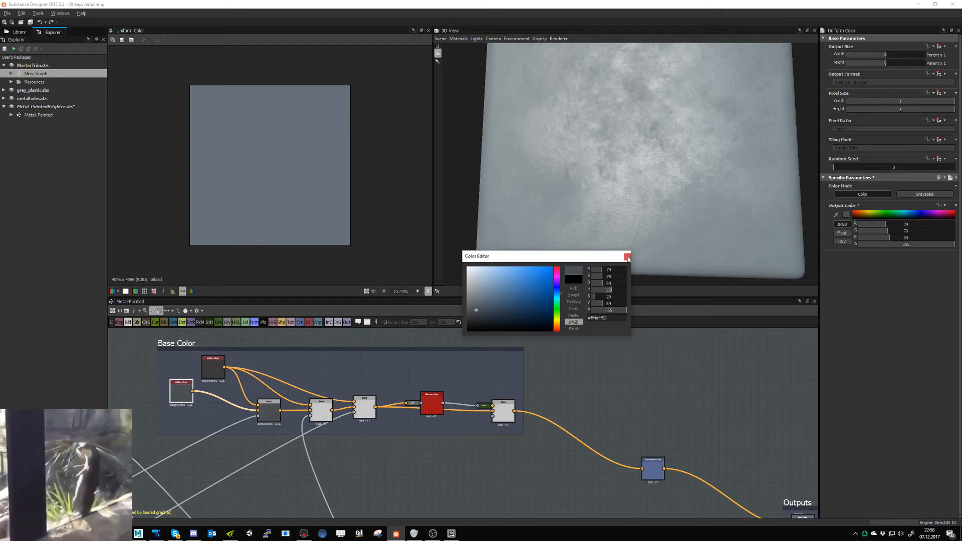
left_click(627, 256)
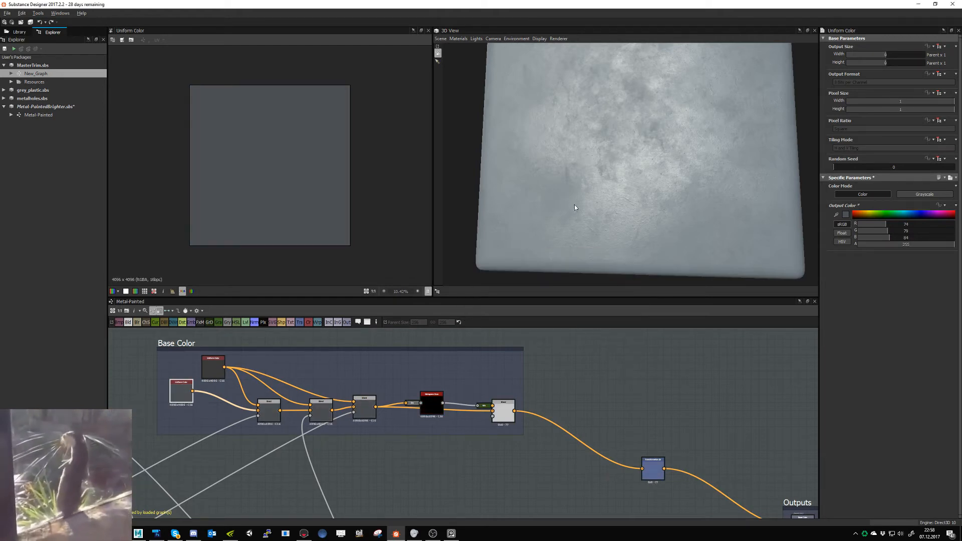
scroll(579, 210, "up", 3)
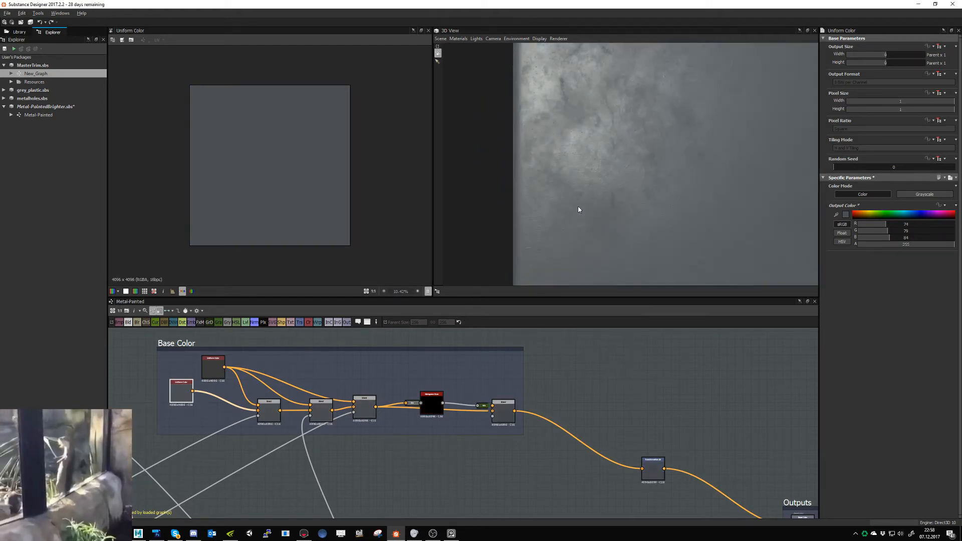
scroll(576, 208, "down", 2)
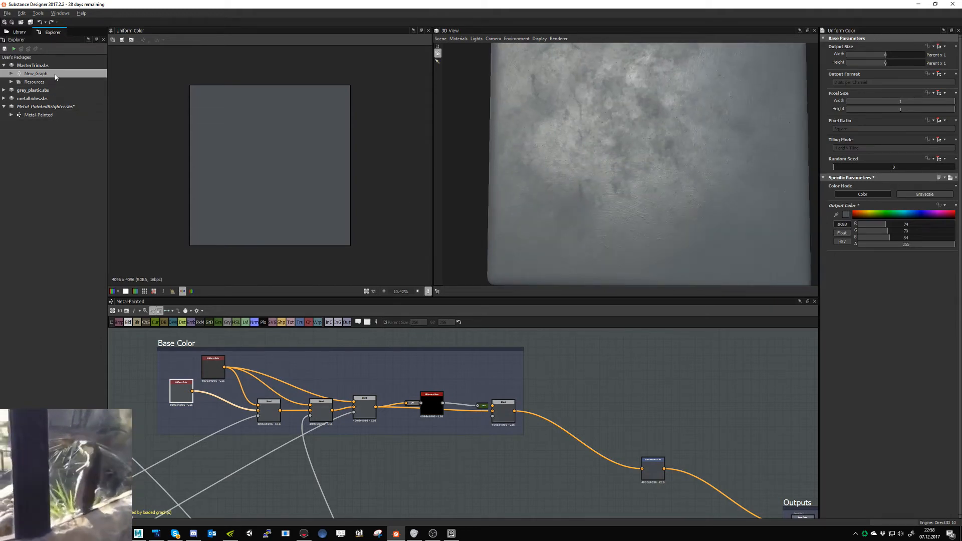
- Export New_Graph's height, metallic, roughness, normal and basecolor maps as Targa images again and view the cart in Marmoset Toolbag
right_click(55, 76)
left_click(76, 139)
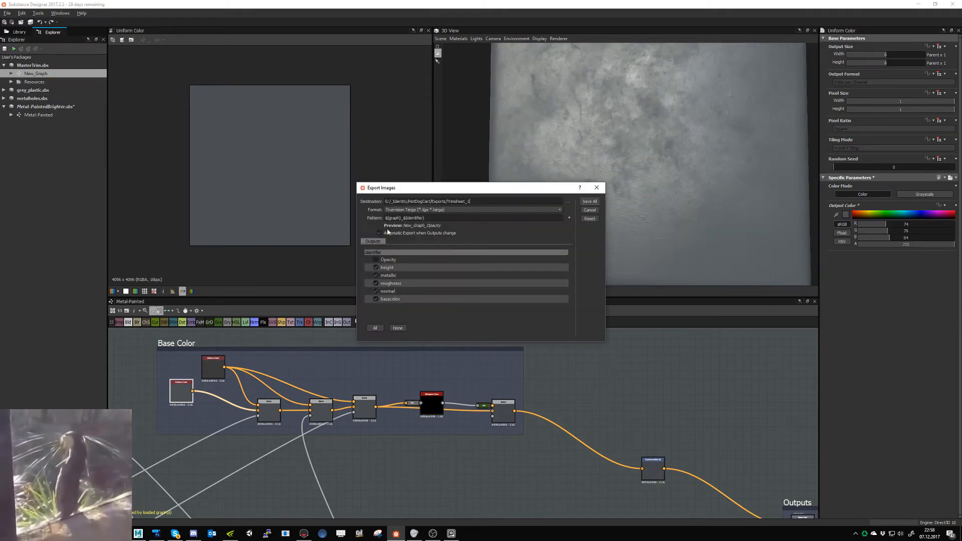
left_click(590, 202)
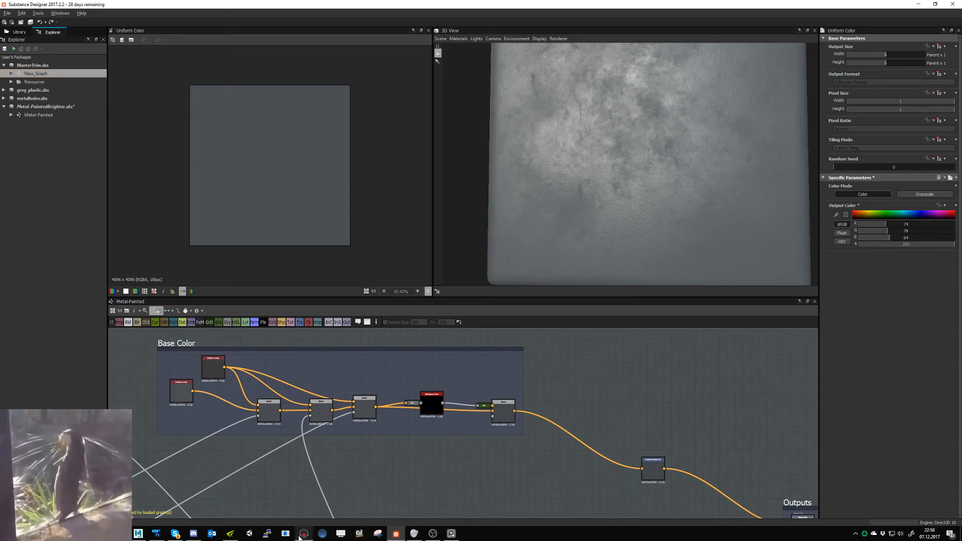
left_click(304, 533)
left_click_drag(484, 382, 248, 366)
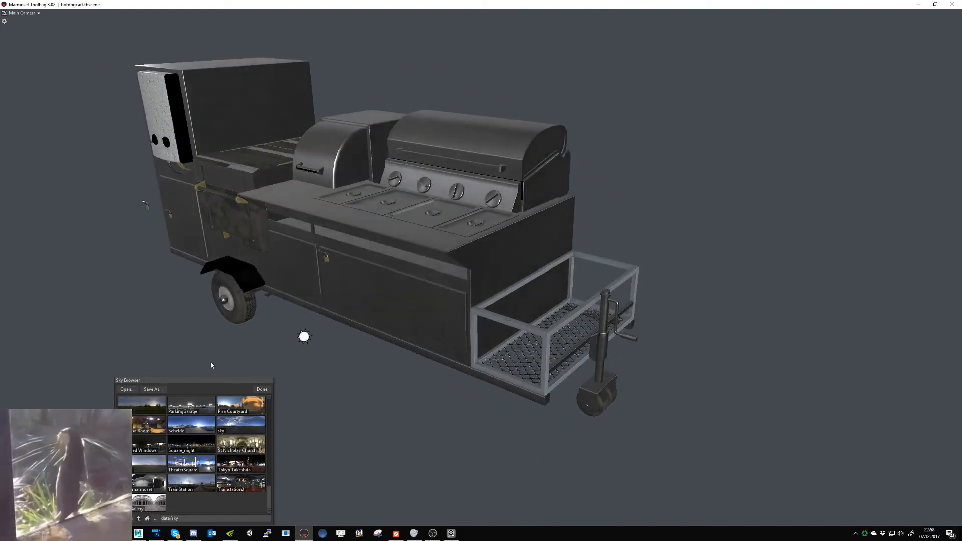
scroll(404, 399, "up", 3)
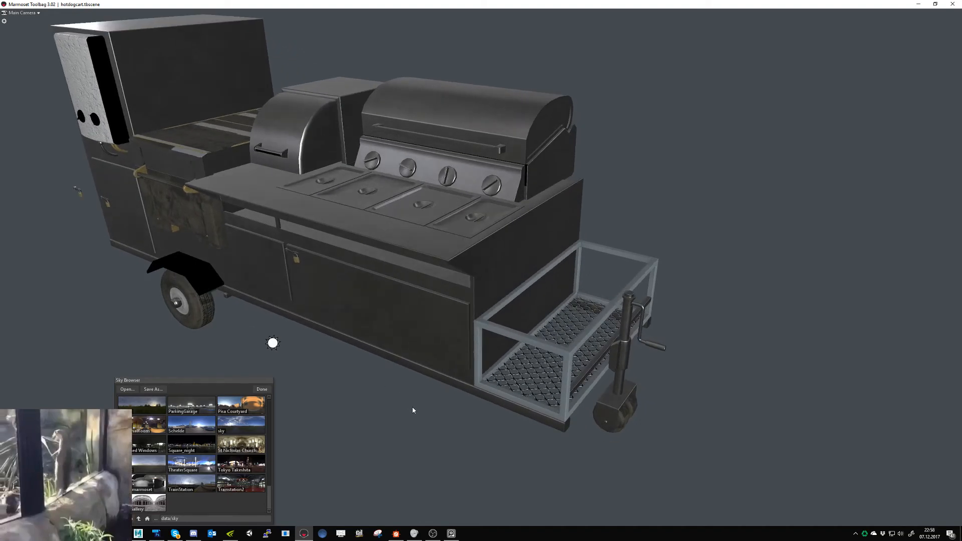
- Switch to Substance Designer, close the Gyazo browser window, inspect the paint on the preview cube and save the Metal-PaintedBrighter.sbs package
key("alt+Tab")
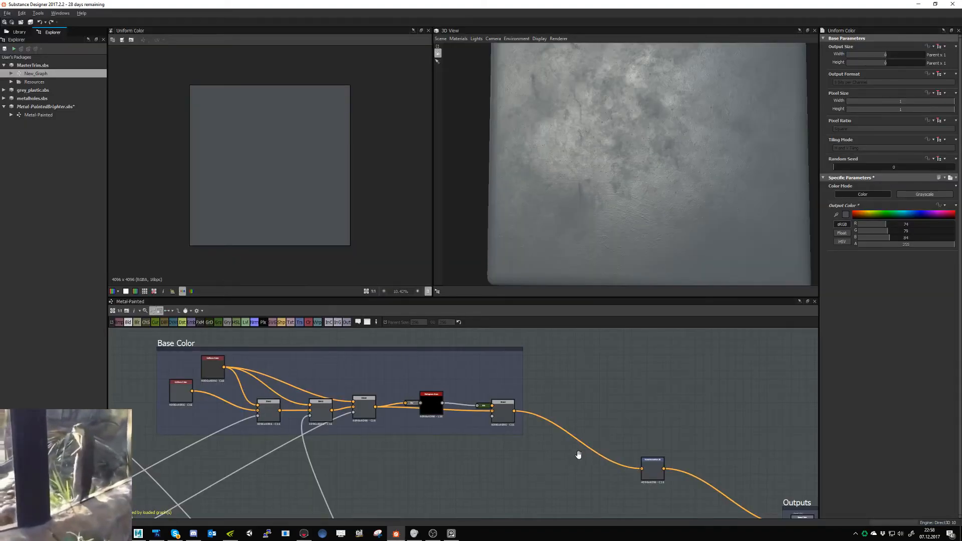
middle_click_drag(567, 451, 581, 465)
left_click(184, 397)
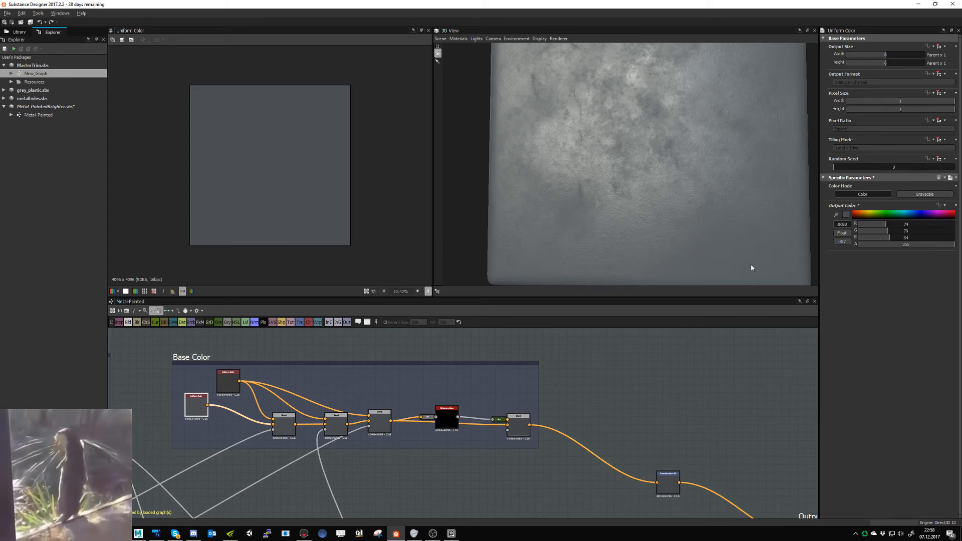
scroll(731, 212, "down", 5)
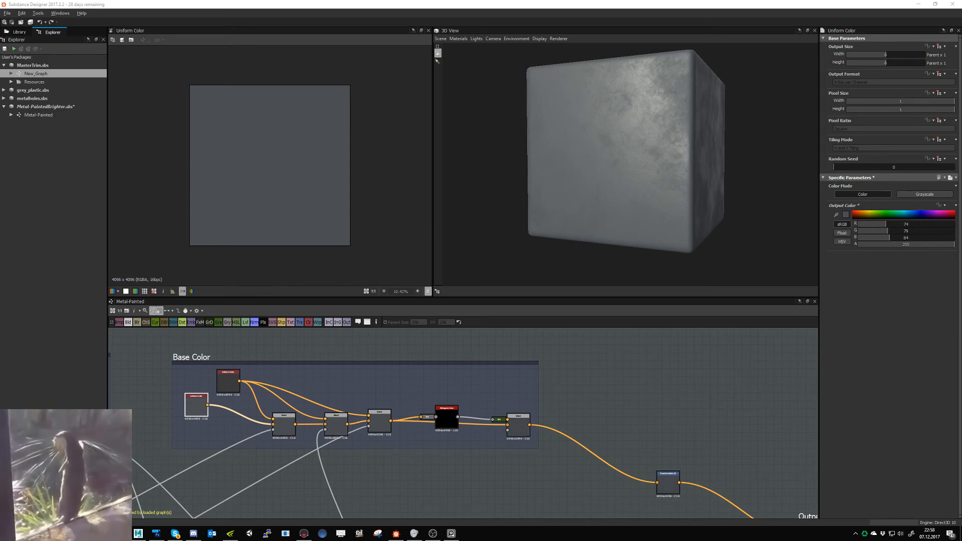
left_click_drag(0, 273, 254, 240)
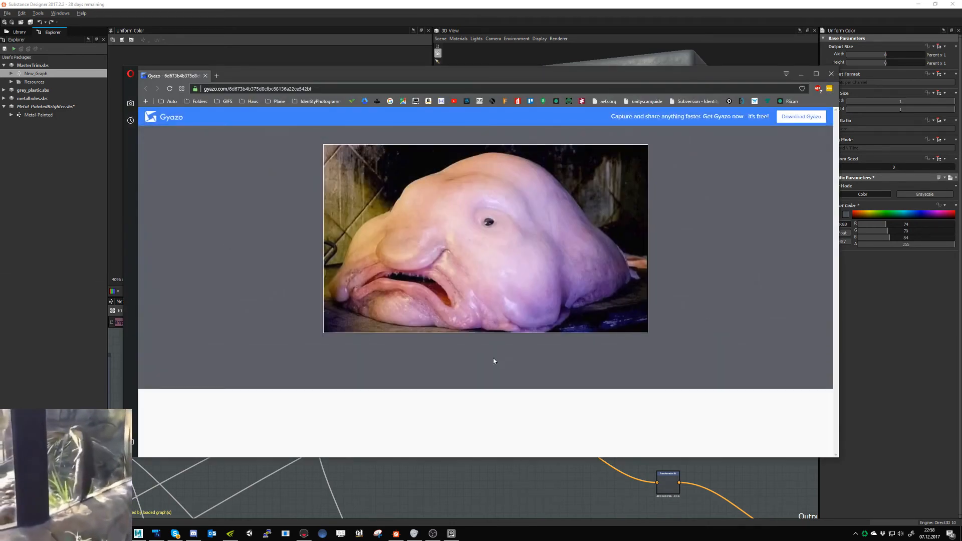
left_click(830, 76)
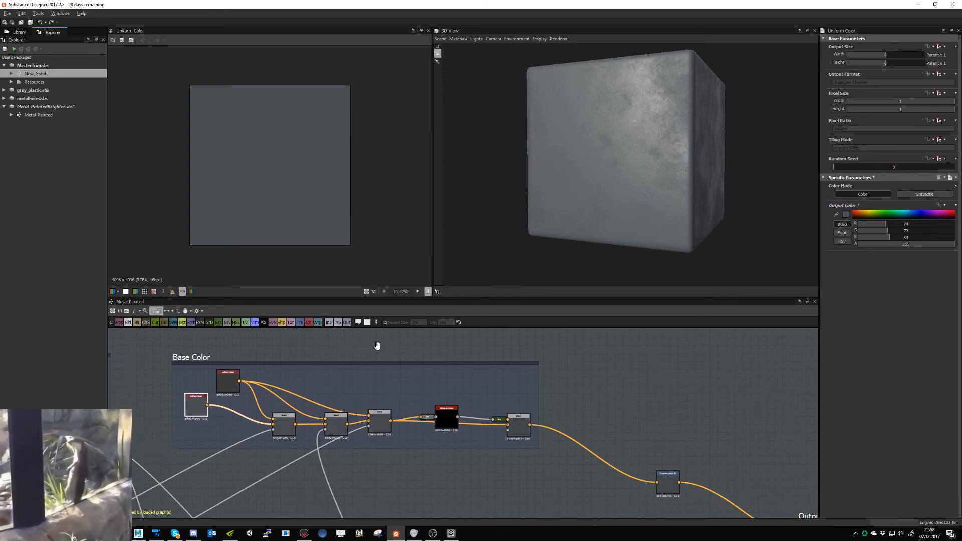
left_click_drag(575, 205, 608, 207)
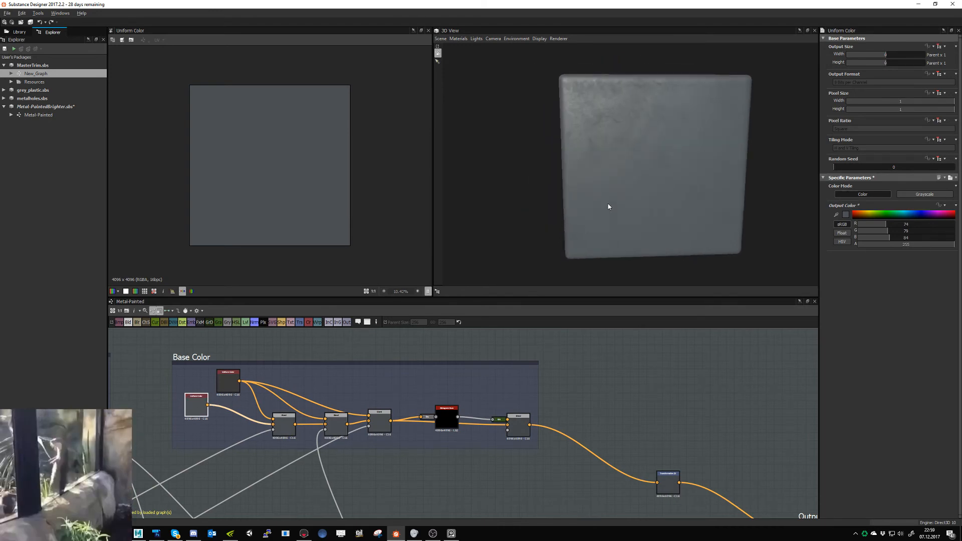
left_click(566, 346)
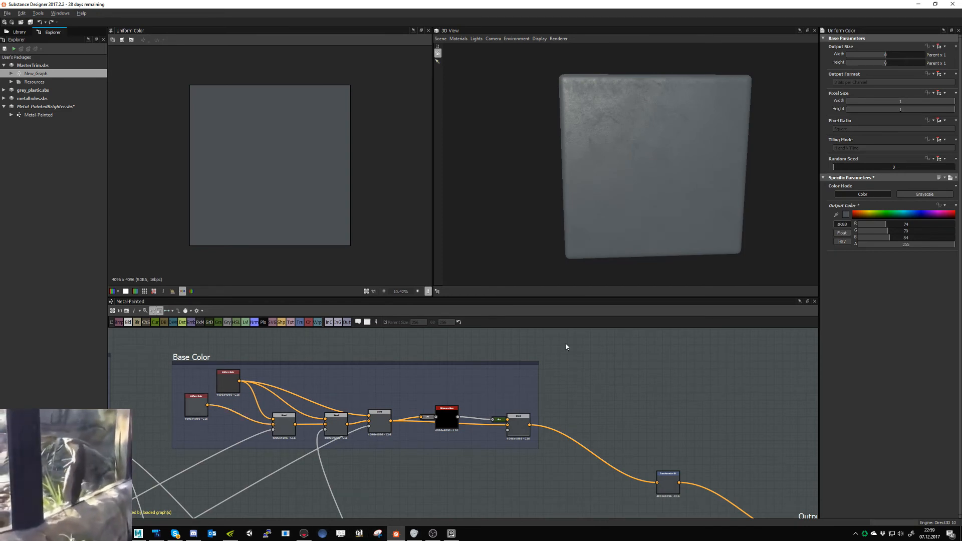
key("ctrl+s")
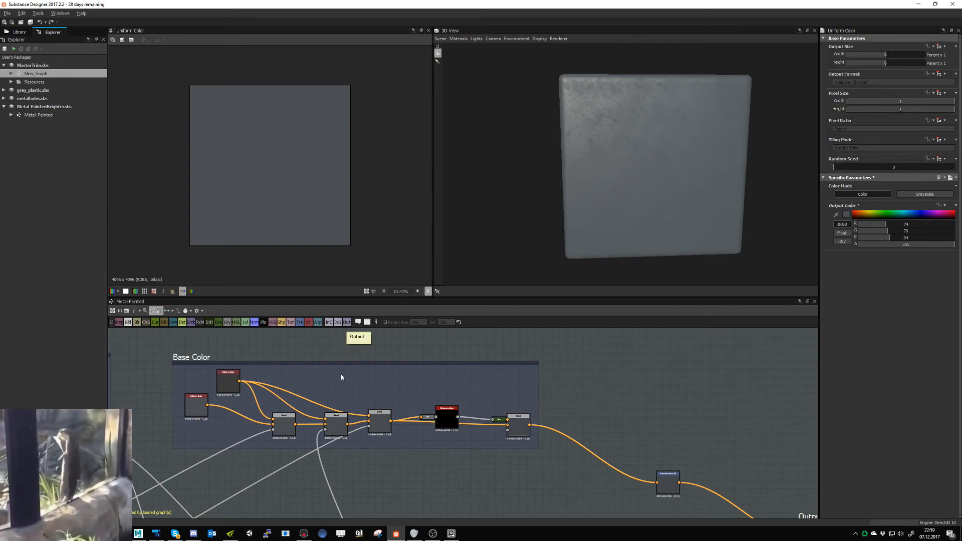
- Switch to Marmoset Toolbag, bring back the full interface and add a shadow catcher beneath the hot dog cart
left_click(303, 533)
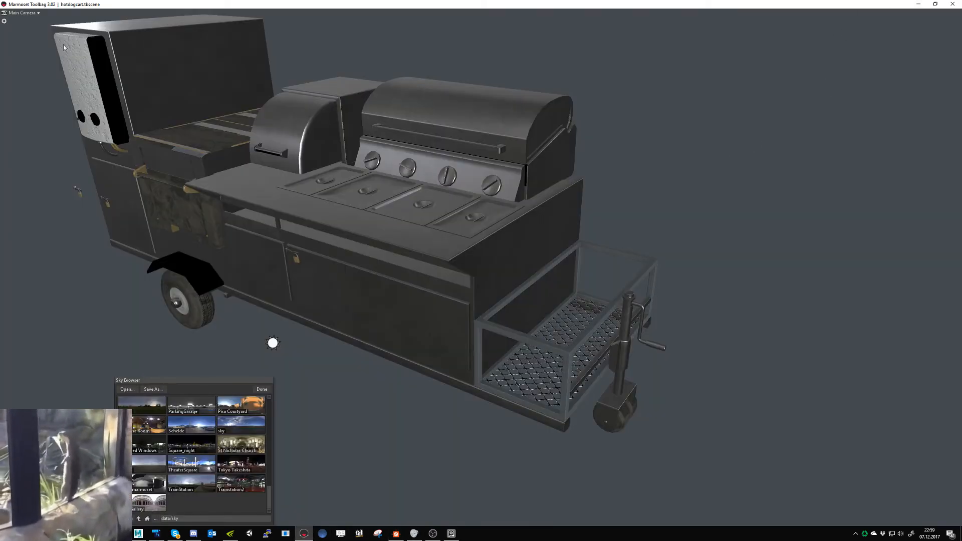
key("Tab")
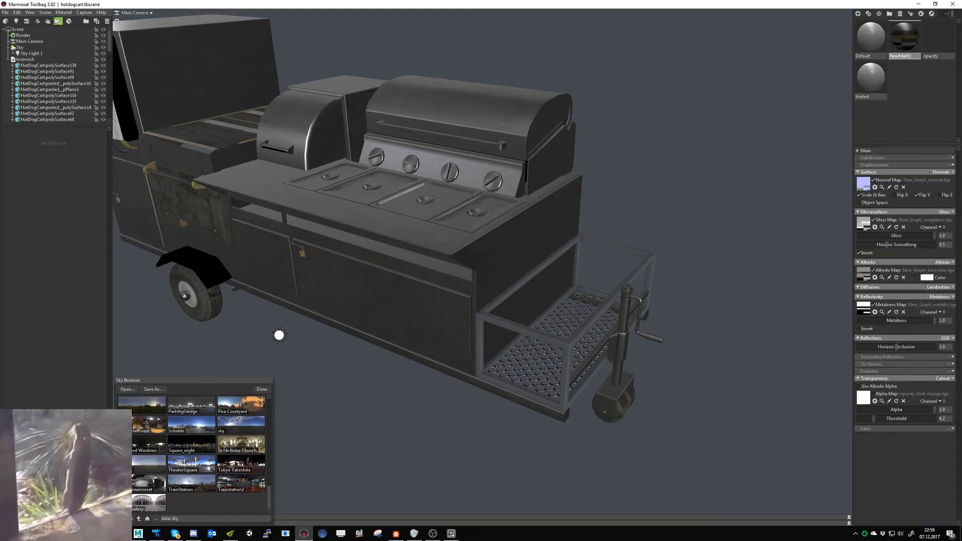
left_click(37, 21)
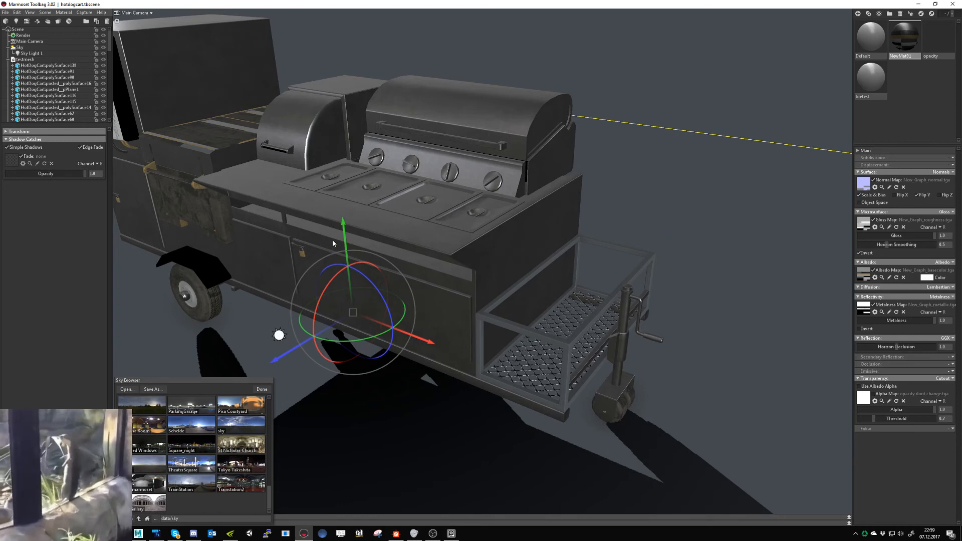
mouse_move(344, 238)
left_mouse_down()
mouse_move(340, 194)
mouse_move(336, 229)
left_mouse_up()
right_click_drag(425, 278, 311, 204, "alt")
mouse_move(425, 246)
left_mouse_down("shift")
mouse_move(347, 245)
mouse_move(426, 252)
left_mouse_up("shift")
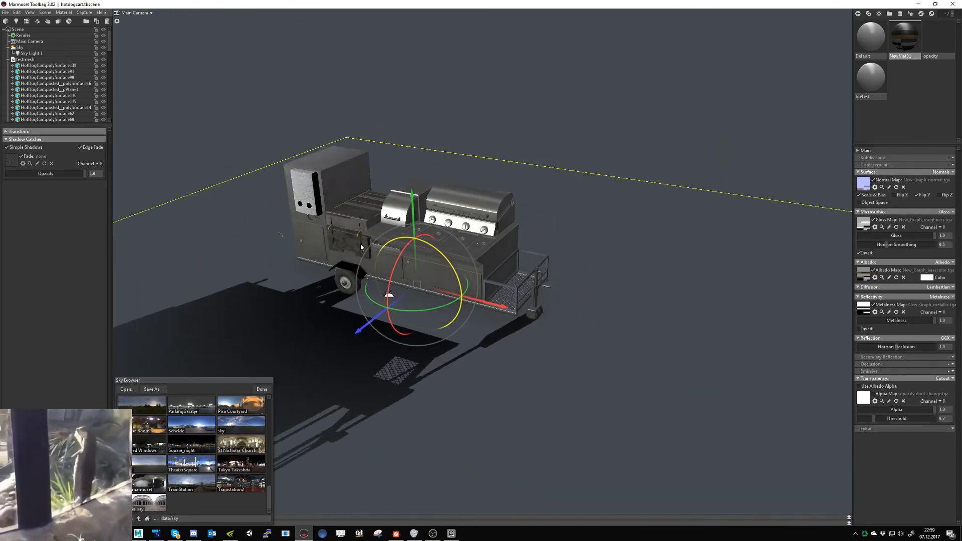
right_click_drag(425, 253, 442, 286, "alt")
- Collapse the testmesh group in the scene hierarchy and lower the shadow catcher's opacity to 0.49
scroll(56, 74, "down", 5)
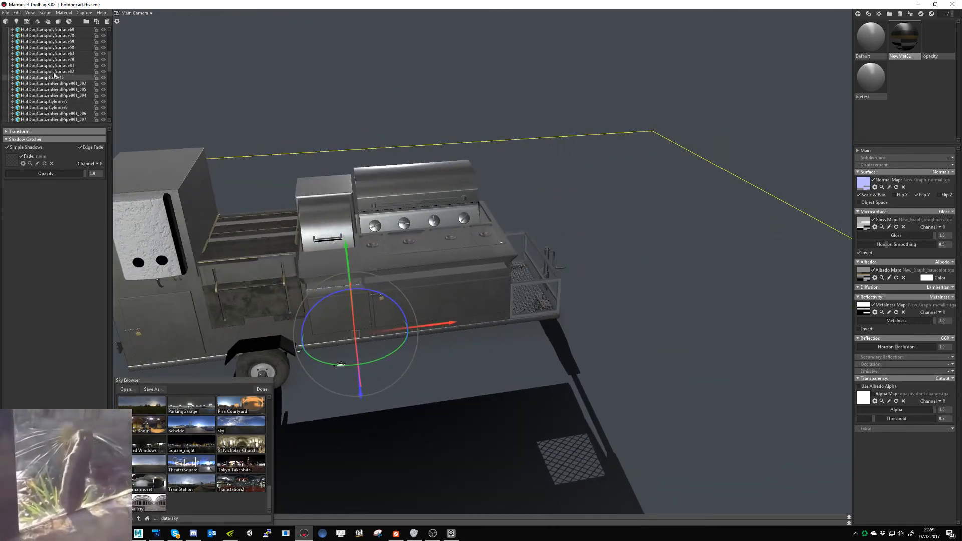
scroll(54, 80, "up", 5)
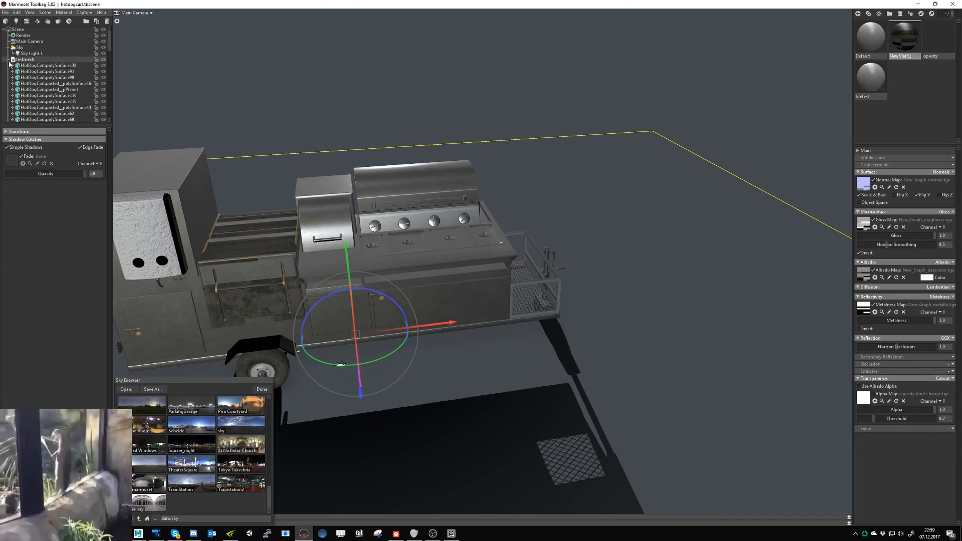
left_click(9, 60)
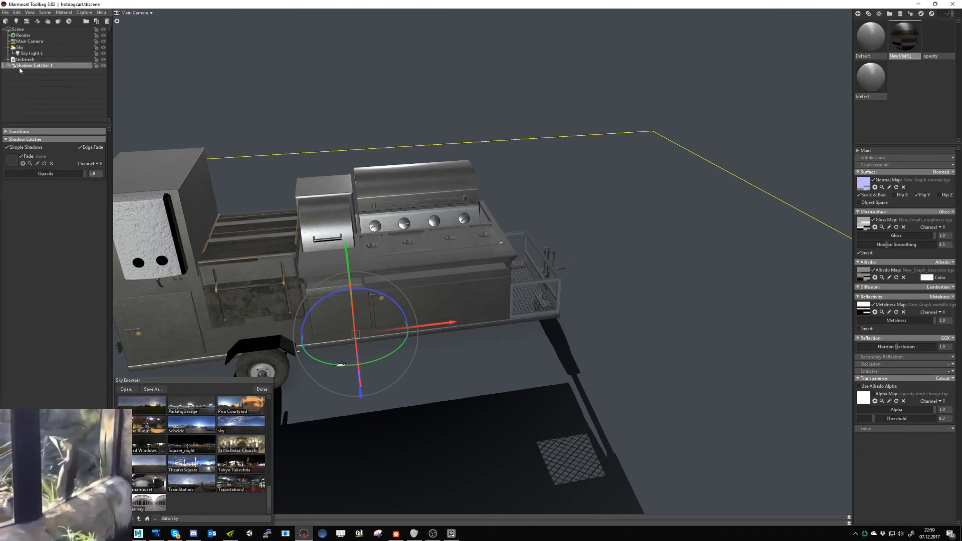
left_click_drag(82, 174, 45, 174)
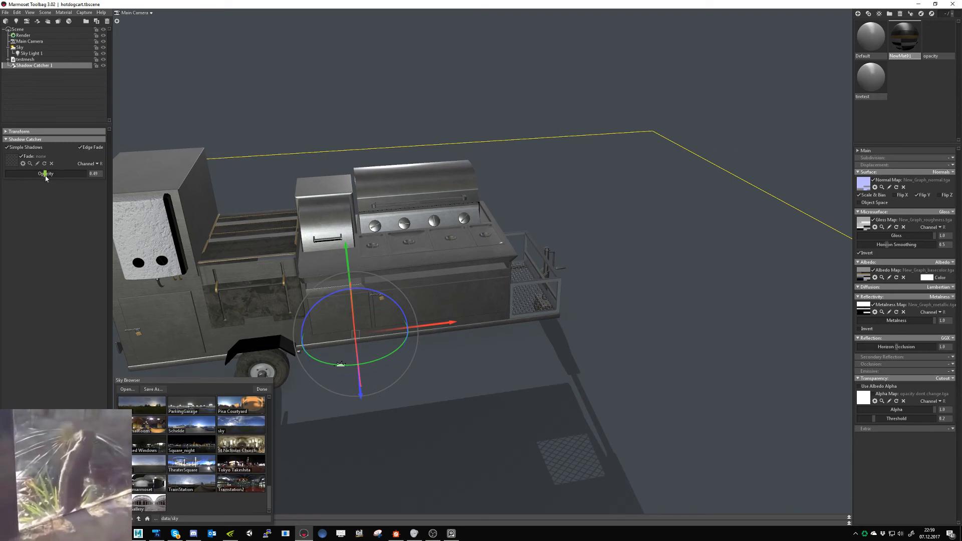
- Enable global illumination in the scene's render settings
left_click(23, 35)
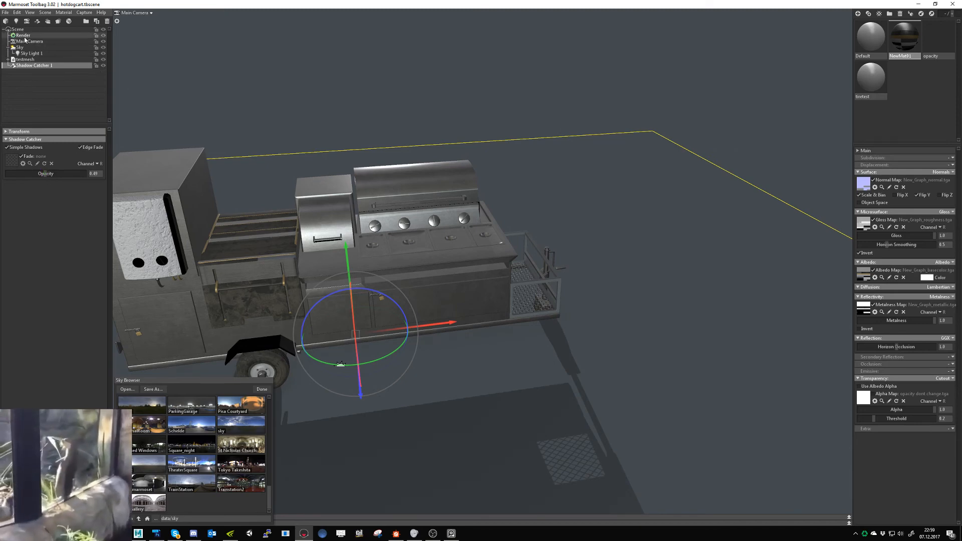
left_click(28, 261)
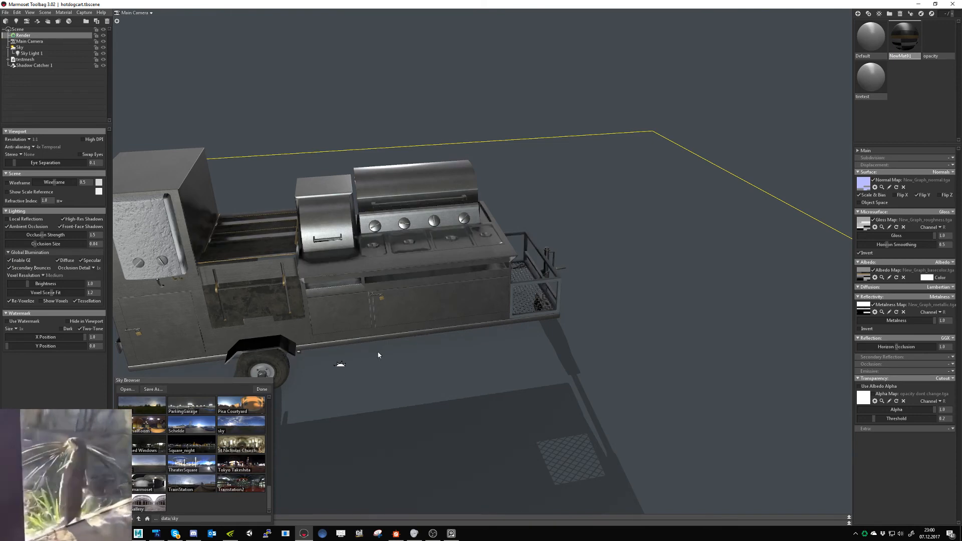
- Select the shadow catcher and move it slightly down beneath the hot dog cart's wheels
key("ctrl+space")
left_click_drag(436, 375, 390, 374, "alt")
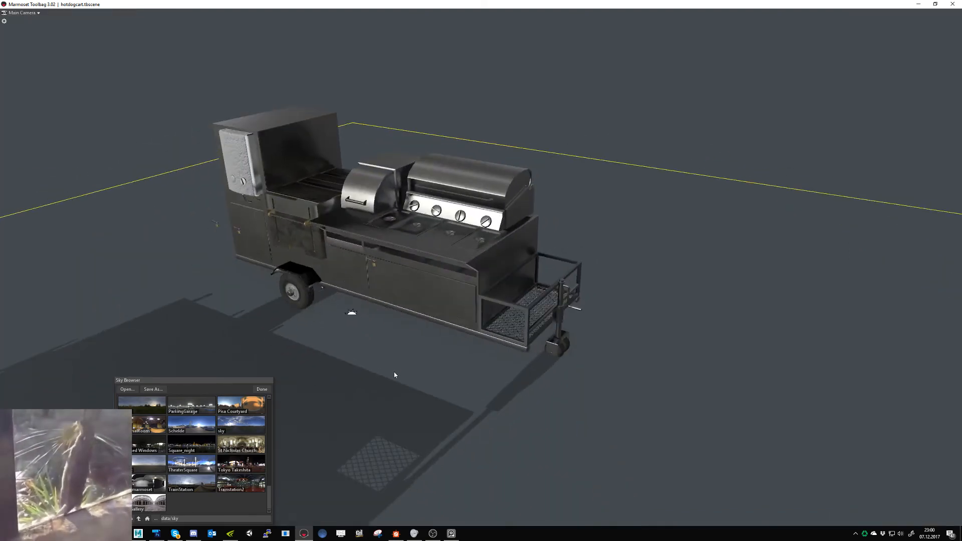
key("ctrl+space")
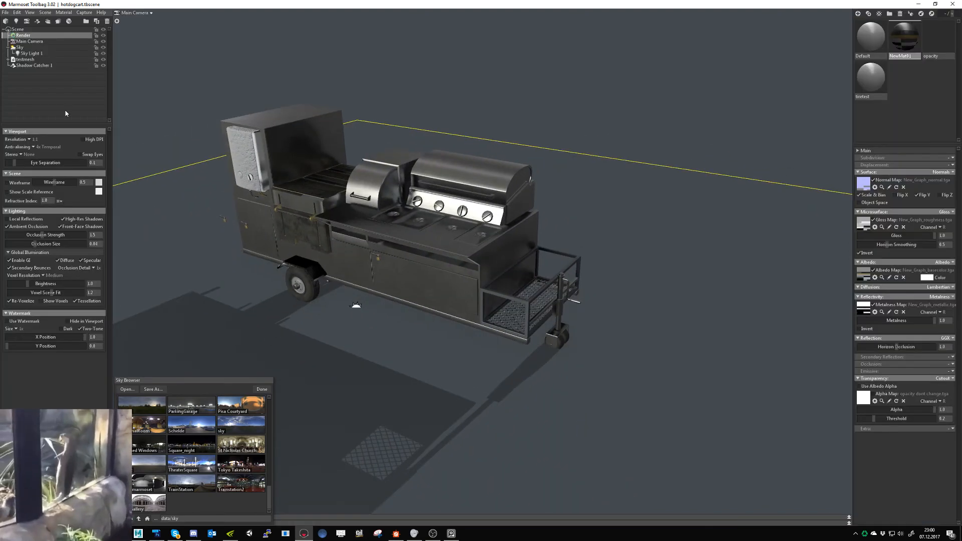
left_click(33, 66)
key("ctrl+space")
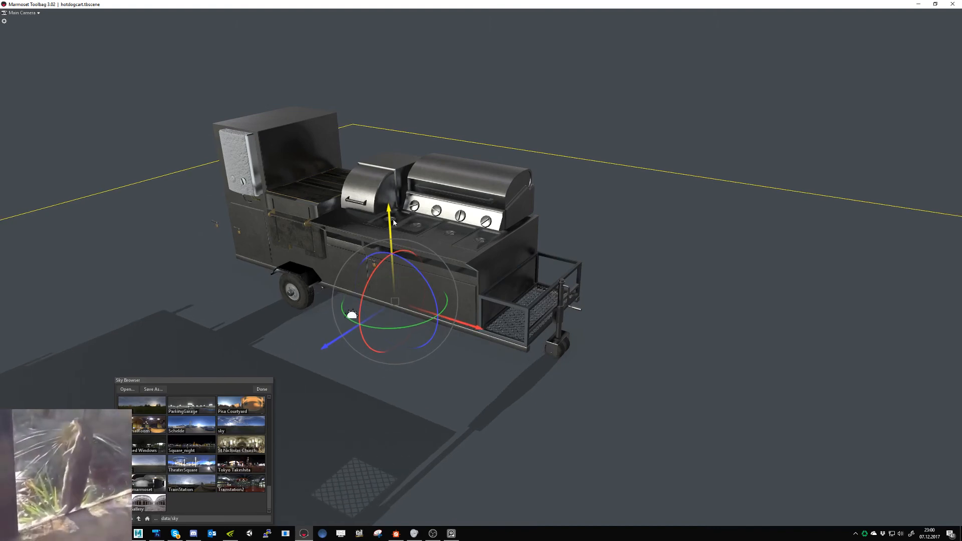
mouse_move(405, 255)
left_mouse_down("alt")
mouse_move(430, 242)
mouse_move(402, 260)
left_mouse_up("alt")
- Switch to Substance Designer, review the Base Color section of the Metal-Painted graph and collapse the Metal-PaintedBrighter.sbs package
key("alt+Tab")
middle_click_drag(576, 391, 549, 408)
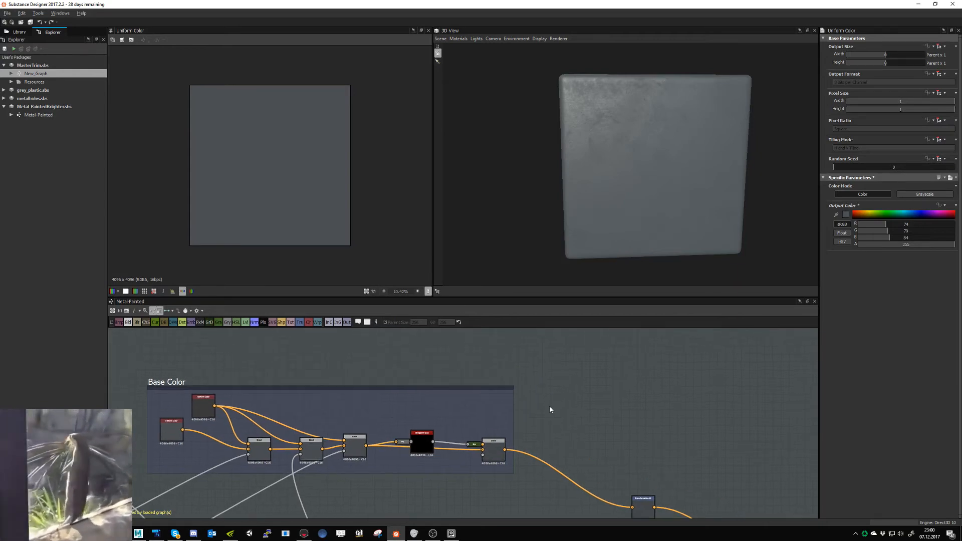
scroll(555, 403, "down", 3)
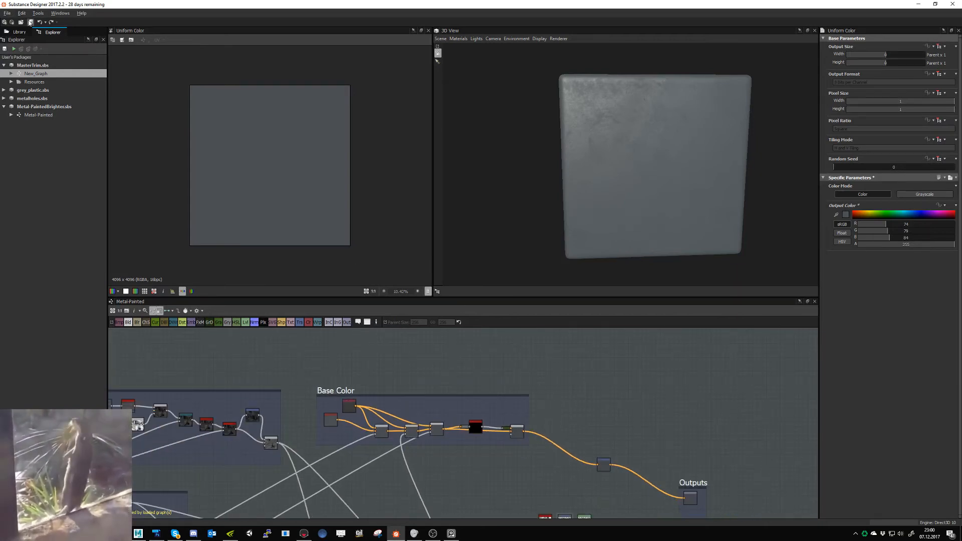
left_click(4, 106)
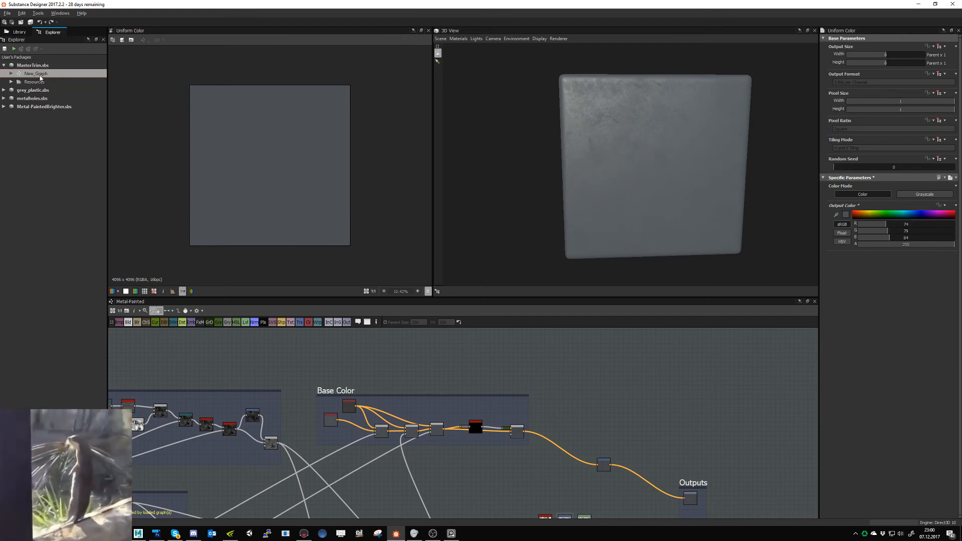
- Check the cart's paint in Marmoset Toolbag, then return to the Metal-Painted graph's Base Color and Outputs nodes in Substance Designer
left_click(304, 533)
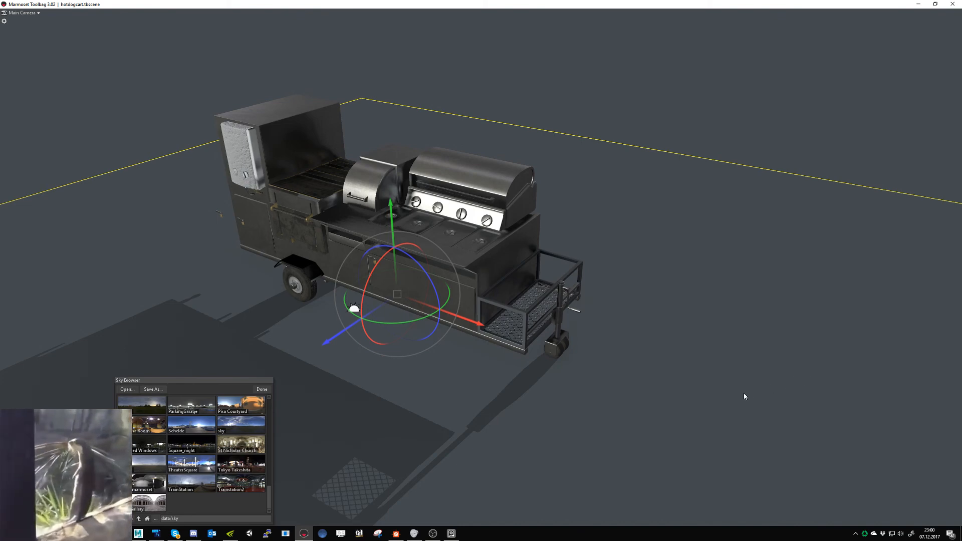
key("alt+Tab")
middle_click_drag(695, 407, 648, 365)
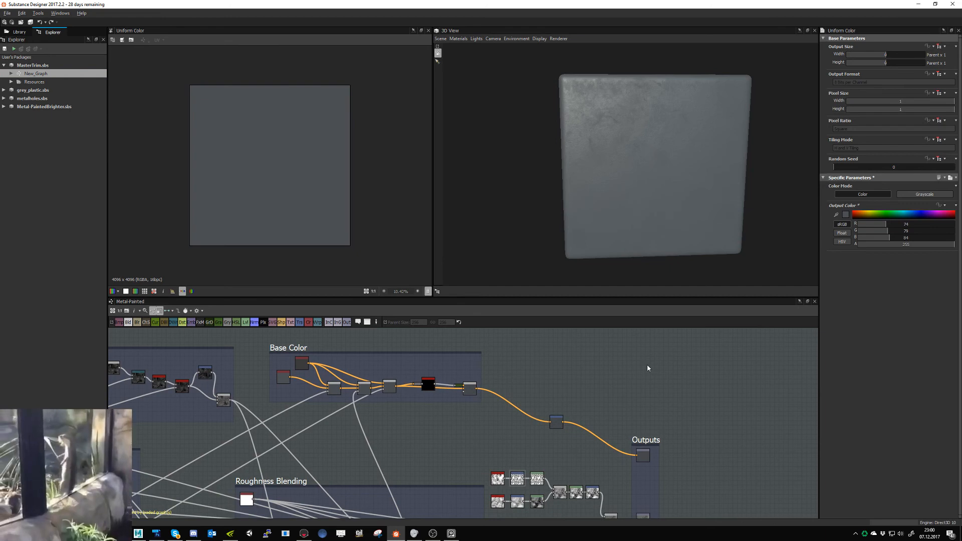